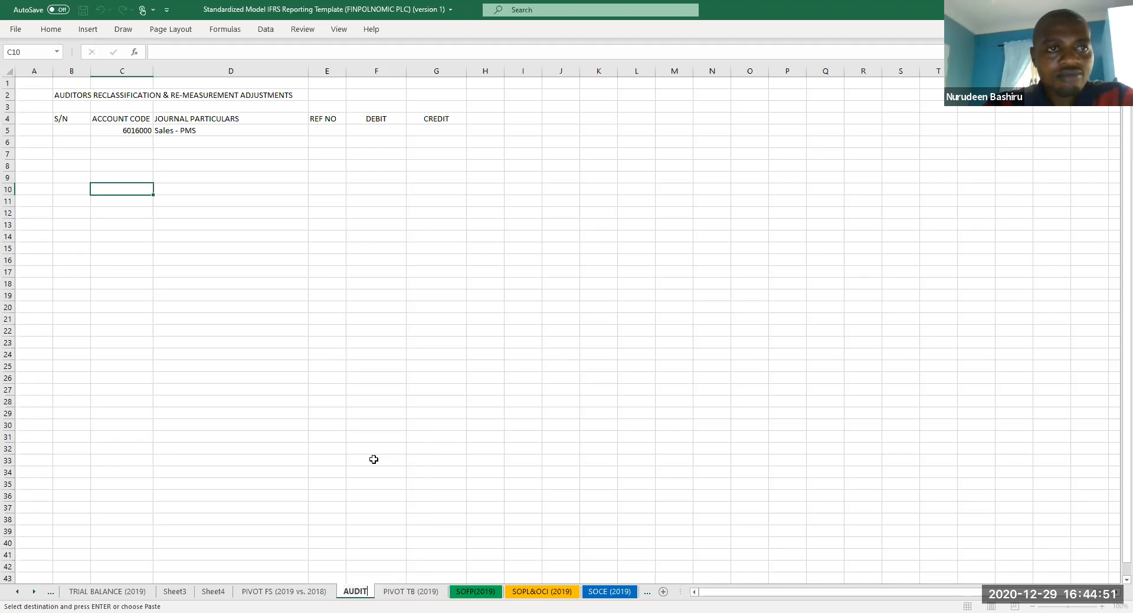
- Rename the adjustments sheet as AUDITORS'ADJUSTMENTS and save the workbook
type("DJ")
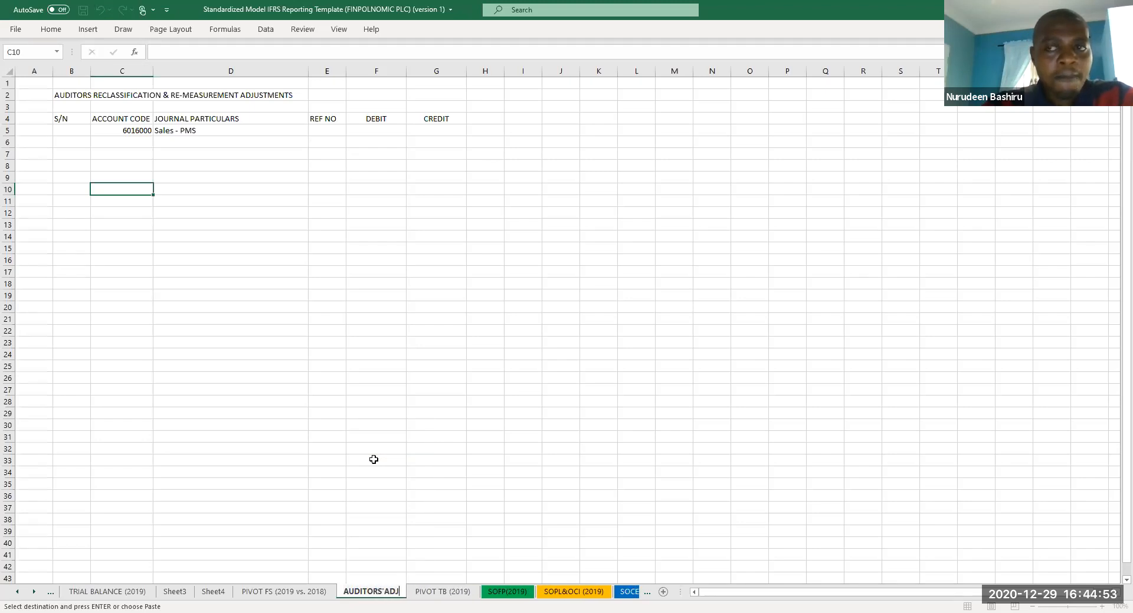
type("USTMENTS")
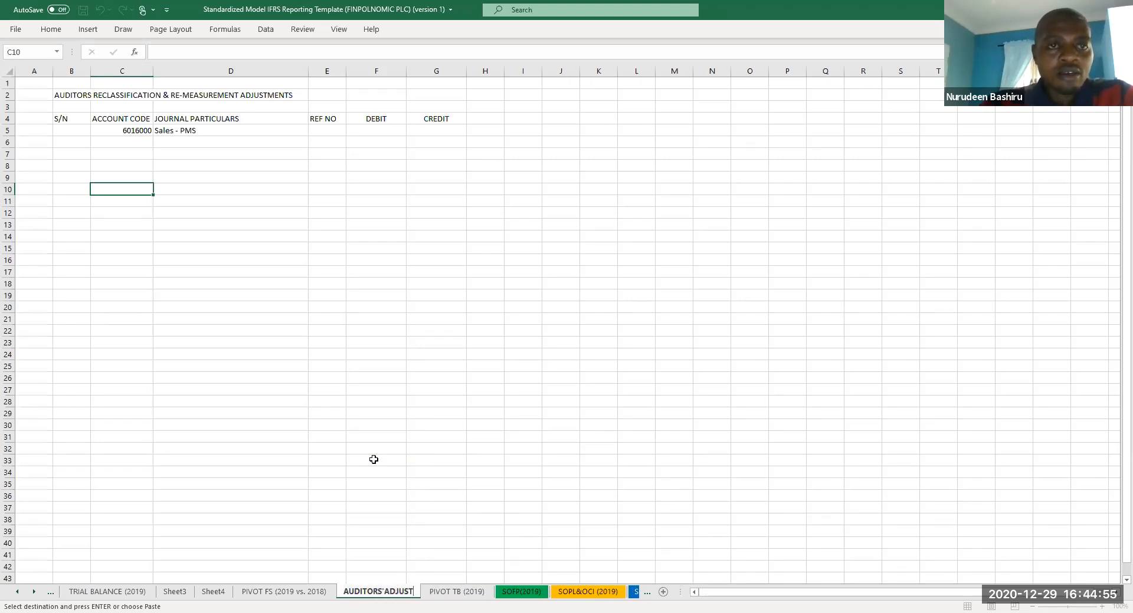
left_click(373, 460)
key("ctrl+s")
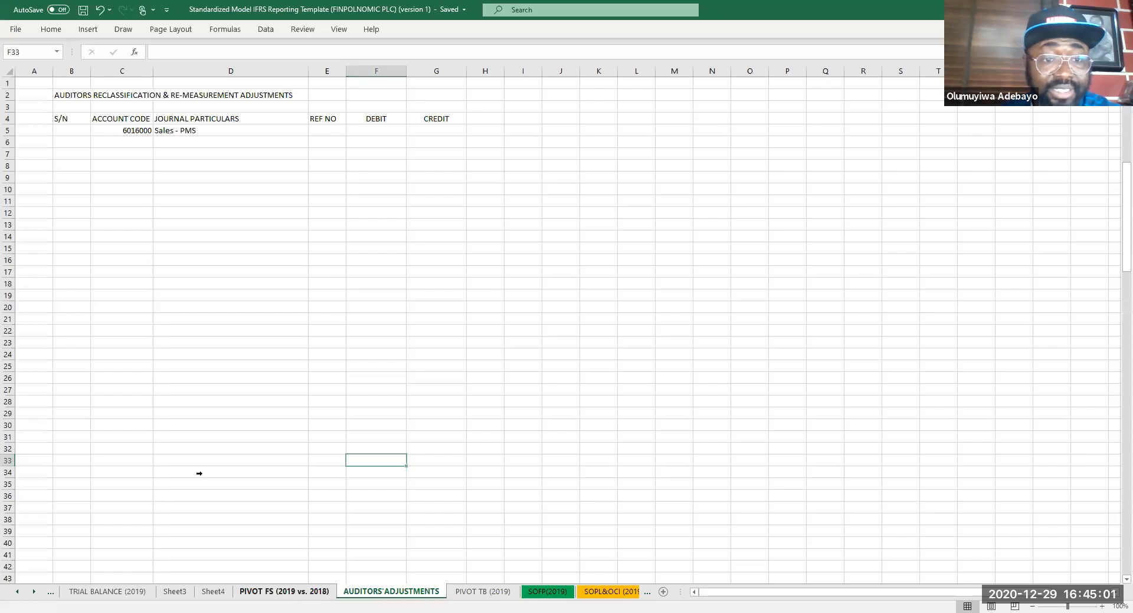
- Copy the account code and description of Trade Receivables (Debtors) from the PIVOT TB (2019) sheet
key("ctrl+Page_Up")
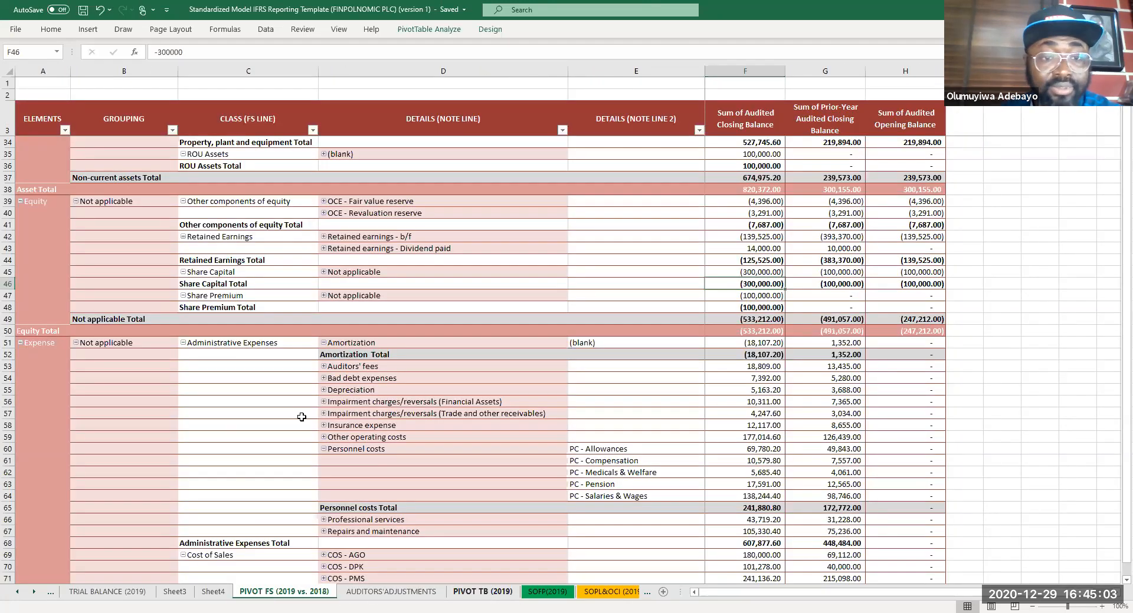
key("ctrl+Page_Down")
key("ctrl+Page_Down")
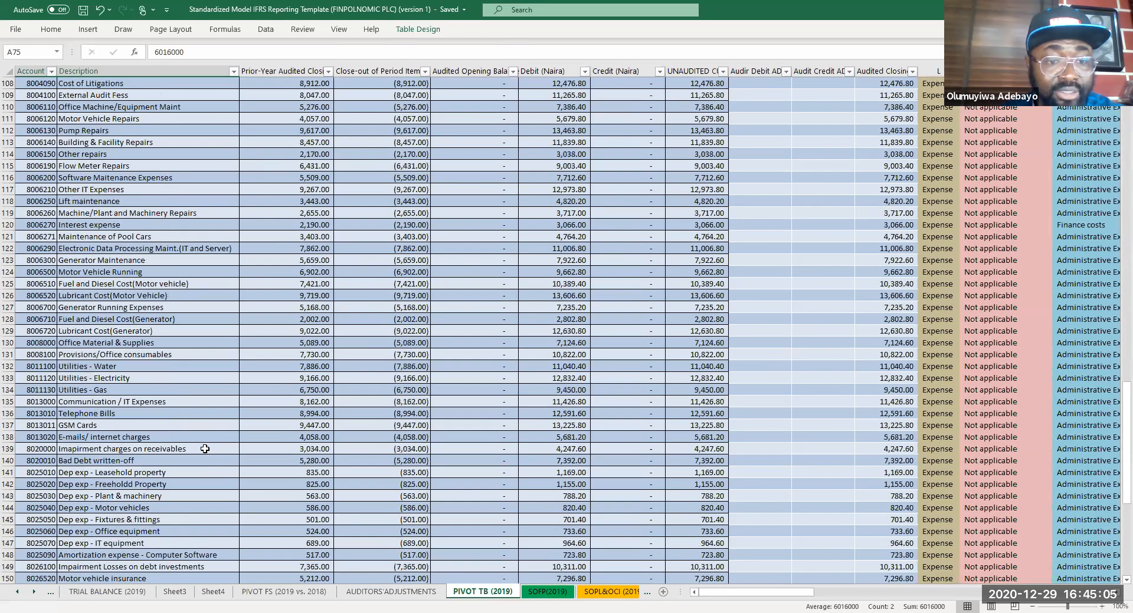
scroll(183, 461, "down", 6)
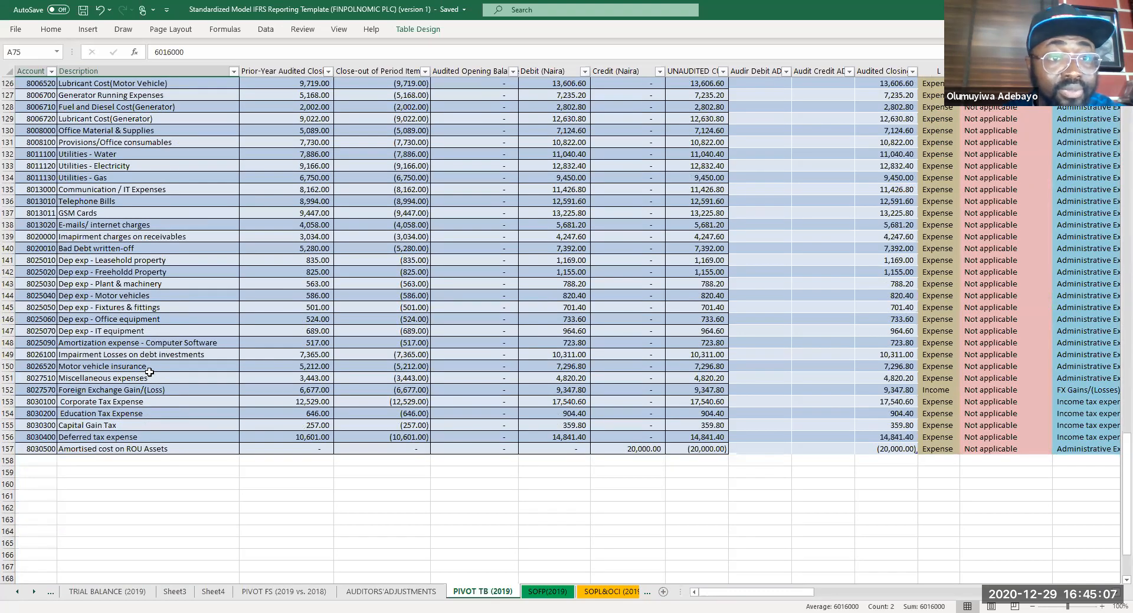
scroll(149, 372, "up", 20)
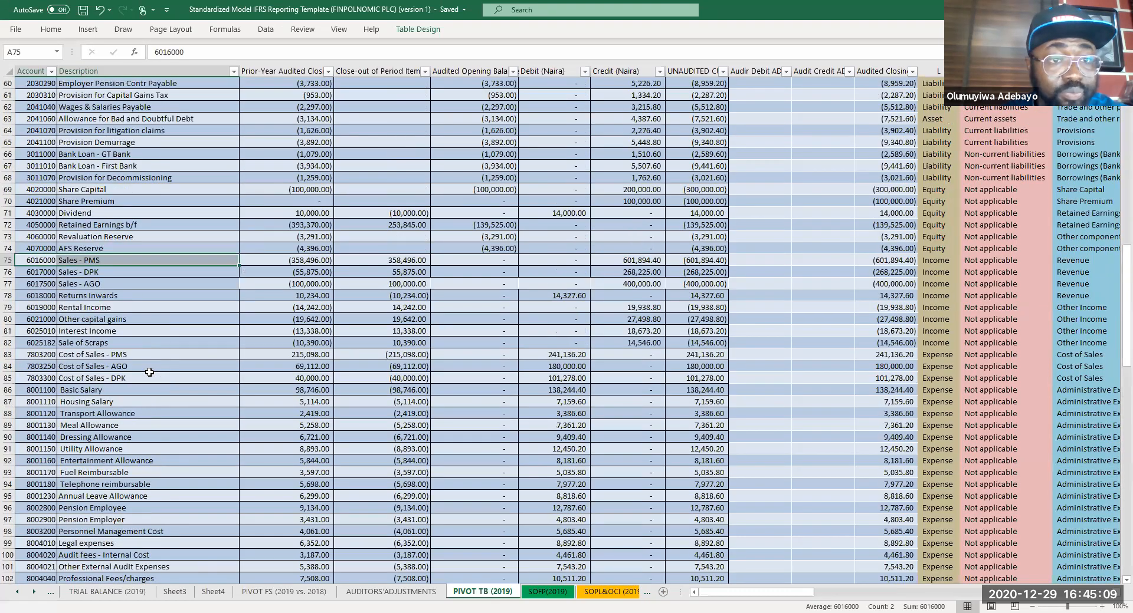
scroll(122, 288, "up", 11)
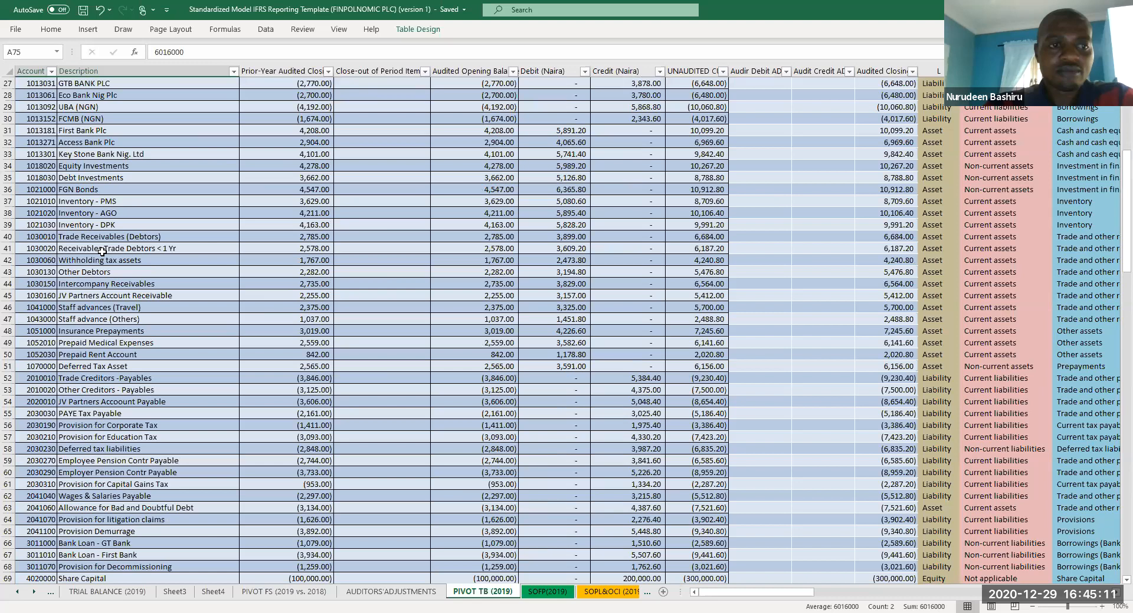
left_click_drag(38, 237, 147, 237)
key("ctrl+c")
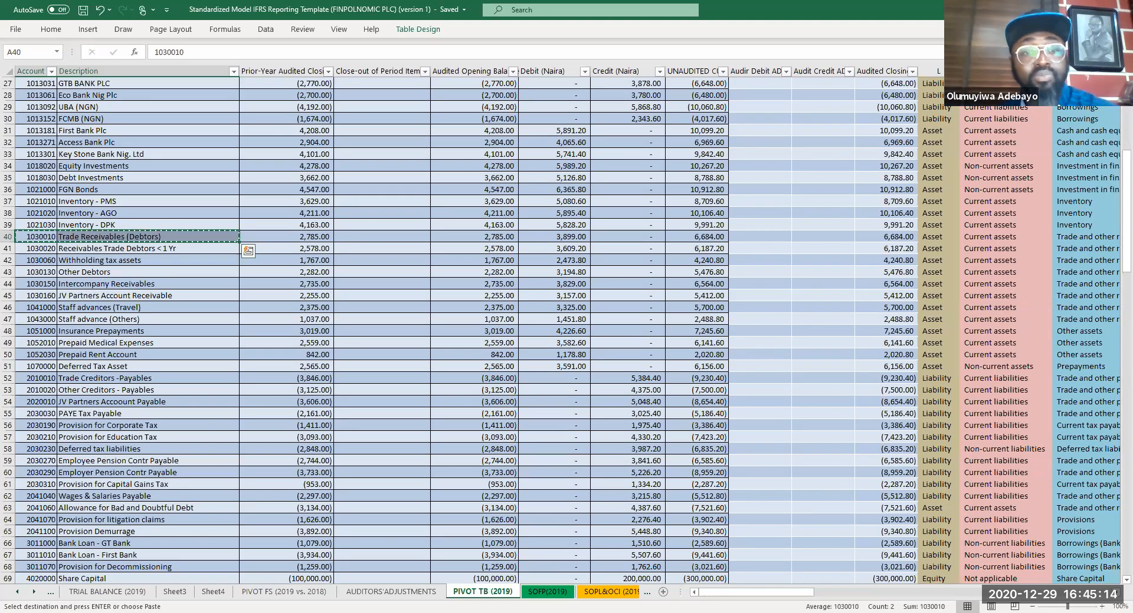
- Paste the copied Trade Receivables (Debtors) entry as values into C6:D6 of the AUDITORS'ADJUSTMENTS sheet
left_click(352, 591)
left_click(136, 139)
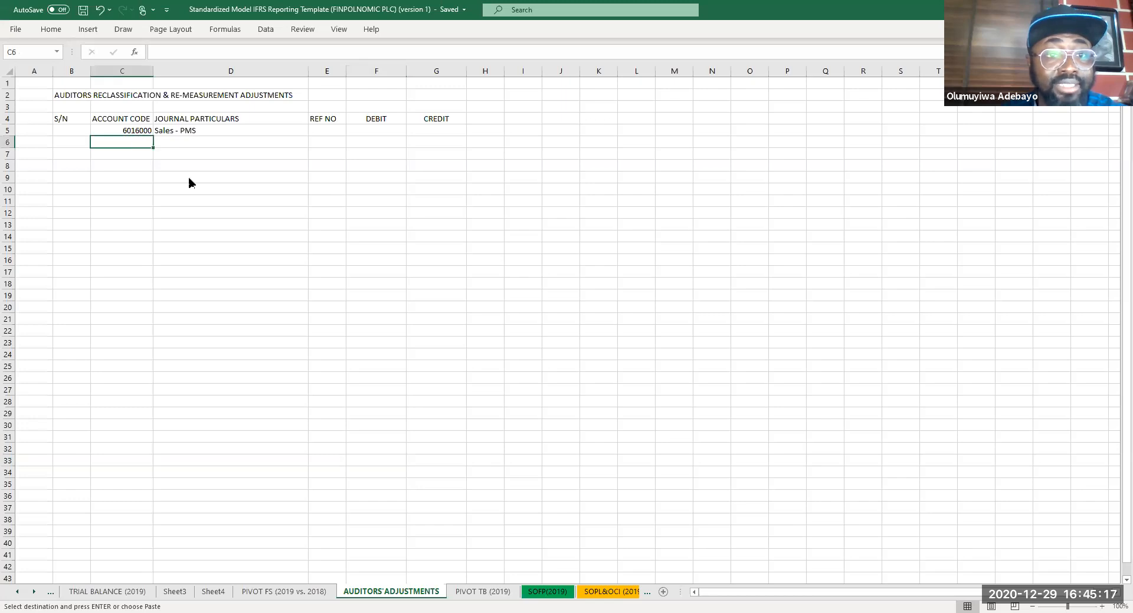
right_click(136, 140)
left_click(183, 202)
- Merge S/N cells B5:B7 and enter serial number 1, centred horizontally and vertically
left_click_drag(76, 129, 66, 156)
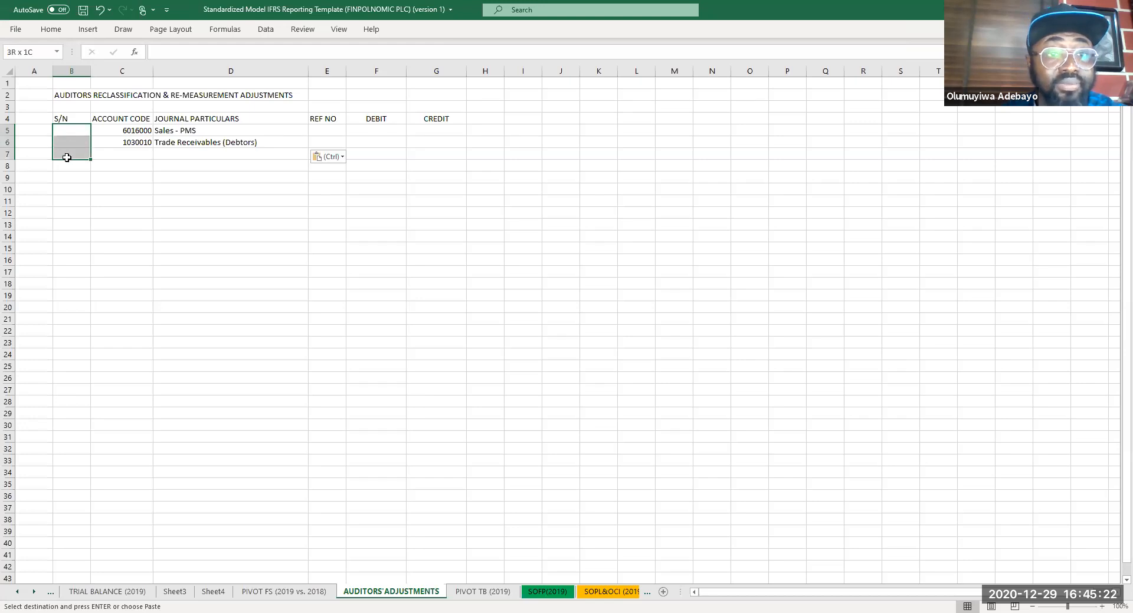
left_click(266, 30)
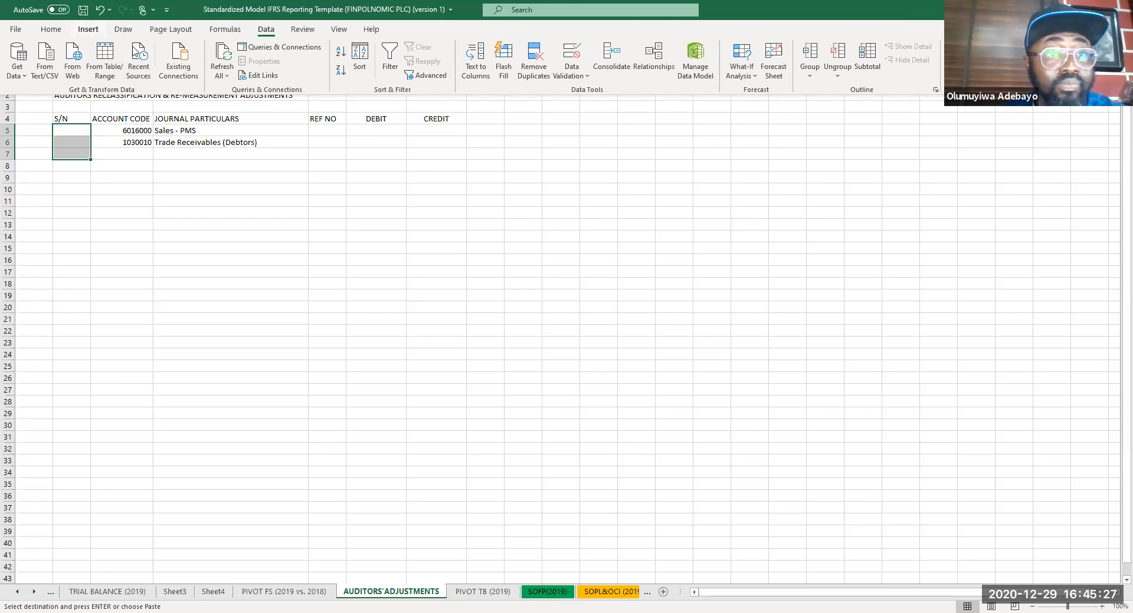
left_click(51, 30)
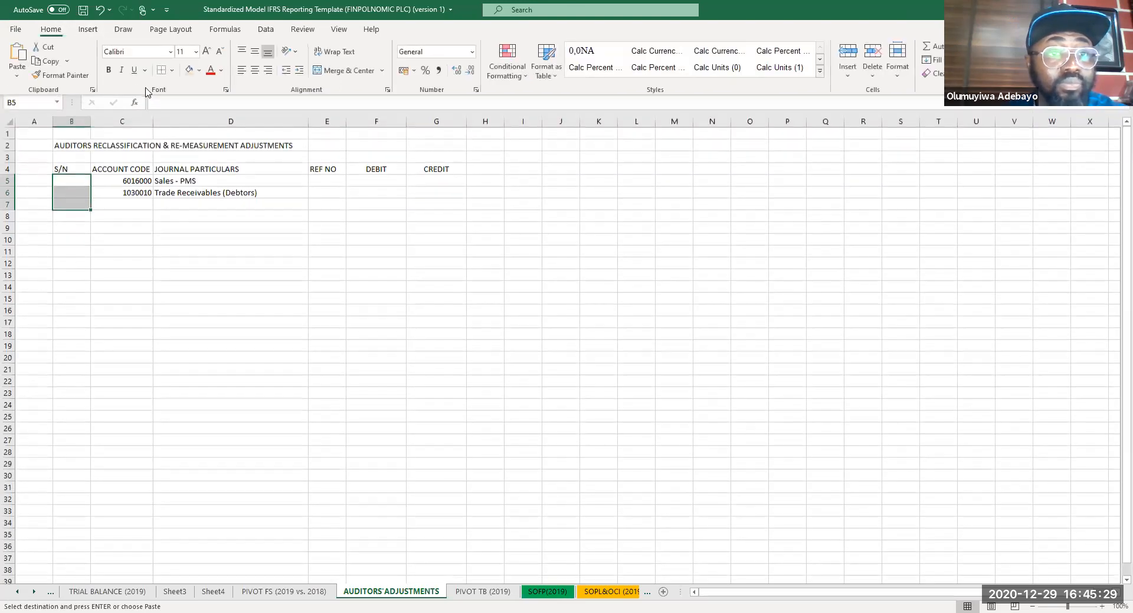
left_click(256, 73)
type("1")
key("Return")
left_click(81, 196)
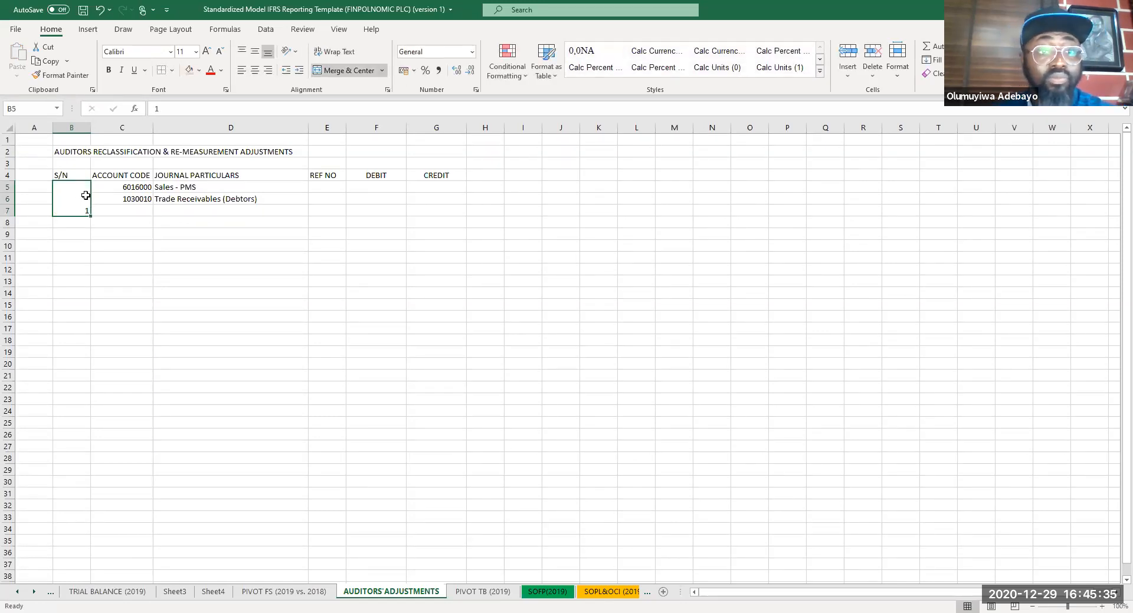
left_click(254, 74)
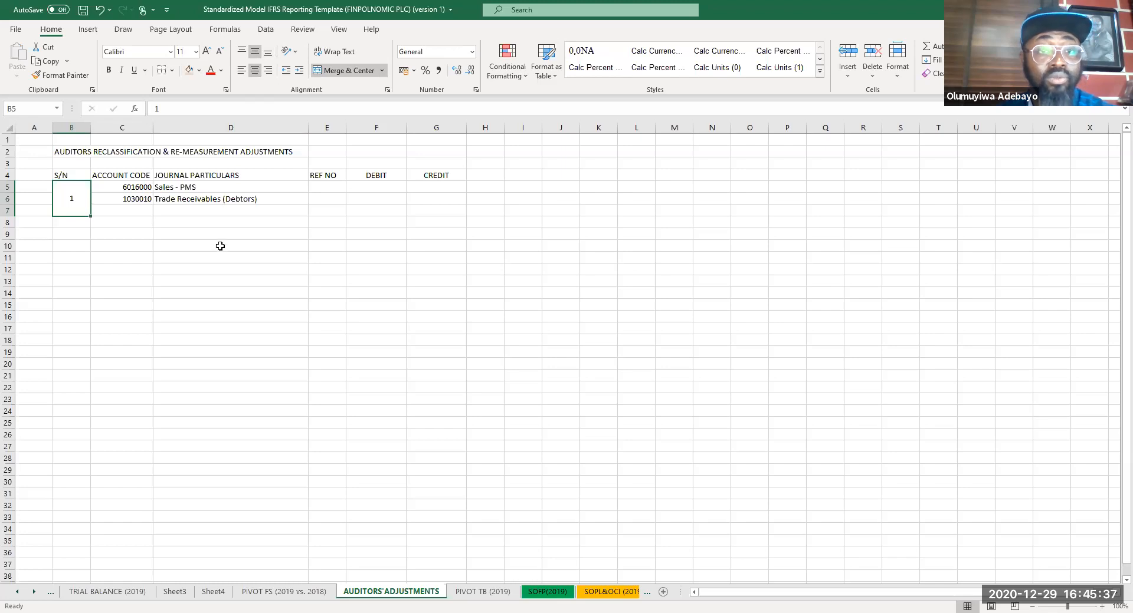
left_click(220, 245)
- Merge and center cells C7:G7 below the two account lines
left_click(139, 210)
left_click_drag(352, 210, 427, 215)
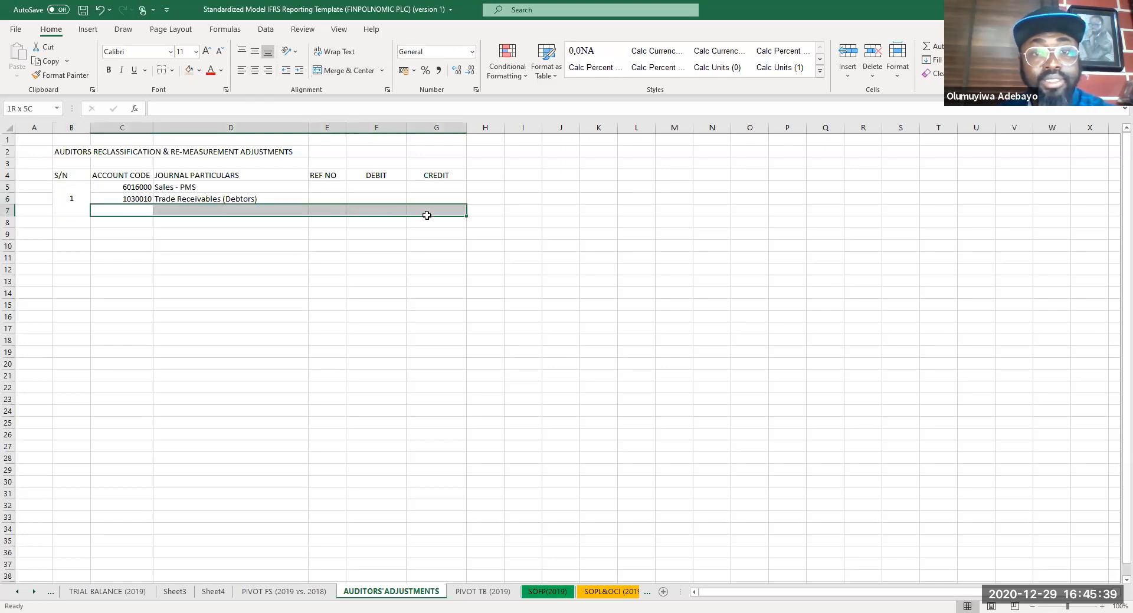
left_click(338, 72)
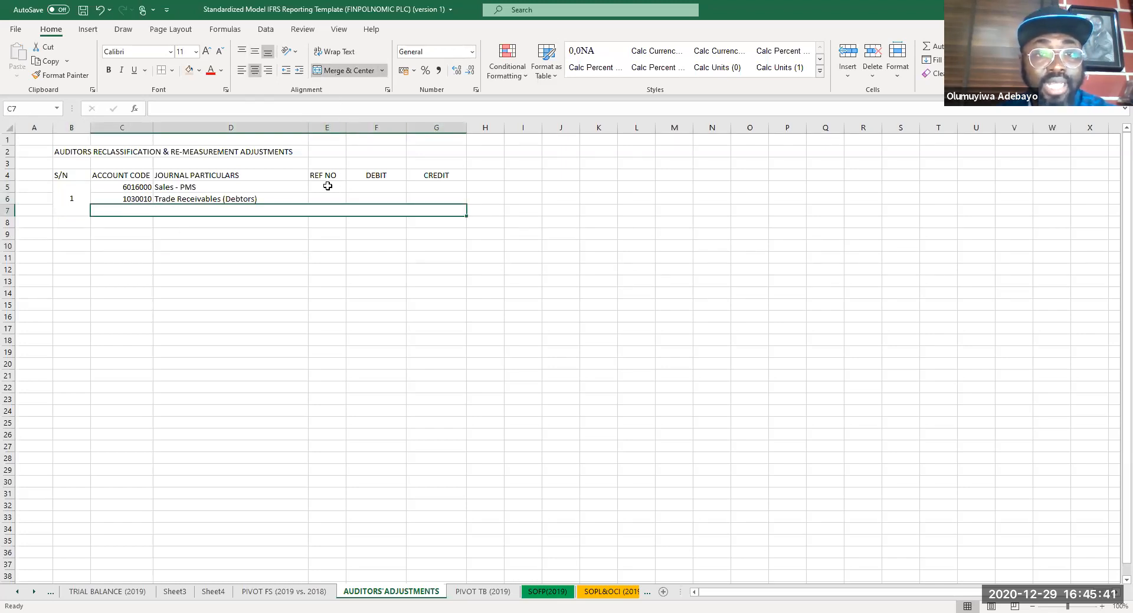
- Enter reference AJE 1 in E5, merge and center it across E5:E6, and align it to the middle vertically
left_click_drag(326, 186, 327, 196)
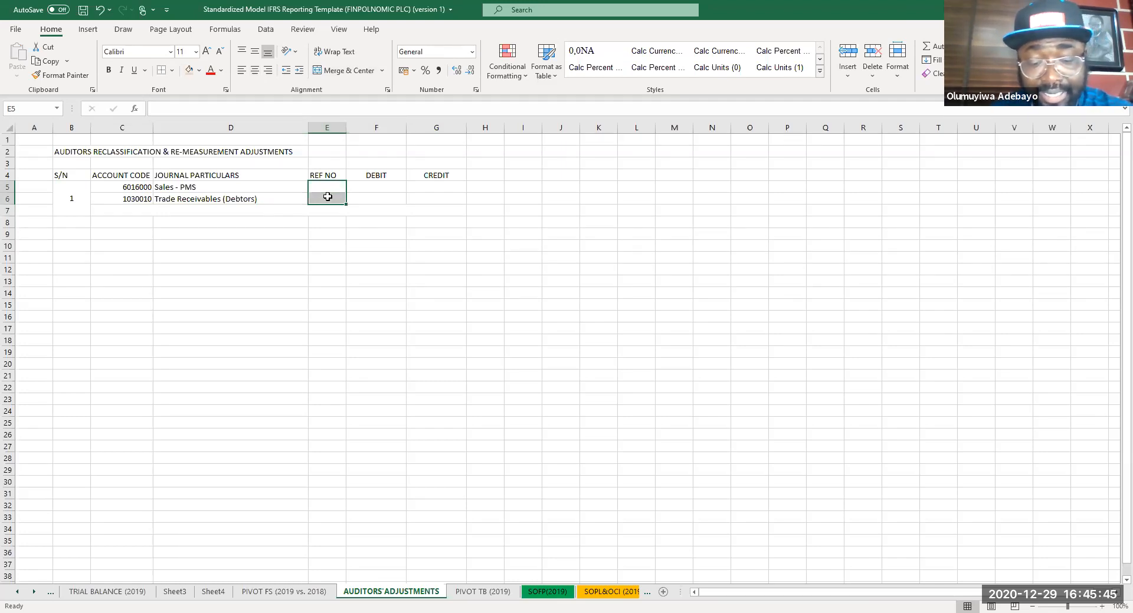
type("a")
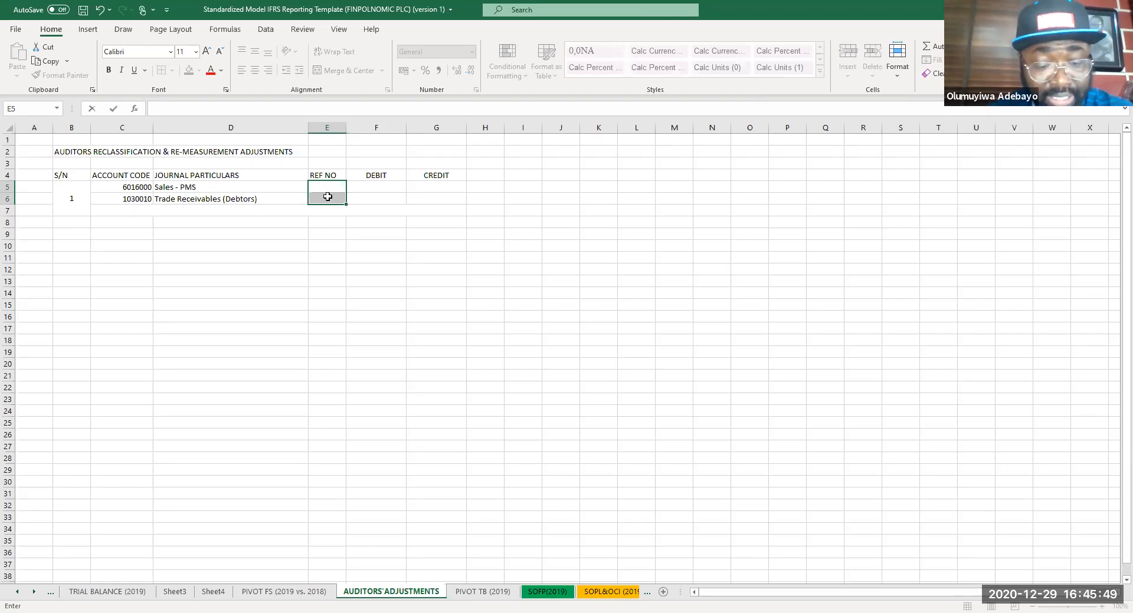
type("JE ")
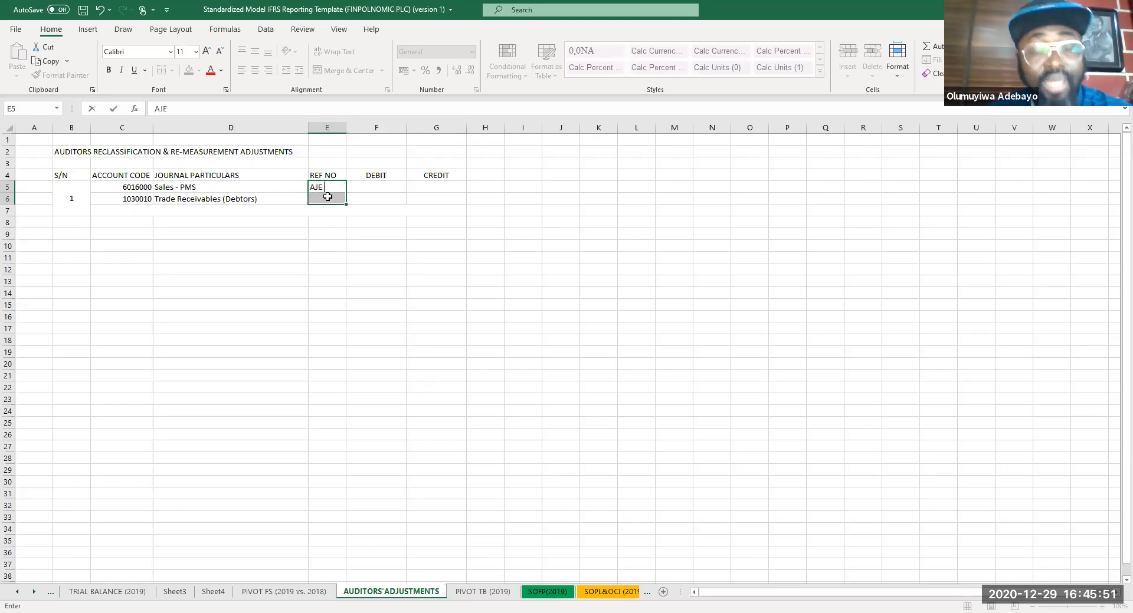
type("1")
key("Return")
left_click(358, 236)
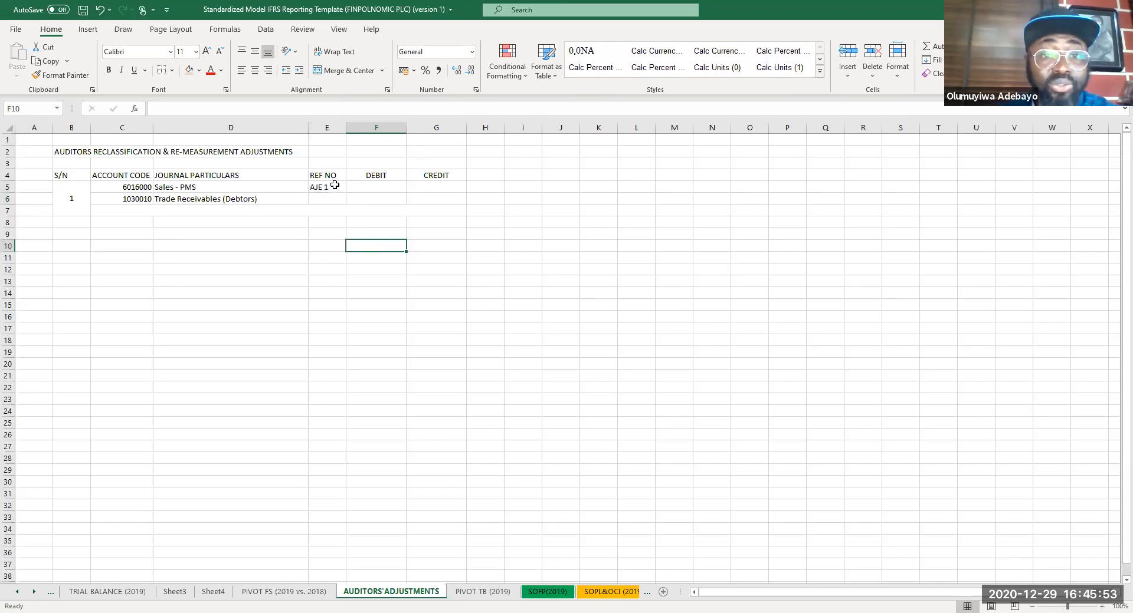
left_click_drag(334, 185, 334, 199)
left_click(348, 70)
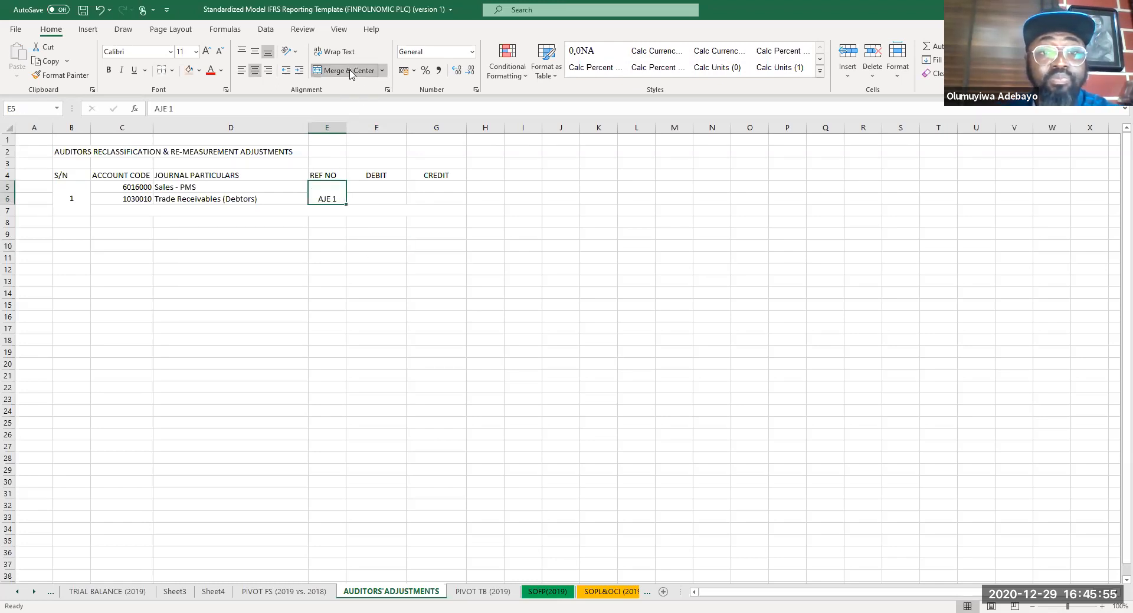
left_click(254, 52)
left_click_drag(371, 353, 371, 340)
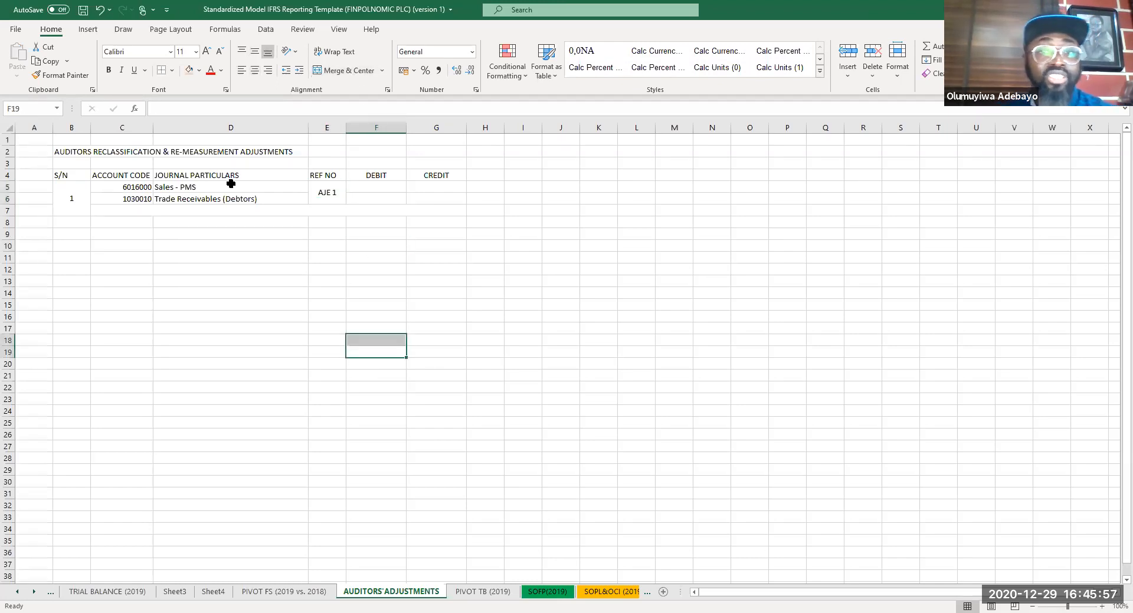
- Enter the narration "Being overstated of revenue arising from duplication of invoice" in merged cell C7
left_click(112, 211)
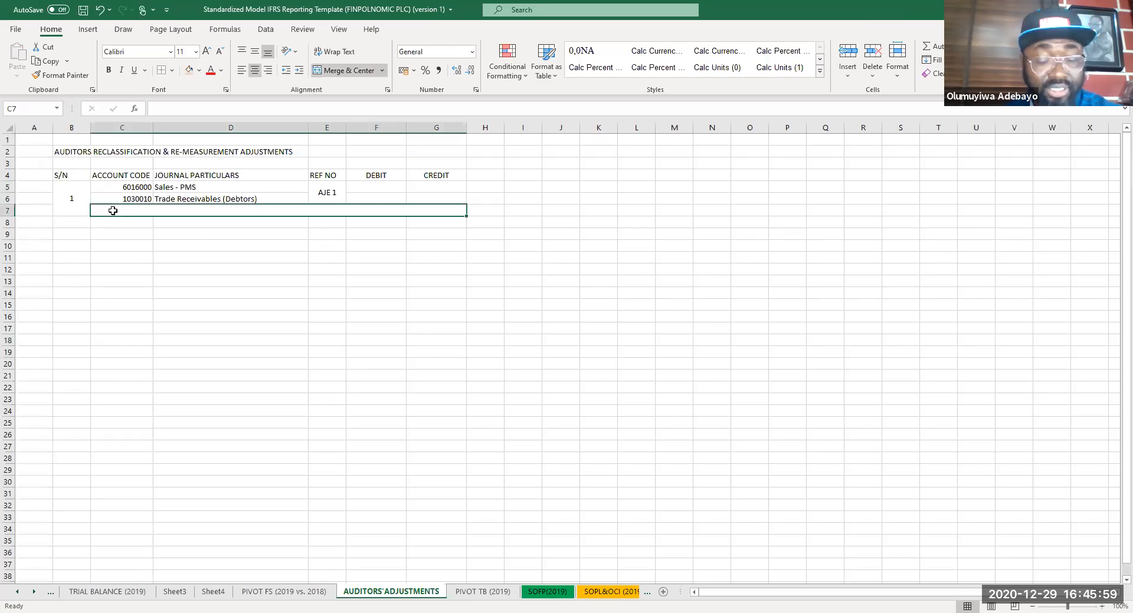
type("Beingb")
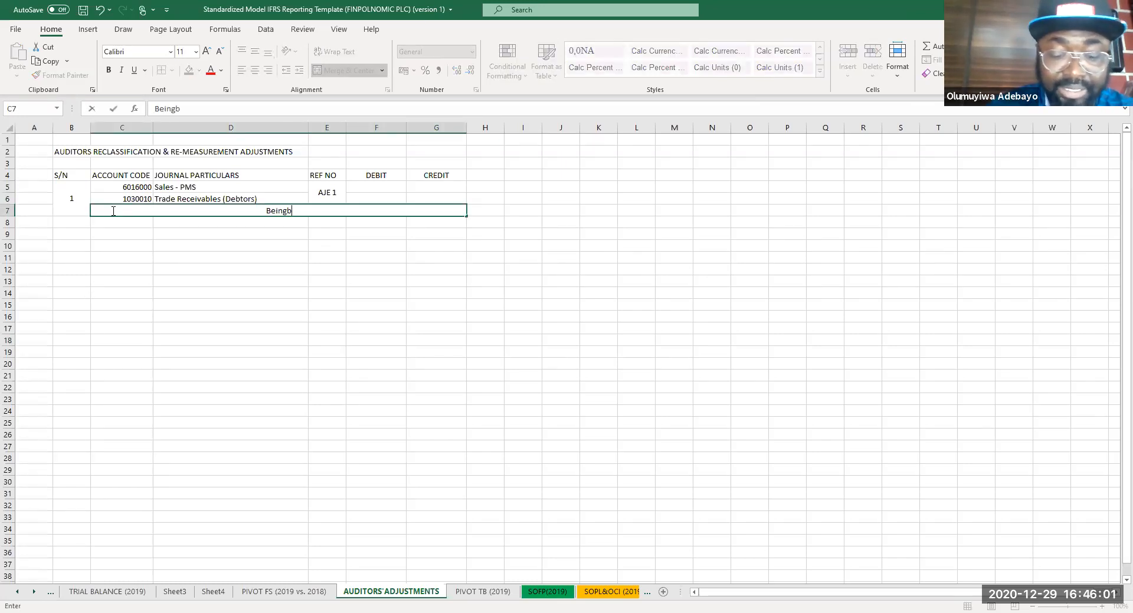
type("\\")
key("BackSpace")
key("BackSpace")
type("overs")
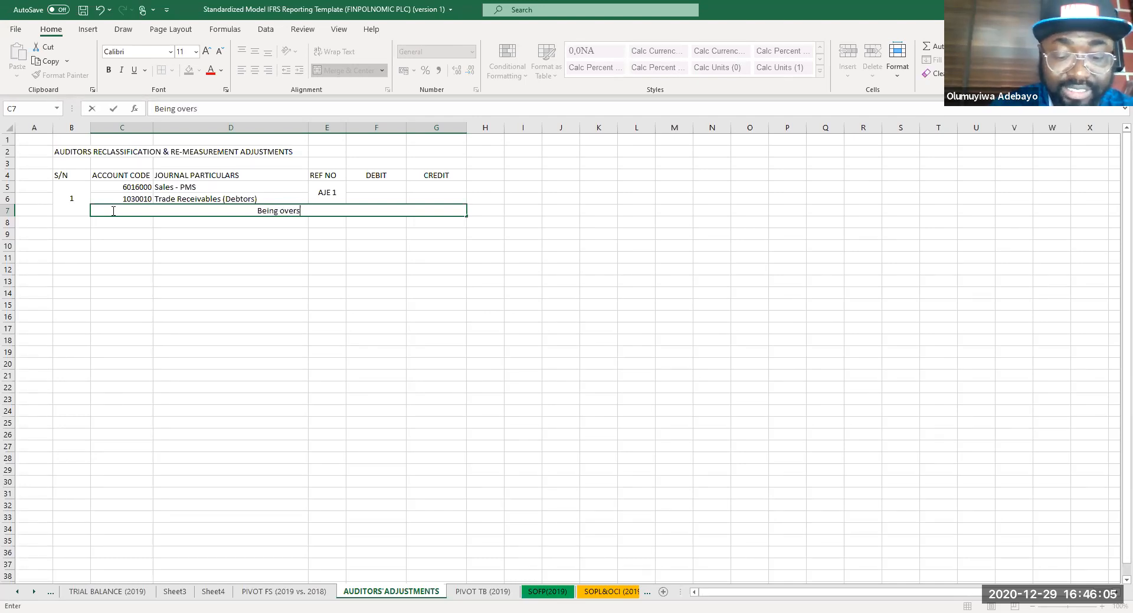
type("tated of ")
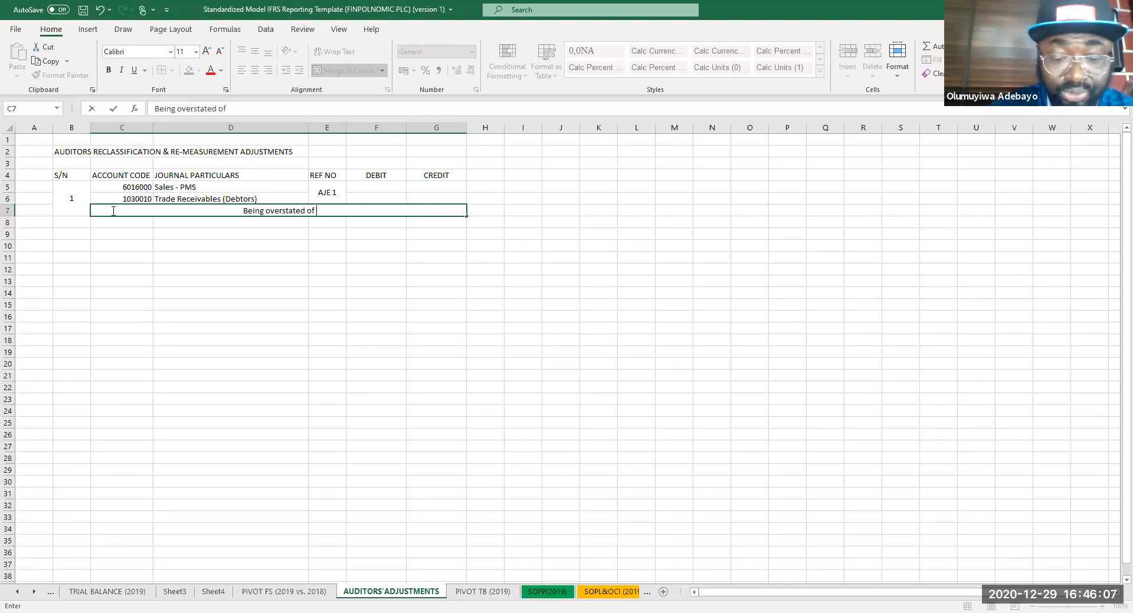
type("revenue")
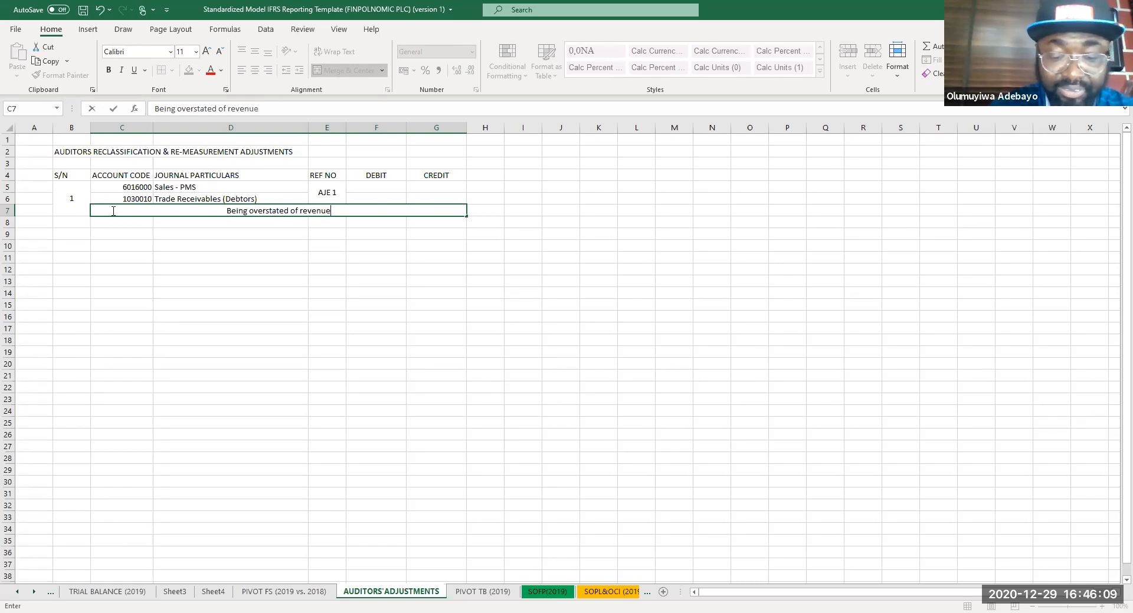
type(" arisi")
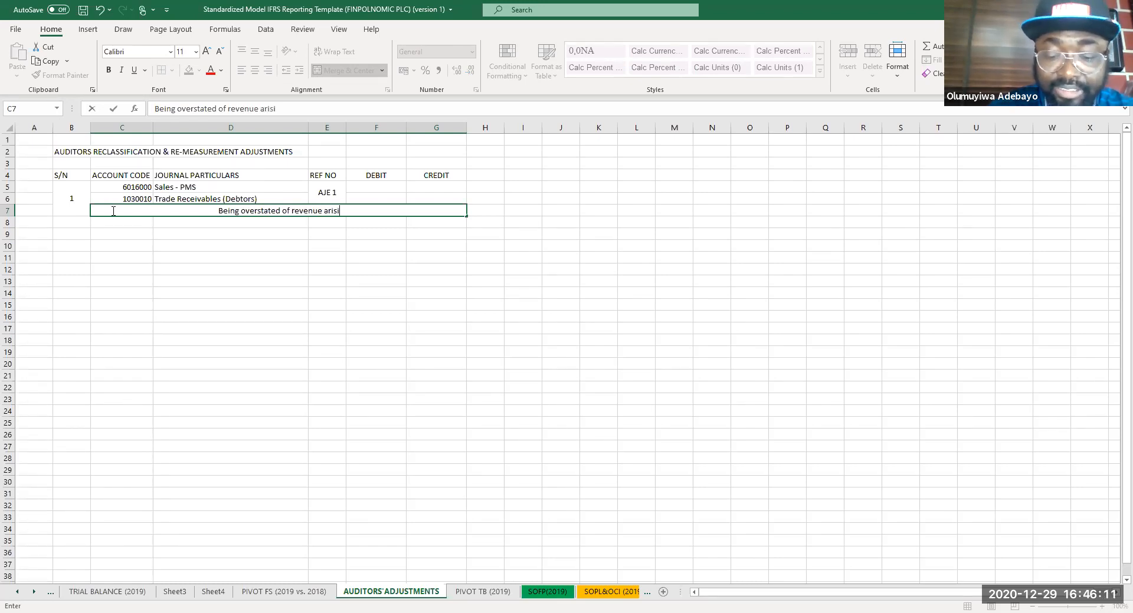
type("ng from d")
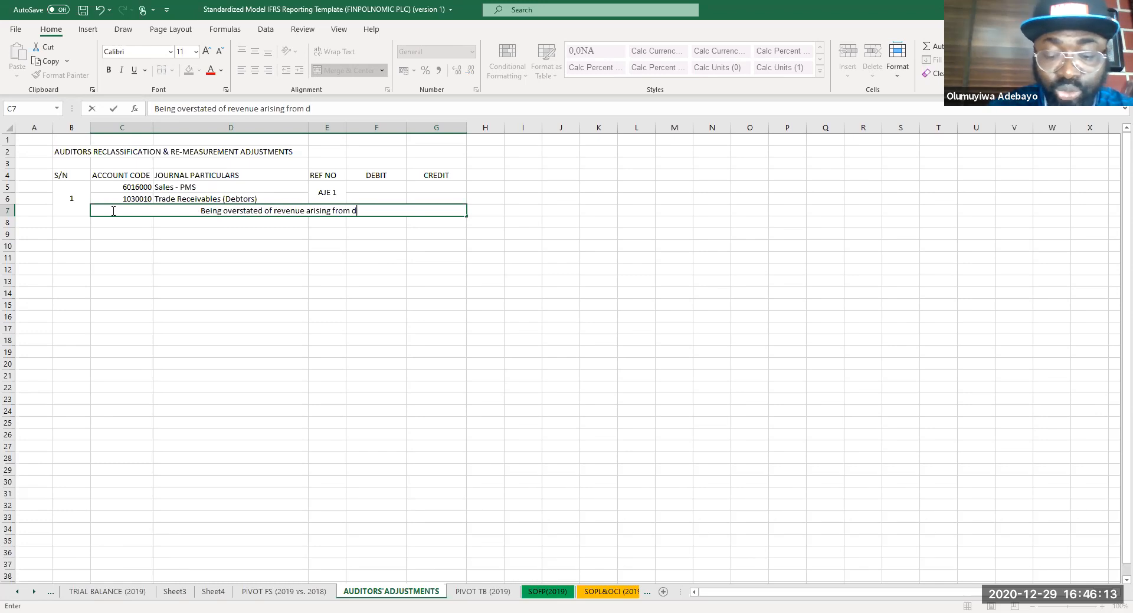
type("uplication ")
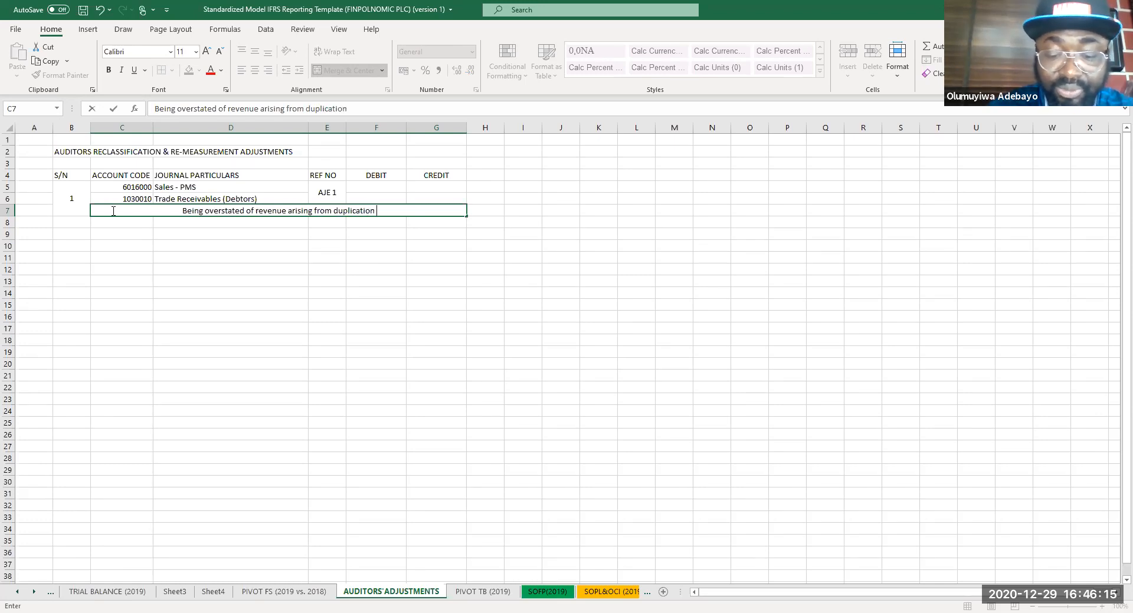
type("of invoice")
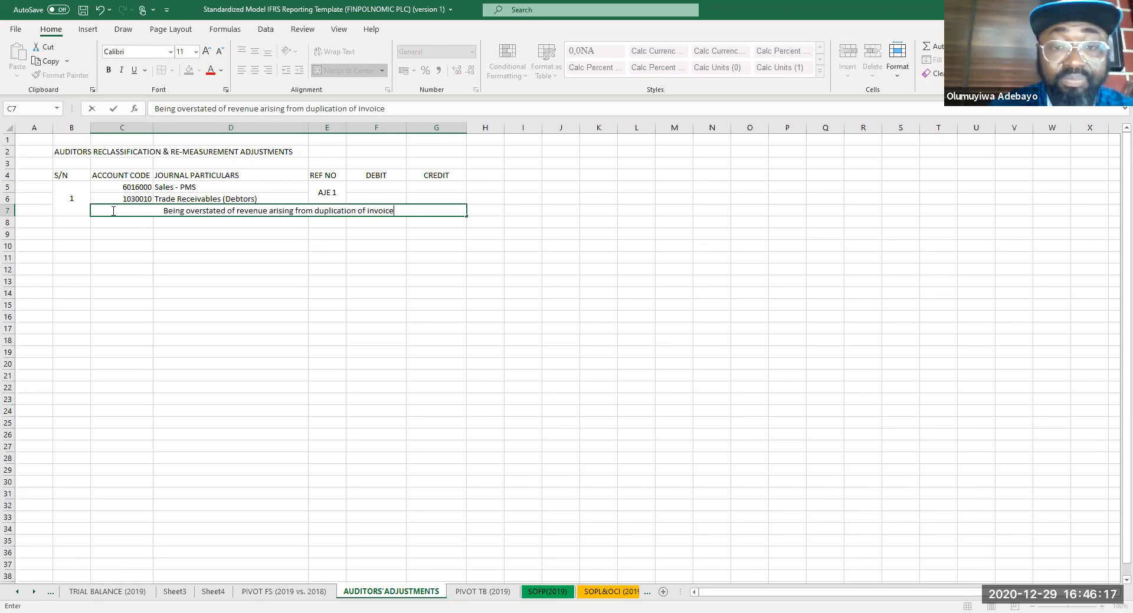
key("Return")
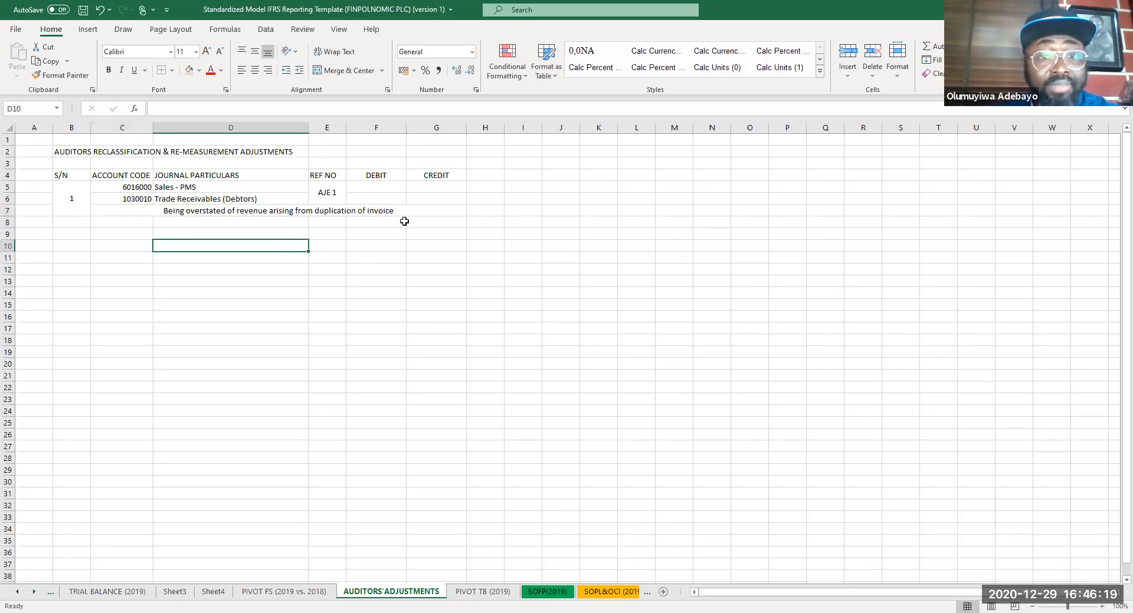
- Enter a debit of 80000 for Sales - PMS in cell F5
left_click(356, 187)
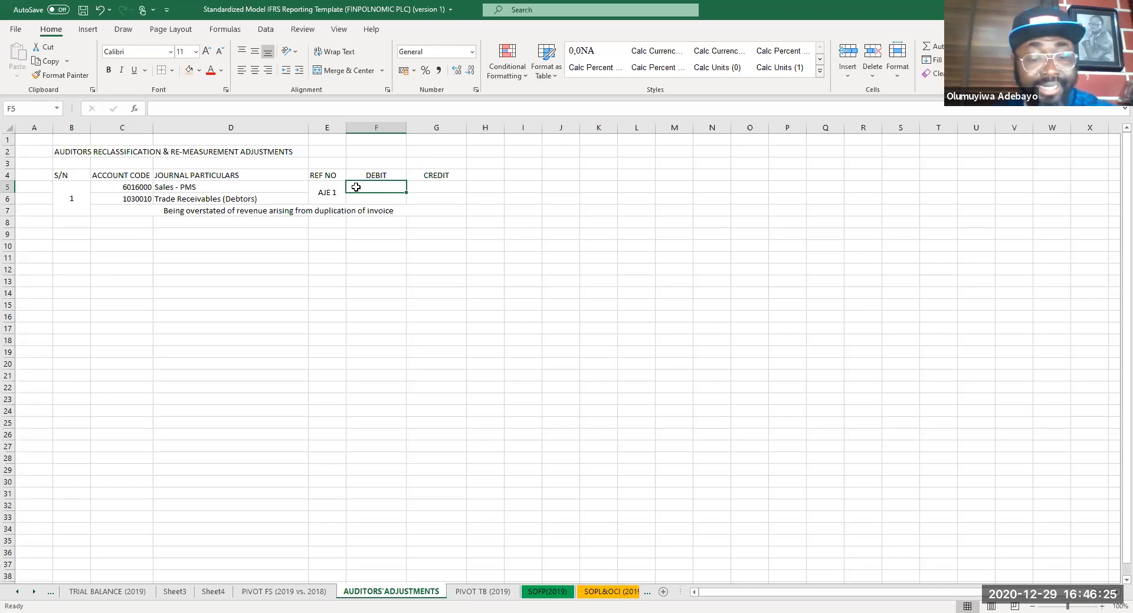
type("200")
key("BackSpace")
key("BackSpace")
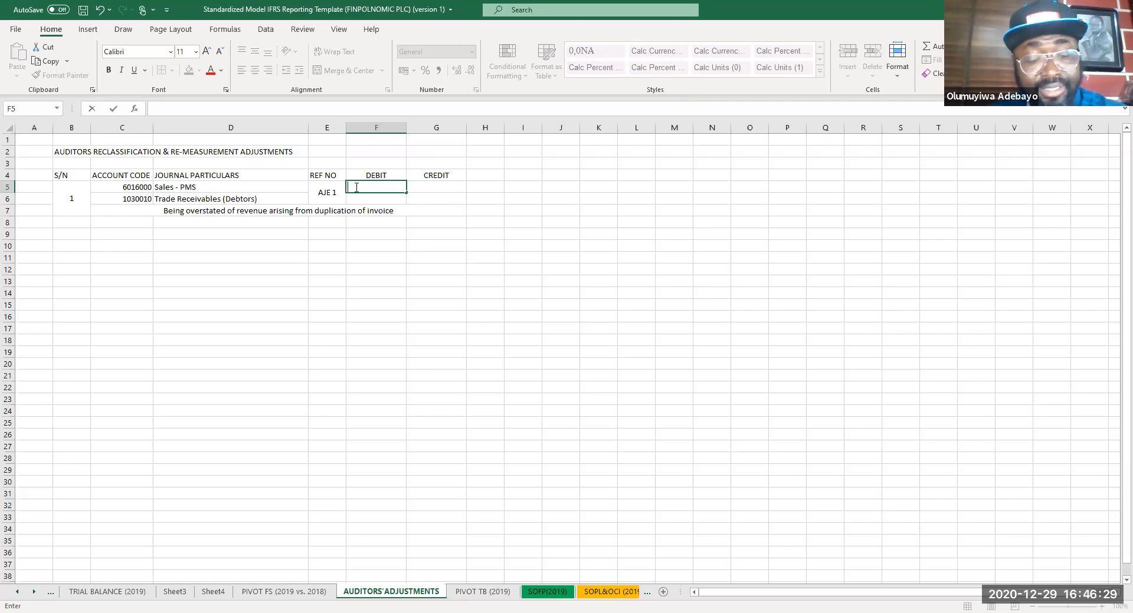
type("80000")
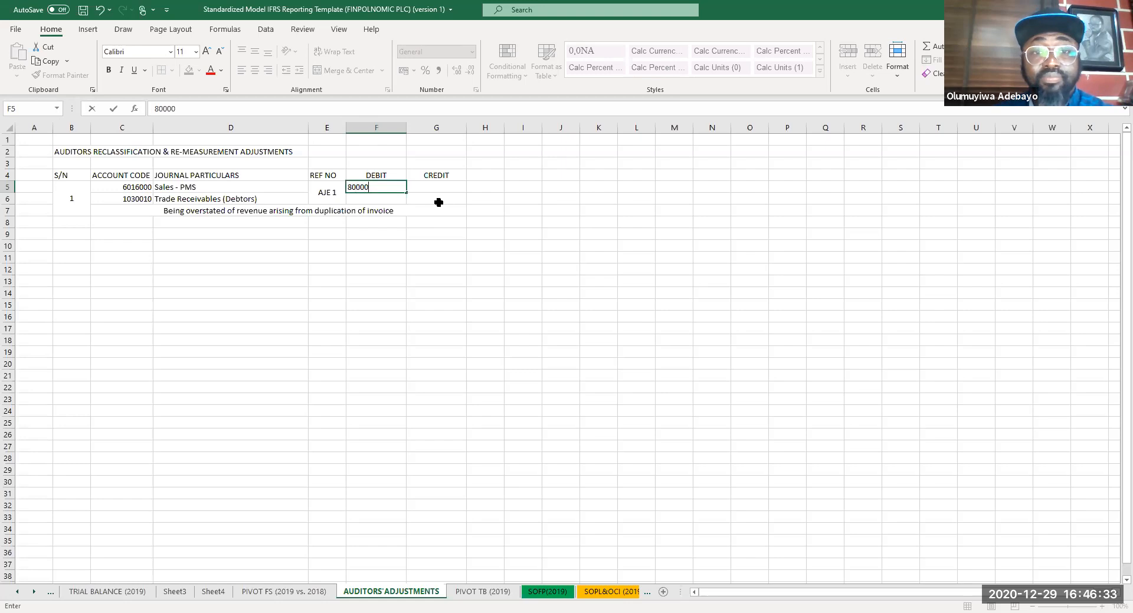
- Link the Trade Receivables (Debtors) credit in G6 to the debit amount in F5 and save the workbook
left_click(437, 202)
type("=")
left_click(383, 186)
key("Return")
left_click(476, 256)
key("ctrl+s")
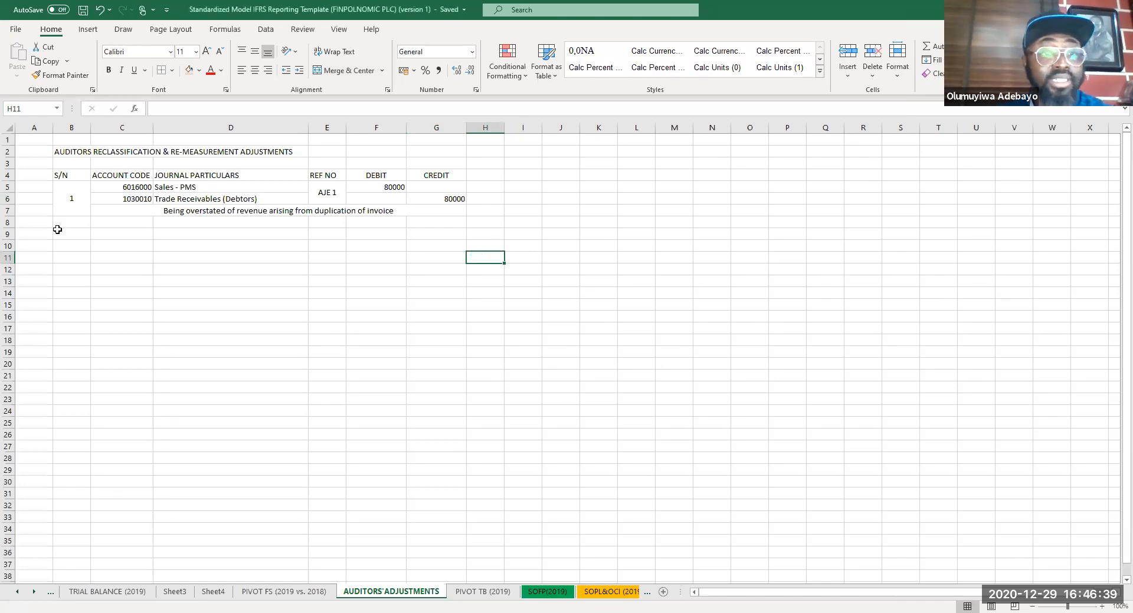
- Copy the whole AJE 1 journal entry, B5:G7, to a new block starting at B9 and save the workbook
left_click_drag(70, 189, 296, 194)
key("ctrl+c")
left_click(73, 232)
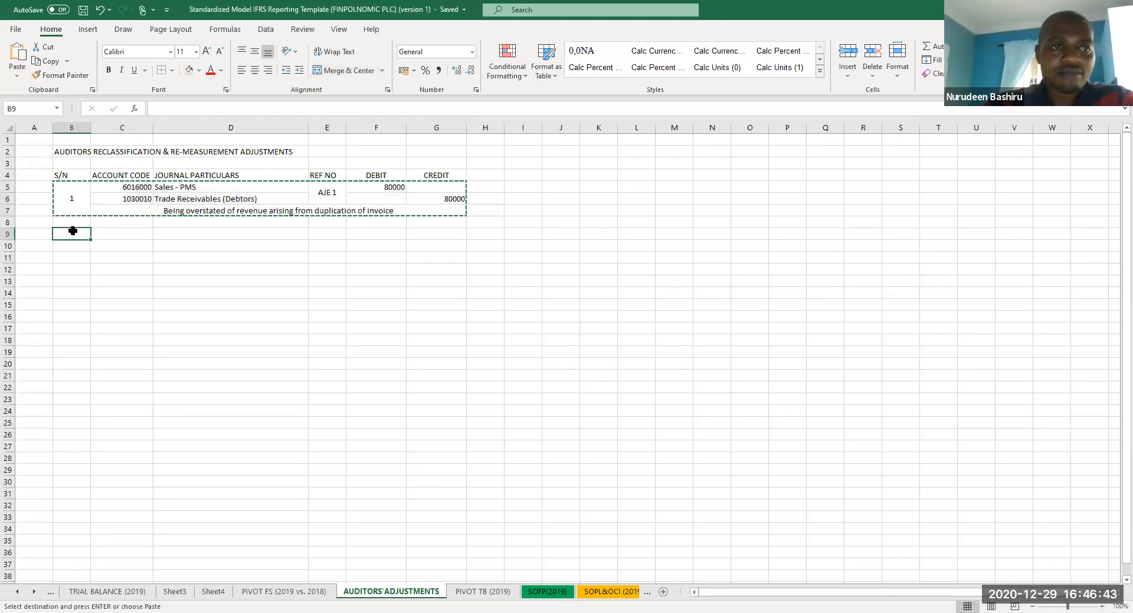
key("ctrl+v")
left_click(94, 294)
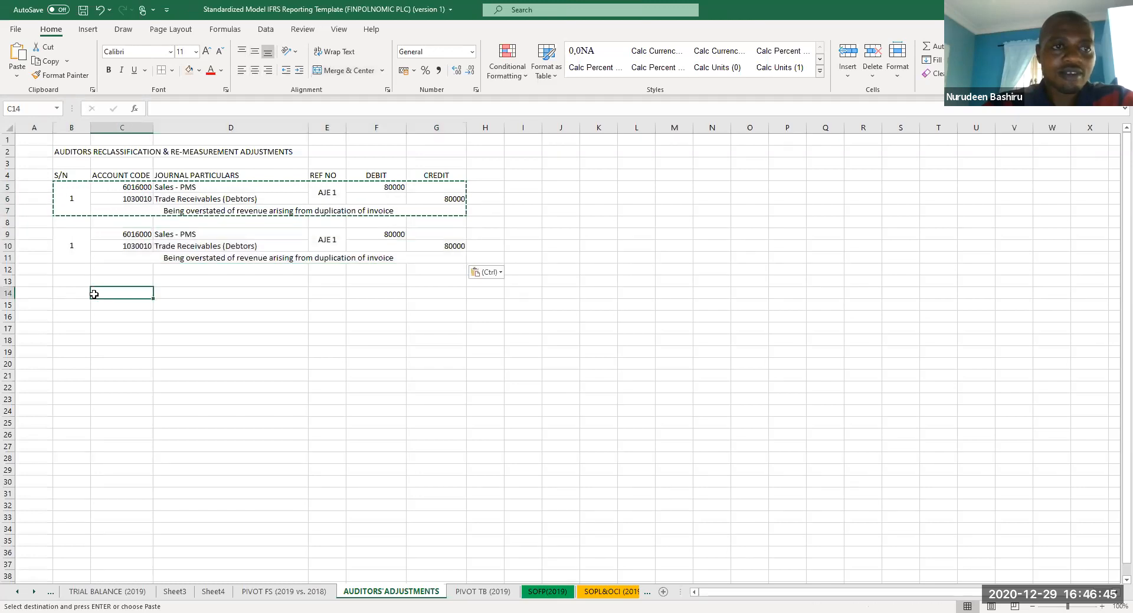
key("ctrl+s")
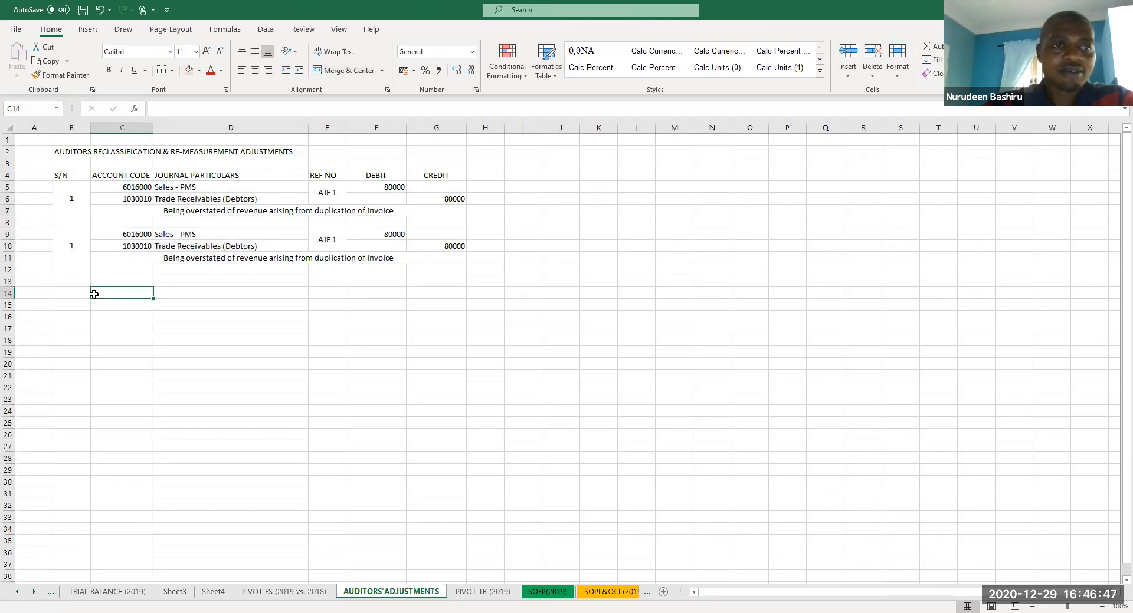
- Search the Description column of the PIVOT TB (2019) sheet for "bad de" to locate the account for the second entry
left_click(128, 235)
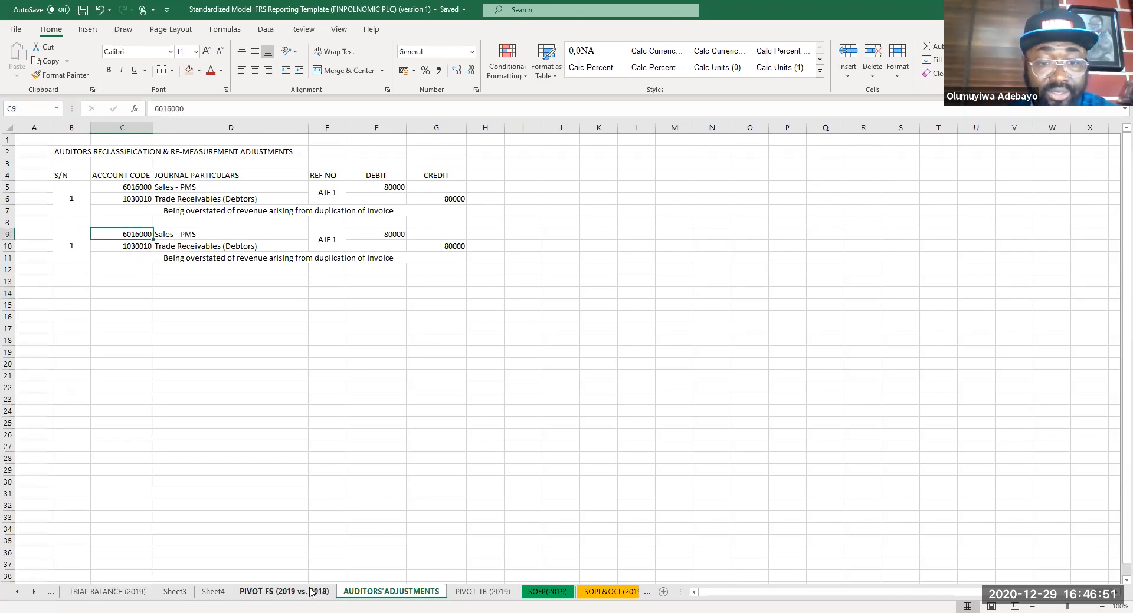
left_click(287, 592)
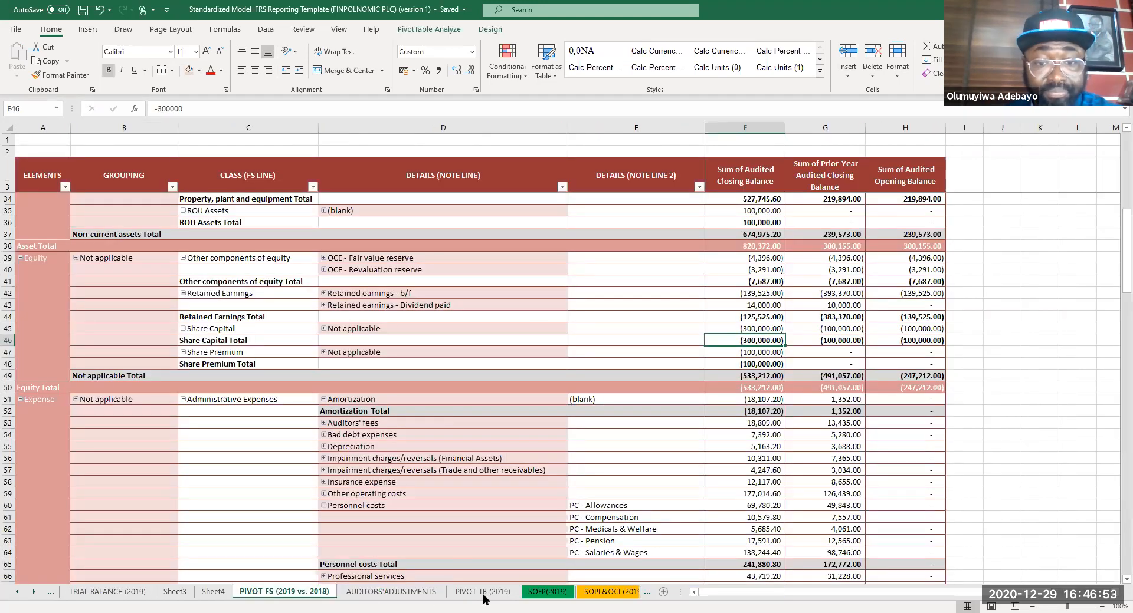
scroll(114, 373, "down", 1)
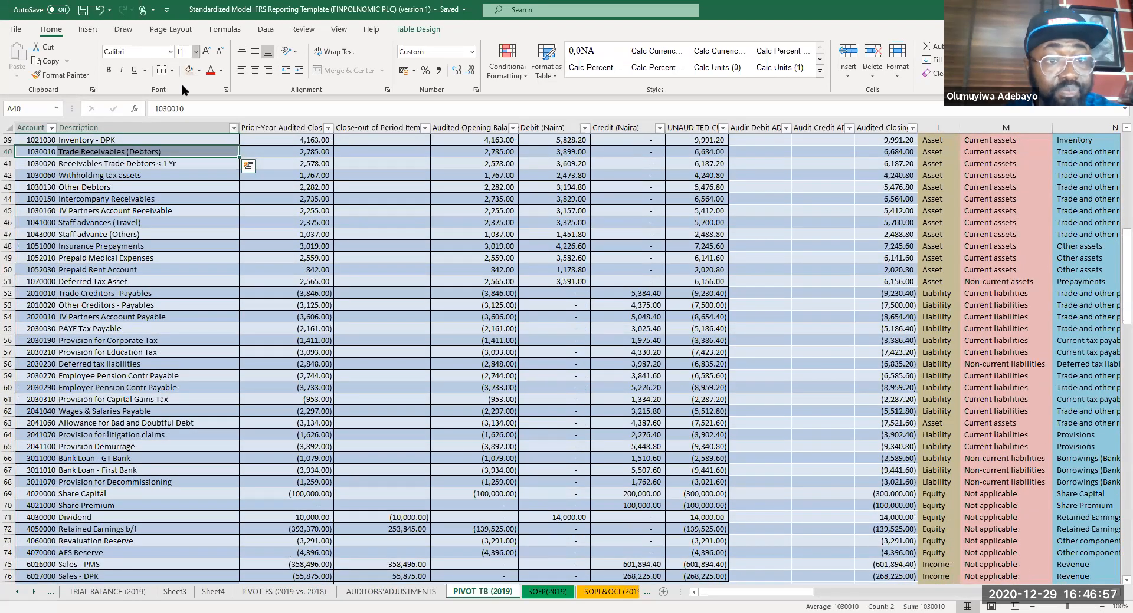
left_click(143, 127)
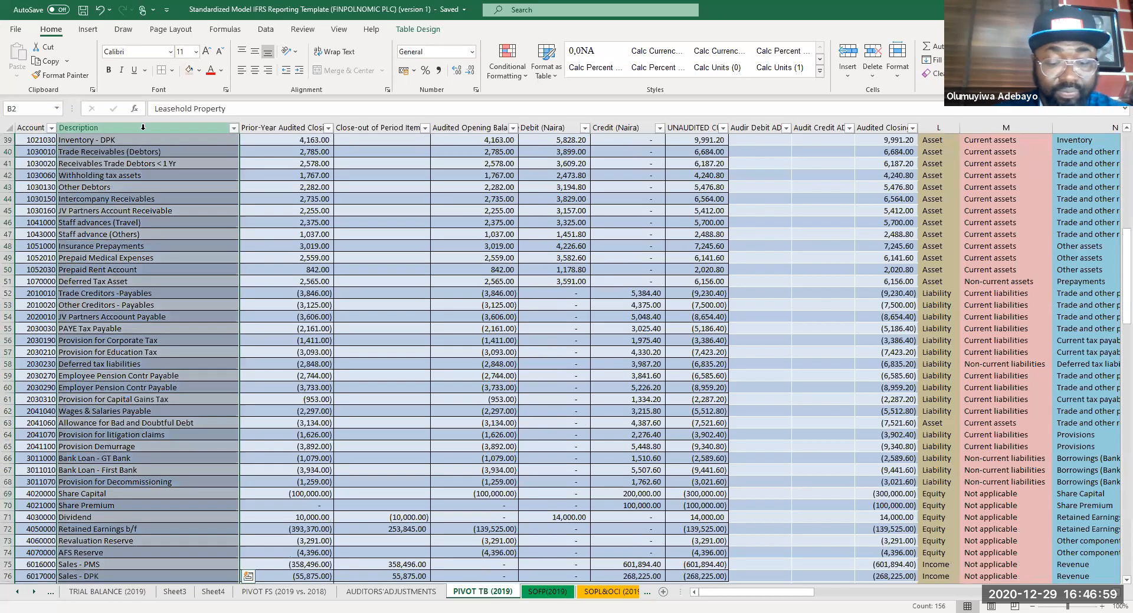
key("ctrl+f")
type("bad ")
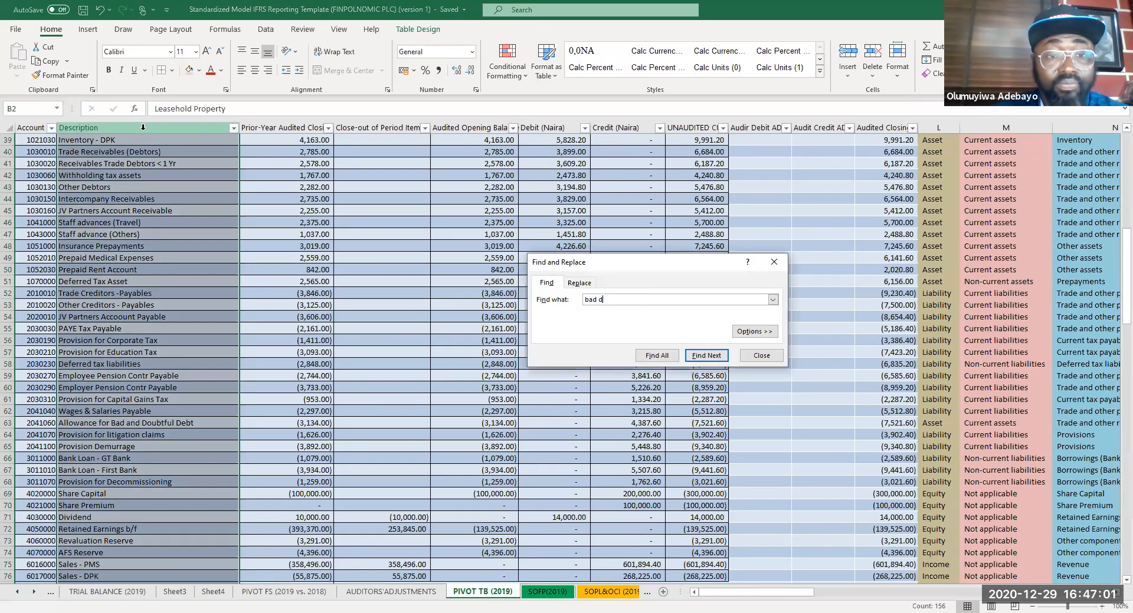
type("de")
key("Return")
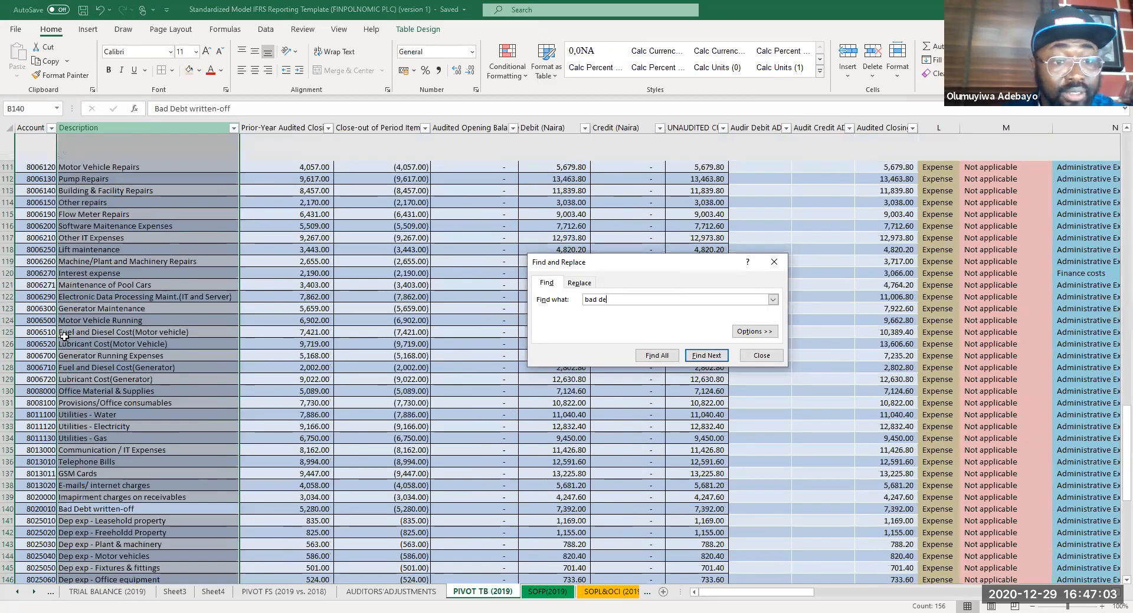
- Copy the Bad Debt written-off account code and description from PIVOT TB (2019) into C9:D9 of the AUDITORS'ADJUSTMENTS sheet
left_click_drag(42, 367, 88, 364)
key("ctrl+c")
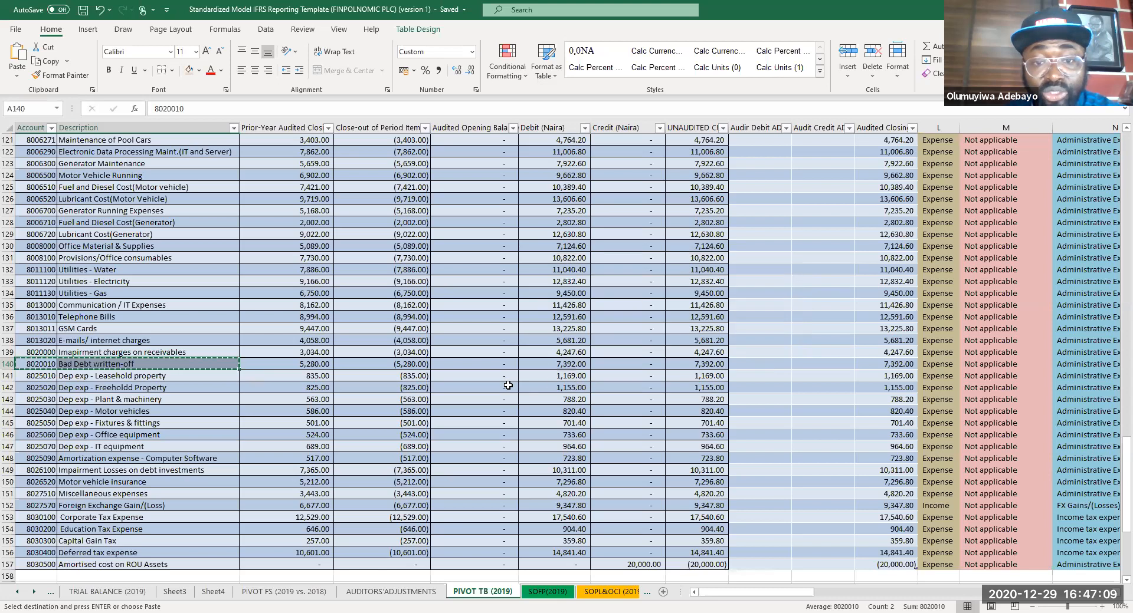
left_click(393, 598)
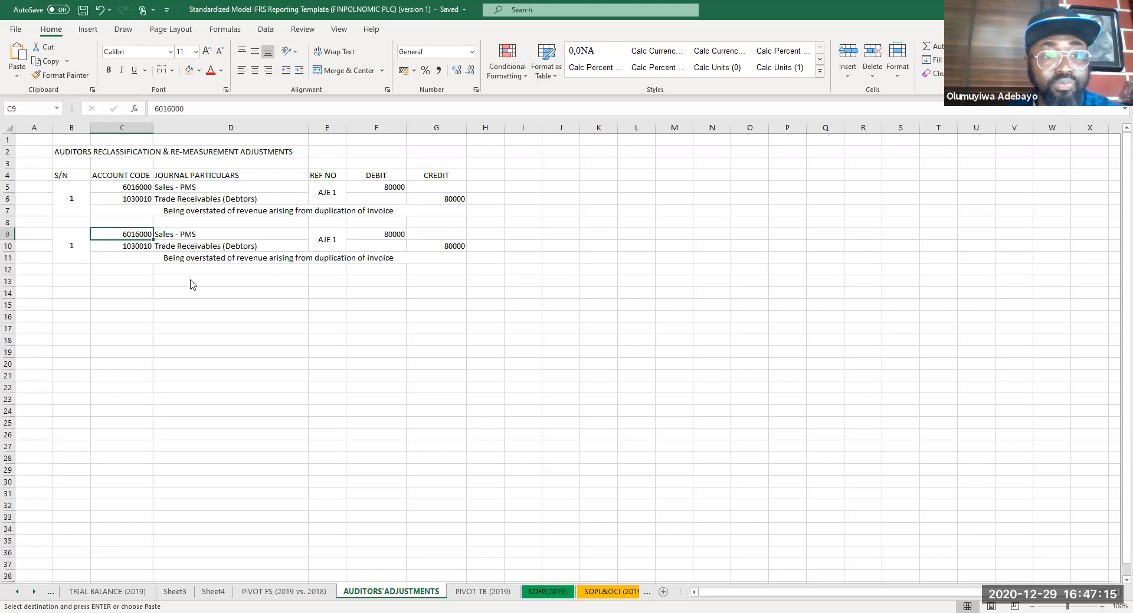
key("ctrl+v")
left_click(175, 374)
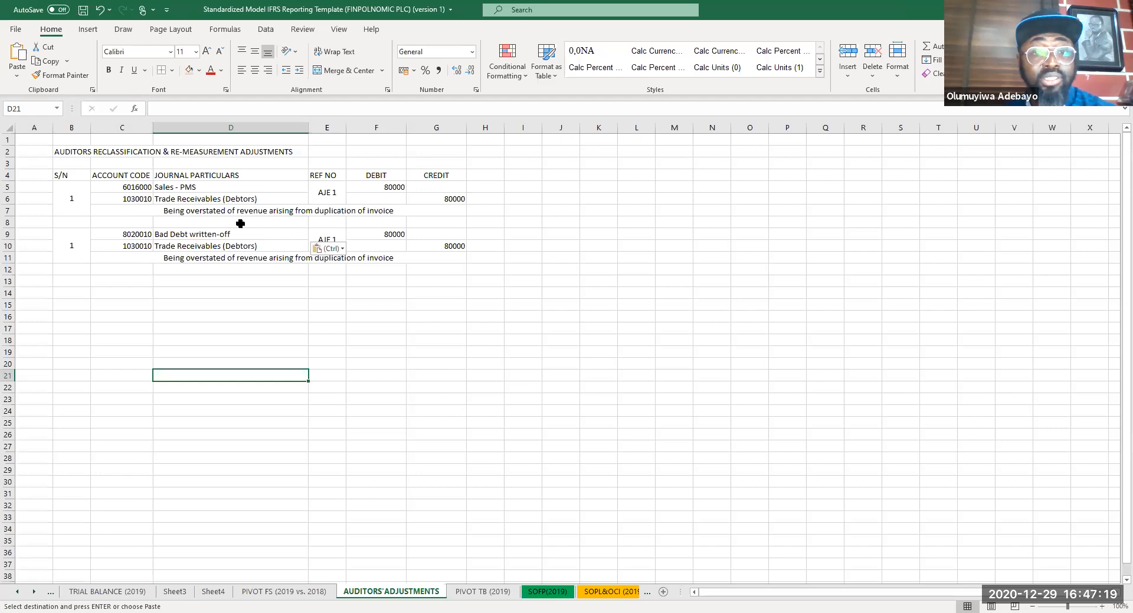
- Set the Bad Debt written-off debit in F9 to 5000
left_click(374, 235)
type("50")
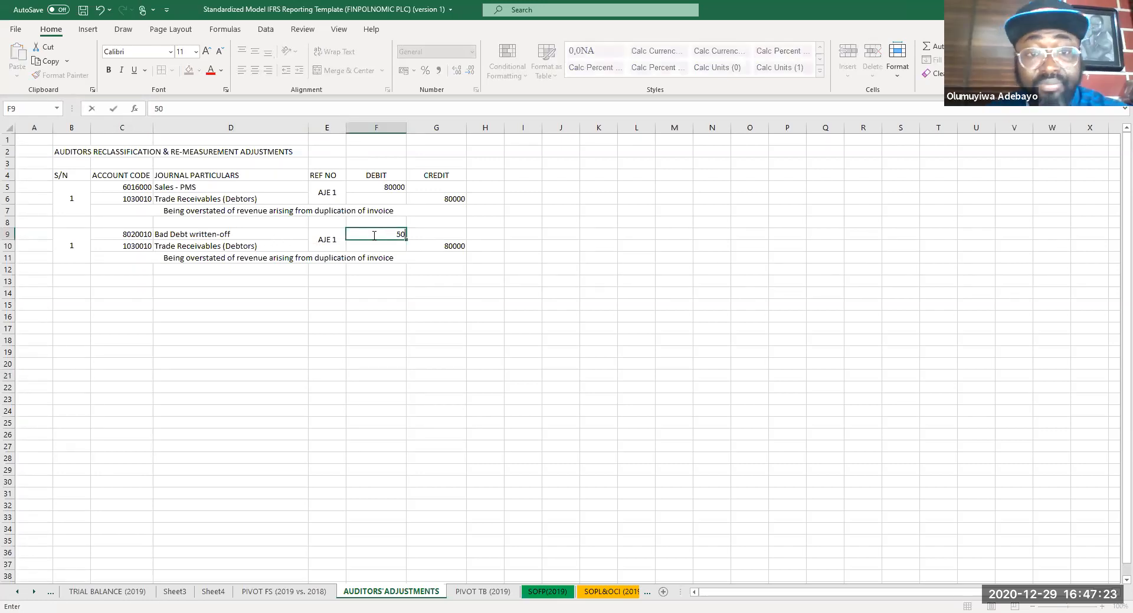
key("Return")
left_click(485, 293)
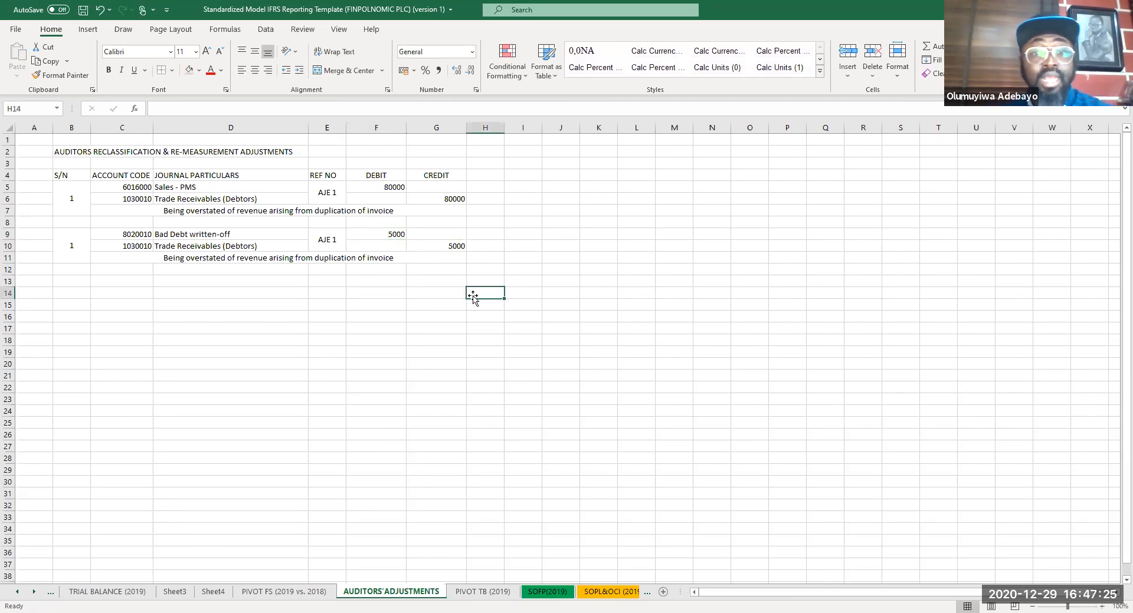
- Change the narration in C11 to "Being understaement of bad written off of a deliquent long outstanding balance" and save the workbook
left_click(162, 259)
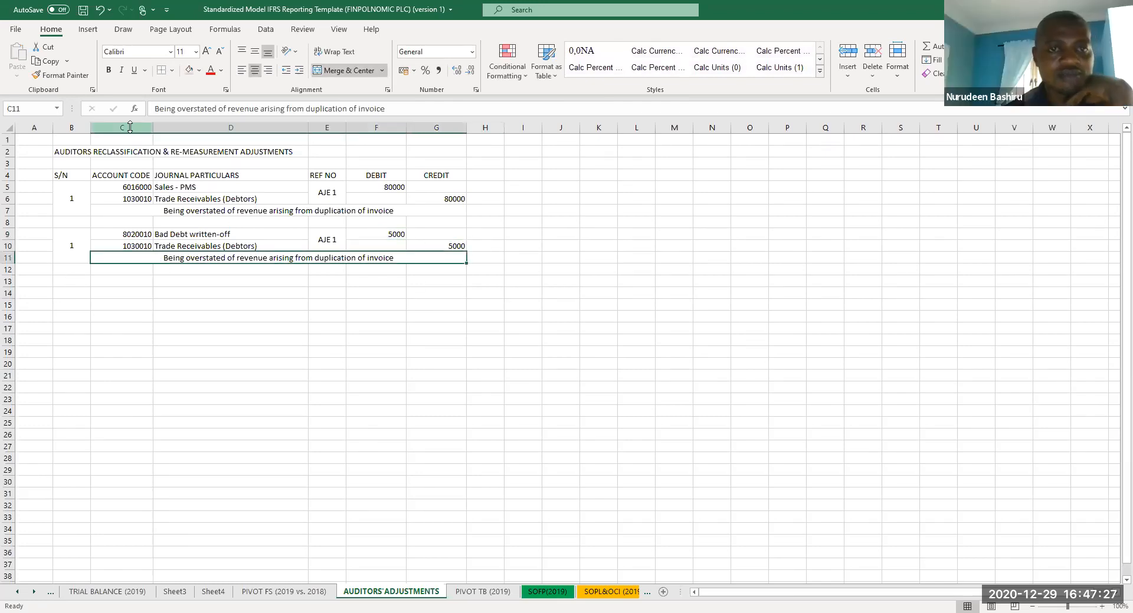
left_click_drag(181, 105, 462, 111)
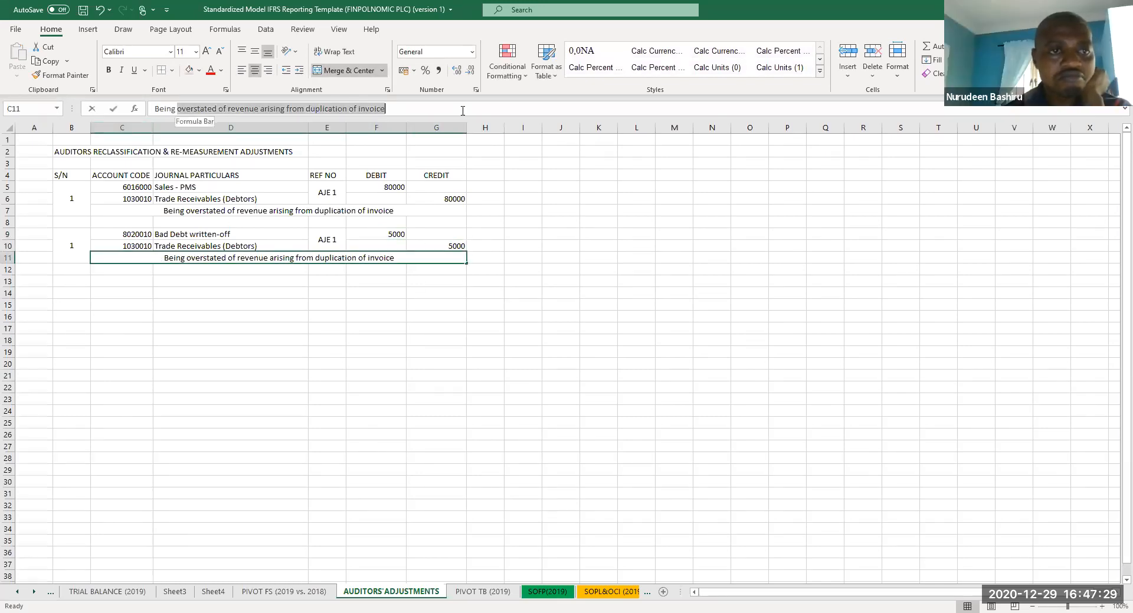
type("understaement of bad w")
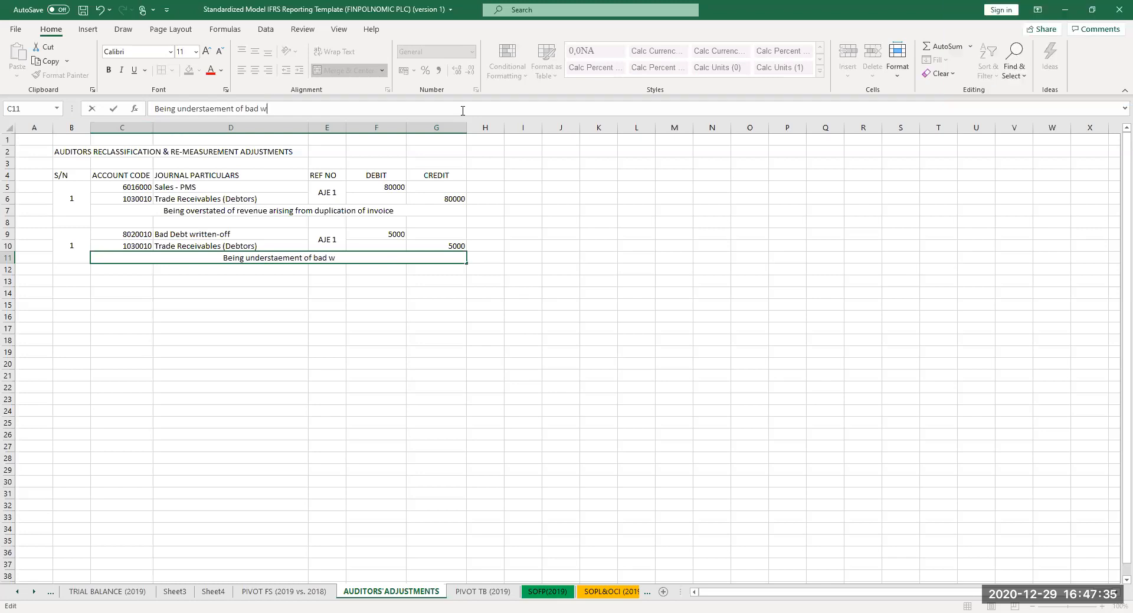
type("ritten off ")
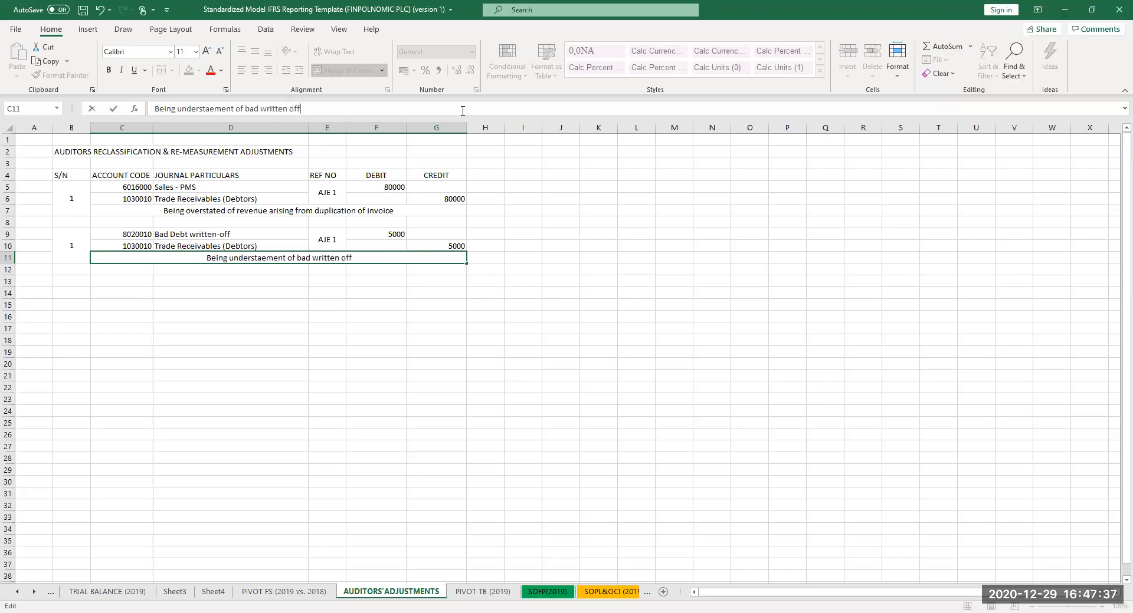
type("of a de")
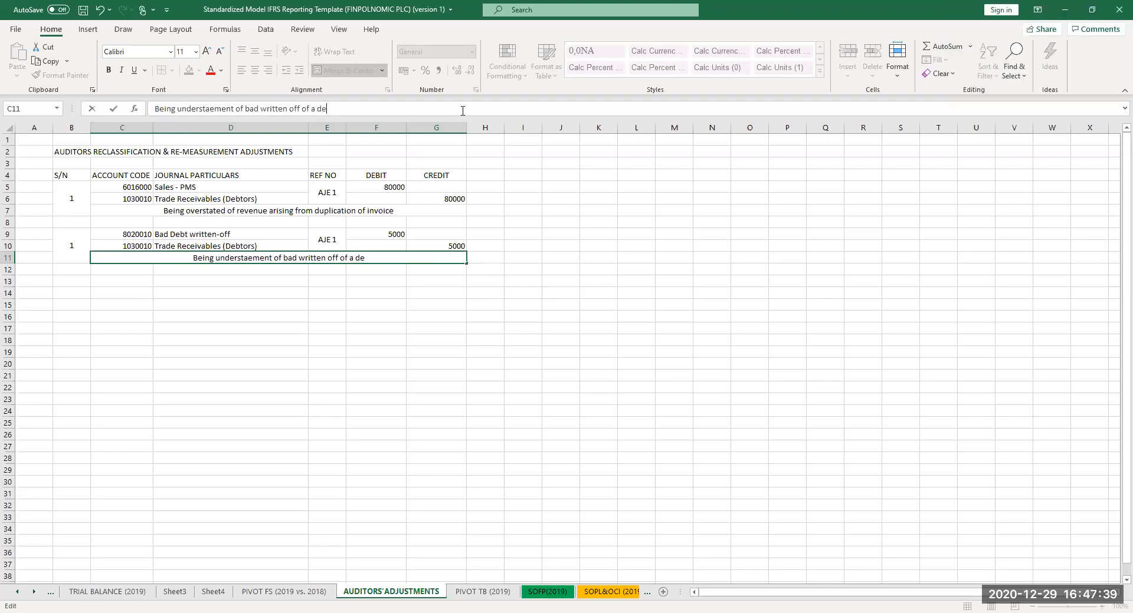
type("liquent long outstanding balance")
key("Return")
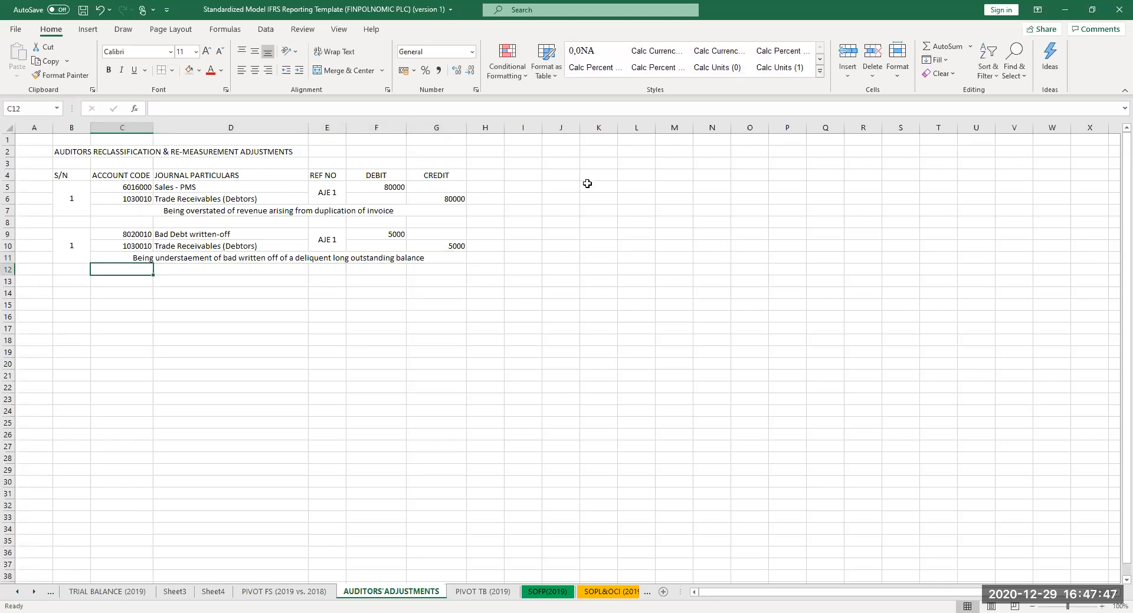
left_click(441, 337)
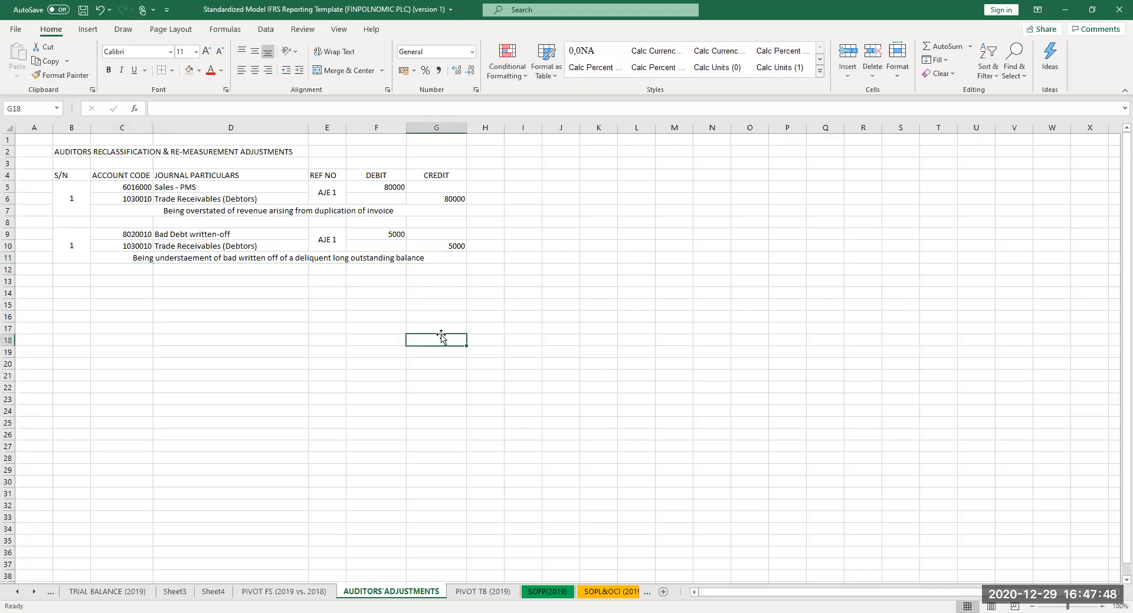
left_click(243, 296)
key("ctrl+s")
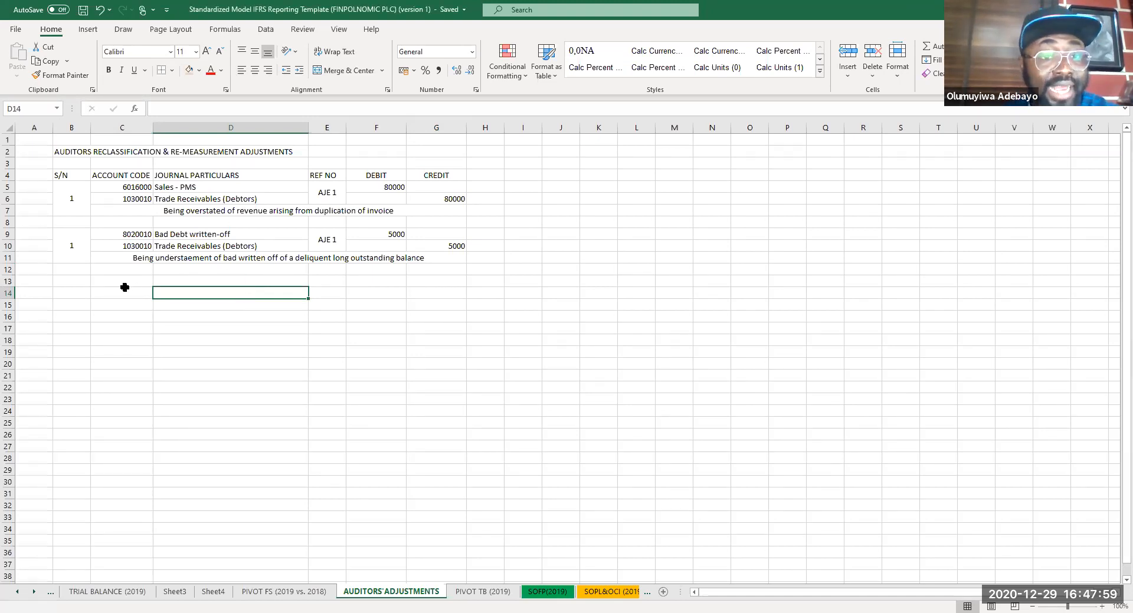
- Set the bad debt entry's serial number to 2 and its reference in E9 to AJE 2
left_click(125, 286)
left_click(78, 245)
type("2")
left_click(152, 321)
left_click(328, 239)
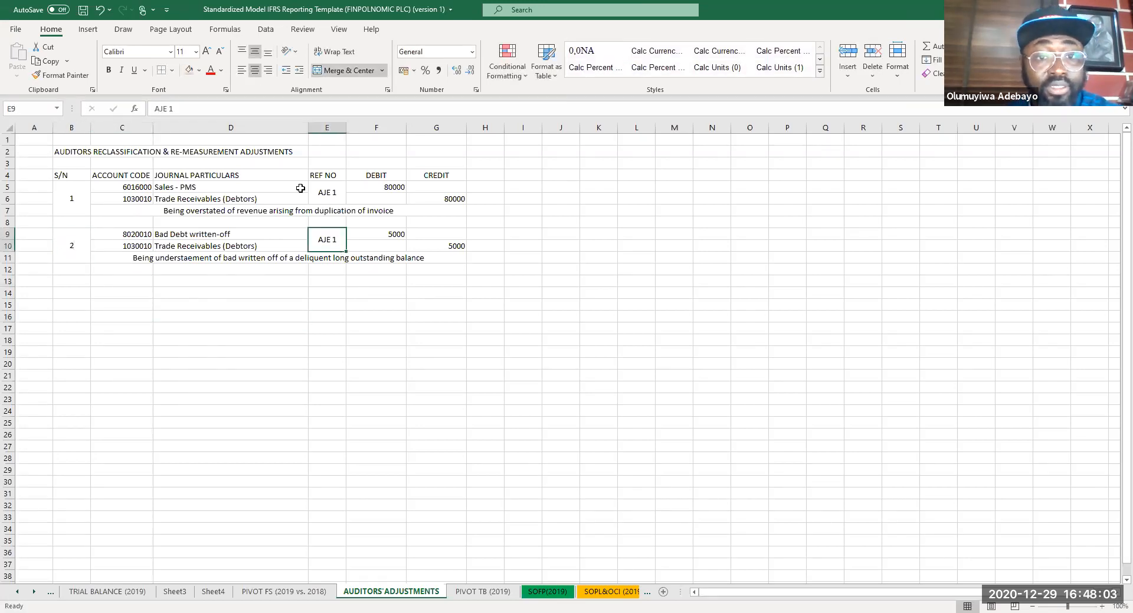
left_click(179, 106)
key("BackSpace")
type("2")
key("Return")
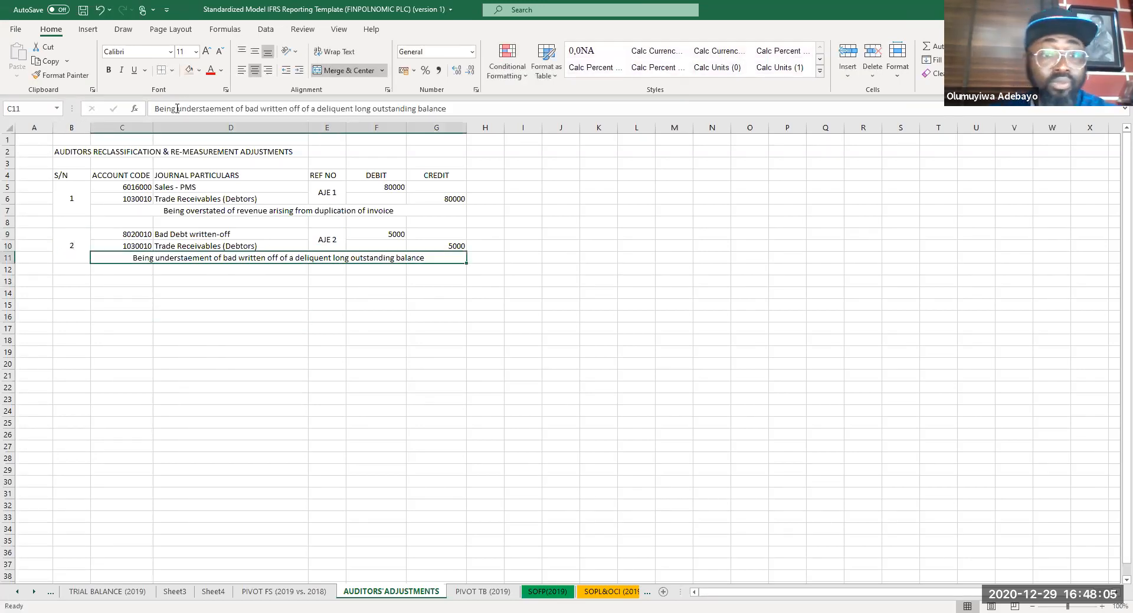
- Copy the whole AJE 2 journal entry, B9:G11, to a new block starting at B13
left_click_drag(61, 232, 350, 245)
key("ctrl+c")
left_click(82, 279)
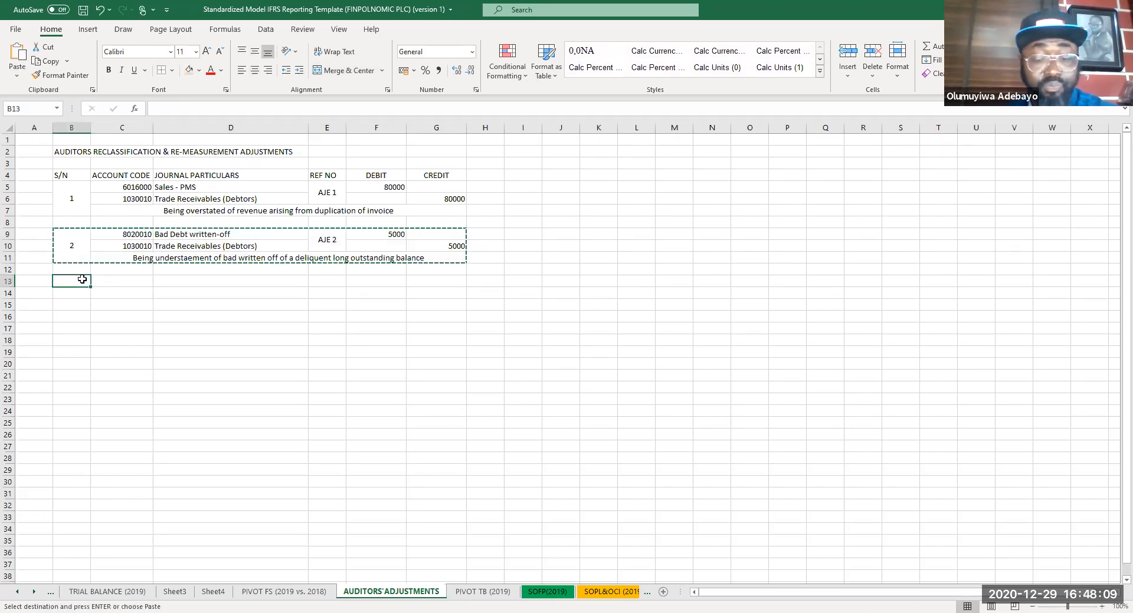
key("ctrl+v")
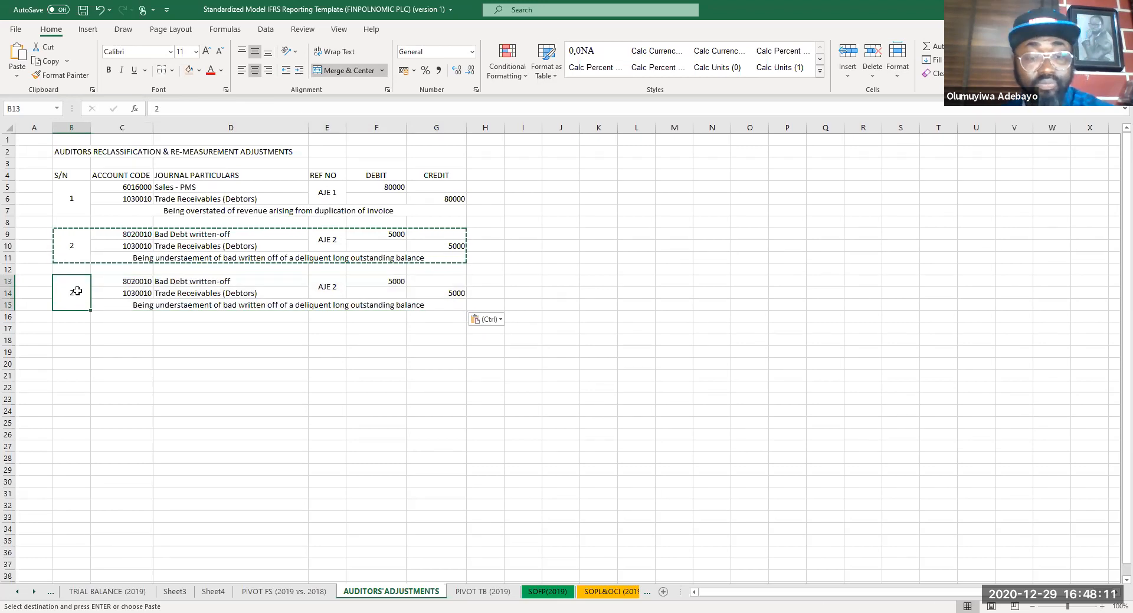
- Set the third entry's serial number to 3 and its reference in E13 to RJE1, and save the workbook
type("3")
left_click(339, 283)
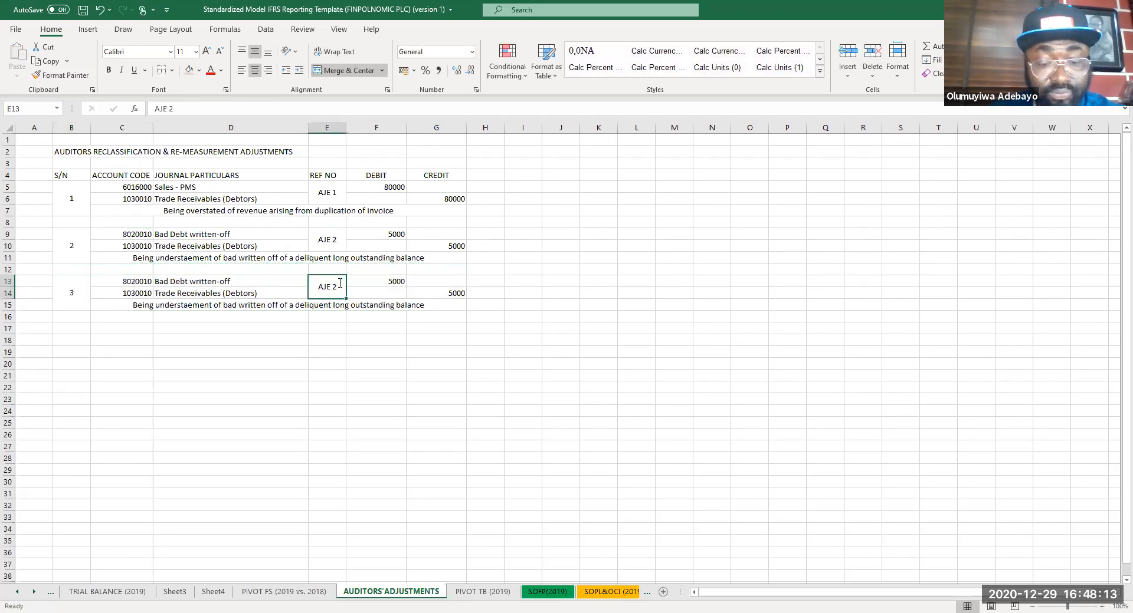
type("RJE1")
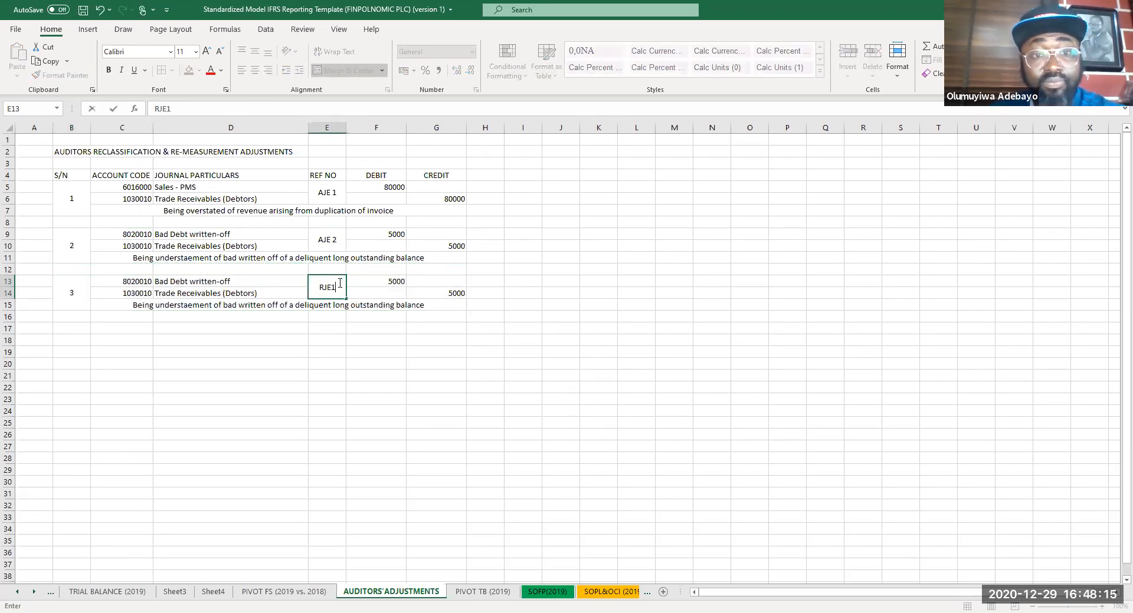
key("Return")
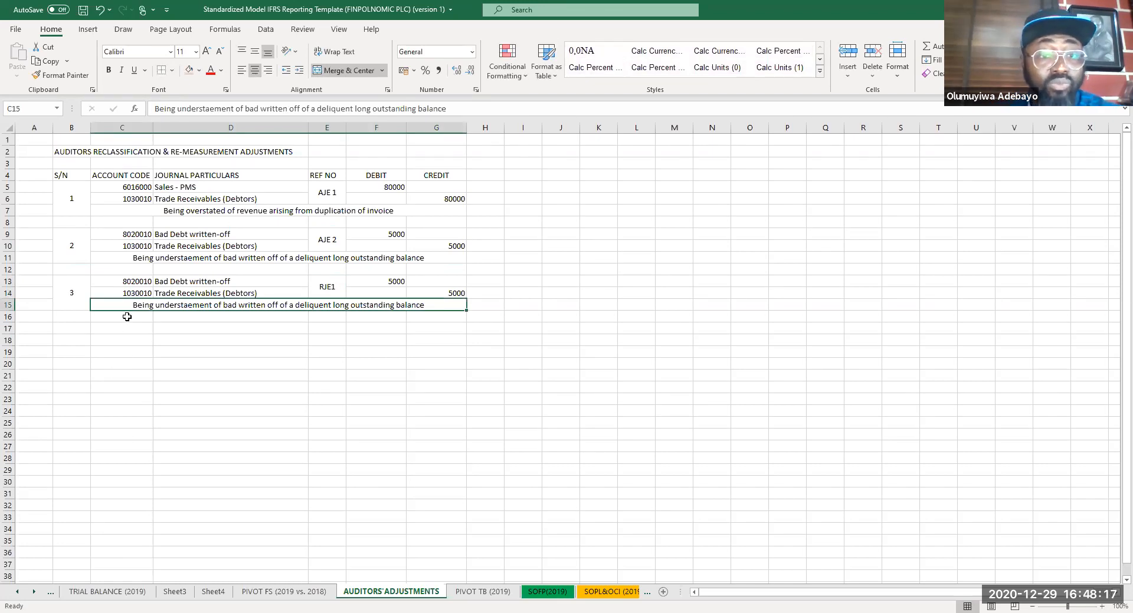
left_click(258, 540)
key("ctrl+s")
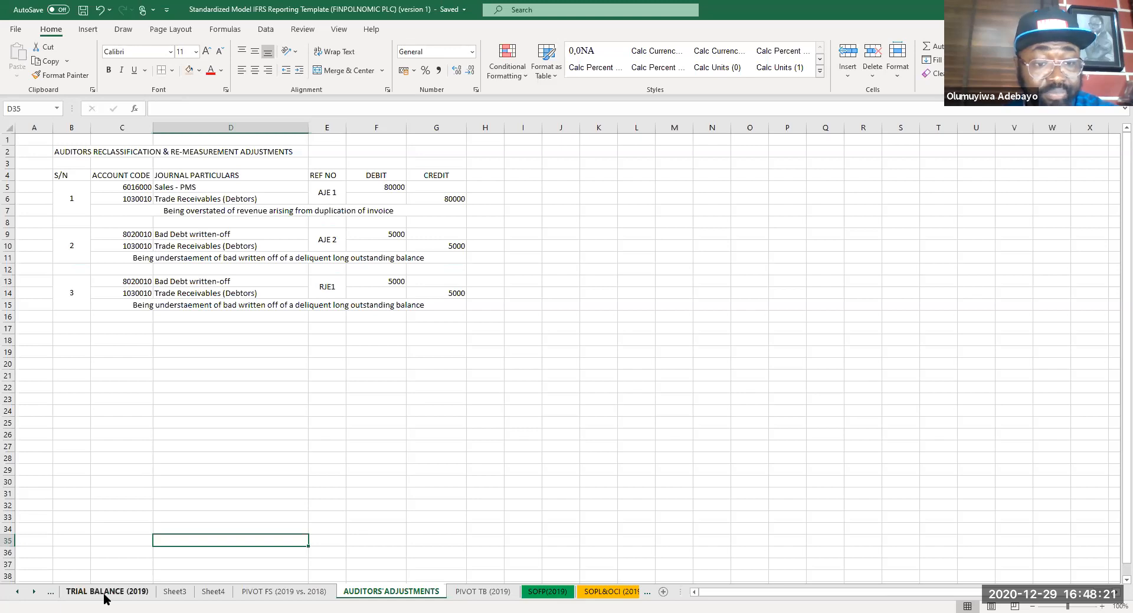
- Copy the account codes and descriptions of IT Equipment and Computer Software, A8:B9, from the PIVOT TB (2019) sheet
left_click(305, 593)
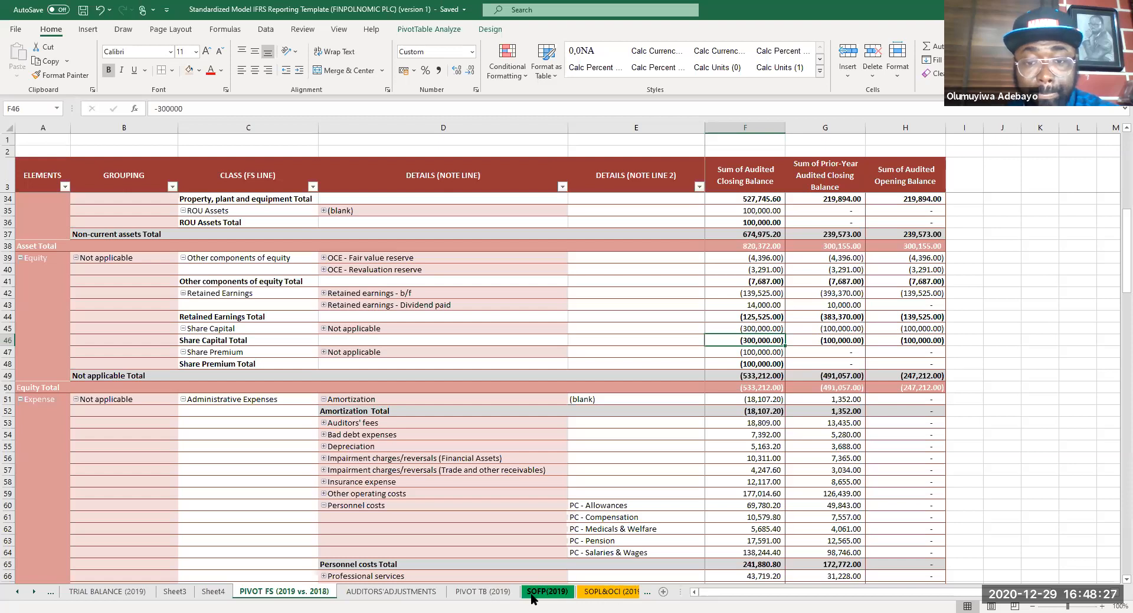
left_click(483, 593)
scroll(572, 368, "up", 20)
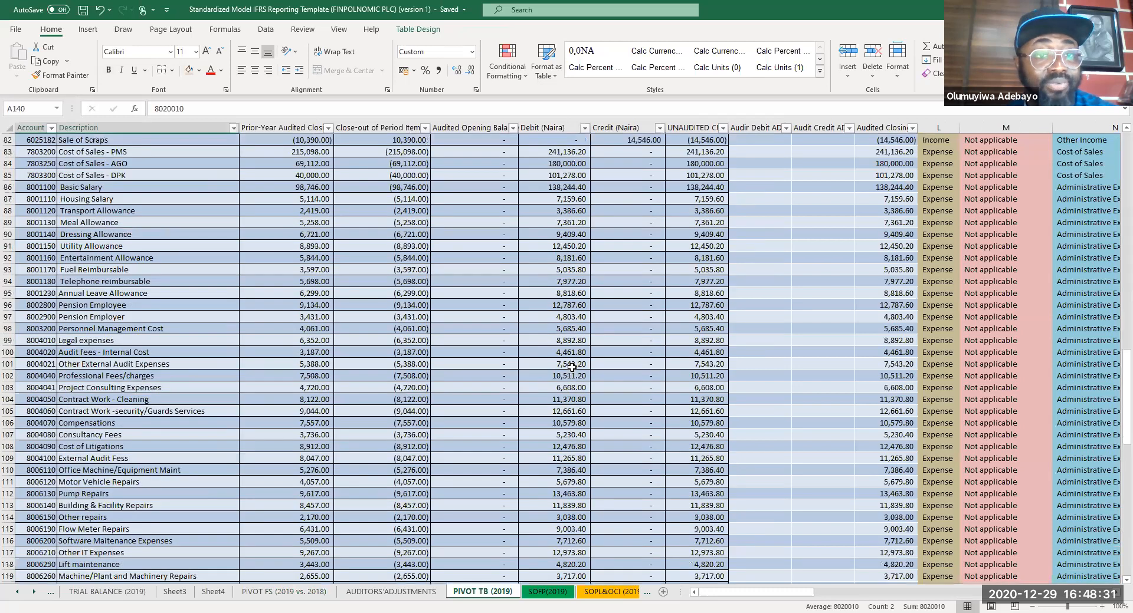
scroll(88, 239, "up", 4)
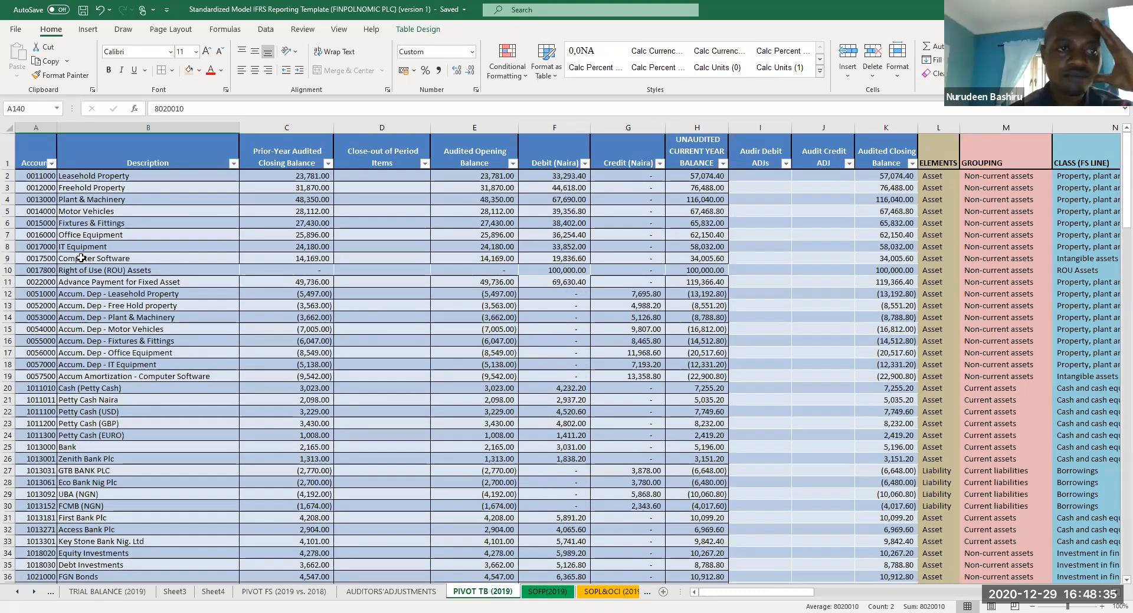
left_click(80, 248)
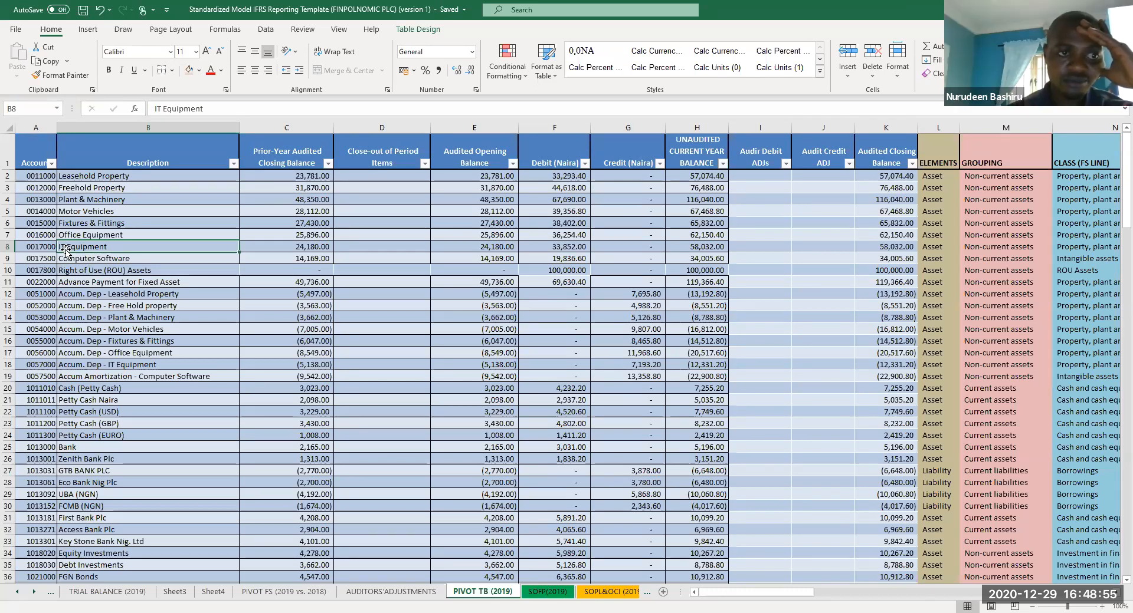
left_click_drag(44, 247, 111, 262)
key("ctrl+c")
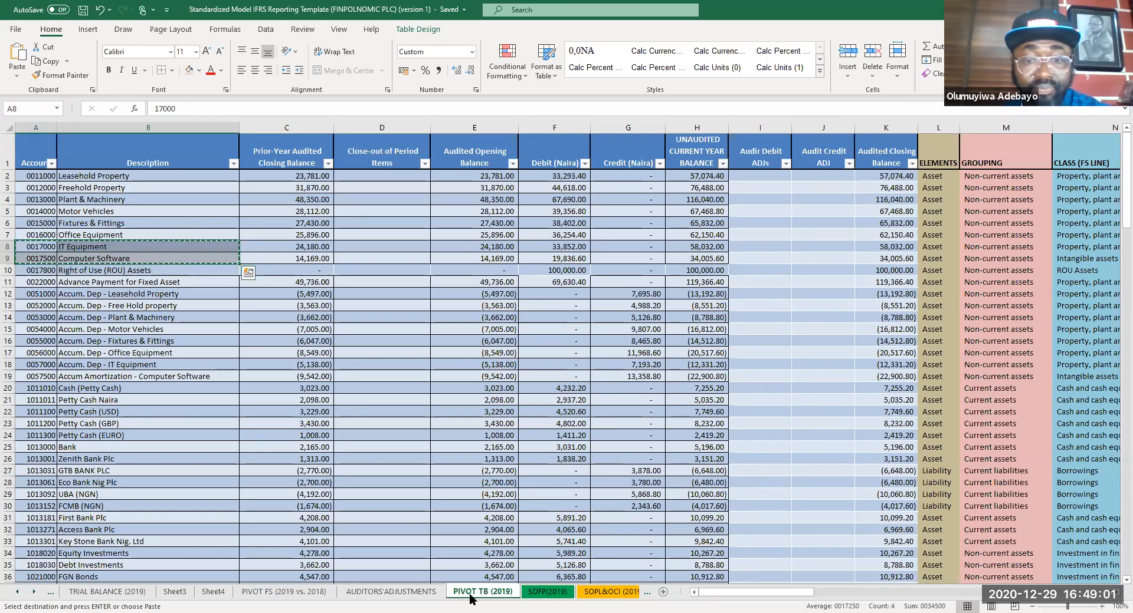
- Paste the two copied accounts as values only at C18 of the AUDITORS'ADJUSTMENTS sheet
left_click(392, 592)
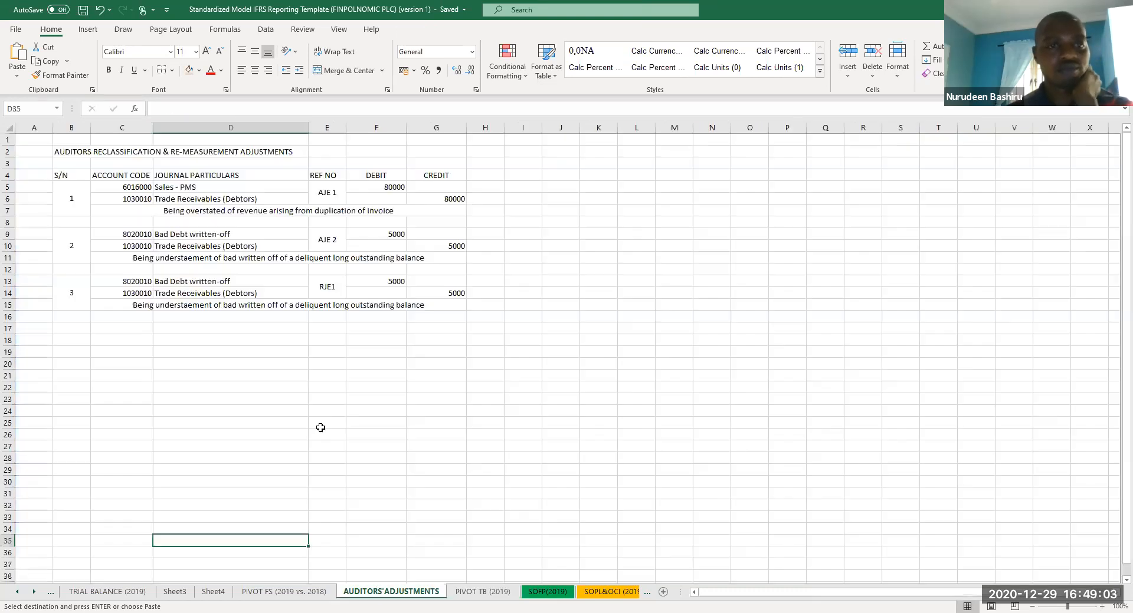
left_click(121, 337)
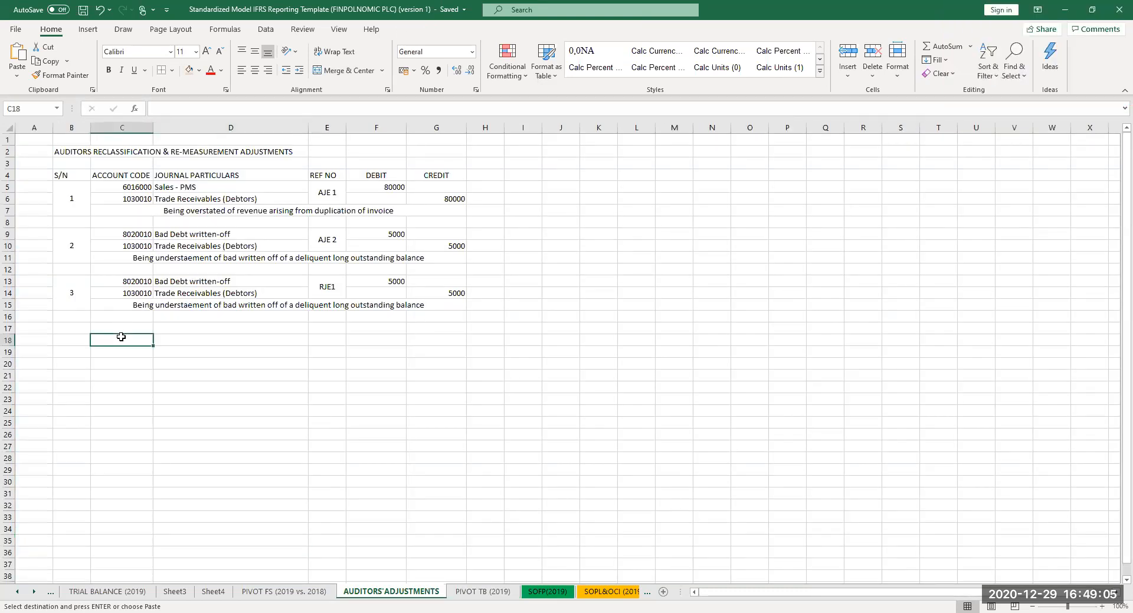
right_click(123, 340)
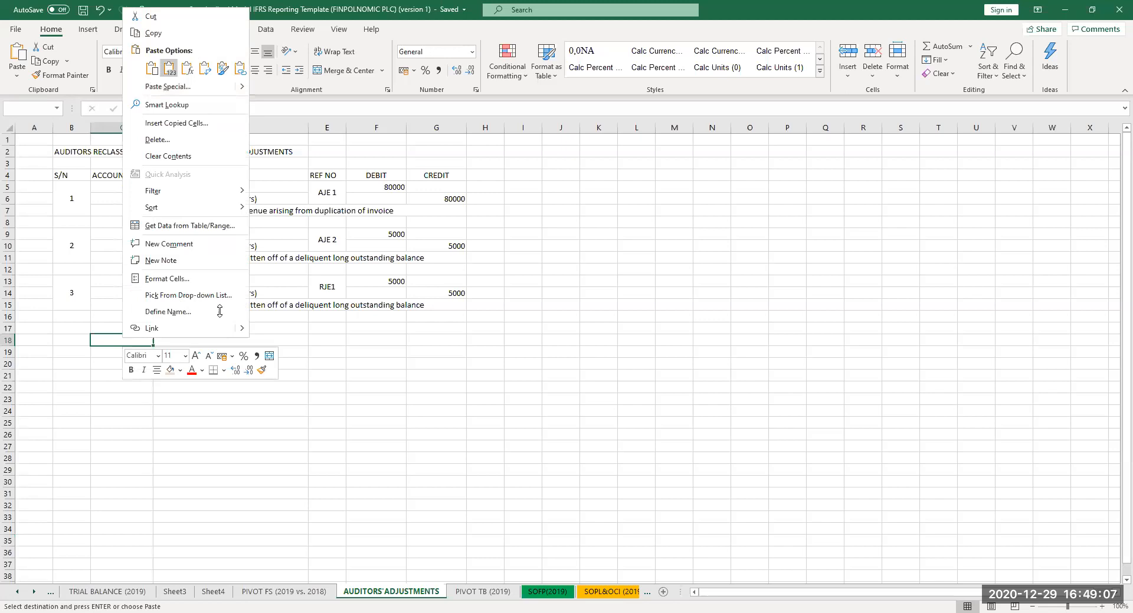
left_click(169, 69)
- Replace the RJE1 credit account in C14:D14 with a copy of the IT Equipment account from C18:D18
left_click_drag(137, 341, 152, 340)
key("ctrl+c")
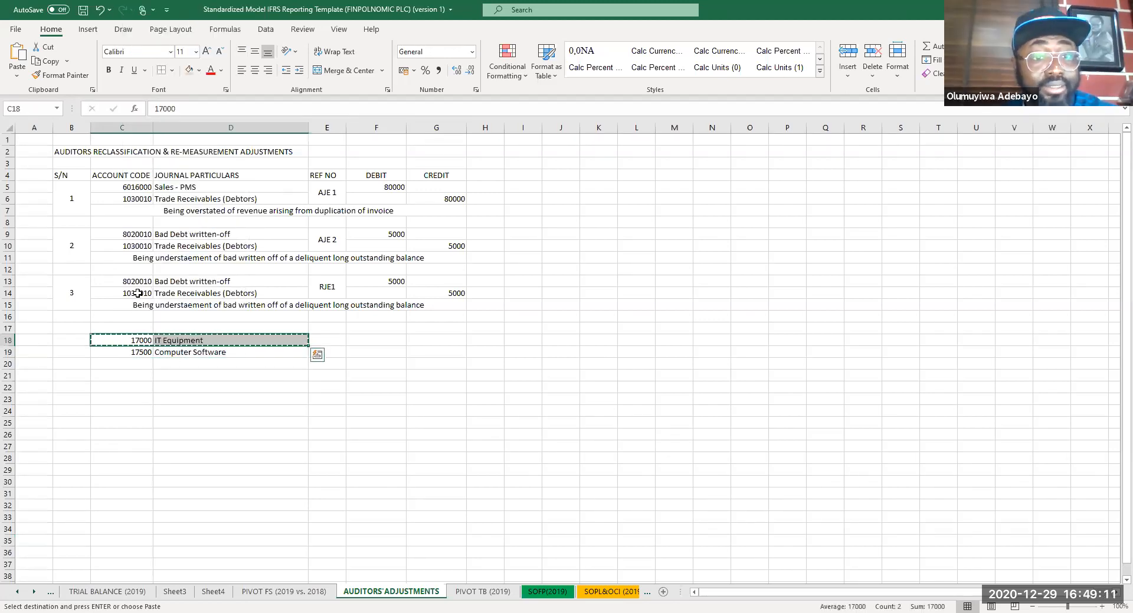
left_click(138, 293)
key("ctrl+v")
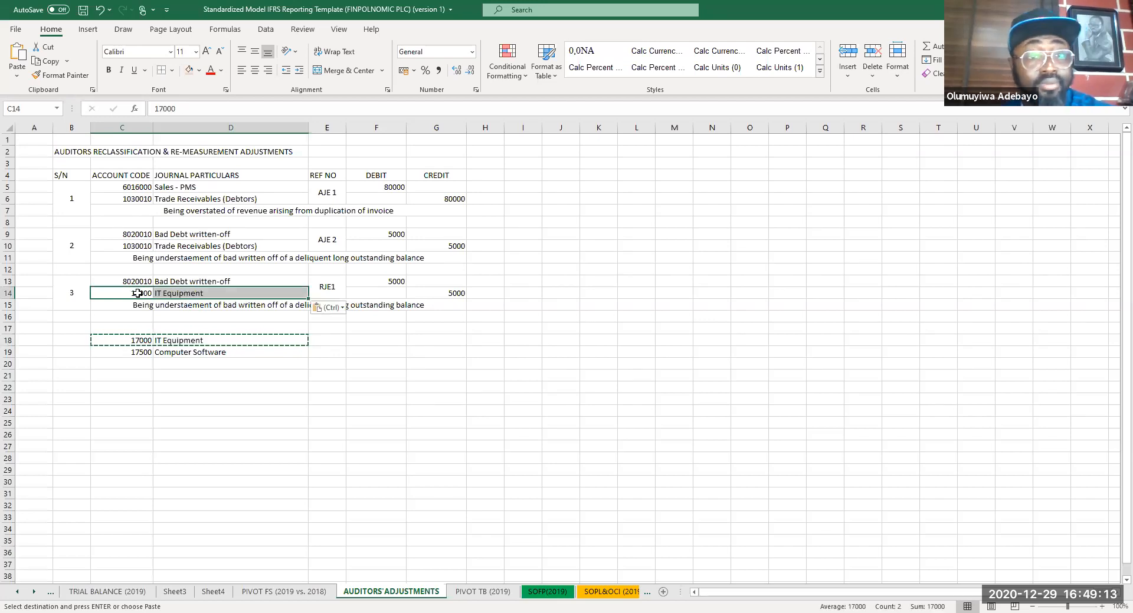
- Replace the RJE1 debit account in C13:D13 with a copy of the Computer Software account from C19:D19
left_click(149, 329)
left_click_drag(139, 353, 184, 356)
key("ctrl+c")
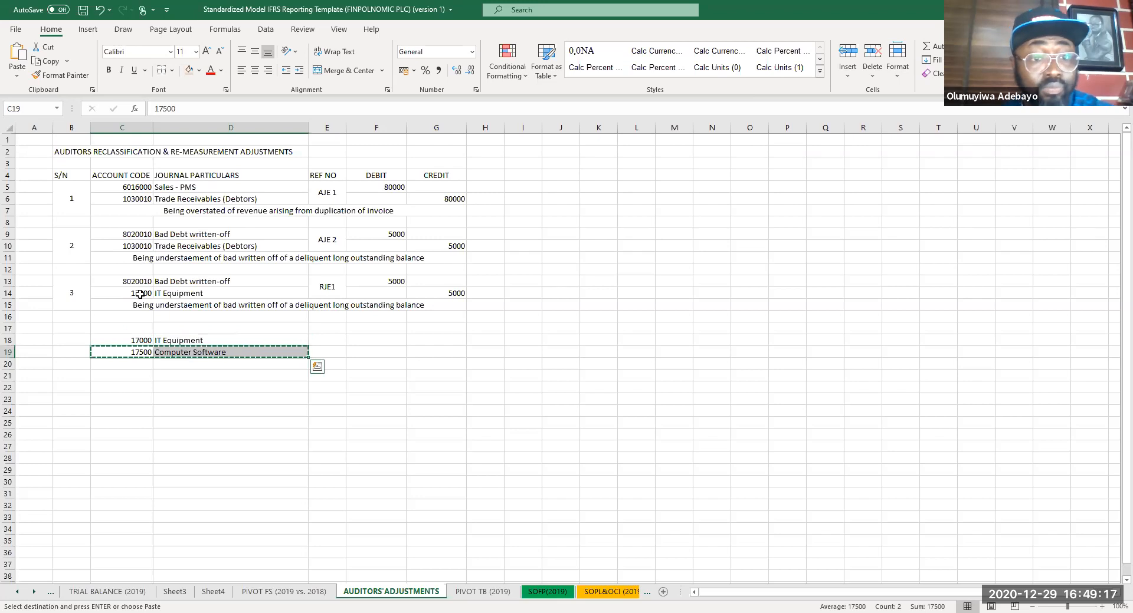
left_click(137, 293)
left_click(135, 280)
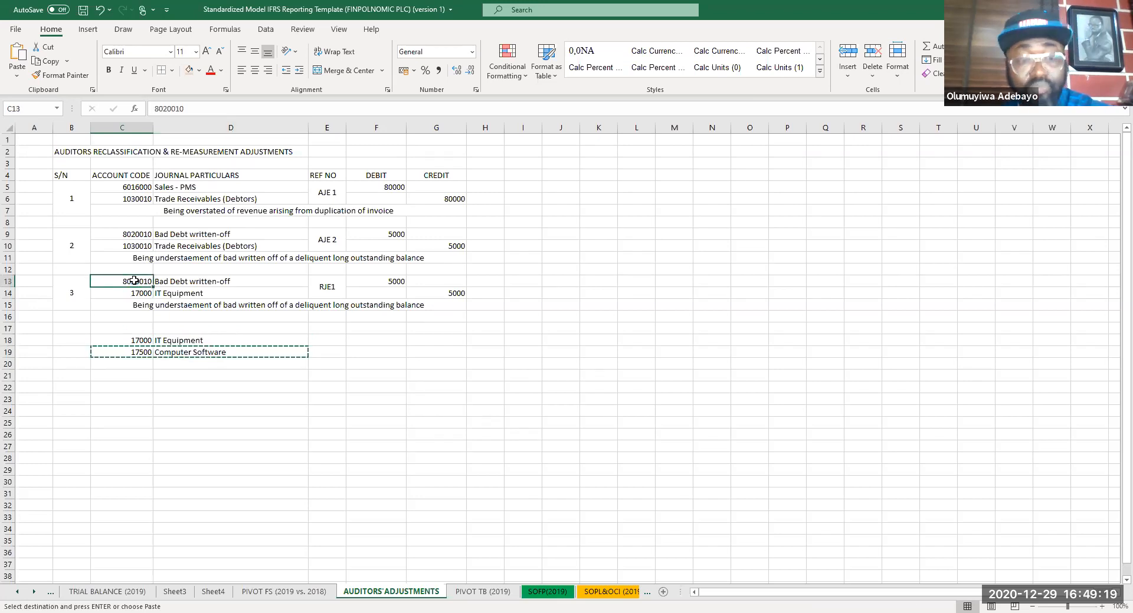
key("ctrl+v")
- Apply the custom number format 0000000 to the account codes in C13:C14 and clear the temporary accounts in C18:D19
left_click_drag(134, 280, 138, 289)
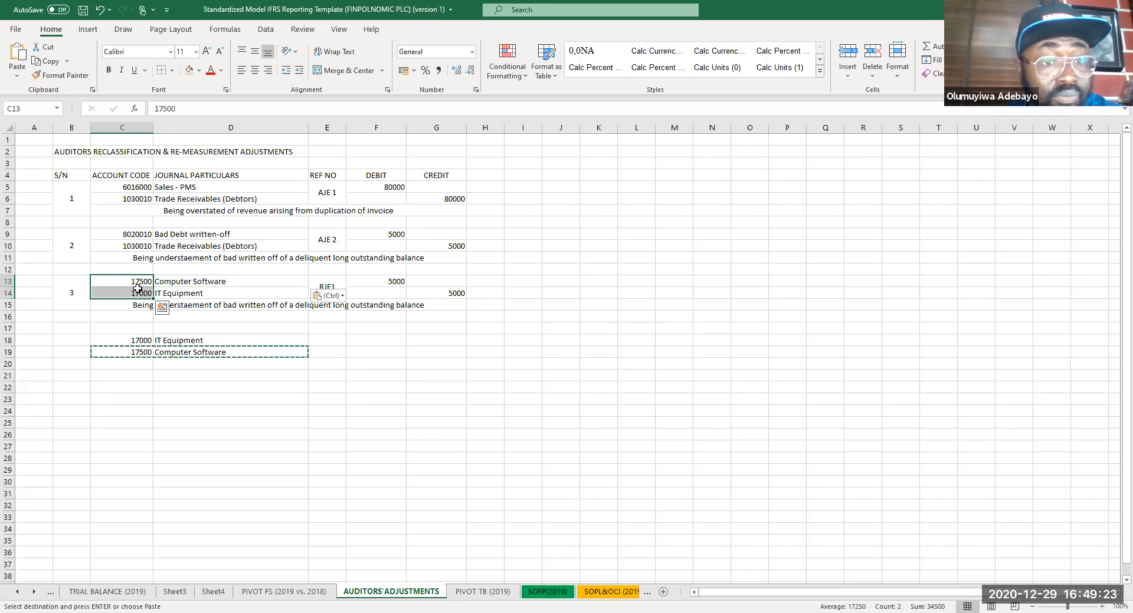
right_click(138, 289)
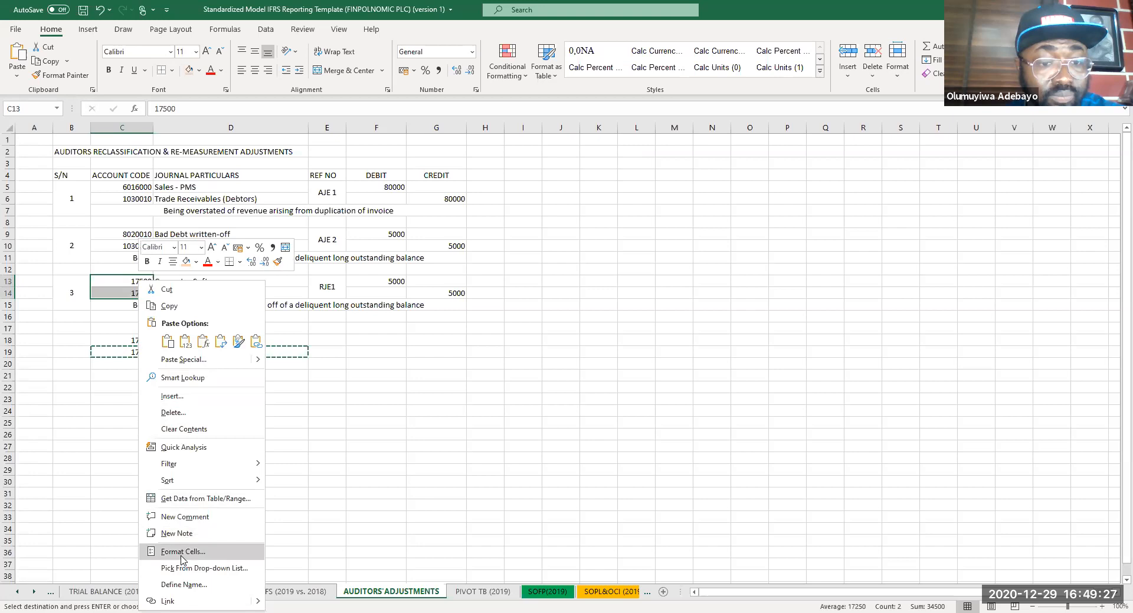
key("Return")
left_click(52, 463)
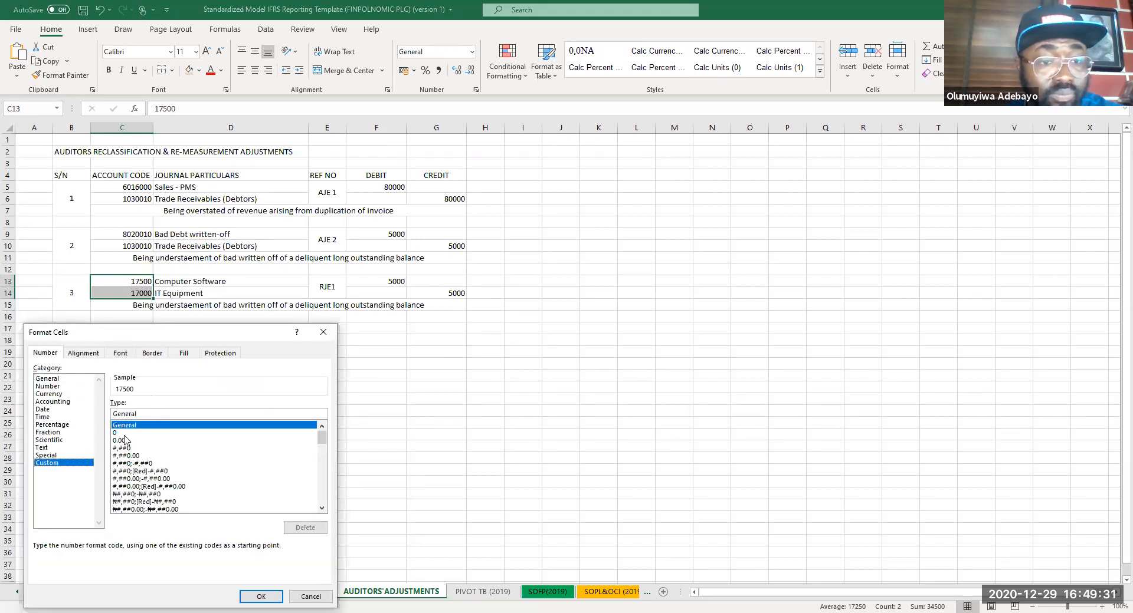
left_click(118, 433)
type("0000000")
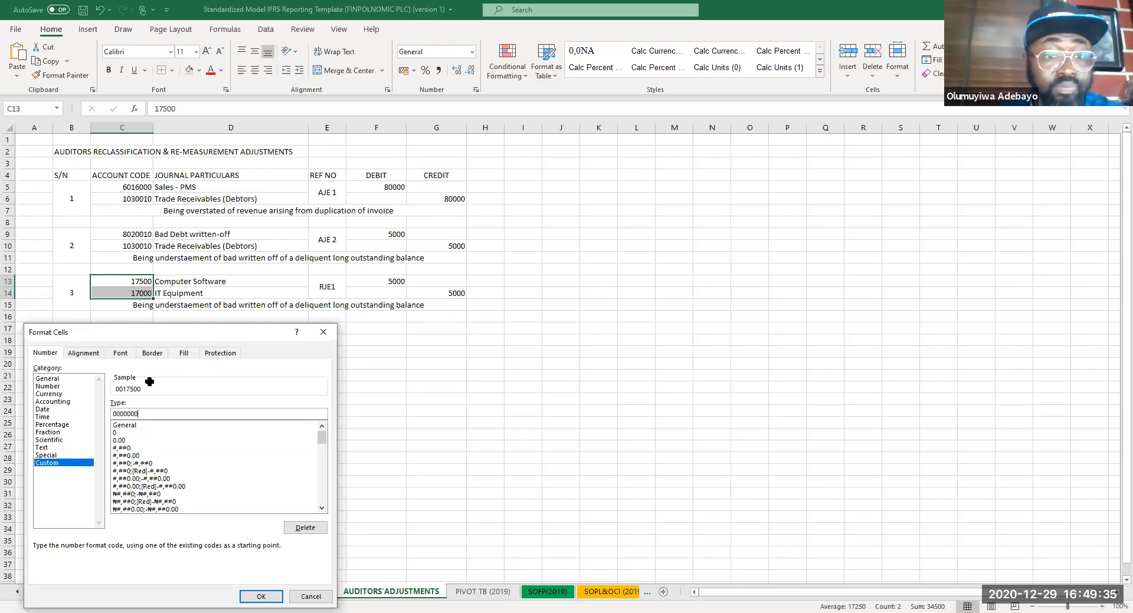
key("Return")
left_click_drag(142, 342, 196, 353)
key("Delete")
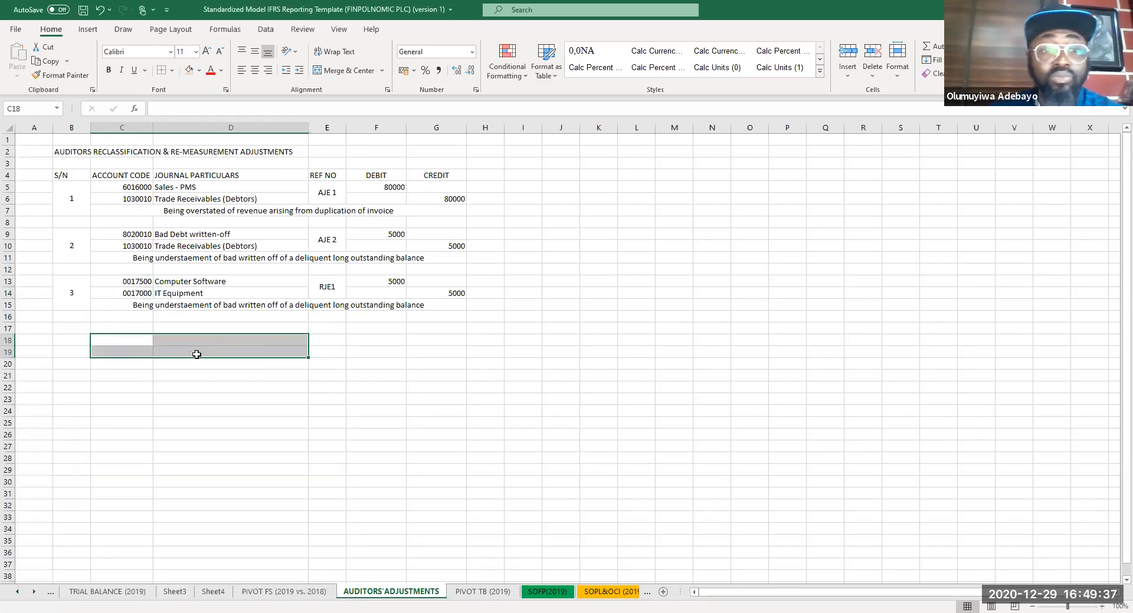
- Change the RJE1 narration in C15 to "Being reclassfication from IT/Computer Equipment to Softawre arising from wrong compentization"
left_click(179, 304)
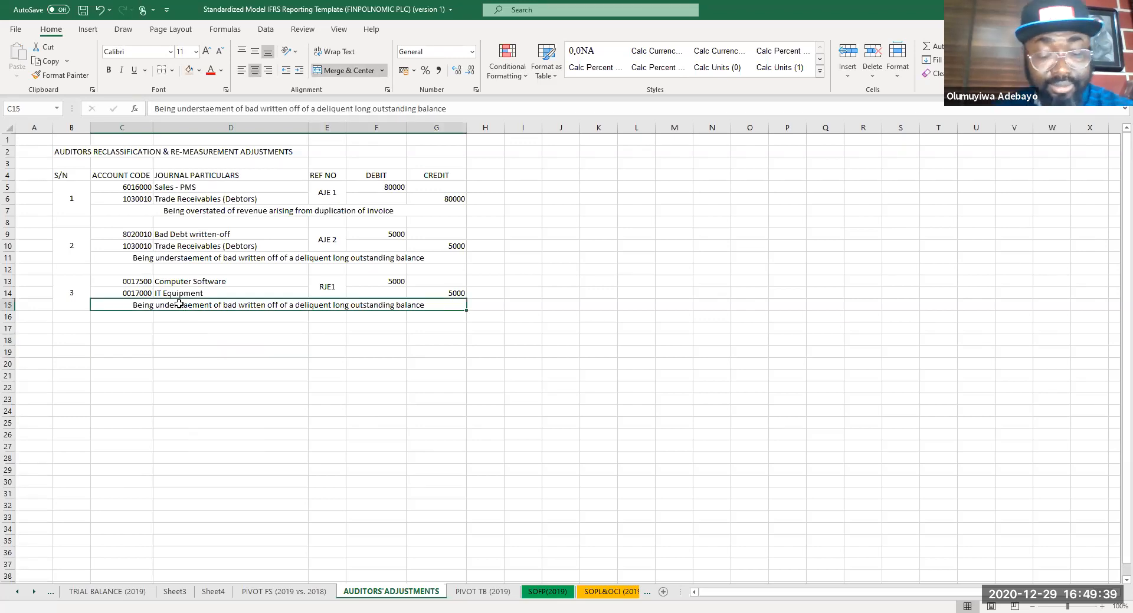
type("Being reclasi")
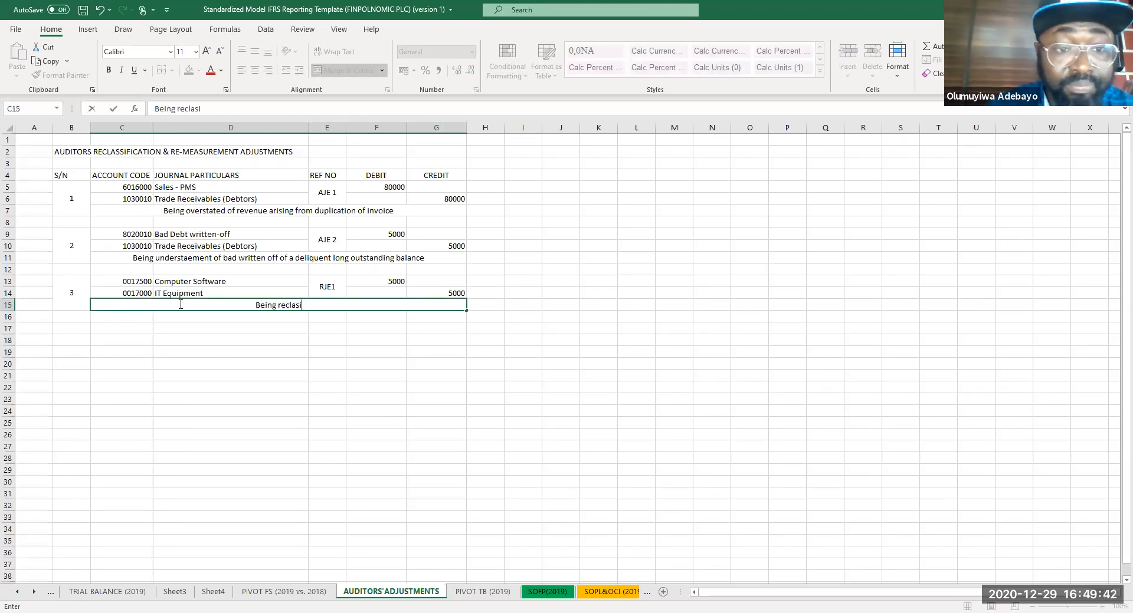
key("BackSpace")
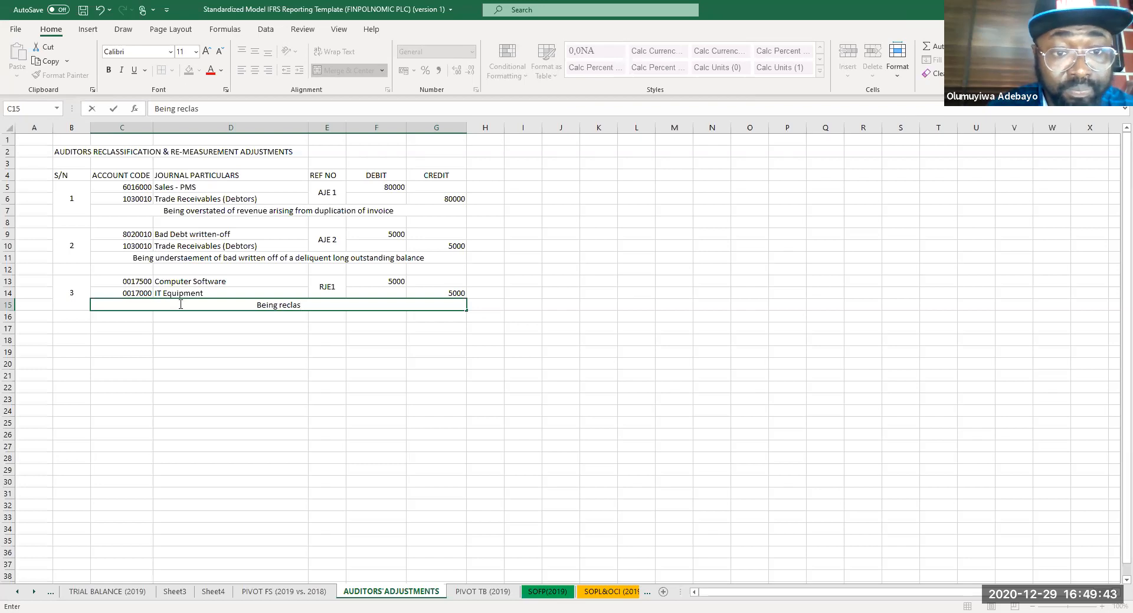
type("sfication")
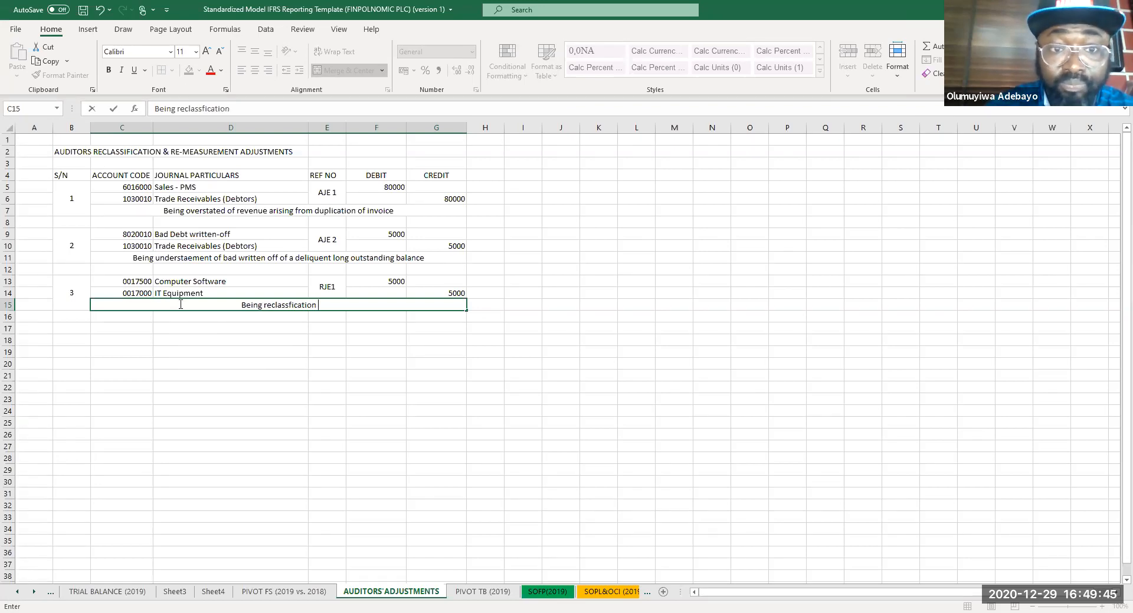
type(" of")
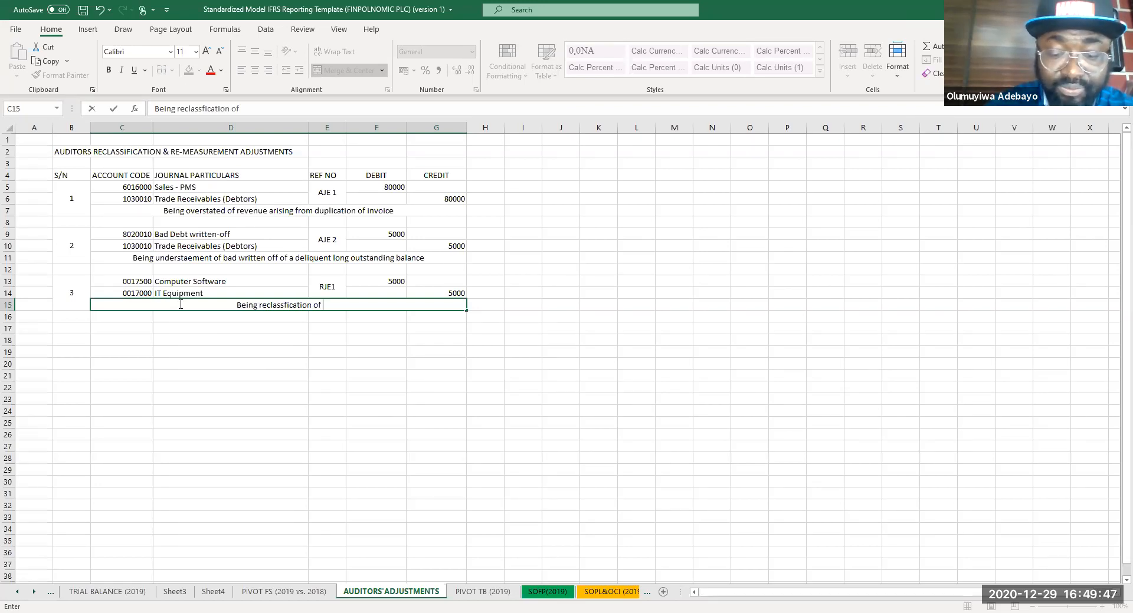
key("BackSpace")
key("BackSpace")
type("from IT")
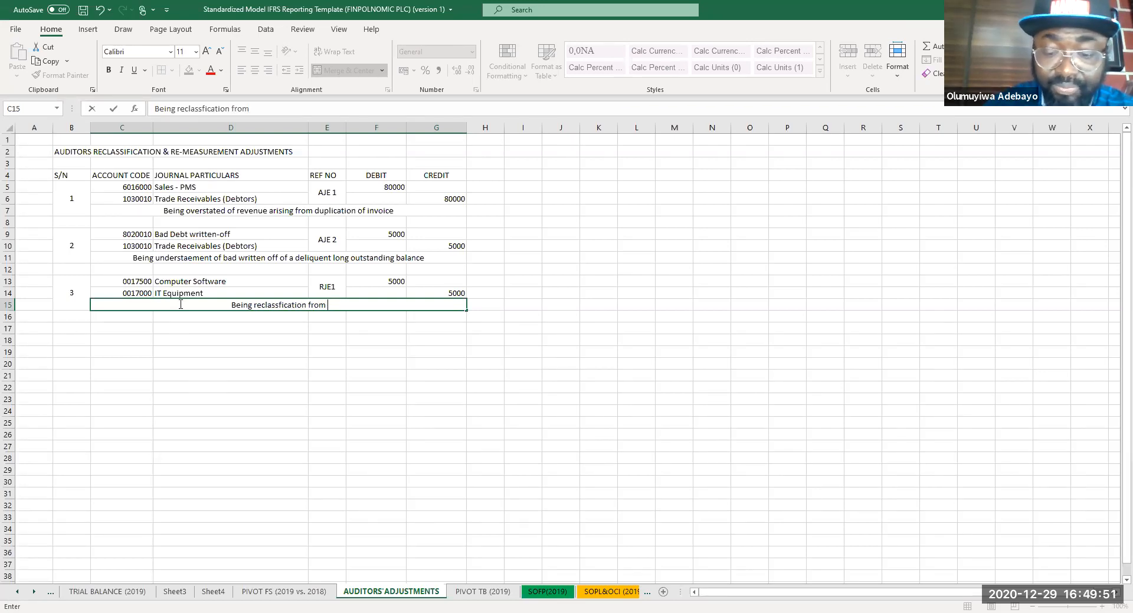
type(" Equoment")
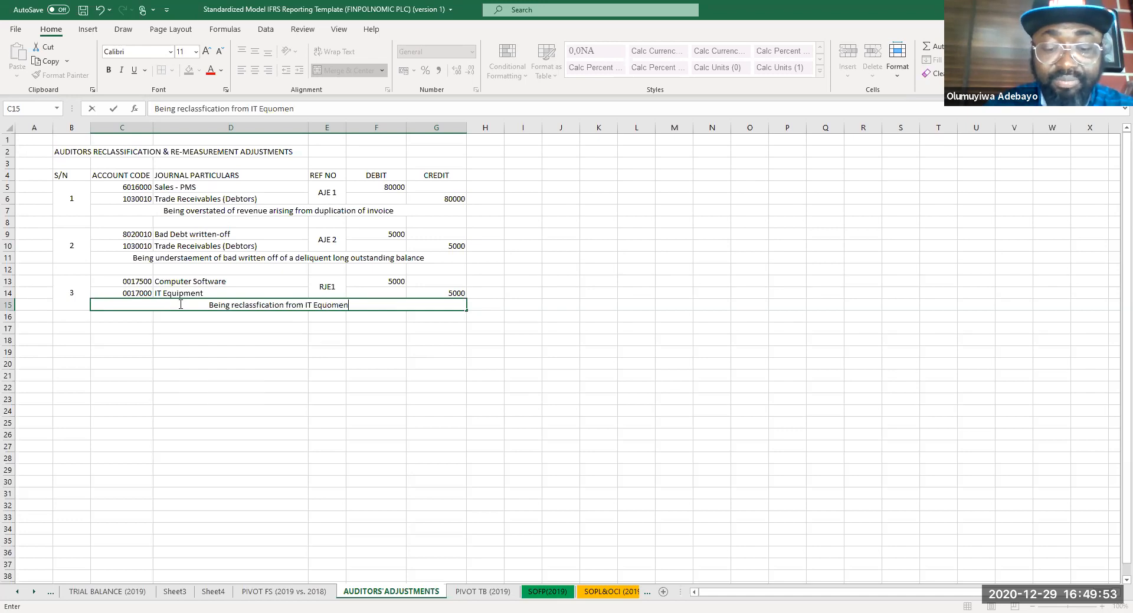
key("BackSpace")
key("BackSpace")
key("BackSpace")
key("BackSpace")
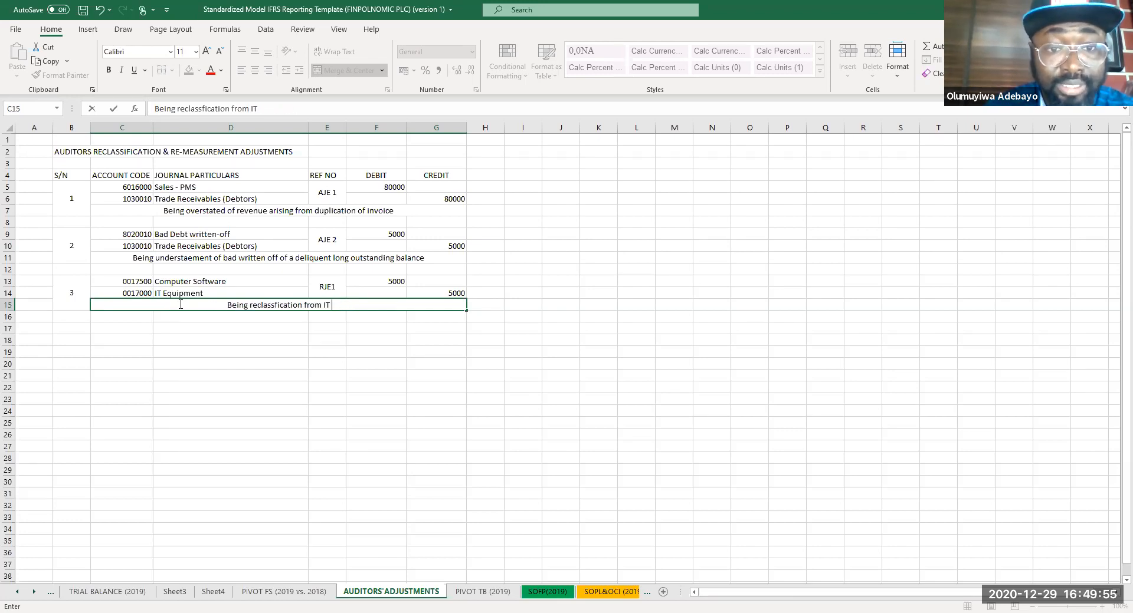
type("/Compu")
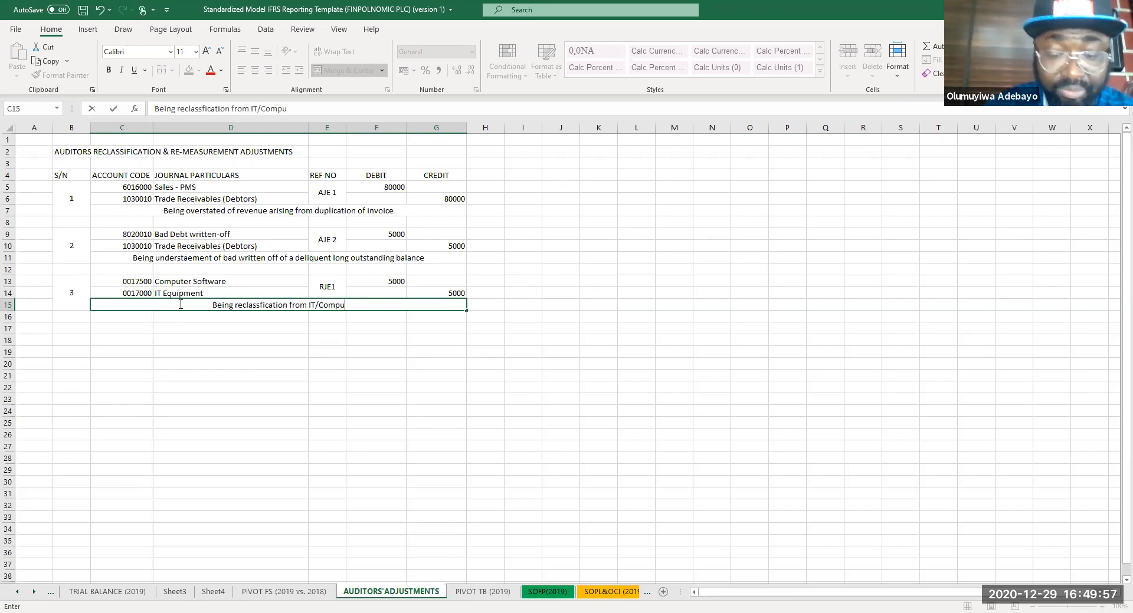
type("ter Equipmen")
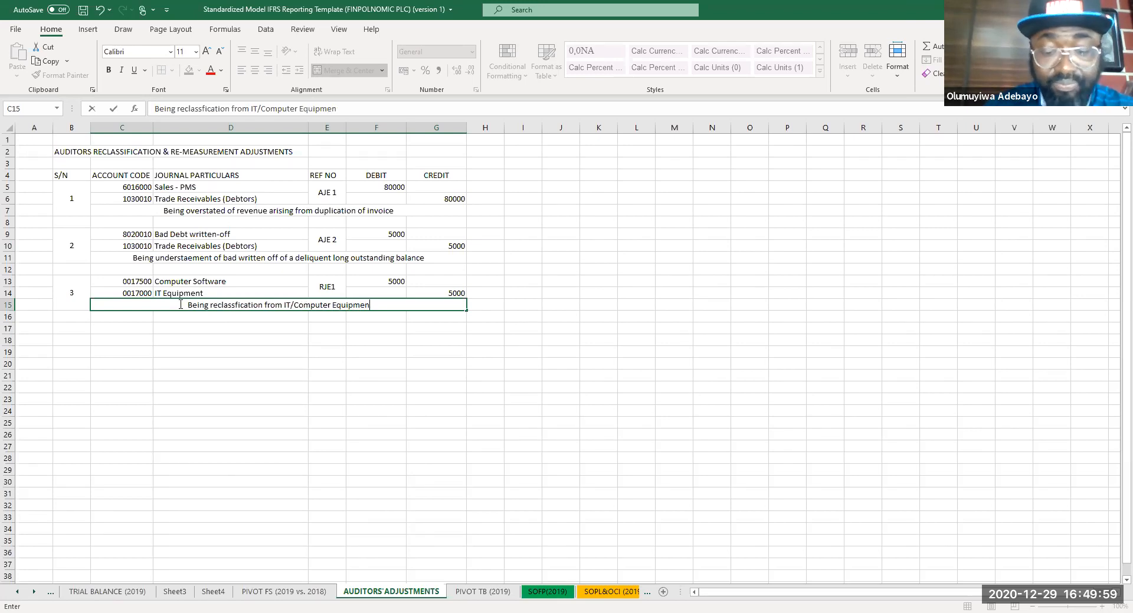
type("t to S")
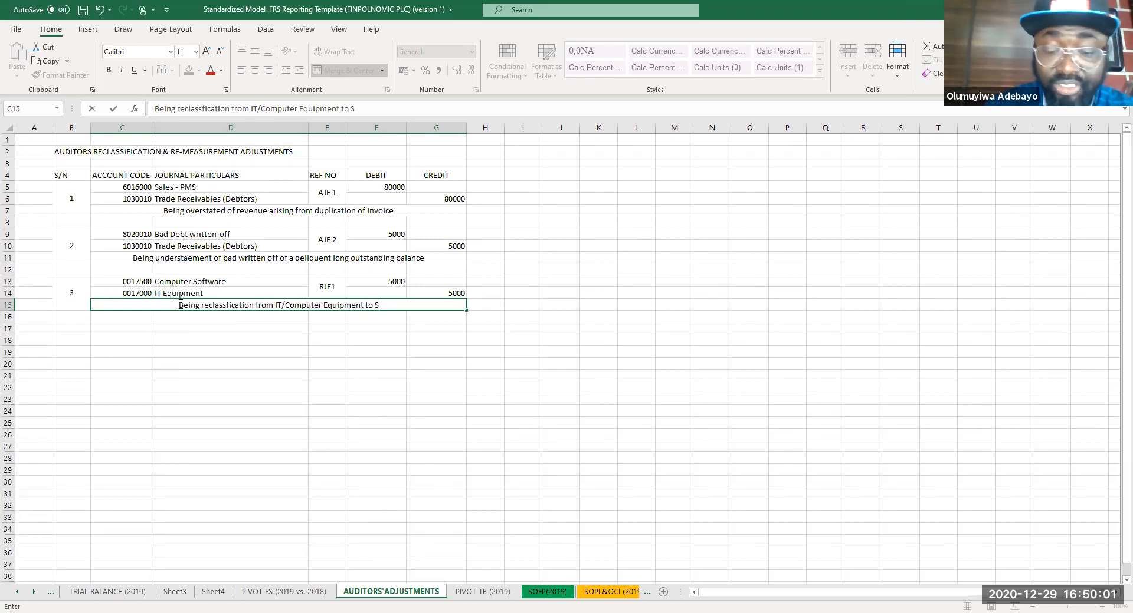
type("Oftawre arising fr")
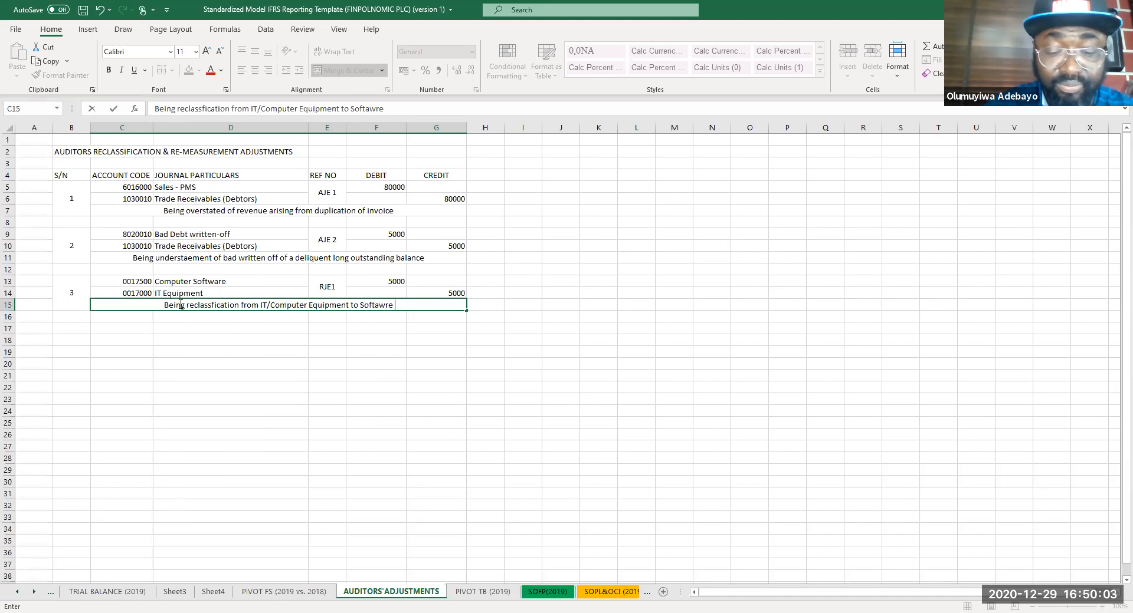
type("om ")
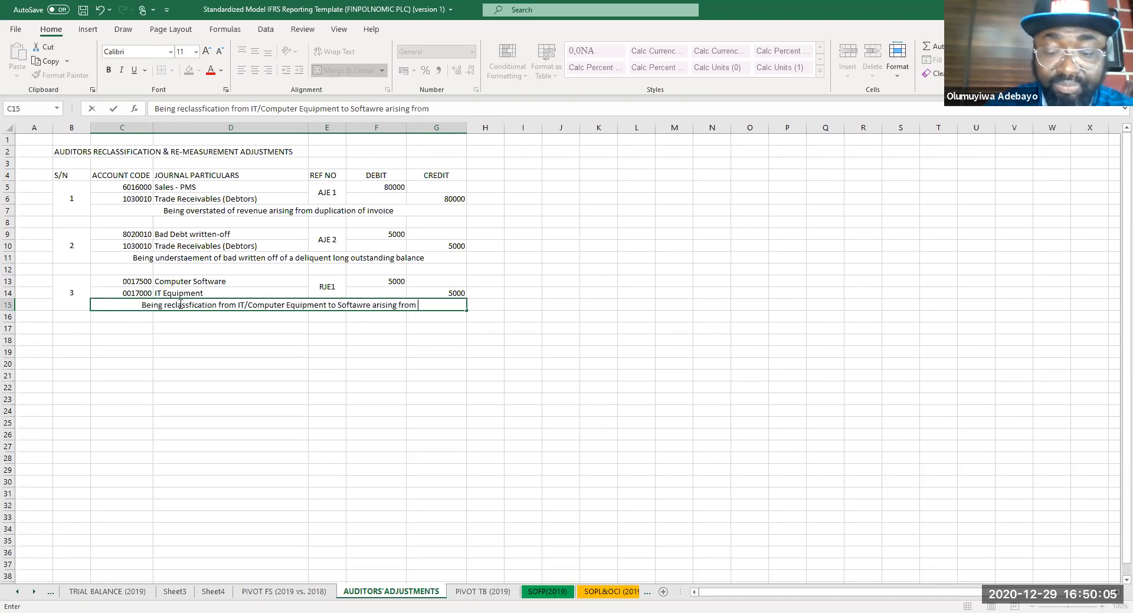
type("wronf")
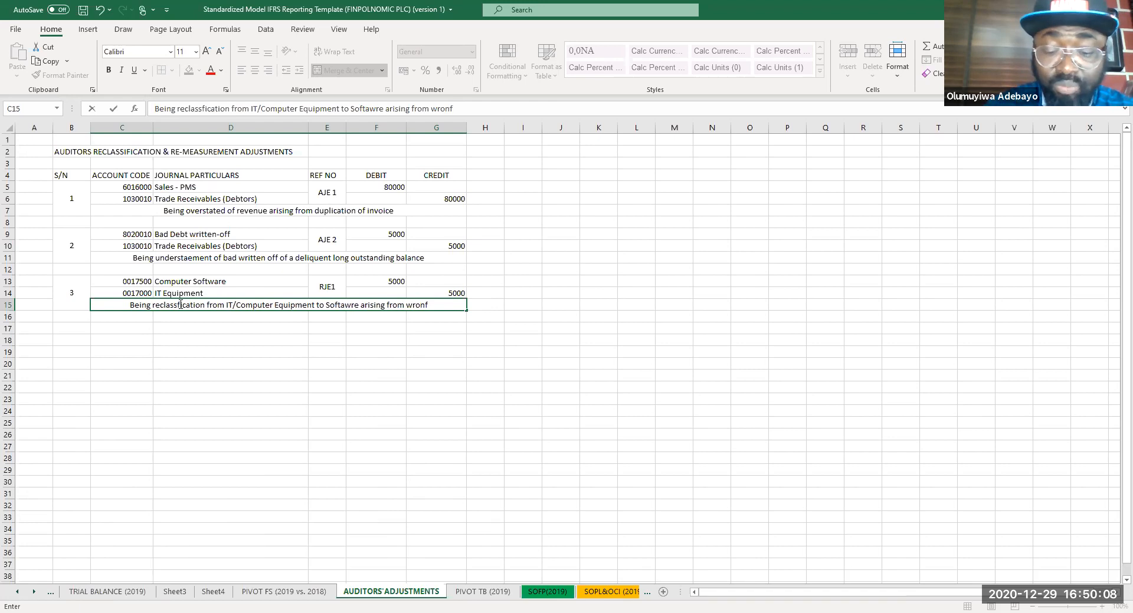
key("BackSpace")
type("g c")
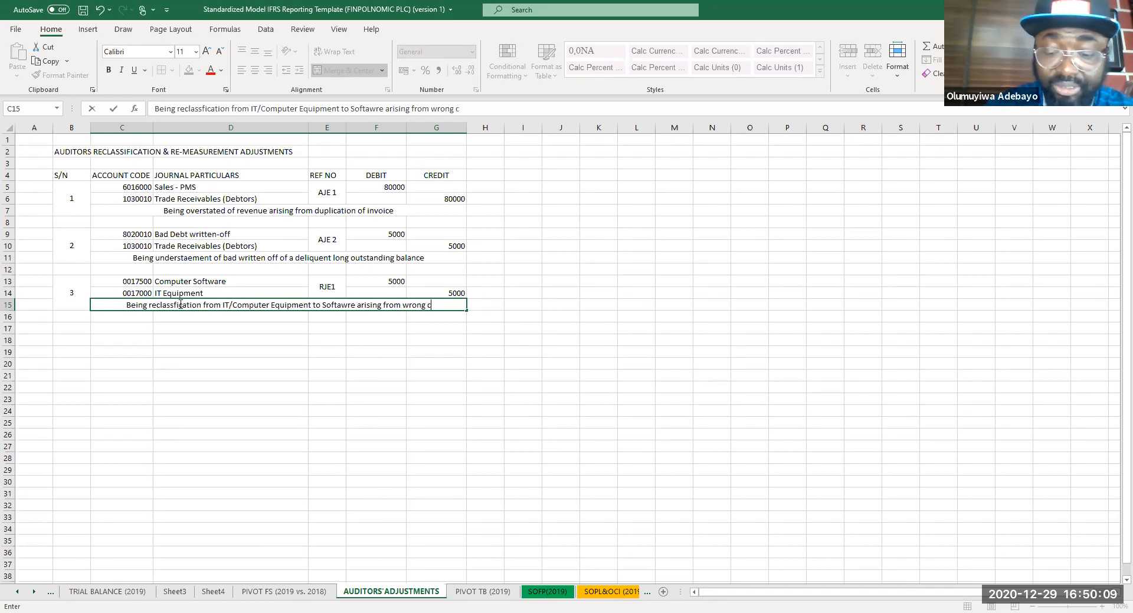
type("ompentizatio")
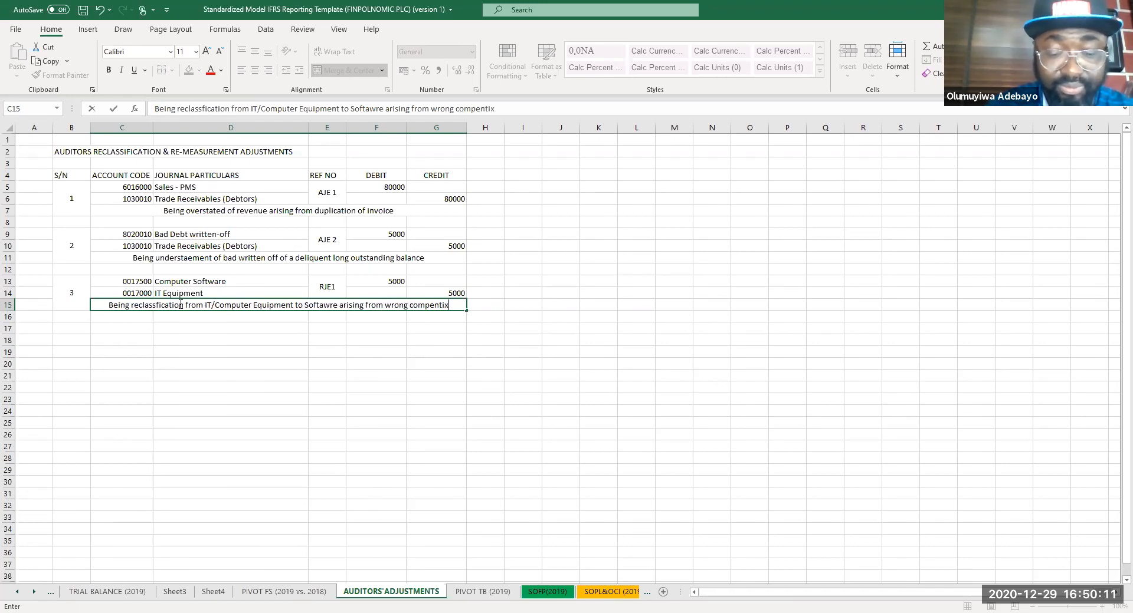
type("n")
key("Return")
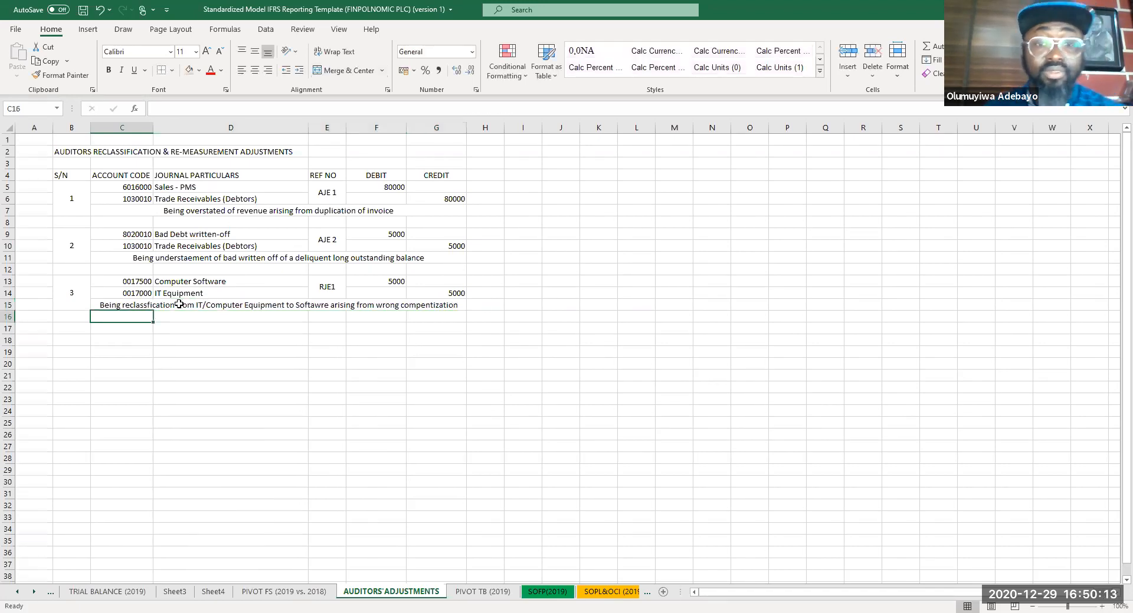
left_click(188, 341)
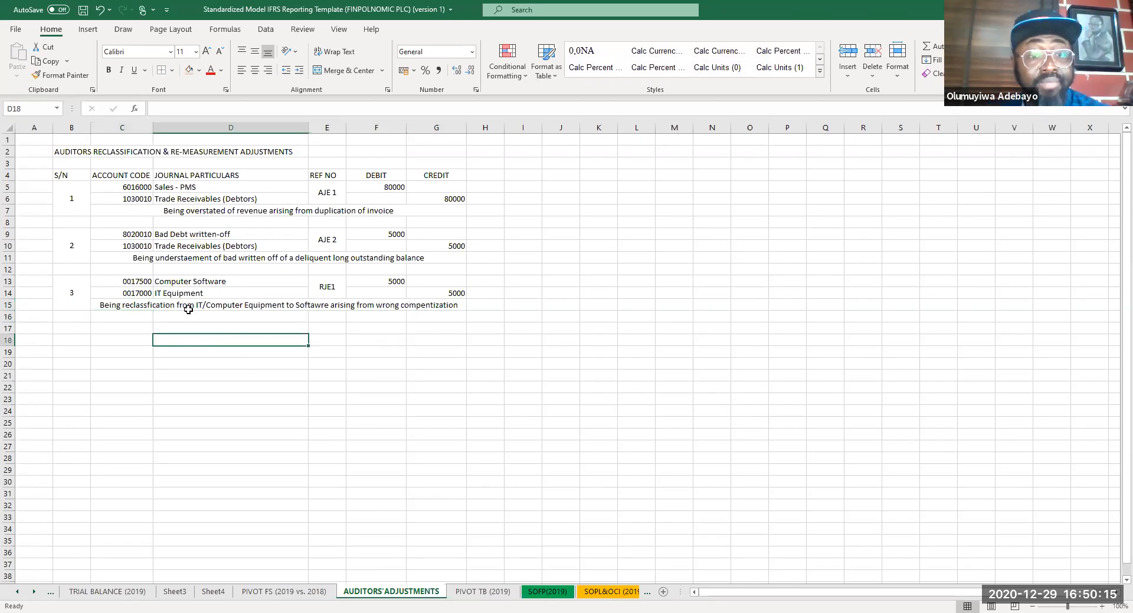
- Copy the Accum. Dep - IT Equipment and Accum Amortization - Computer Software codes and descriptions from A18:B19 of the PIVOT TB (2019) sheet
left_click(374, 283)
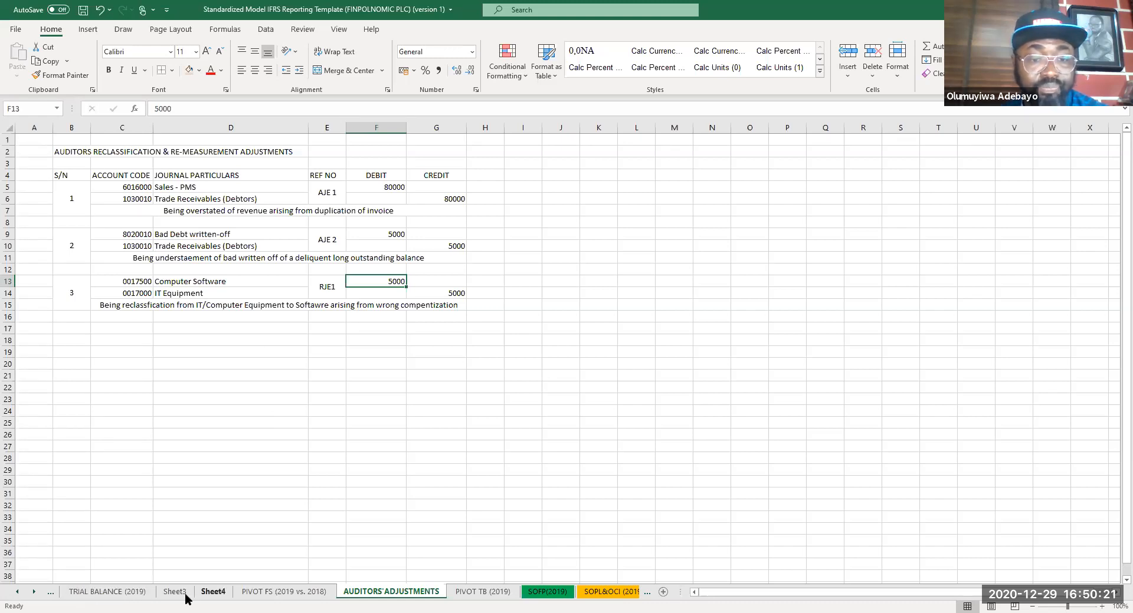
left_click(112, 594)
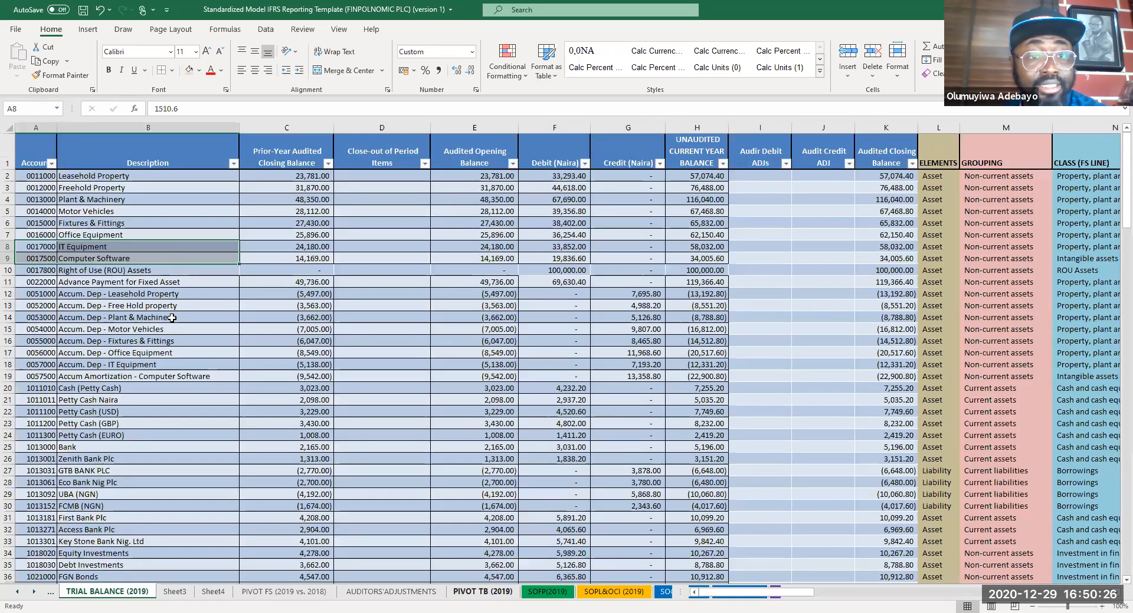
left_click(172, 318)
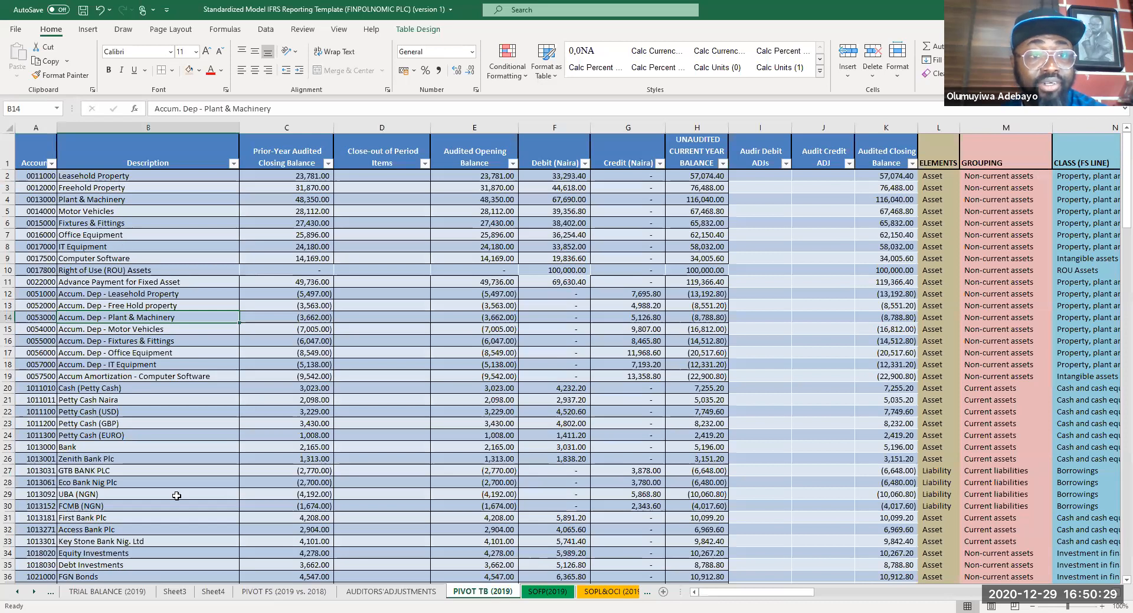
left_click(559, 598)
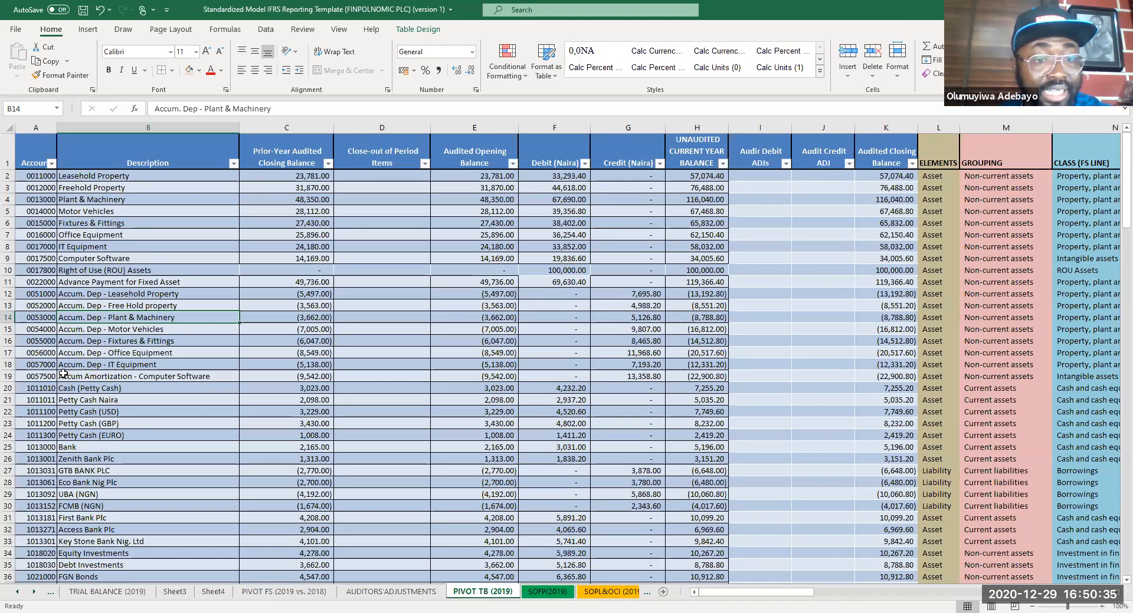
left_click(33, 365)
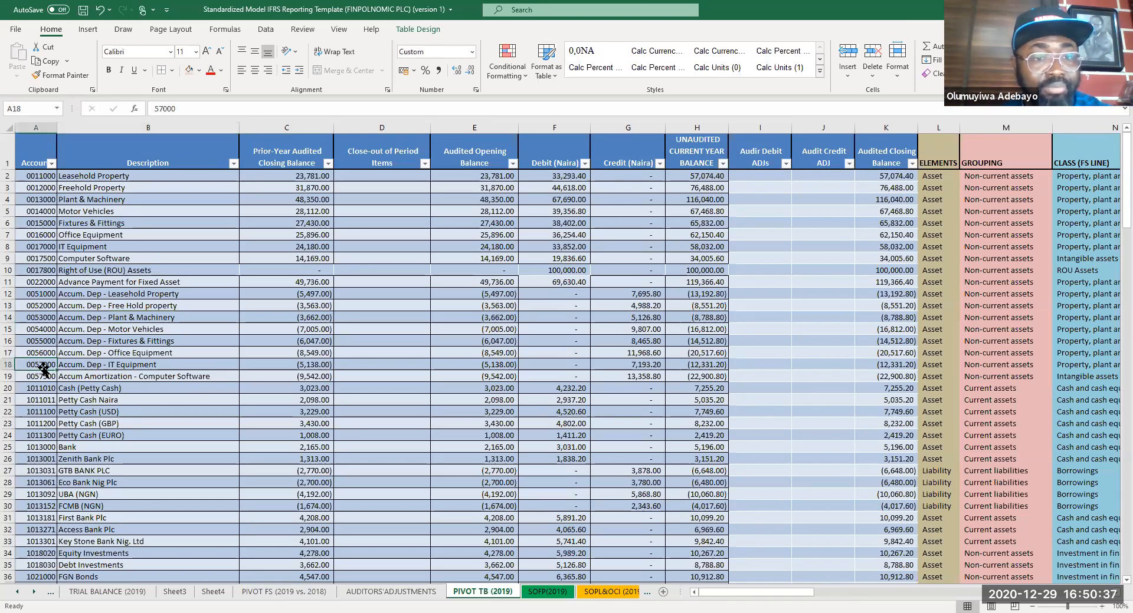
left_click_drag(39, 379, 88, 380)
key("Escape")
left_click(663, 300)
left_click(98, 390)
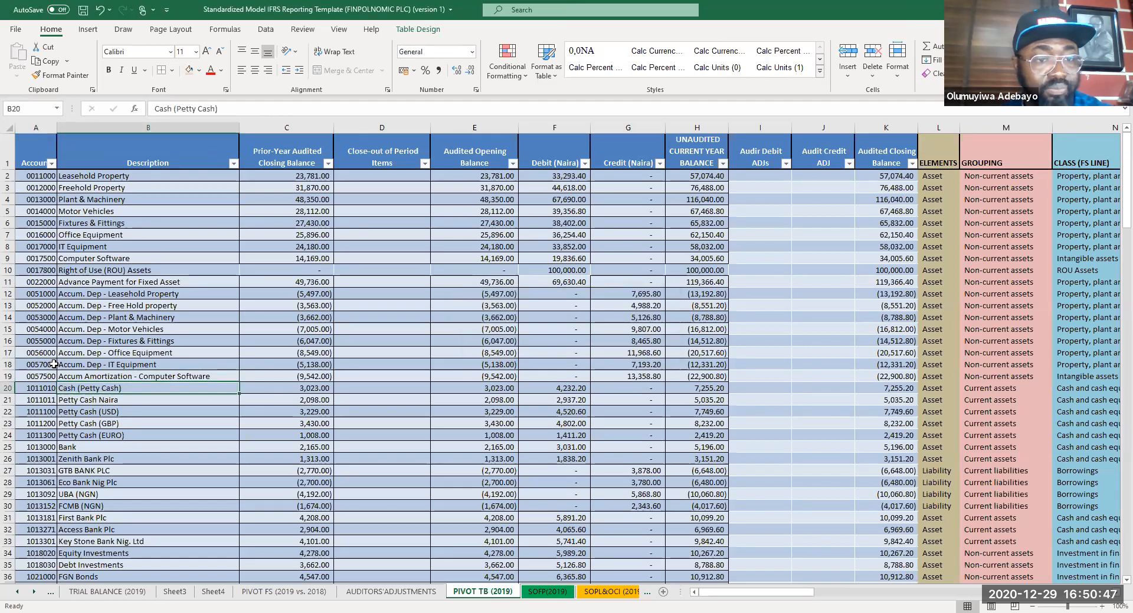
left_click_drag(88, 378, 35, 365)
key("ctrl+c")
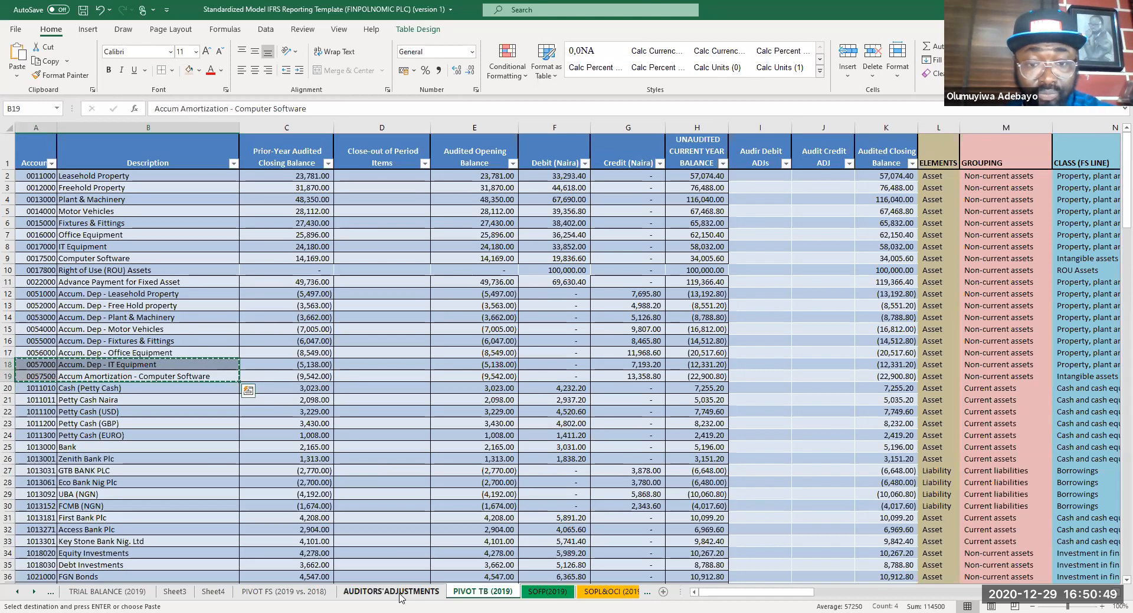
- Paste the two copied depreciation and amortization accounts into C17:D18 of the AUDITORS'ADJUSTMENTS sheet
left_click(282, 592)
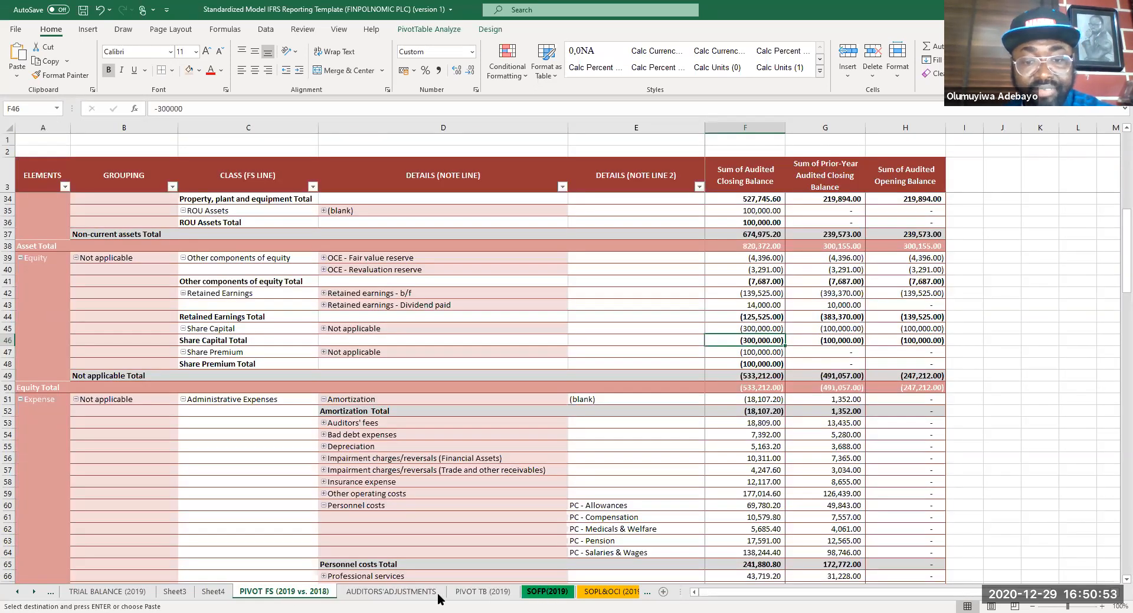
left_click(398, 592)
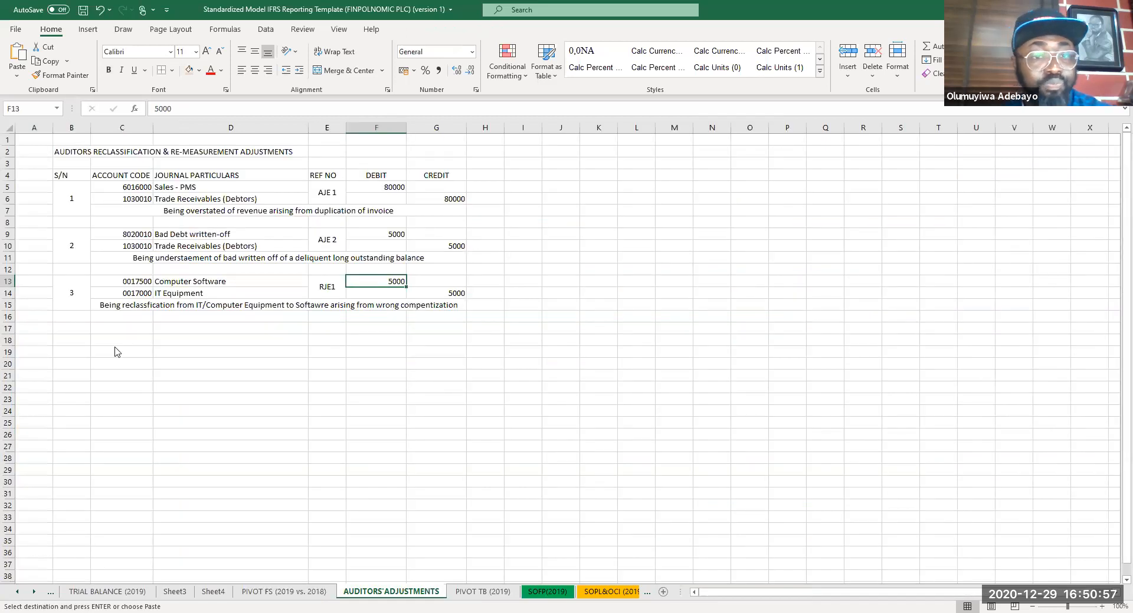
left_click(118, 328)
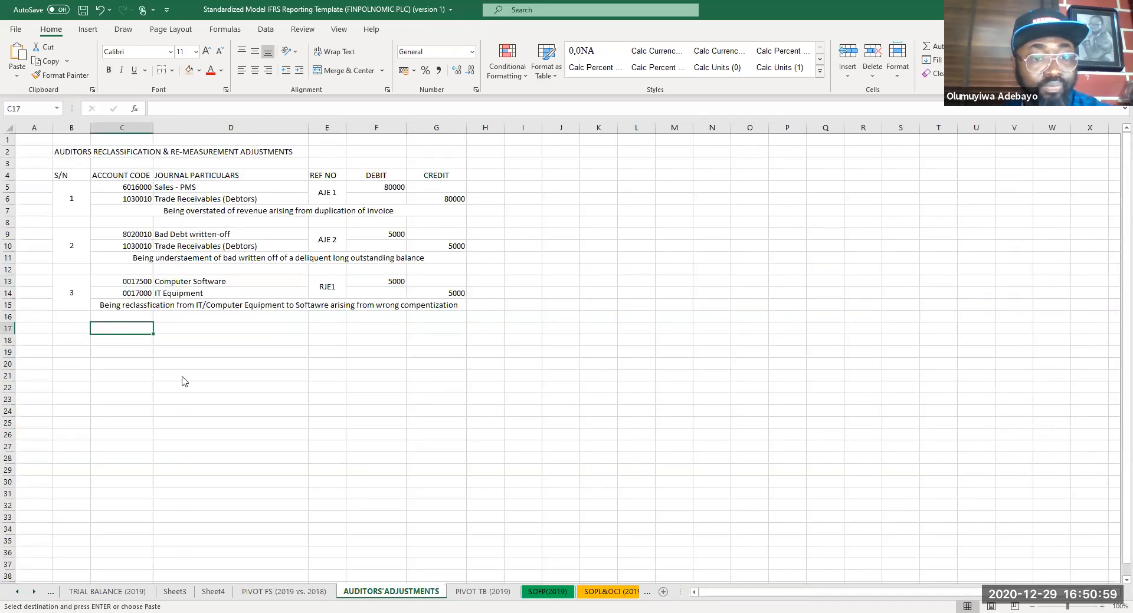
right_click(168, 347)
key("ctrl+v")
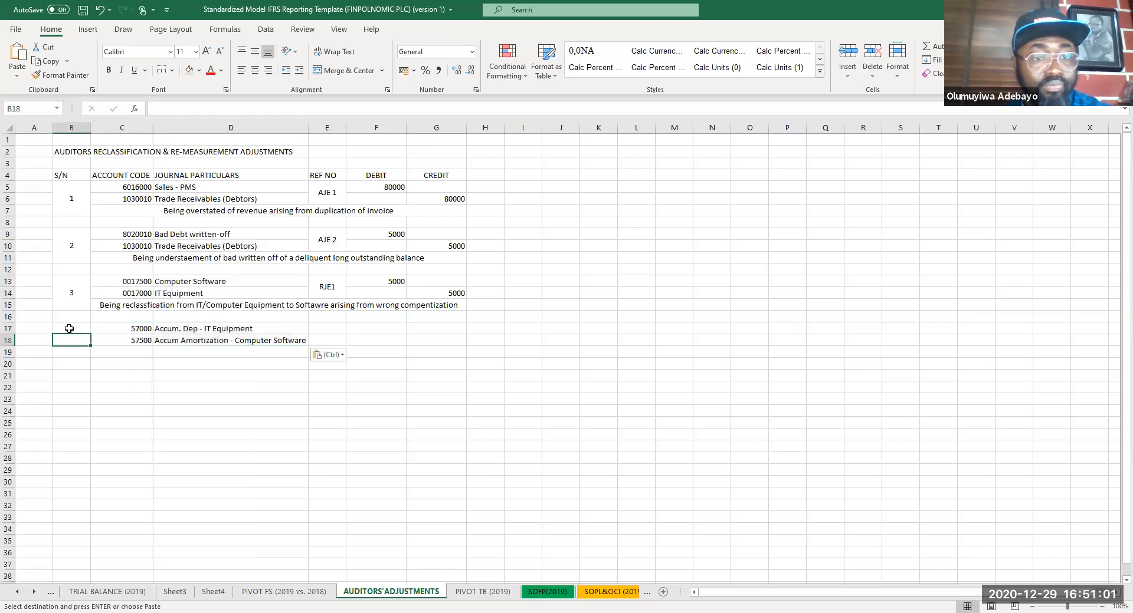
- Copy the merged serial number cell of the third journal to B17:B19 and change it to 4
left_click(76, 285)
key("ctrl+c")
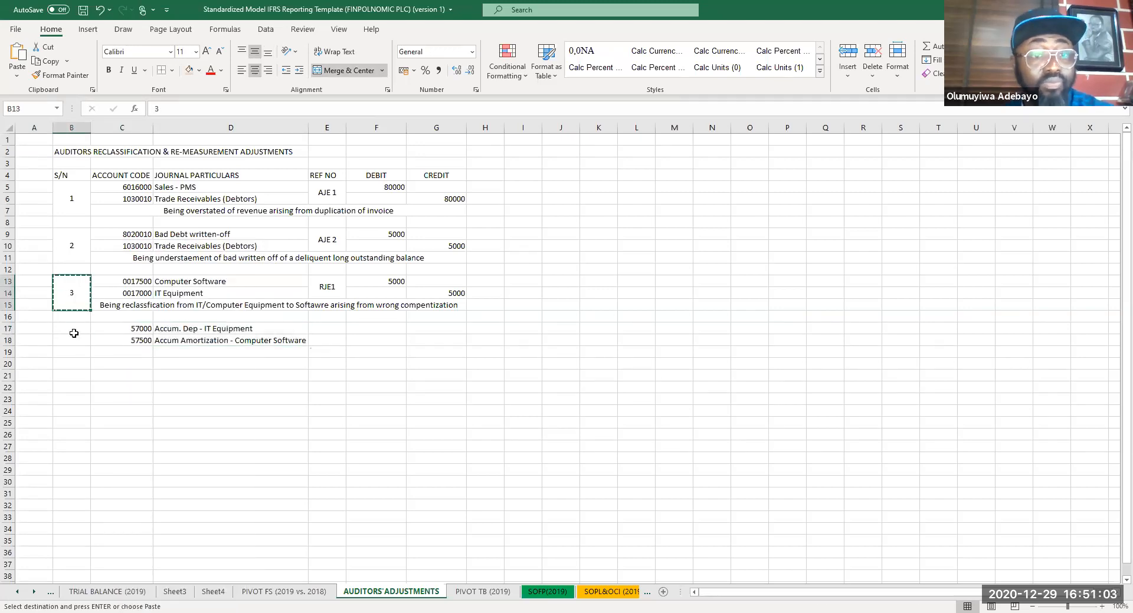
left_click(72, 329)
key("ctrl+v")
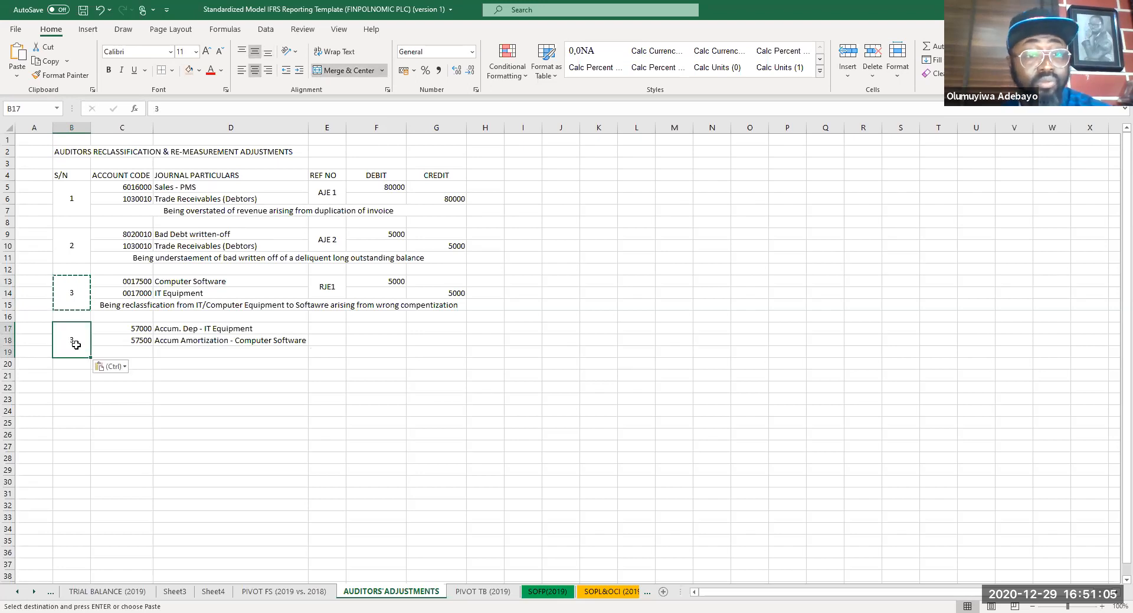
type("4")
key("Return")
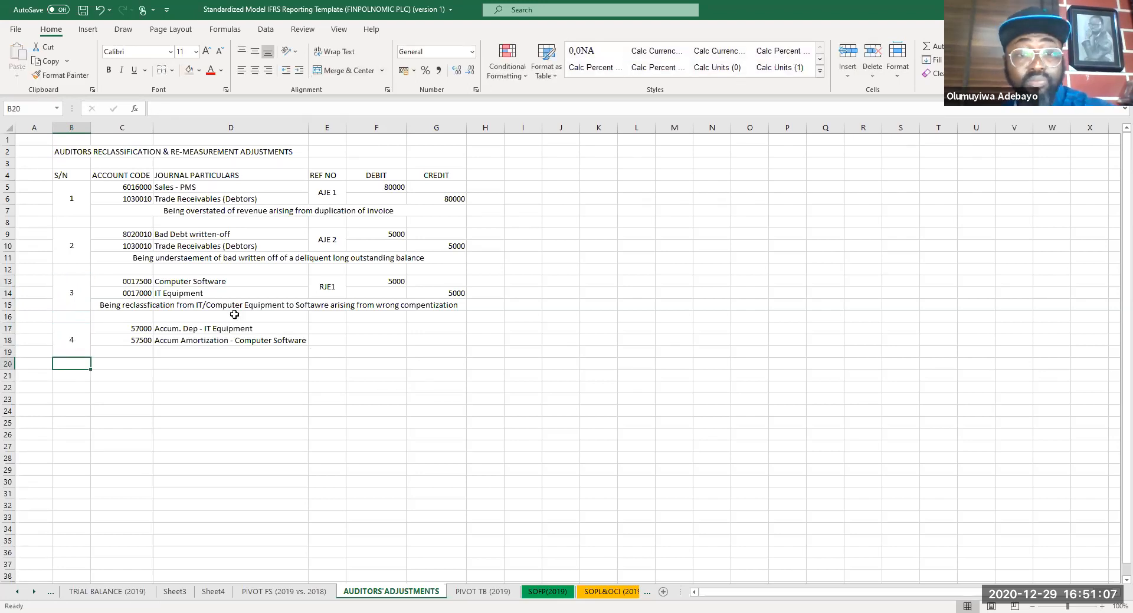
- Copy the merged RJE1 reference cell to E17:E18 and change it to RJE2
left_click(333, 277)
key("ctrl+c")
left_click(324, 326)
key("ctrl+v")
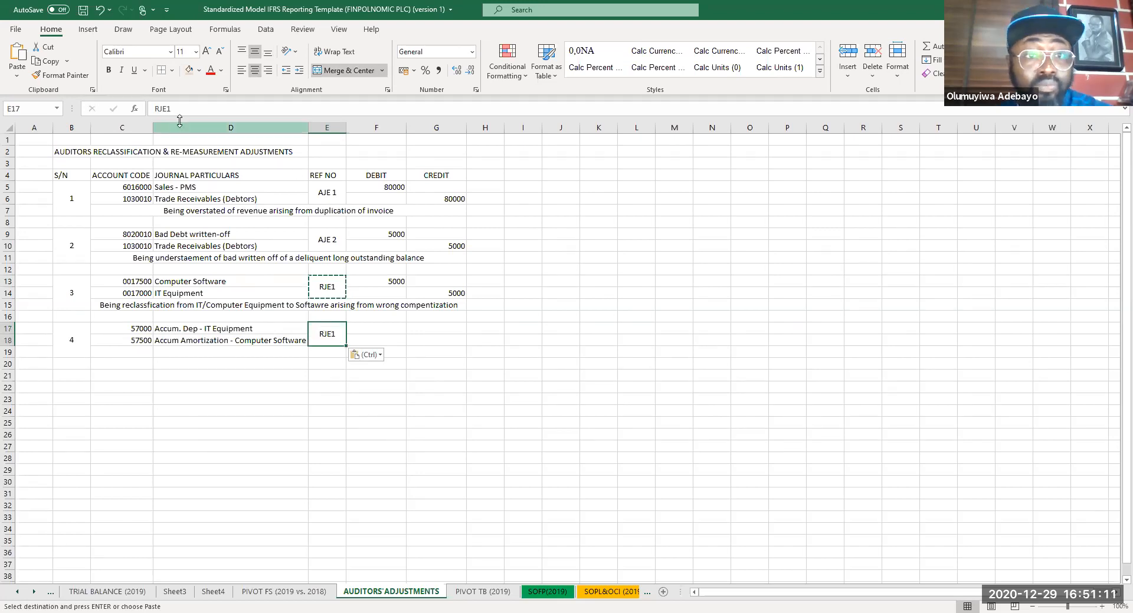
type("RJE2")
key("Return")
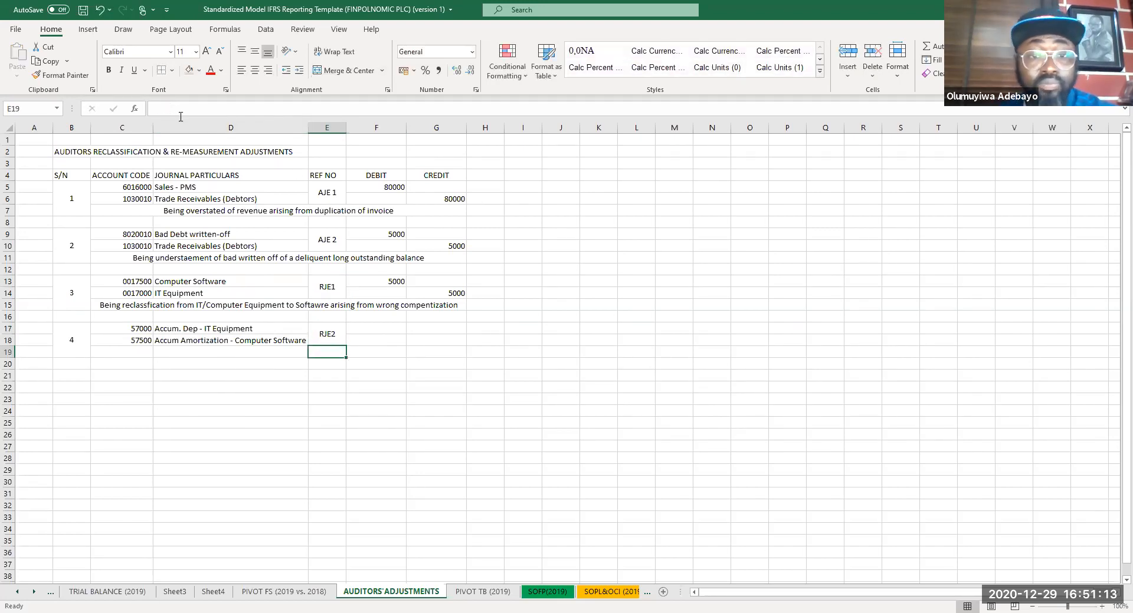
- Clear the RJE1 debit and credit amounts in F13:G14
left_click_drag(389, 282, 440, 292)
key("Delete")
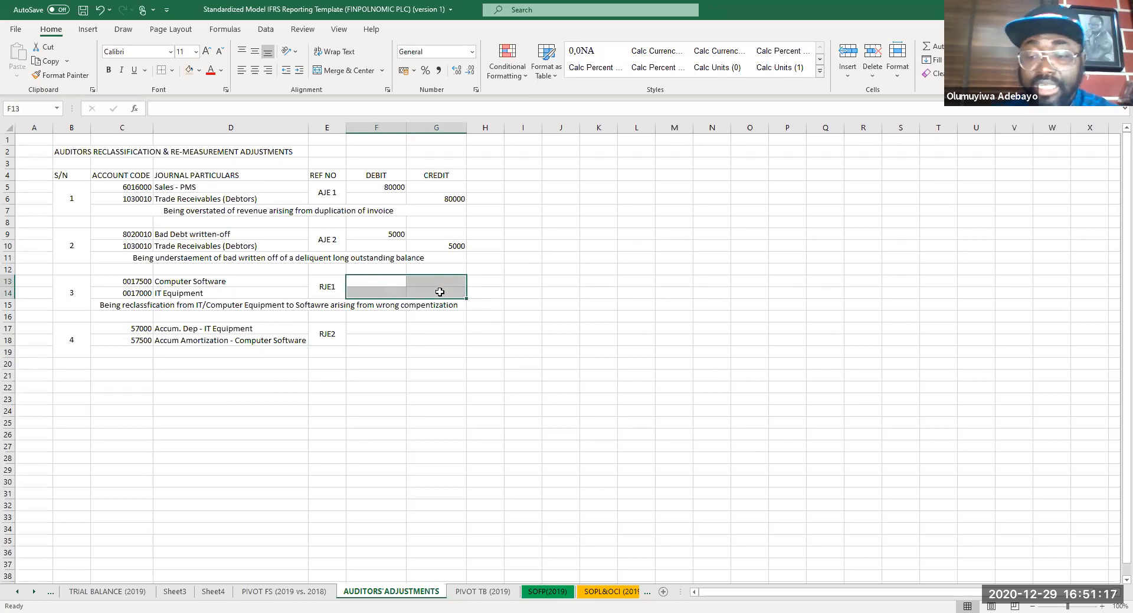
left_click(414, 375)
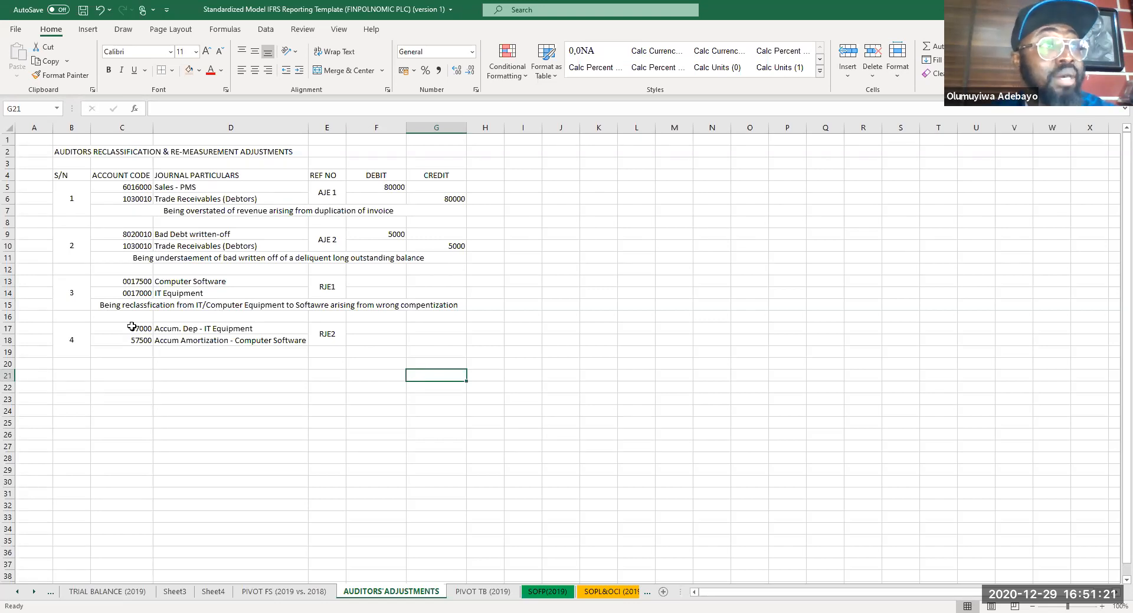
left_click(166, 376)
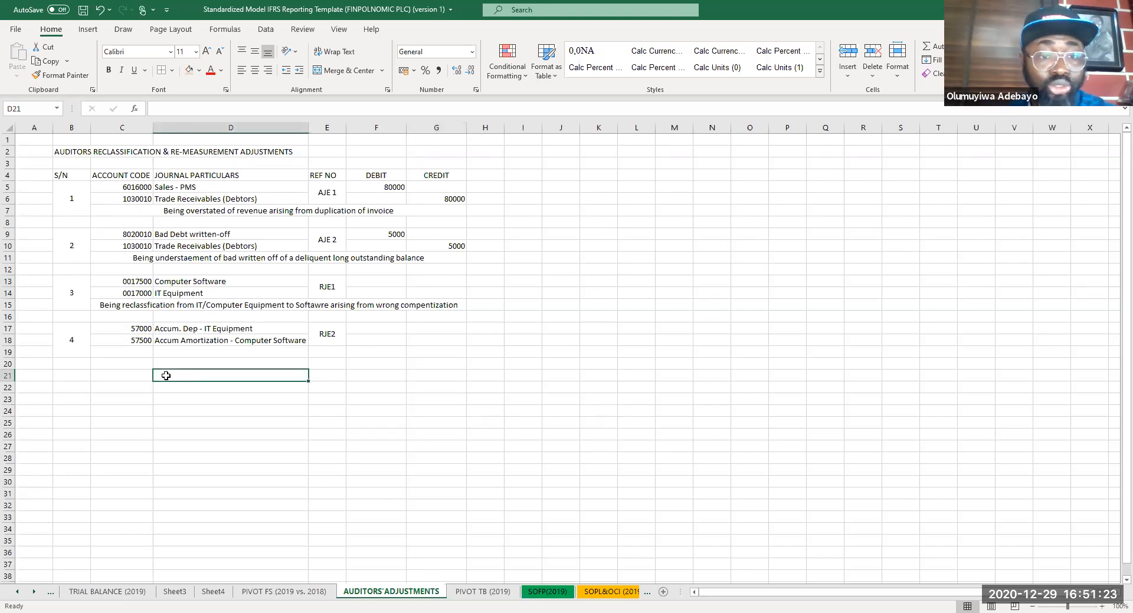
- Copy the RJE1 narration from row 15 into row 19 beneath the RJE2 accounts
left_click(143, 305)
key("ctrl+c")
left_click(132, 347)
key("ctrl+v")
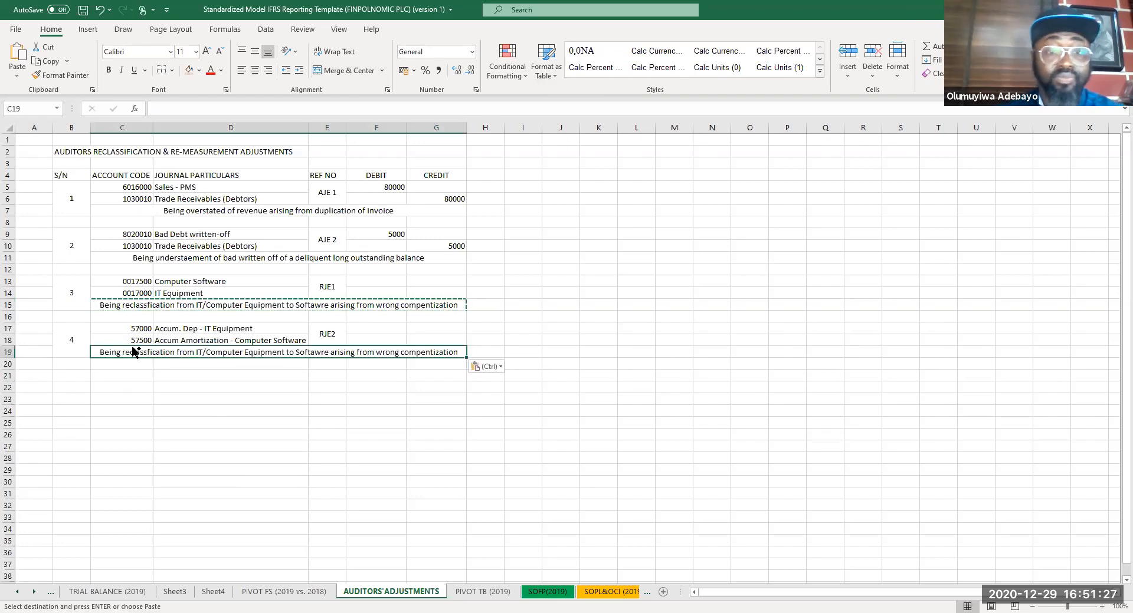
key("ctrl")
- Copy the account code format of C13 onto C17:C18 with Format Painter and save the workbook
left_click(124, 282)
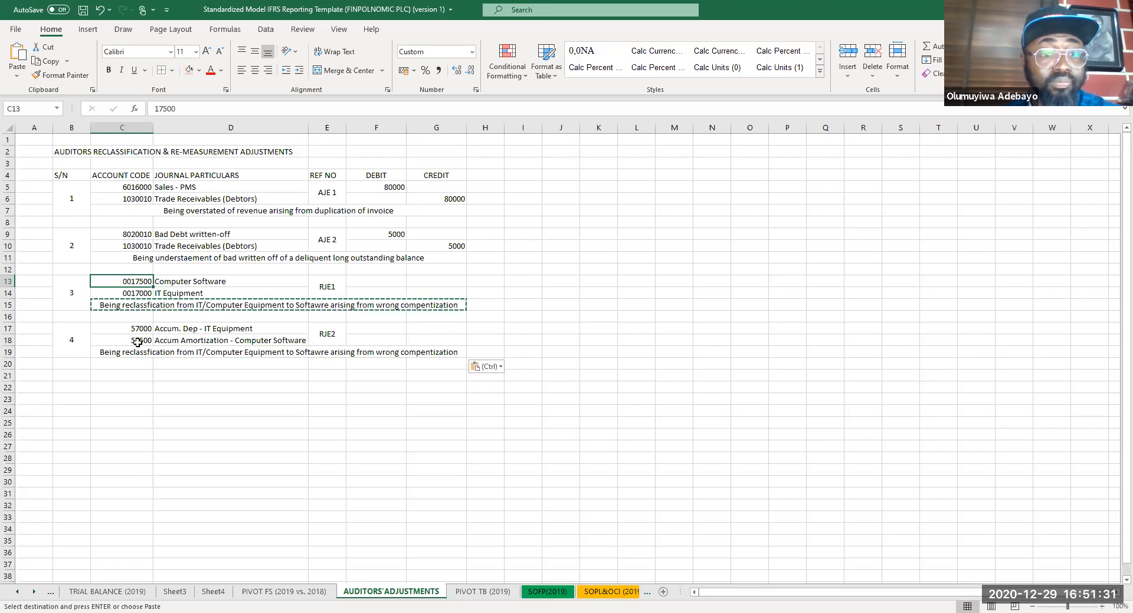
left_click(40, 75)
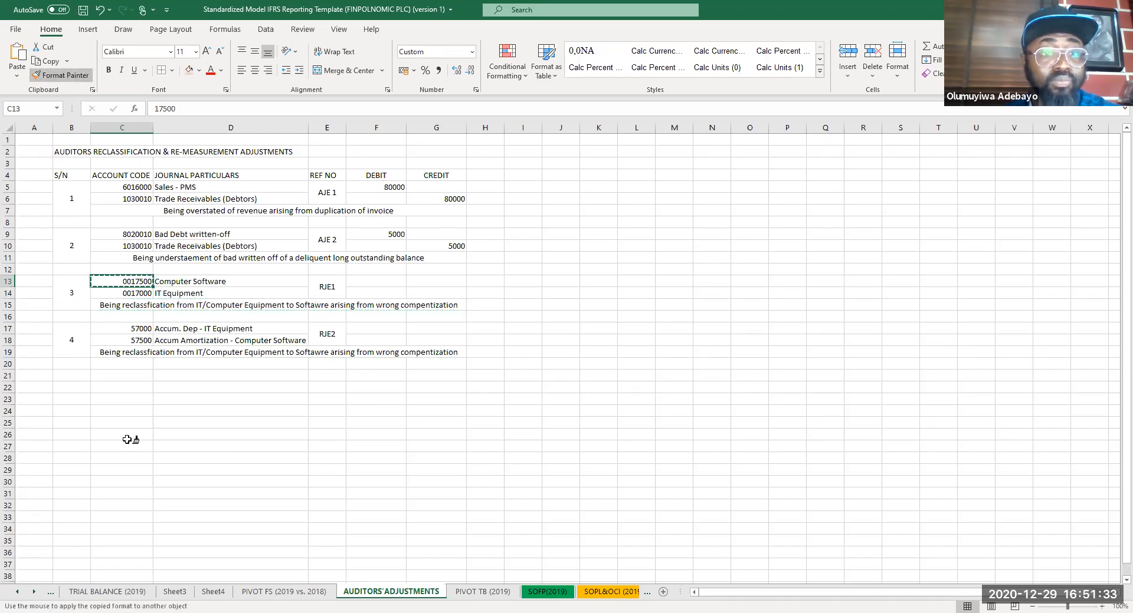
left_click_drag(122, 328, 136, 341)
left_click_drag(133, 388, 136, 399)
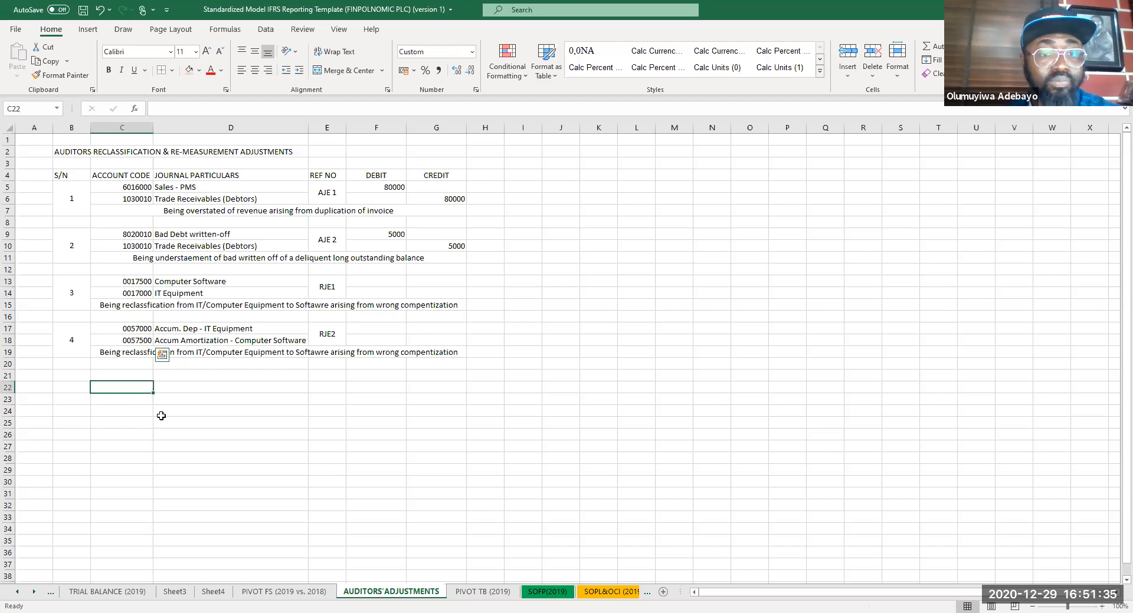
key("ctrl+s")
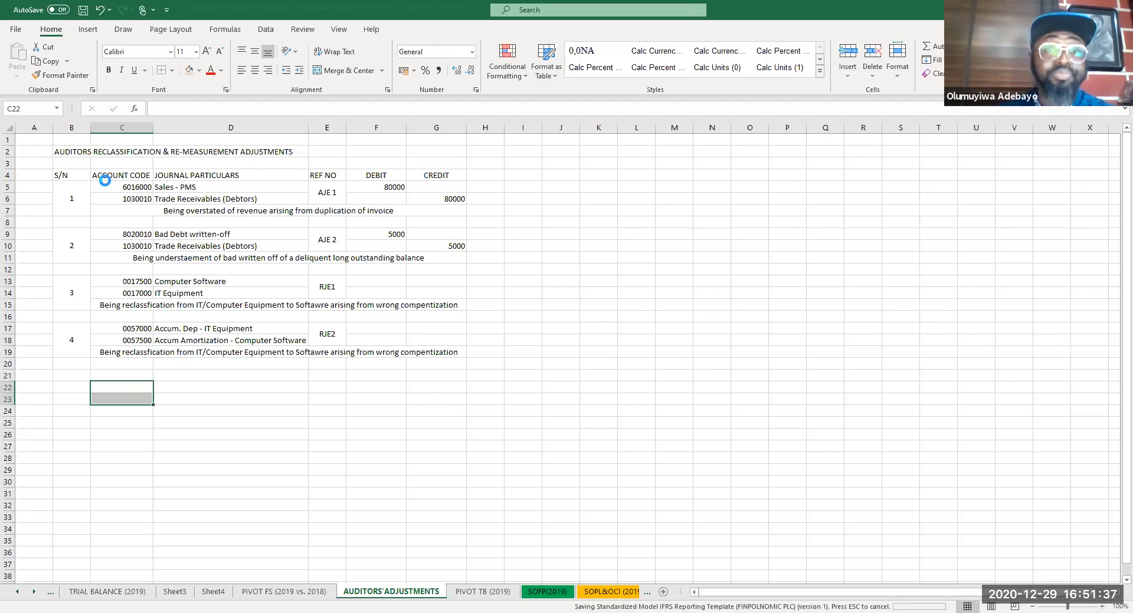
- Apply all borders to the adjustments table in B4:G19
left_click_drag(59, 175, 455, 359)
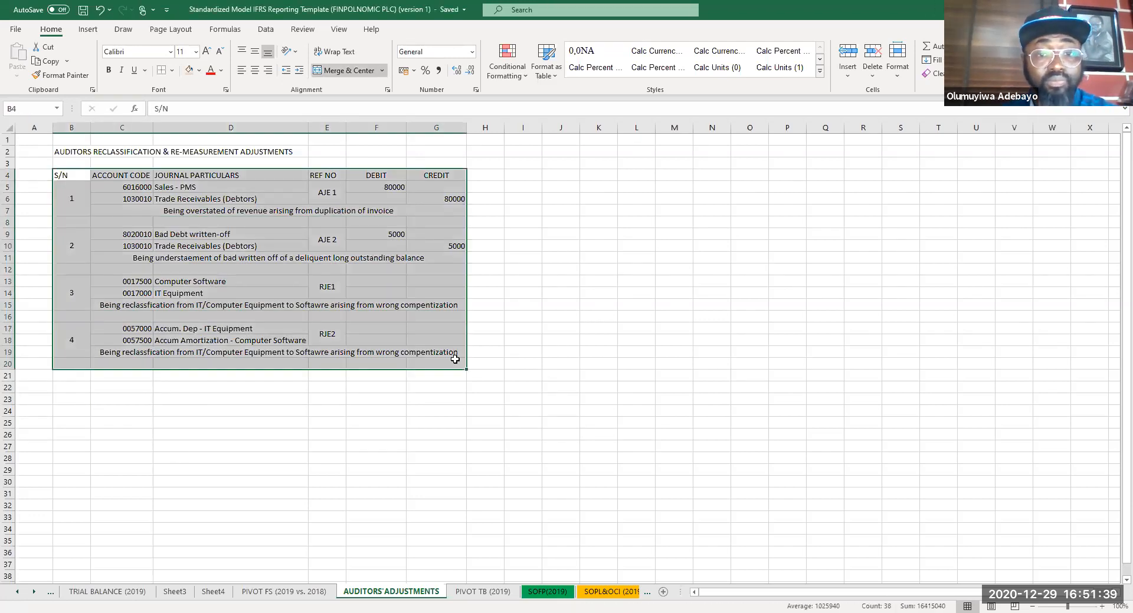
left_click(456, 359)
left_click_drag(59, 175, 437, 354)
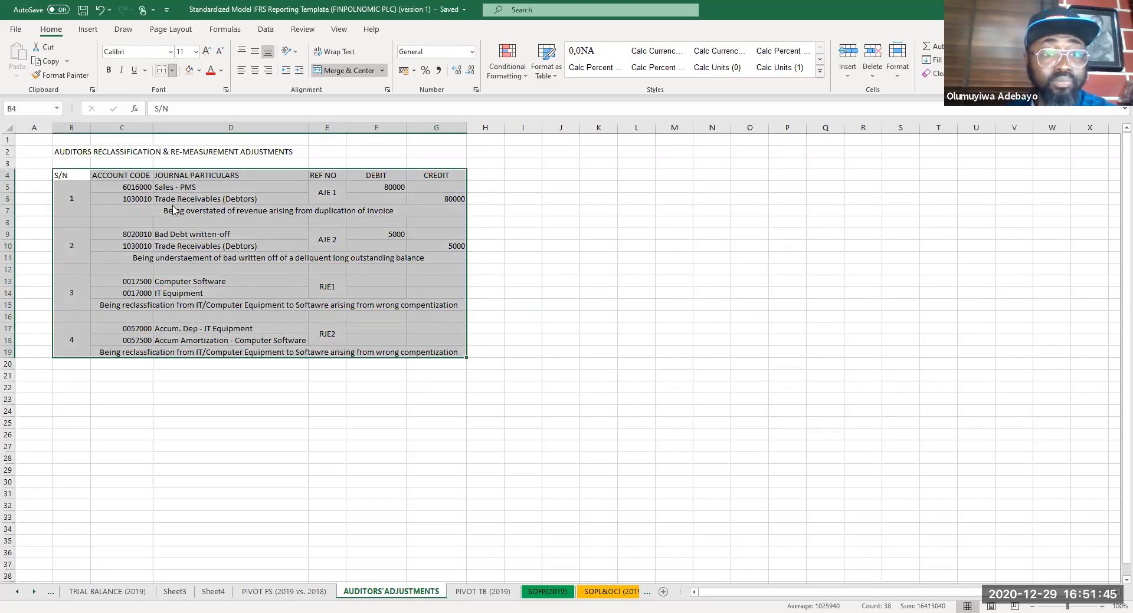
left_click(172, 71)
left_click(168, 185)
left_click(141, 282)
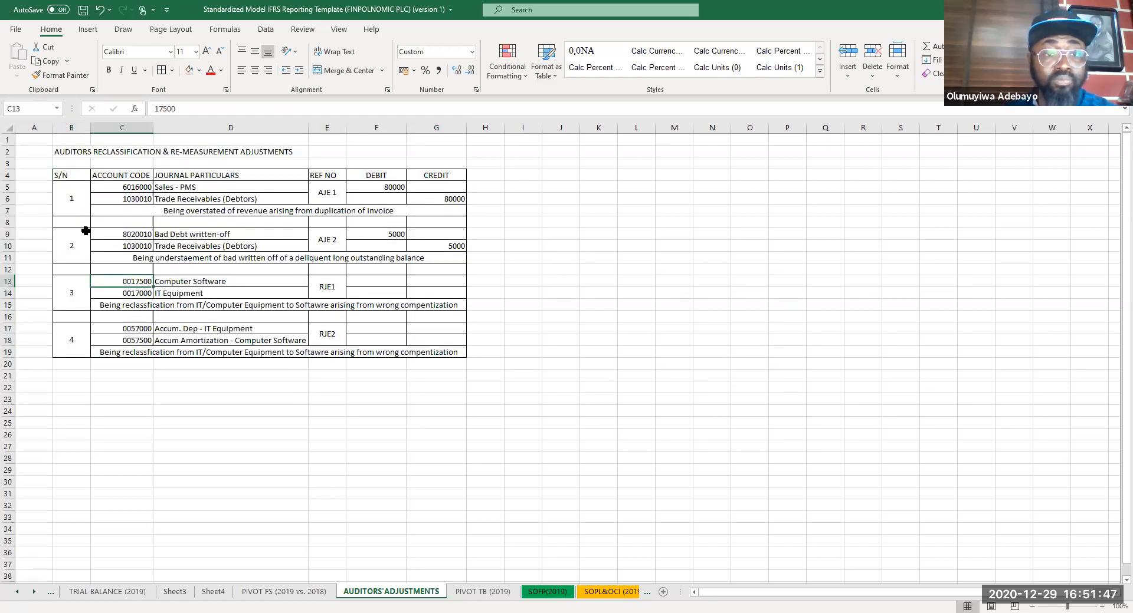
- Merge and center the blank separator row B8:G8 between the first and second journals
left_click_drag(57, 220, 437, 222)
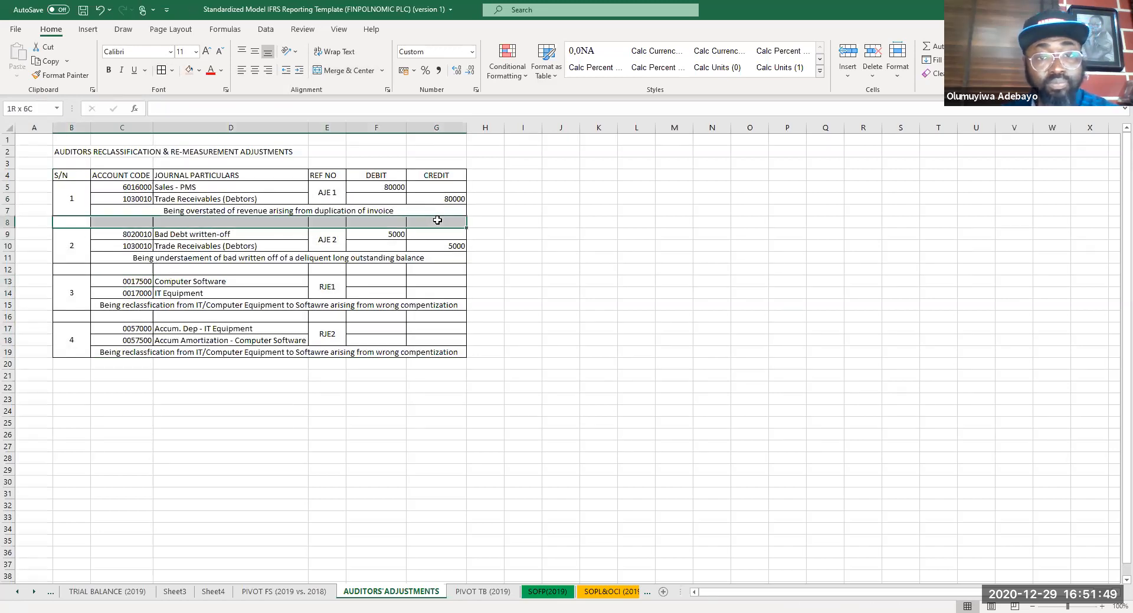
left_click(339, 70)
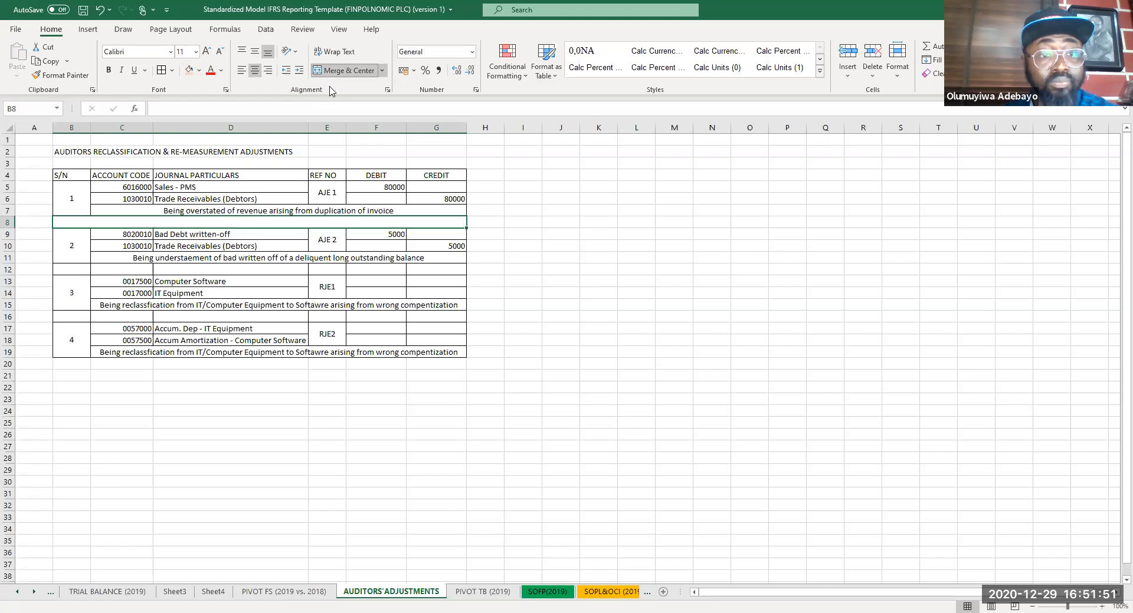
left_click(76, 269)
- Copy the merged format of separator row 8 onto the blank rows 12 and 16 with Format Painter
left_click(74, 224)
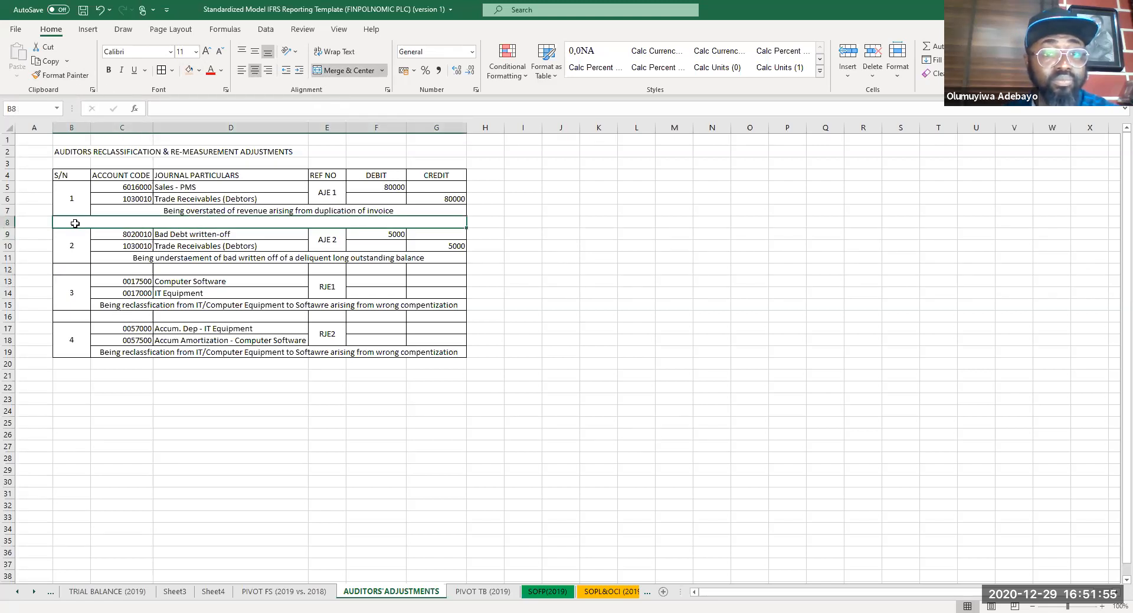
left_click(61, 75)
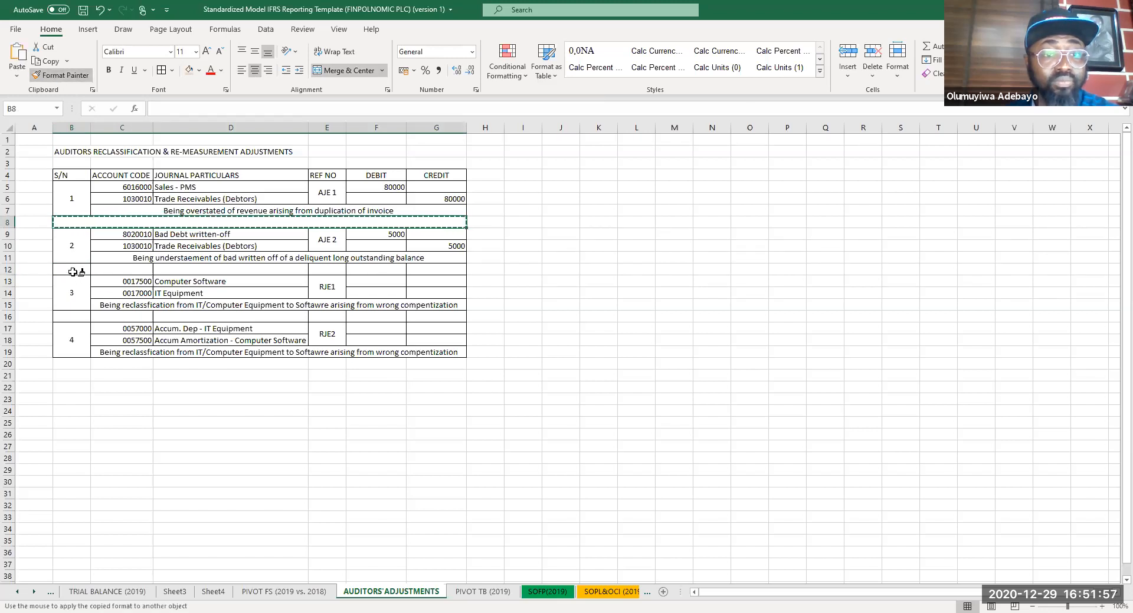
left_click(73, 270)
left_click(60, 74)
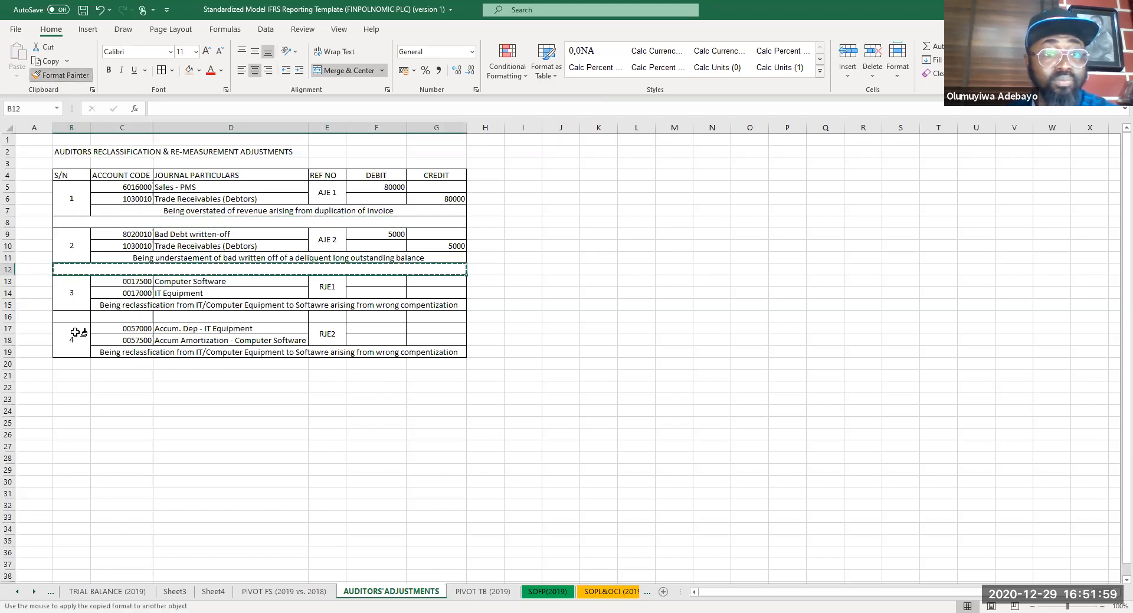
left_click(74, 317)
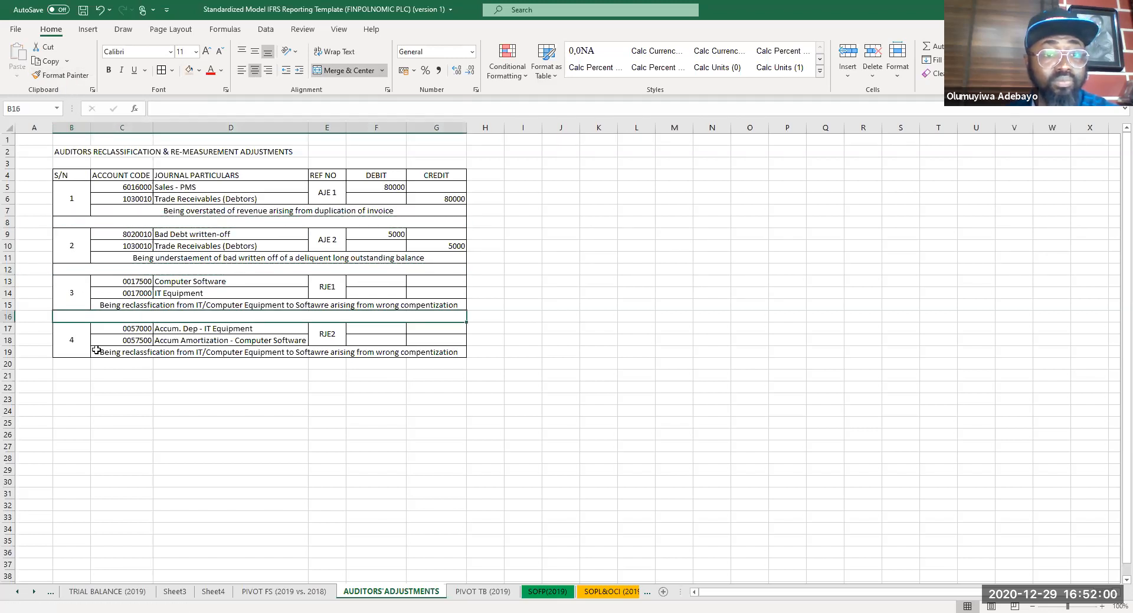
left_click(106, 430)
- Select the four journal blocks B5:G7, B9:G11, B13:G15 and B17:G19 together, and add the S/N header cell B4 to the selection
left_click_drag(71, 197, 466, 199)
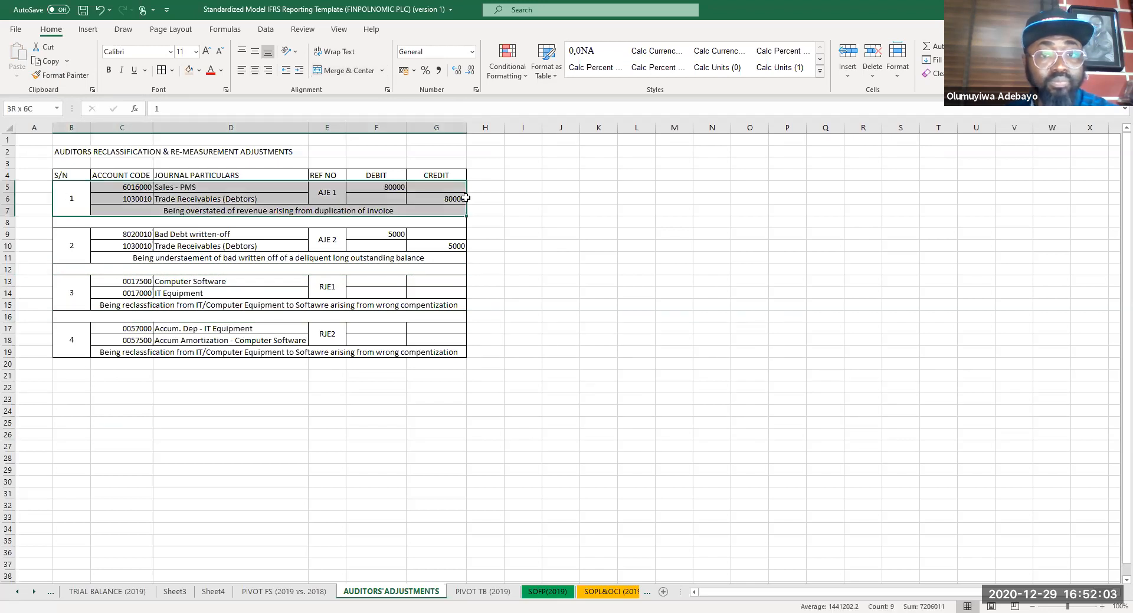
left_click_drag(57, 246, 375, 251)
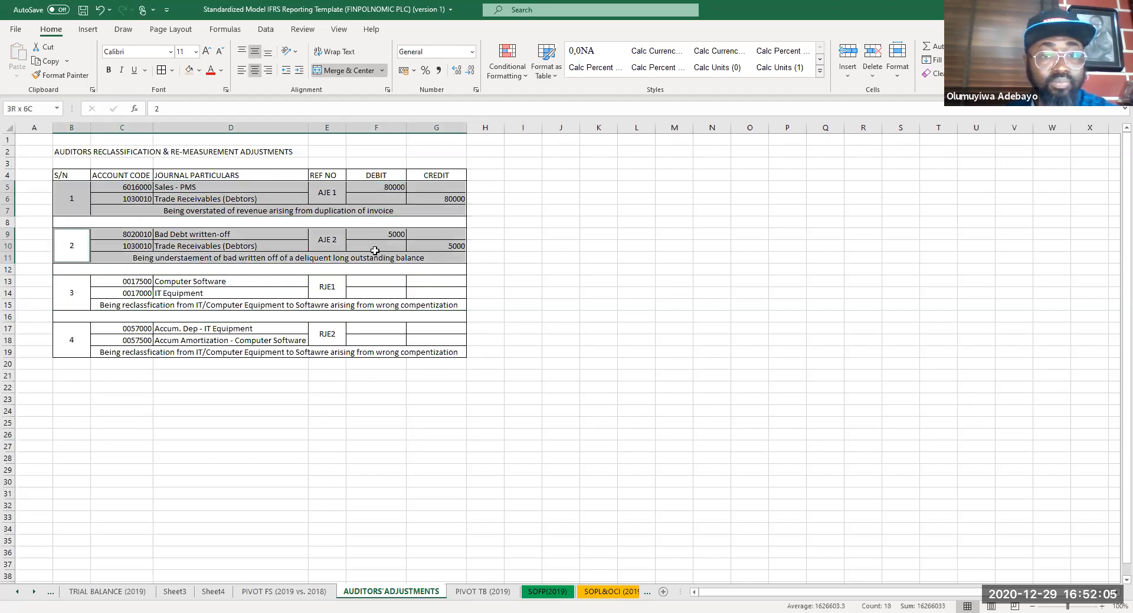
left_click_drag(74, 290, 395, 298)
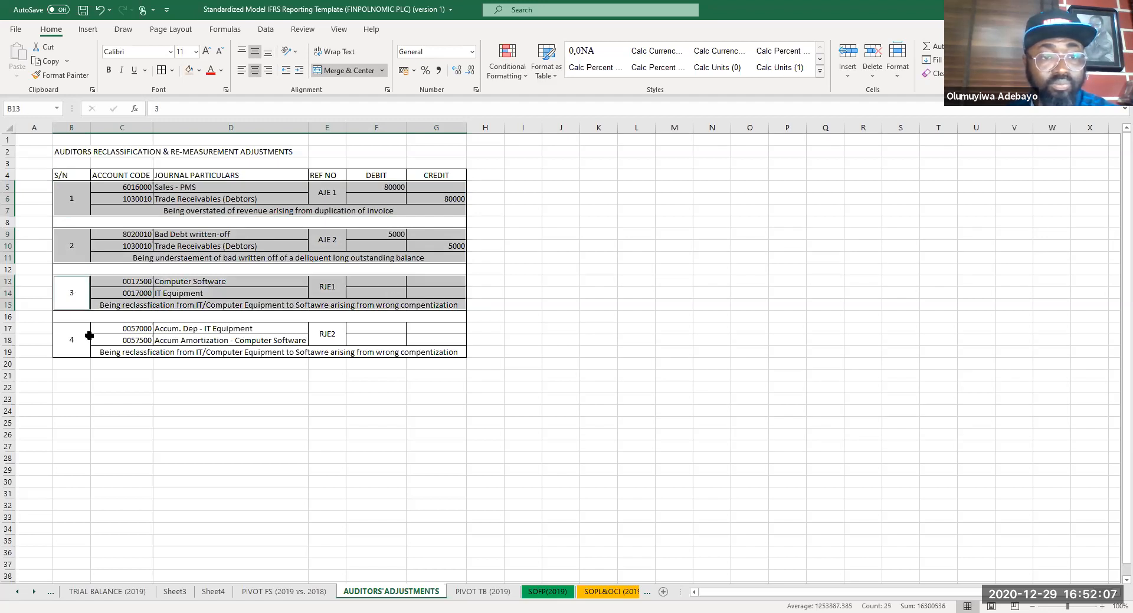
left_click_drag(71, 336, 370, 335)
left_click(75, 173, "ctrl")
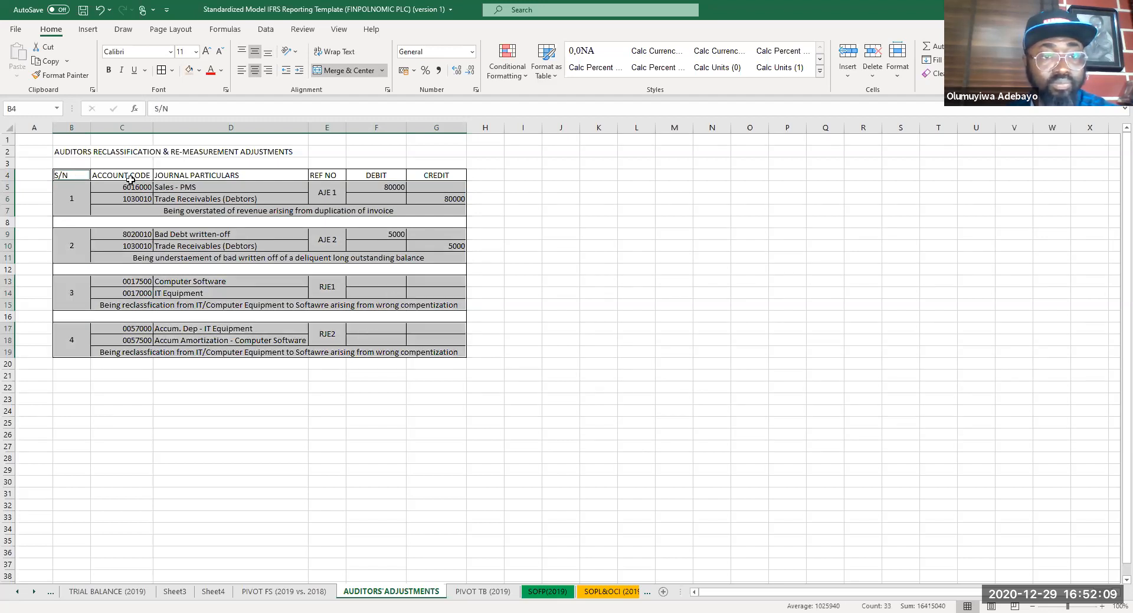
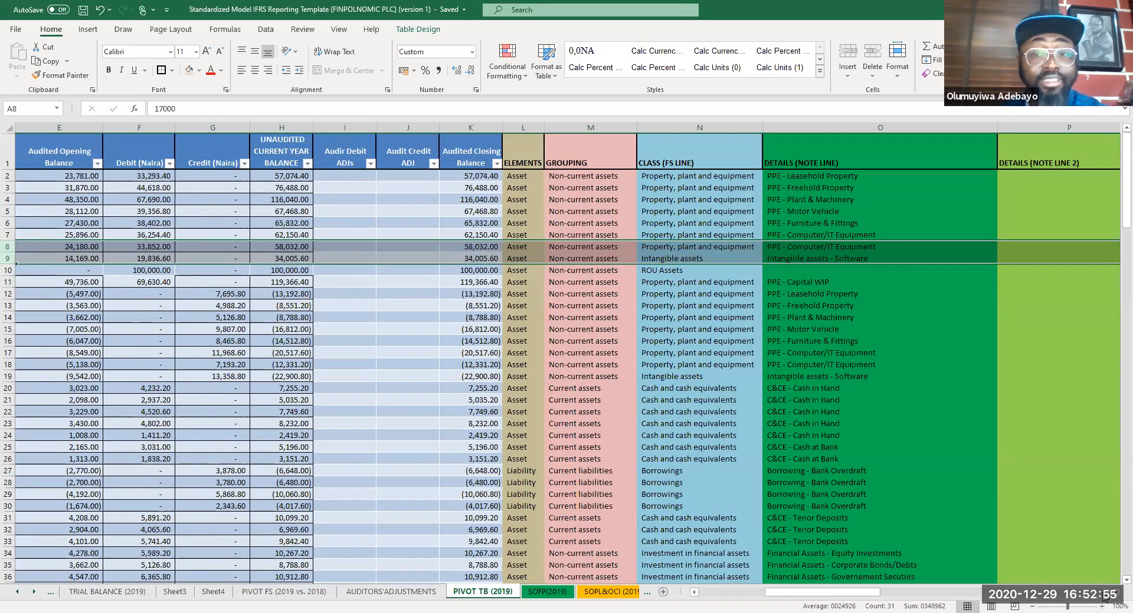
- Copy the Computer Software classification N9:O9 (Intangible assets, Intangible assets - Software) onto the IT Equipment row in N8:O8
left_click(665, 259)
left_click_drag(733, 261, 787, 260)
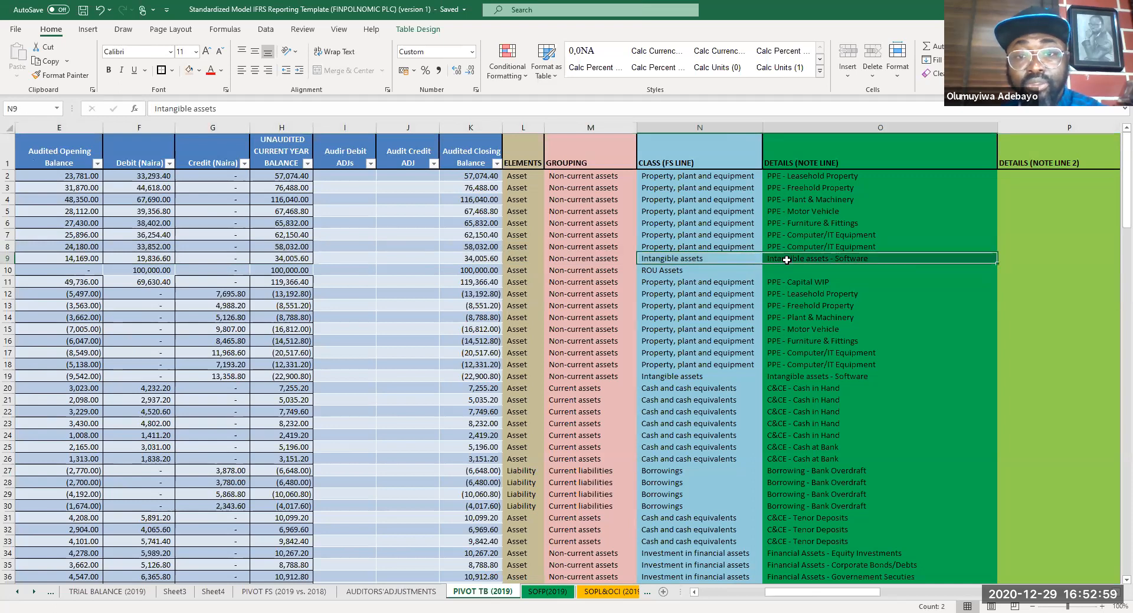
key("ctrl+c")
left_click(704, 246)
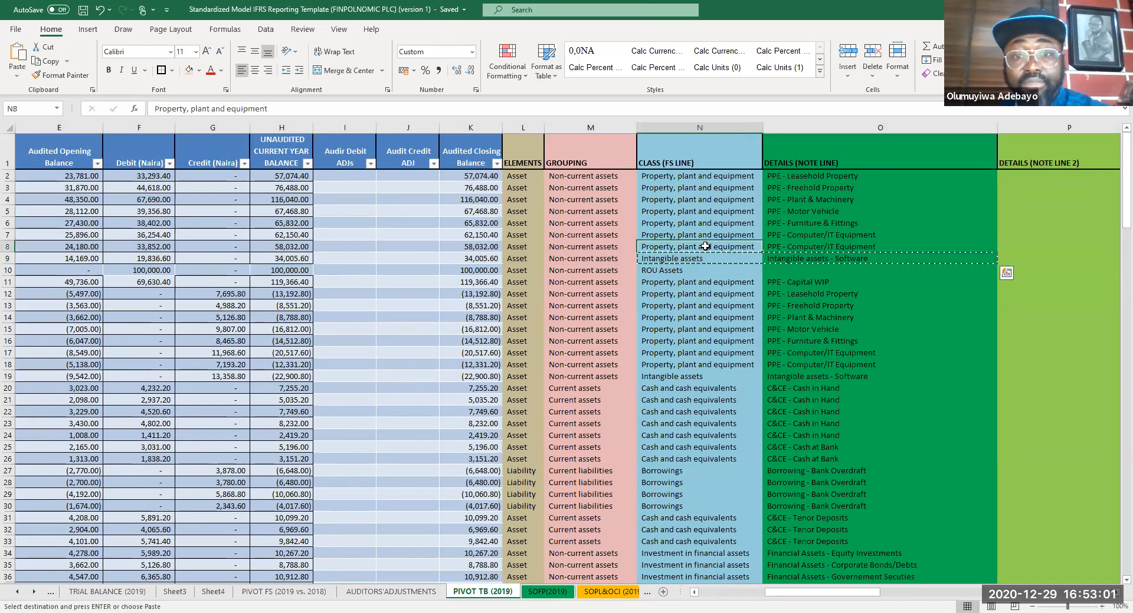
key("ctrl+v")
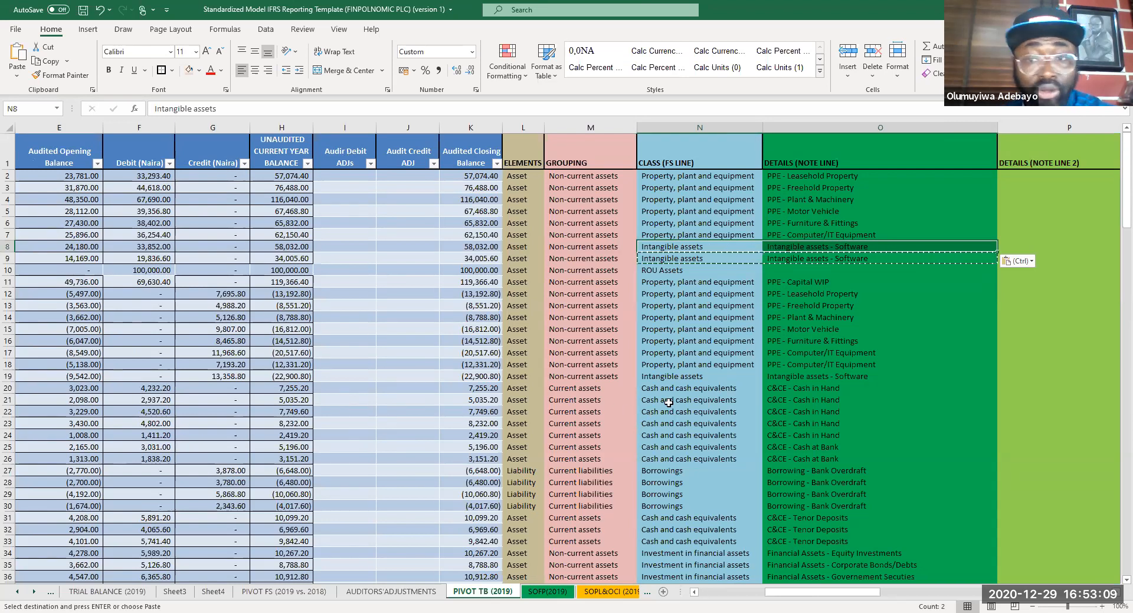
- Paste the same Intangible assets classification onto the Accum. Dep - IT Equipment row in N18:O18 and save the workbook
left_click_drag(662, 368, 839, 366)
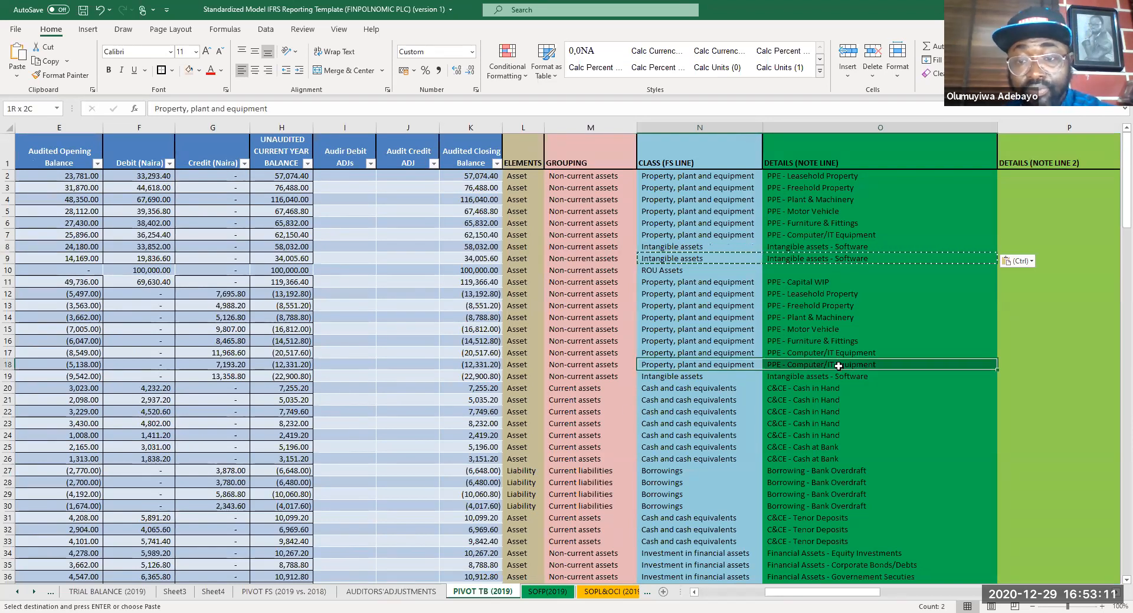
key("ctrl+v")
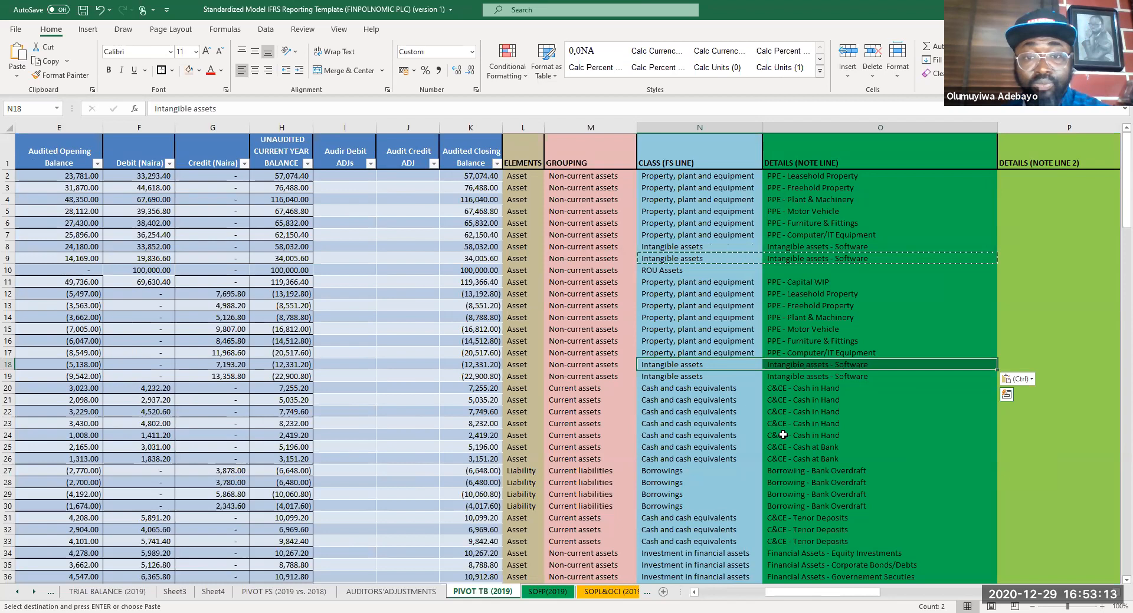
left_click(776, 399)
left_click_drag(813, 599, 758, 599)
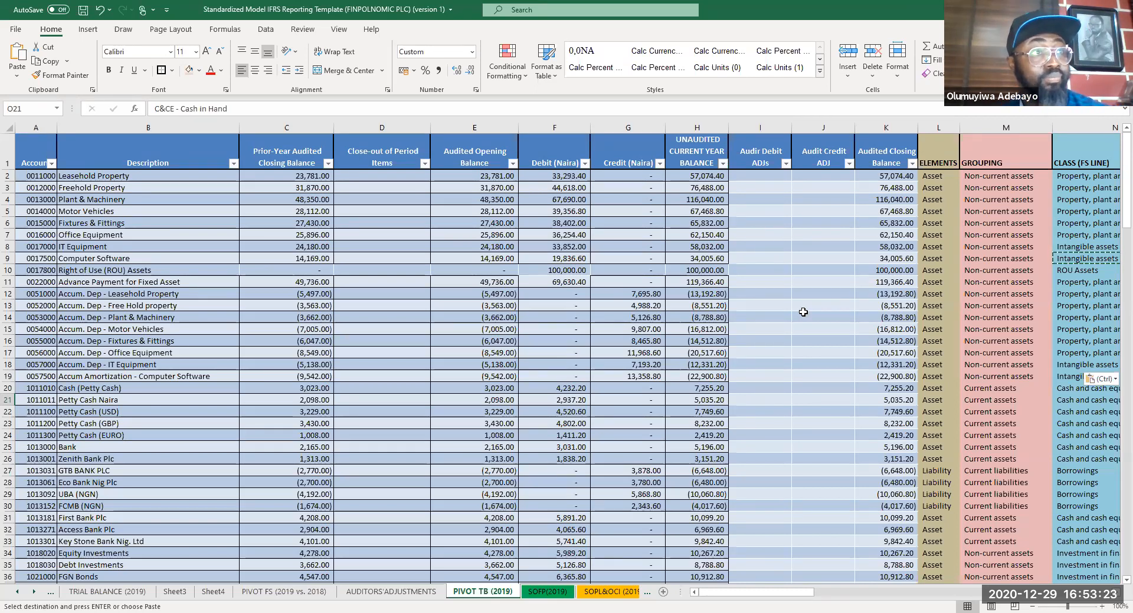
left_click(747, 447)
key("ctrl+s")
- Link the audit credit adjustment of Trade Receivables (Debtors) in J40 of PIVOT TB (2019) to credit cell G6 of AUDITORS'ADJUSTMENTS
key("ctrl+Page_Up")
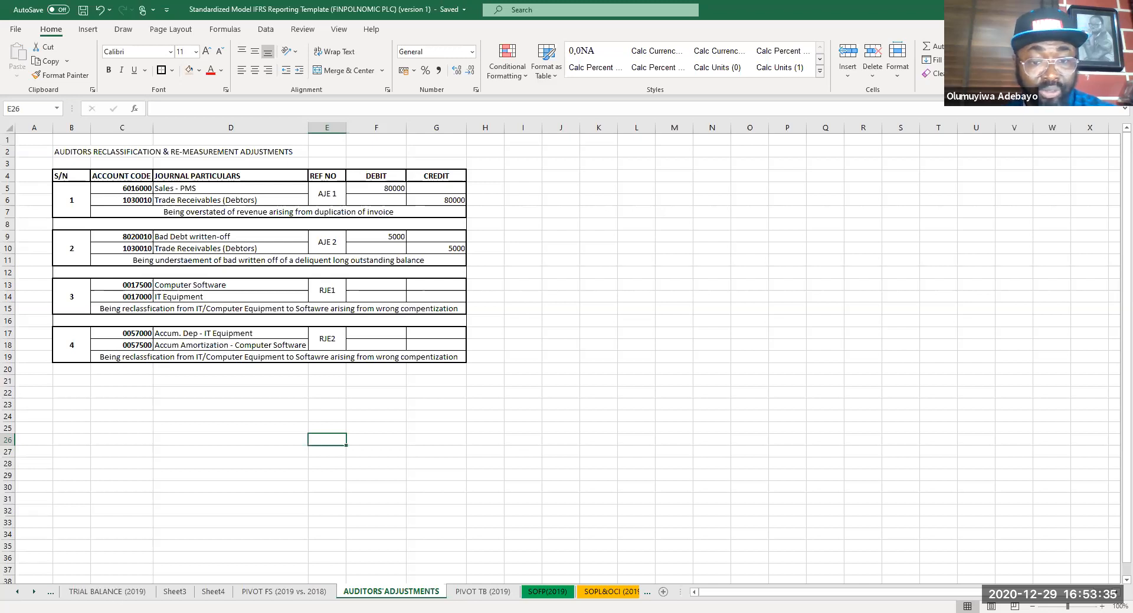
left_click(265, 592)
left_click(479, 592)
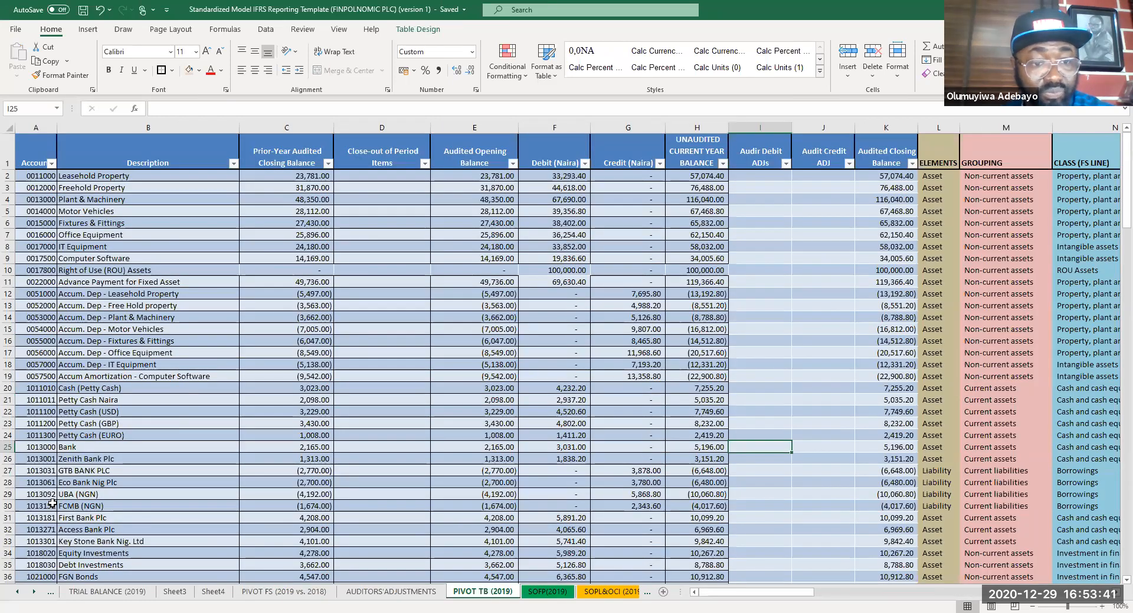
scroll(53, 503, "down", 4)
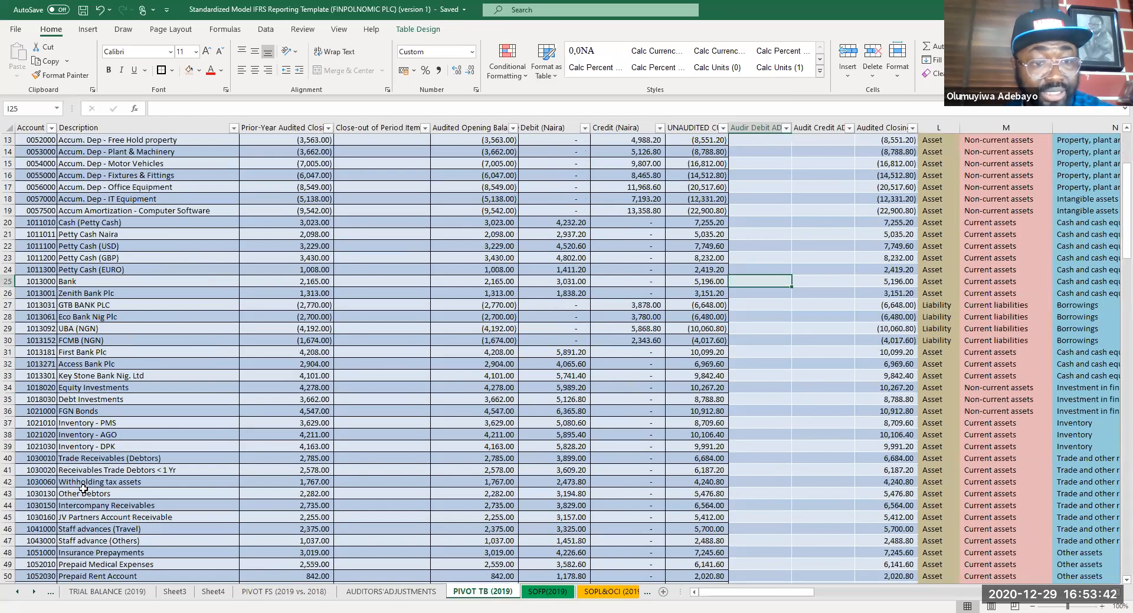
left_click(9, 459)
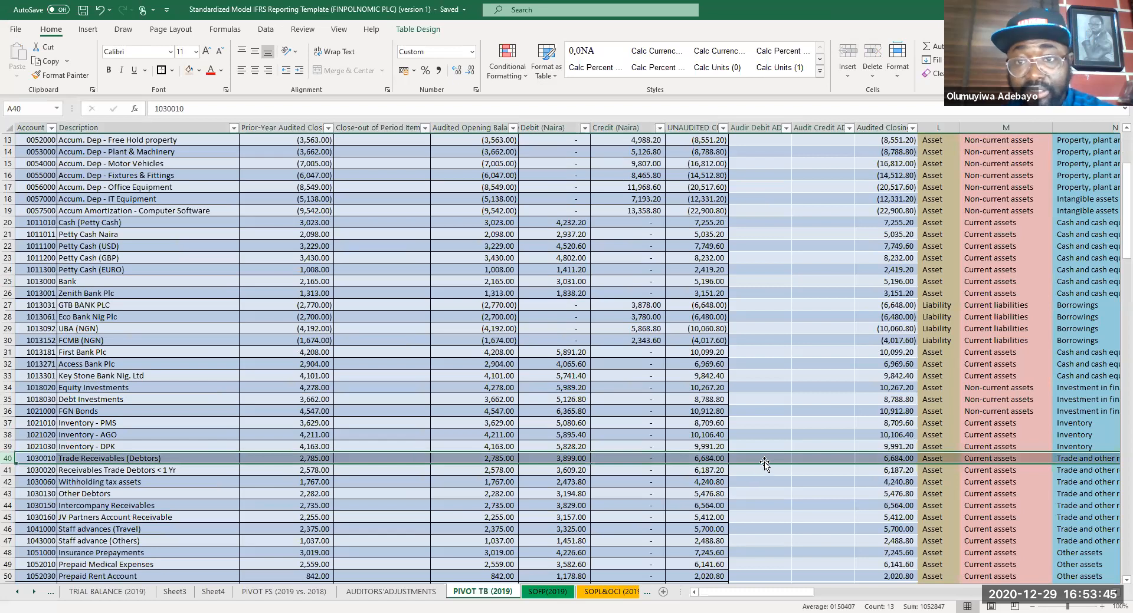
left_click(812, 456)
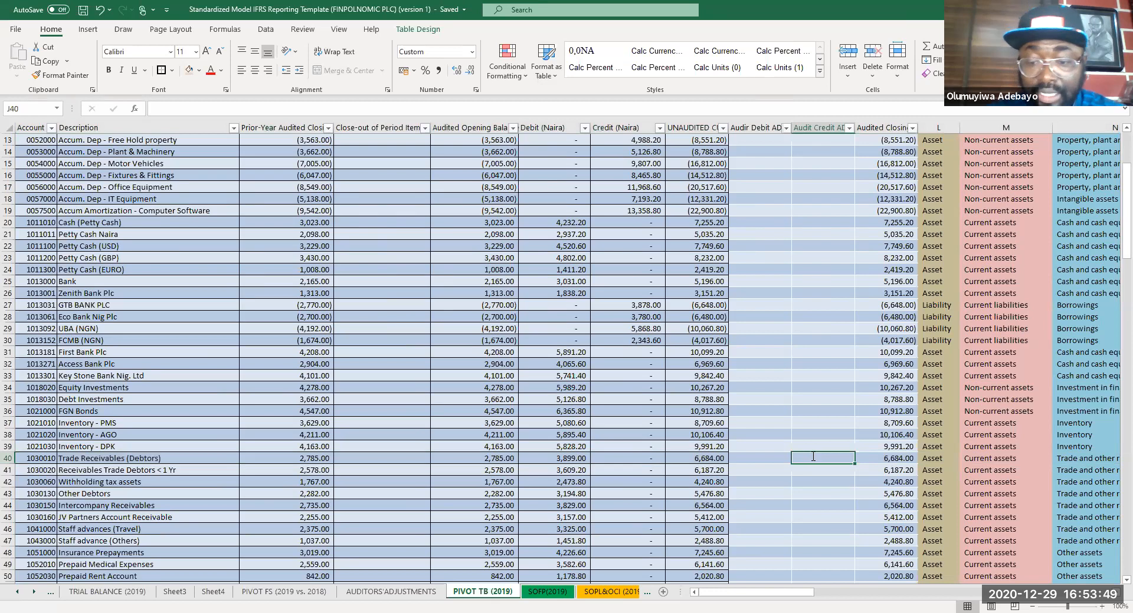
type("=")
left_click(430, 593)
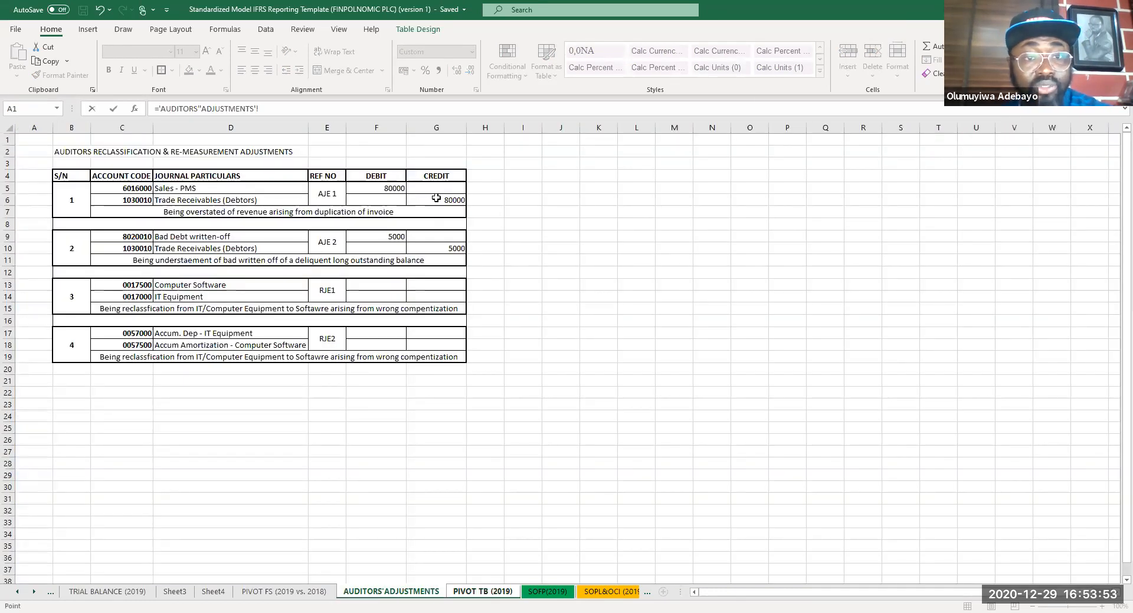
left_click(444, 196)
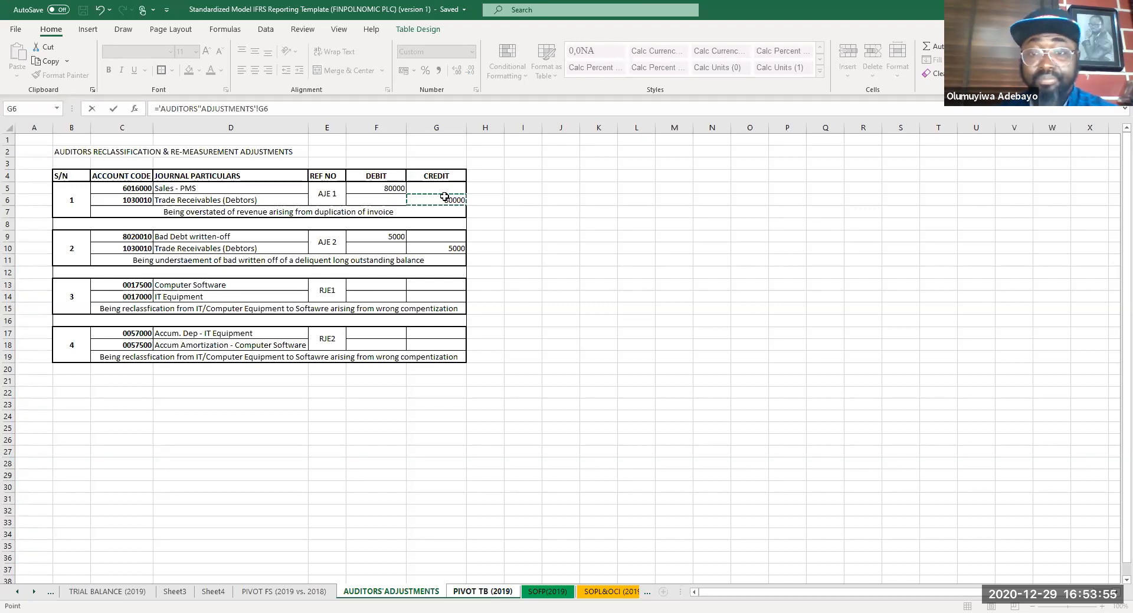
key("Return")
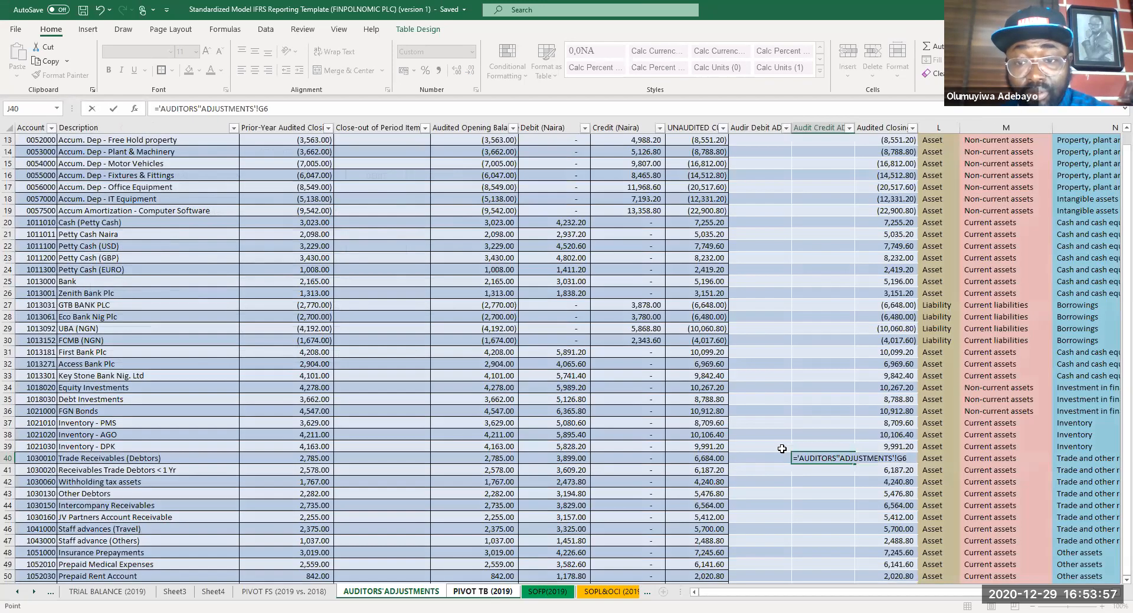
key("Return")
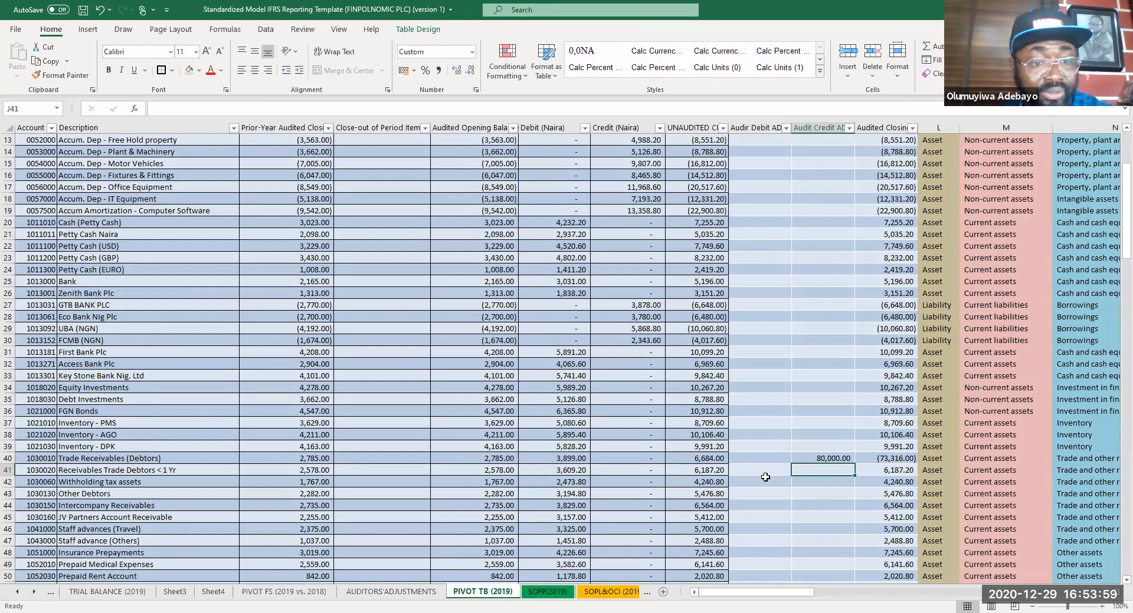
- Link the audit debit adjustment of Sales - PMS in I75 to debit cell F5 of AUDITORS'ADJUSTMENTS
scroll(71, 508, "down", 11)
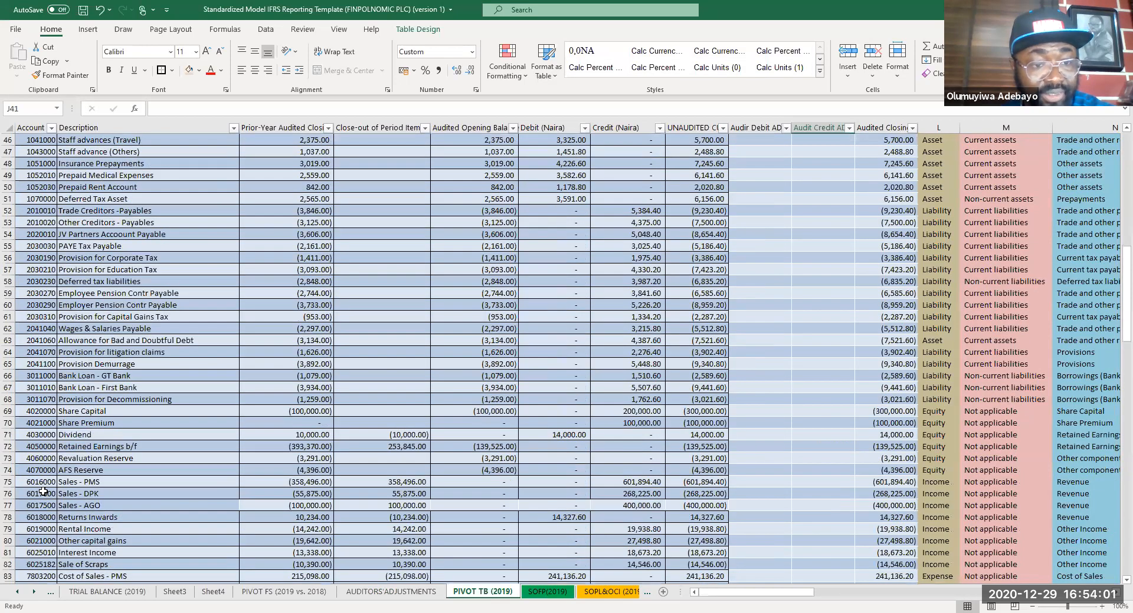
left_click(7, 482)
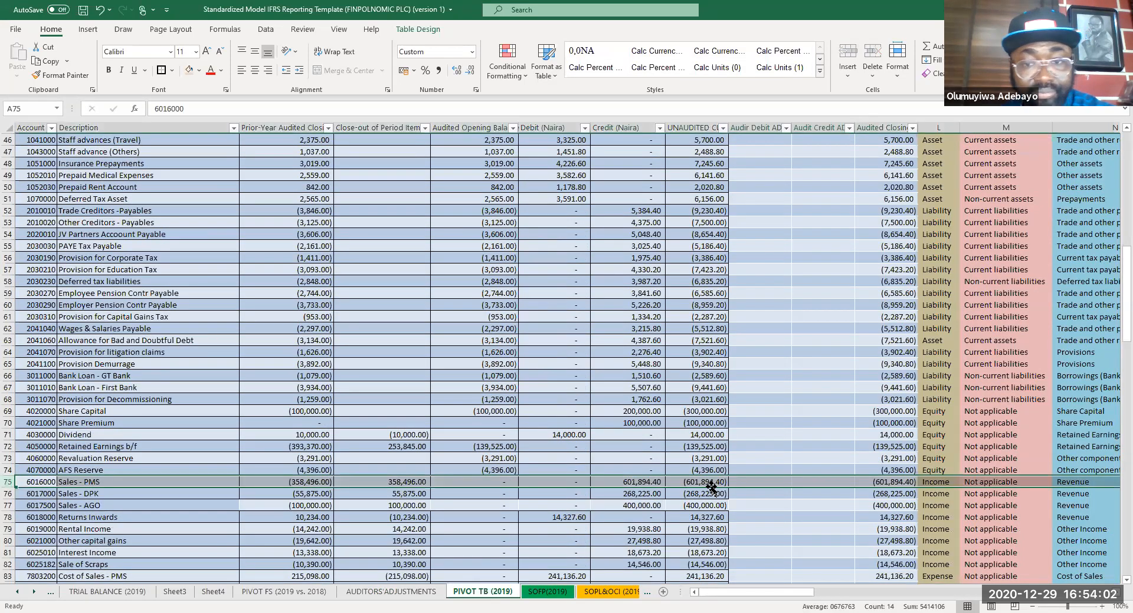
left_click(756, 483)
type("=")
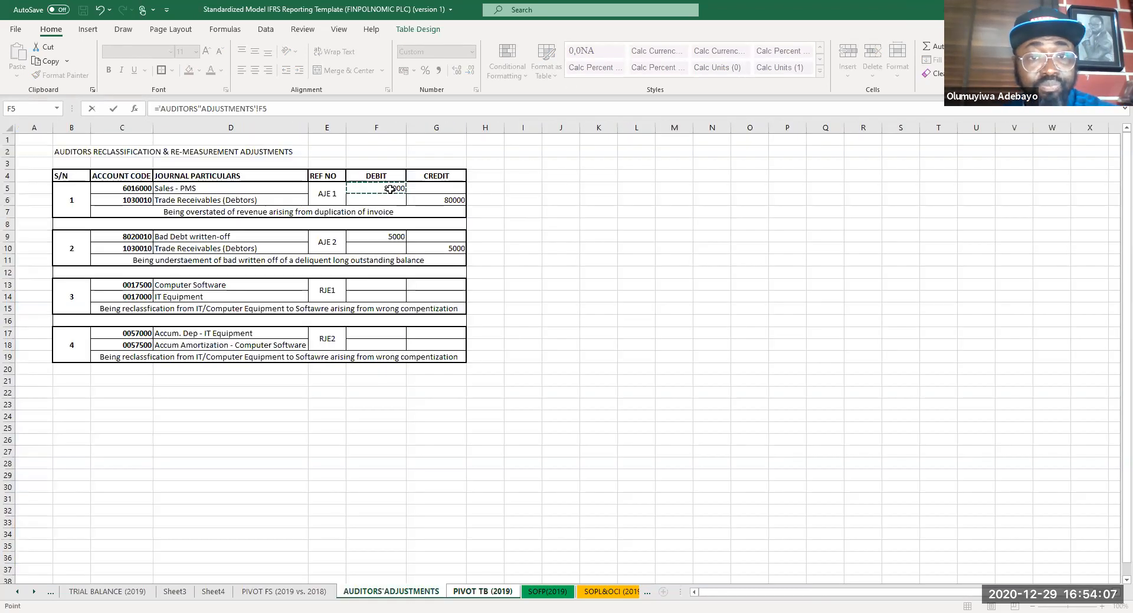
key("ctrl+Page_Up")
left_click(389, 189)
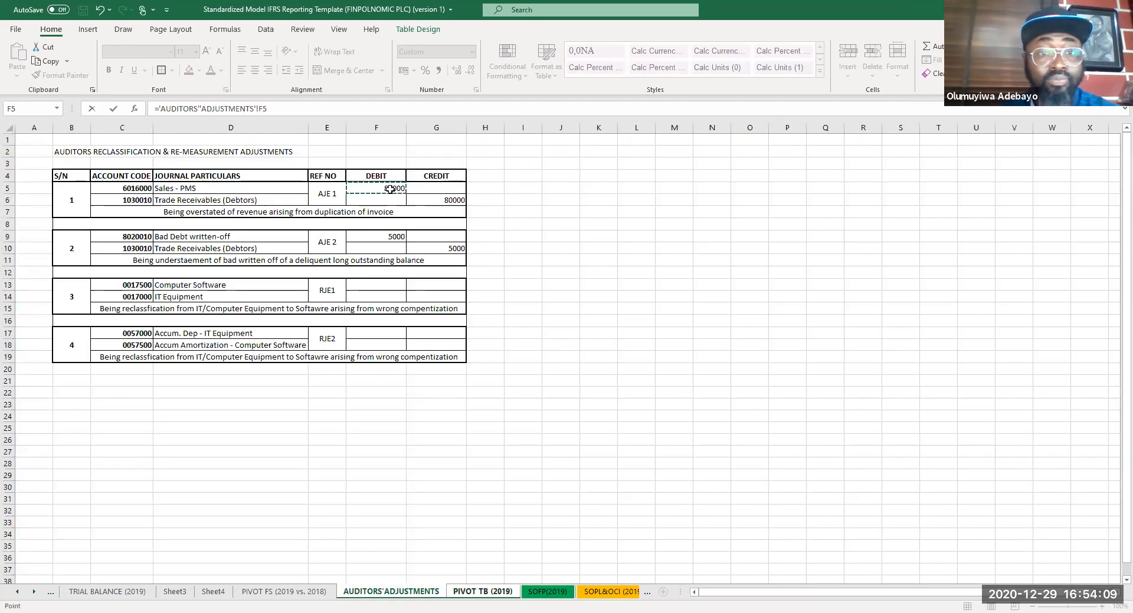
key("Return")
- Link the audit debit adjustment of Bad Debt written-off in I140 to debit cell F9 of AUDITORS'ADJUSTMENTS
scroll(340, 481, "down", 5)
scroll(42, 476, "down", 1)
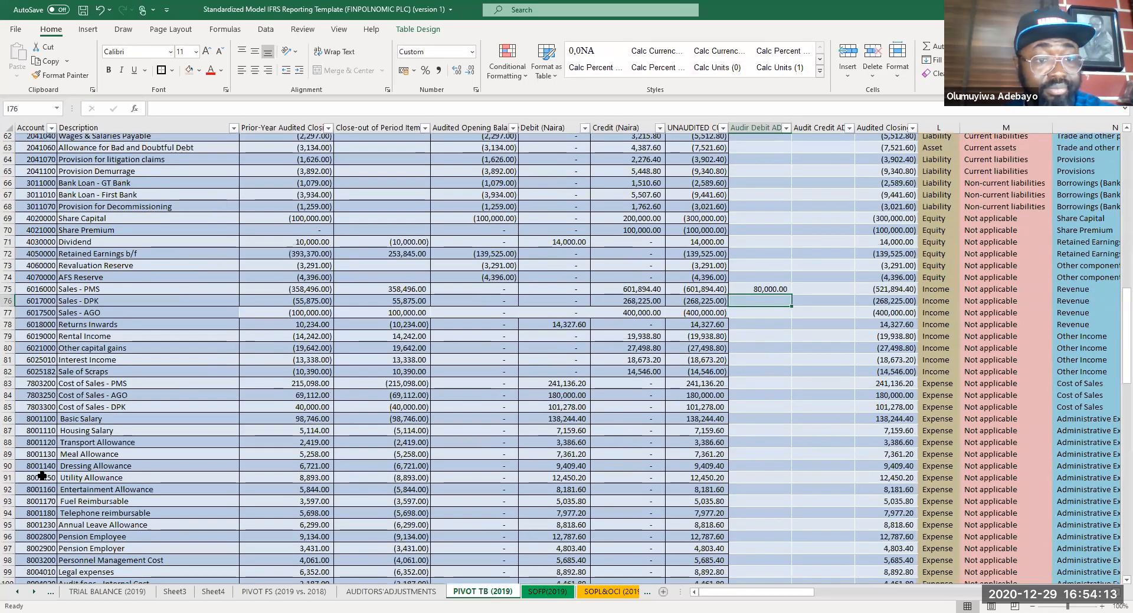
scroll(41, 476, "down", 4)
scroll(59, 482, "down", 10)
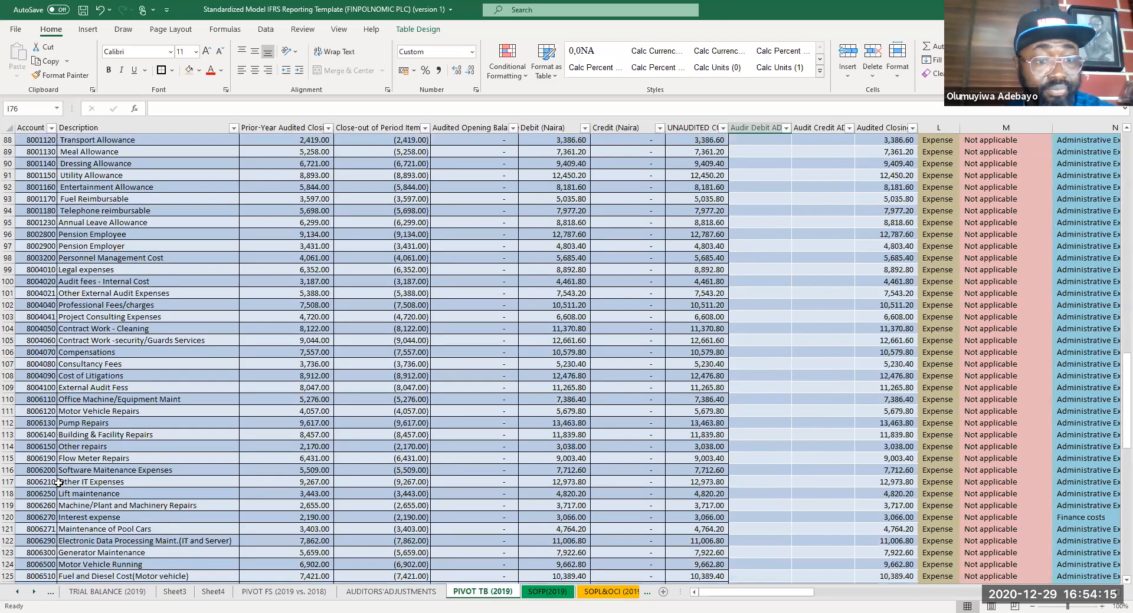
scroll(58, 482, "down", 2)
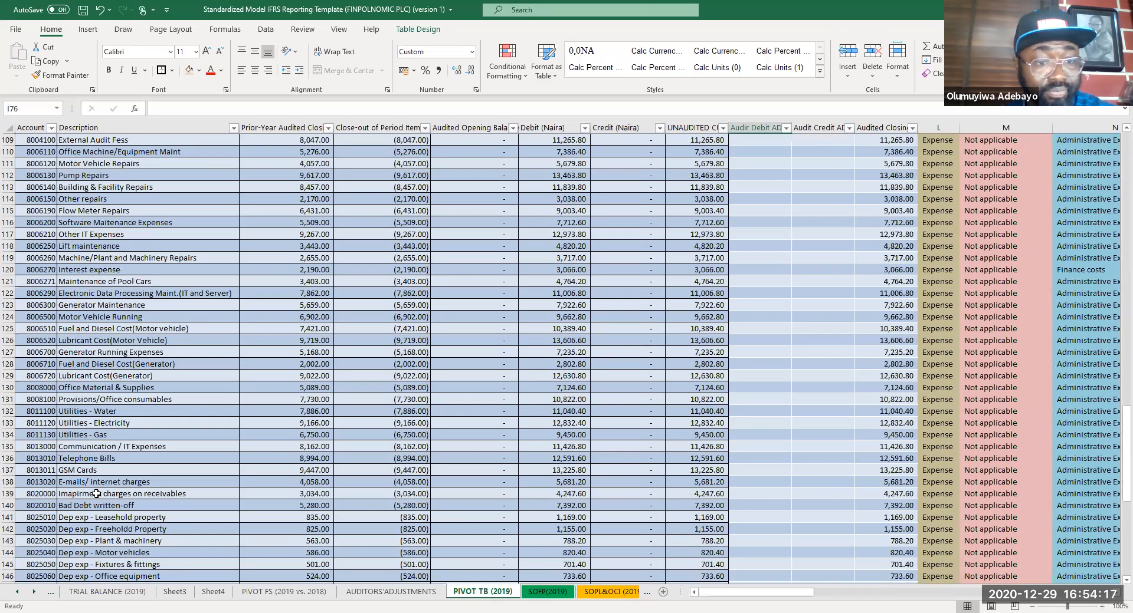
left_click(15, 503)
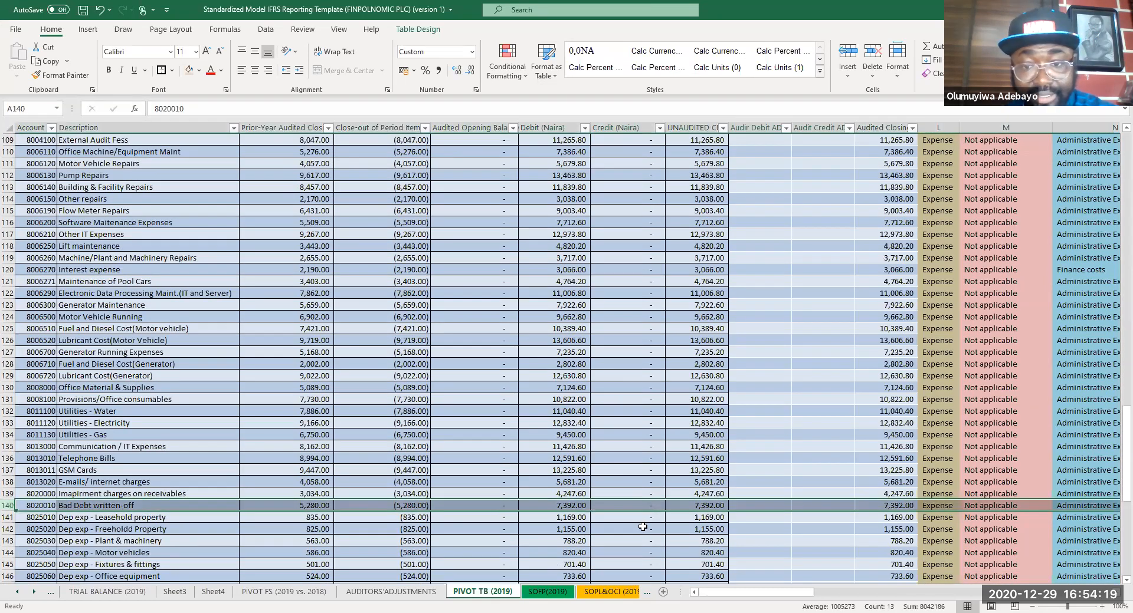
left_click(745, 505)
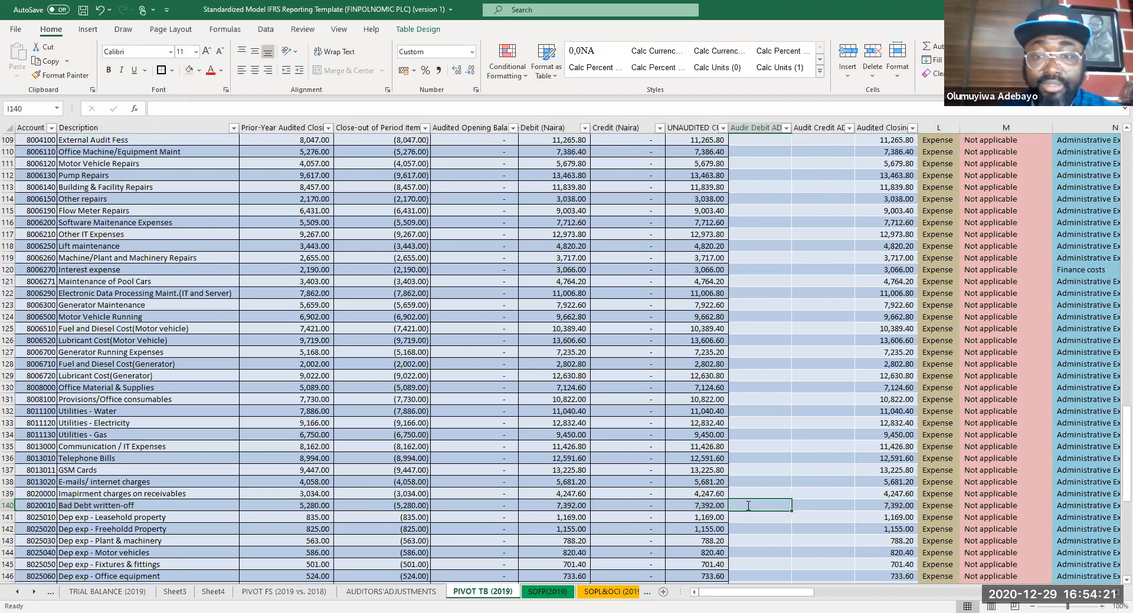
type("=")
left_click(380, 592)
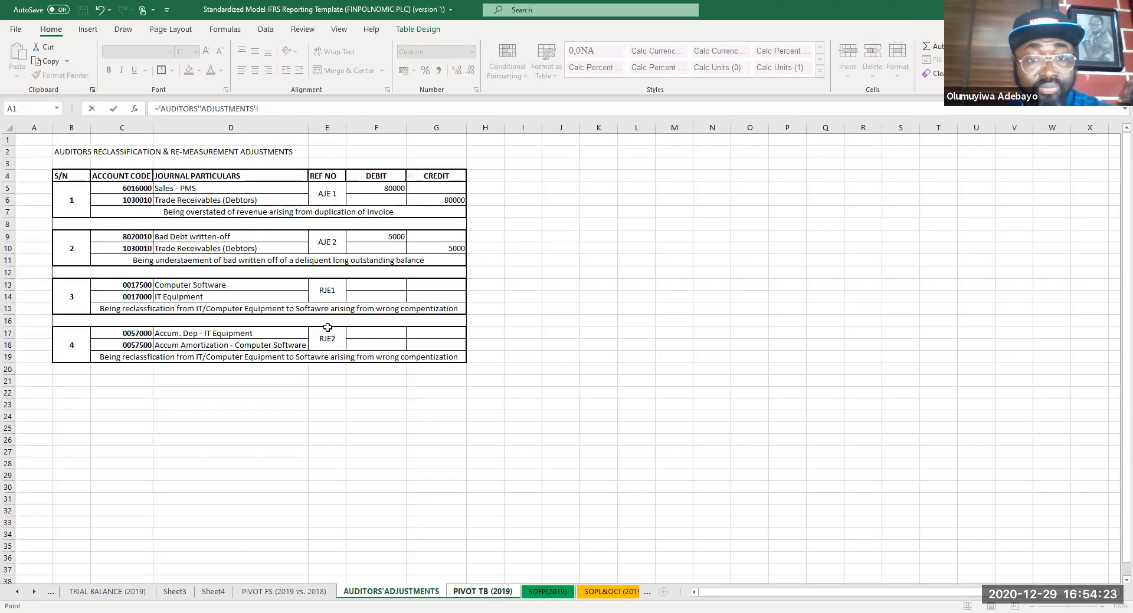
left_click(386, 240)
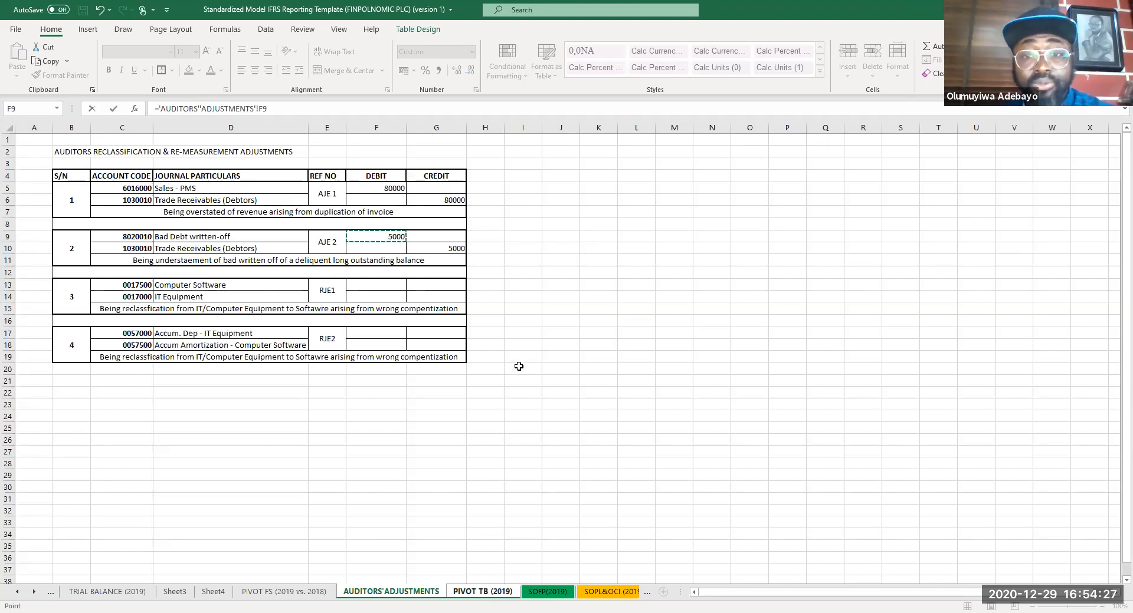
key("Return")
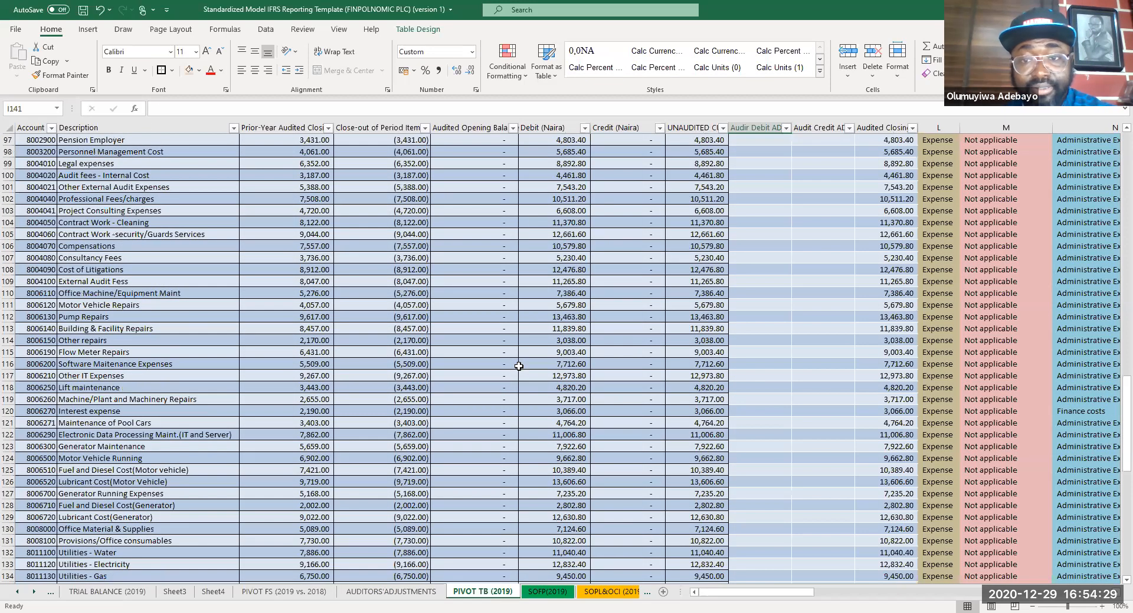
- Extend the Trade Receivables (Debtors) audit credit formula in J40 to add credit cell G10 of AUDITORS'ADJUSTMENTS, and save the workbook
scroll(518, 367, "up", 9)
scroll(855, 355, "up", 5)
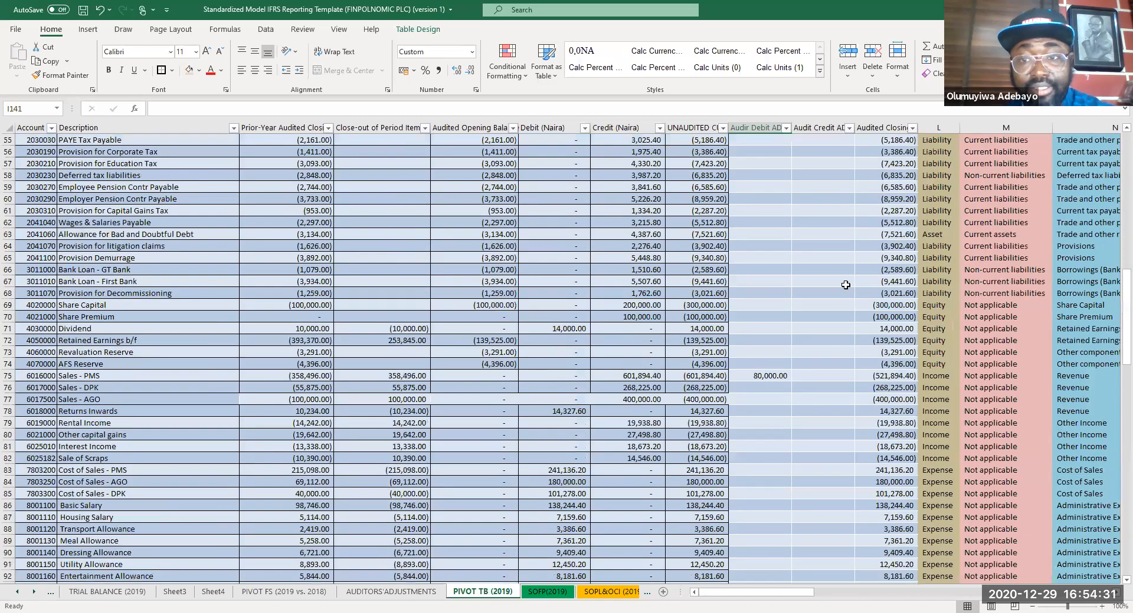
scroll(837, 283, "up", 9)
left_click(837, 283)
left_click(350, 110)
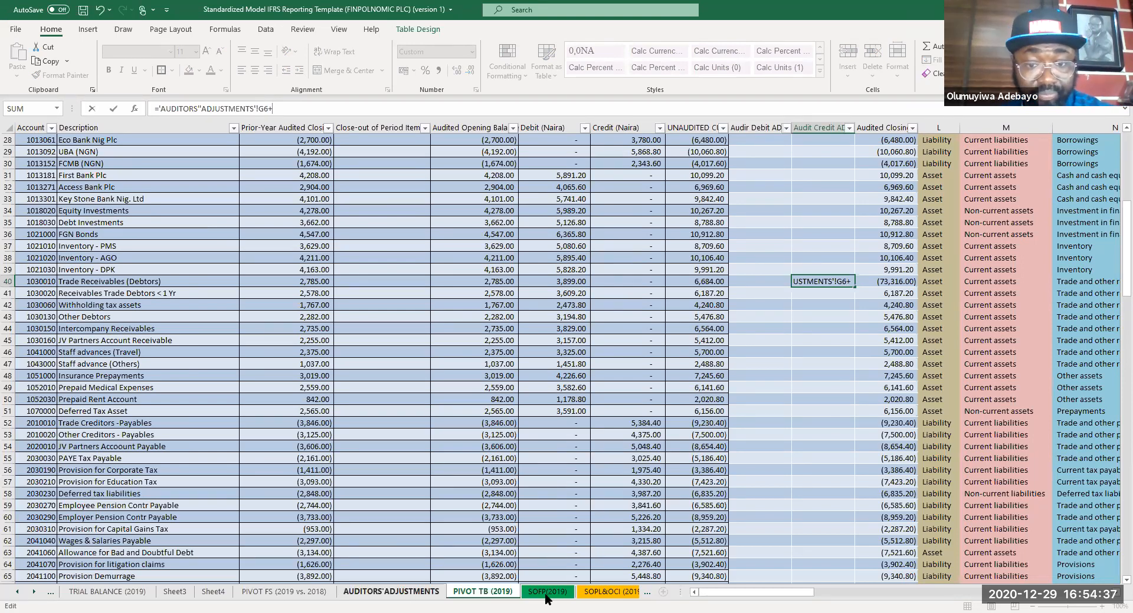
left_click(395, 593)
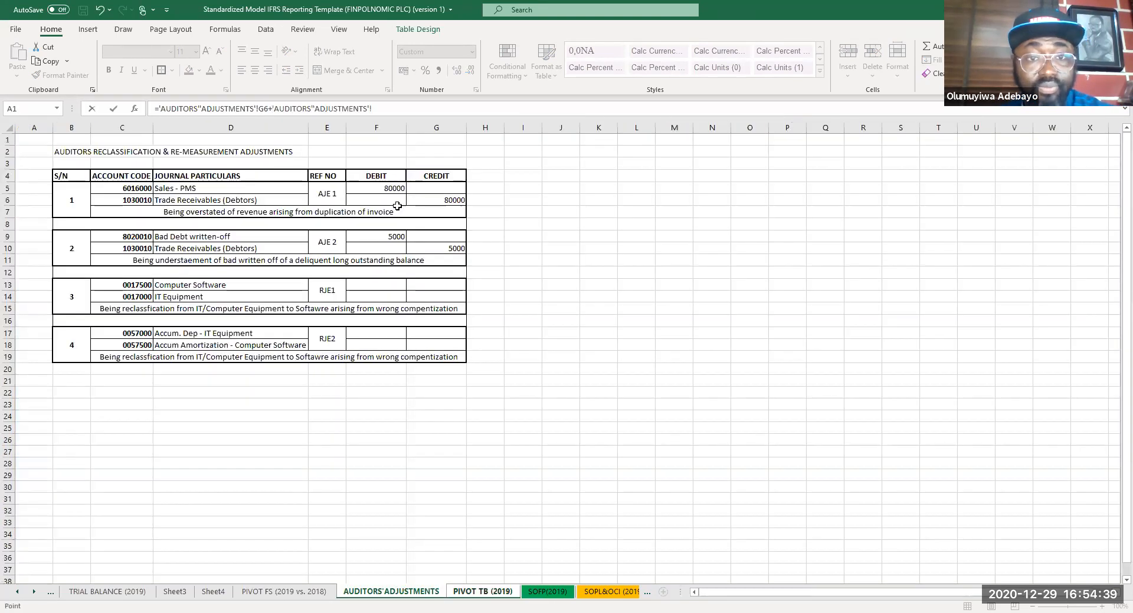
left_click(433, 249)
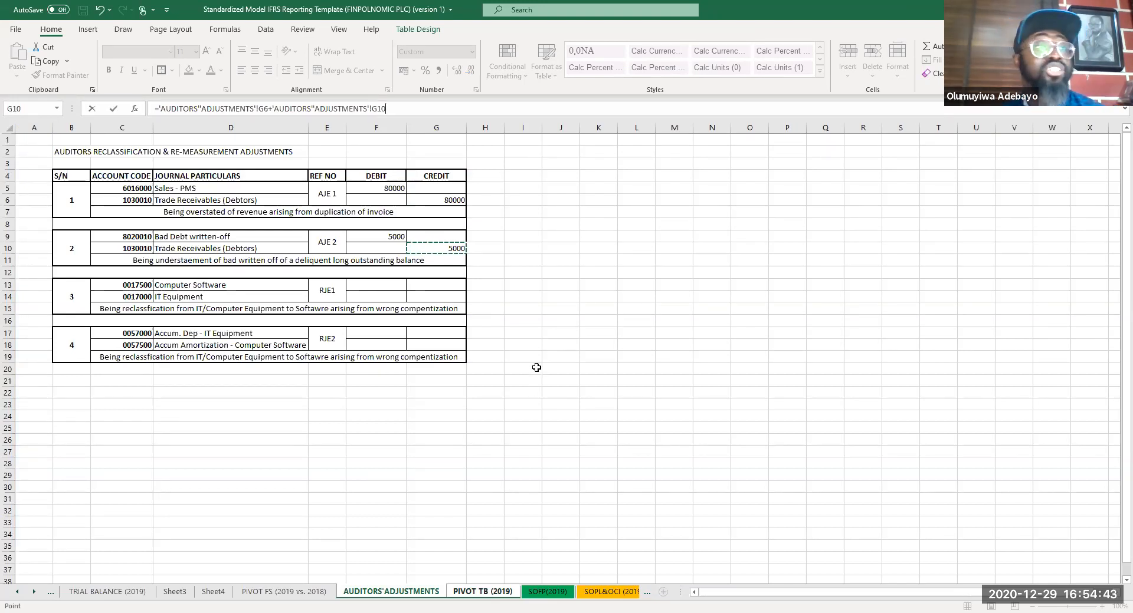
key("Return")
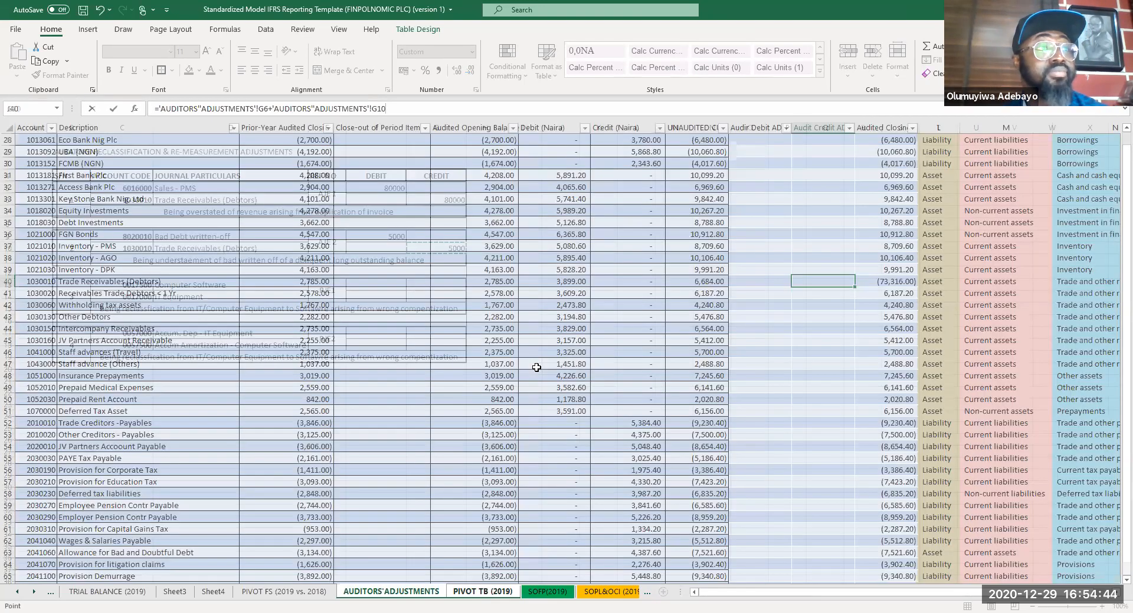
scroll(536, 367, "up", 9)
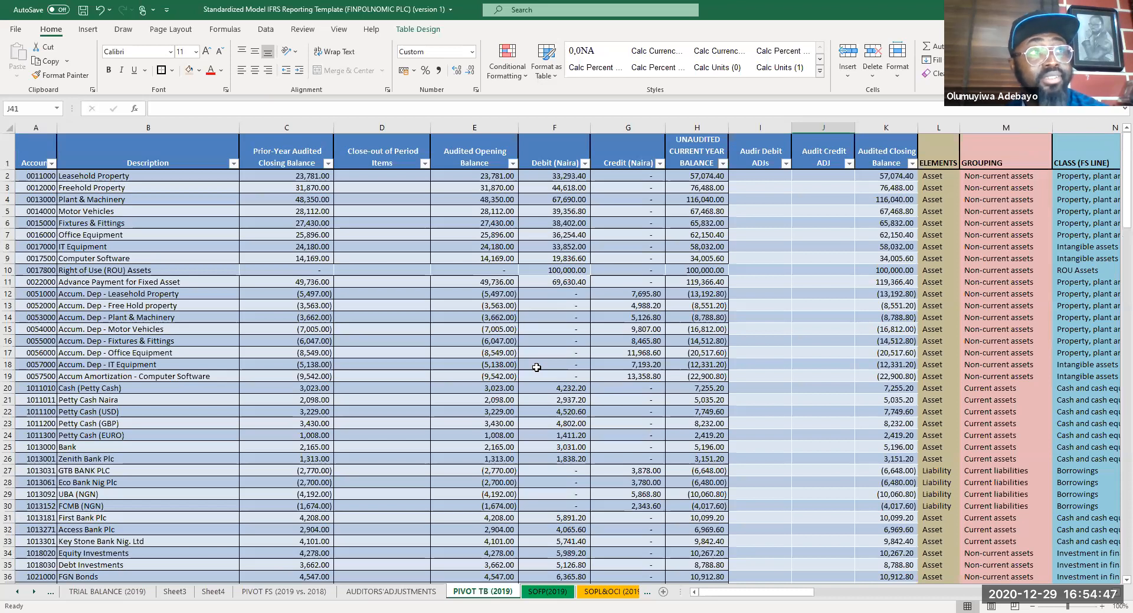
left_click(391, 342)
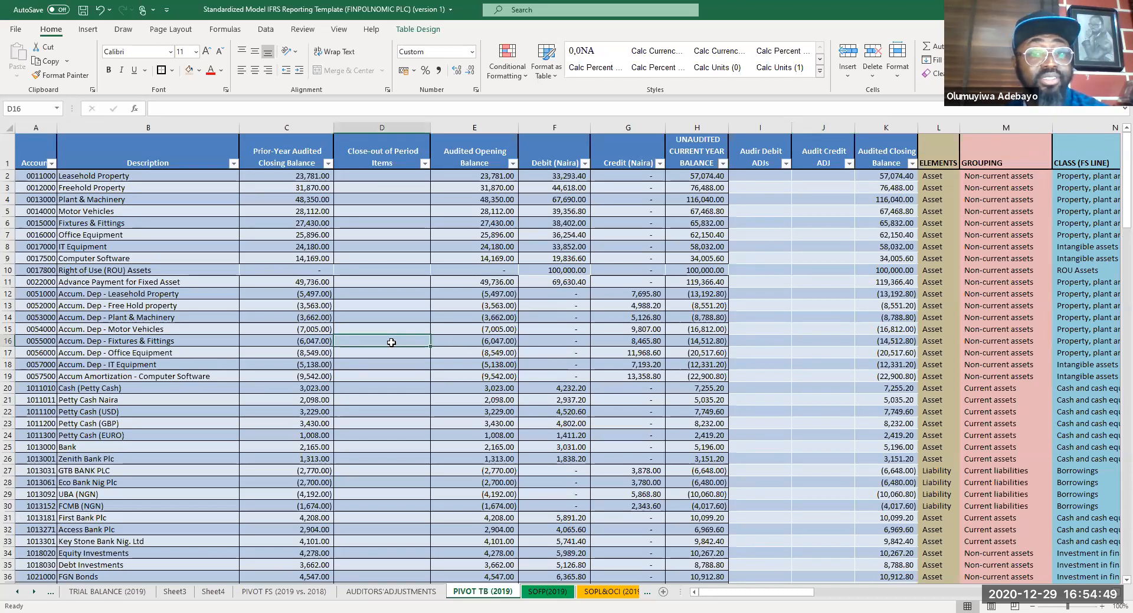
key("ctrl+s")
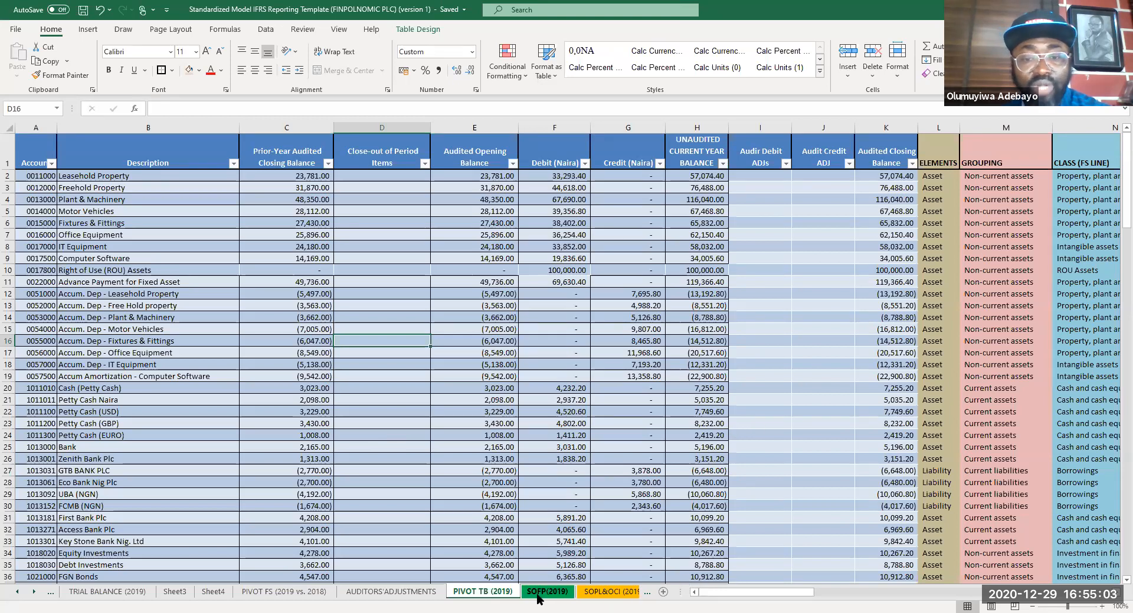
- Copy the 2019 Revenue figure in I10 of SOPL&OCI (2019) and paste it as a value into Q10
left_click(614, 593)
left_click(472, 592)
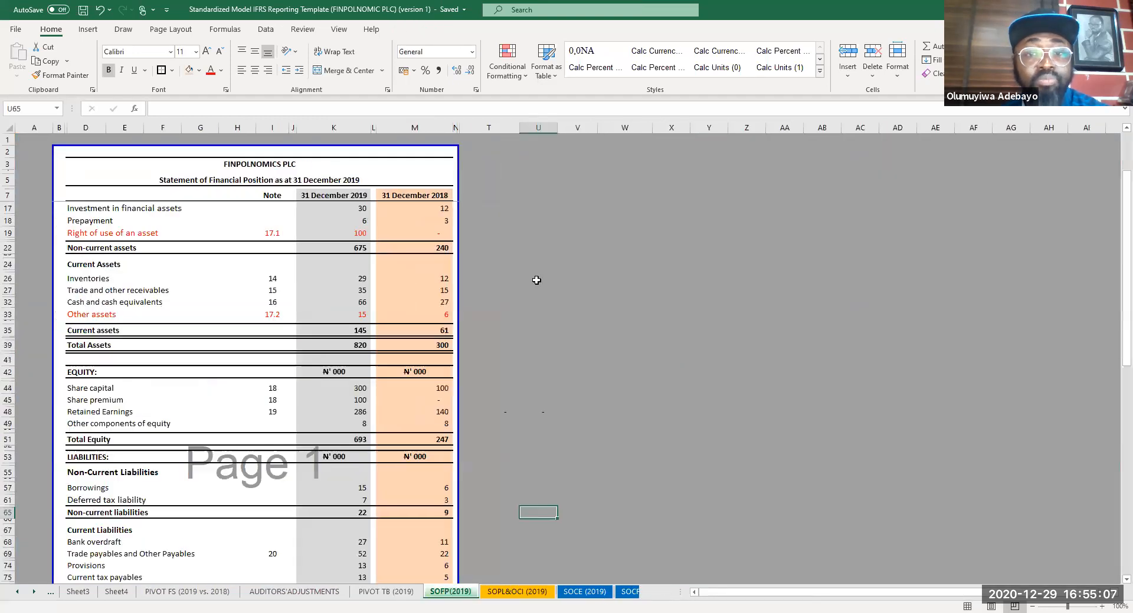
left_click(487, 594)
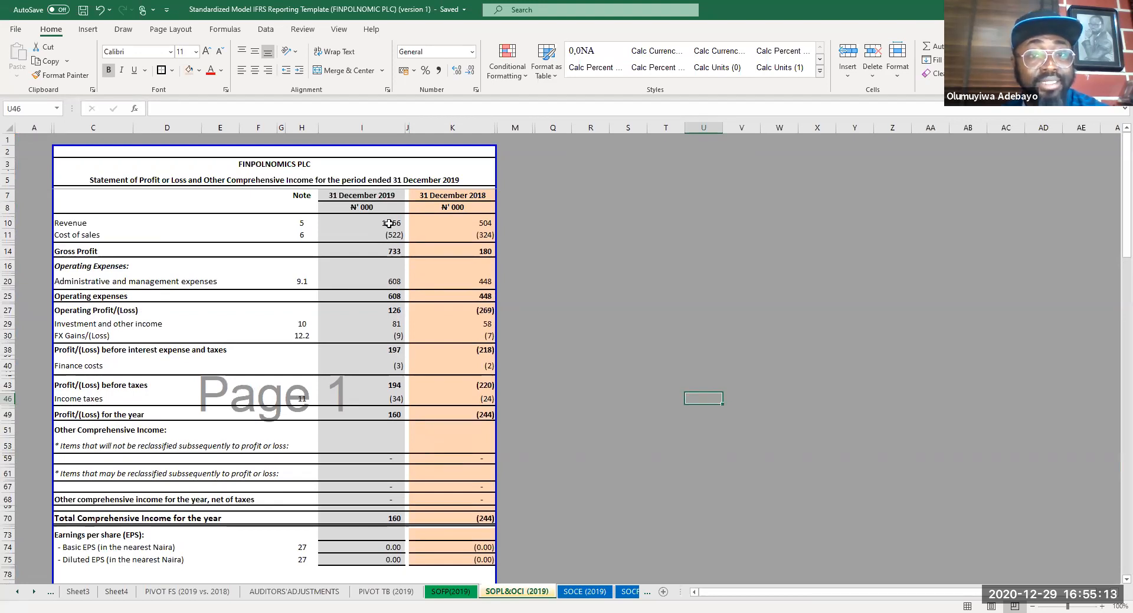
left_click(389, 224)
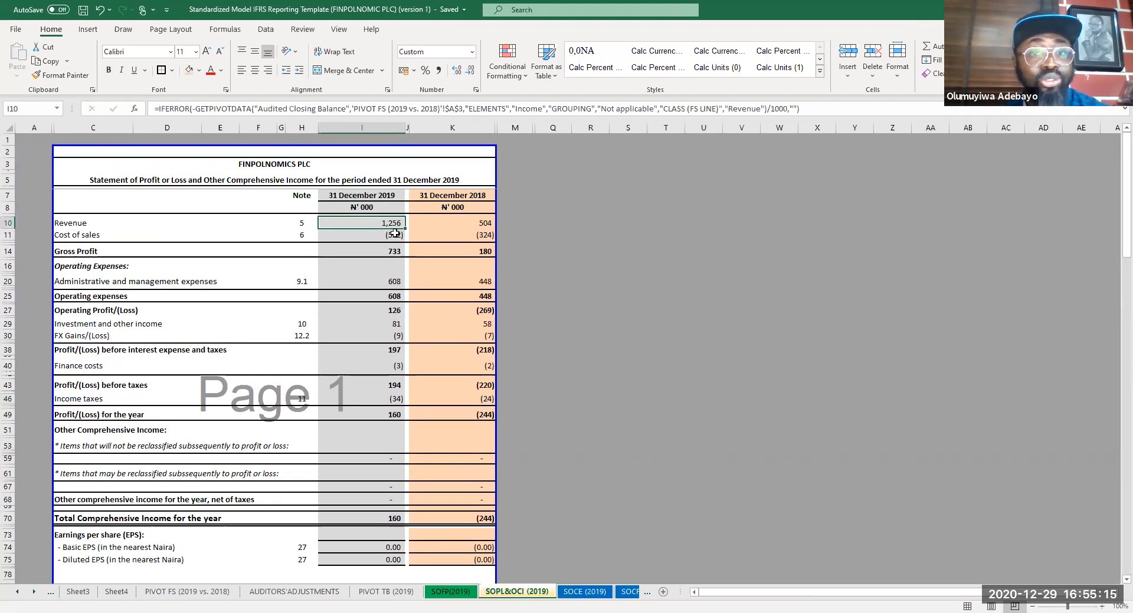
key("ctrl+c")
left_click(562, 222)
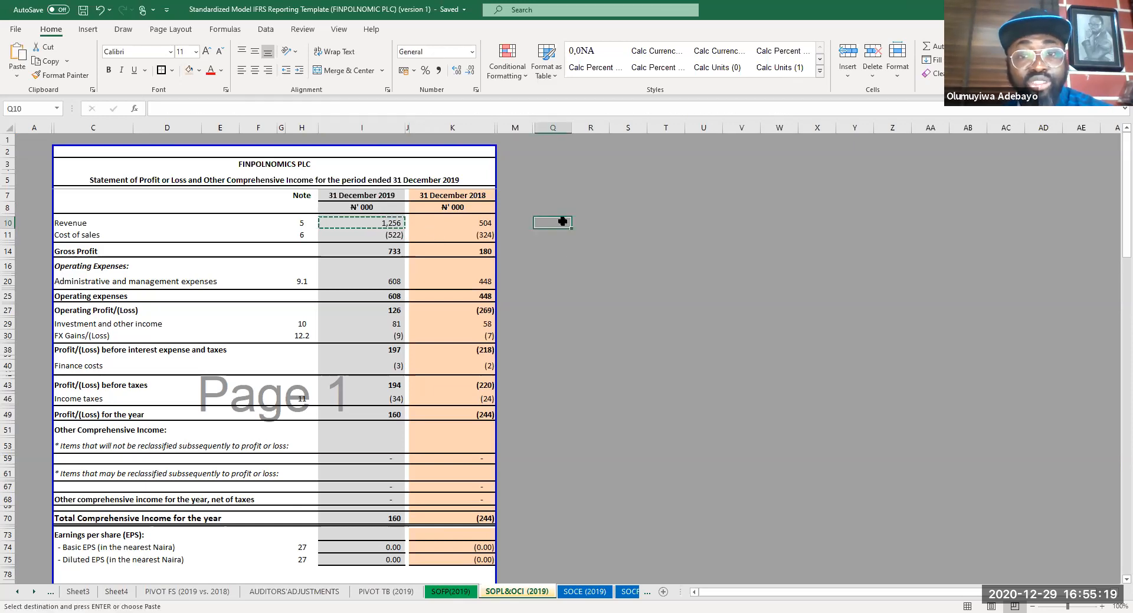
right_click(564, 225)
key("v")
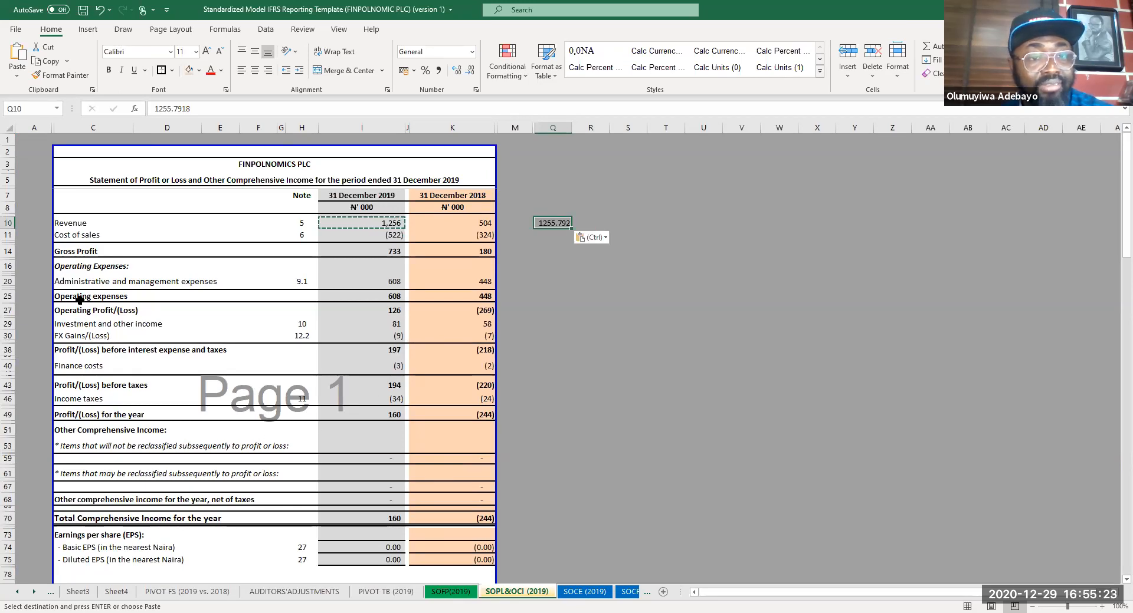
- Copy the 2019 Administrative and management expenses figure in I20 and paste it as a value into Q20
left_click(389, 282)
key("ctrl+c")
left_click(547, 282)
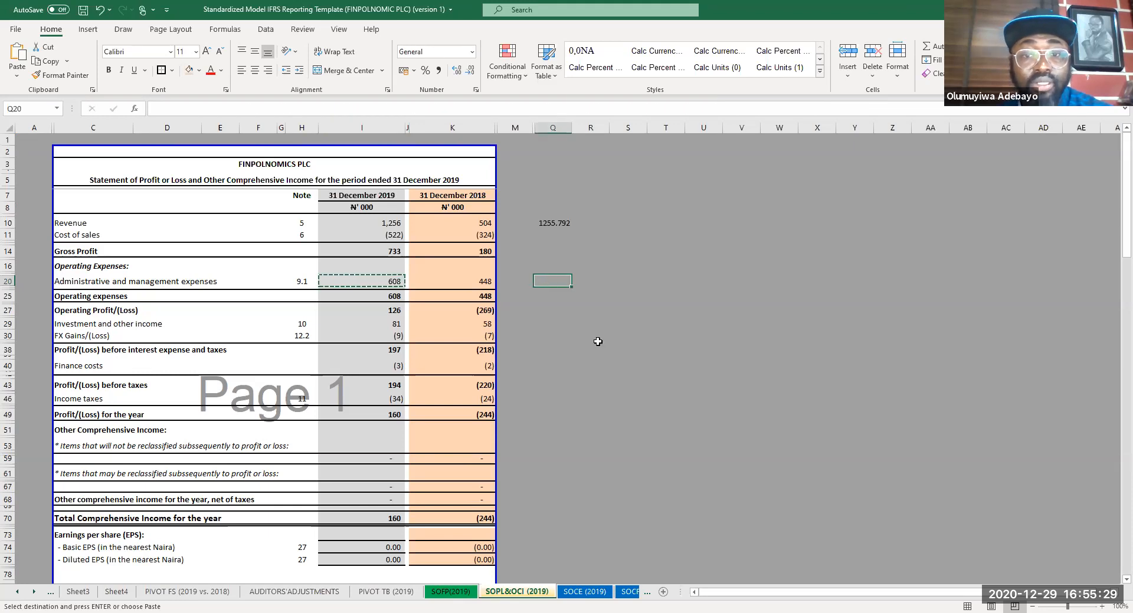
key("ctrl+v")
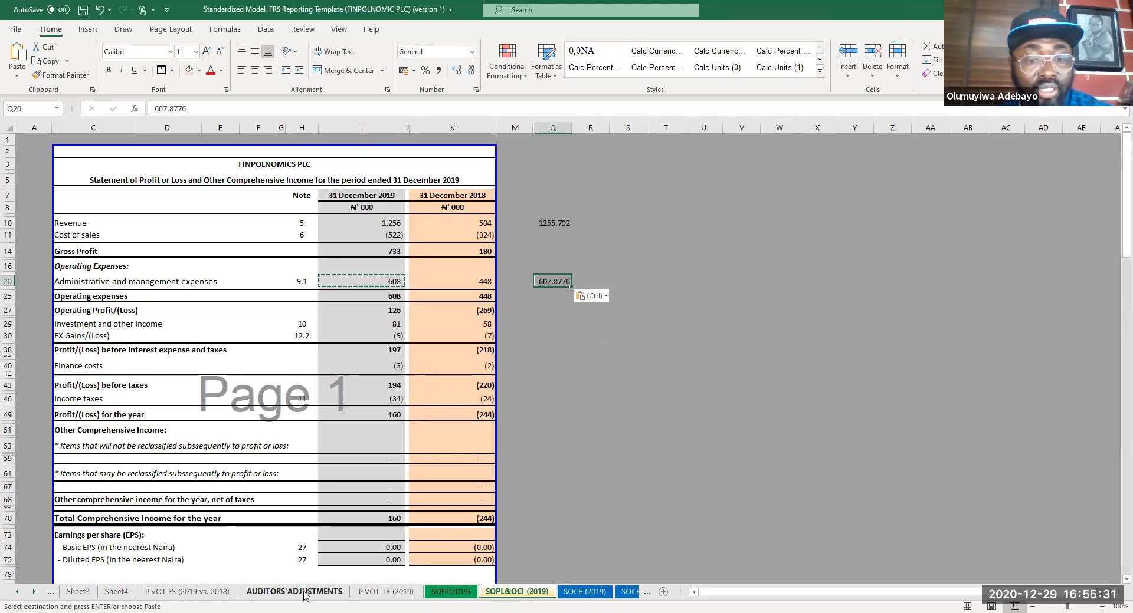
- Copy the 2019 and 2018 Property, plant and equipment figures in row 12 of SOFP(2019) and paste them as values starting at U12
left_click(444, 597)
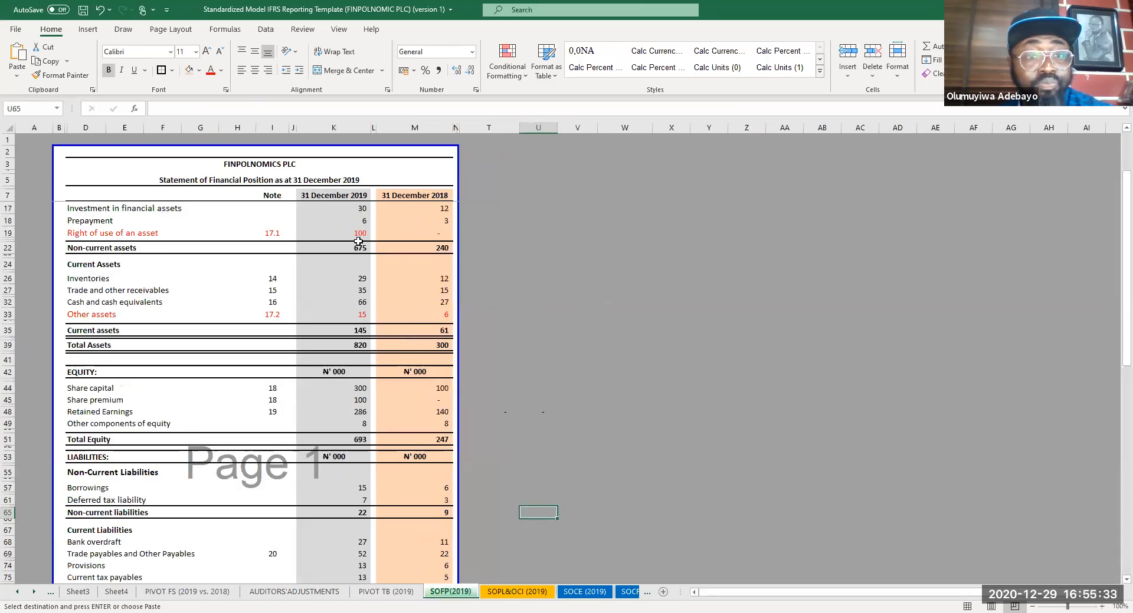
scroll(354, 238, "up", 3)
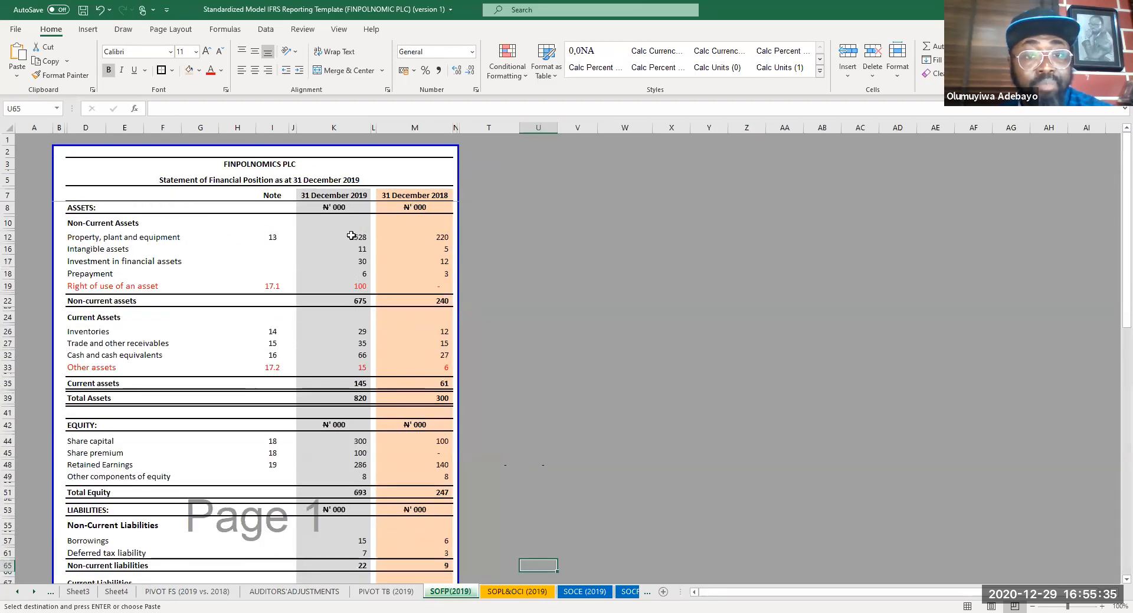
left_click_drag(357, 237, 417, 240)
key("ctrl+c")
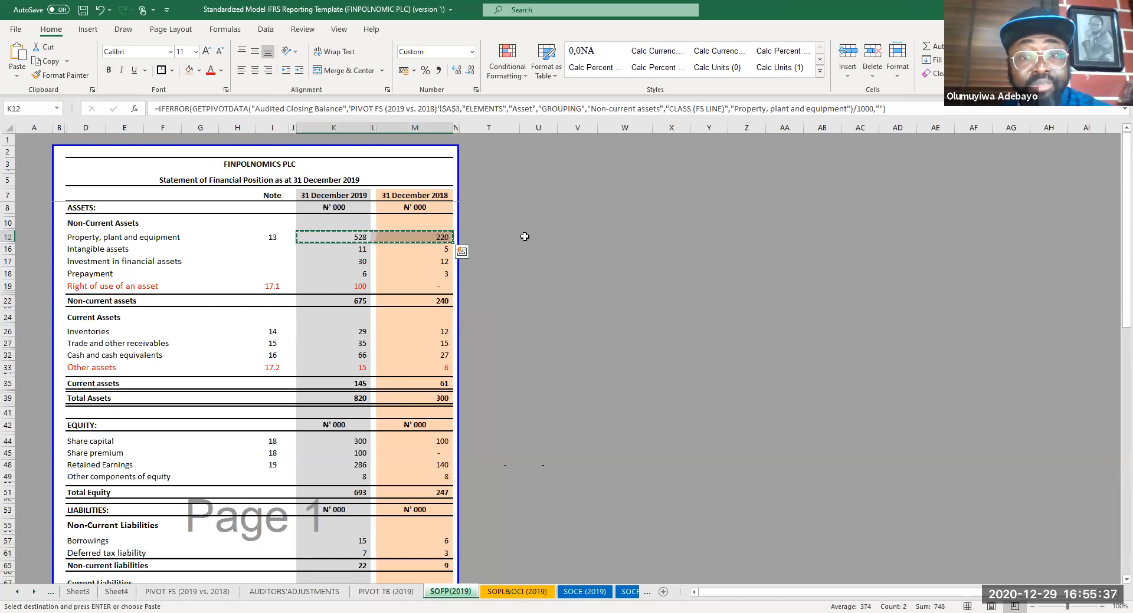
left_click(525, 237)
right_click(527, 237)
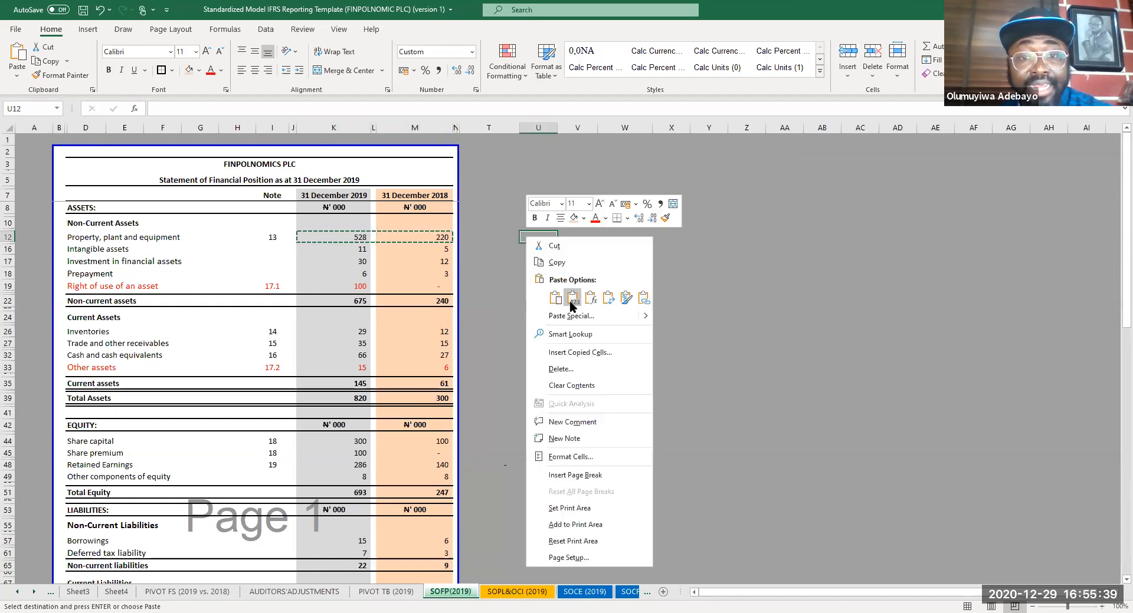
left_click(569, 300)
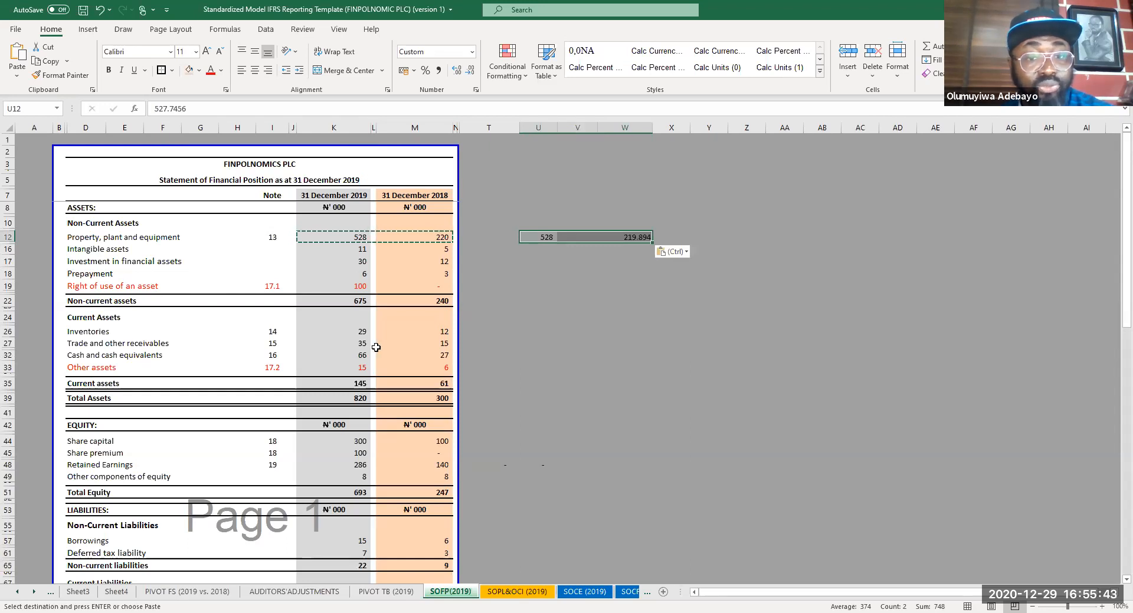
- Copy the 2019 Trade and other receivables figure in K27 and paste it as a value into U27
left_click(355, 341)
key("ctrl+c")
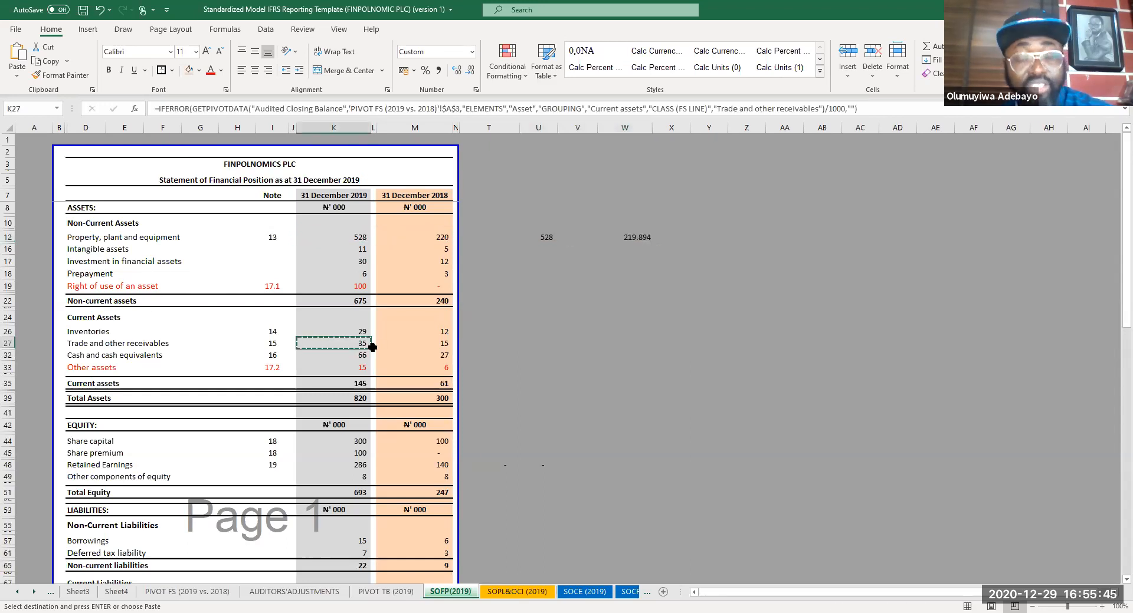
left_click(538, 332)
left_click(541, 341)
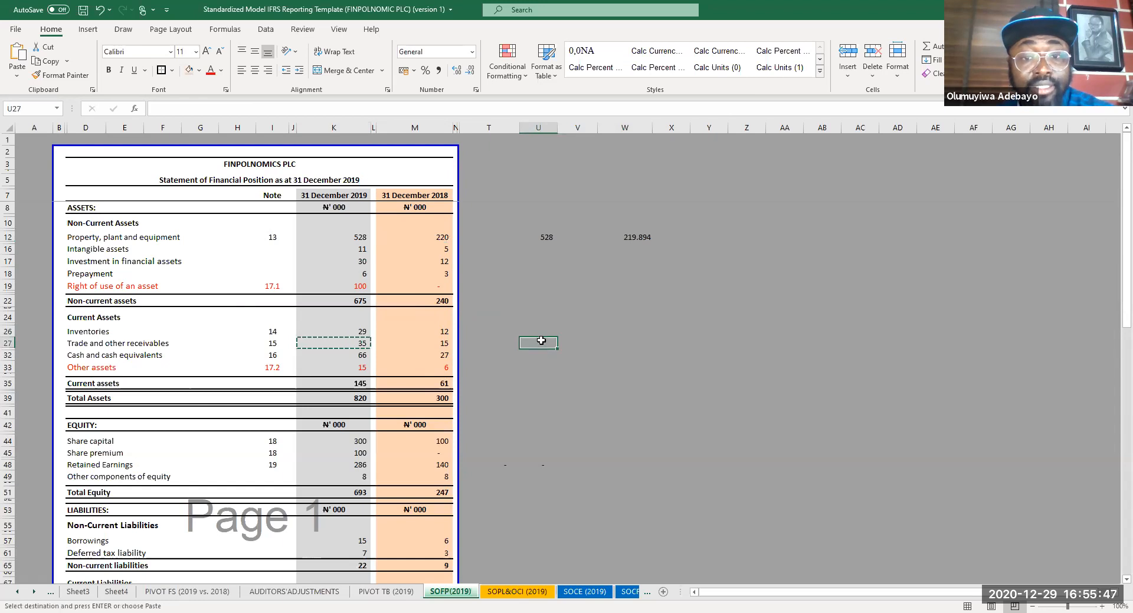
right_click(542, 343)
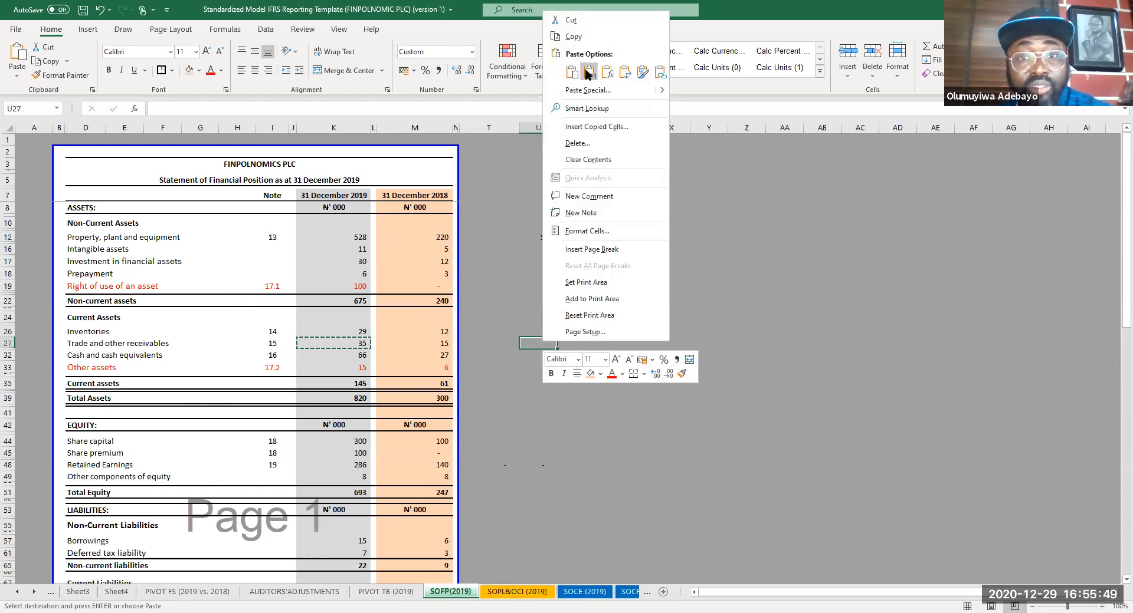
left_click(588, 73)
- Copy the 2019 Retained Earnings figure in K48 and paste it as a value over the formula in U48
scroll(284, 421, "down", 1)
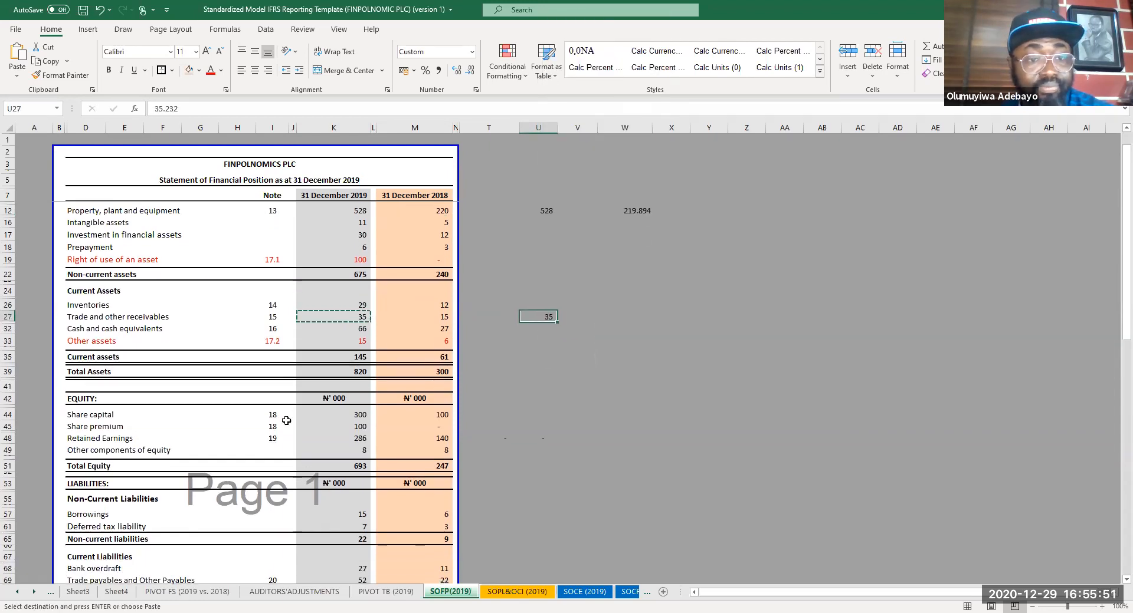
scroll(265, 460, "down", 1)
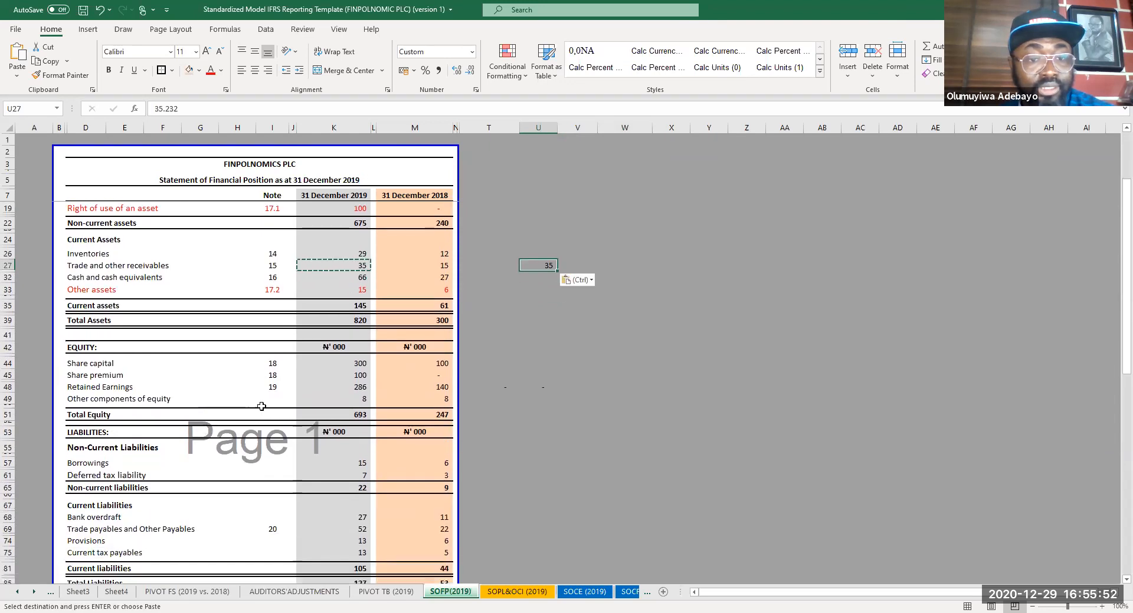
left_click(358, 386)
left_click_drag(358, 386, 387, 387)
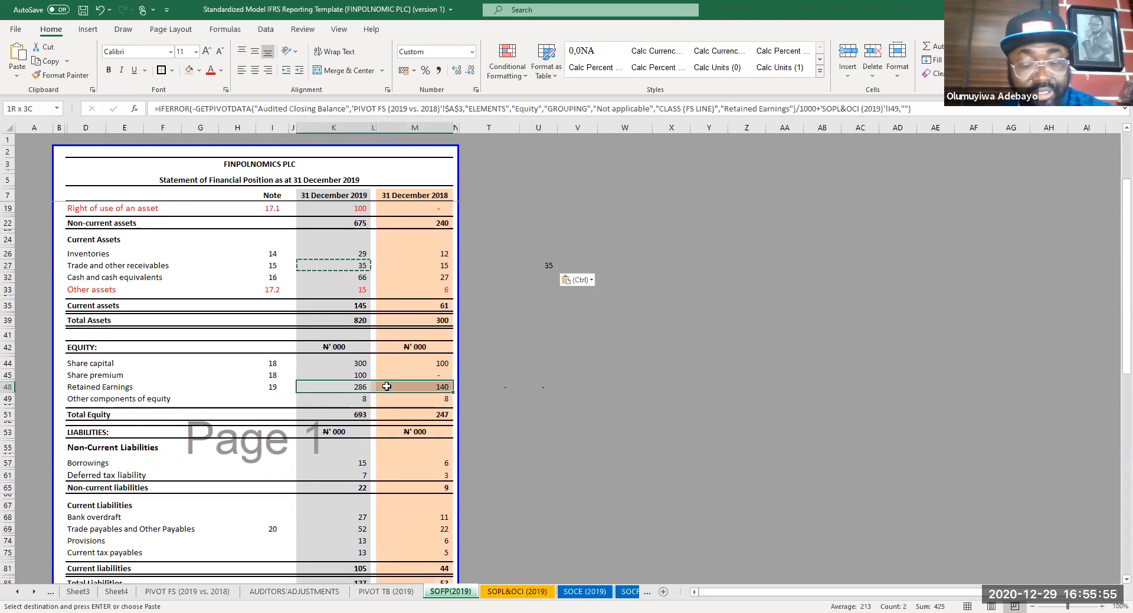
left_click(342, 389)
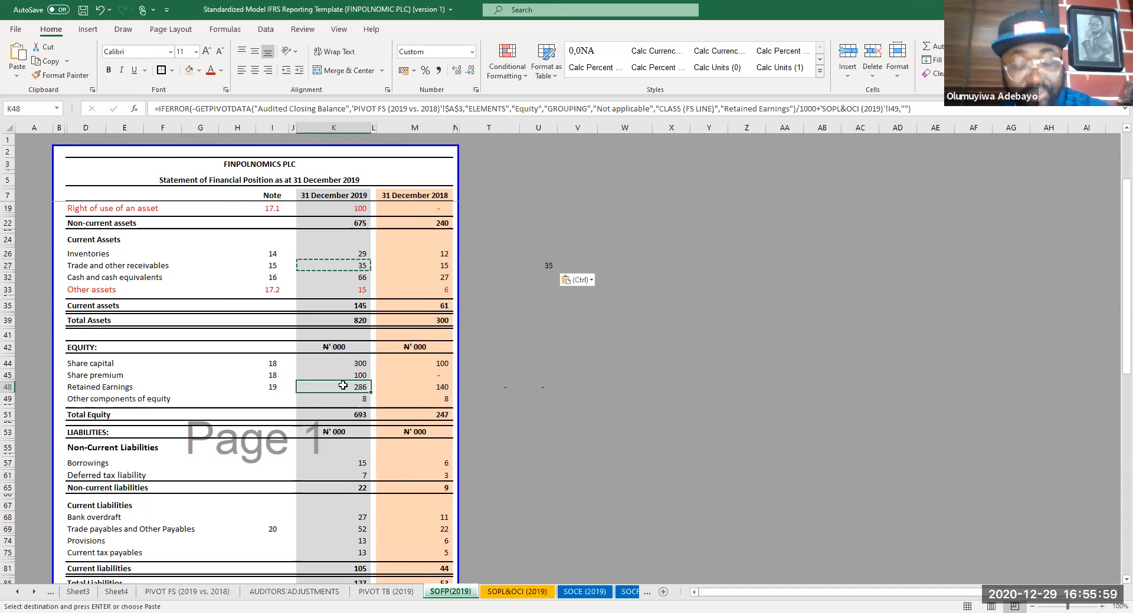
key("ctrl+c")
left_click(539, 387)
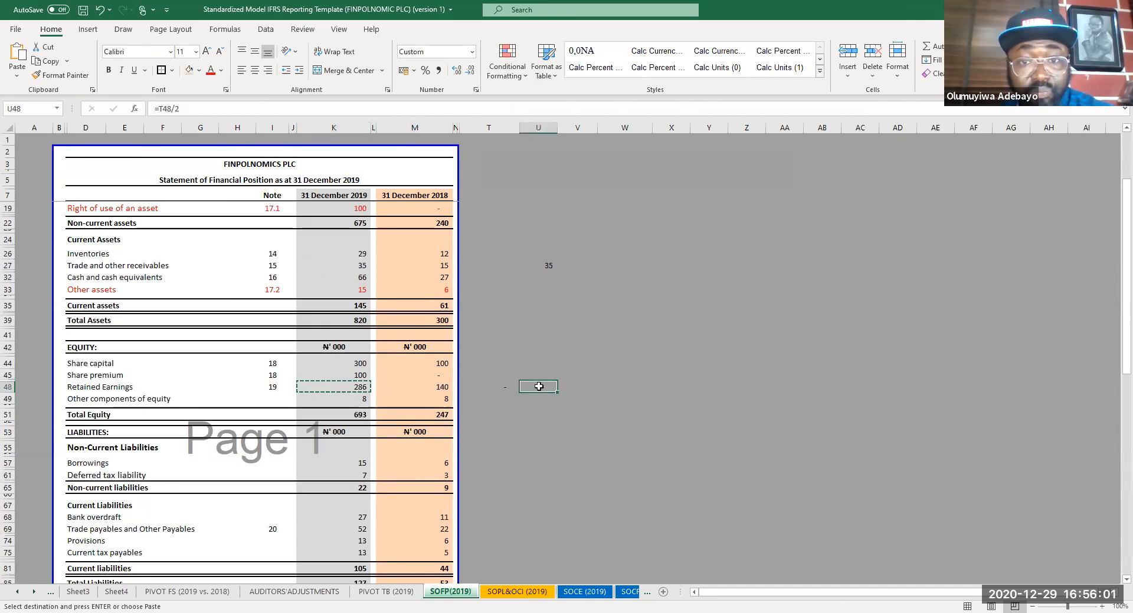
right_click(541, 388)
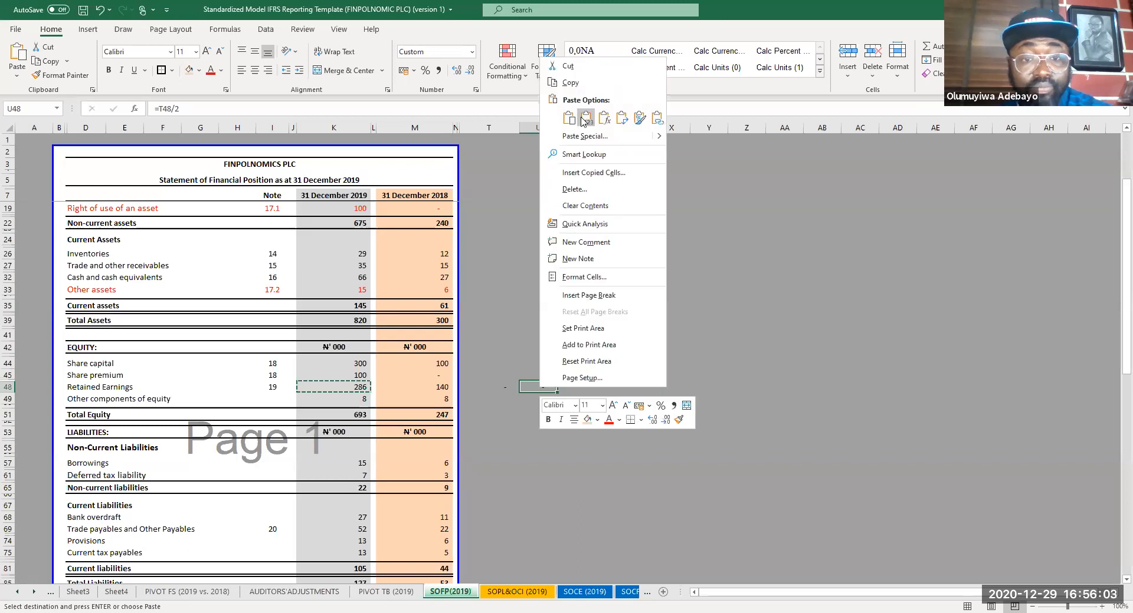
key("v")
scroll(422, 429, "down", 1)
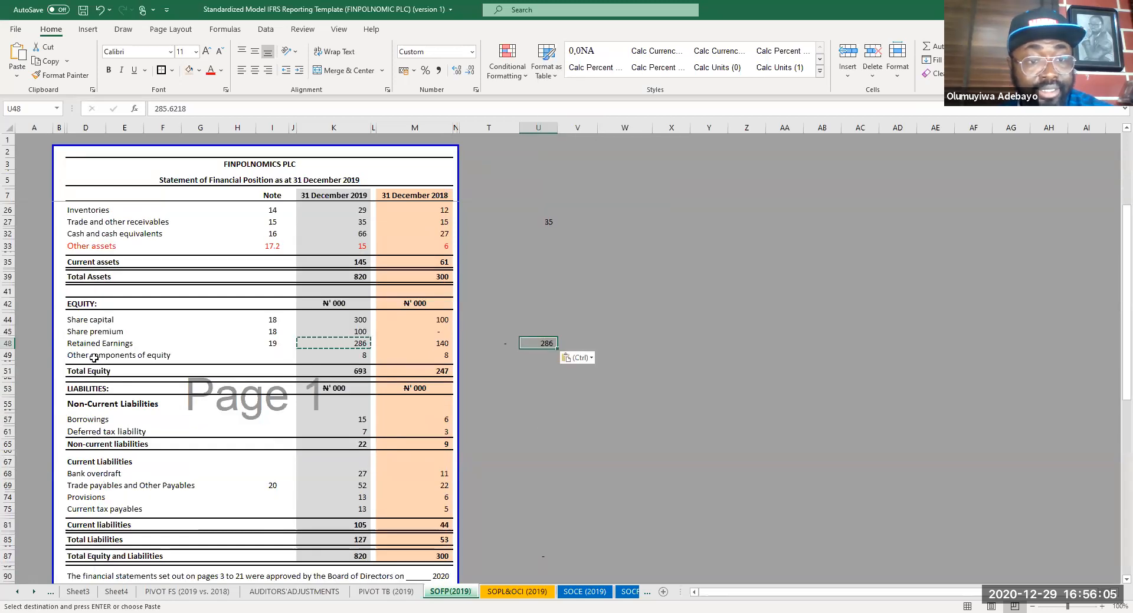
- Save the workbook with the pasted comparison values beside the Statement of Financial Position
left_click(343, 222)
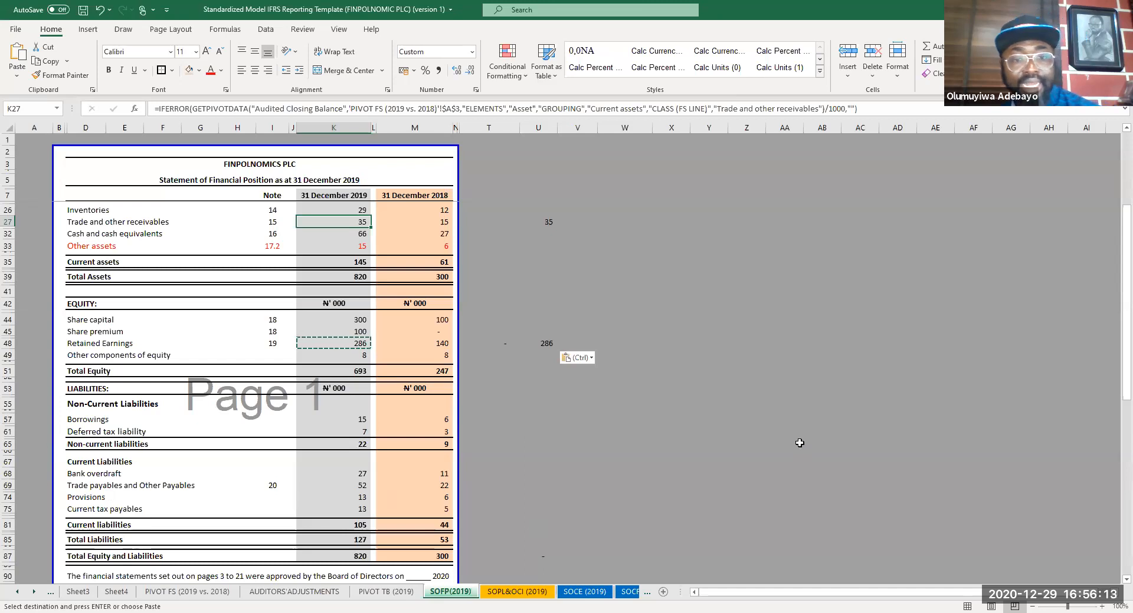
scroll(800, 444, "up", 6)
left_click(692, 456)
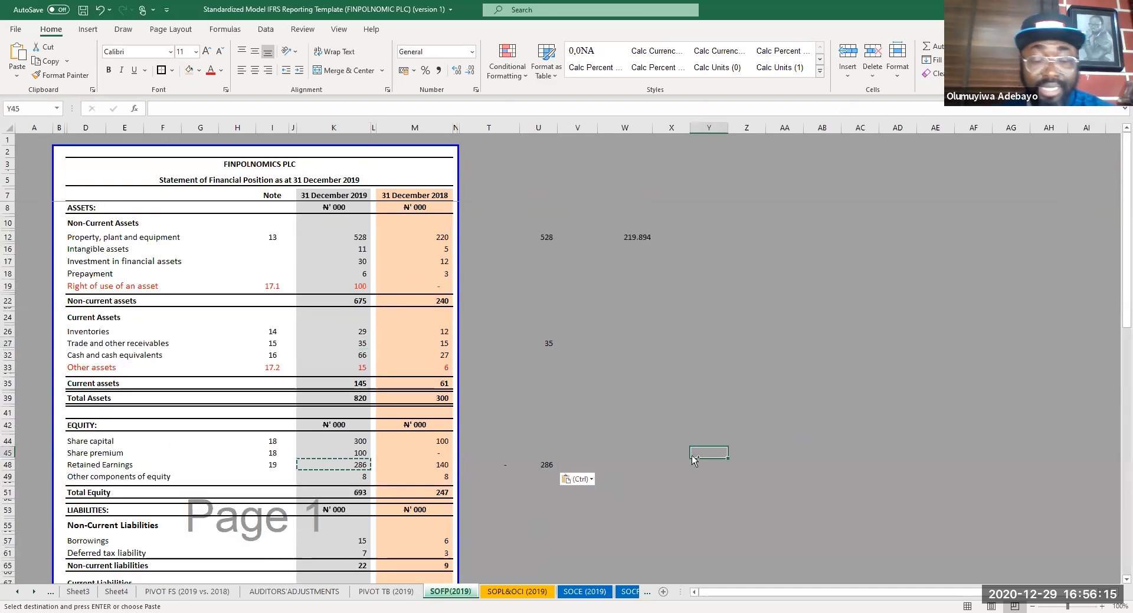
key("ctrl+s")
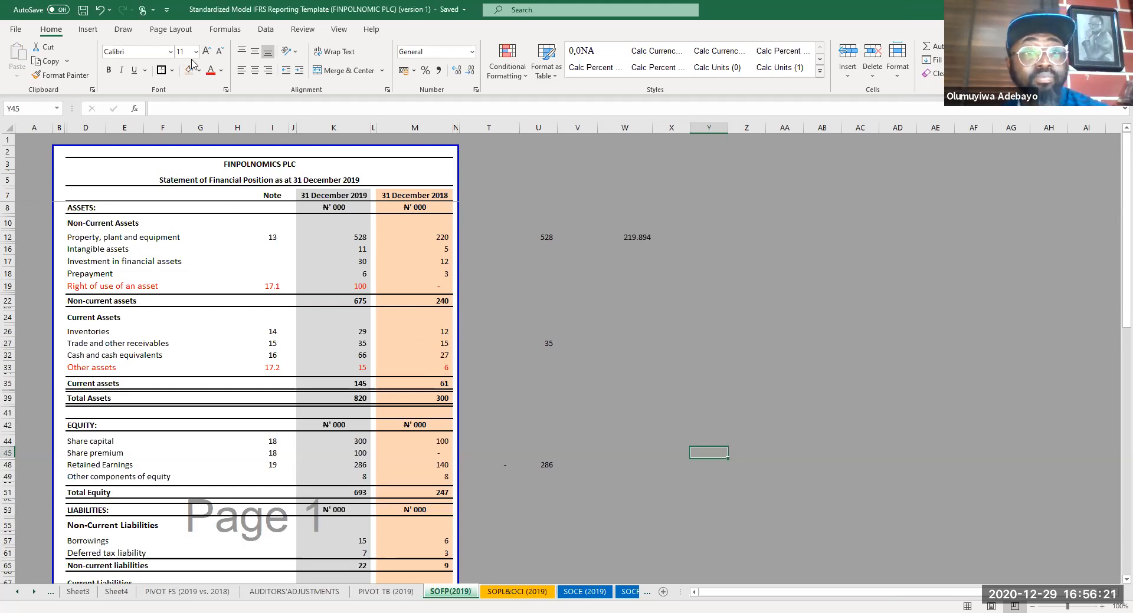
- Refresh all data connections and pivots, and review the updated figures in the Statement of Financial Position
left_click(265, 30)
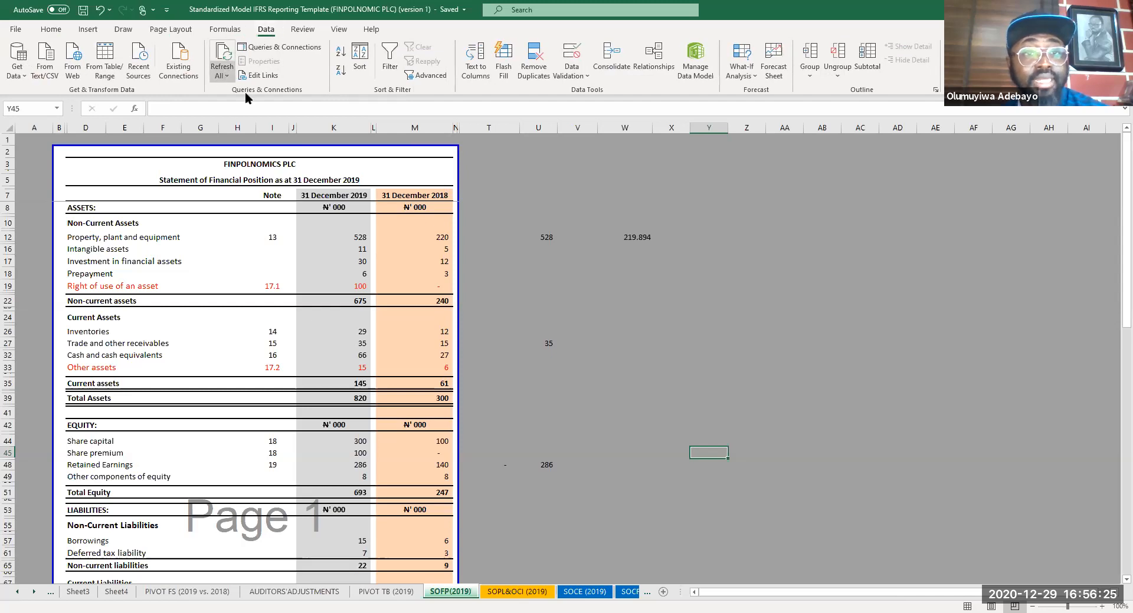
left_click(223, 75)
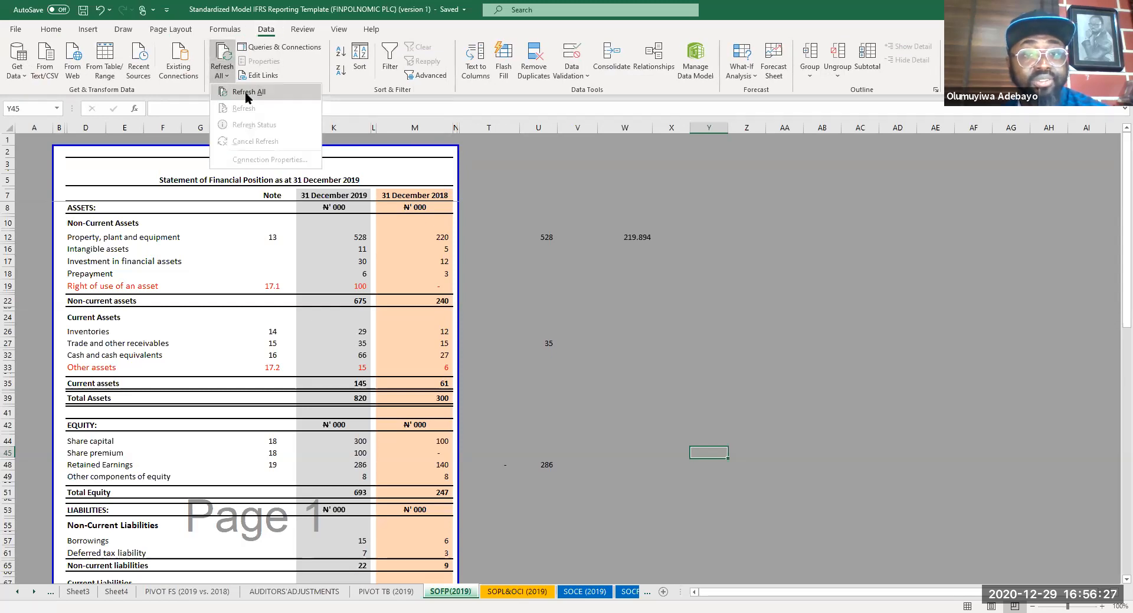
left_click(245, 91)
left_click(650, 326)
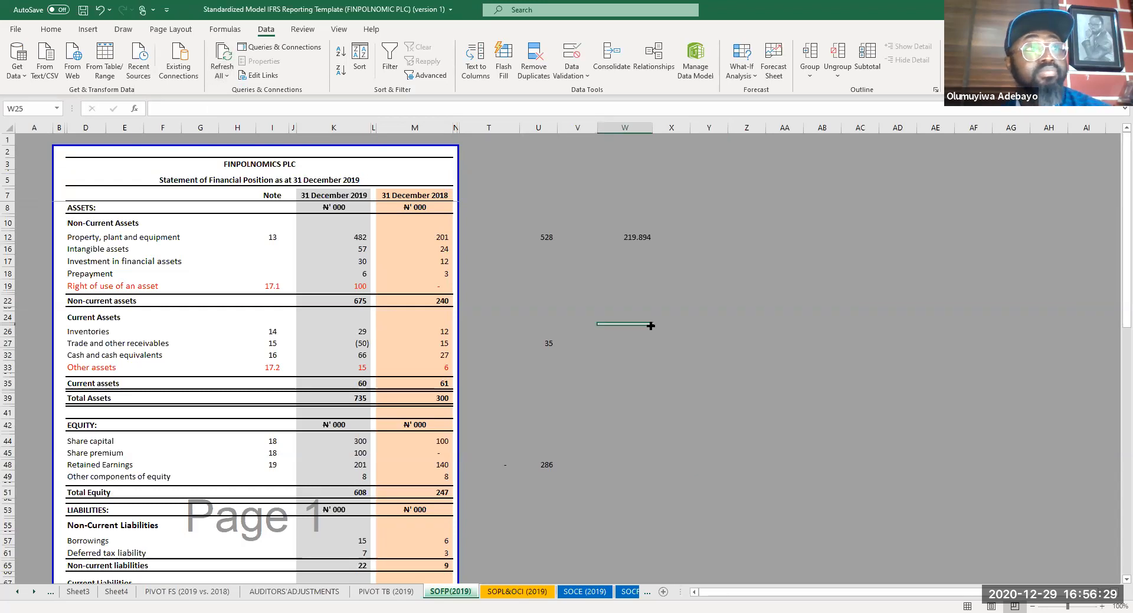
scroll(650, 326, "down", 2)
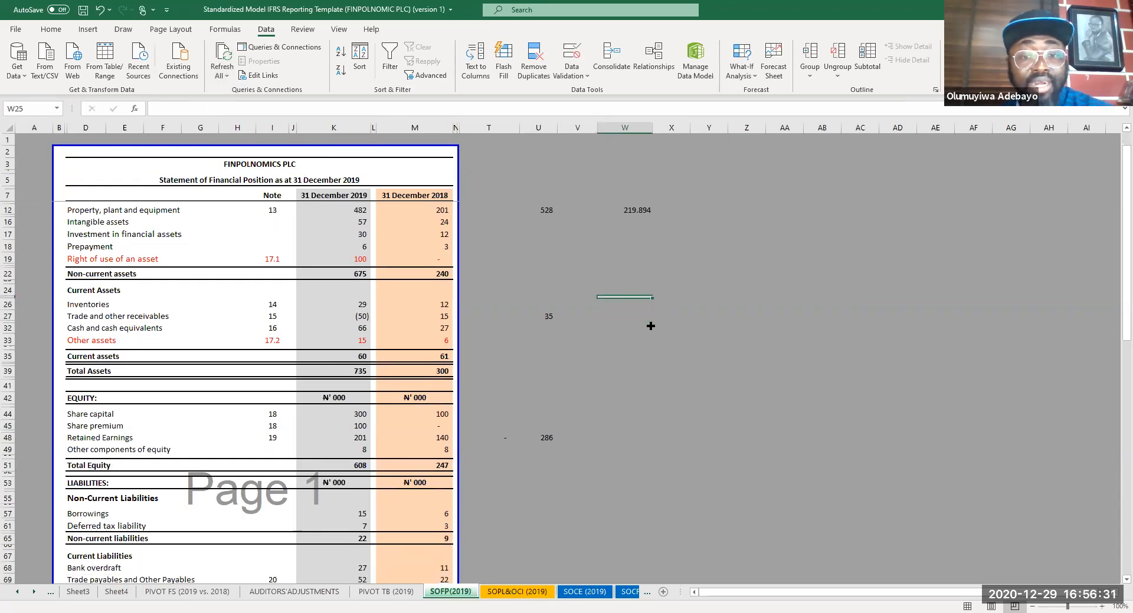
scroll(650, 326, "down", 3)
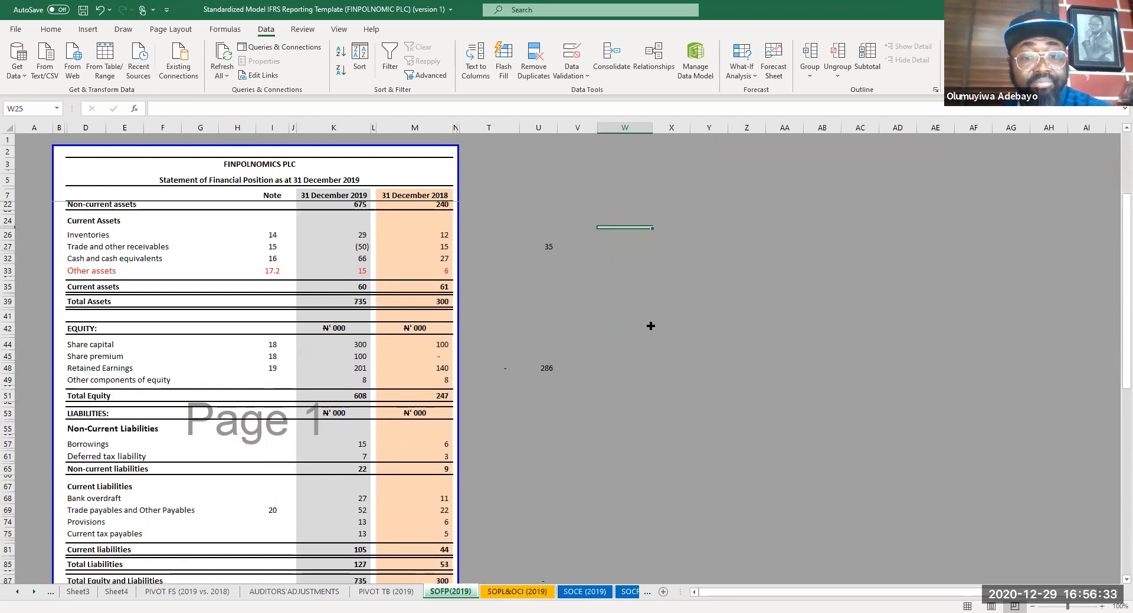
scroll(650, 325, "up", 2)
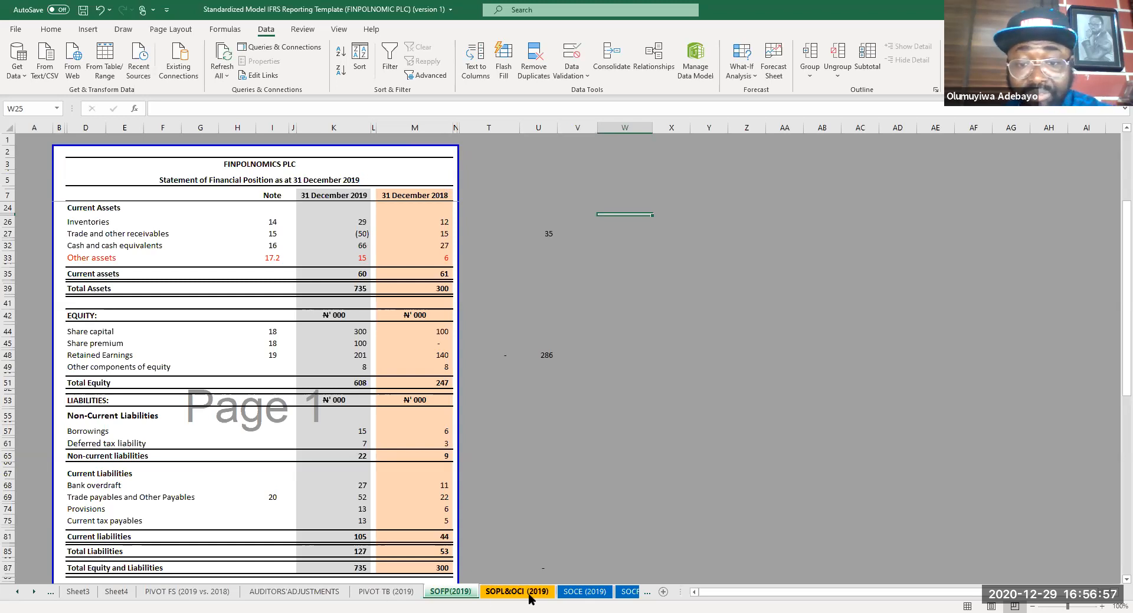
- Set the Sales - PMS debit of AJE 1 in AUDITORS'ADJUSTMENTS to 20000
left_click(294, 592)
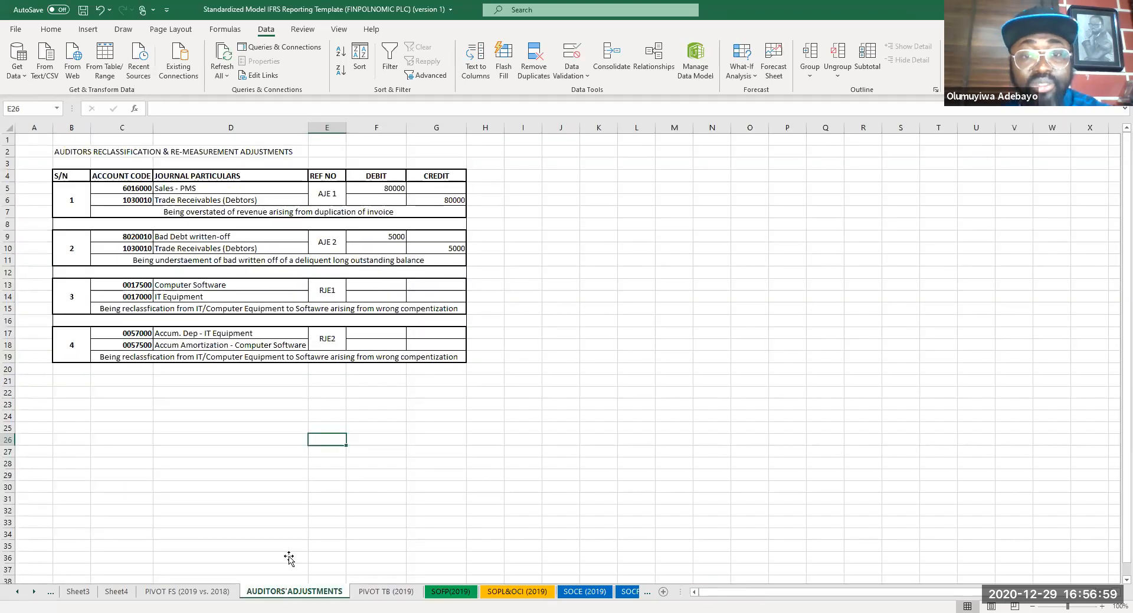
left_click(381, 188)
type("2")
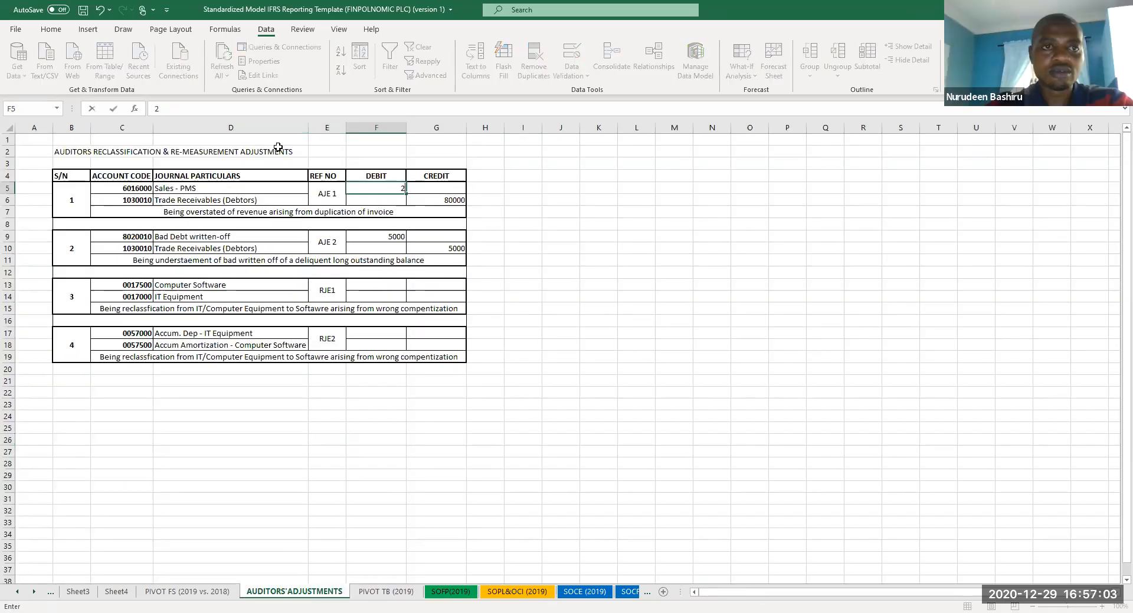
key("Return")
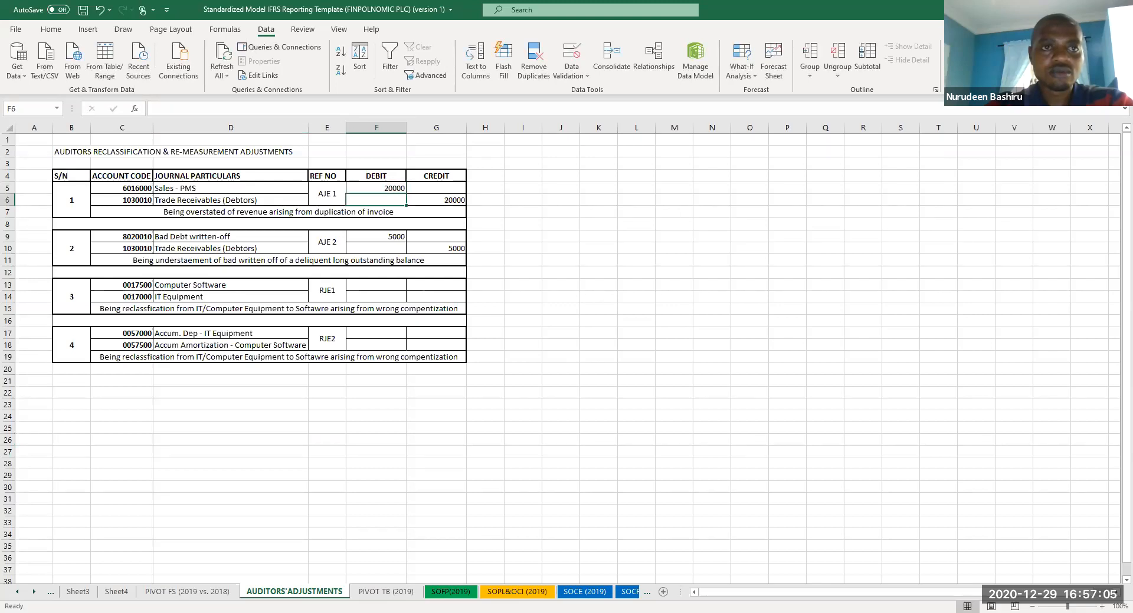
- Refresh the workbook's pivots from SOFP(2019) after the AJE 1 change and review the asset and equity figures
left_click(169, 593)
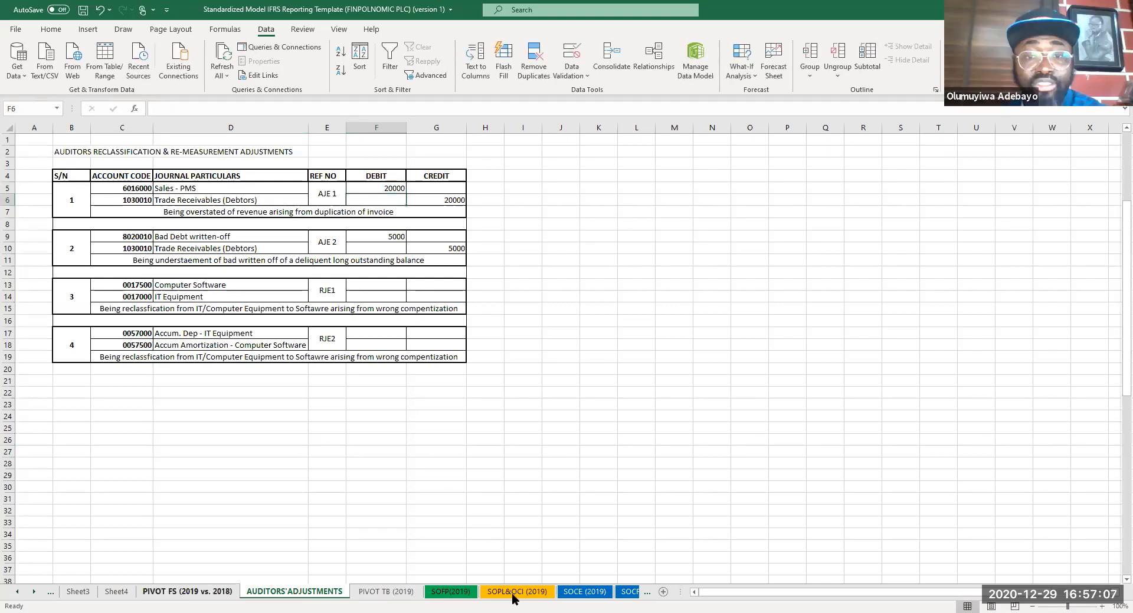
left_click(450, 592)
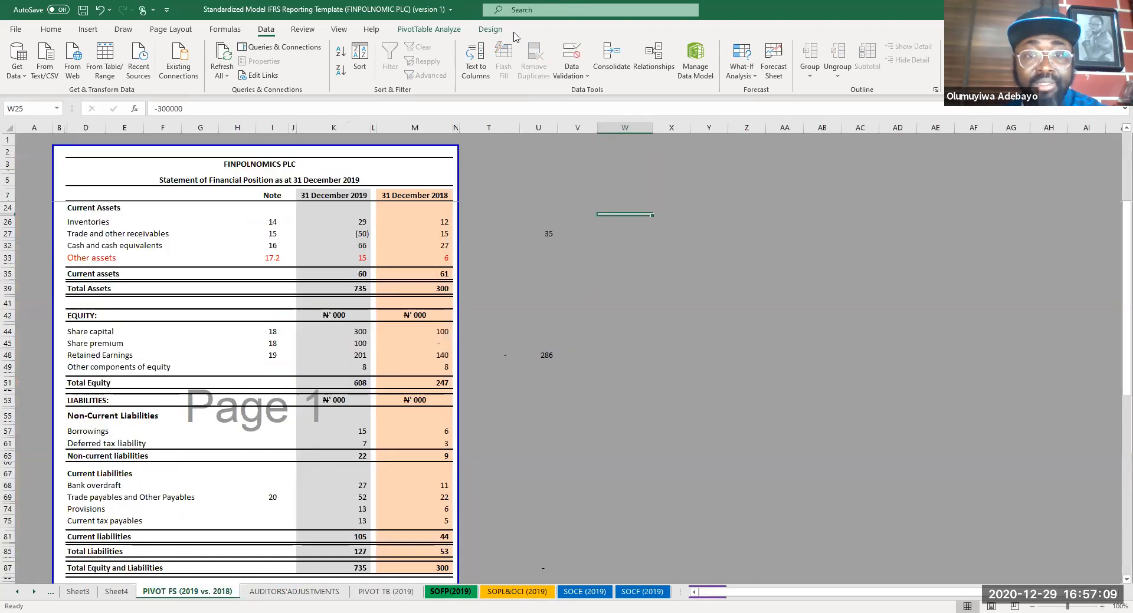
left_click(222, 57)
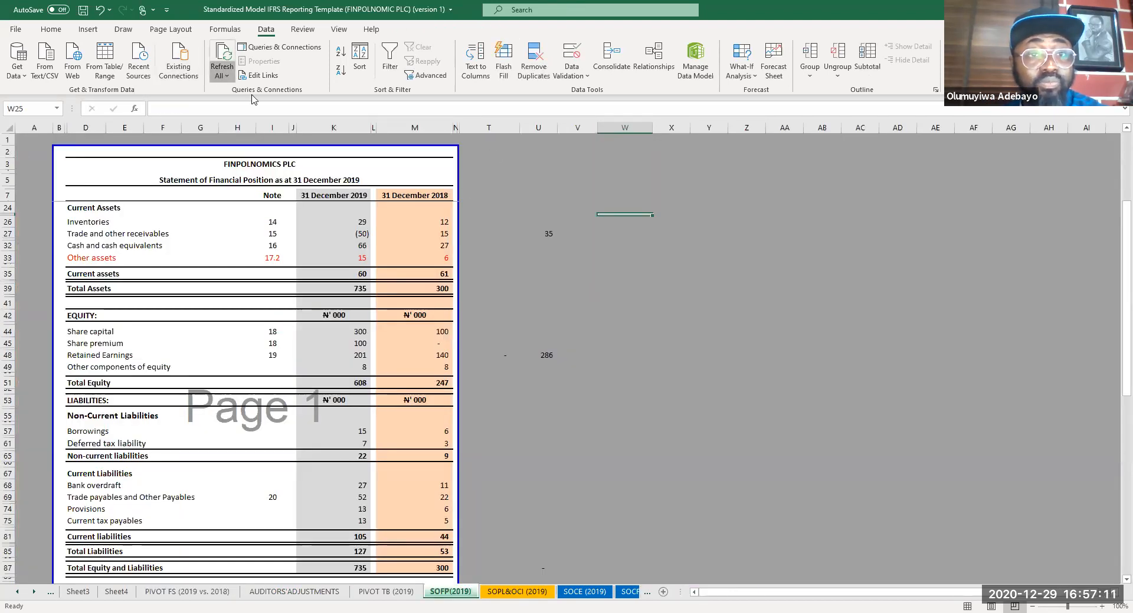
left_click(575, 276)
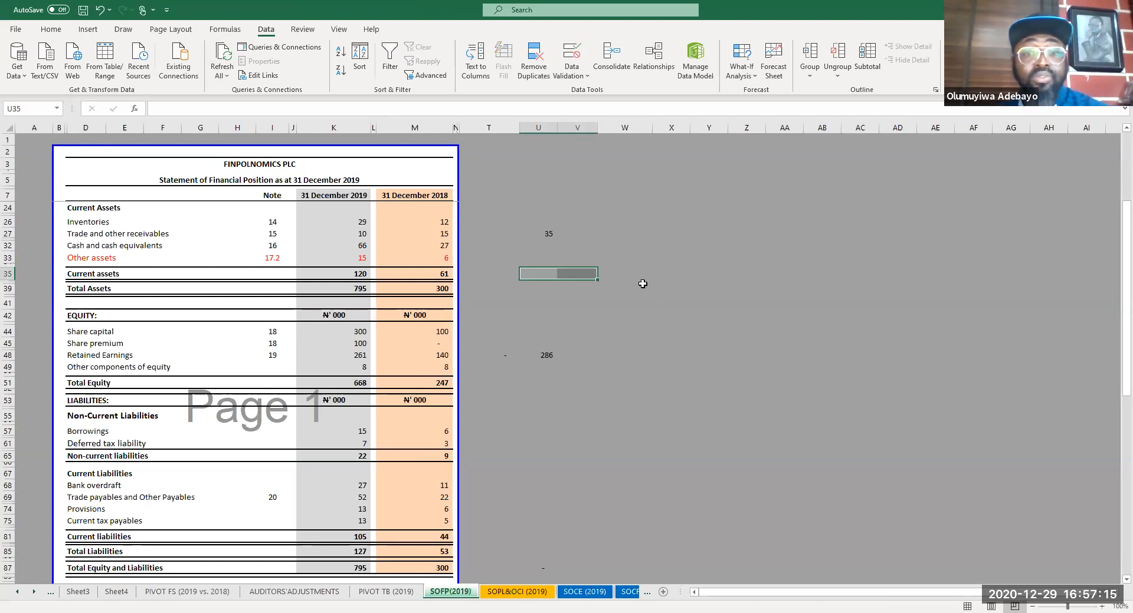
scroll(343, 234, "up", 3)
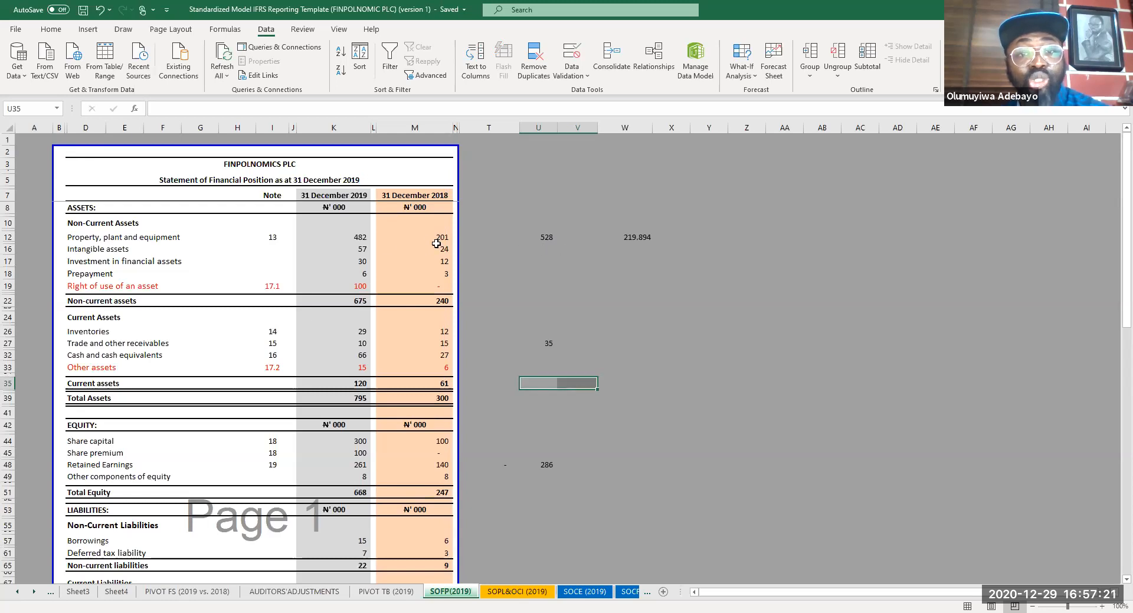
- Copy the number format of the 2019 comparison value in U12 onto the 2018 comparison value in W12
left_click(637, 237)
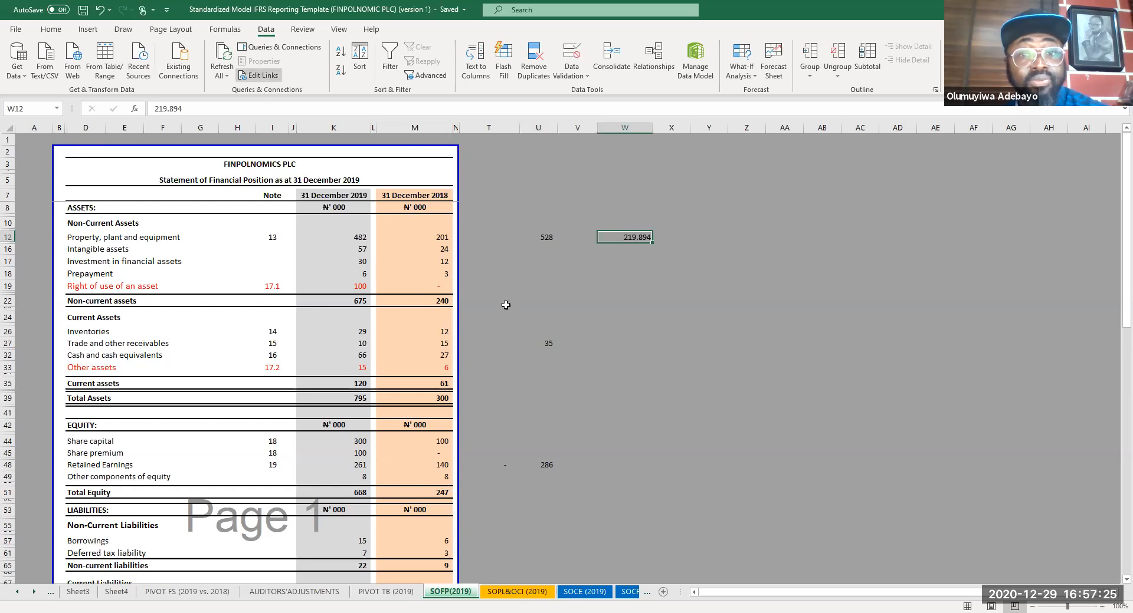
left_click(546, 239)
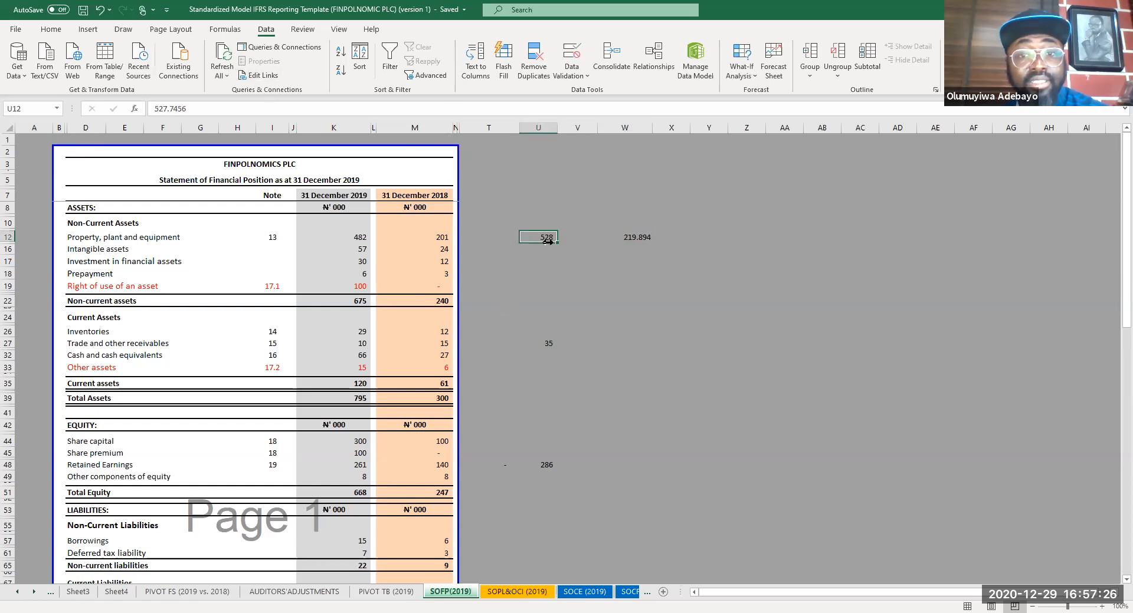
left_click(51, 30)
left_click(61, 75)
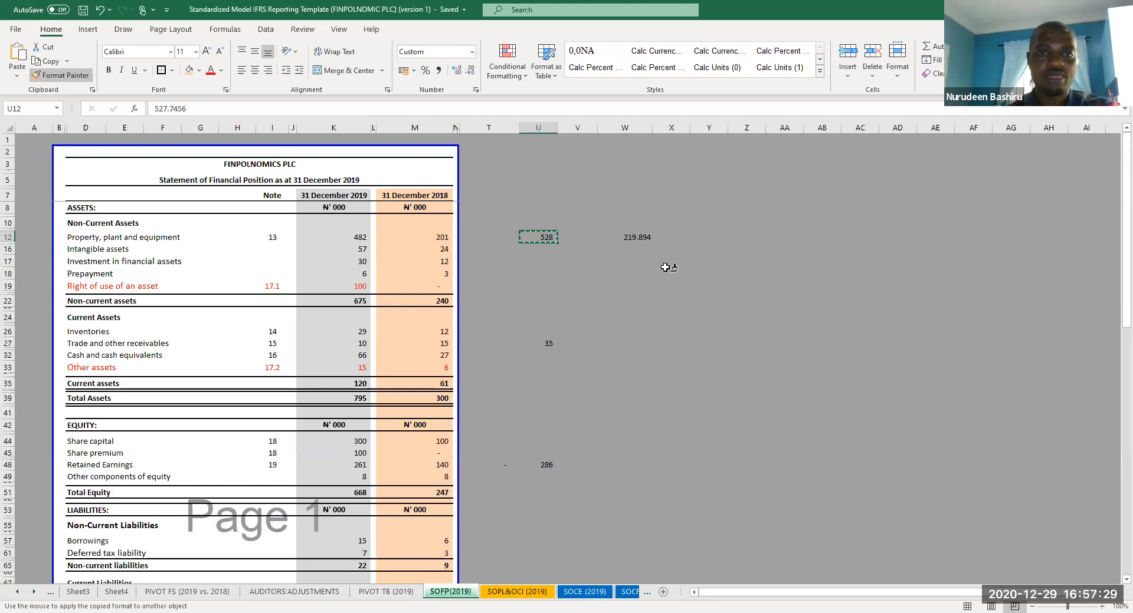
left_click(637, 237)
left_click(607, 317)
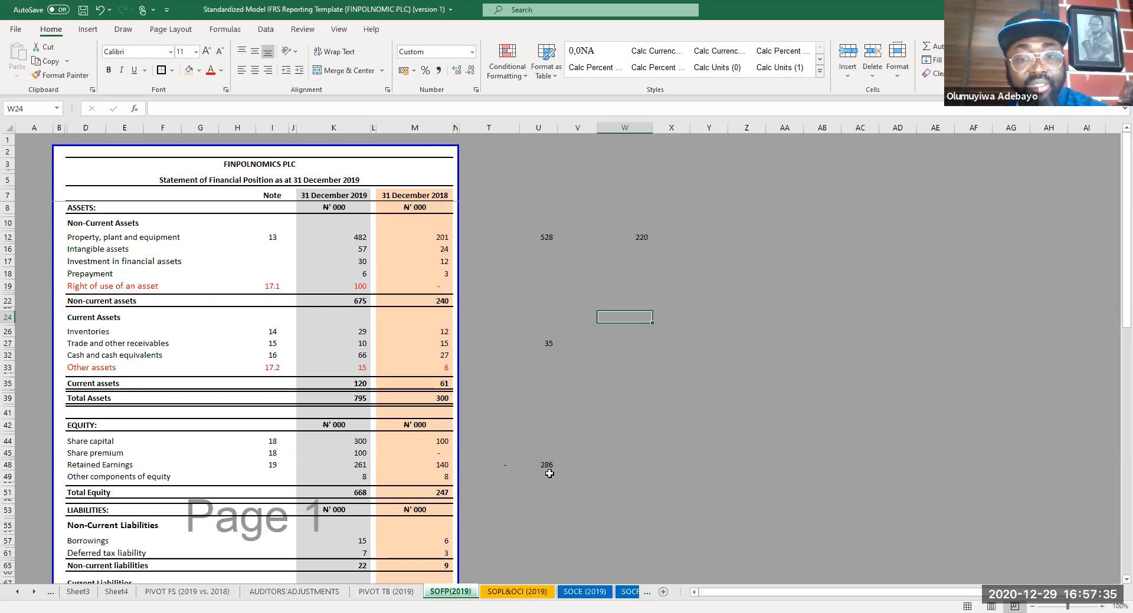
- Show the comparison values in Q10 and Q20 of SOPL&OCI (2019) without decimals and save the workbook
left_click(520, 592)
left_click_drag(558, 220, 569, 283)
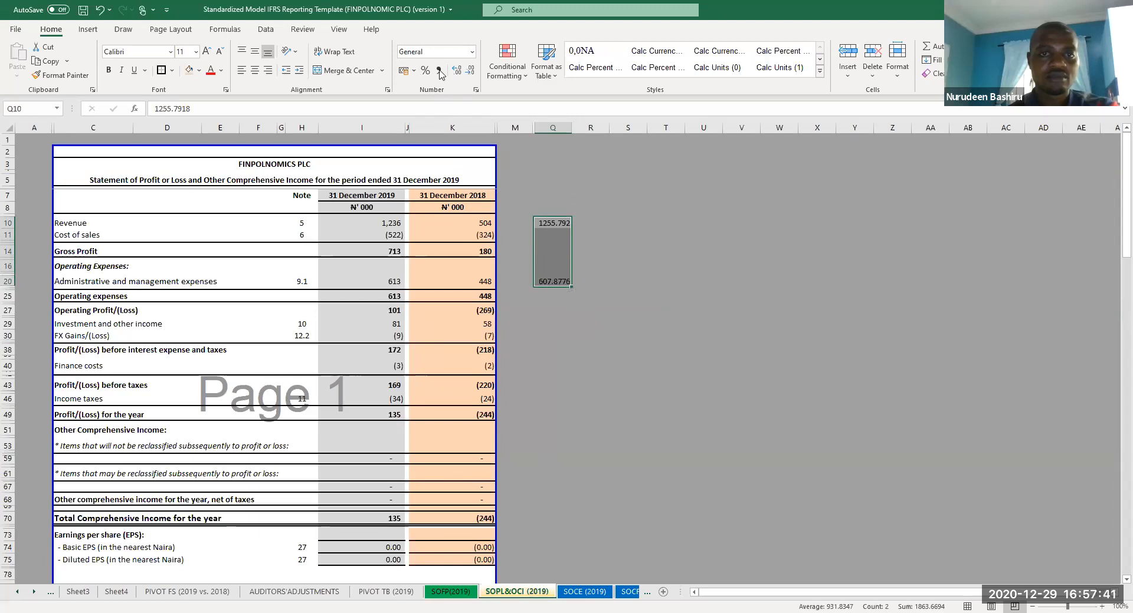
left_click(469, 71)
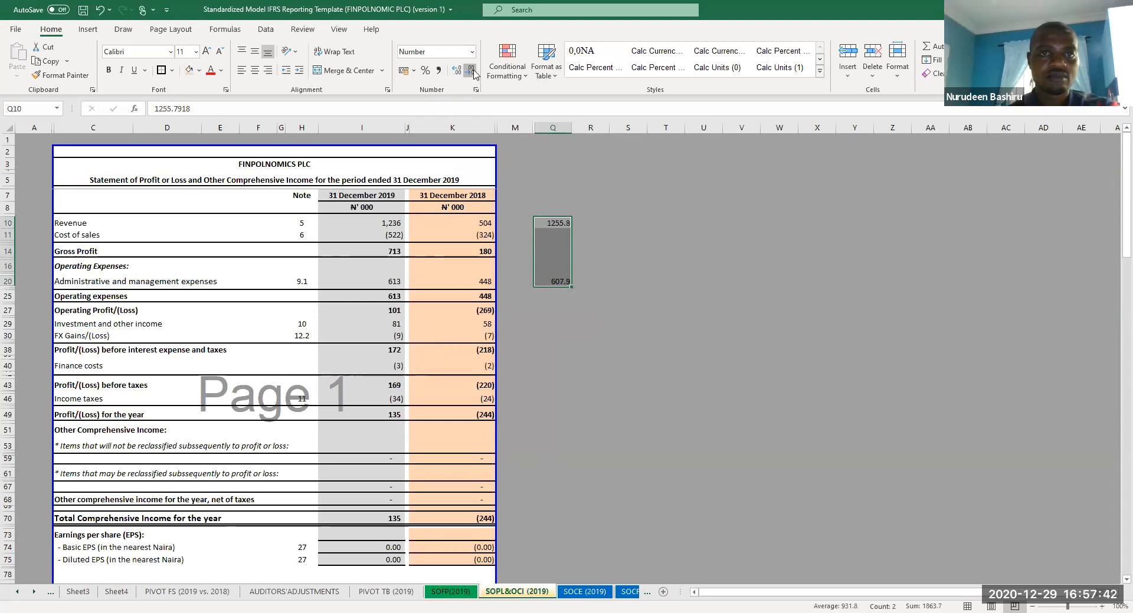
left_click(628, 298)
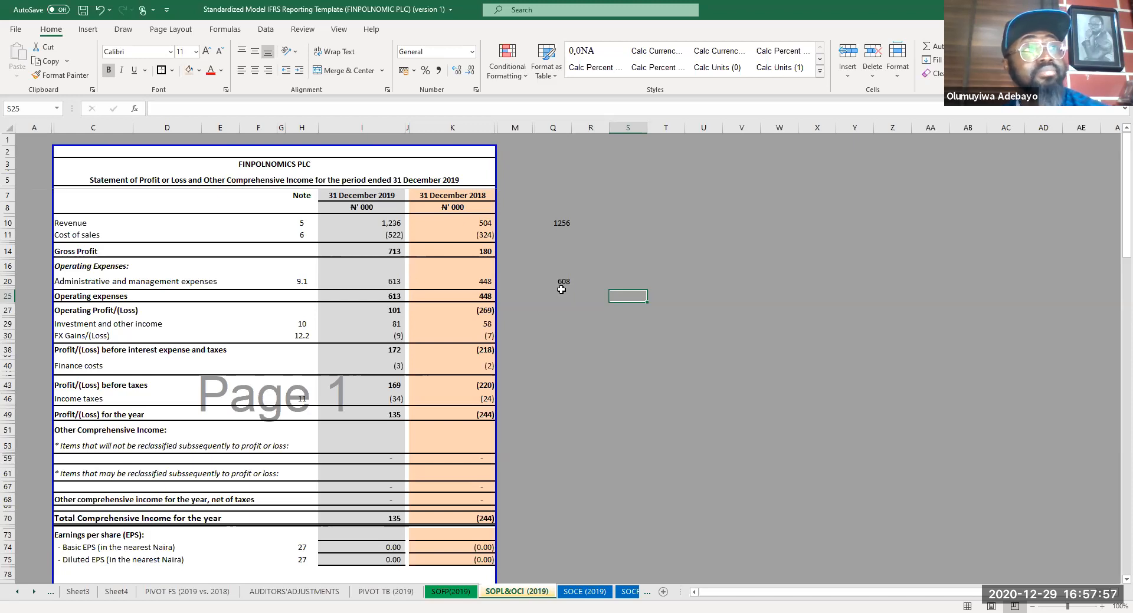
left_click(598, 367)
key("ctrl+s")
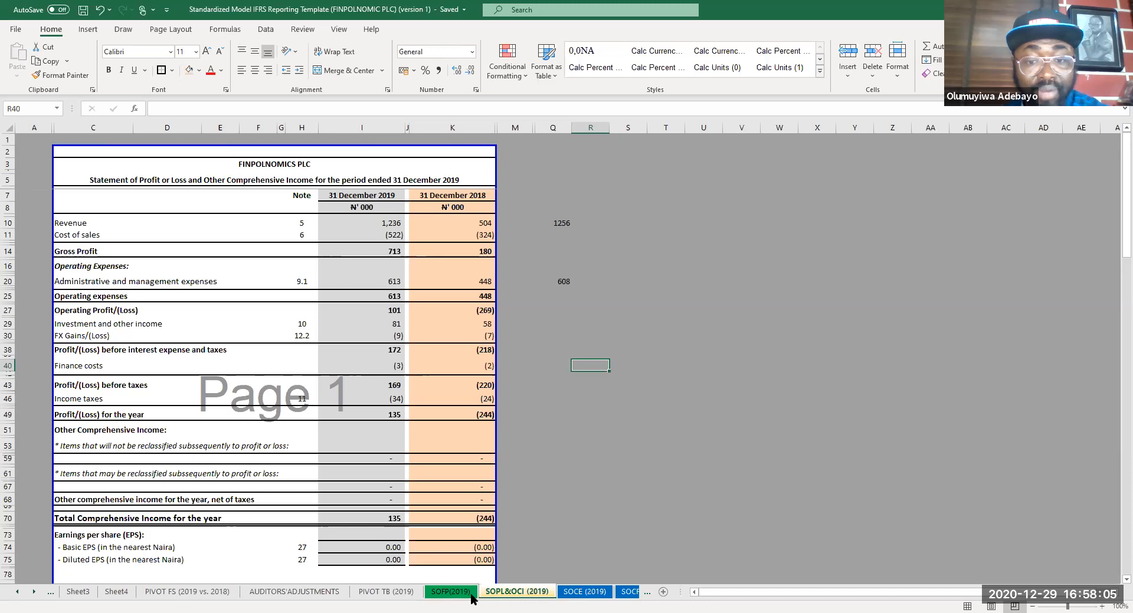
- Copy the Debit (Naira) and Credit (Naira) figures from PIVOT TB (2019) and paste them as values at A1 of a new sheet
left_click(385, 592)
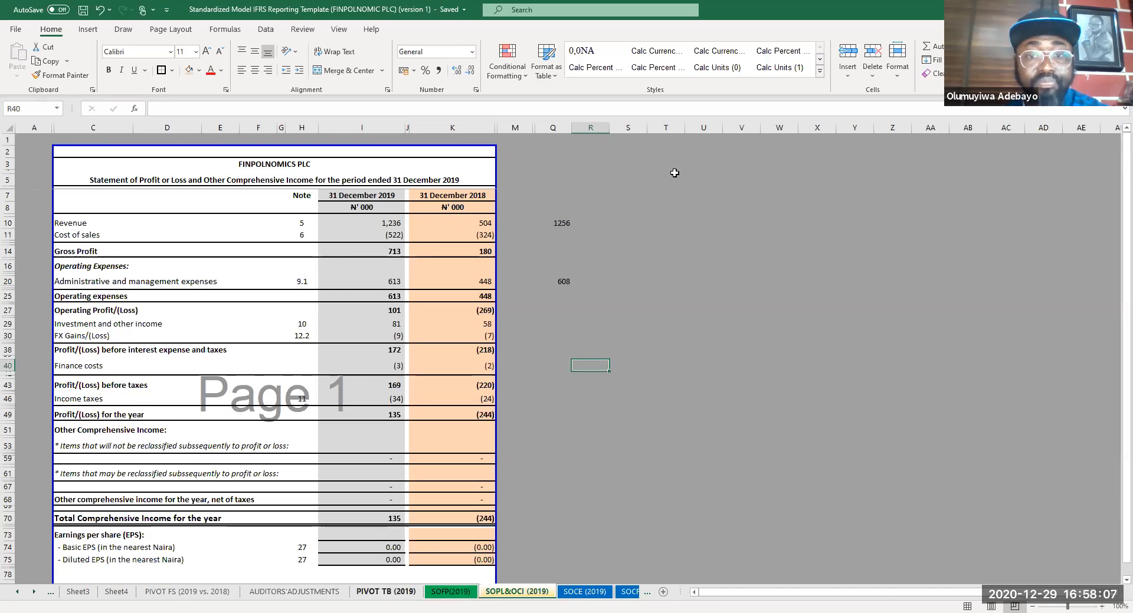
left_click_drag(553, 176, 630, 538)
scroll(630, 538, "down", 1)
key("ctrl+c")
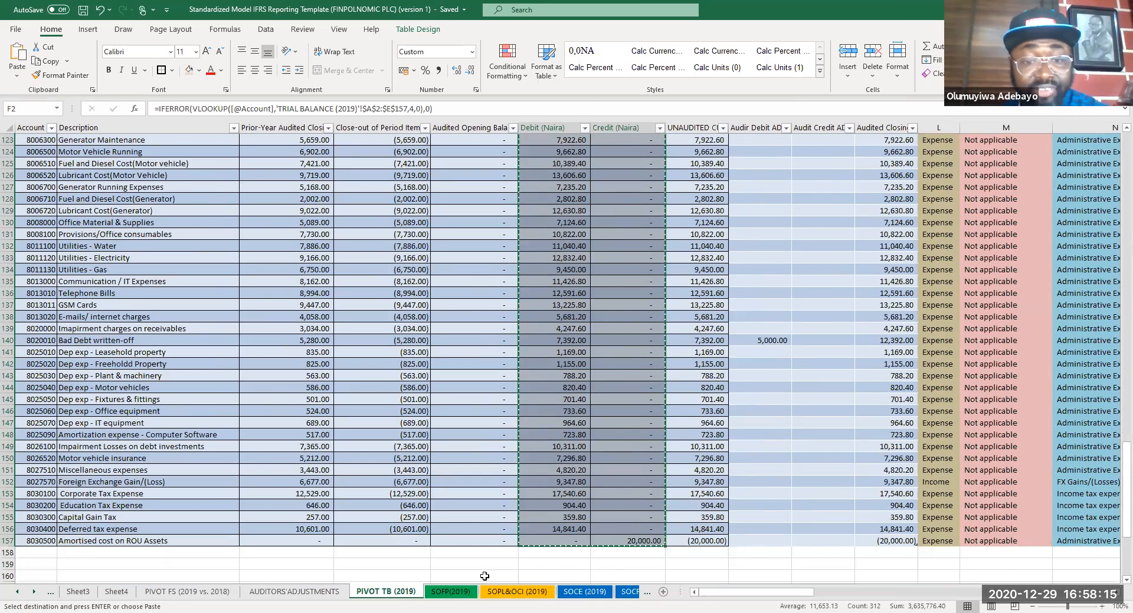
left_click(663, 592)
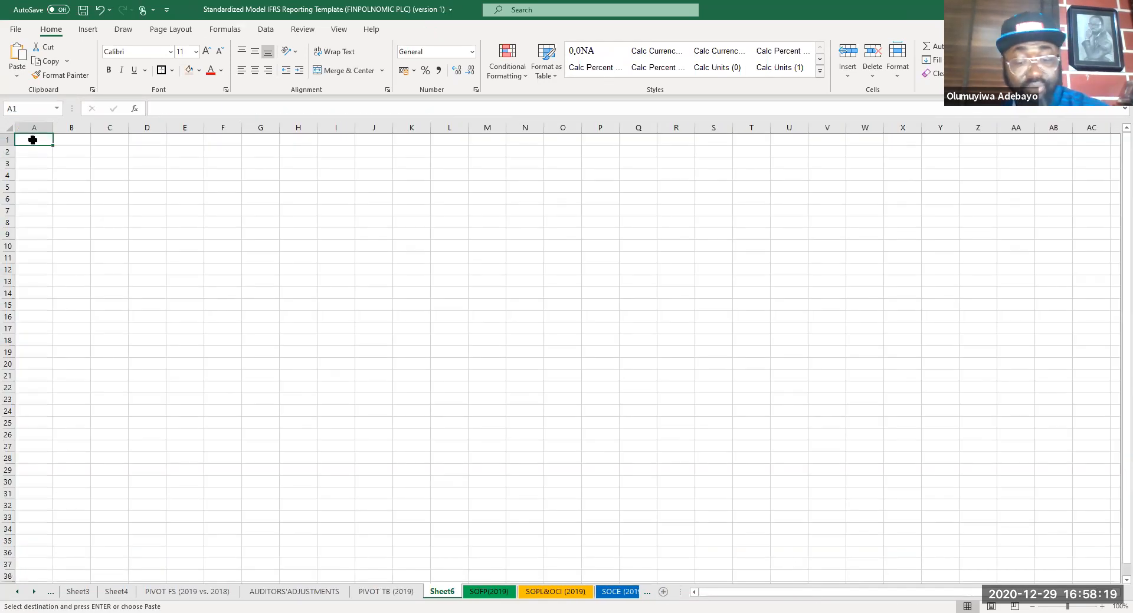
key("ctrl+v")
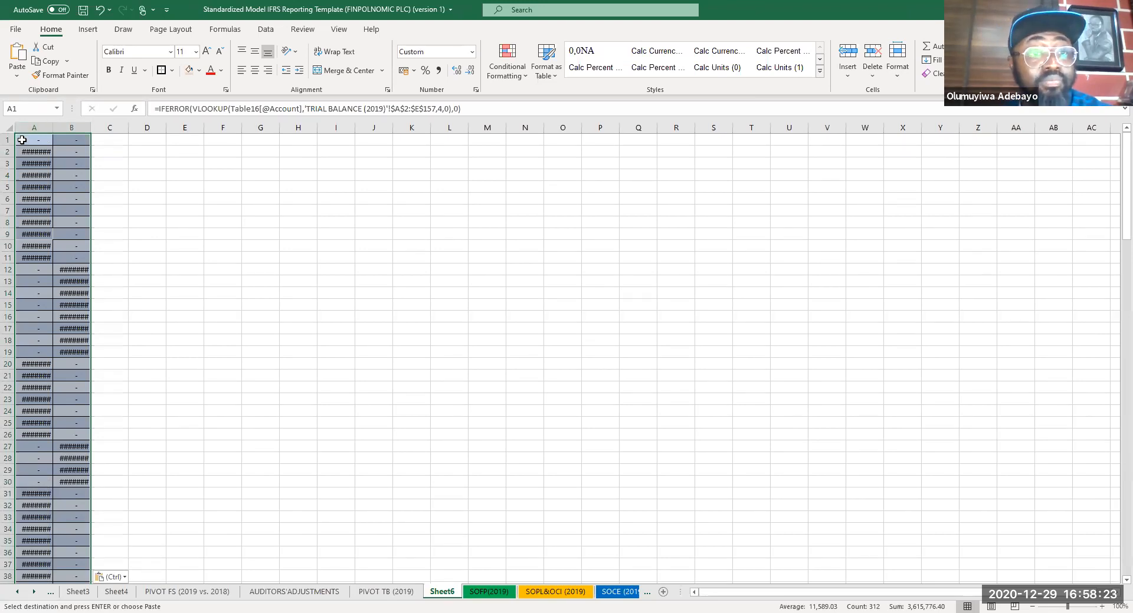
left_click(72, 206)
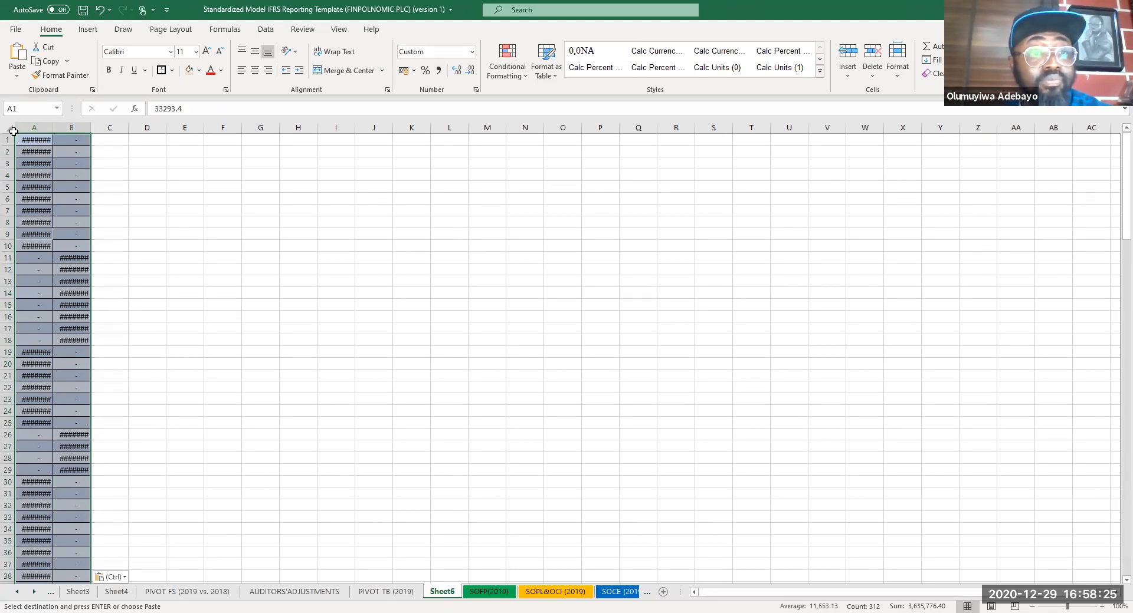
- Autofit the new sheet's columns to display the pasted debit and credit figures in full
left_click(12, 131)
double_click(54, 128)
left_click(218, 197)
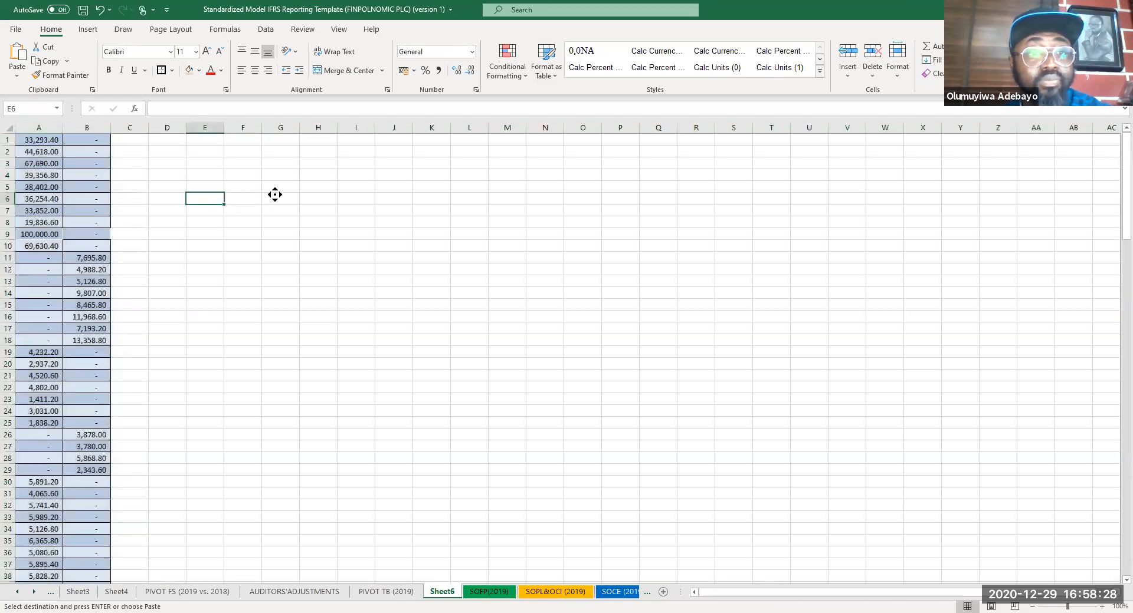
- Enter =A1*3 in D1 and fill the formula across D1:E156 to triple every debit and credit figure
left_click(162, 138)
type("=")
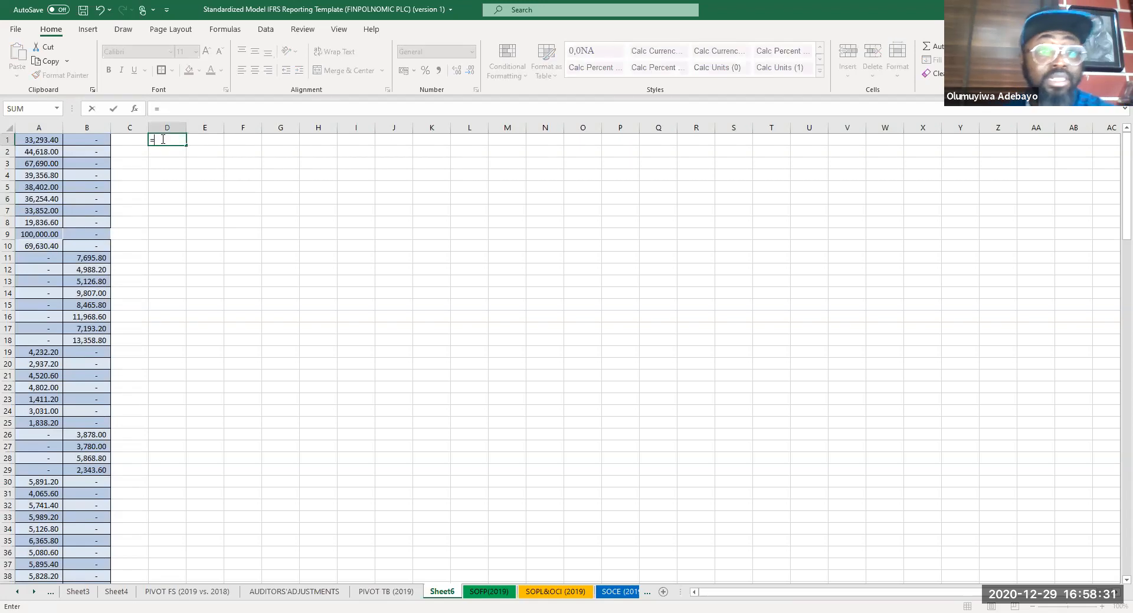
left_click(40, 141)
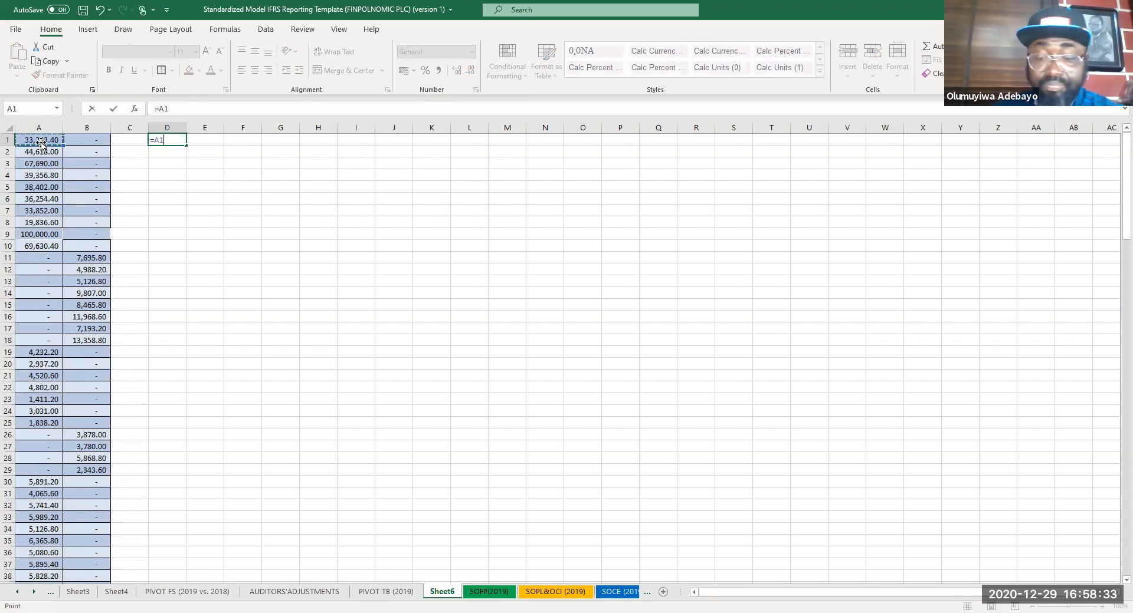
type("*3")
key("Return")
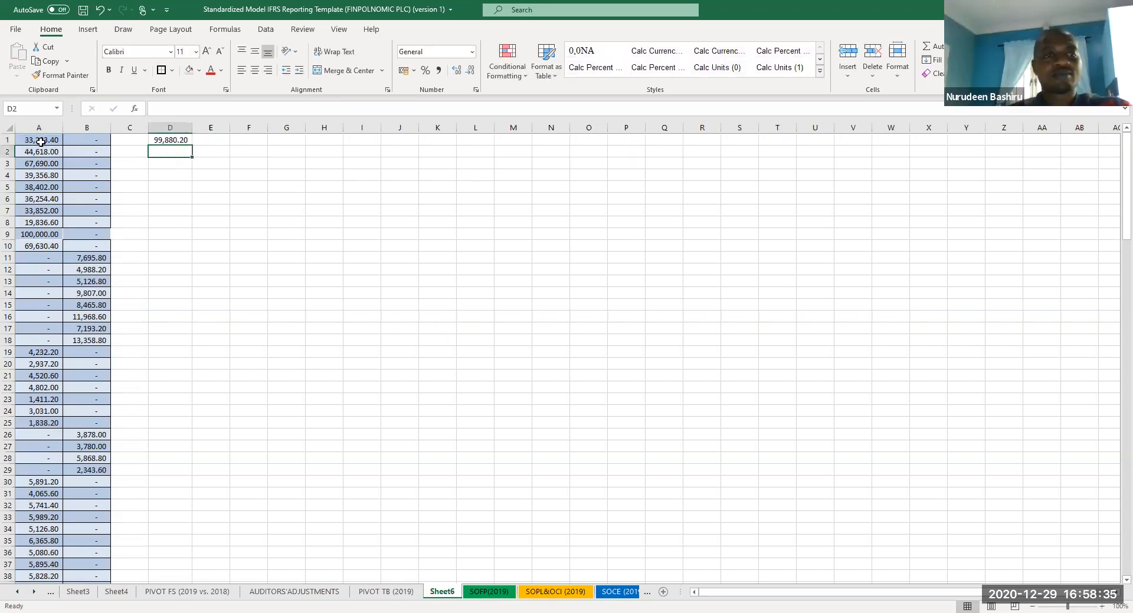
left_click(183, 143)
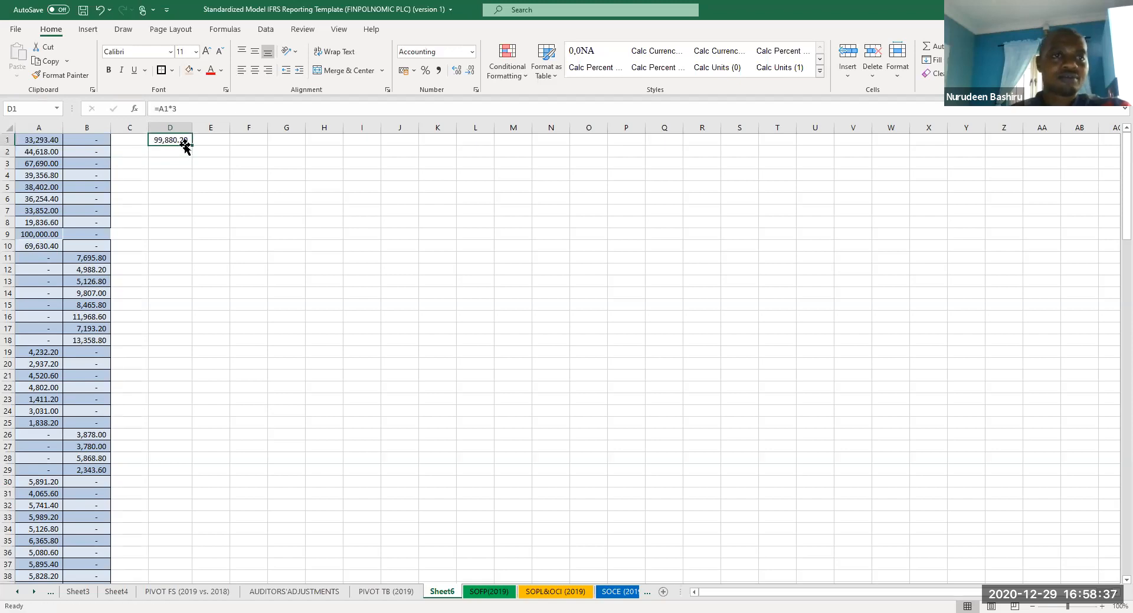
mouse_move(188, 146)
left_mouse_down()
mouse_move(228, 144)
mouse_move(273, 345)
mouse_move(201, 575)
mouse_move(269, 549)
left_mouse_up()
left_click(177, 142)
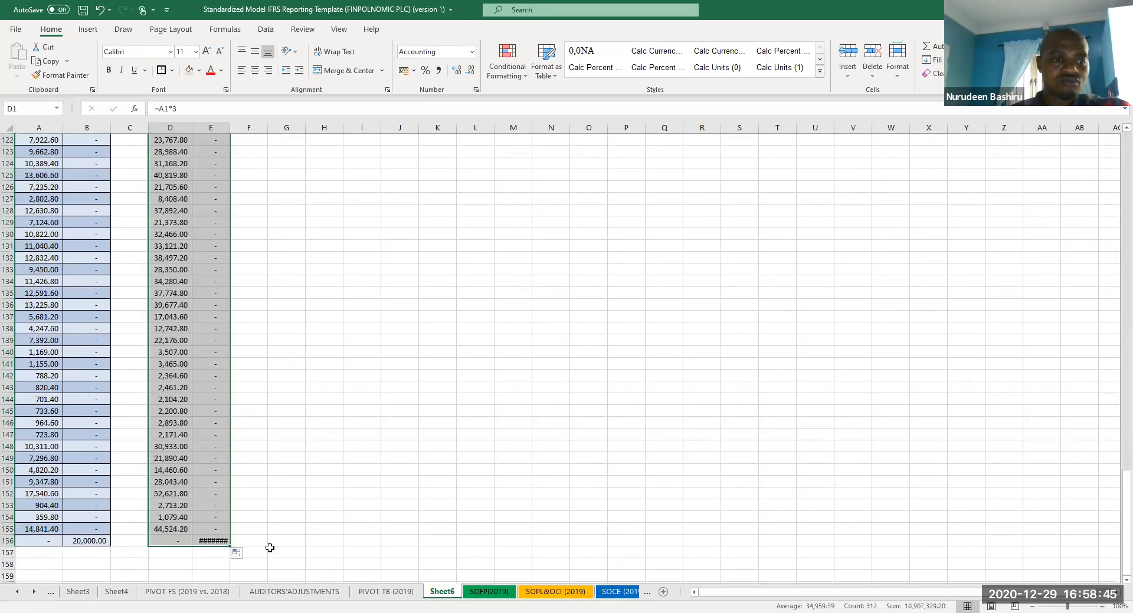
- Copy the tripled figures from D1:E156 of Sheet6 and paste them as values over PIVOT TB (2019)'s Debit and Credit columns from F2
key("ctrl+c")
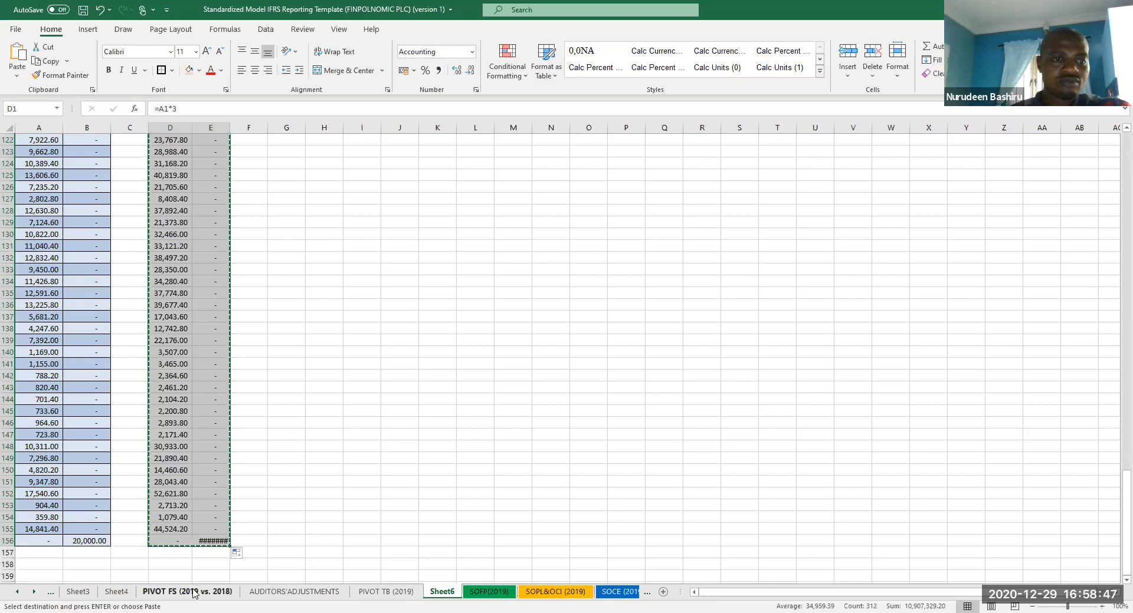
left_click(371, 594)
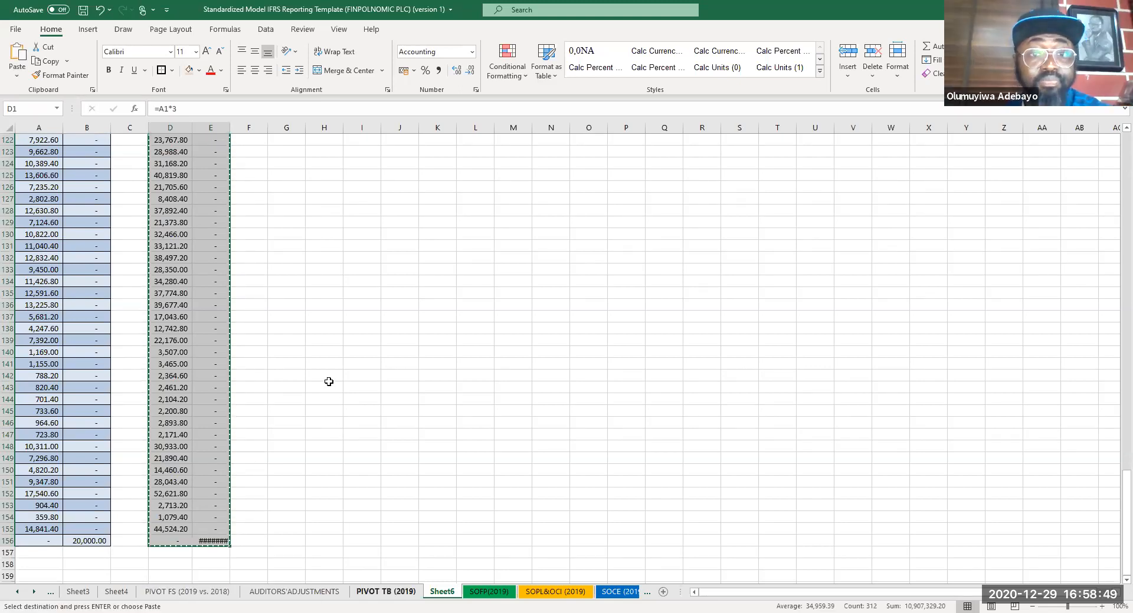
scroll(498, 159, "up", 18)
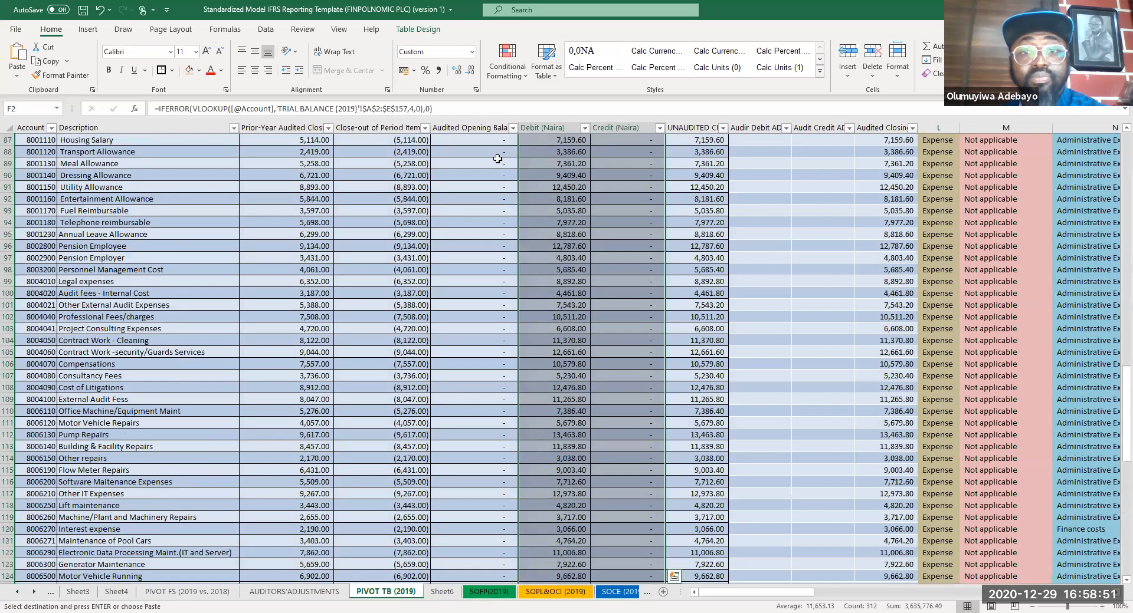
scroll(498, 159, "up", 13)
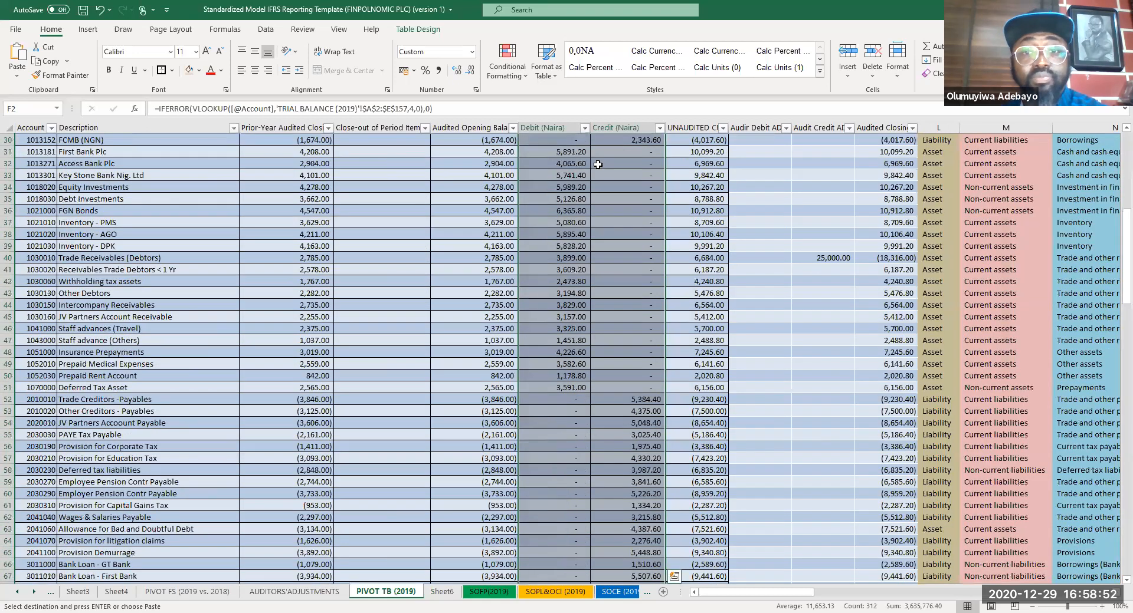
scroll(563, 172, "up", 10)
right_click(564, 177)
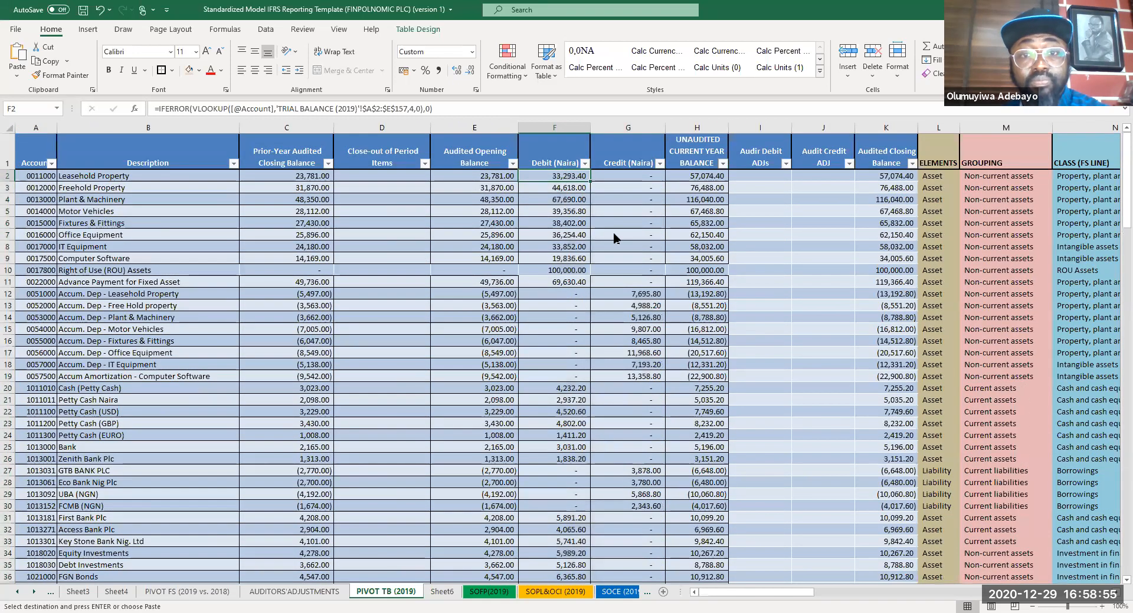
left_click(613, 236)
left_click(613, 236)
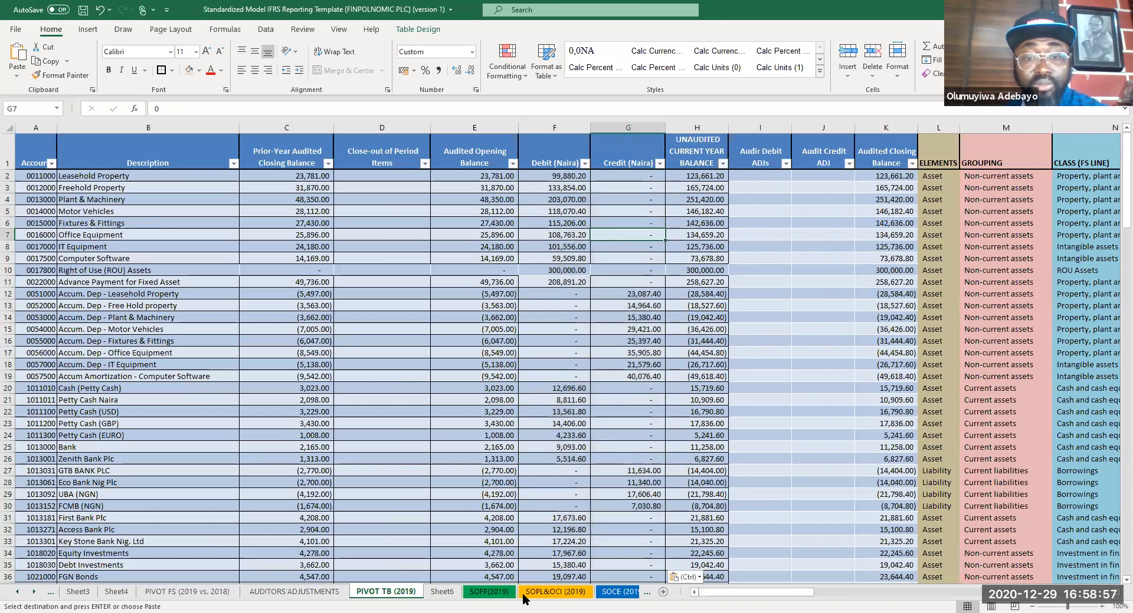
- Refresh all the workbook's data from the SOFP(2019) sheet and save the workbook
left_click(477, 593)
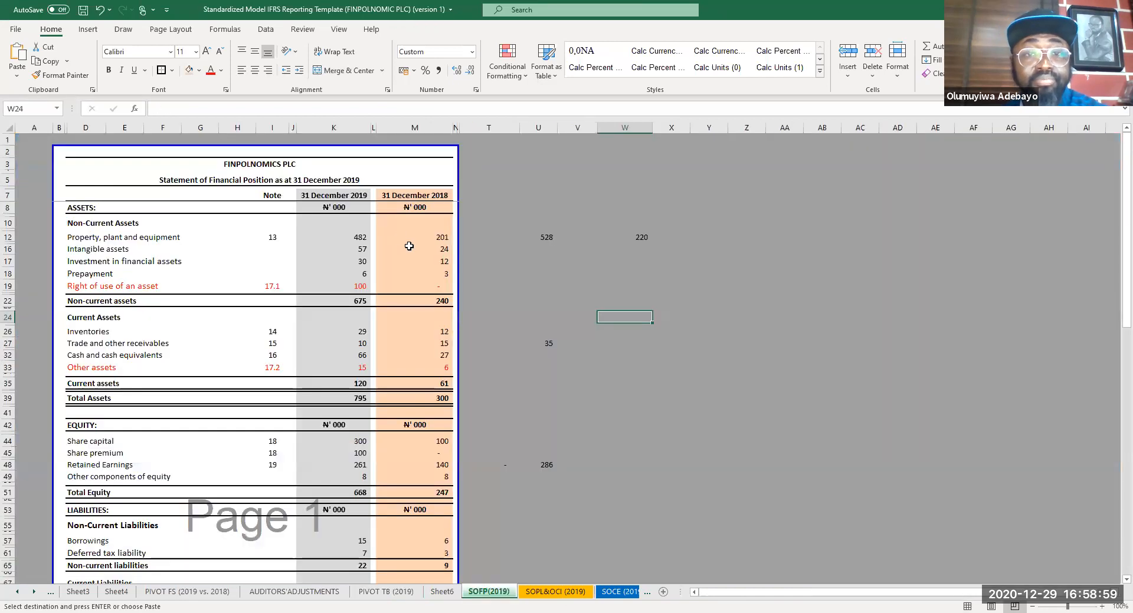
left_click(494, 238)
left_click(266, 30)
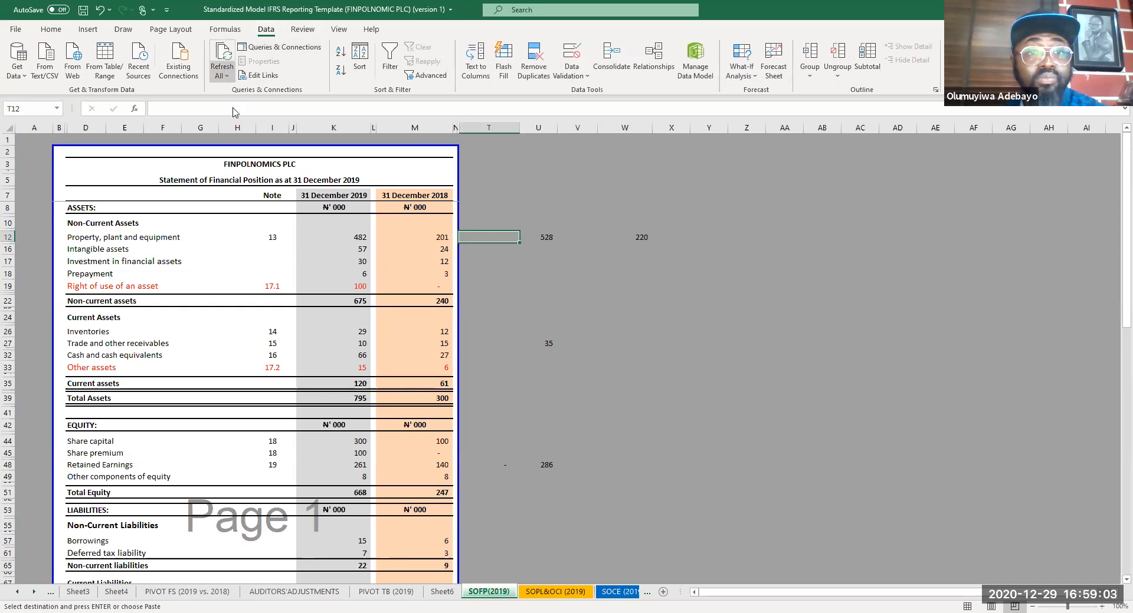
left_click(223, 76)
left_click(242, 90)
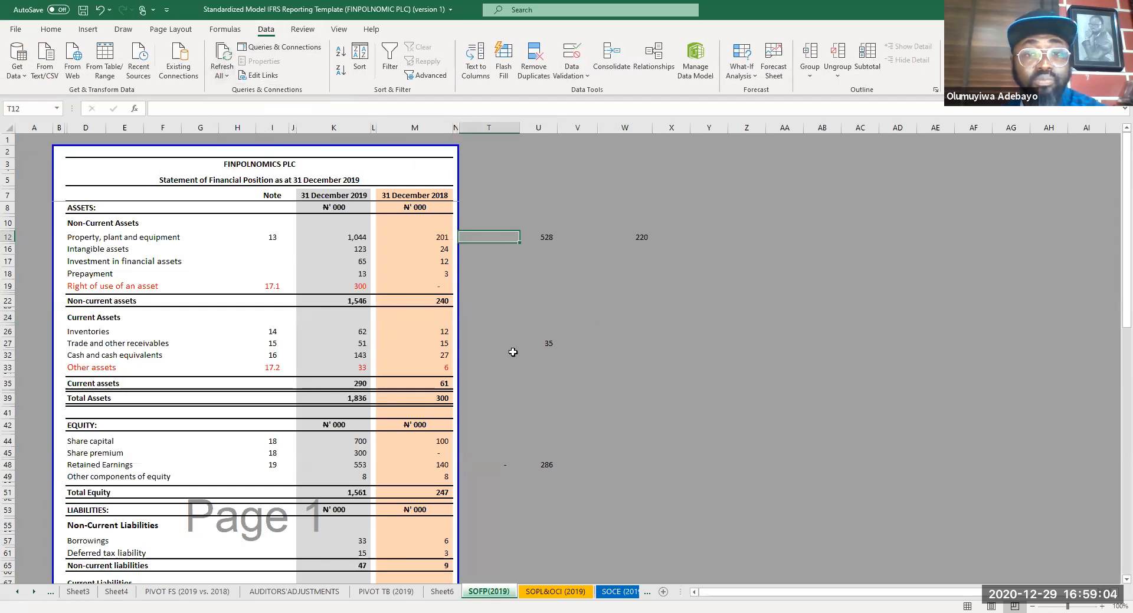
left_click(684, 369)
key("ctrl+s")
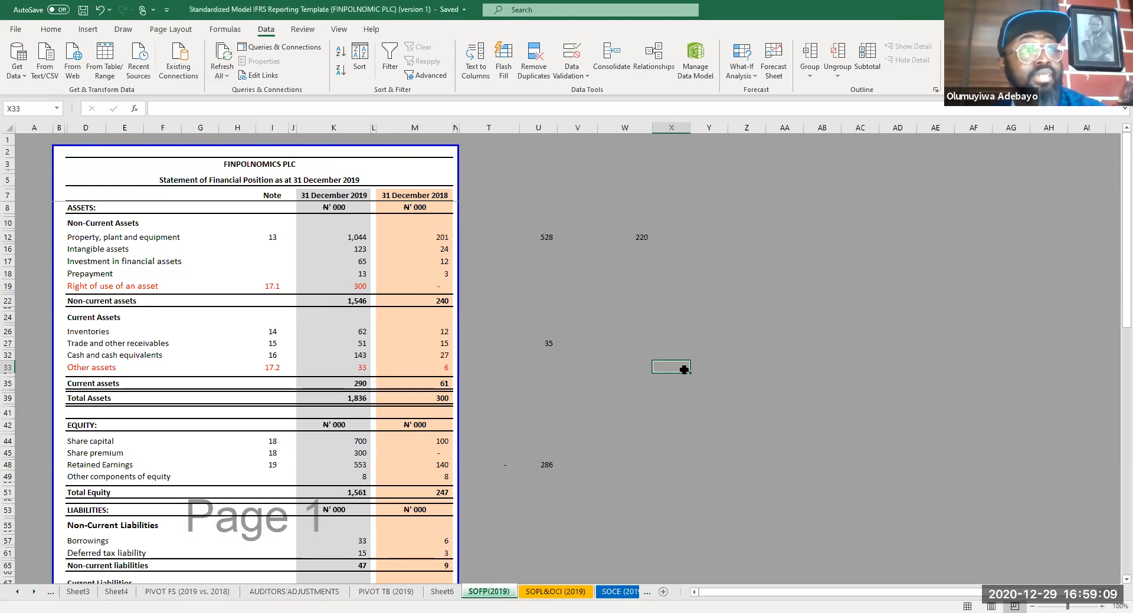
- Review the statement of financial position down to total equity and liabilities, plus the SOCE (2019) and SOCF (2019) sheets
scroll(707, 382, "down", 2)
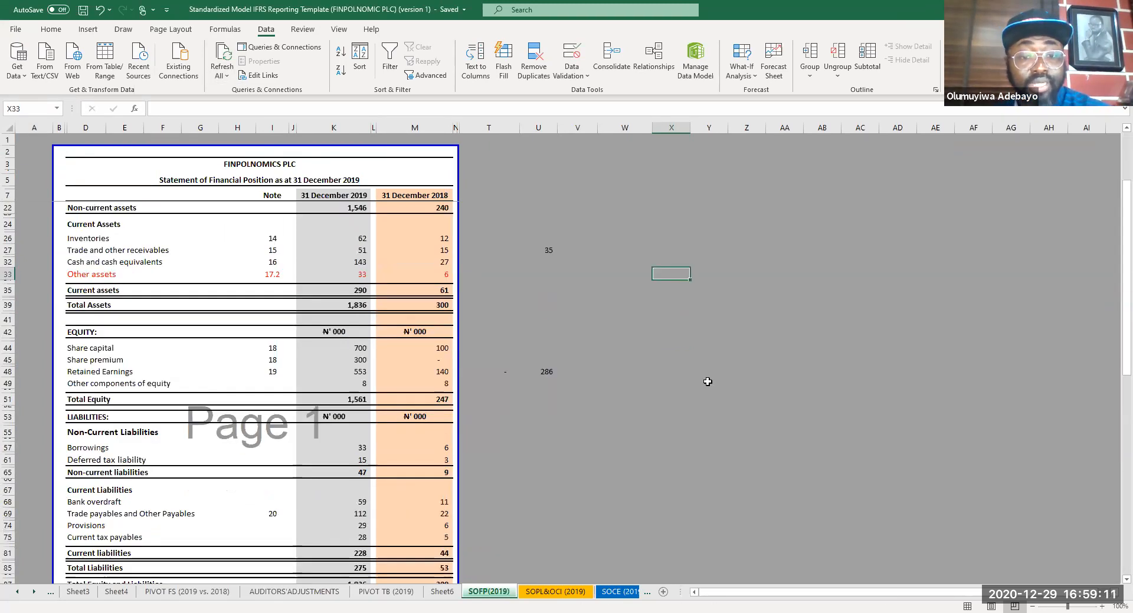
scroll(708, 382, "down", 3)
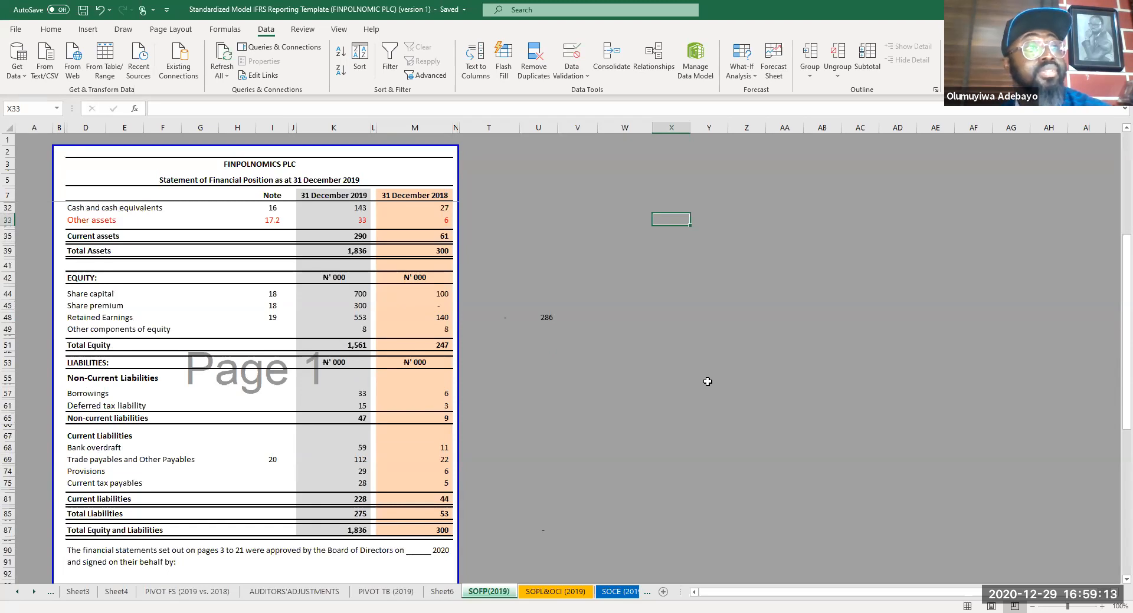
scroll(707, 381, "up", 5)
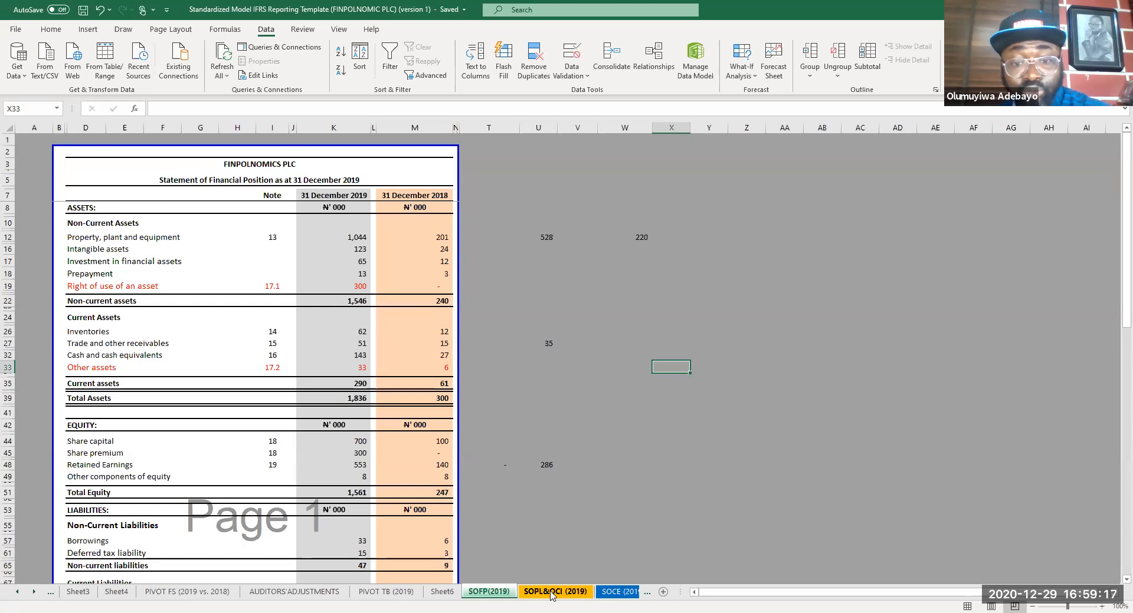
left_click(645, 593)
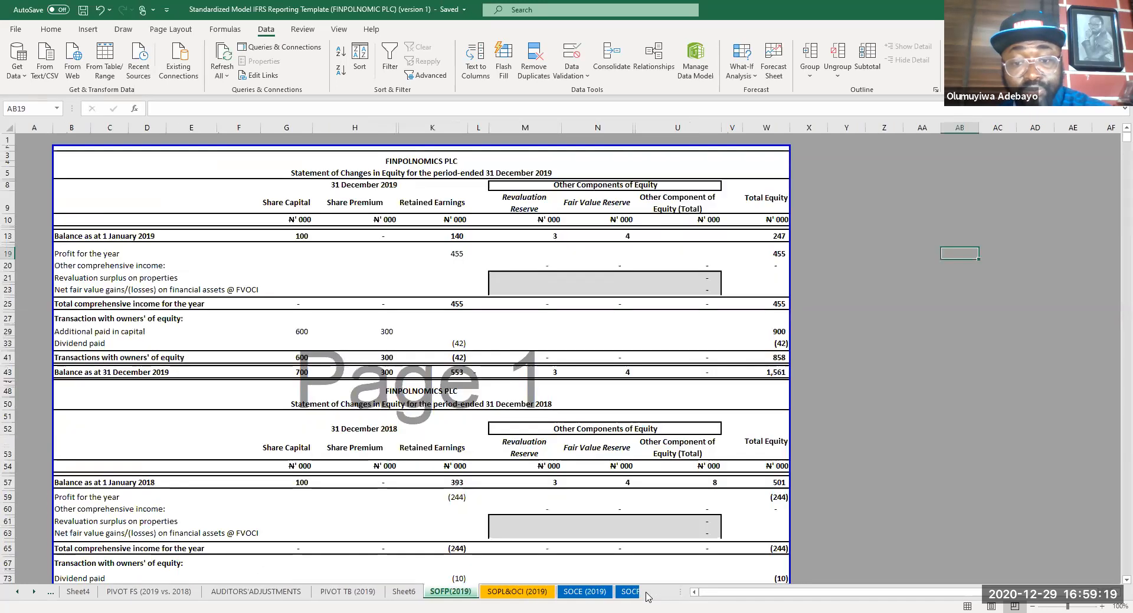
left_click(640, 593)
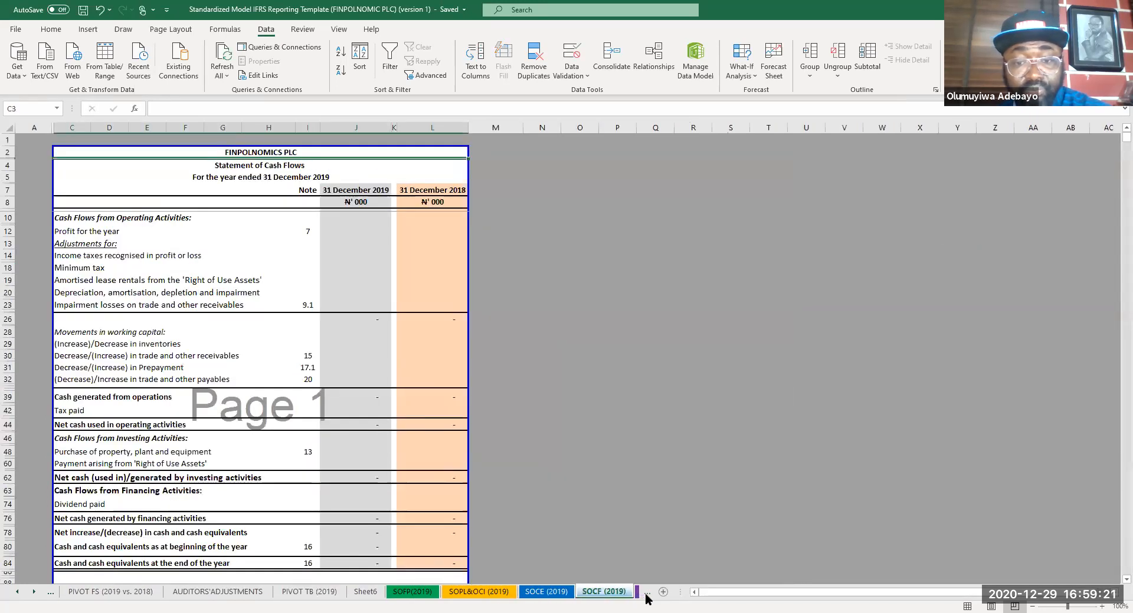
- Insert a blank row above Revenue from Related Parties in note 5 of NOTES TO FS (2019)
left_click(637, 594)
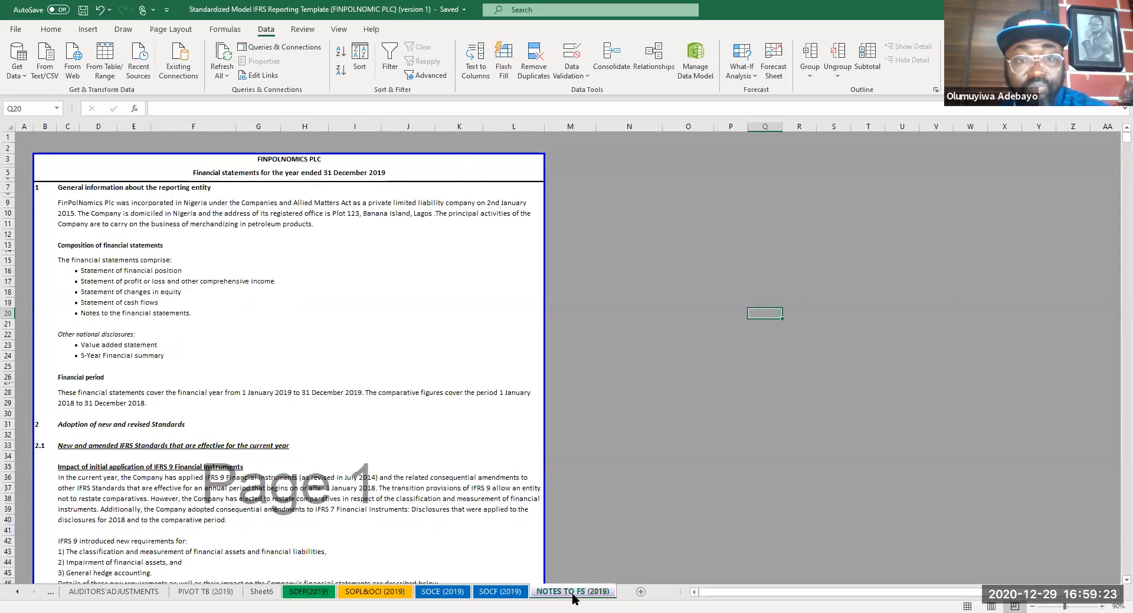
scroll(578, 513, "down", 13)
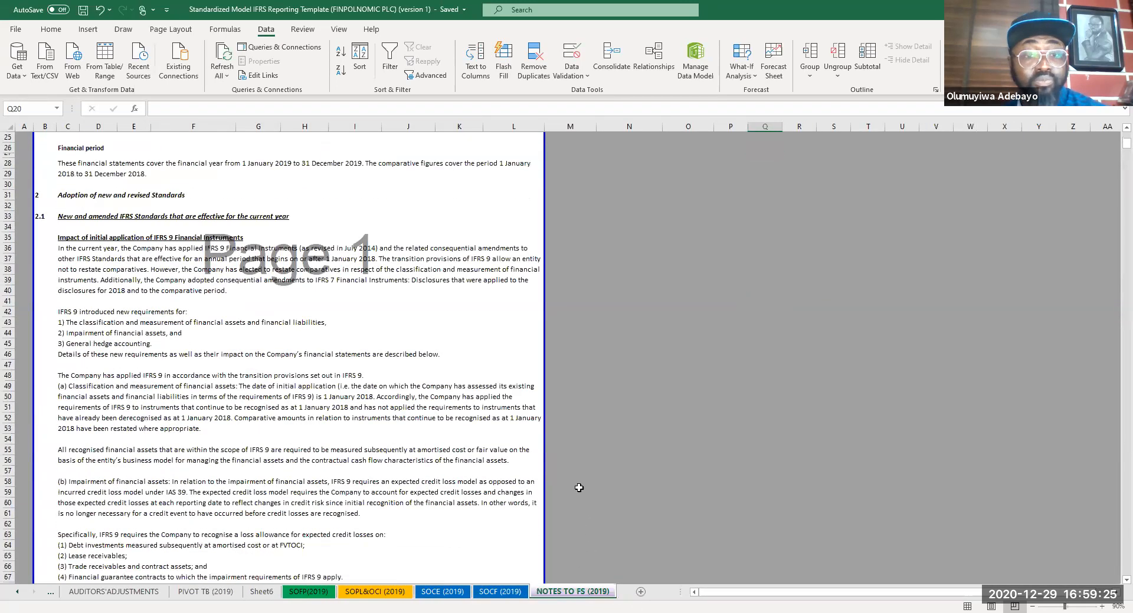
scroll(588, 479, "down", 20)
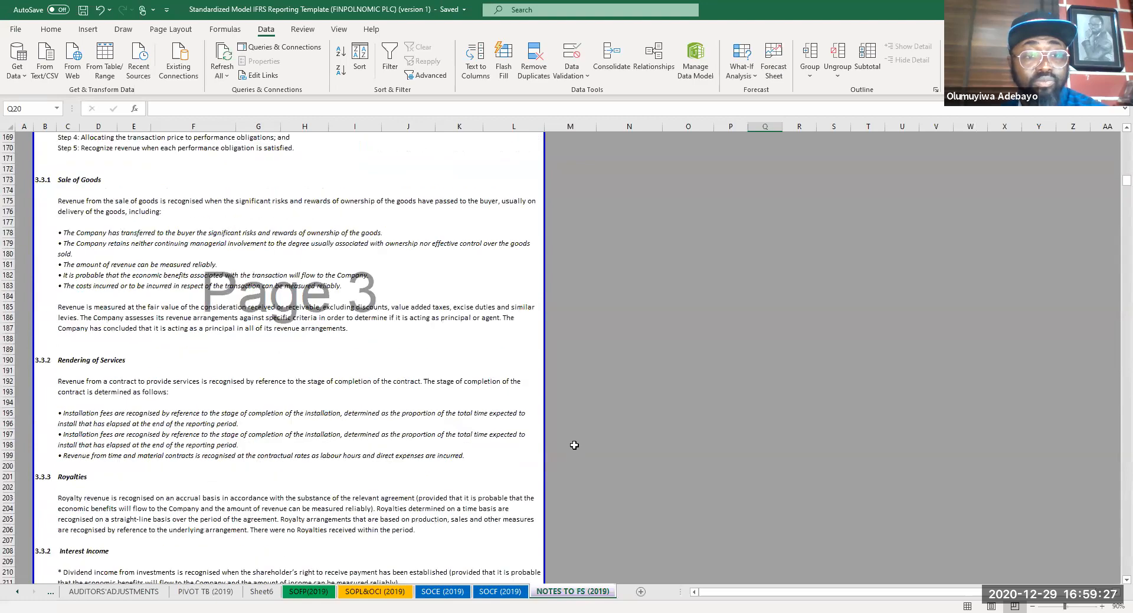
scroll(574, 447, "down", 20)
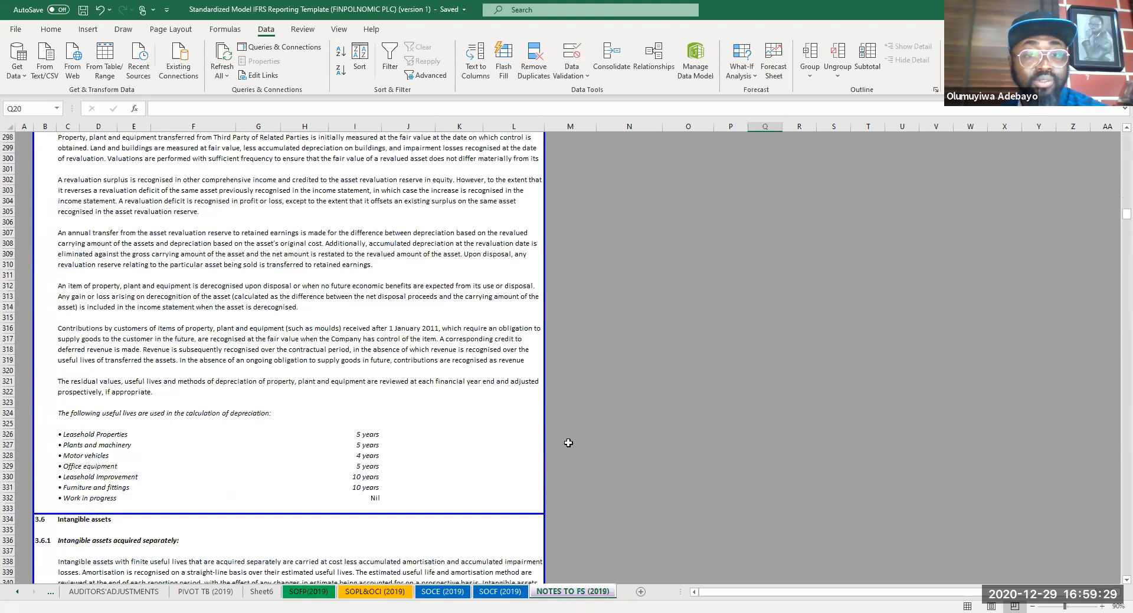
scroll(564, 437, "down", 20)
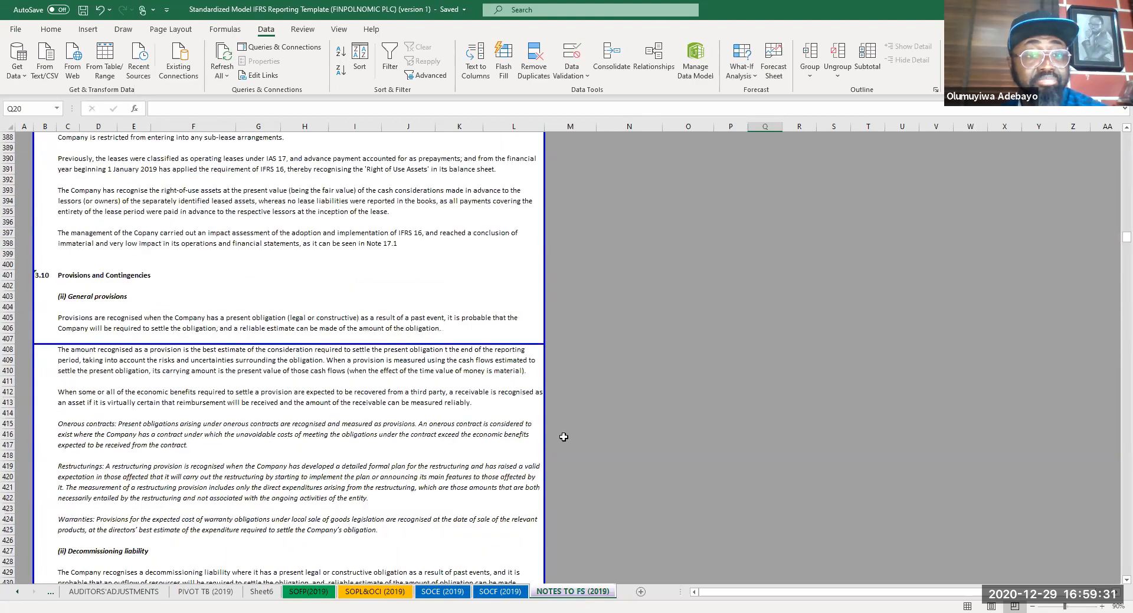
scroll(563, 437, "down", 5)
scroll(563, 437, "down", 15)
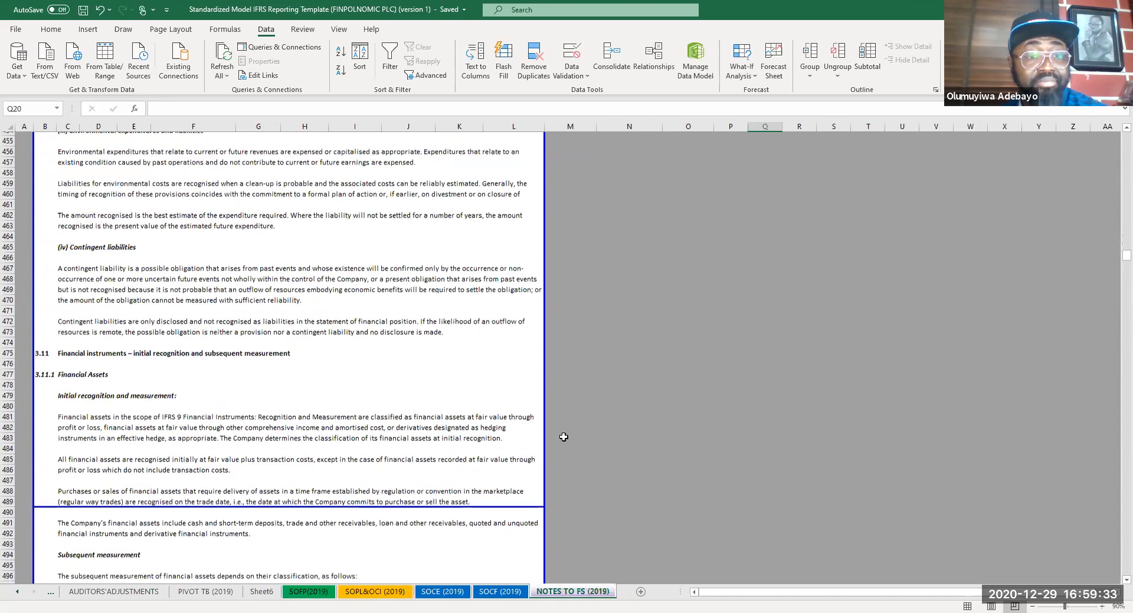
scroll(564, 437, "down", 9)
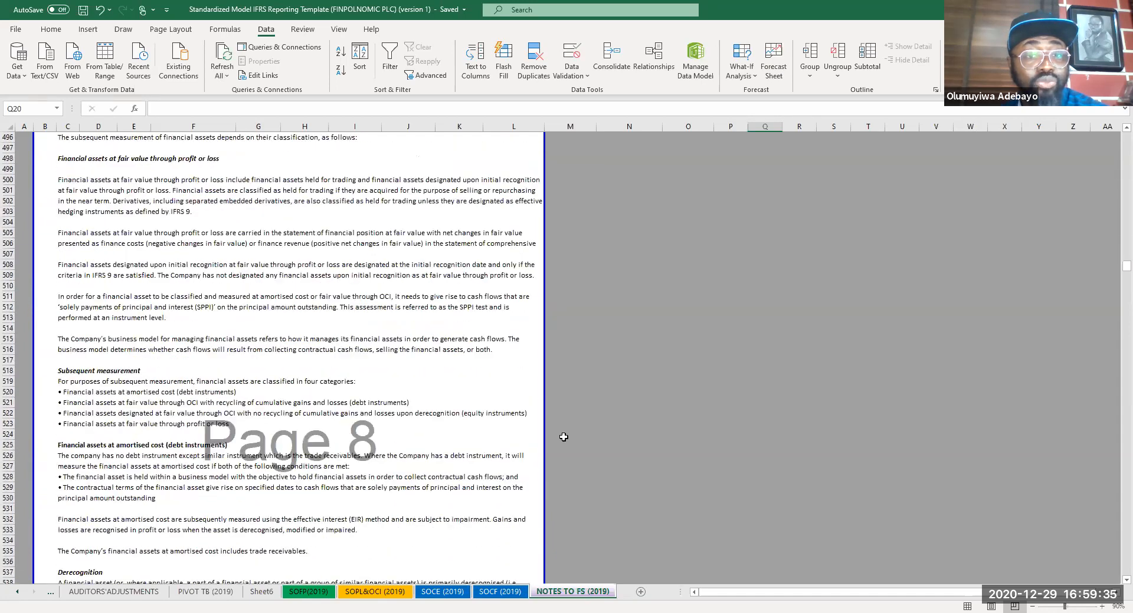
scroll(564, 438, "down", 20)
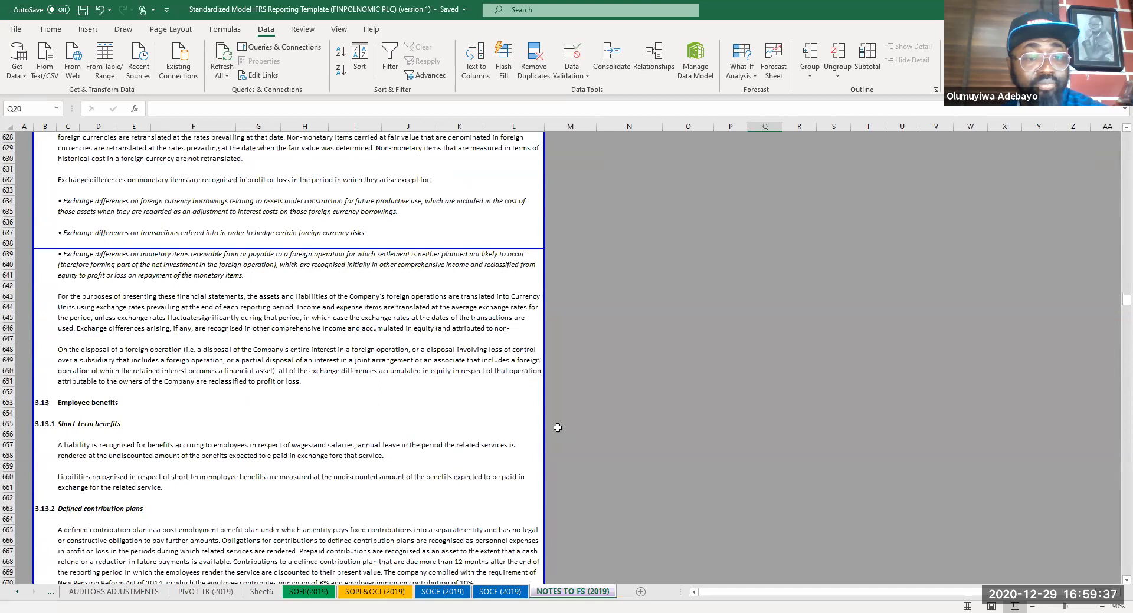
scroll(558, 427, "down", 20)
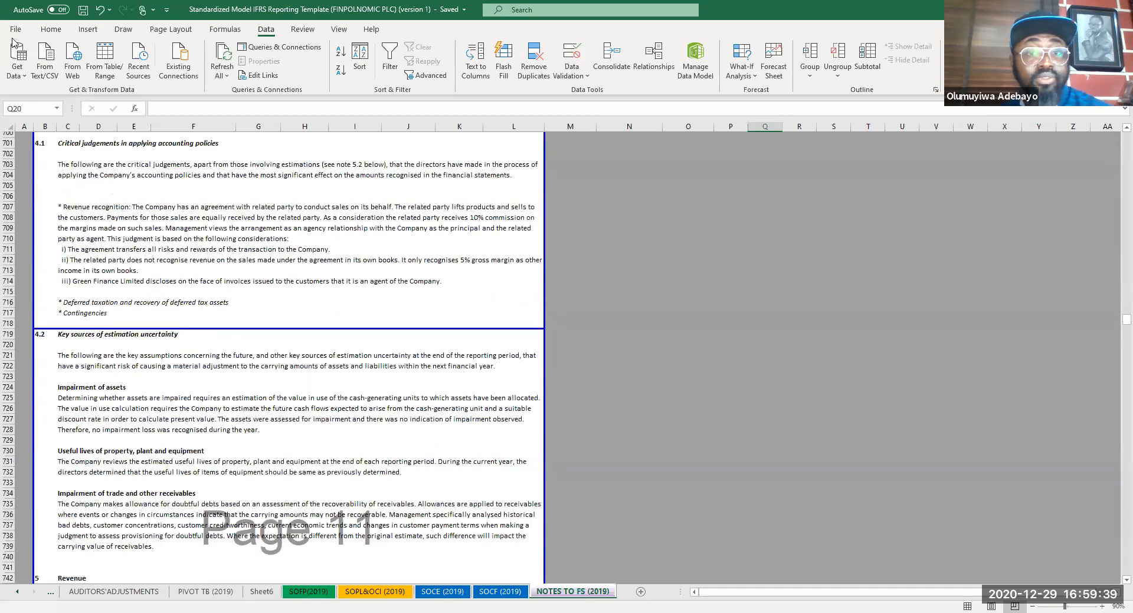
left_click(8, 254)
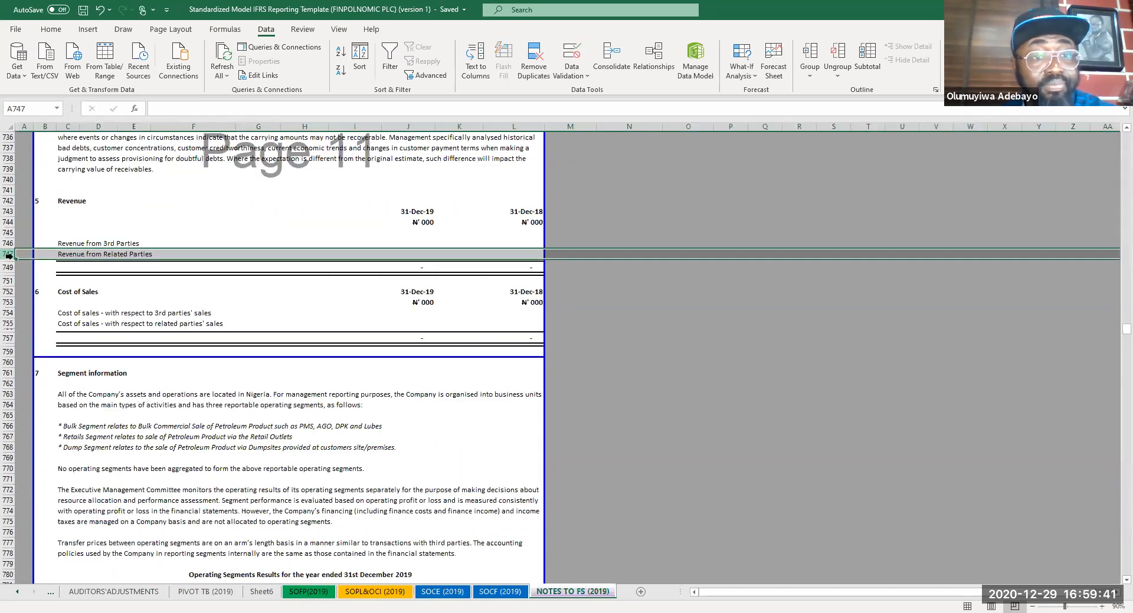
key("ctrl+shift+plus")
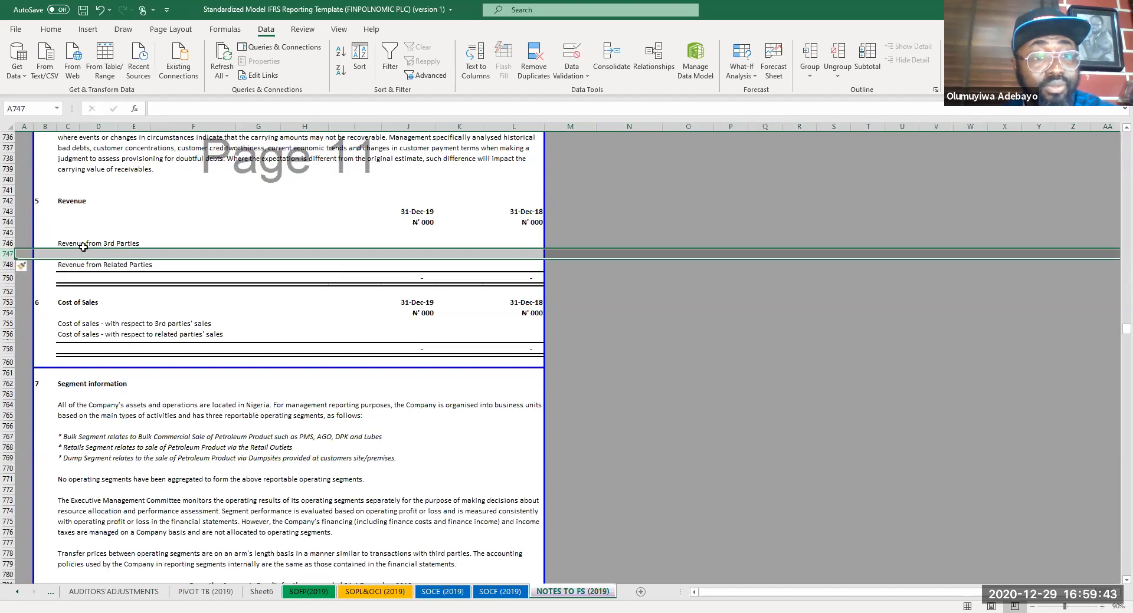
- Change the Revenue from 3rd Parties label in C746 to "Revenue from Sale of PMS"
left_click(83, 247)
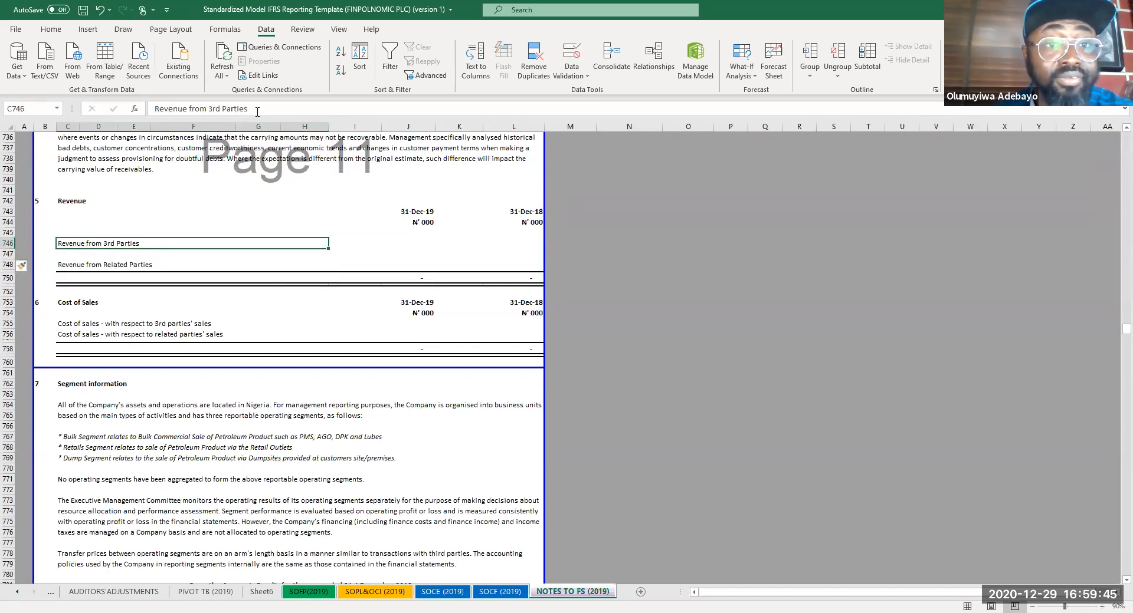
left_click(215, 109)
key("shift+End")
left_click(209, 108, "shift")
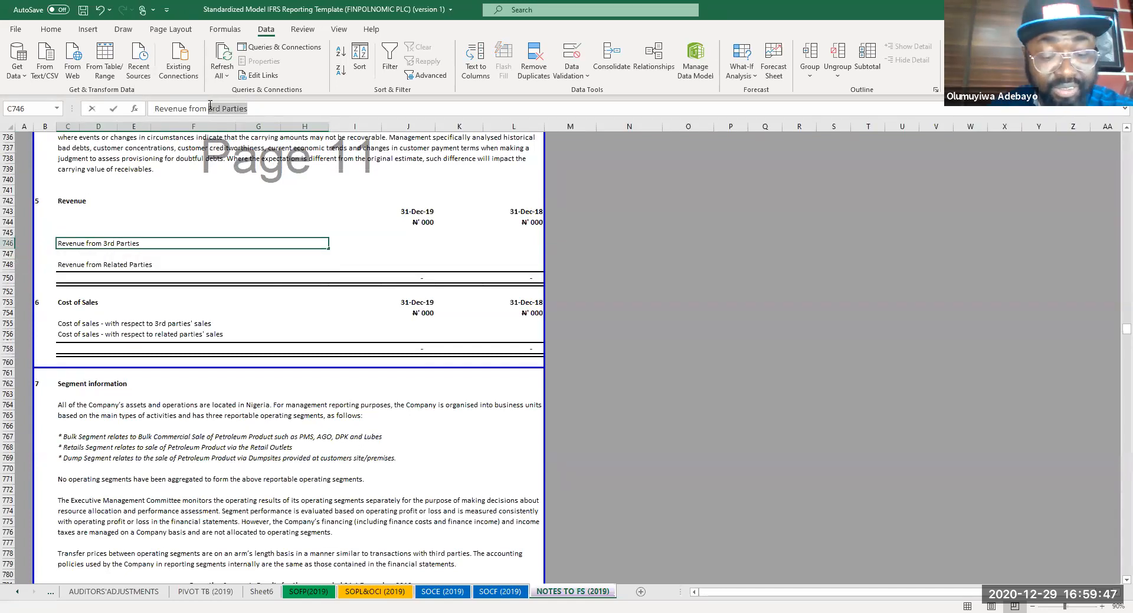
type("Sla")
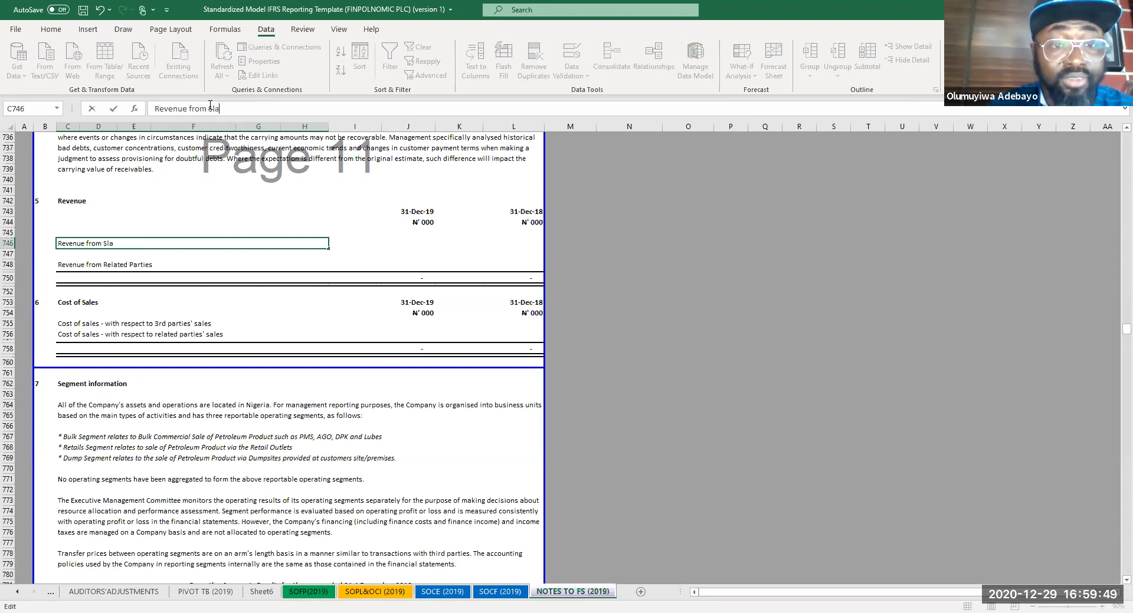
key("BackSpace")
key("BackSpace")
type("ale o")
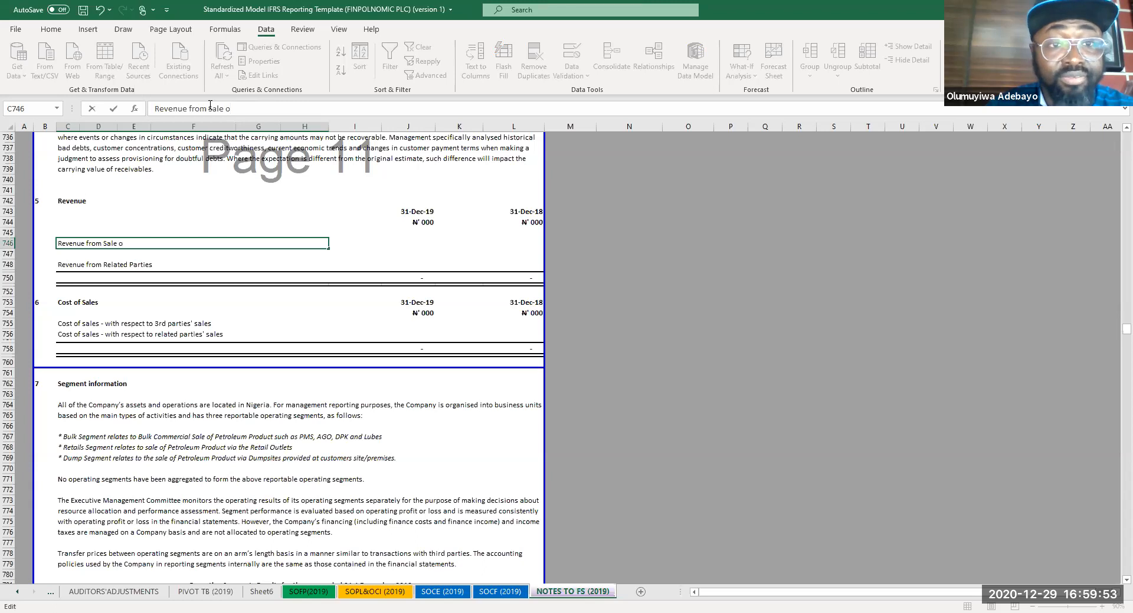
type("f PMS")
key("Return")
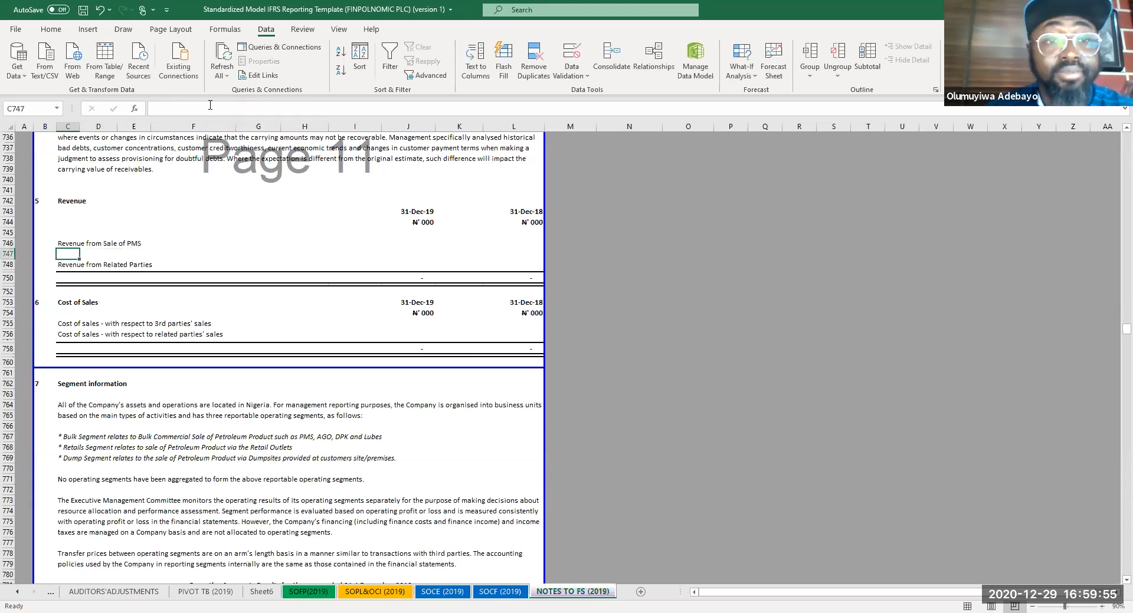
- Copy the Revenue from Sale of PMS label from C746 into C747 and C748 of note 5
left_click(131, 240)
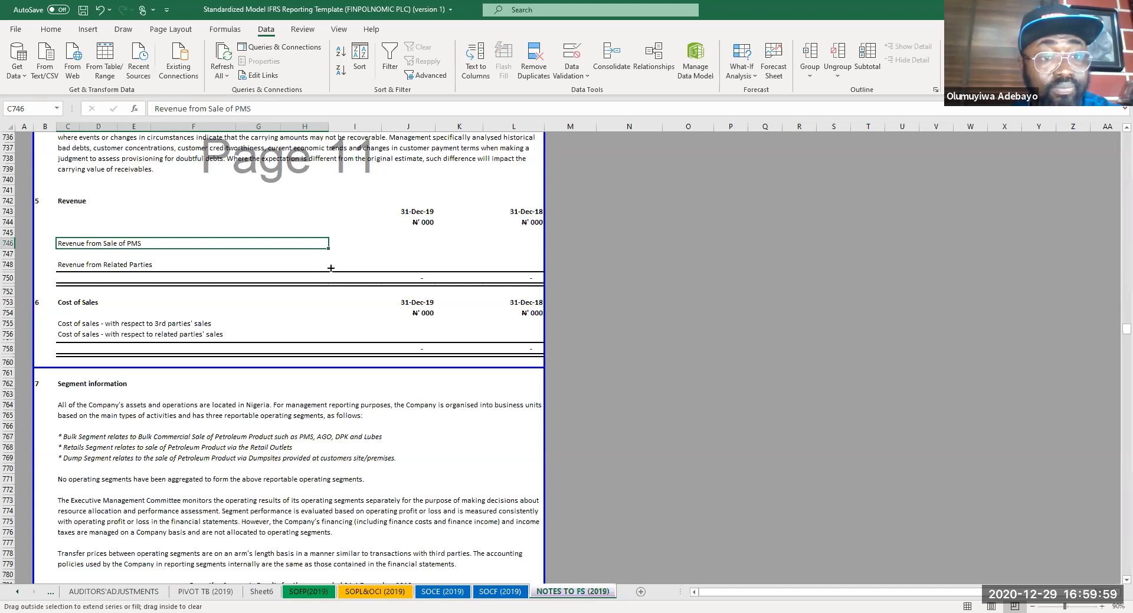
left_click_drag(331, 268, 331, 269)
key("Return")
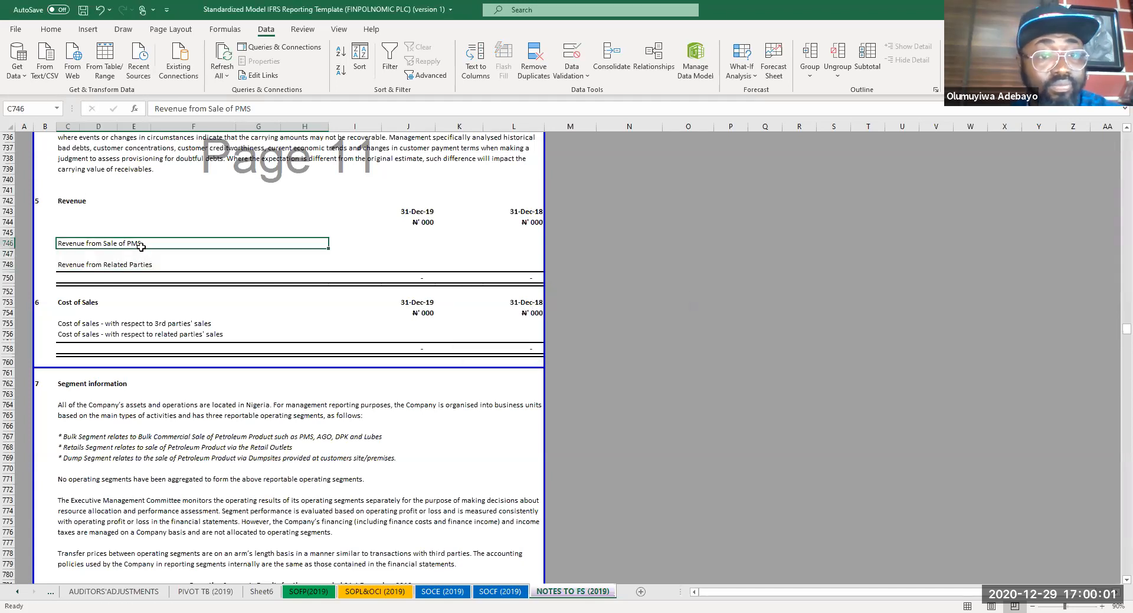
key("ctrl+c")
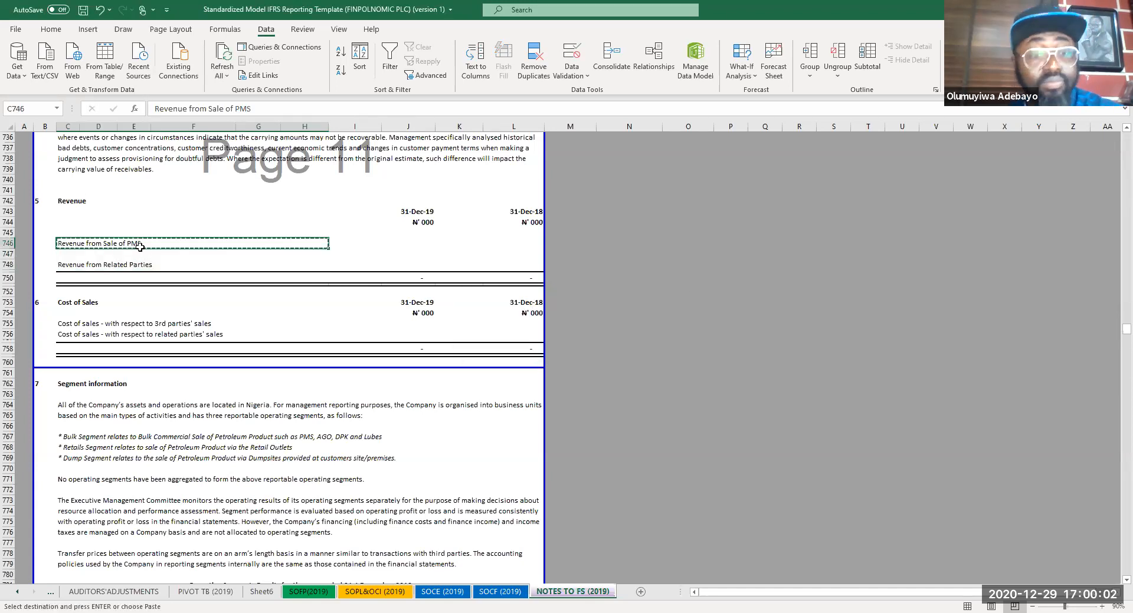
left_click(88, 257)
left_click(60, 254)
key("ctrl+v")
left_click(63, 264)
key("ctrl+v")
left_click(66, 254)
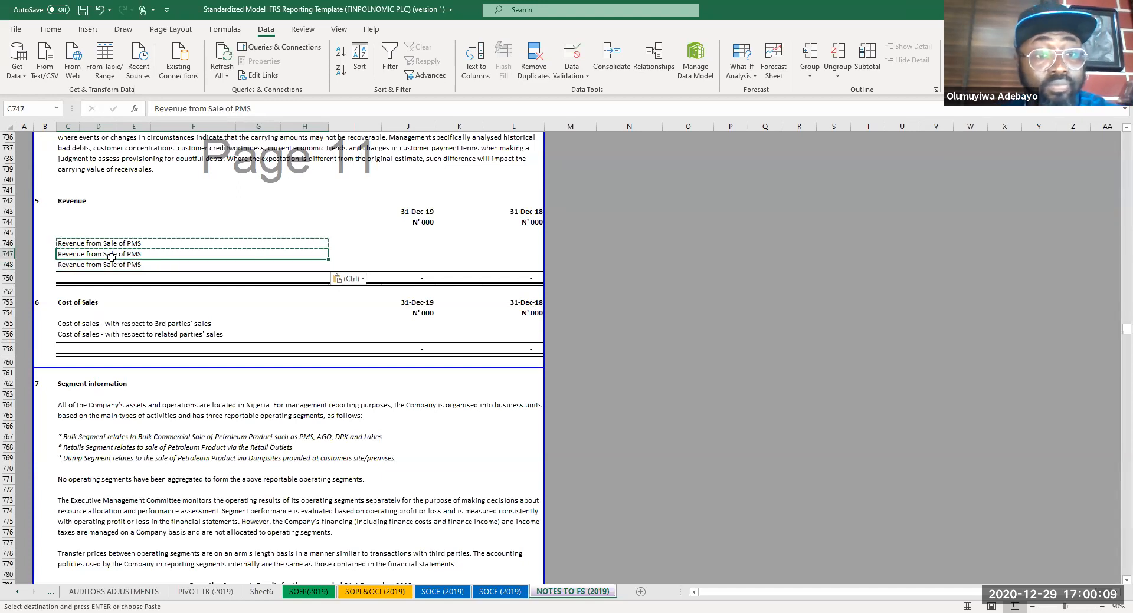
- Change the revenue label in C747 of note 5 to "Revenue from Sale of AGO"
left_click(258, 109)
key("BackSpace")
key("BackSpace")
key("BackSpace")
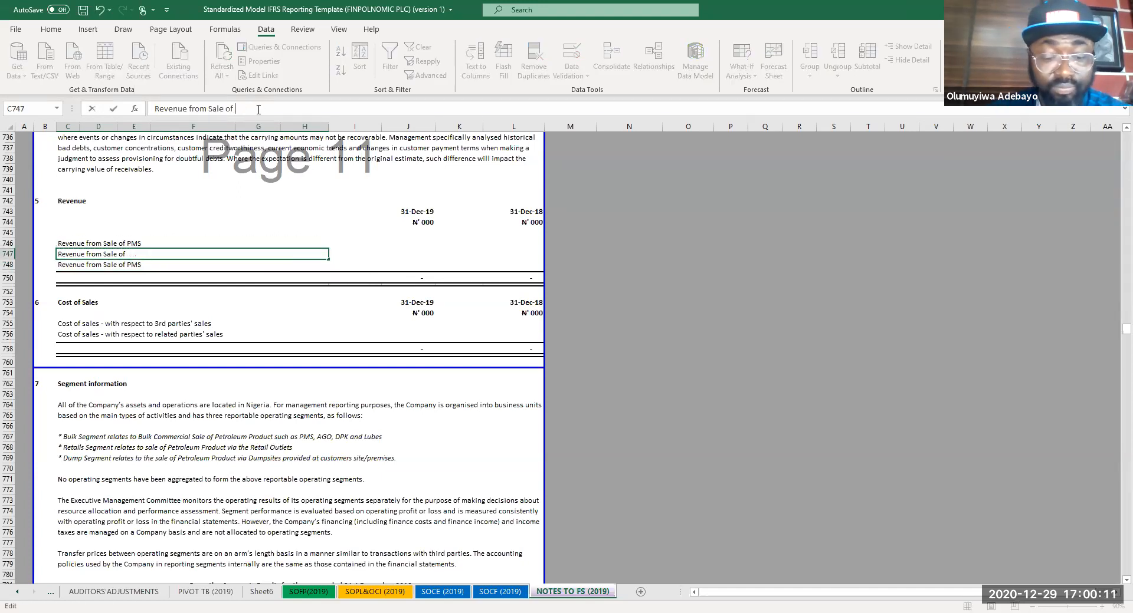
type("AGO")
key("Return")
- Change the revenue label in C748 of note 5 to "Revenue from Sale of DPK"
left_click(258, 109)
key("BackSpace")
key("BackSpace")
key("BackSpace")
type("DPK")
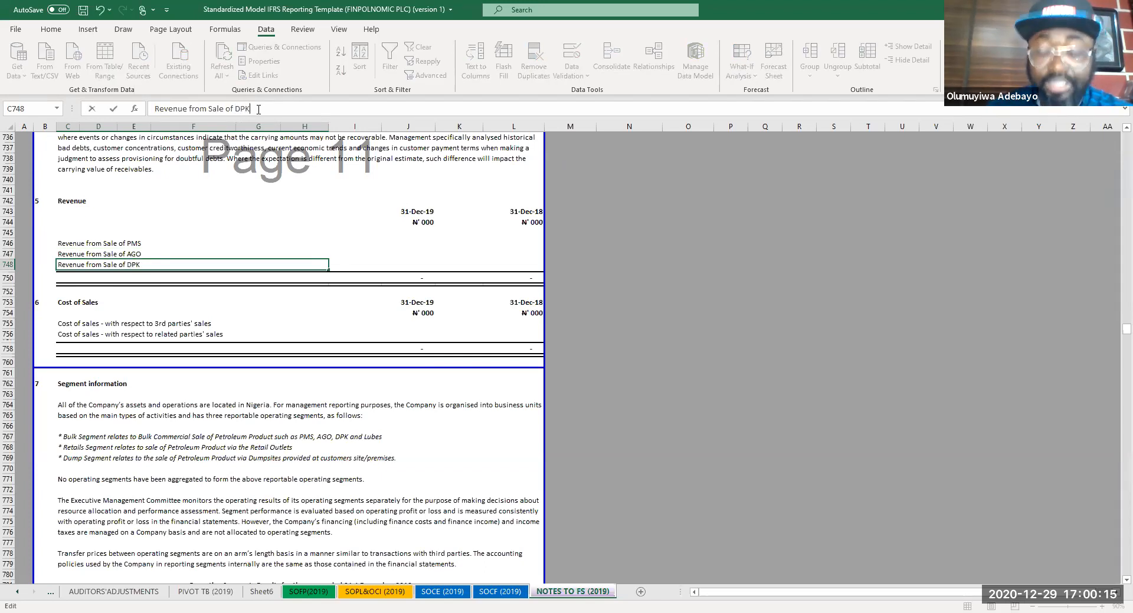
key("Return")
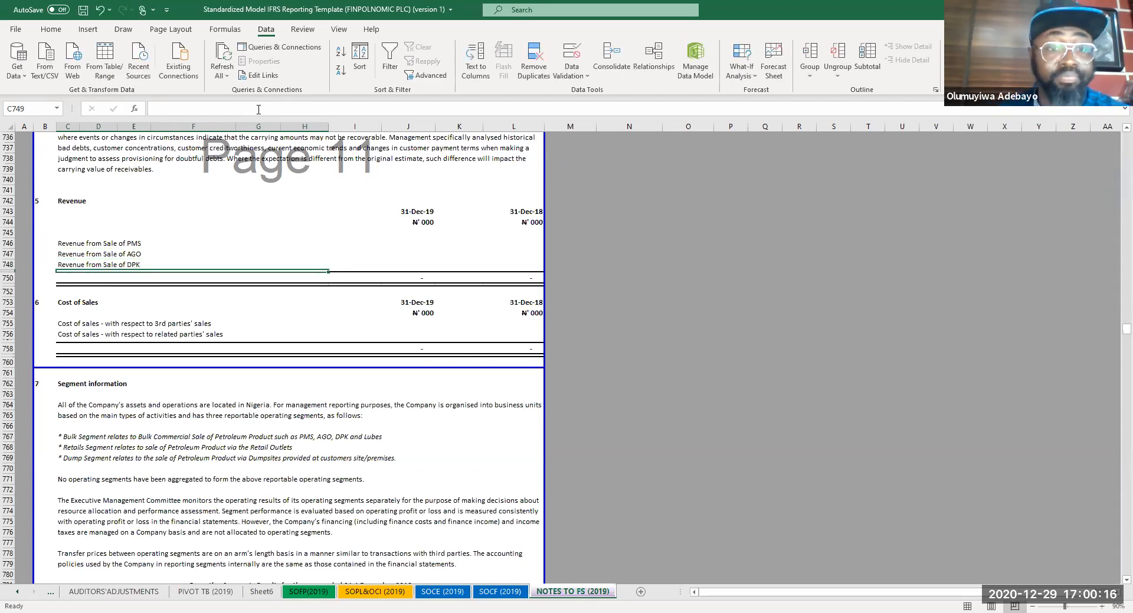
- Insert a blank row above the related parties' cost of sales line in note 6
left_click(8, 334)
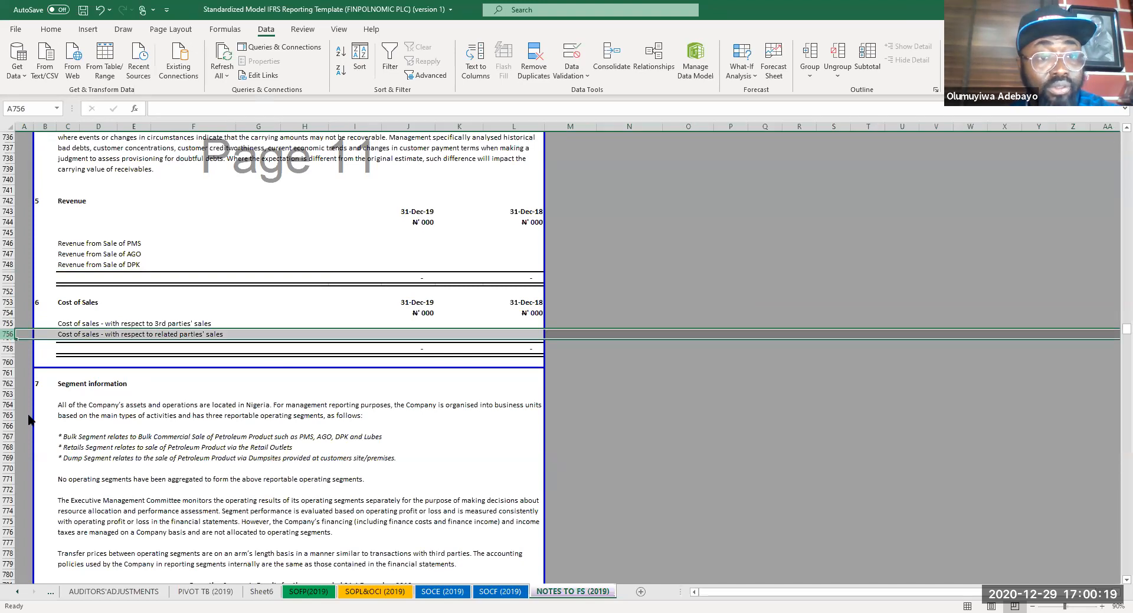
right_click(8, 334)
left_click(39, 140)
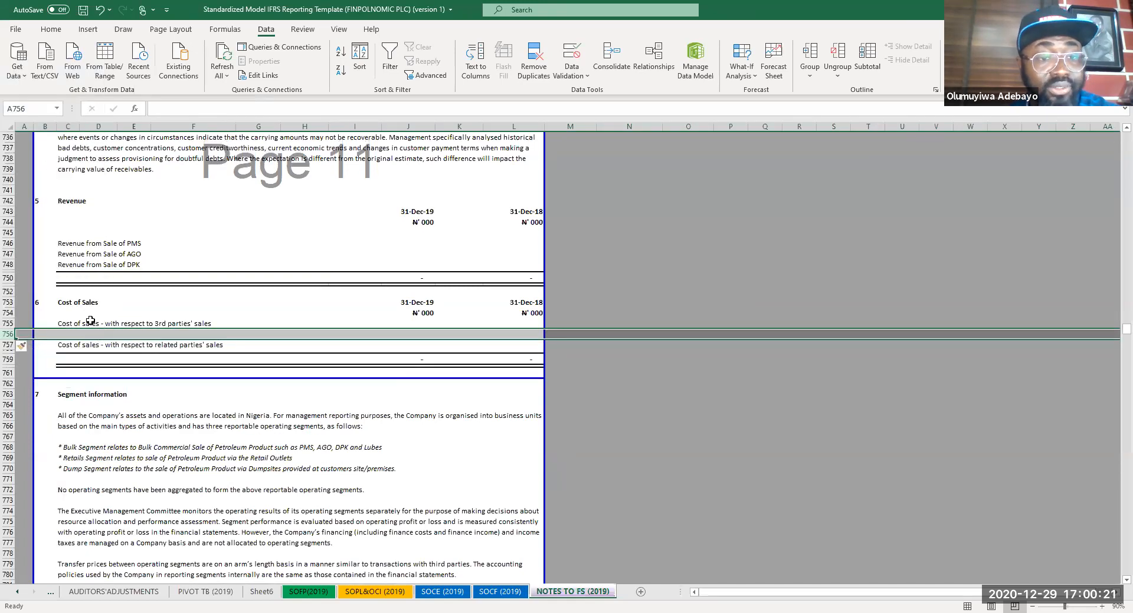
- Change the 3rd parties' cost of sales label in C755 to "Cost of sales - PMS" and fill it down to C757
left_click(94, 324)
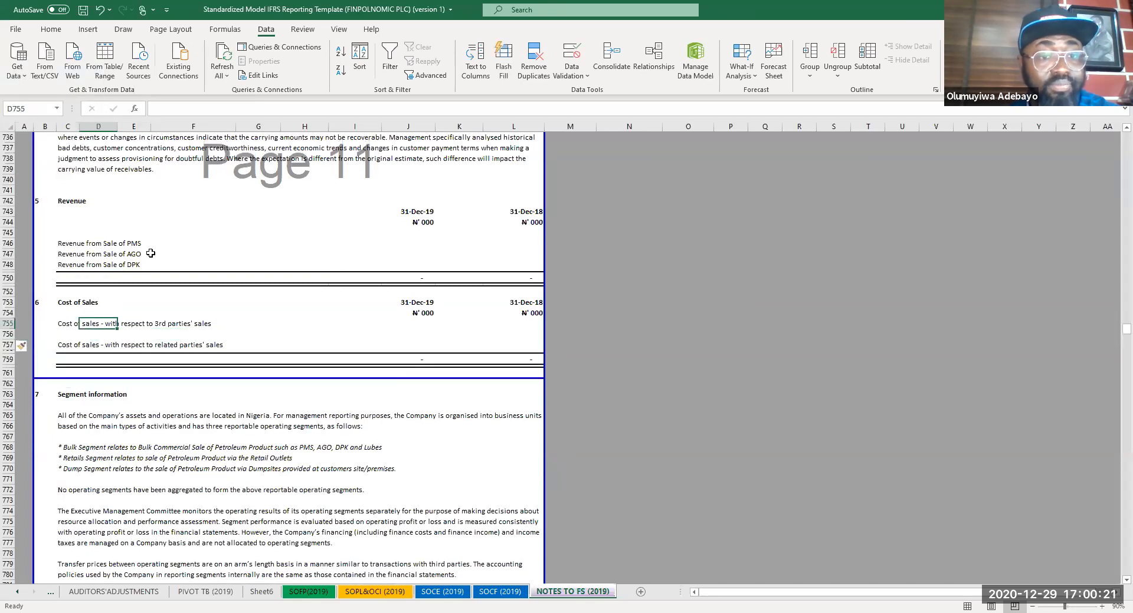
left_click(65, 324)
left_click_drag(318, 109, 208, 109)
type("PMS")
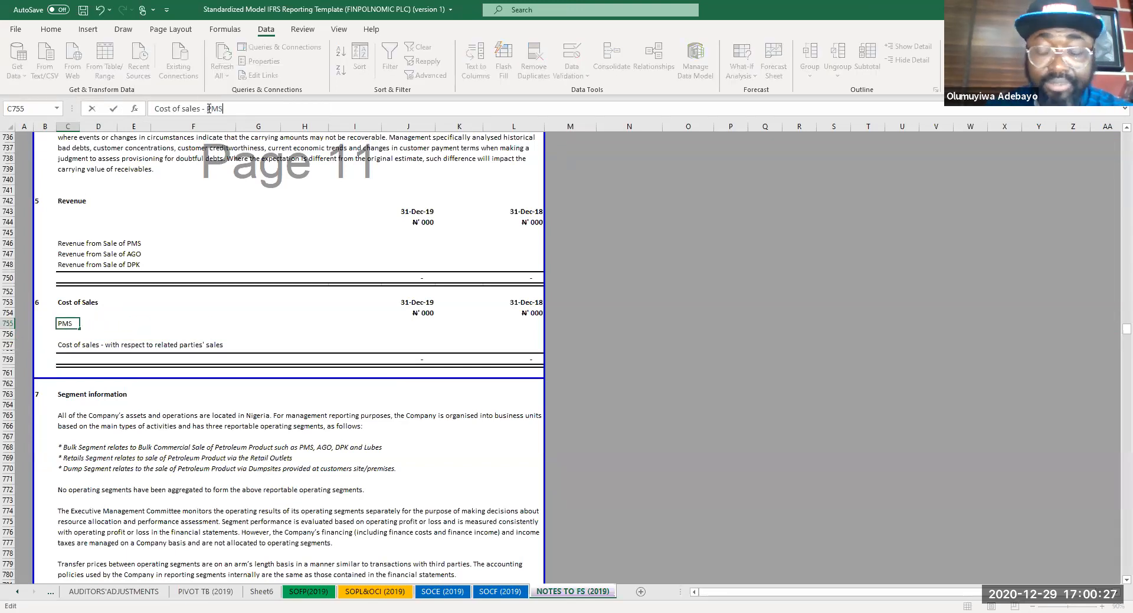
key("Return")
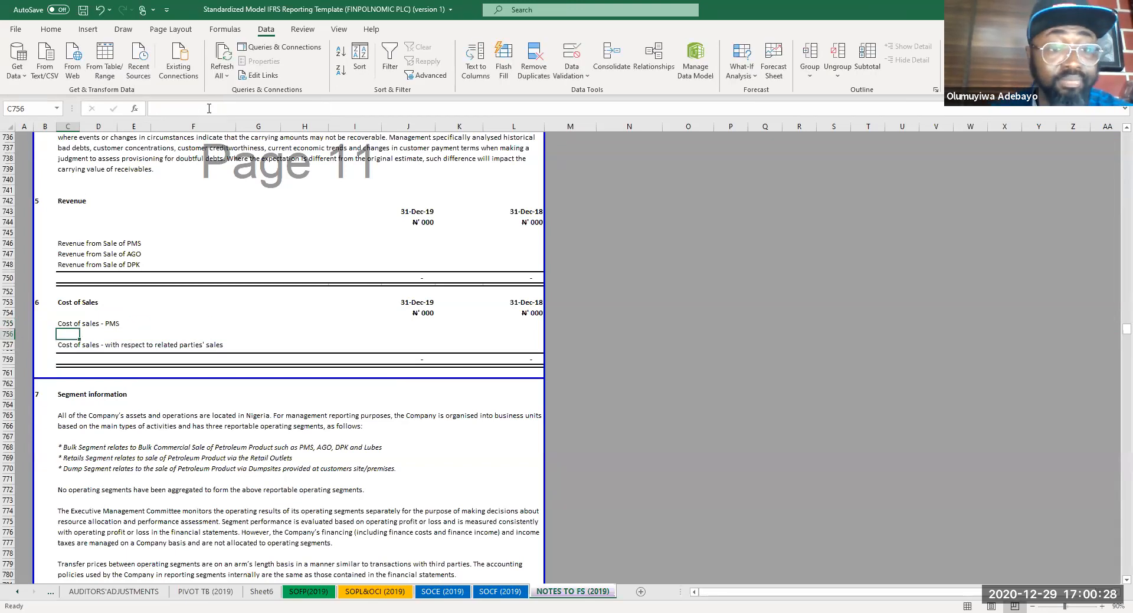
left_click(74, 326)
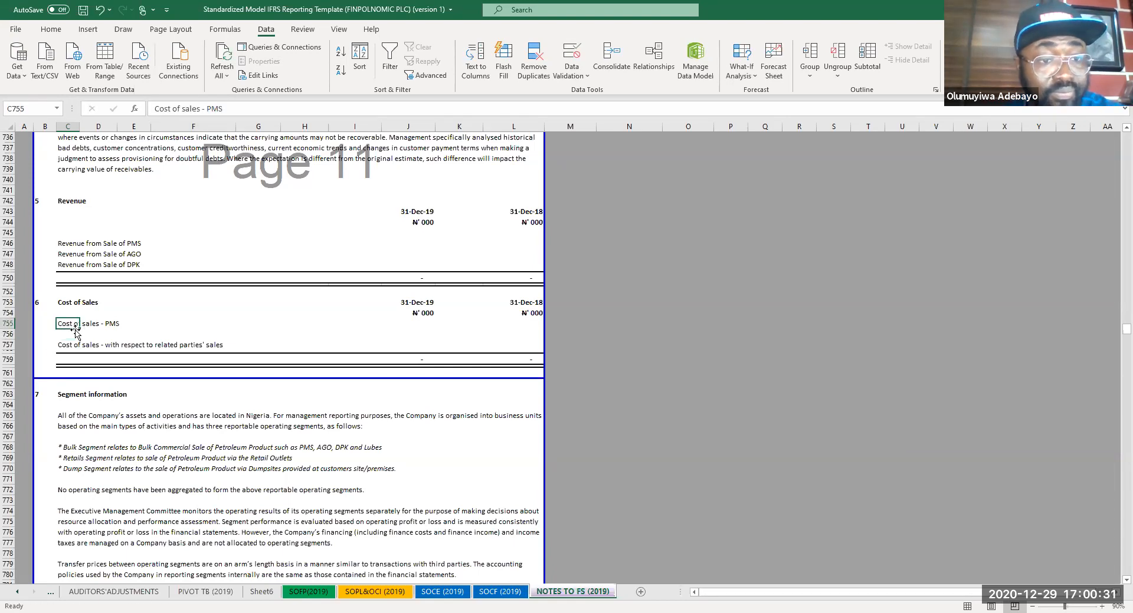
left_click_drag(80, 329, 82, 349)
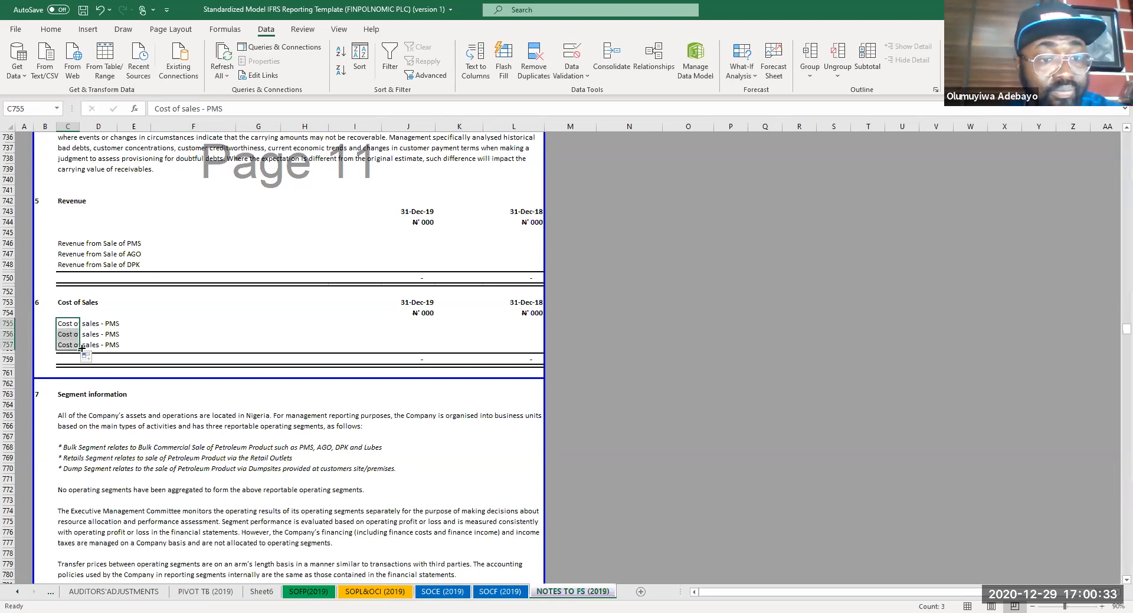
- Insert another row at 757 in note 6 and copy the Cost of sales - PMS label from C758 into C757
left_click_drag(6, 348, 6, 348)
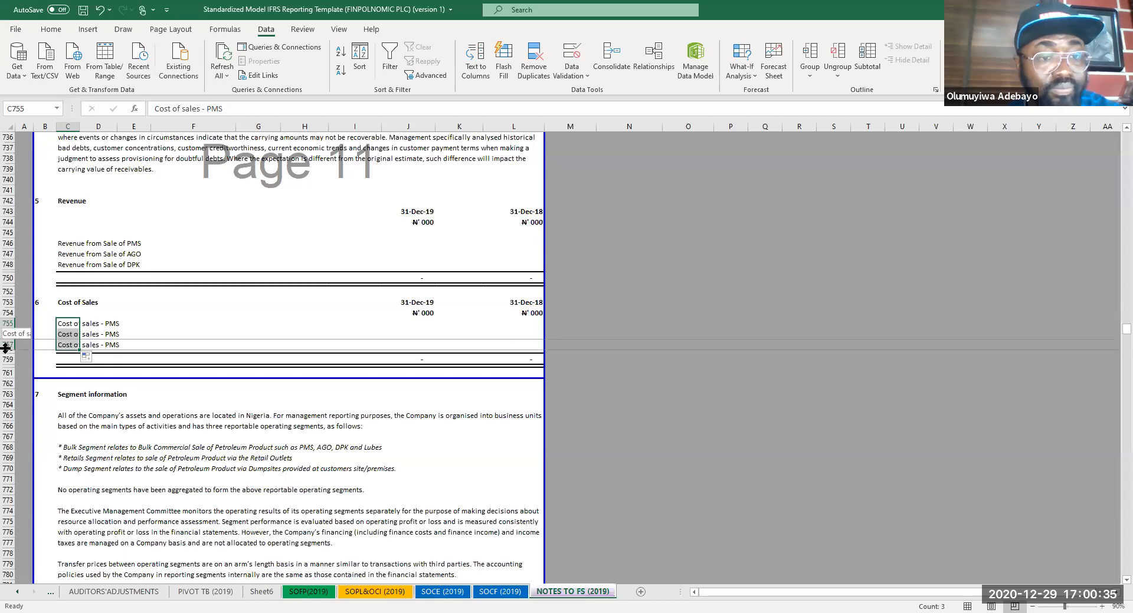
right_click(6, 348)
left_click(62, 161)
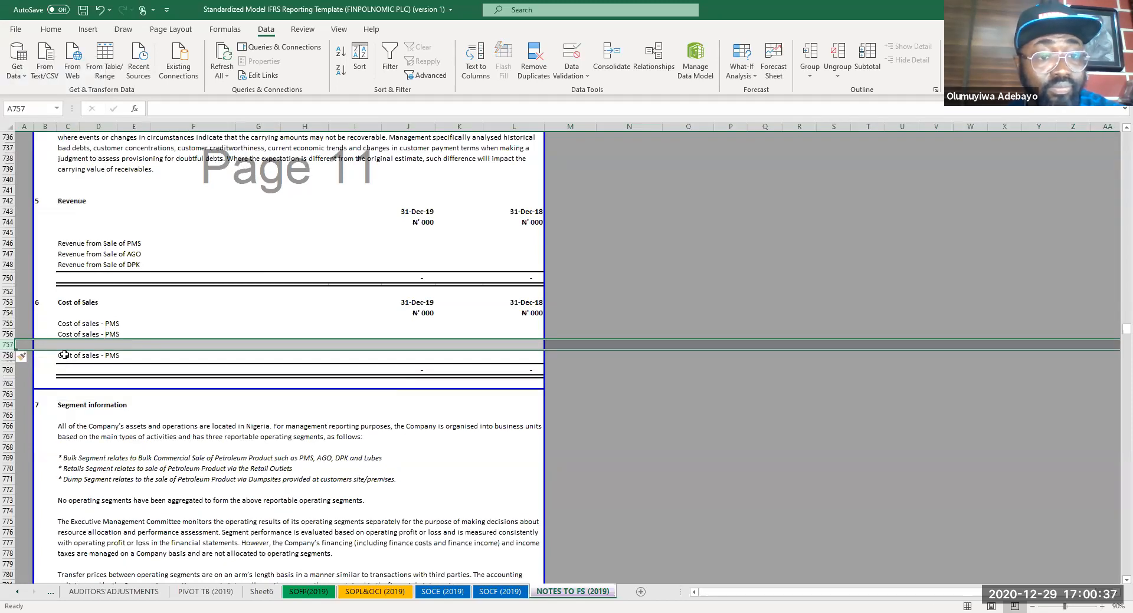
left_click(64, 354)
key("ctrl+c")
left_click(73, 342)
key("ctrl+v")
- Change the label in C756 of note 6 to "Cost of sales - AGO"
left_click(86, 321)
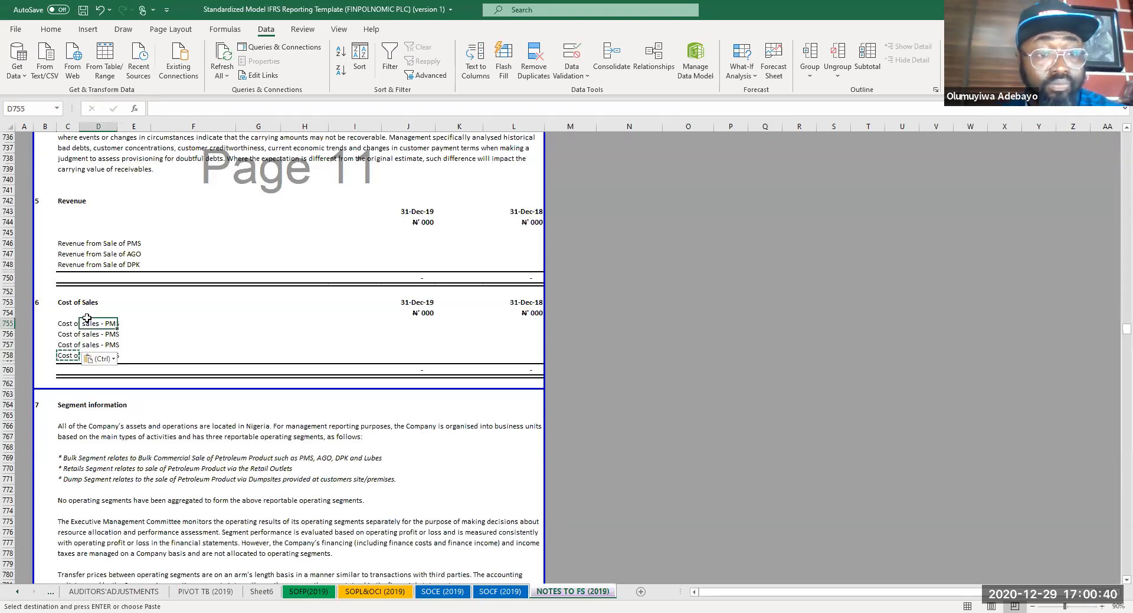
left_click(69, 336)
left_click(253, 105)
key("BackSpace")
key("BackSpace")
key("BackSpace")
type("AGO")
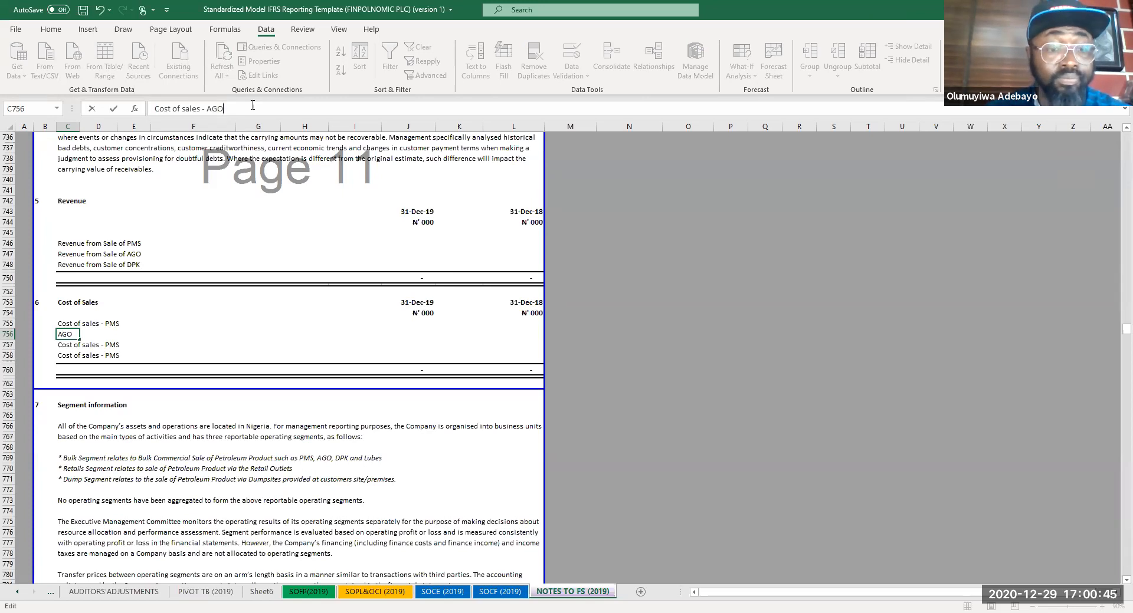
key("Return")
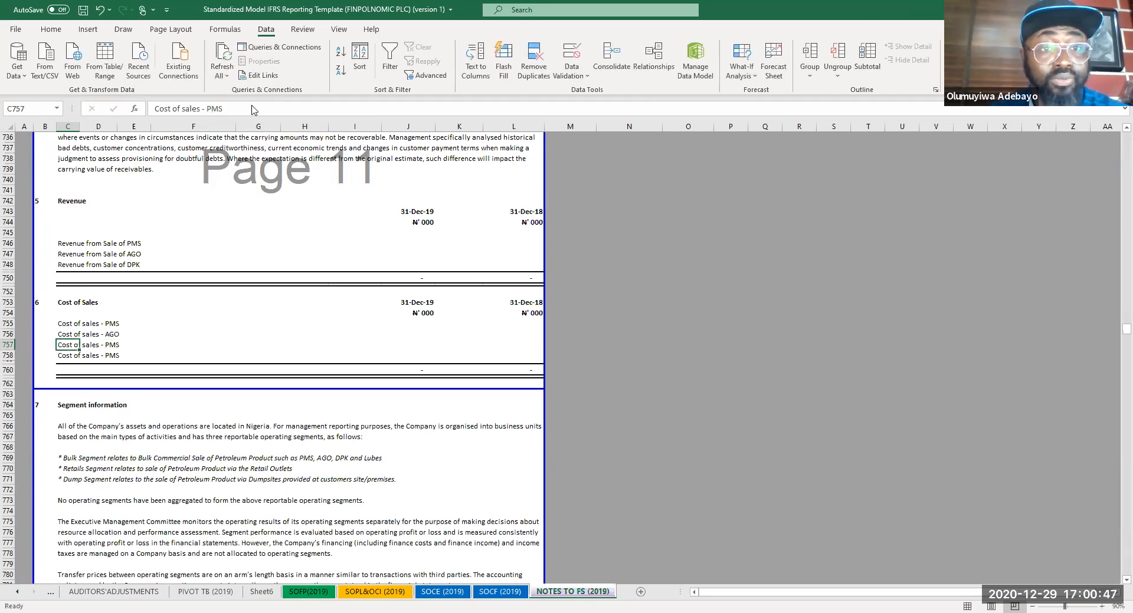
- Change the label in C757 of note 6 to "Cost of sales - DPK"
left_click(246, 112)
key("BackSpace")
key("BackSpace")
key("BackSpace")
type("D")
key("Return")
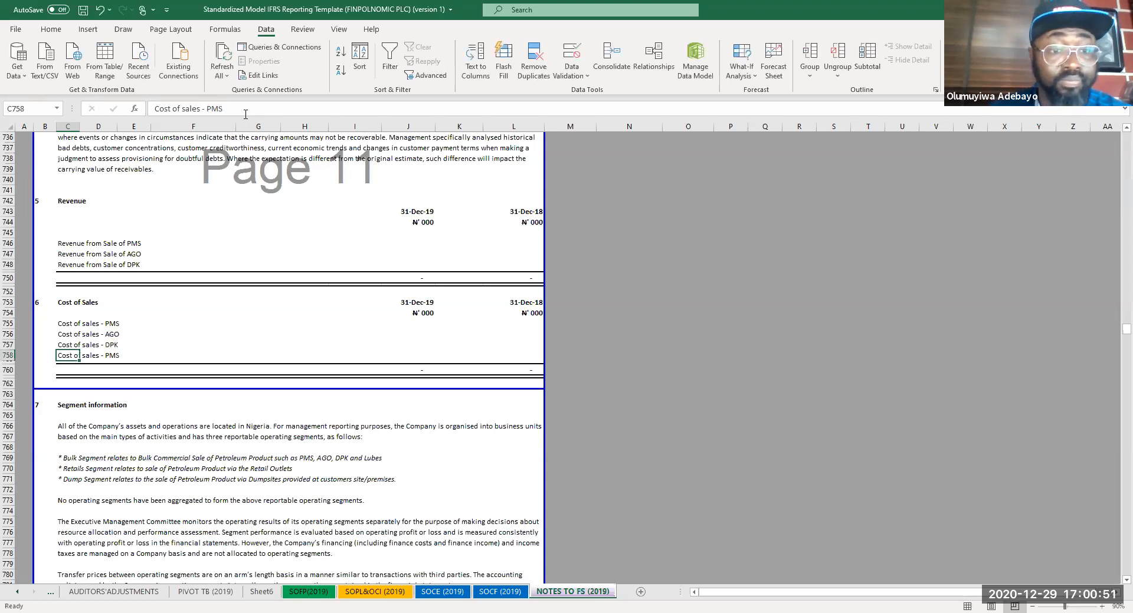
- Change the label in C758 of note 6 to "Cost of sales - Write Off" and save the workbook
left_click(224, 108)
key("BackSpace")
key("BackSpace")
key("BackSpace")
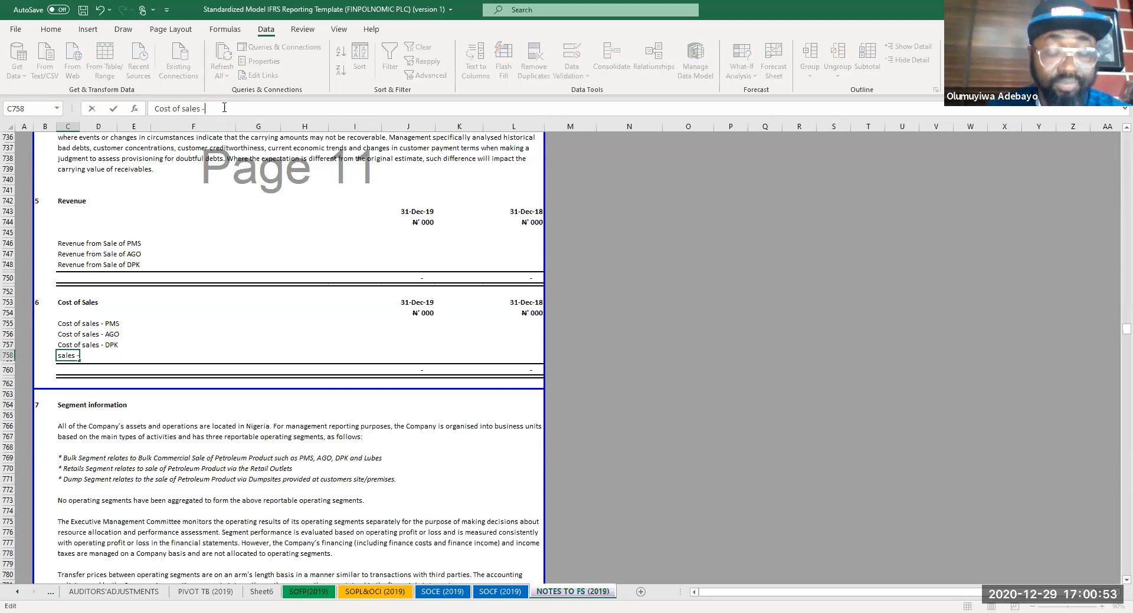
type("Write Off")
key("Return")
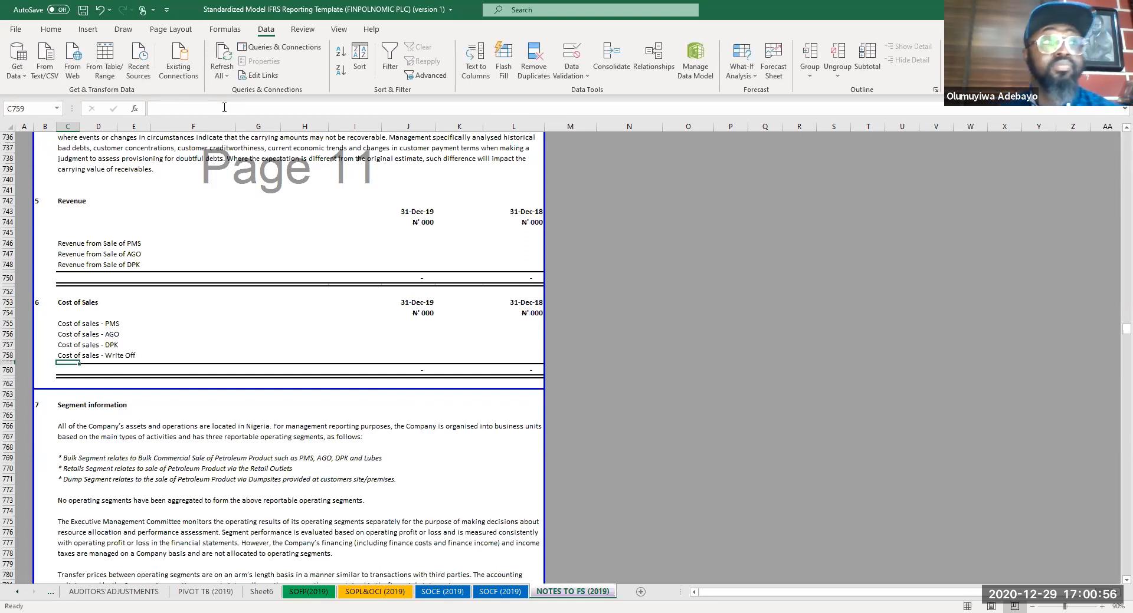
left_click(364, 311)
key("ctrl+s")
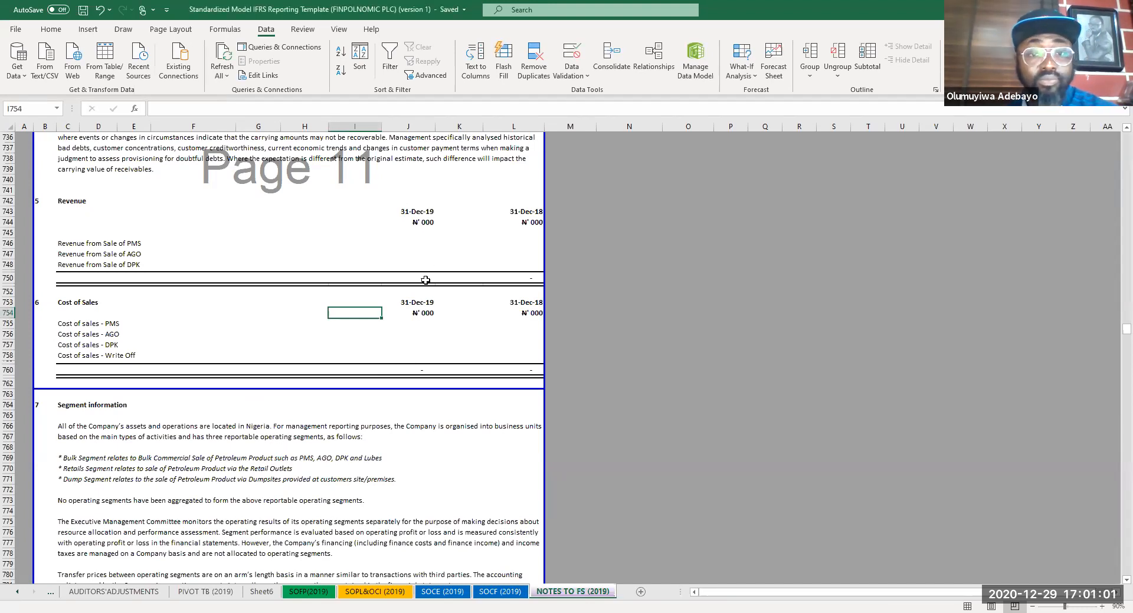
- In J746, enter an IFERROR formula returning the negated Revenue - PMS audited closing balance from PIVOT FS (2019 vs. 2018) divided by 1000, otherwise blank
left_click(410, 241)
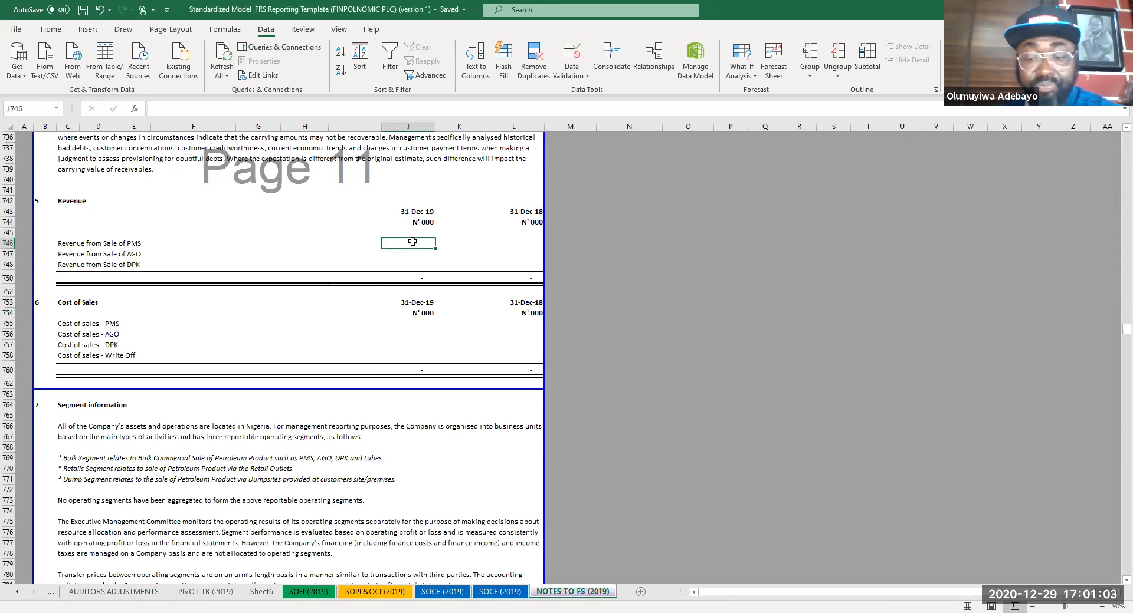
type("=if")
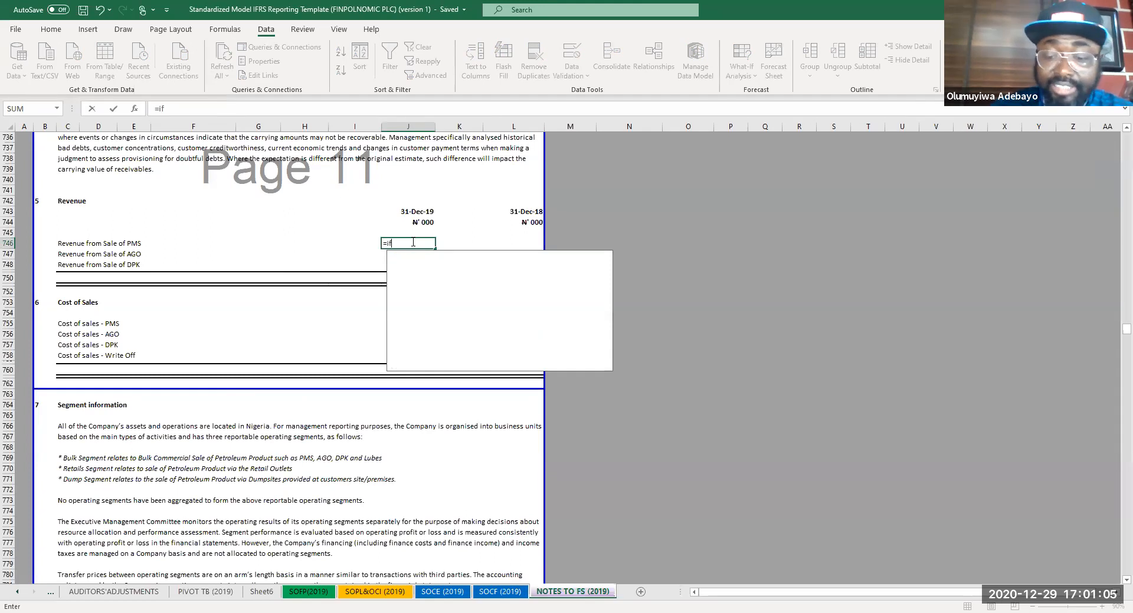
type("error(-")
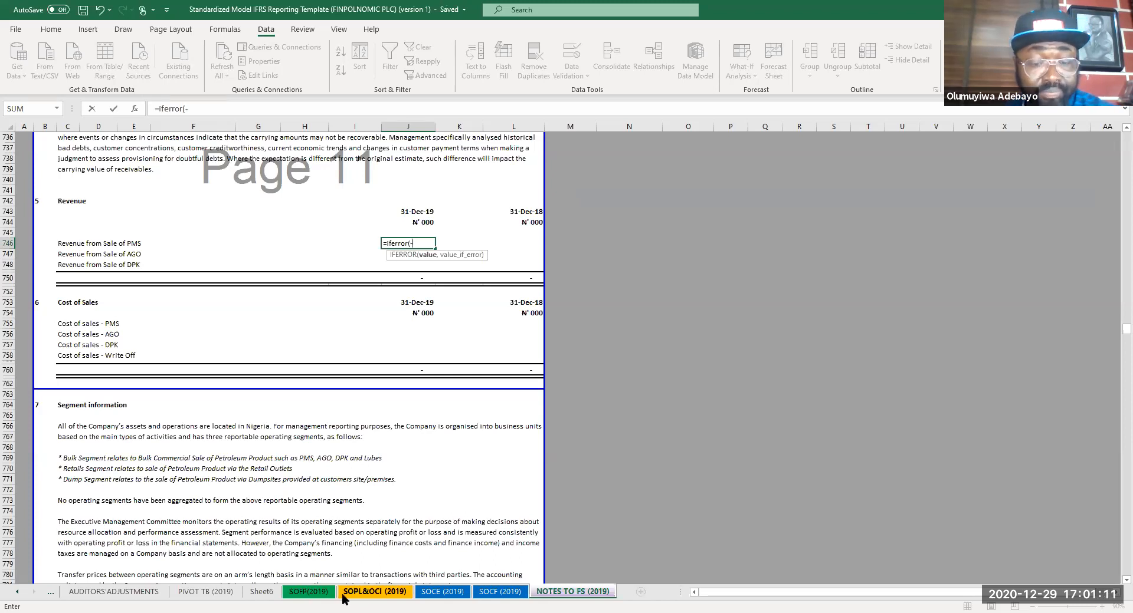
left_click(50, 593)
left_click(104, 594)
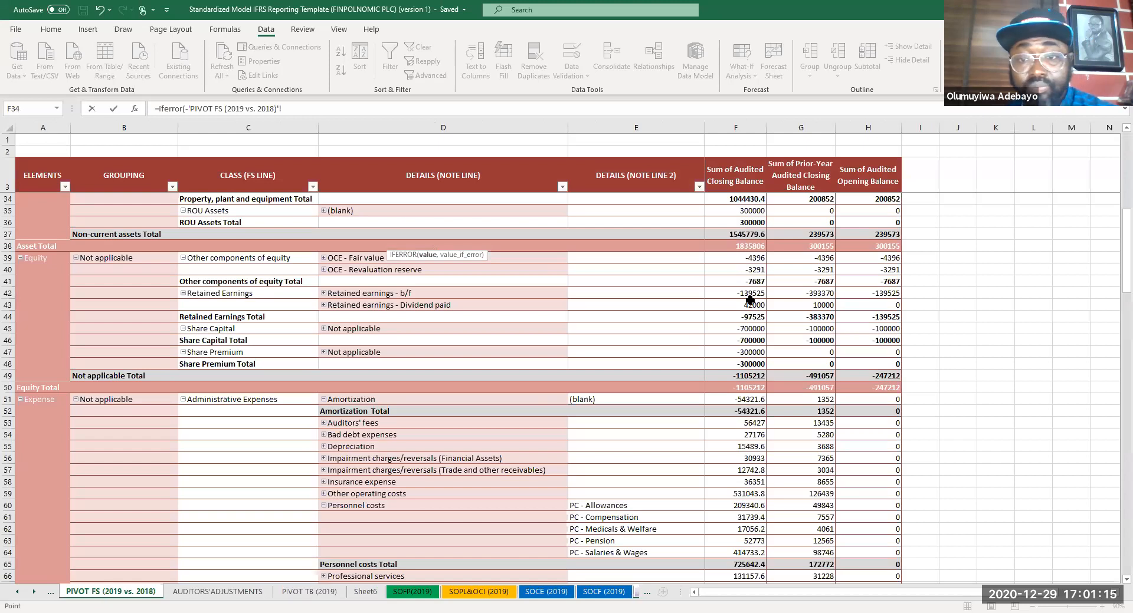
scroll(703, 387, "down", 3)
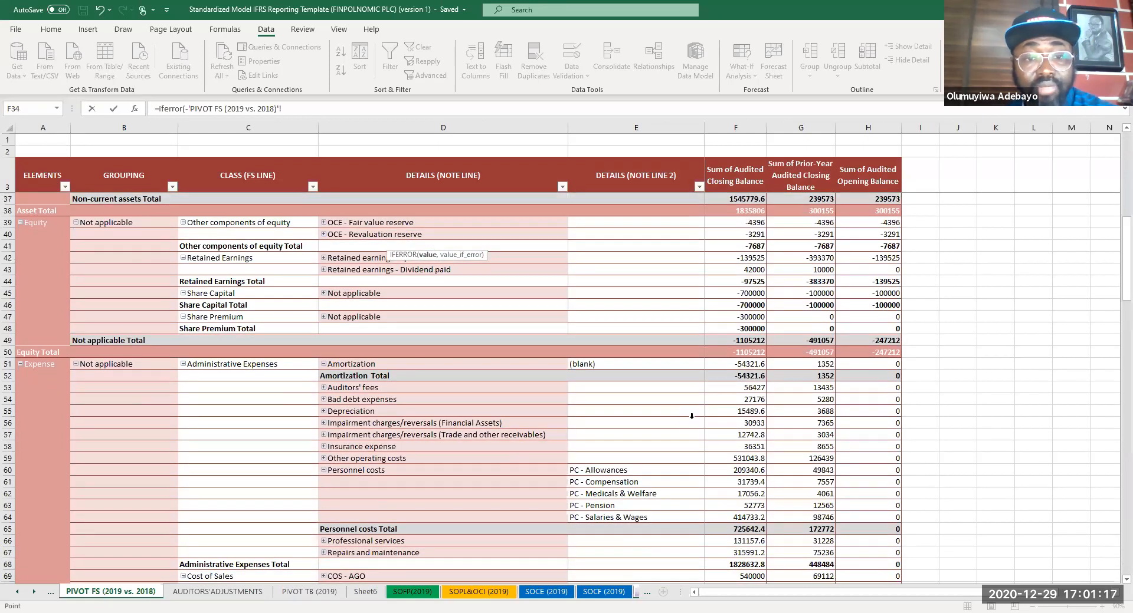
scroll(688, 418, "down", 3)
scroll(687, 416, "down", 6)
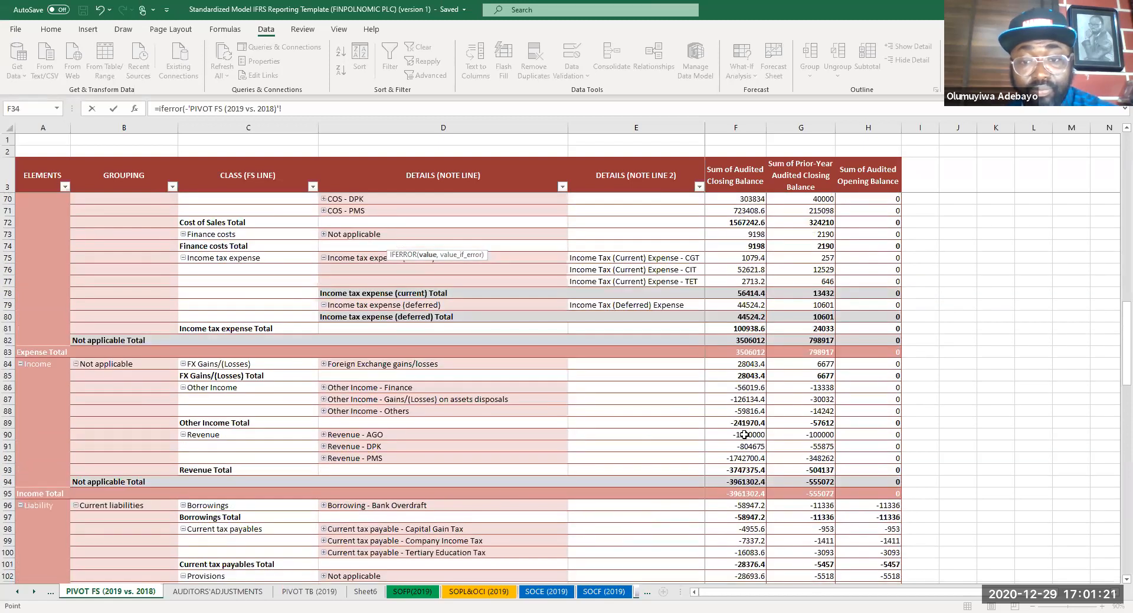
left_click(745, 435)
left_click(741, 446)
left_click(741, 459)
type("/")
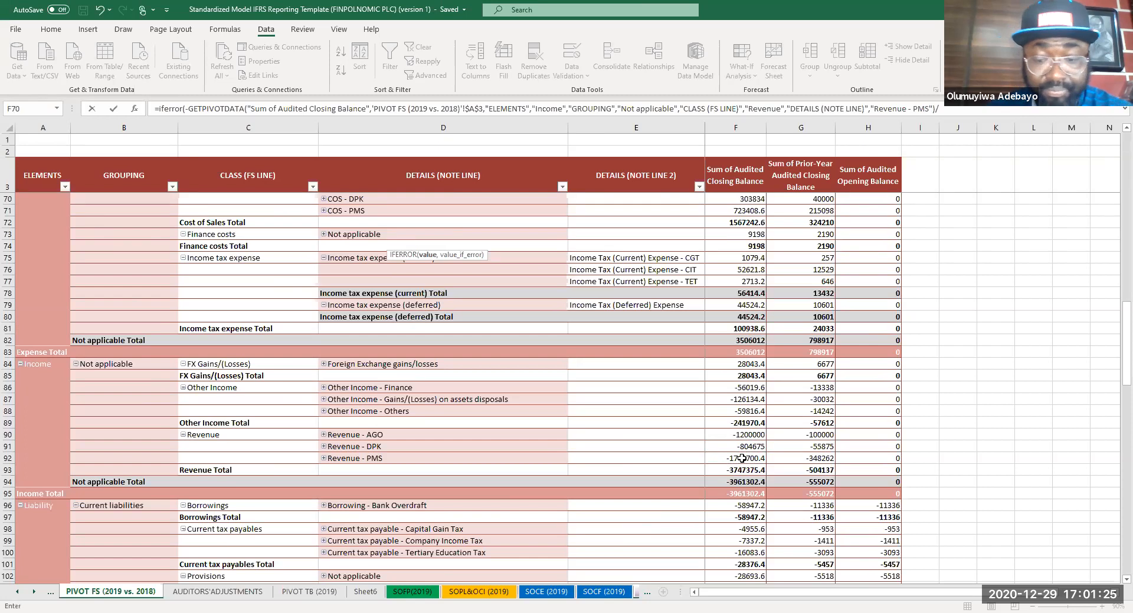
type("1000")
key("Return")
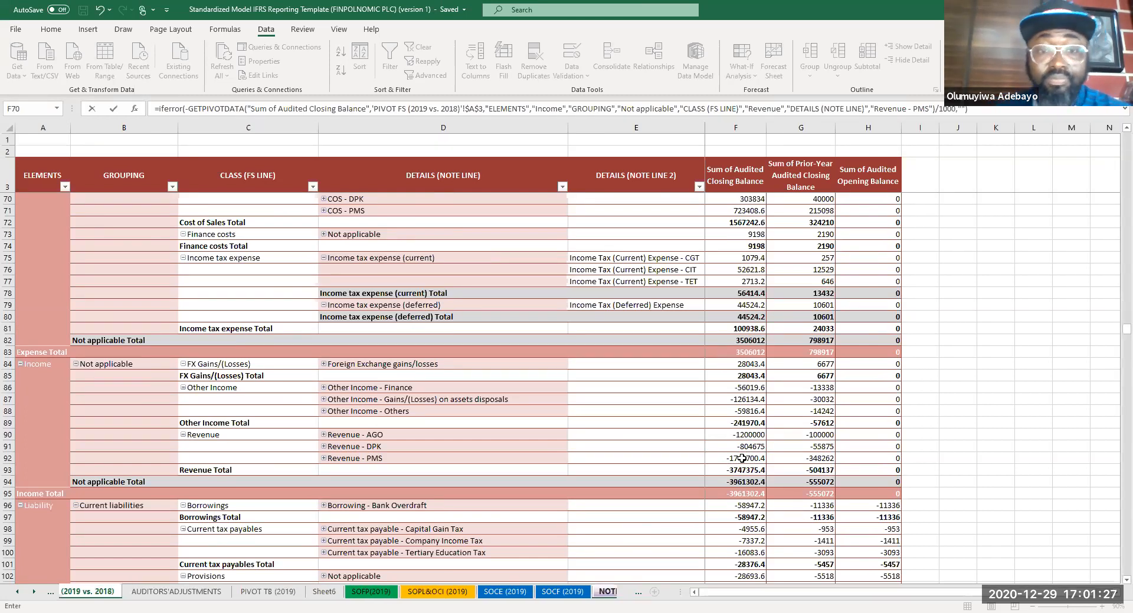
- In J747, enter an IFERROR formula with the negated Revenue - AGO audited closing balance from PIVOT FS (2019 vs. 2018) divided by 1000
type("=i")
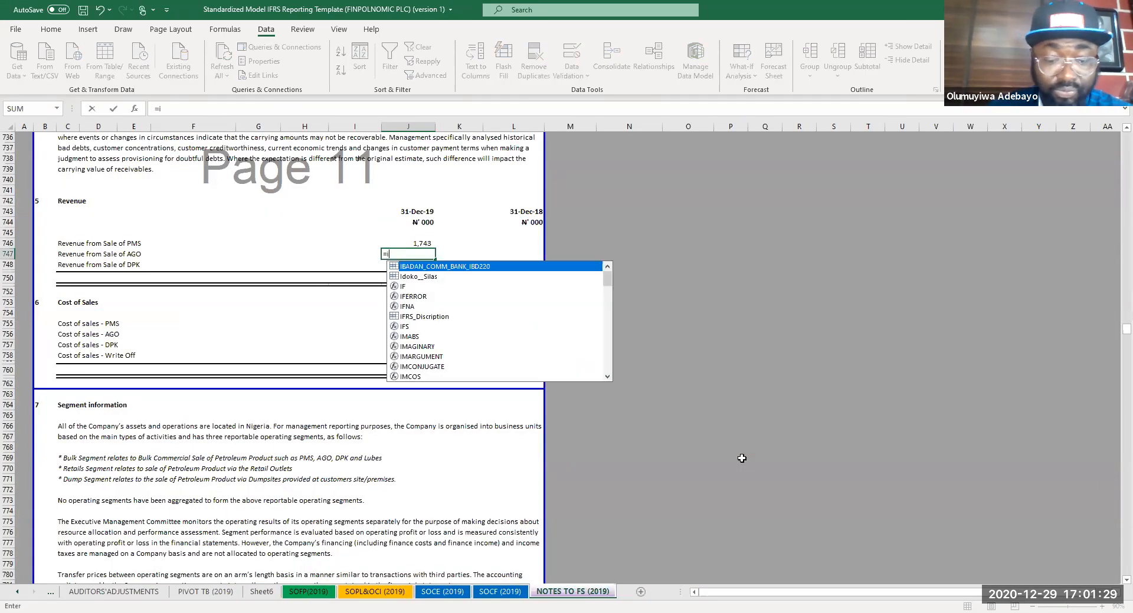
type("ferror")
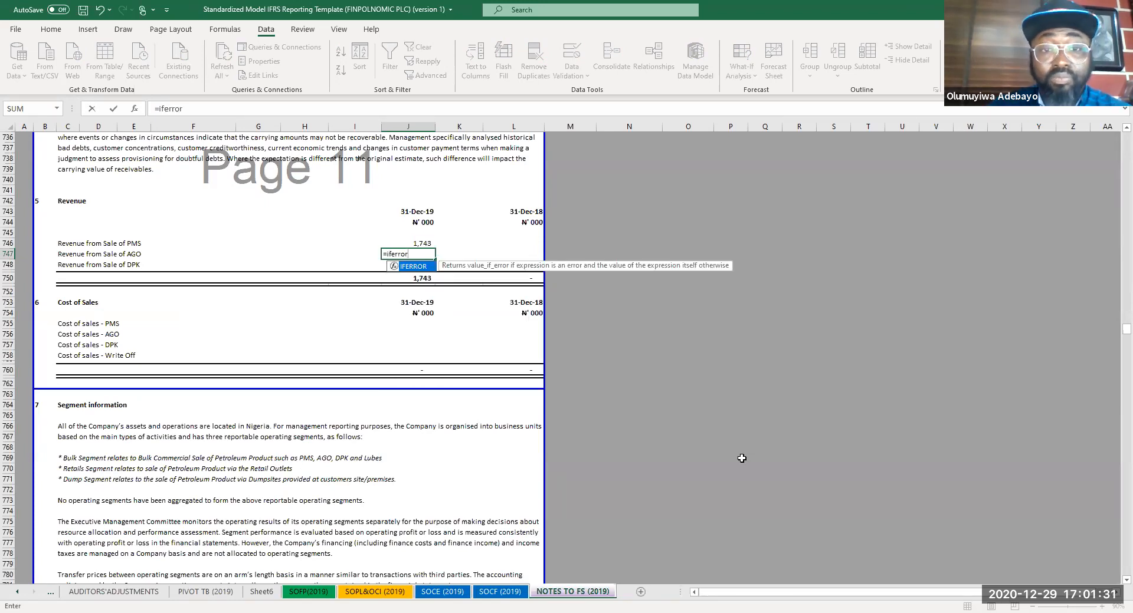
type("(-")
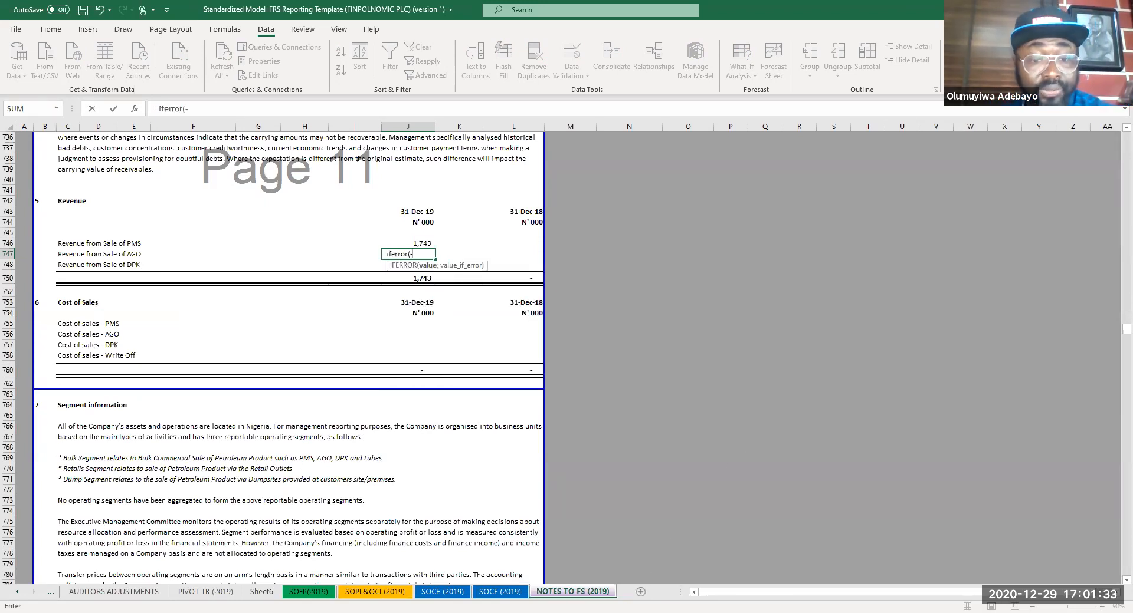
left_click(121, 592)
left_click(51, 592)
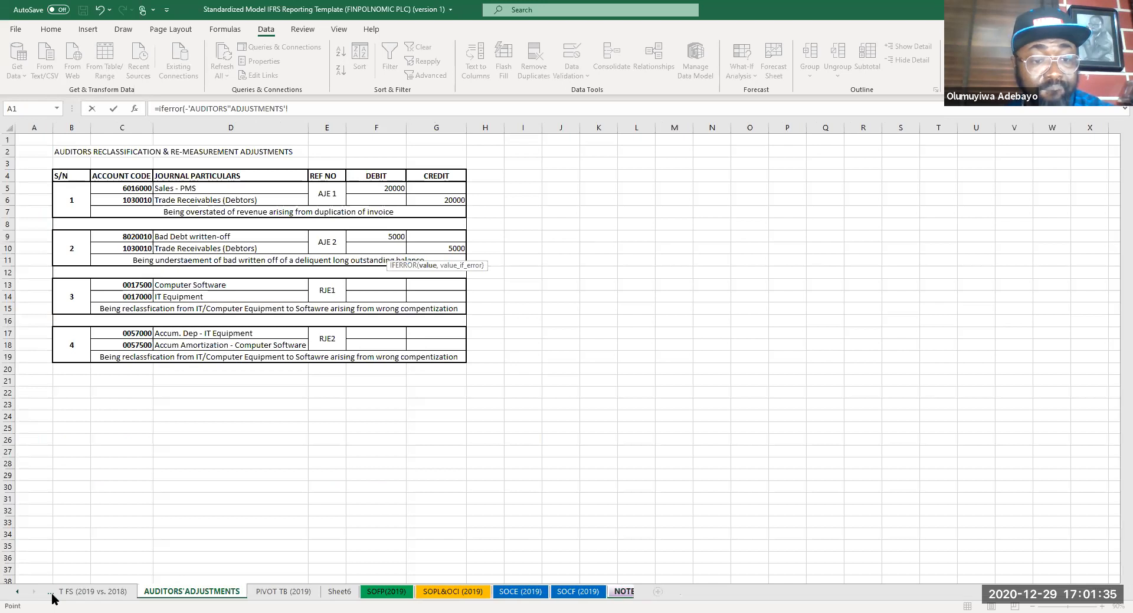
key("ctrl+Page_Up")
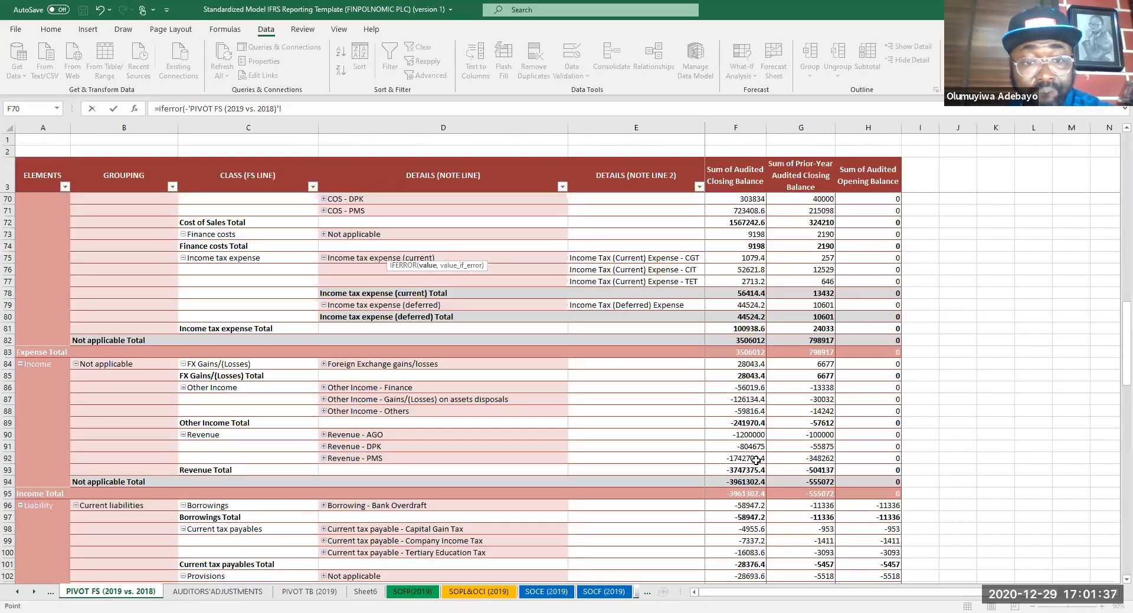
left_click(752, 438)
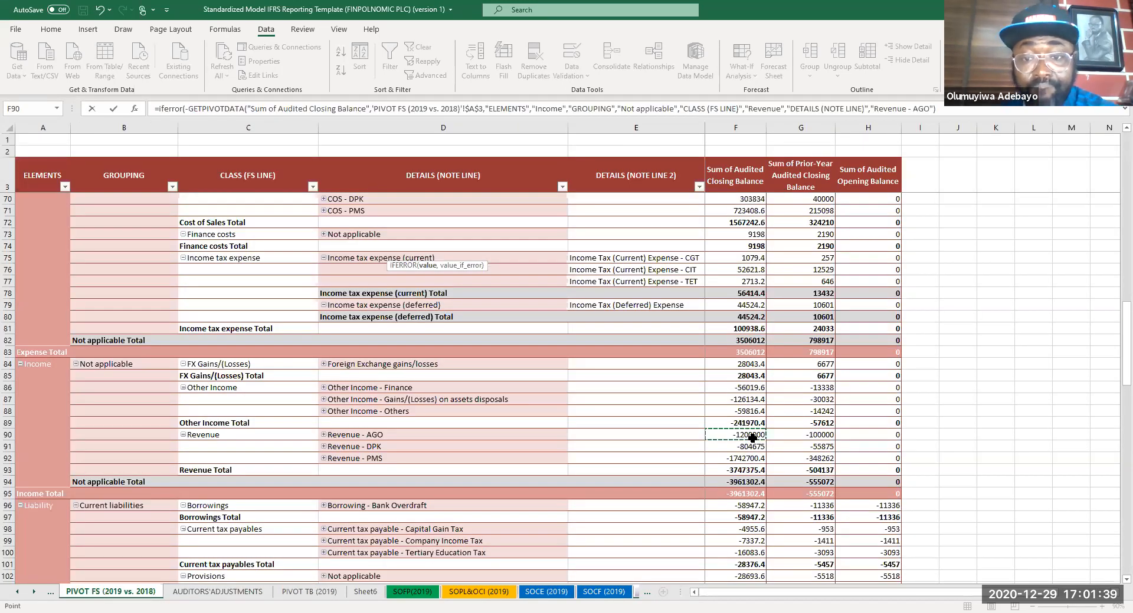
type("/1000")
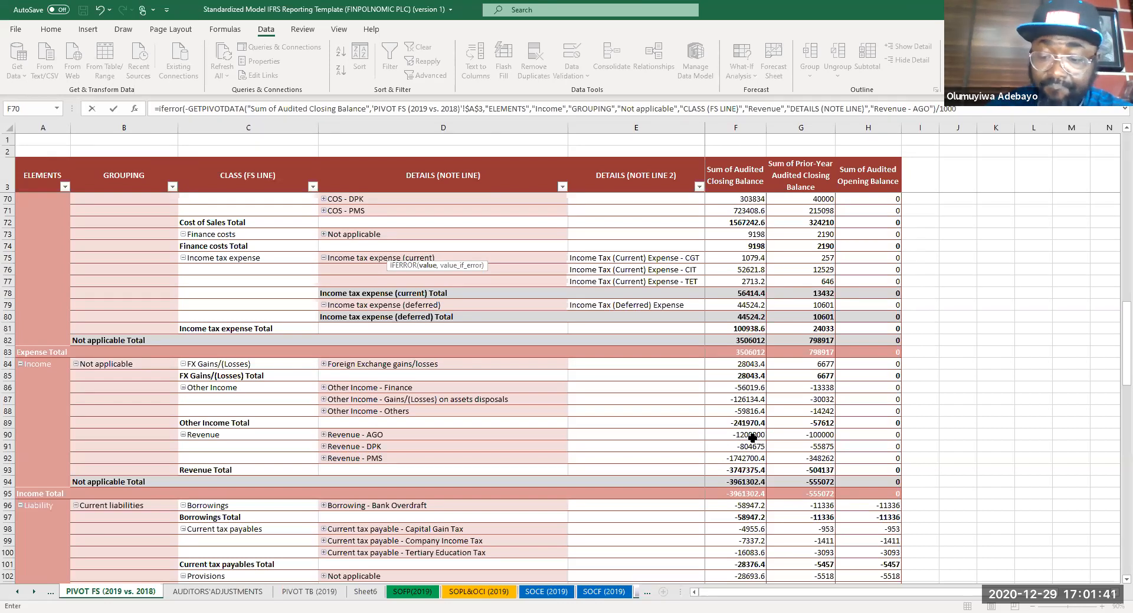
key("Return")
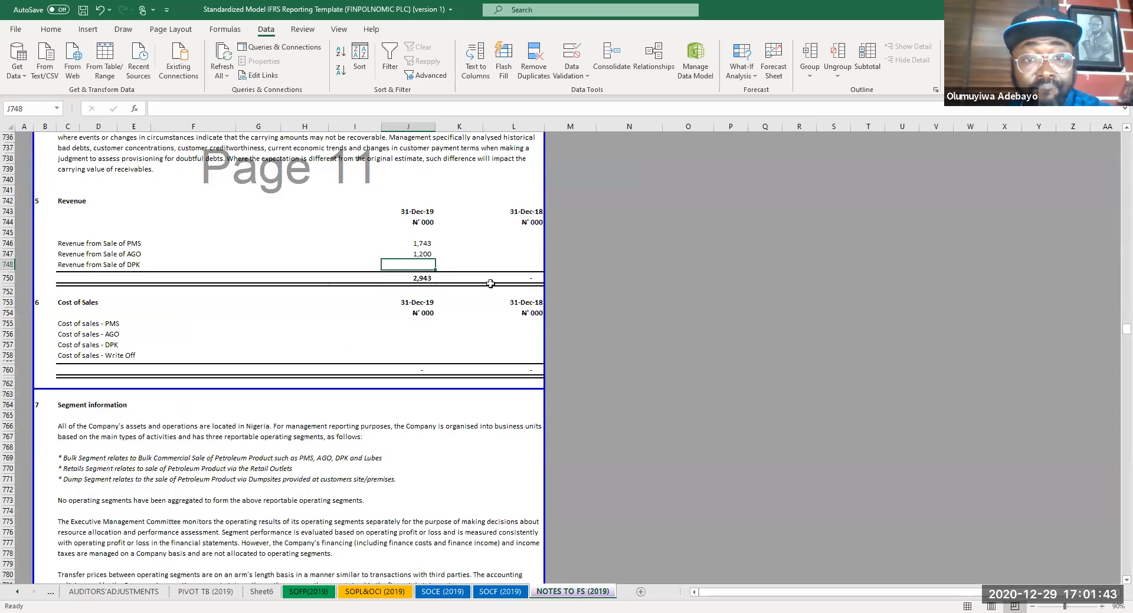
- In J748, enter an IFERROR formula with the negated Revenue - DPK audited closing balance from PIVOT FS (2019 vs. 2018) divided by 1000
type("=if")
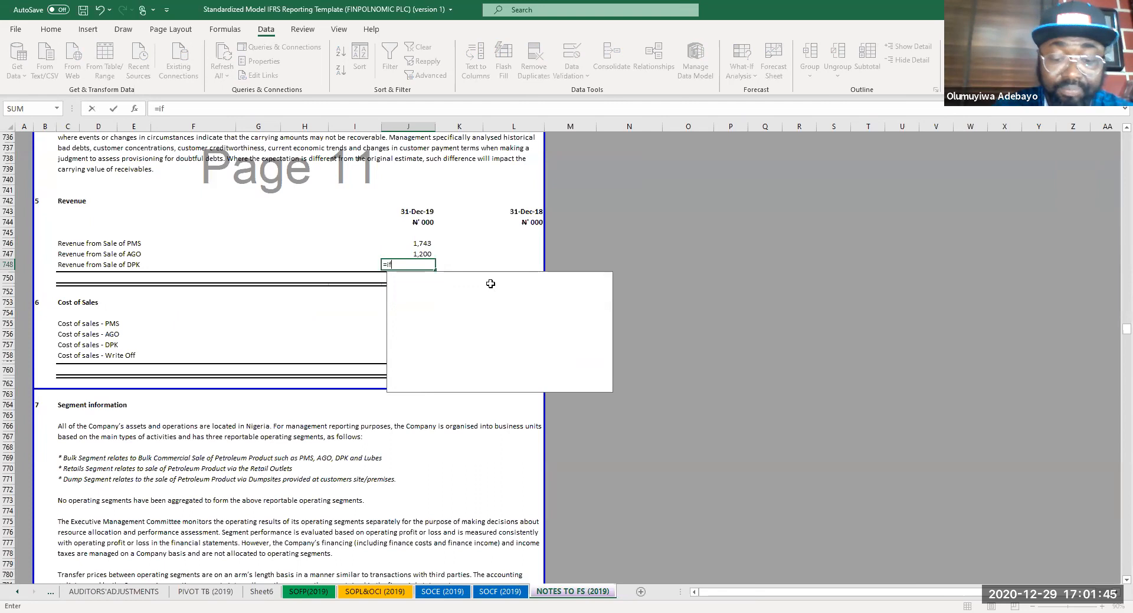
type("error(-")
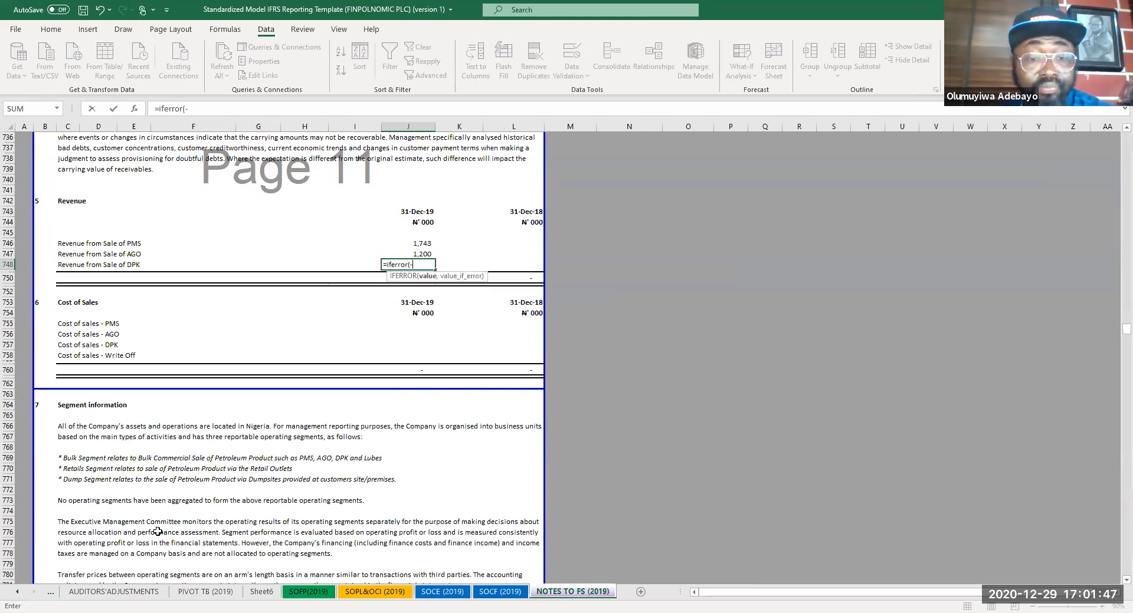
left_click(55, 598)
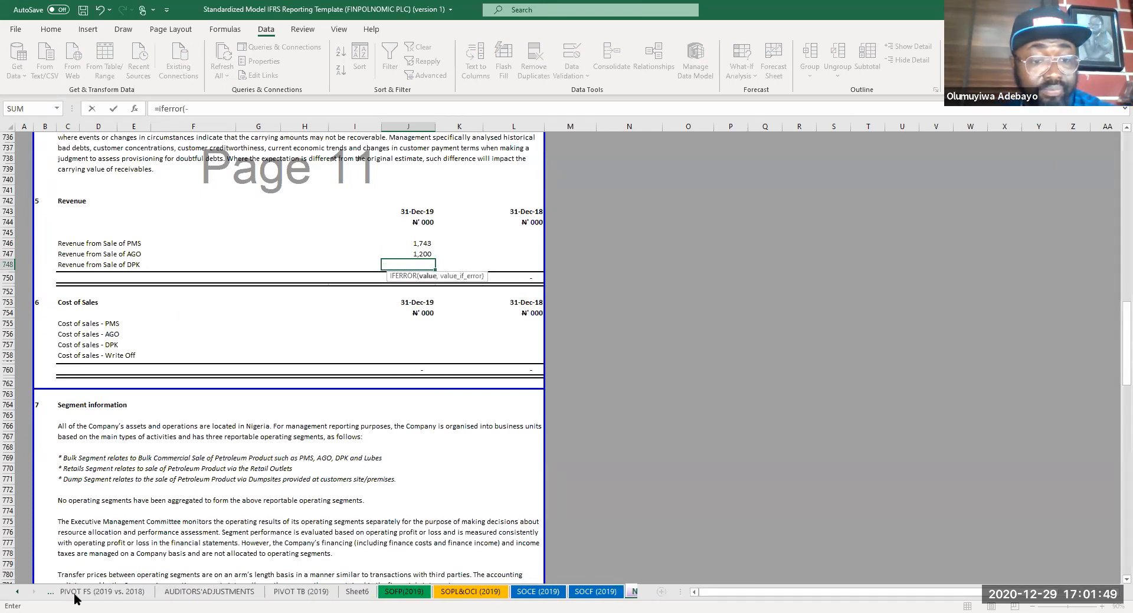
left_click(77, 592)
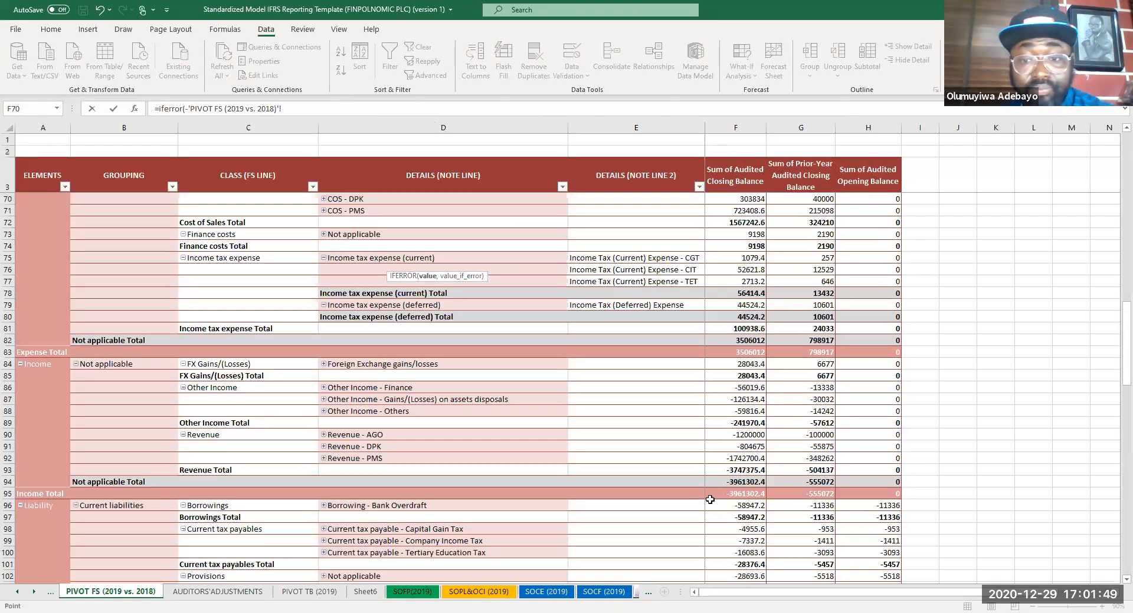
left_click(747, 449)
type("/1000")
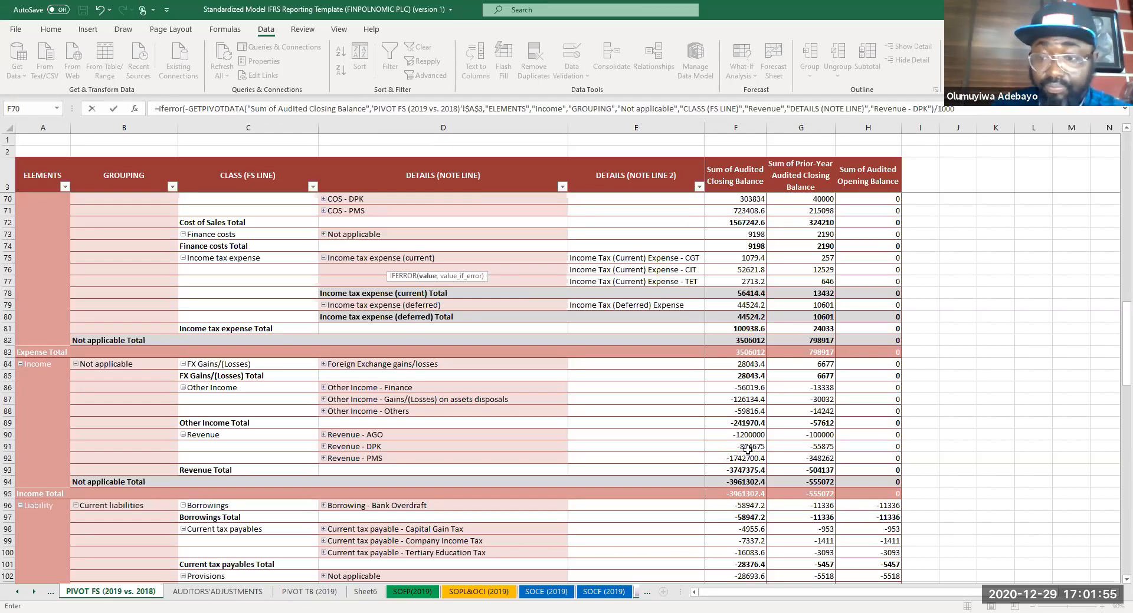
key("Return")
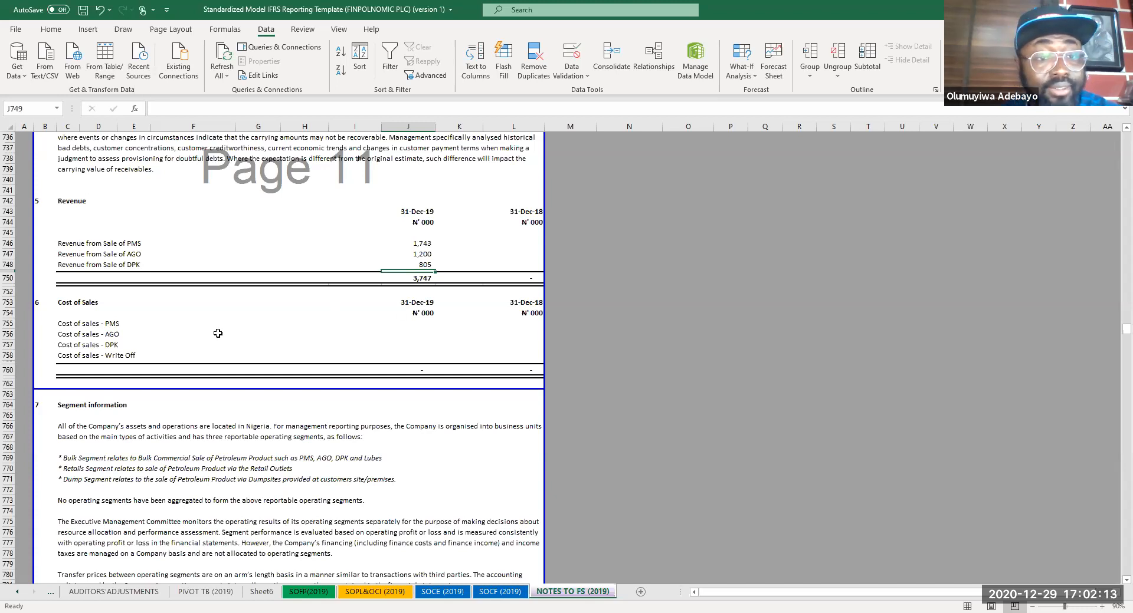
- In J755, enter an IFERROR formula returning the COS - AGO audited closing balance from PIVOT FS (2019 vs. 2018) divided by 10000, otherwise blank
left_click(405, 330)
left_click(406, 325)
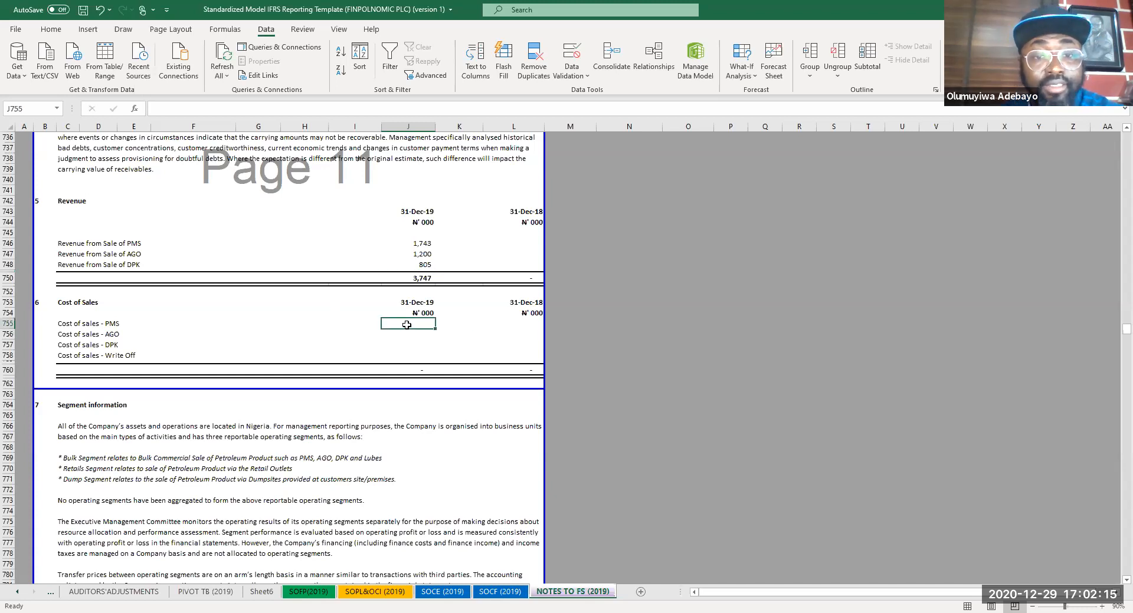
type("=i")
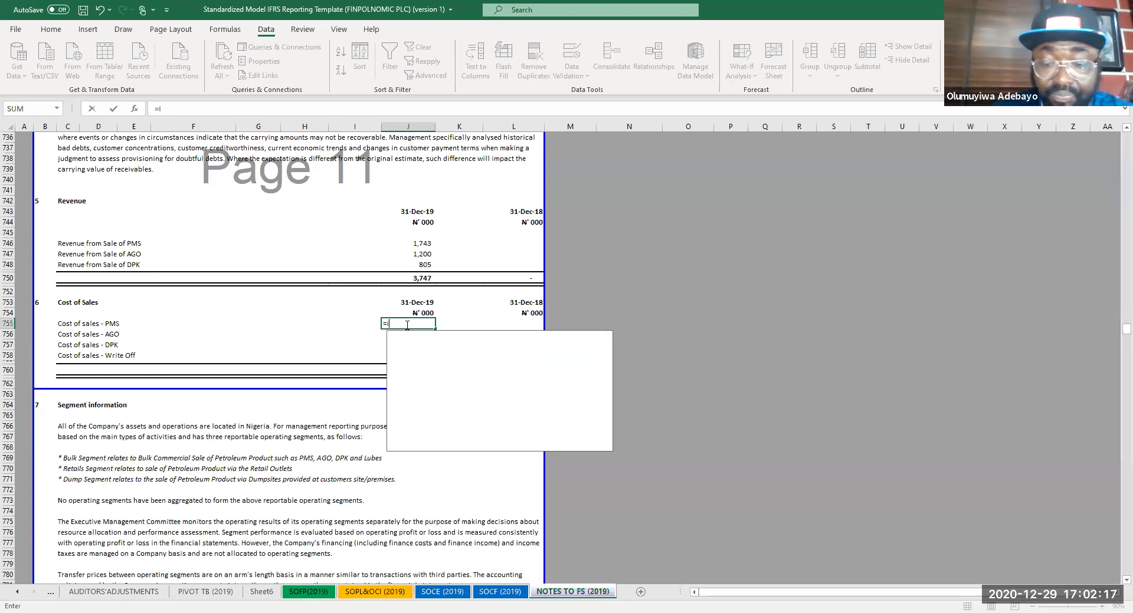
type("ferror(")
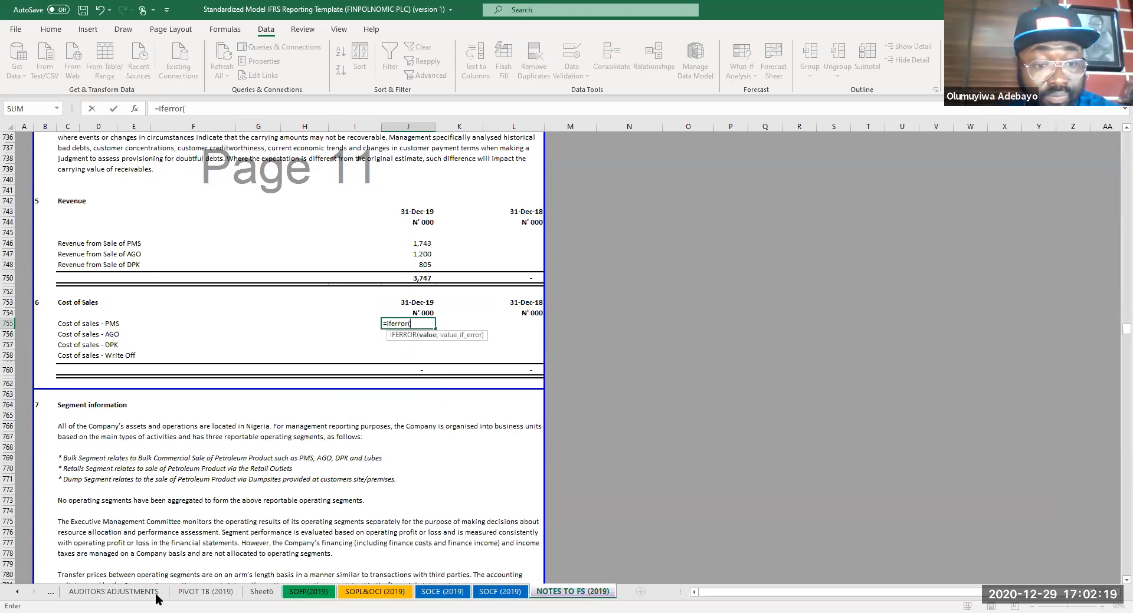
left_click(52, 593)
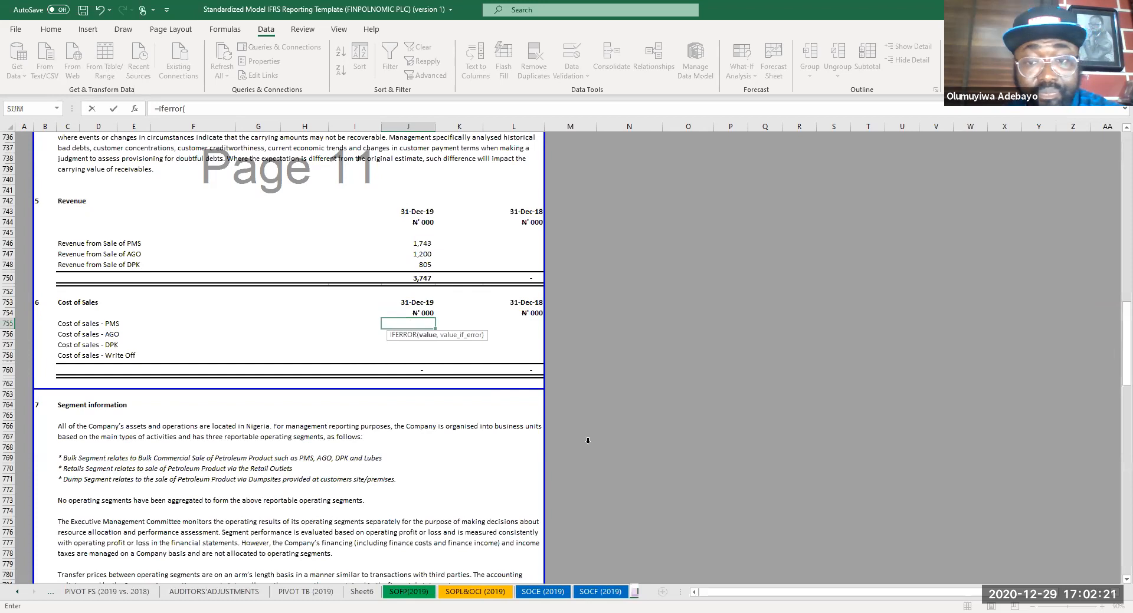
left_click(107, 591)
scroll(659, 465, "up", 4)
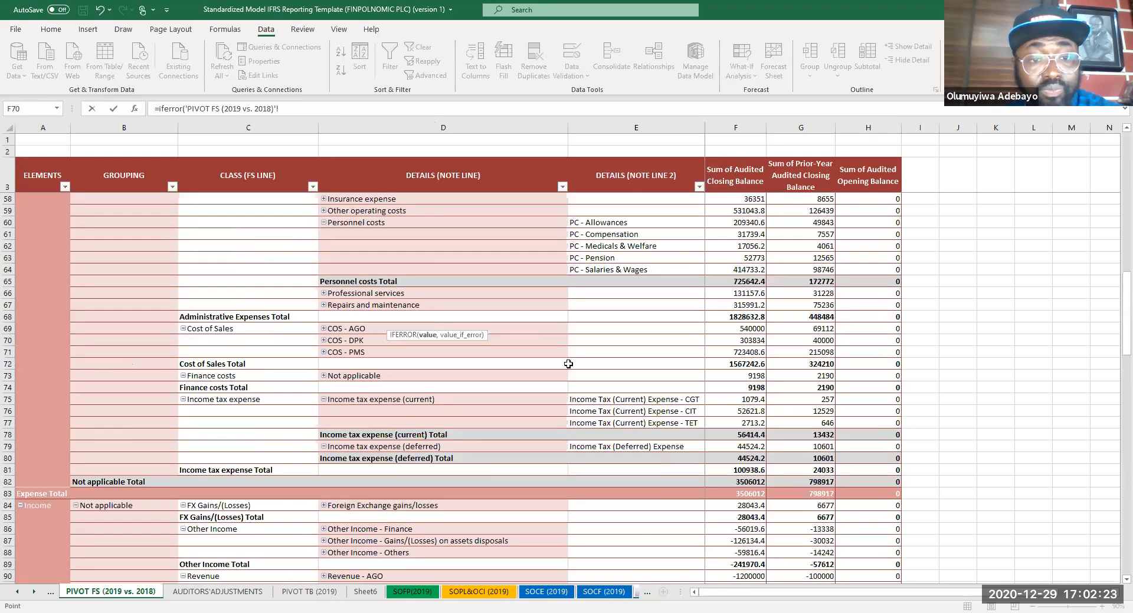
left_click(739, 329)
type("/10000,\"\"")
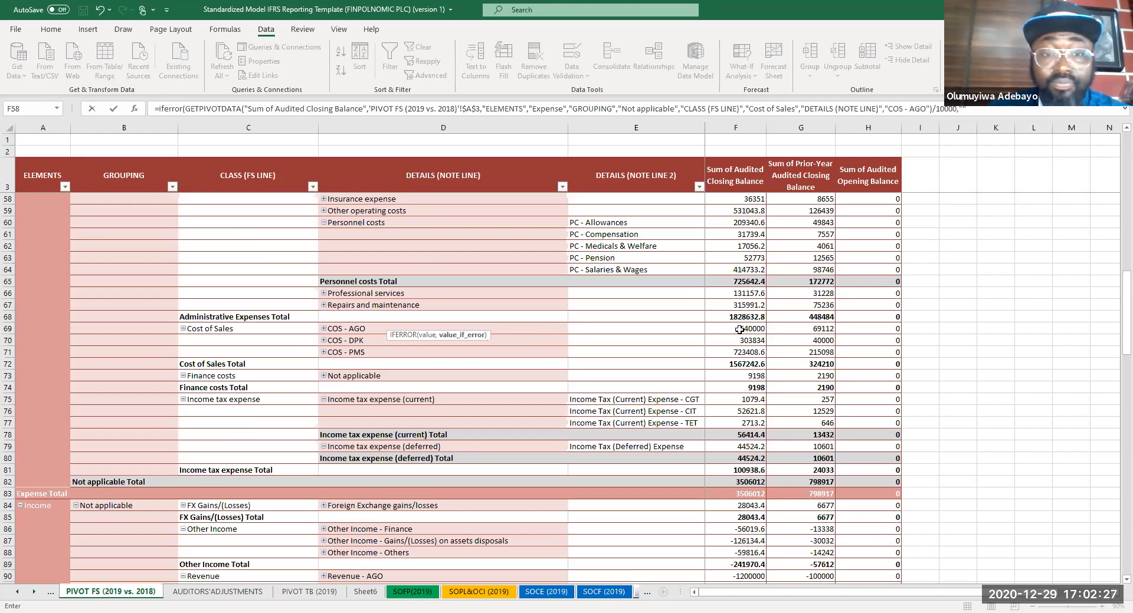
key("Return")
- Move the COS - AGO formula from J755 to J756 and change its divisor to 1000
left_click(414, 325)
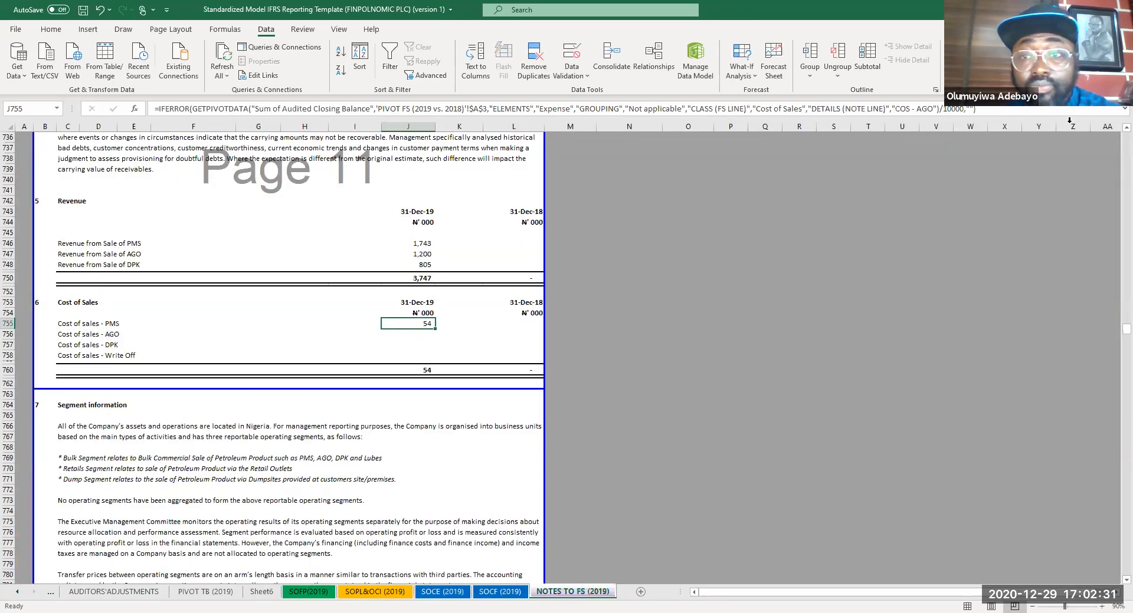
triple_click(879, 109)
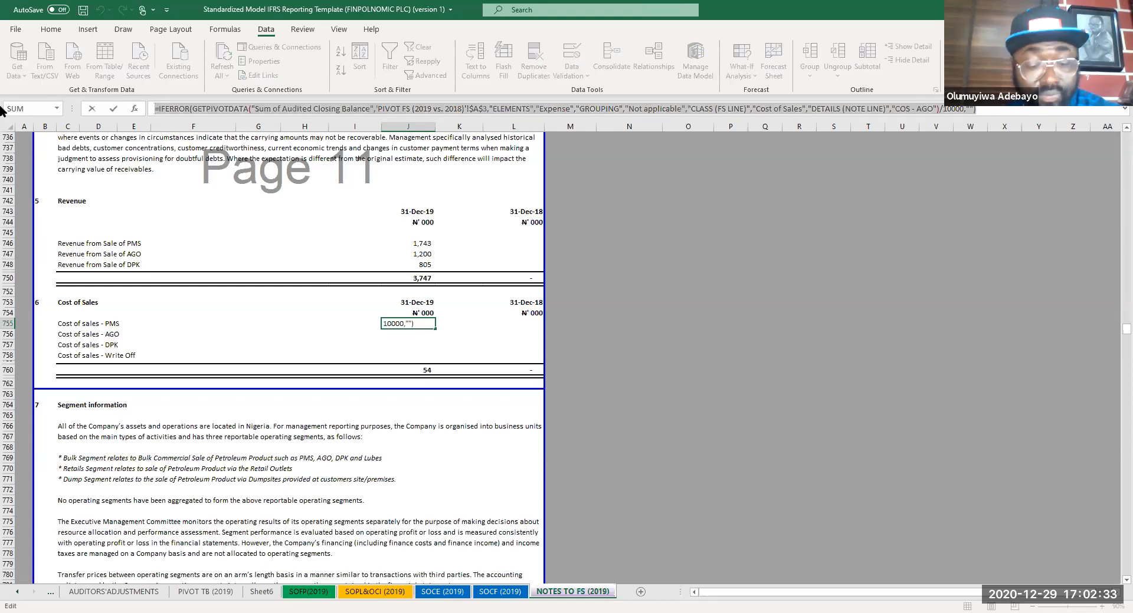
key("BackSpace")
left_click(412, 340)
key("ctrl+v")
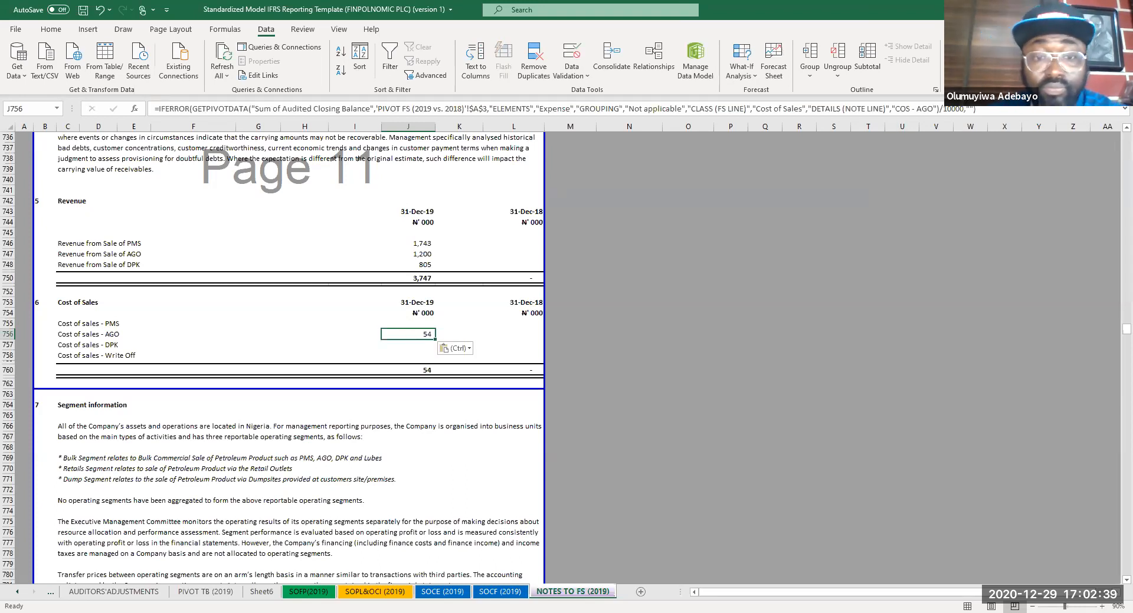
left_click(952, 109)
key("BackSpace")
key("Return")
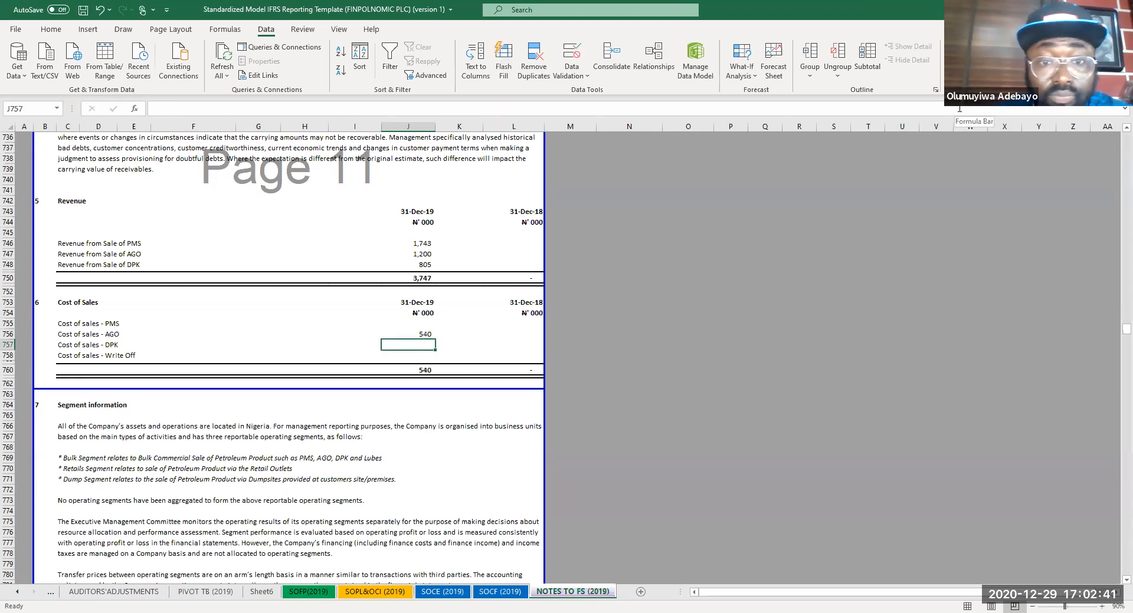
- In J757, enter an IFERROR formula returning the COS - DPK audited closing balance from PIVOT FS (2019 vs. 2018) divided by 1000, otherwise blank
type("=i")
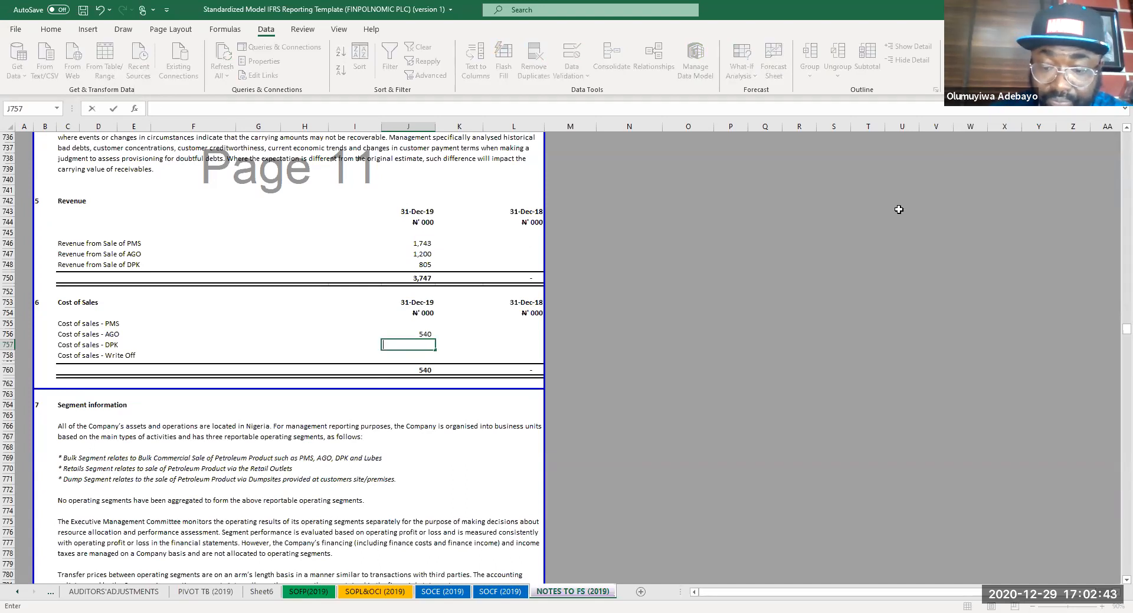
type("ferror")
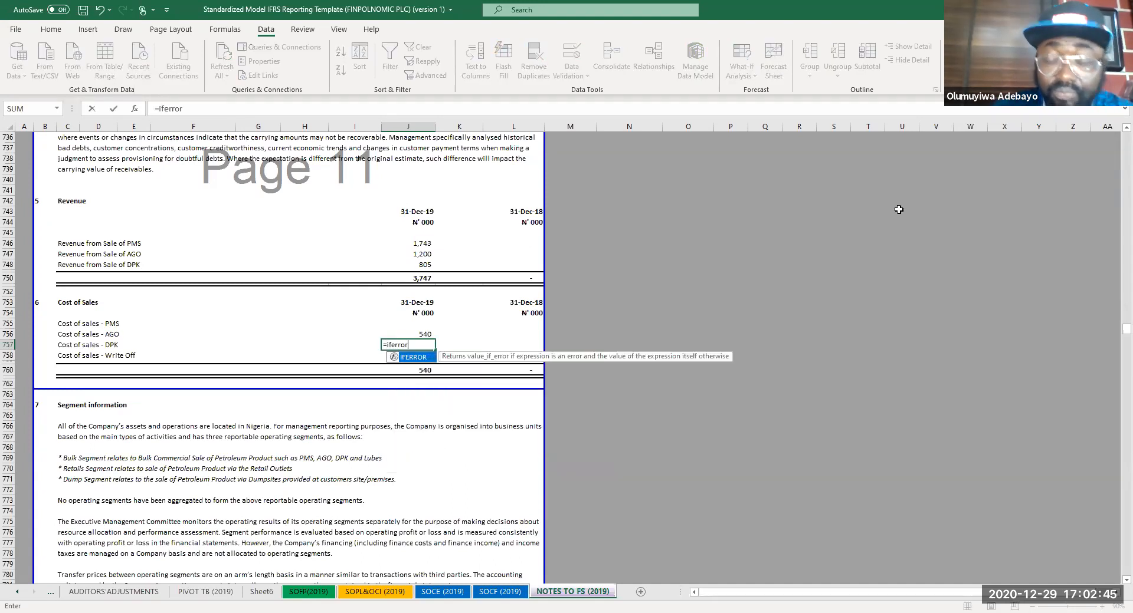
type("(")
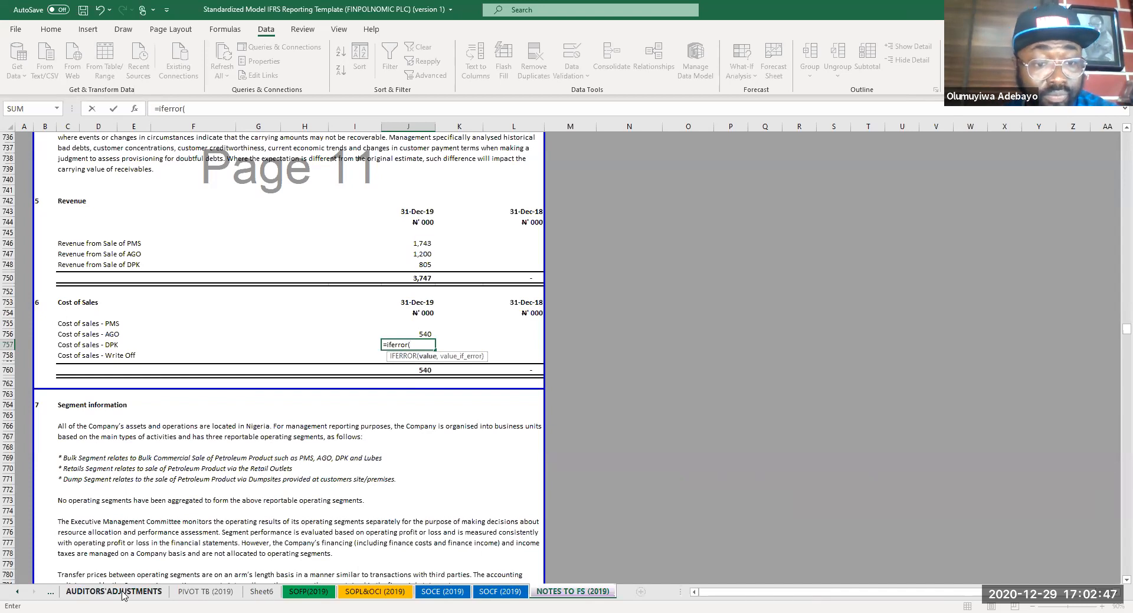
left_click(51, 592)
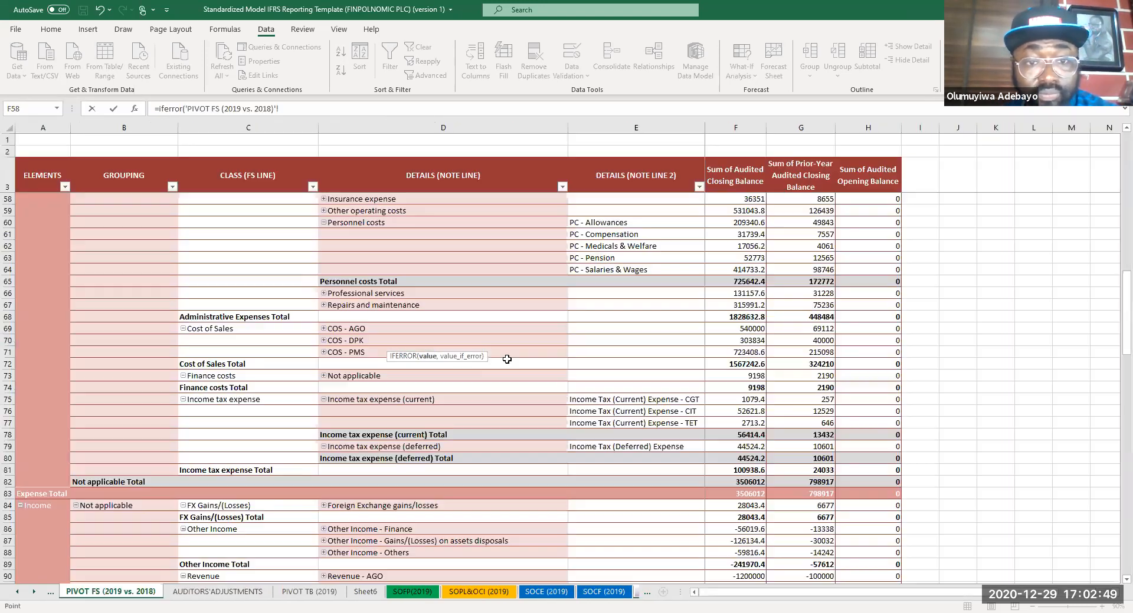
left_click(756, 342)
type("/10")
type("00,\"\")")
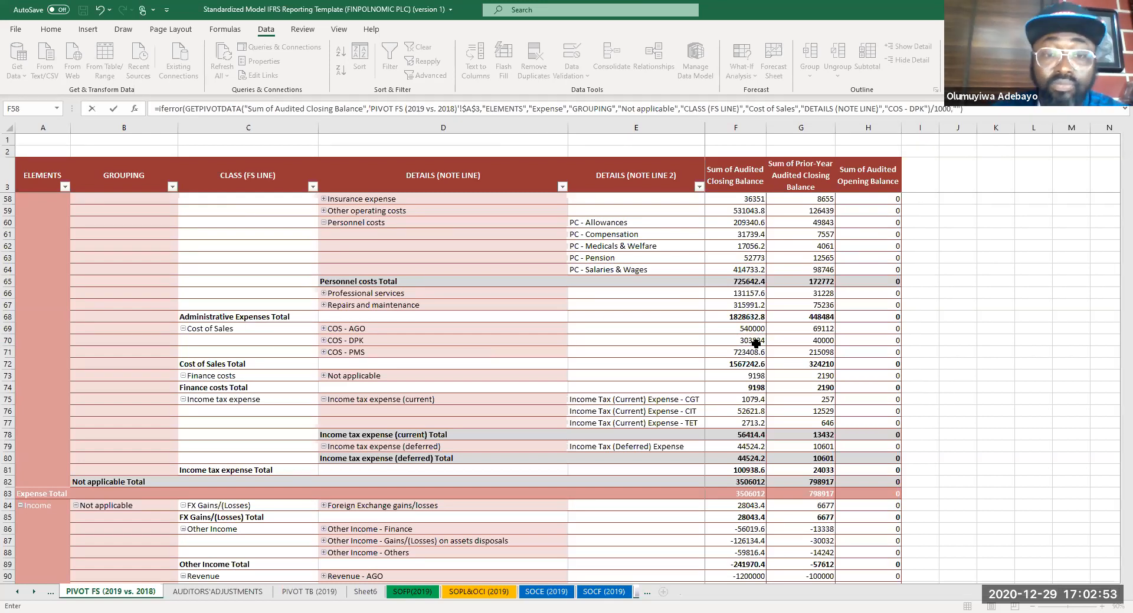
key("Return")
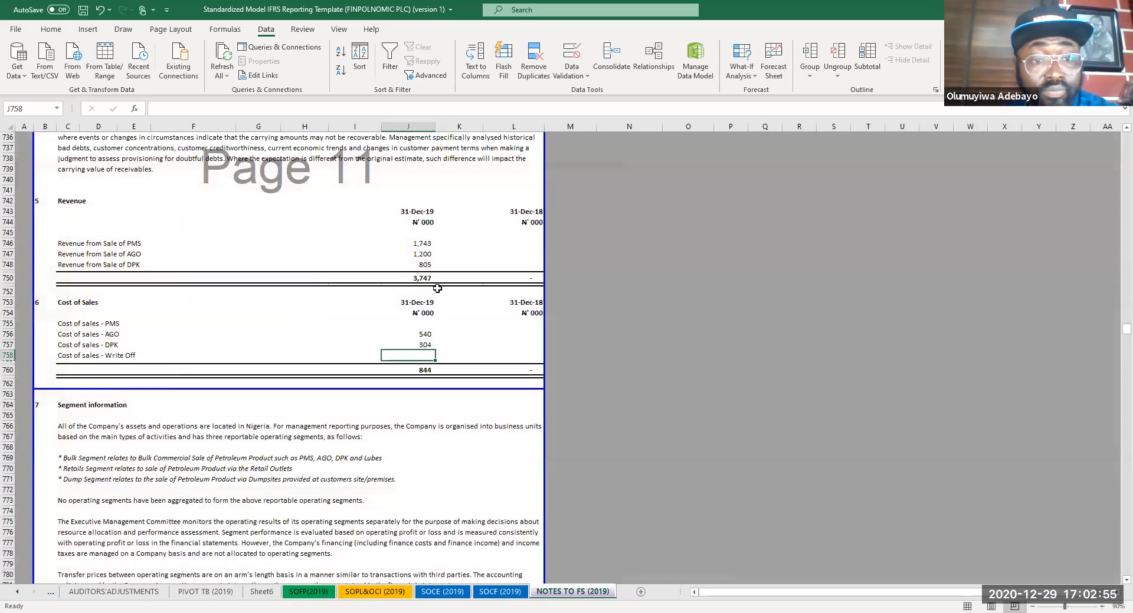
- In J755, enter an IFERROR formula returning the COS - PMS audited closing balance from PIVOT FS (2019 vs. 2018) divided by 1000, otherwise blank
left_click(423, 323)
type("=")
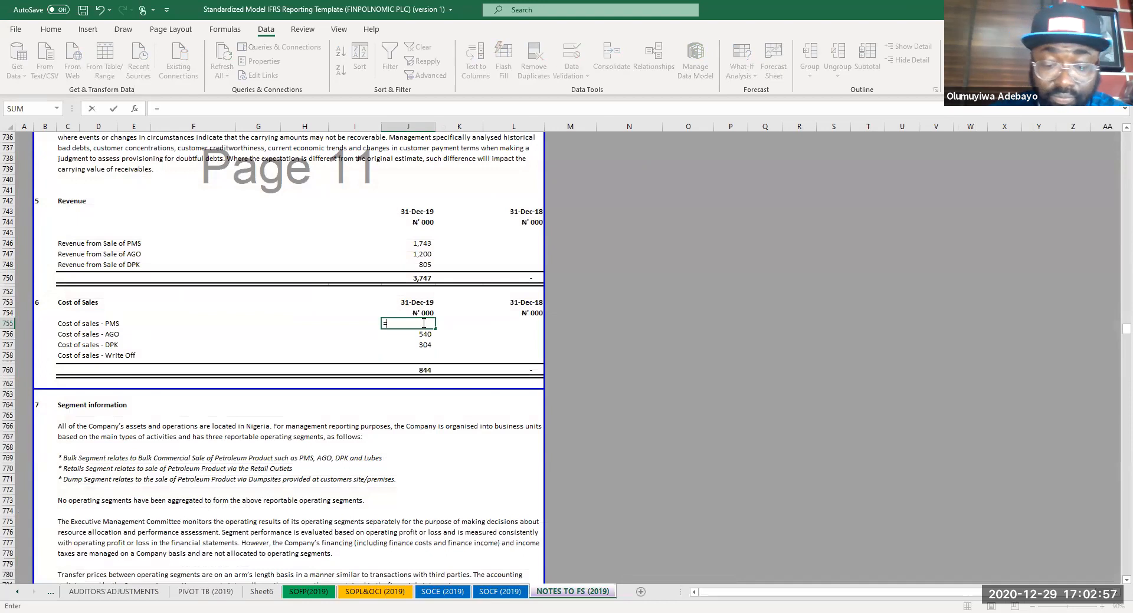
type("iferror(")
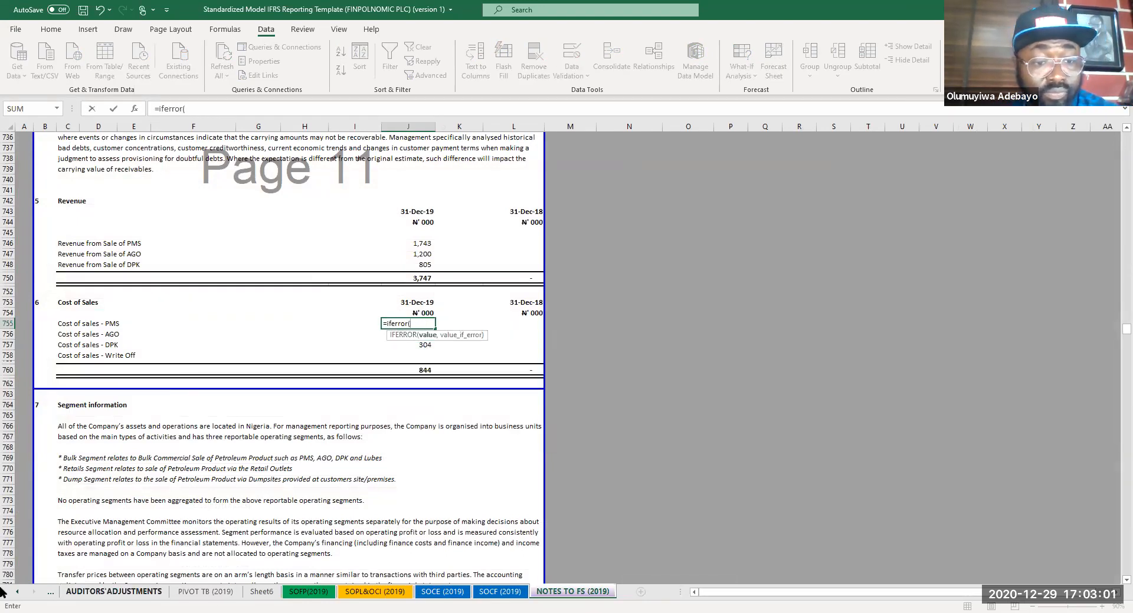
left_click(50, 592)
left_click(110, 592)
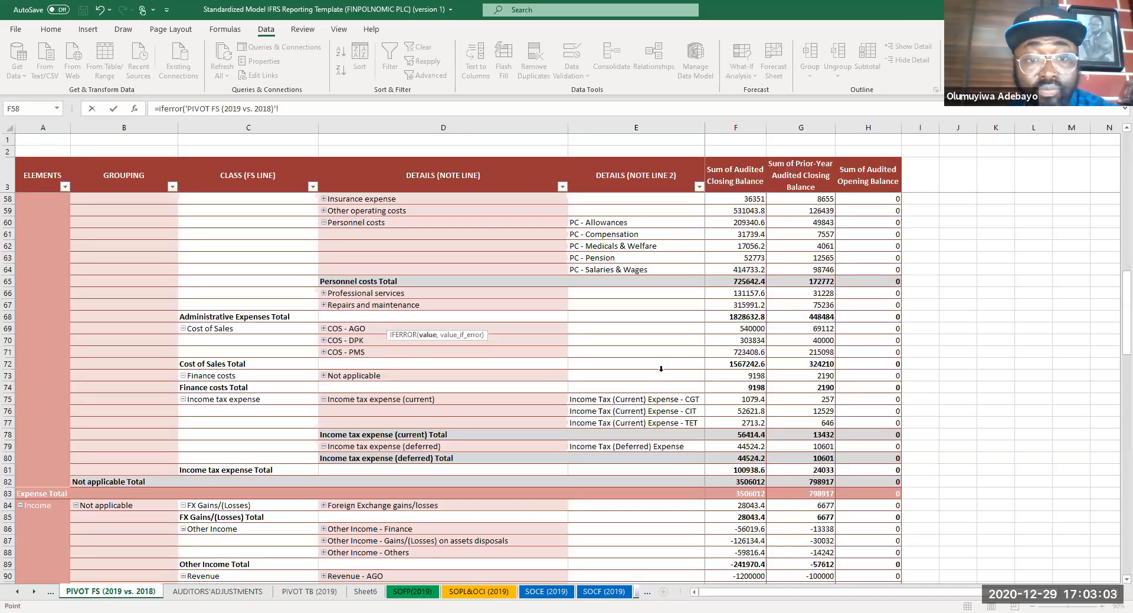
left_click(754, 352)
type("/100,\"\")")
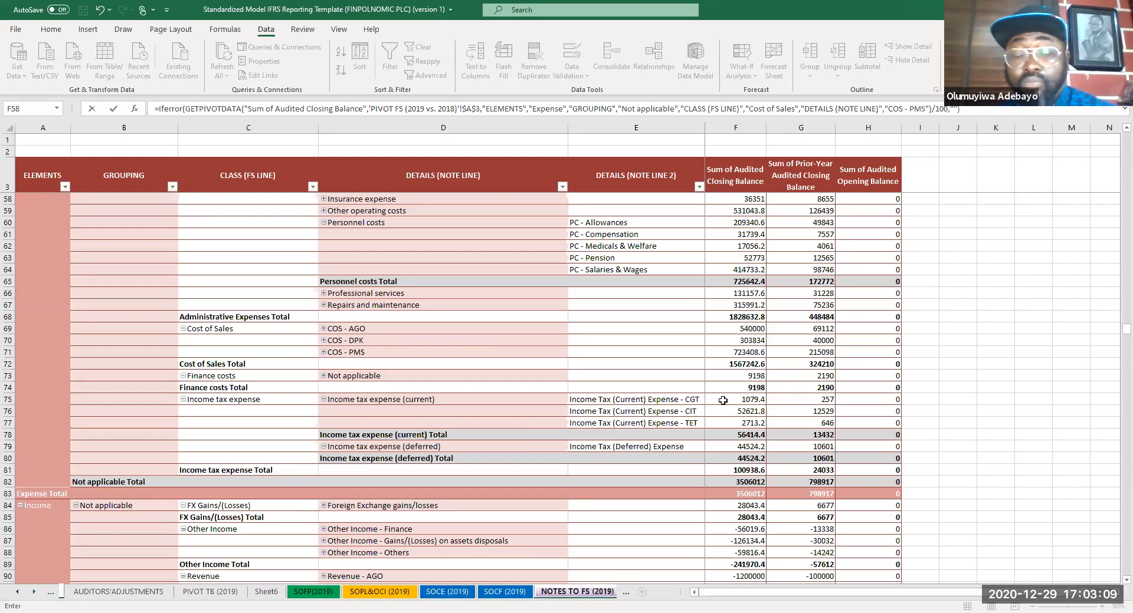
key("Return")
left_click(954, 109)
type("0")
key("Return")
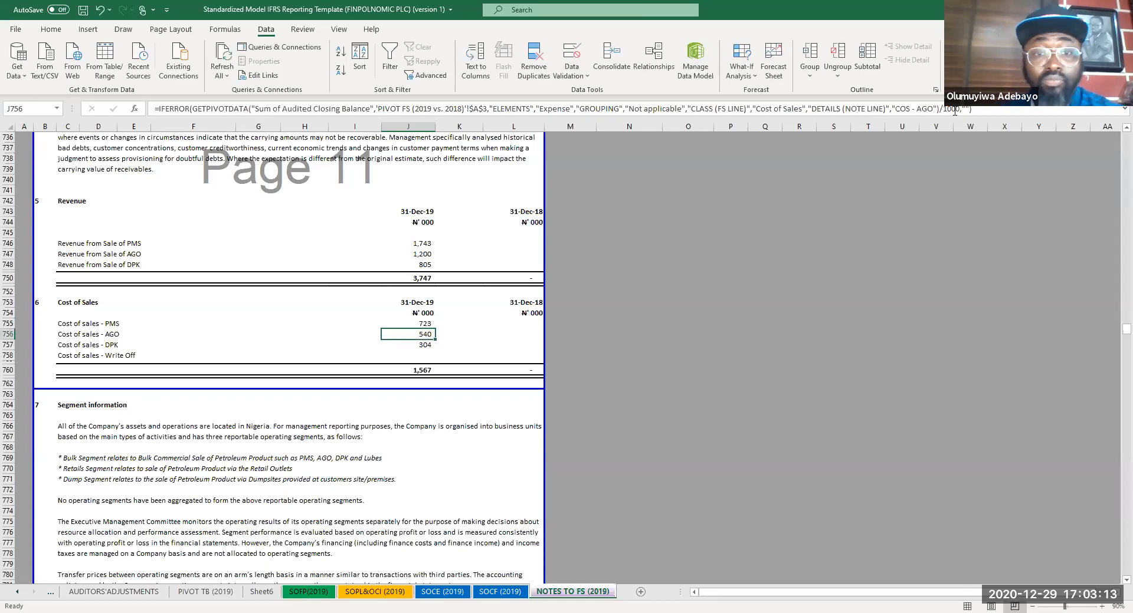
- Enter 0 in J758 for Cost of sales - Write Off and save the workbook
left_click(433, 354)
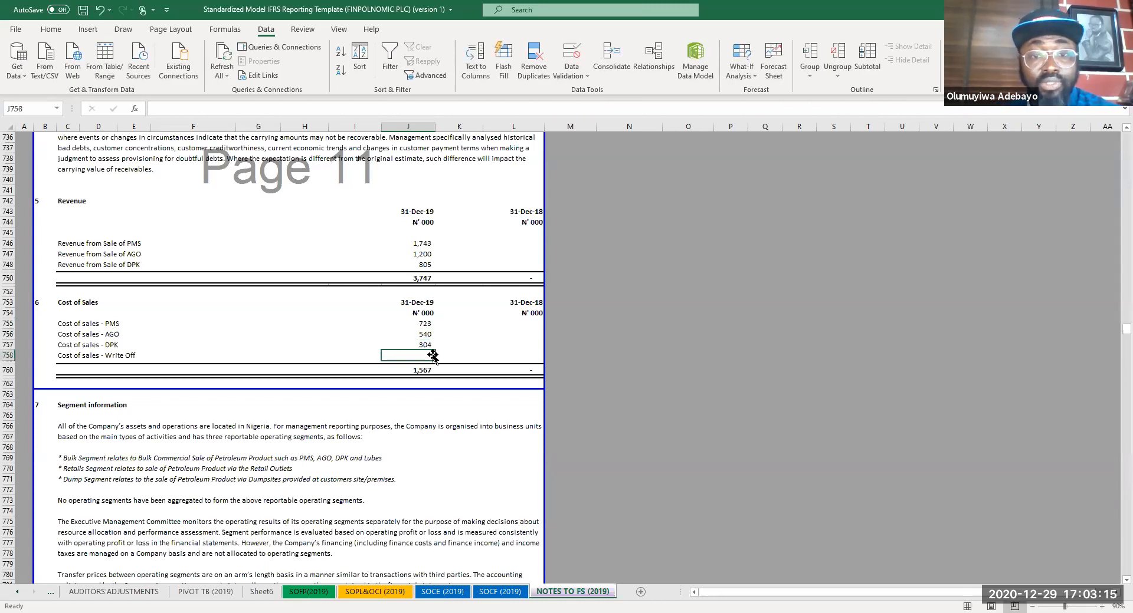
type("0")
key("Return")
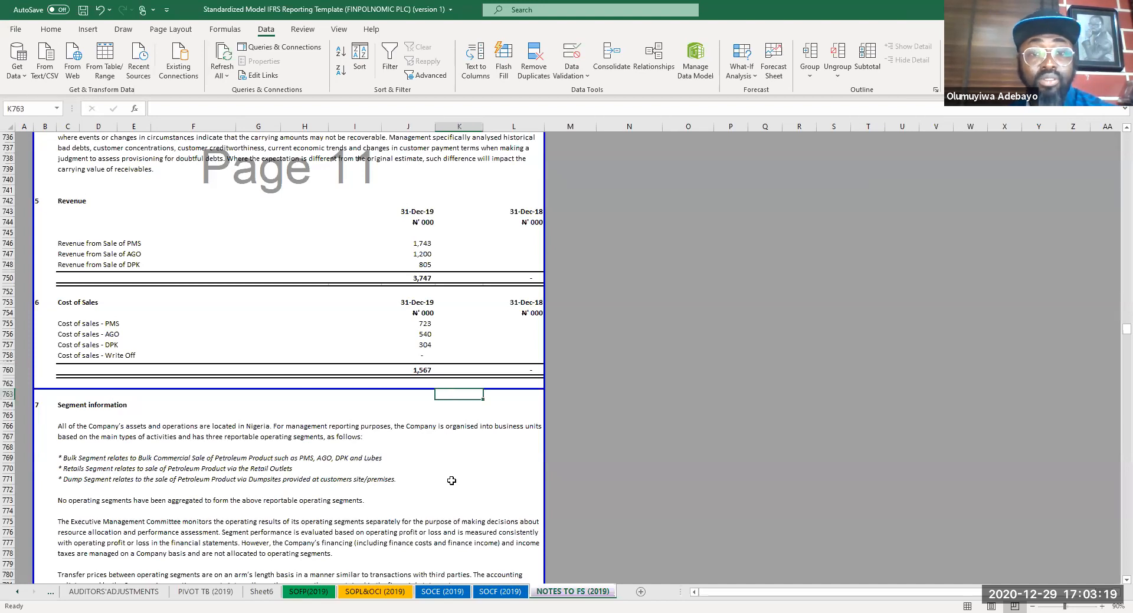
left_click(455, 256)
- Hide rows 782 to 880, which hold the operating segment results in note 7
scroll(115, 263, "down", 11)
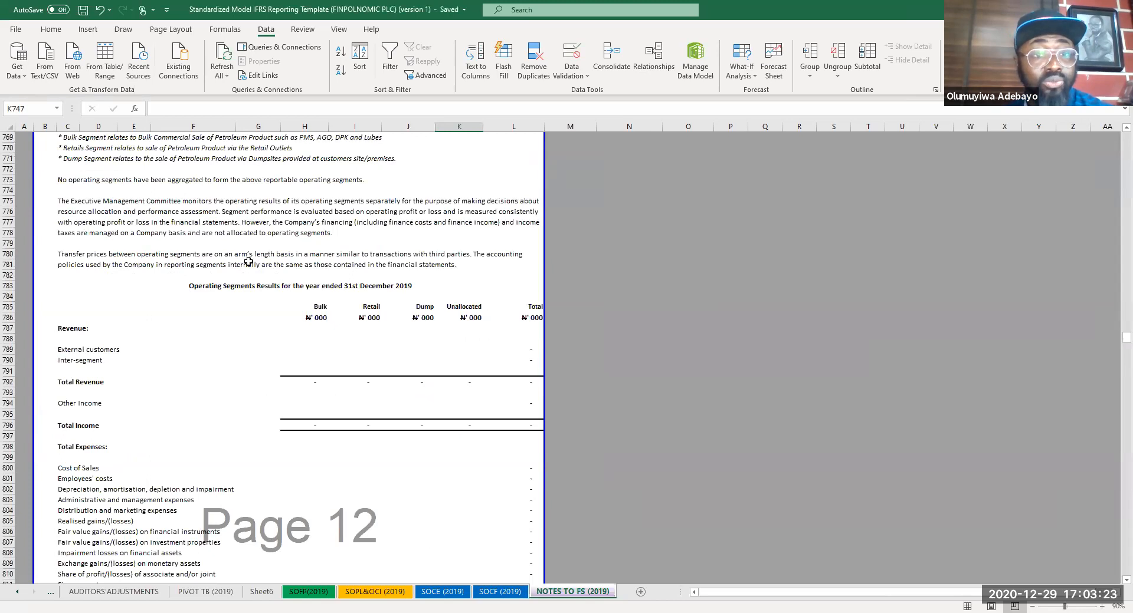
scroll(248, 261, "up", 4)
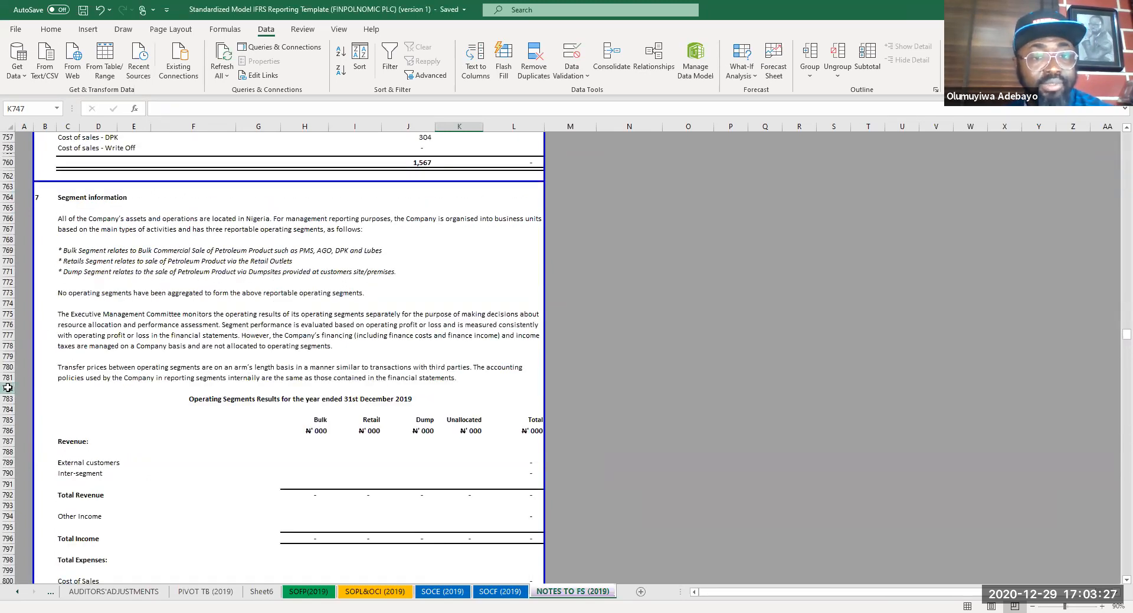
left_click_drag(9, 388, 11, 420)
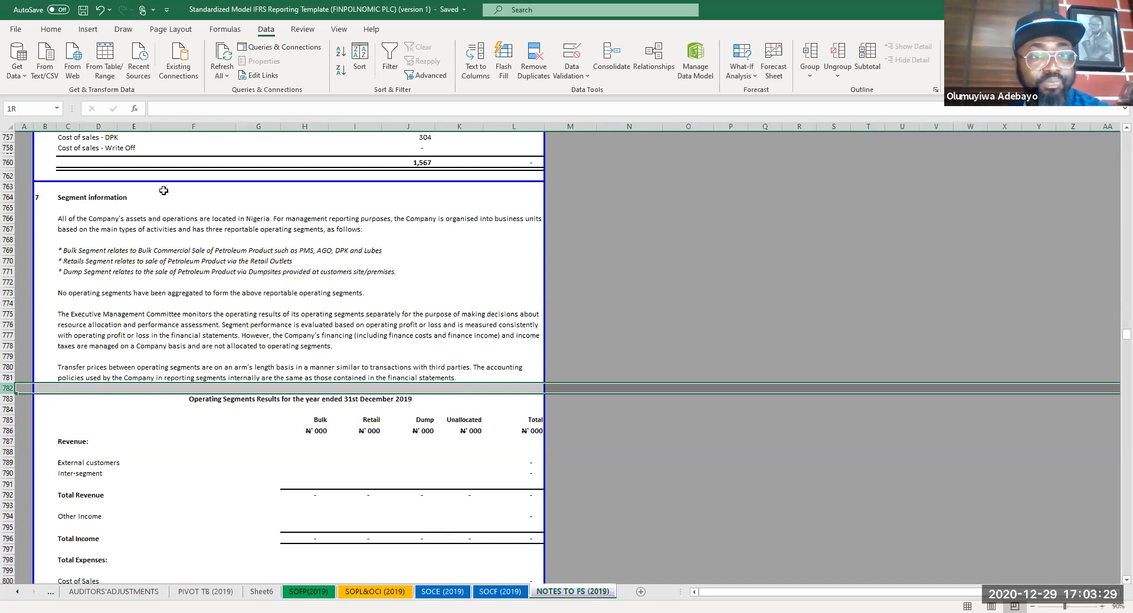
left_click_drag(178, 125, 187, 73)
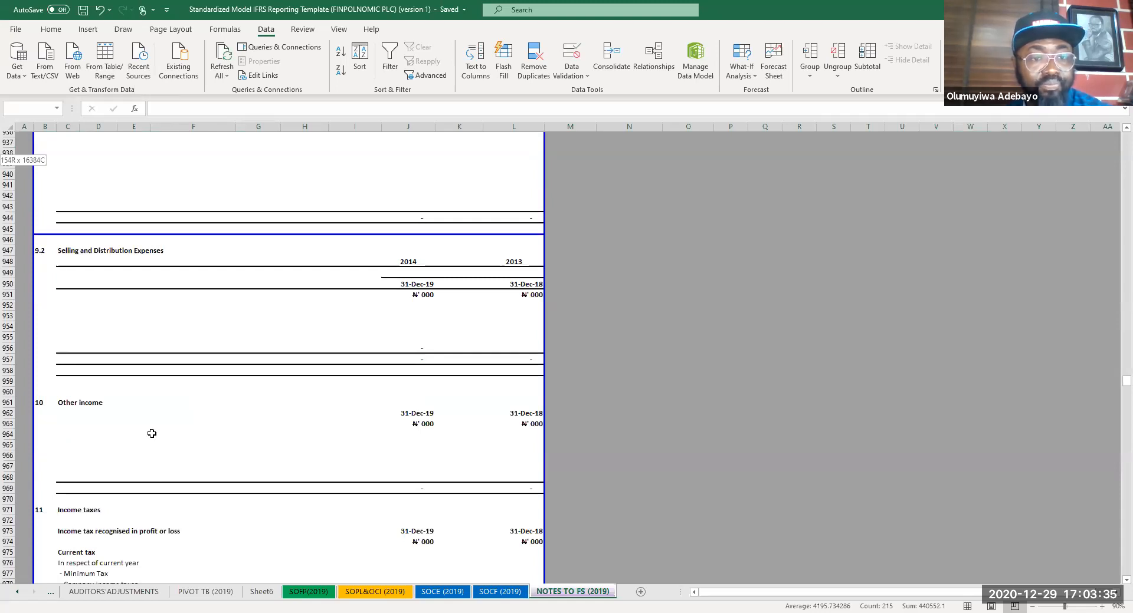
left_click_drag(8, 332, 41, 286)
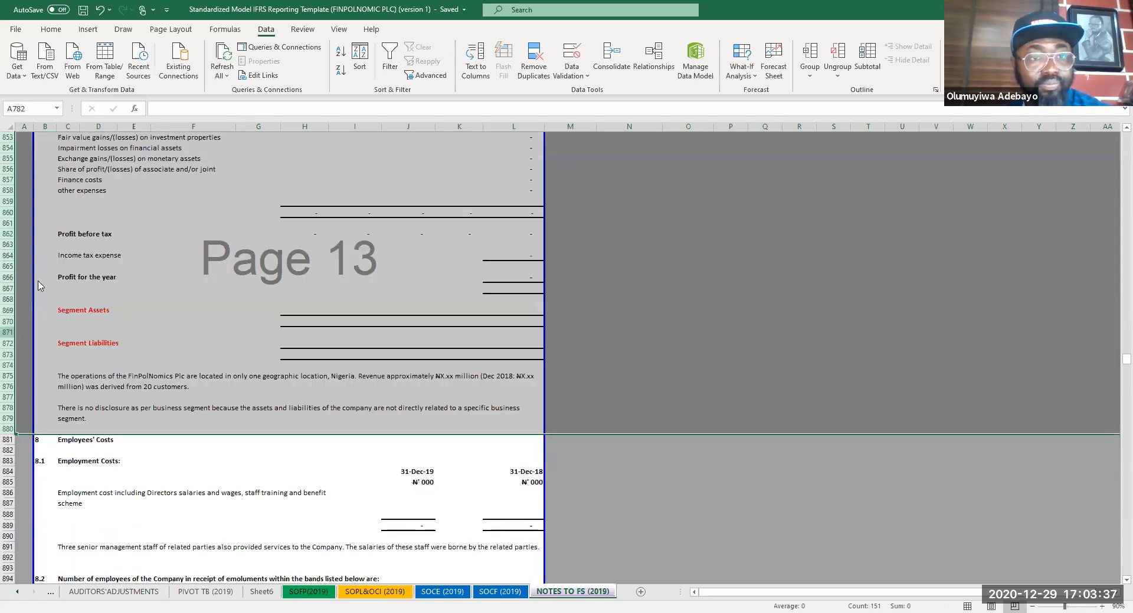
right_click(39, 223)
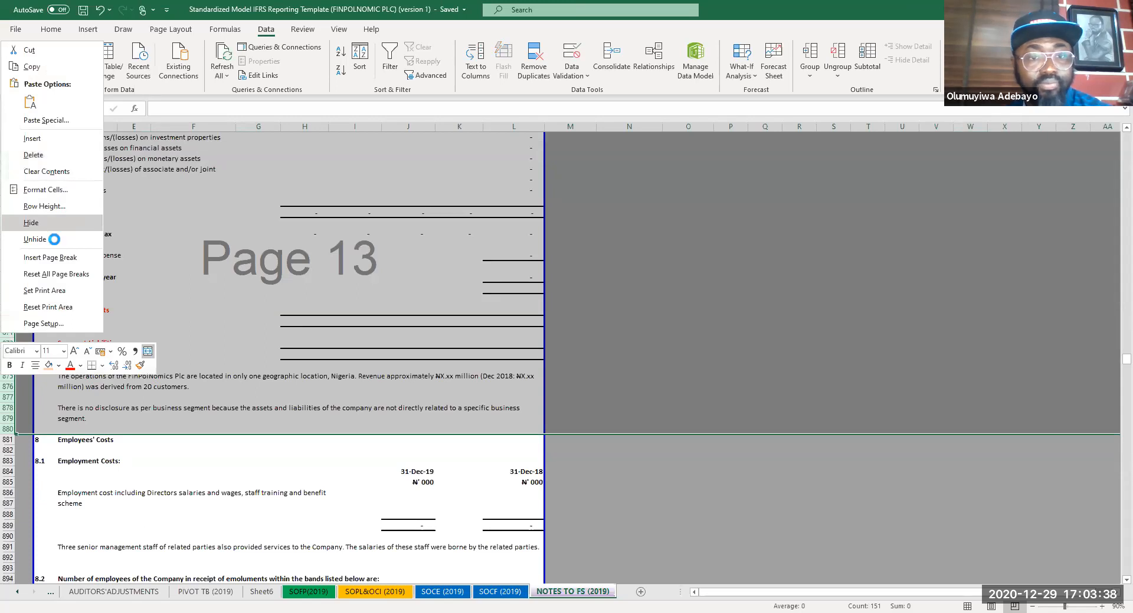
- Go to note 9.1, Administrative and Management Expenses, in NOTES TO FS (2019) and save the workbook
left_click(304, 436)
scroll(306, 424, "down", 8)
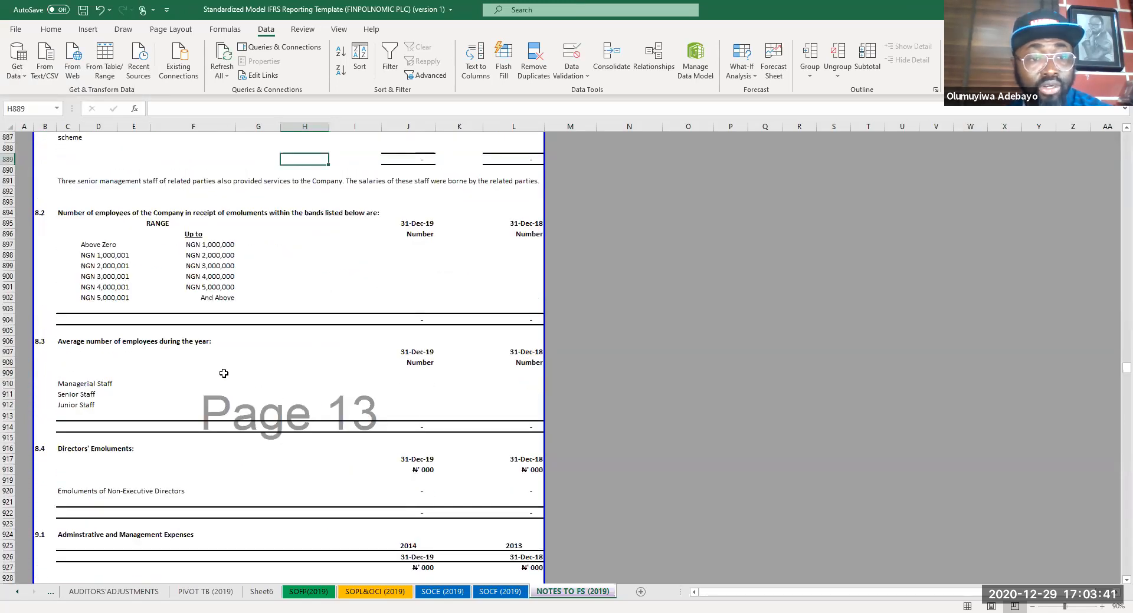
scroll(224, 374, "down", 7)
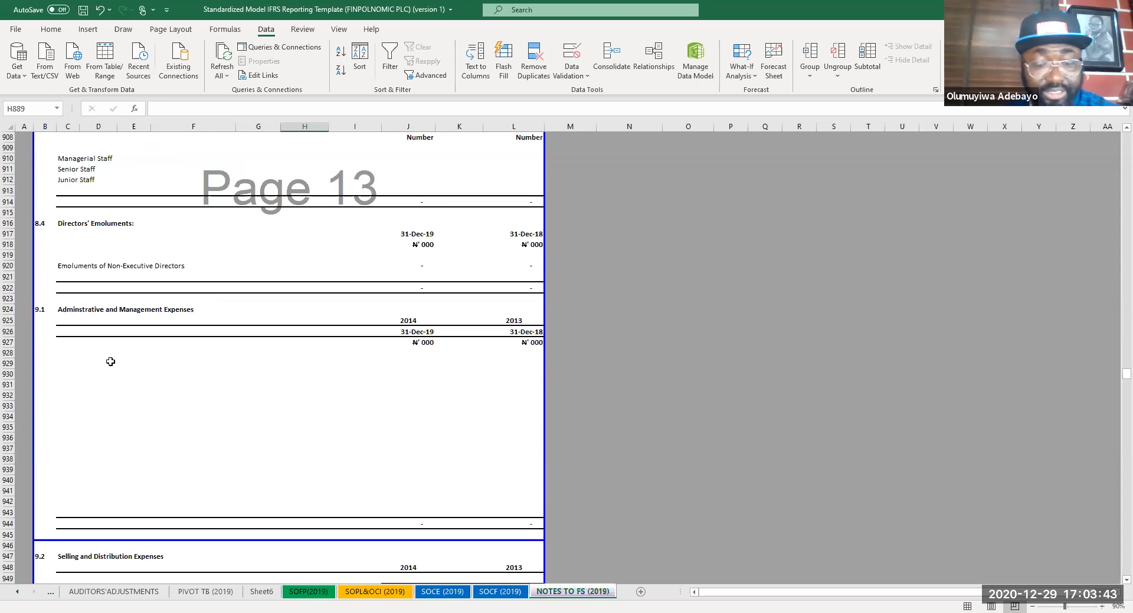
left_click(110, 362)
key("ctrl+s")
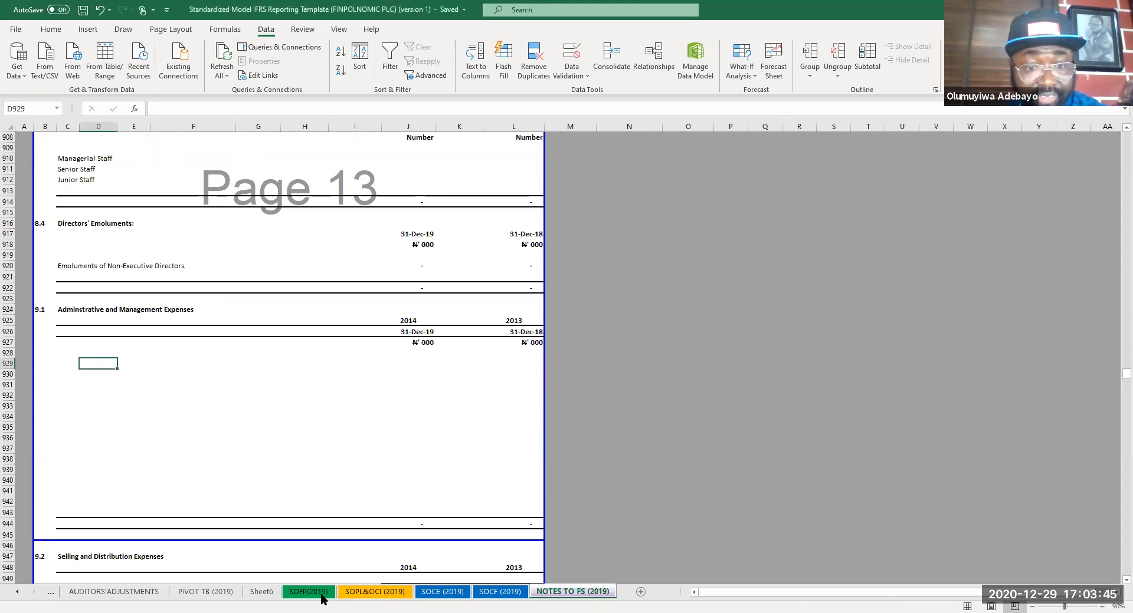
- On the PIVOT FS (2019 vs. 2018) sheet, collapse the Amortization and Personnel costs items under Administrative Expenses
left_click(115, 592)
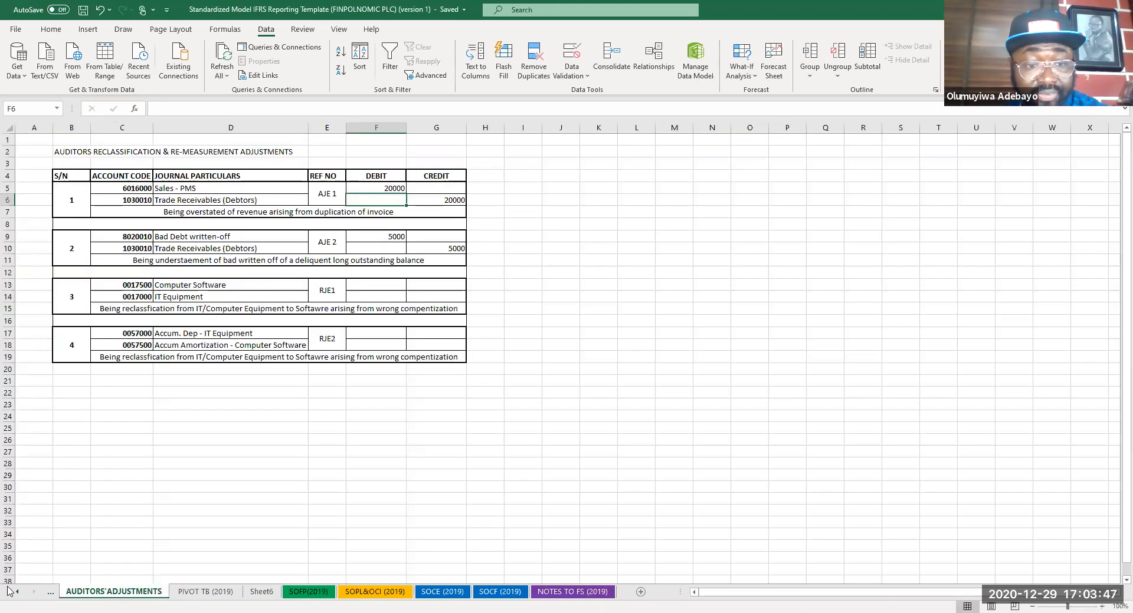
key("ctrl+Page_Up")
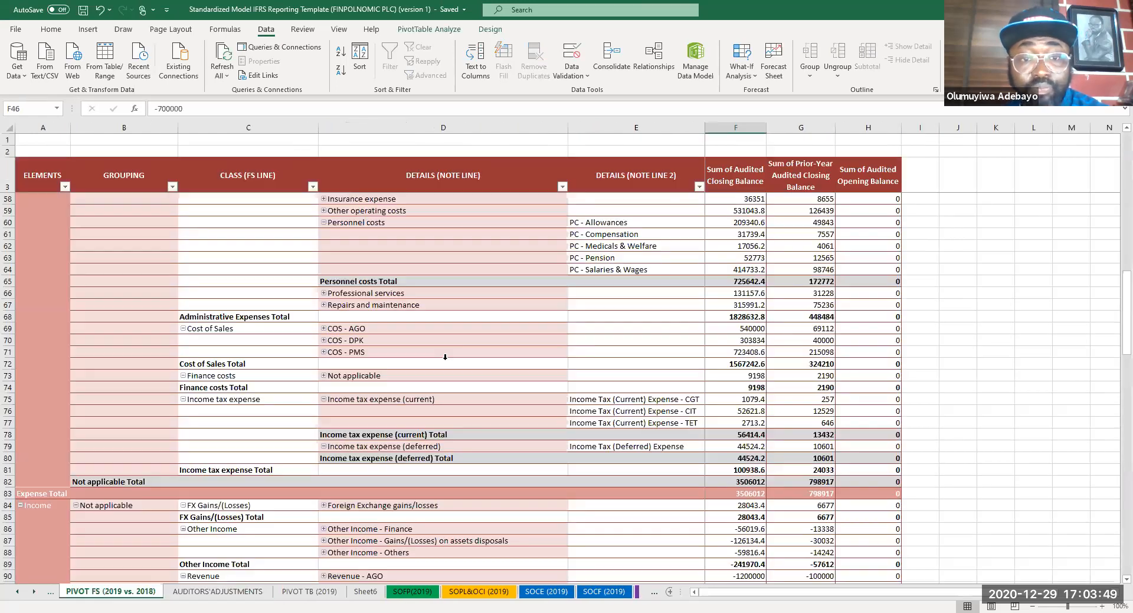
scroll(476, 367, "up", 5)
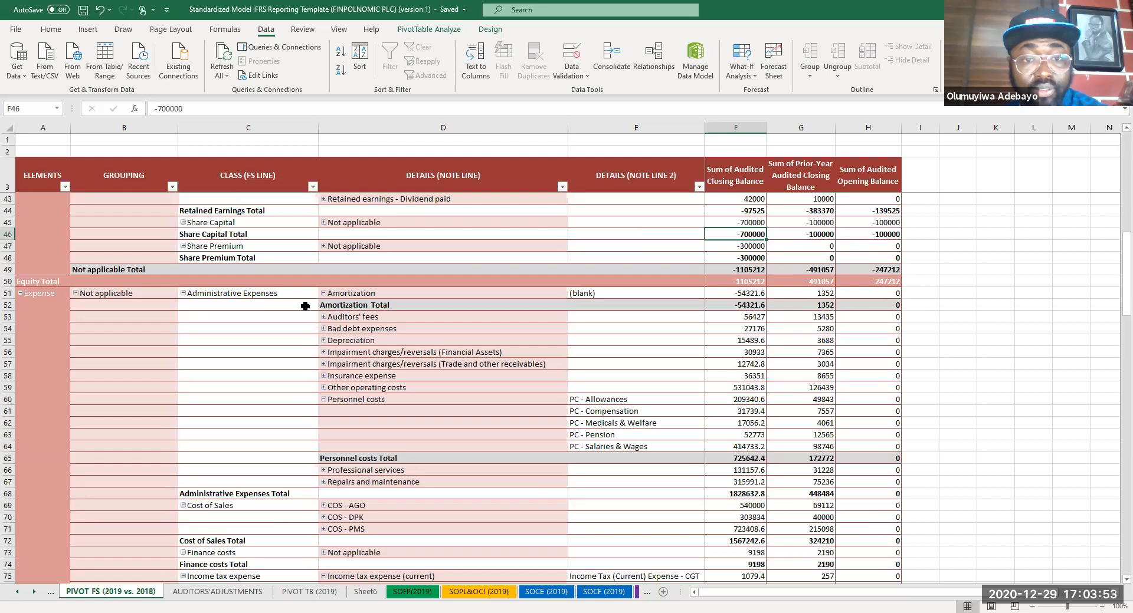
left_click(323, 293)
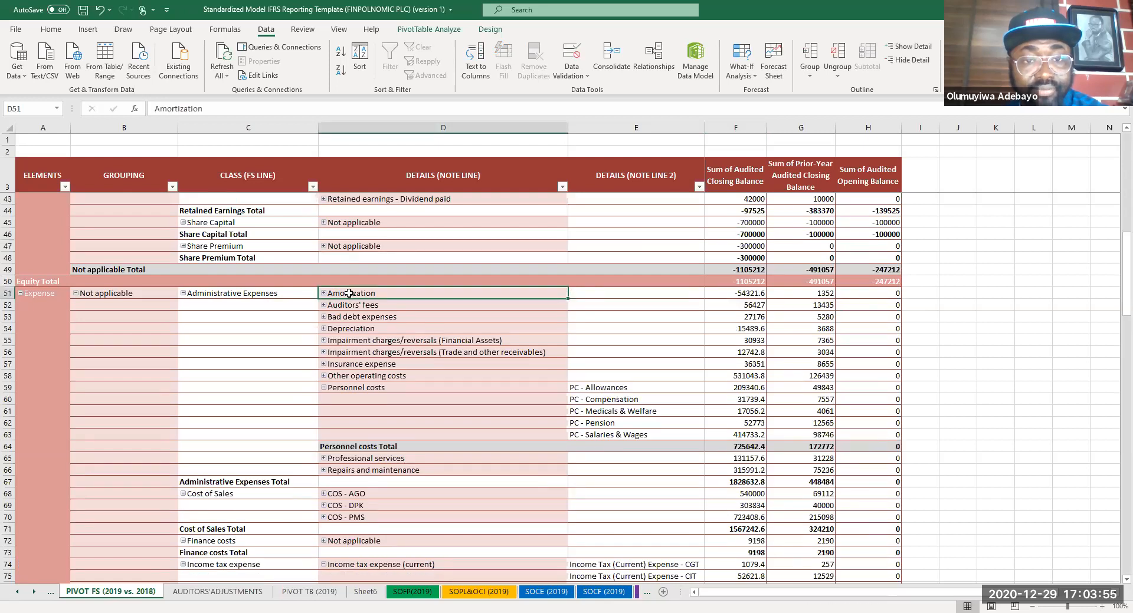
left_click_drag(347, 295, 370, 387)
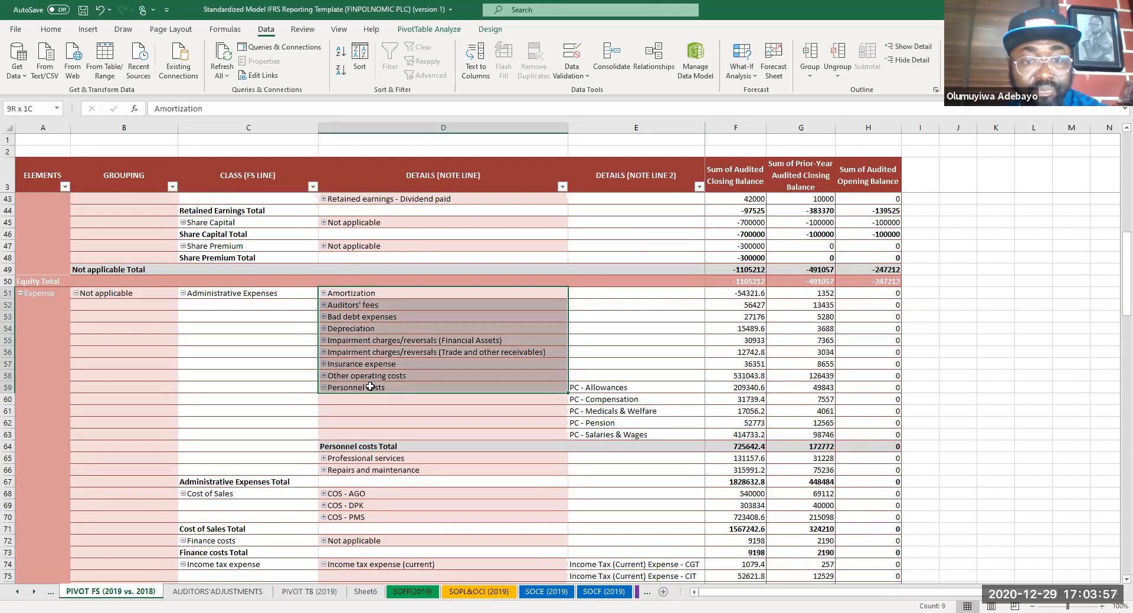
left_click(319, 397)
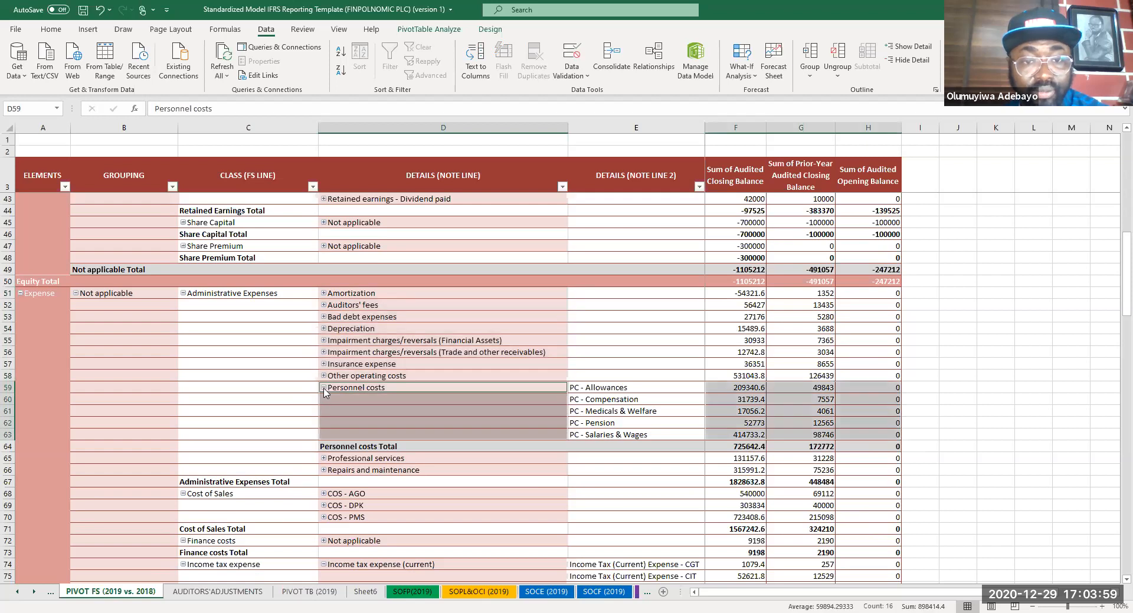
left_click(323, 388)
left_click(378, 400)
- Copy the Administrative Expenses lines from Amortization to Repairs and maintenance with their balances, and paste them as values at H2 of Sheet6
left_click_drag(366, 293, 384, 411)
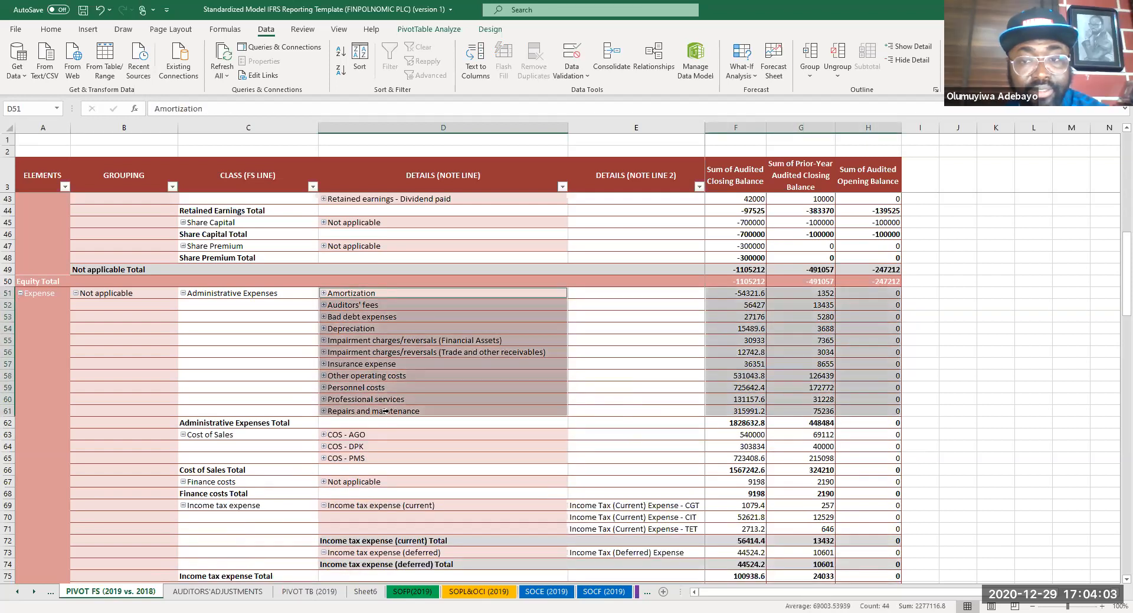
key("ctrl+c")
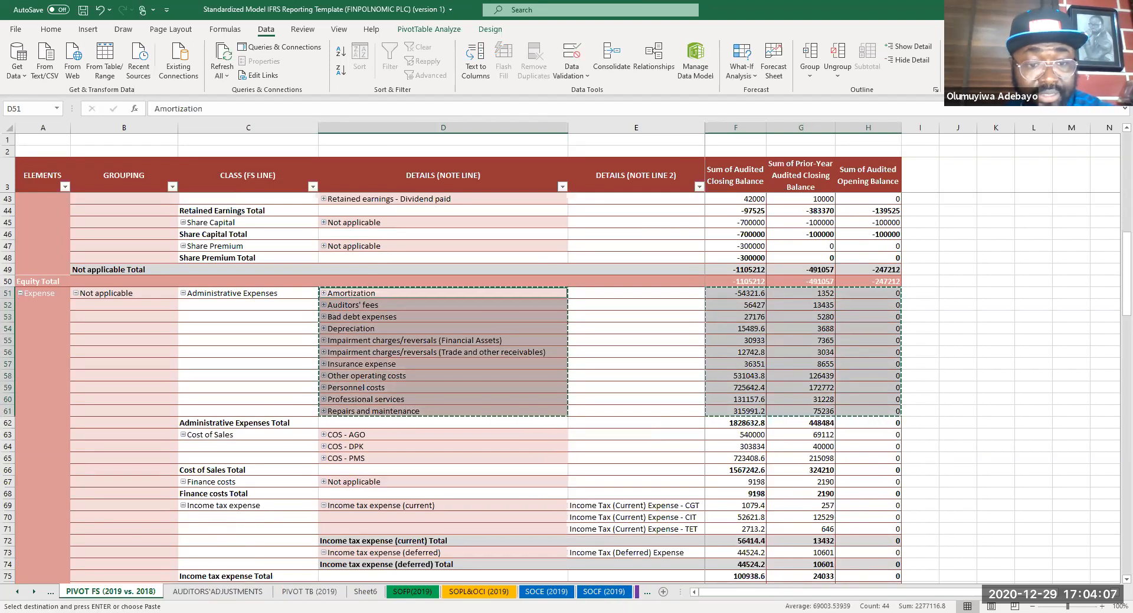
left_click(366, 593)
scroll(352, 272, "up", 20)
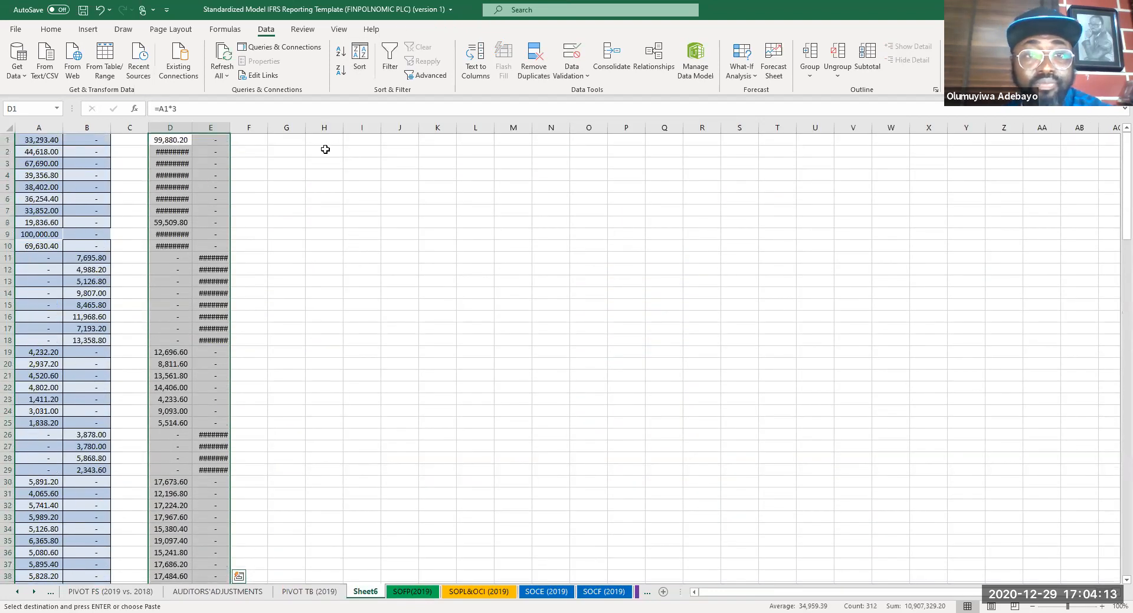
left_click(324, 151)
right_click(328, 151)
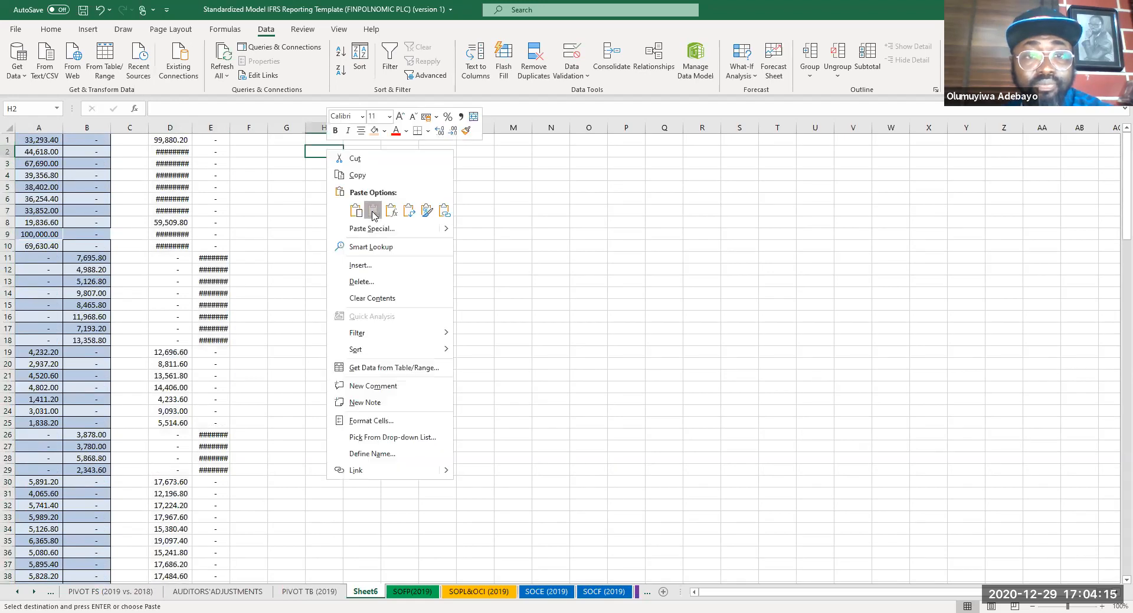
left_click(373, 212)
- Autofit the width of columns H to L around the pasted expense lines in Sheet6
left_click_drag(325, 128, 470, 141)
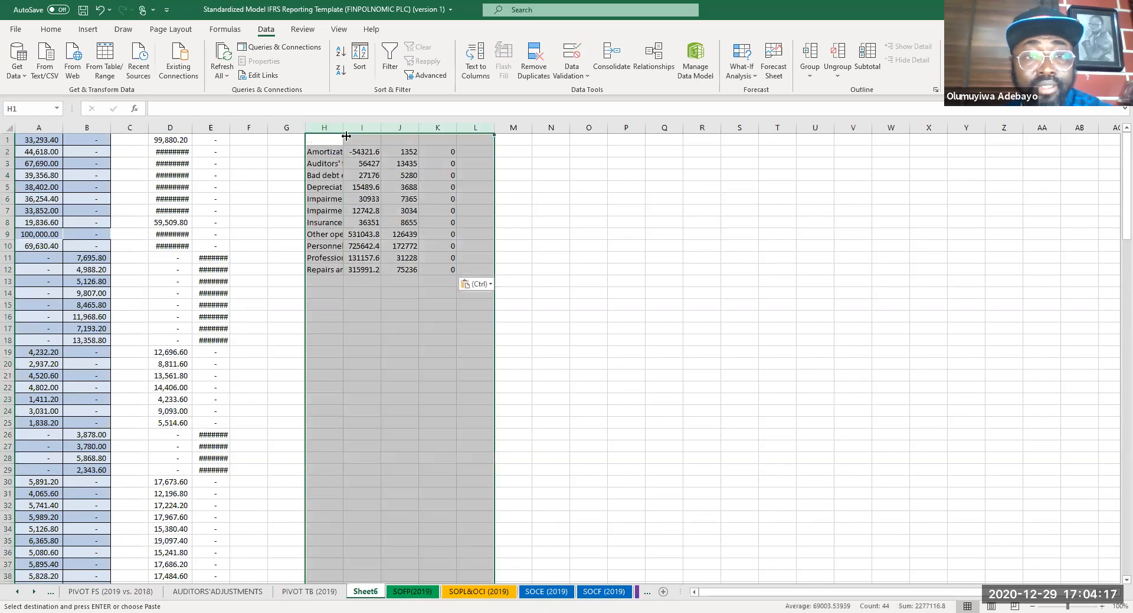
double_click(342, 127)
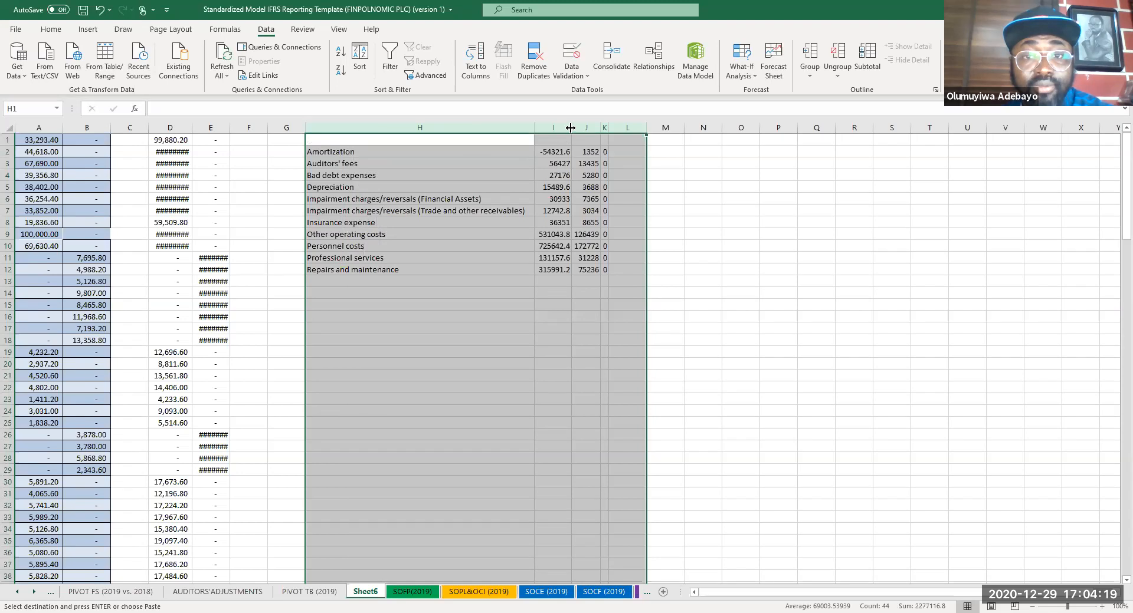
left_click(613, 166)
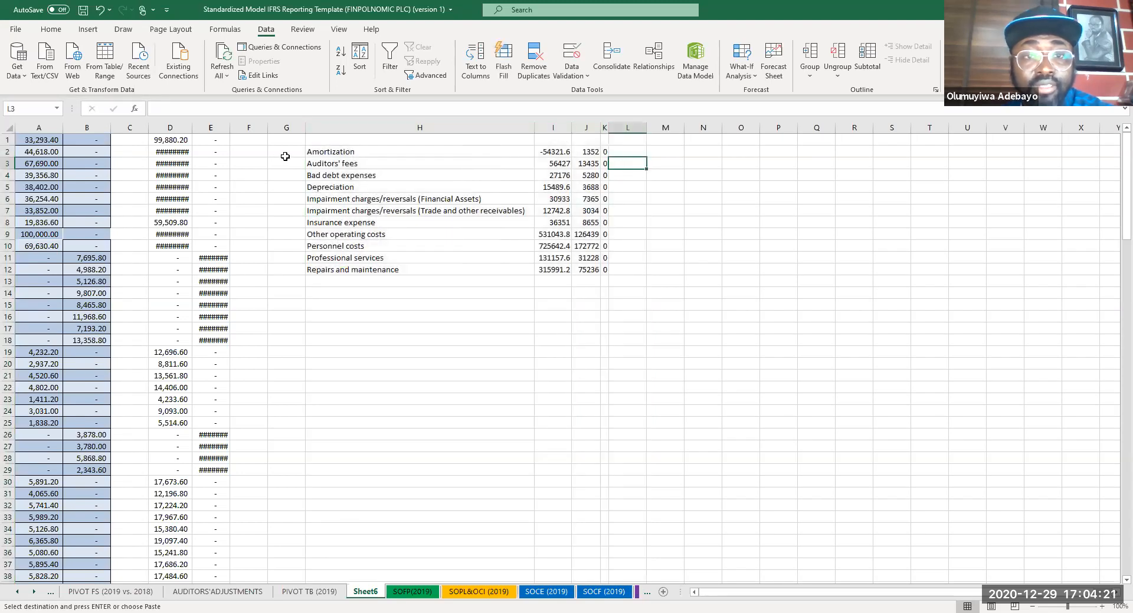
- Copy the expense names in H2:H12 of Sheet6, return to NOTES TO FS (2019) and widen the visible range of sheet tabs
left_click(316, 155)
left_click_drag(317, 155, 352, 269)
key("ctrl+c")
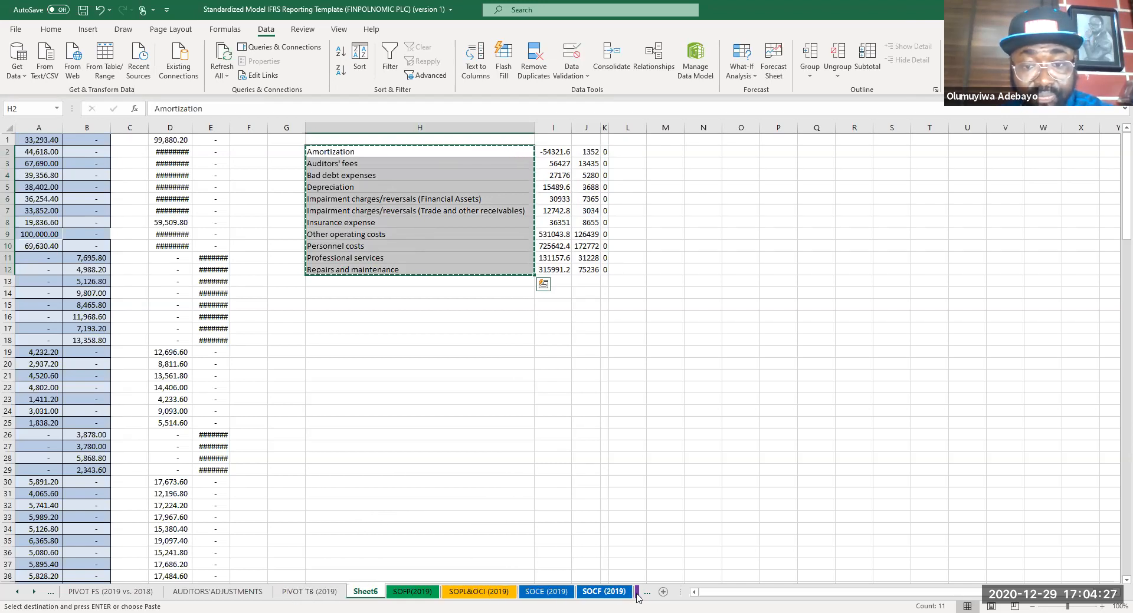
left_click(637, 594)
left_click_drag(686, 595, 916, 598)
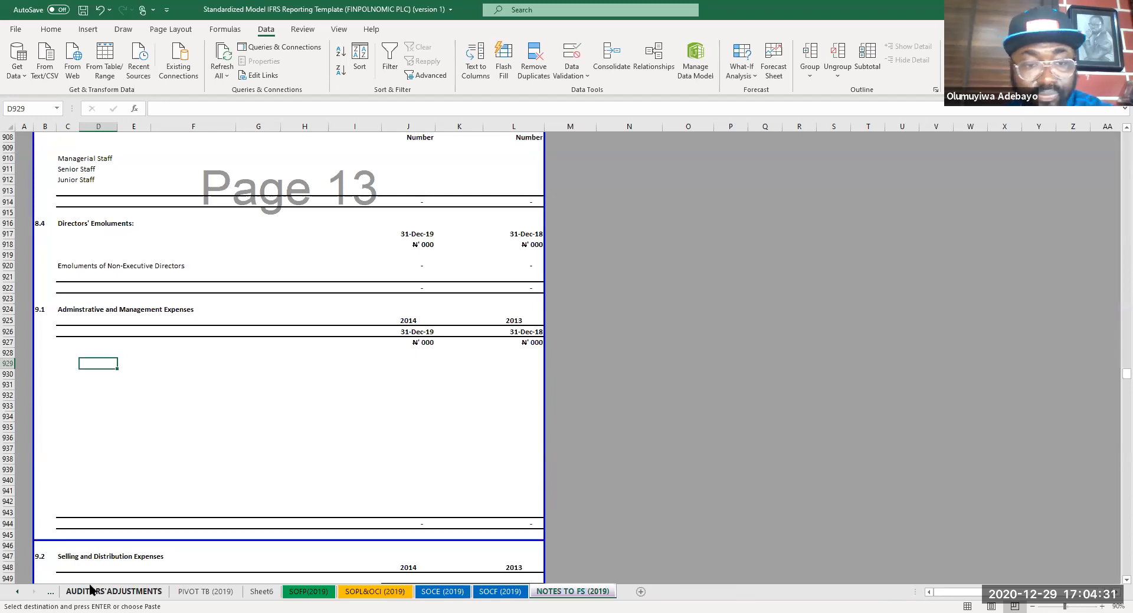
left_click(52, 594)
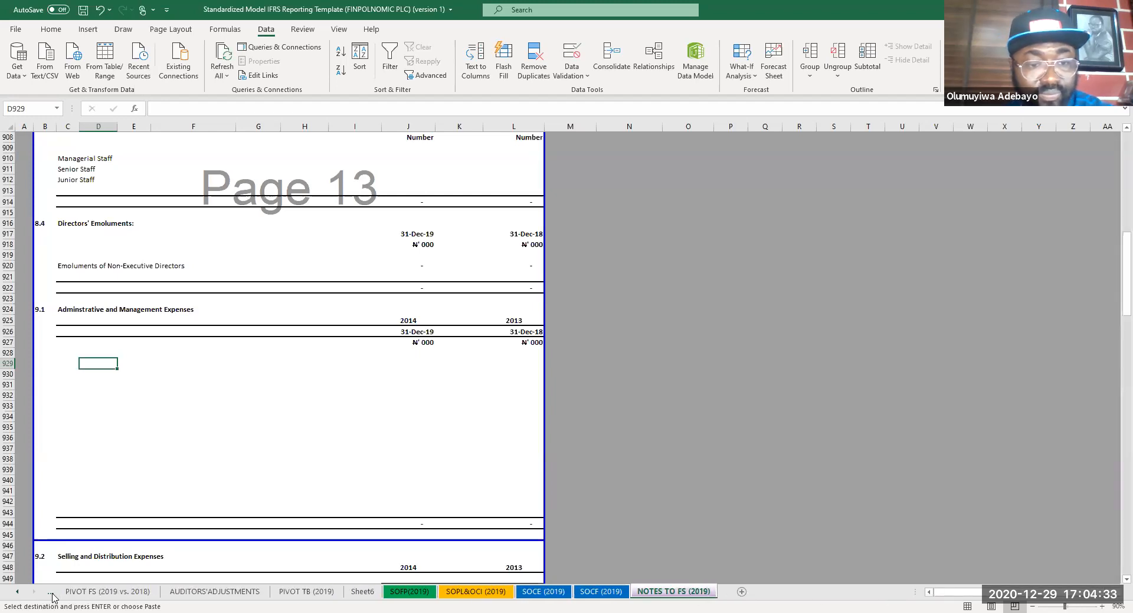
left_click(51, 598)
left_click(710, 595)
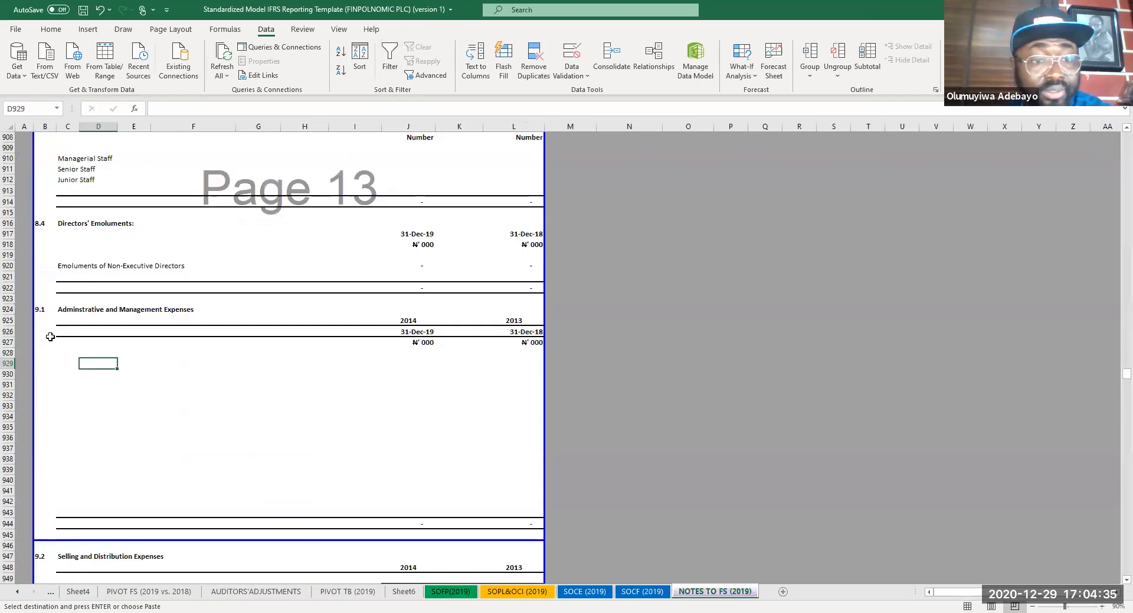
- Try to paste the copied expense names at C928 under note 9.1
left_click(68, 353)
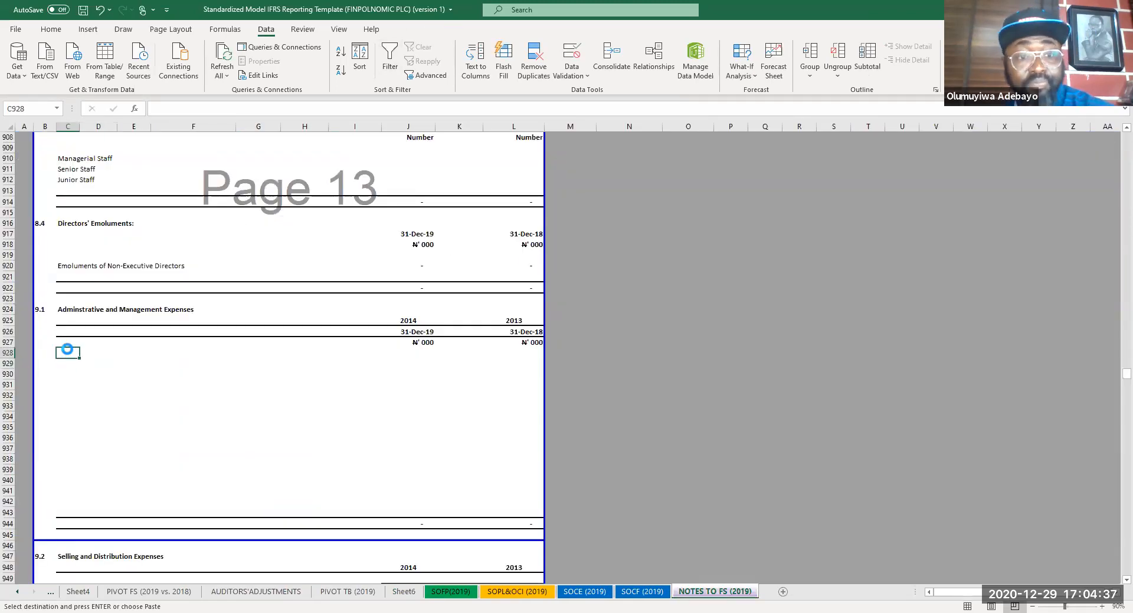
key("ctrl+v")
left_click(571, 346)
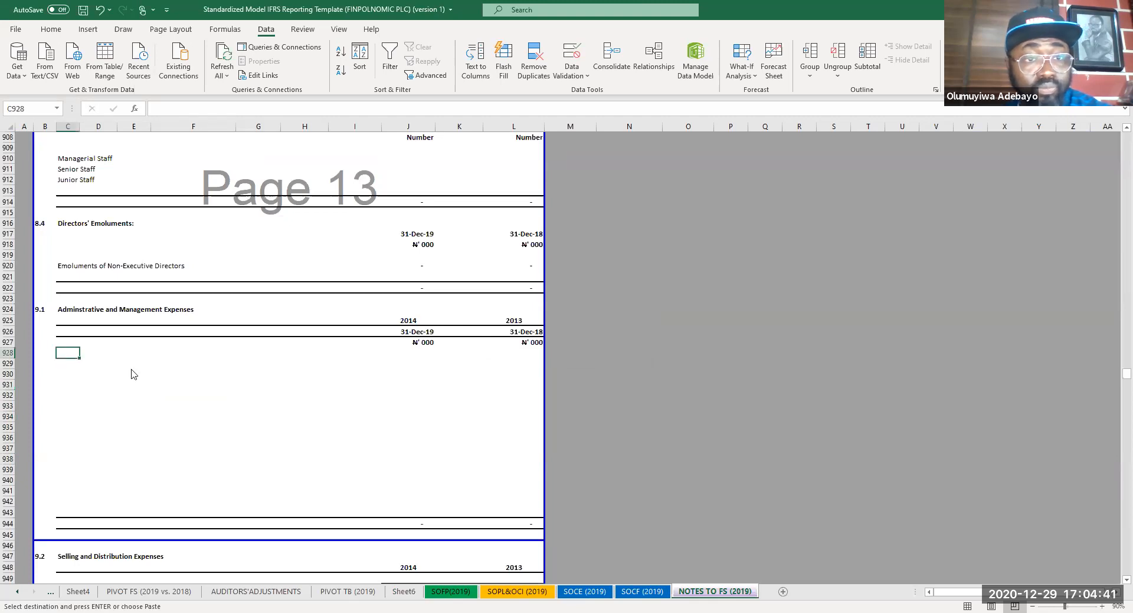
right_click(73, 353)
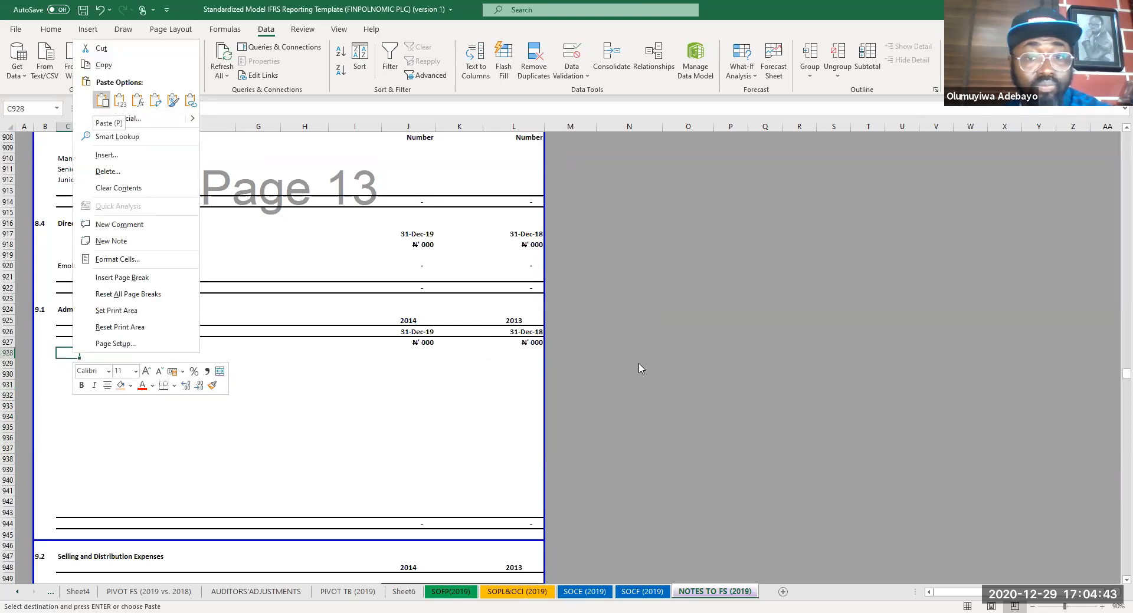
left_click(726, 295)
- Reselect the expense names H2:H12 in Sheet6 and try again to paste them at C928 of NOTES TO FS (2019)
left_click(405, 592)
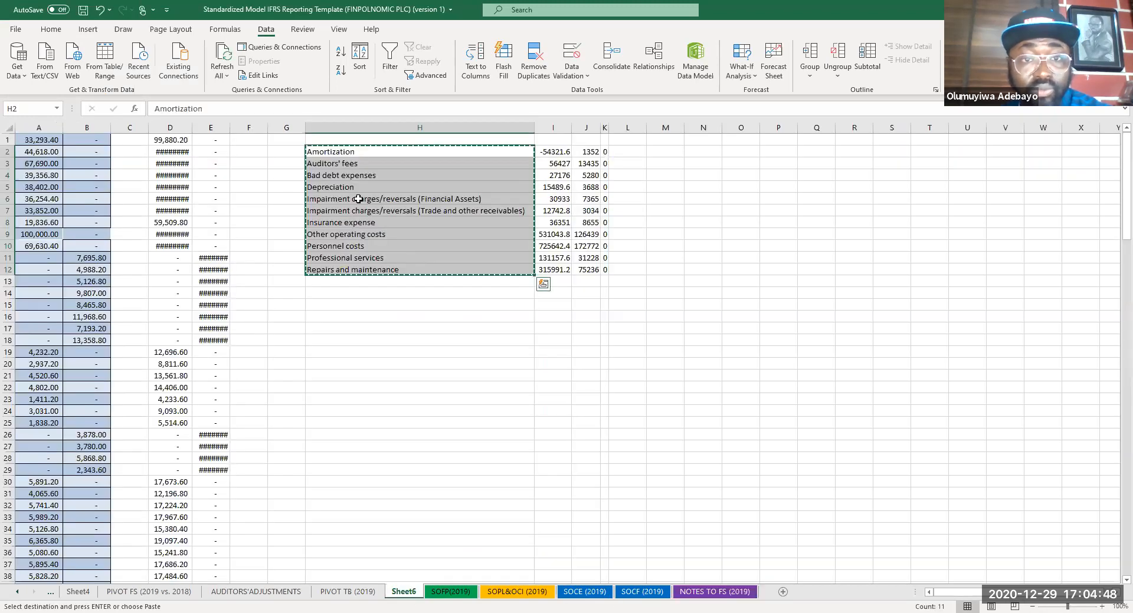
left_click_drag(361, 154, 352, 270)
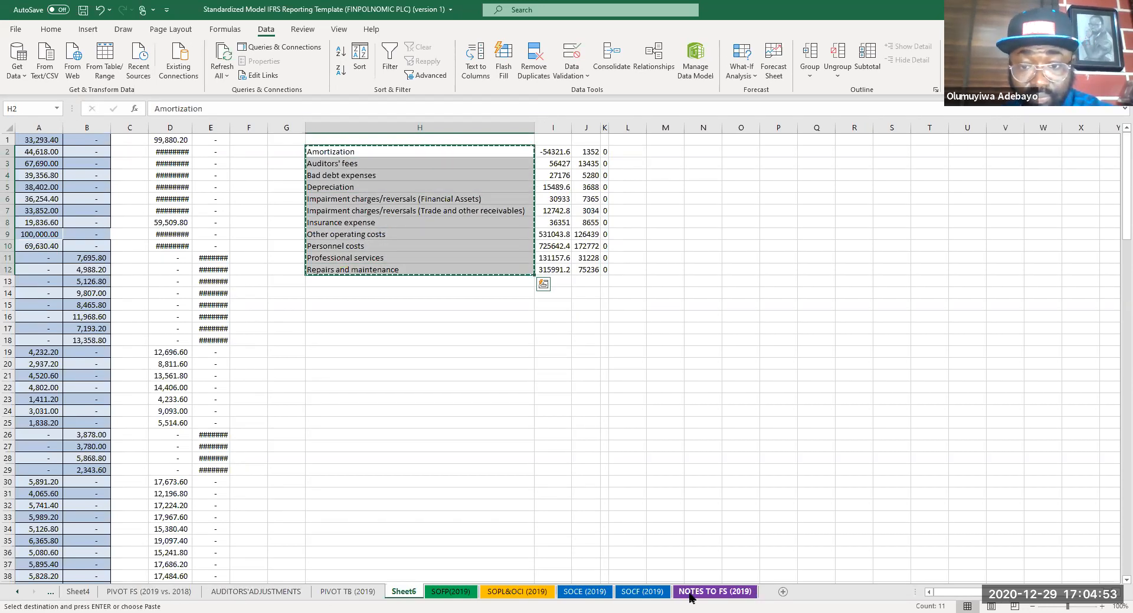
left_click(714, 591)
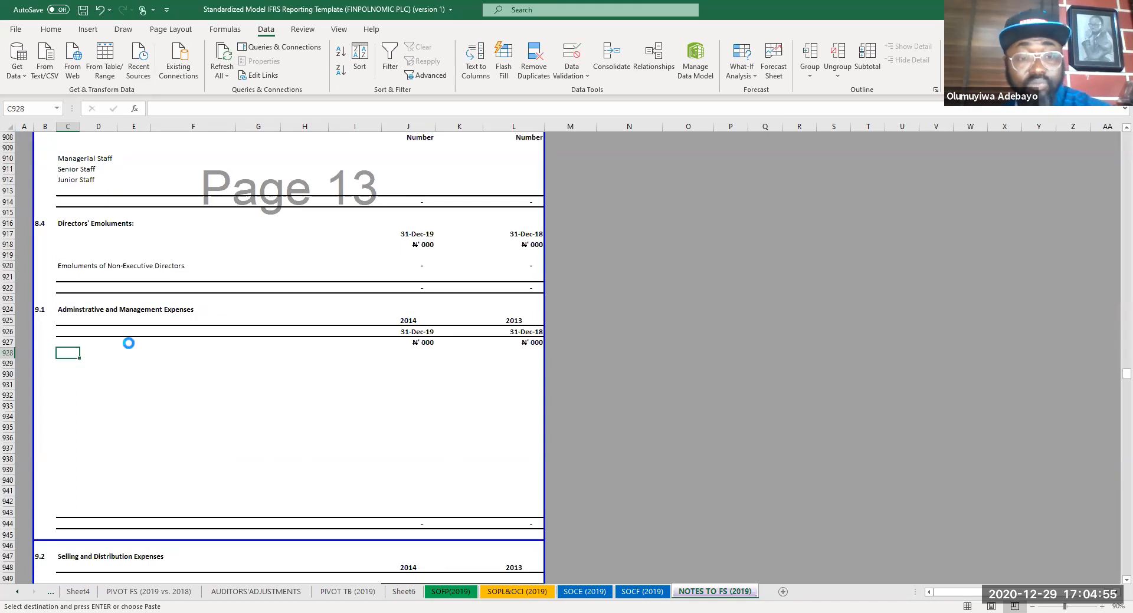
key("ctrl+v")
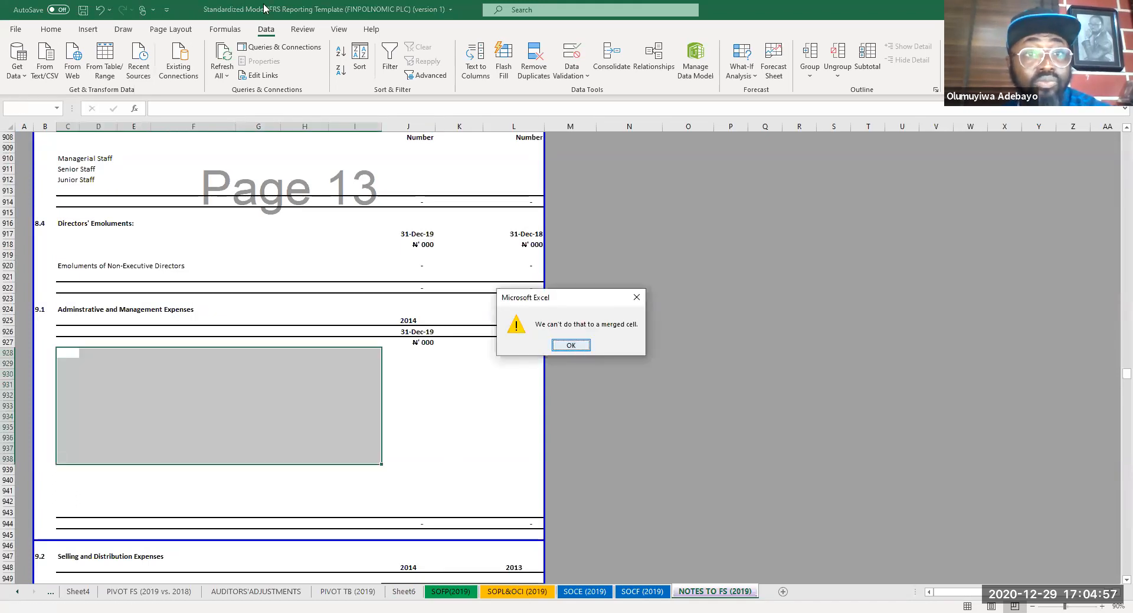
left_click(571, 346)
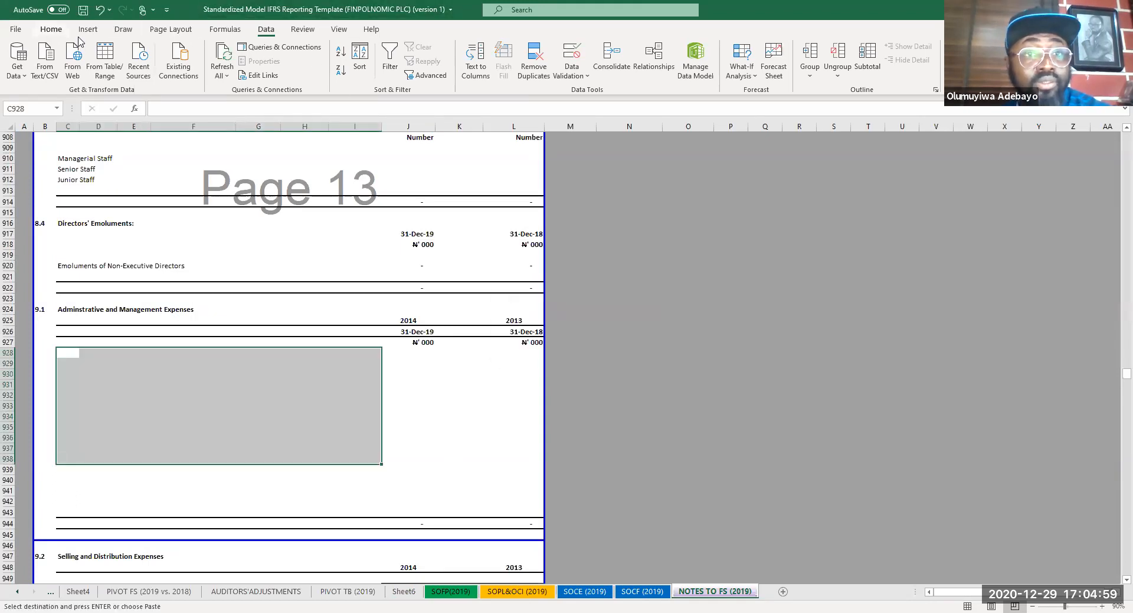
- Unmerge the cells in C928:I938 below the note 9.1 heading and select C928
left_click(51, 30)
left_click(344, 70)
left_click(170, 363)
left_click(69, 351)
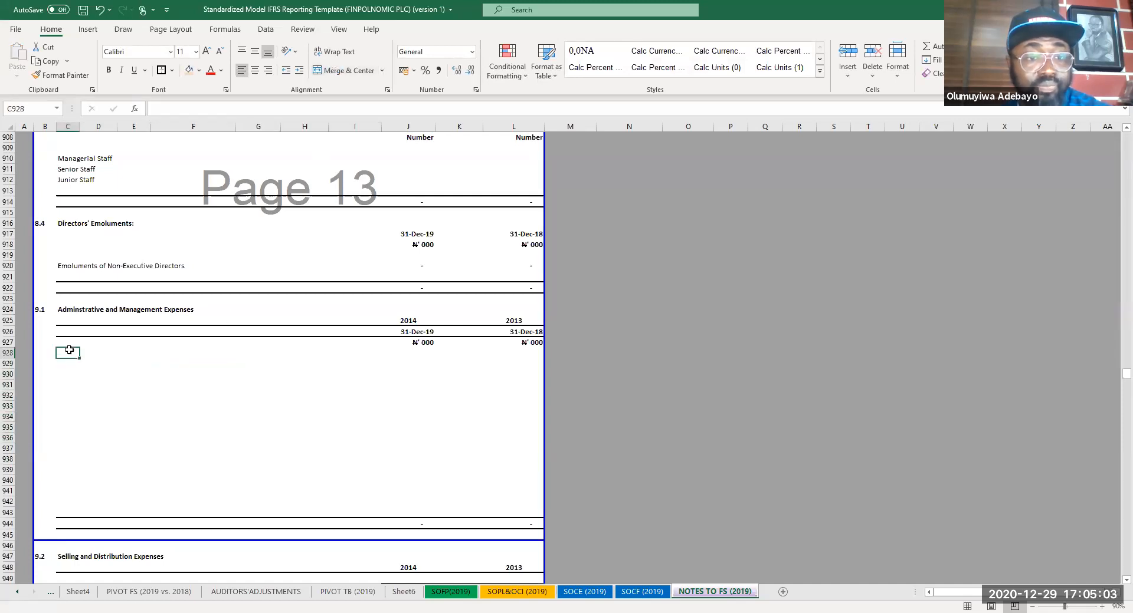
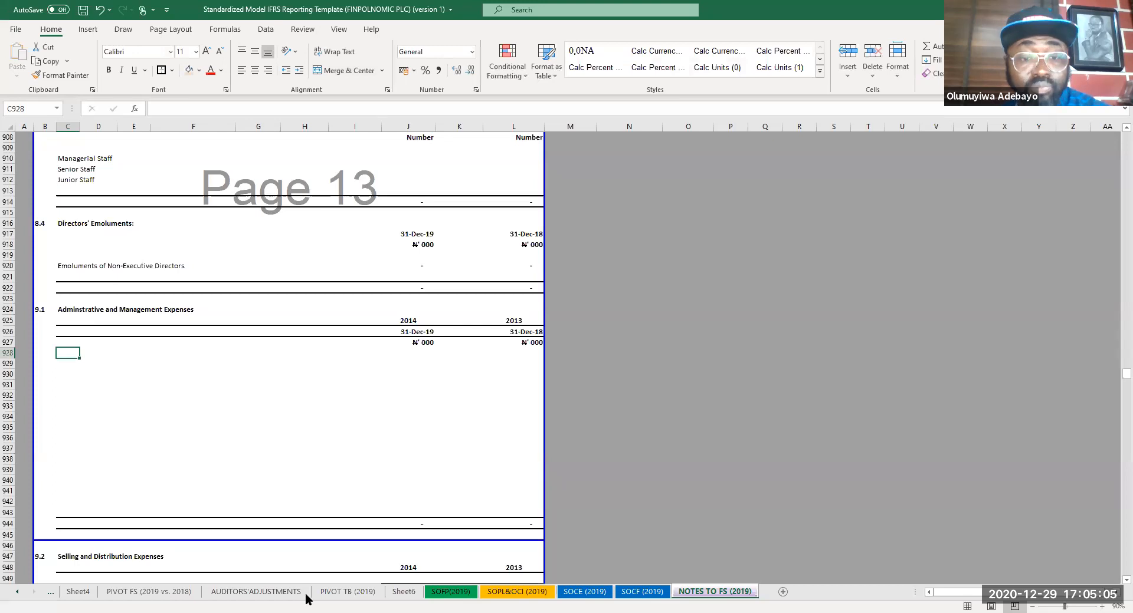
- Copy the expense names H2:H12 from Sheet6 and paste them at C928 under note 9.1 in NOTES TO FS (2019)
left_click(403, 592)
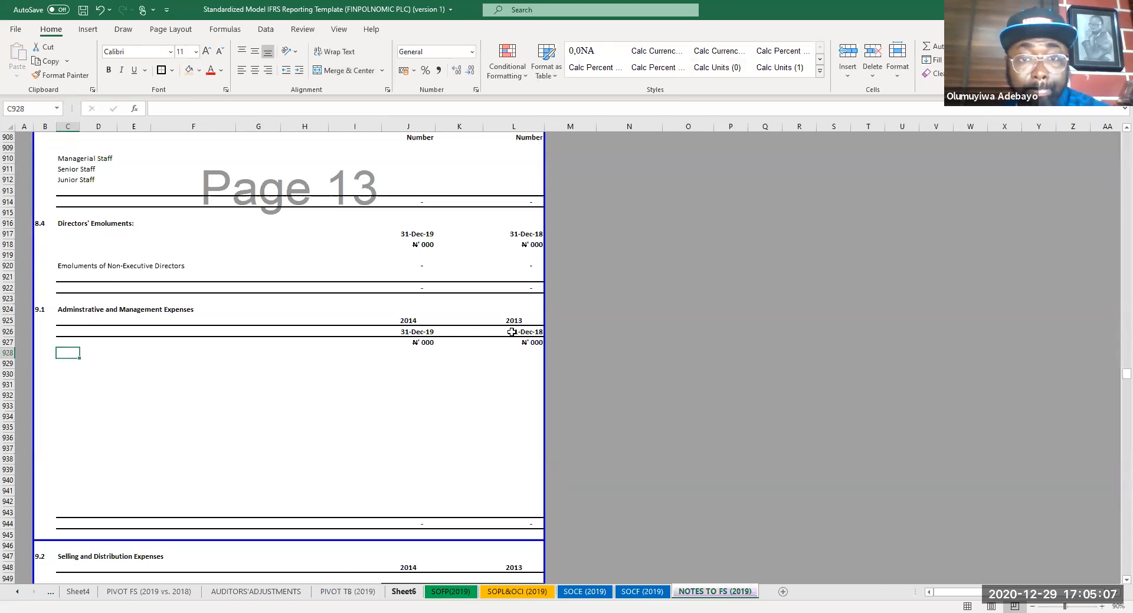
key("ctrl+c")
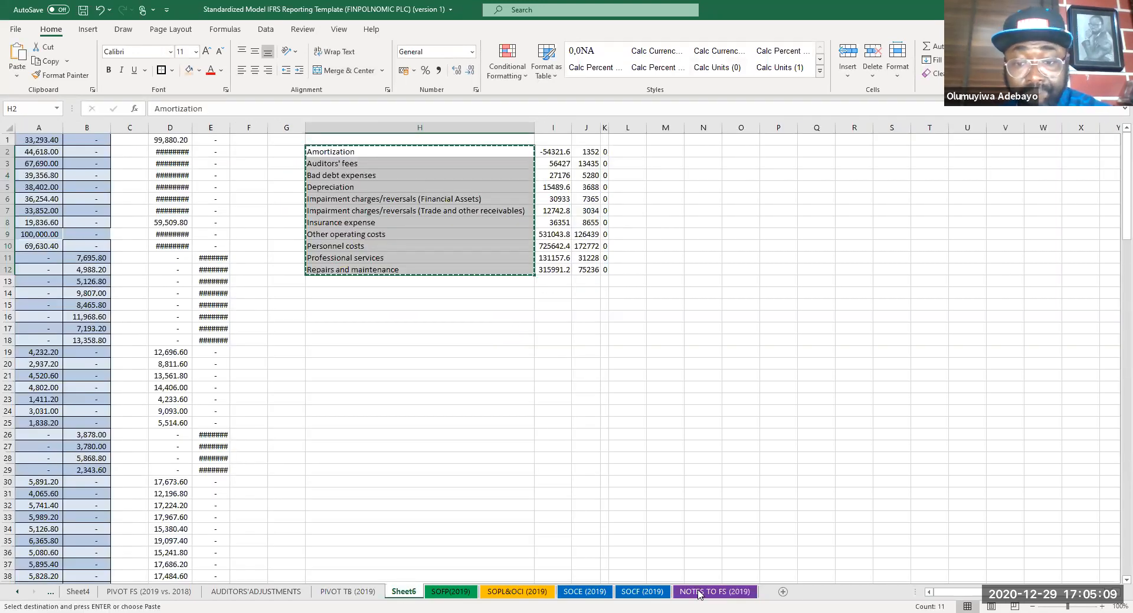
key("ctrl+Page_Down")
key("ctrl+Page_Down")
key("ctrl+Page_Down")
key("ctrl+Page_Down")
key("ctrl+Page_Down")
key("ctrl+v")
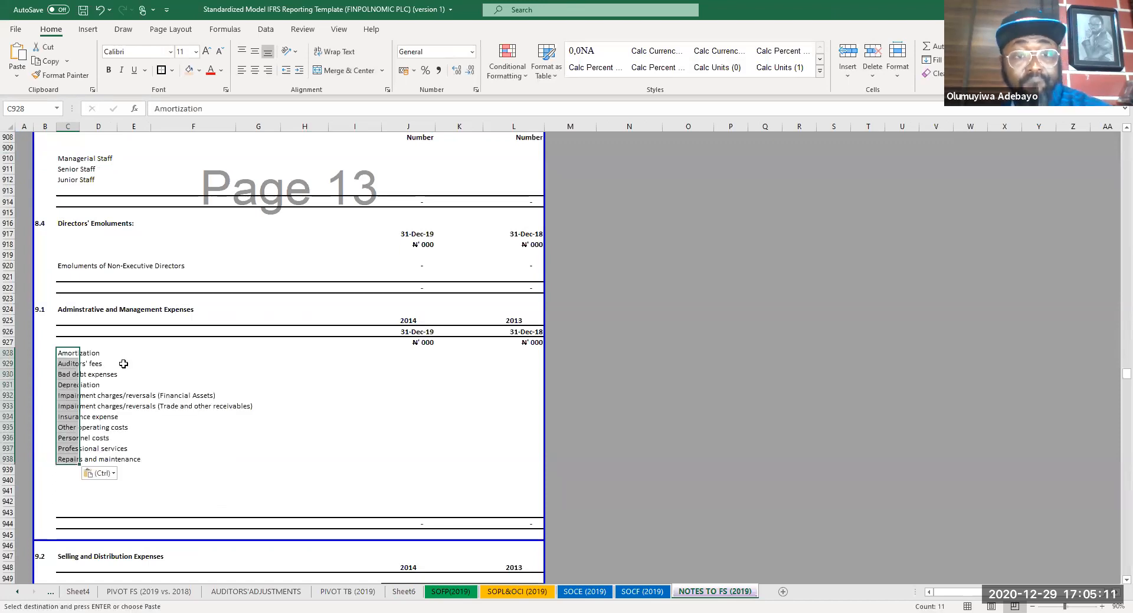
left_click(100, 394)
left_click(99, 490)
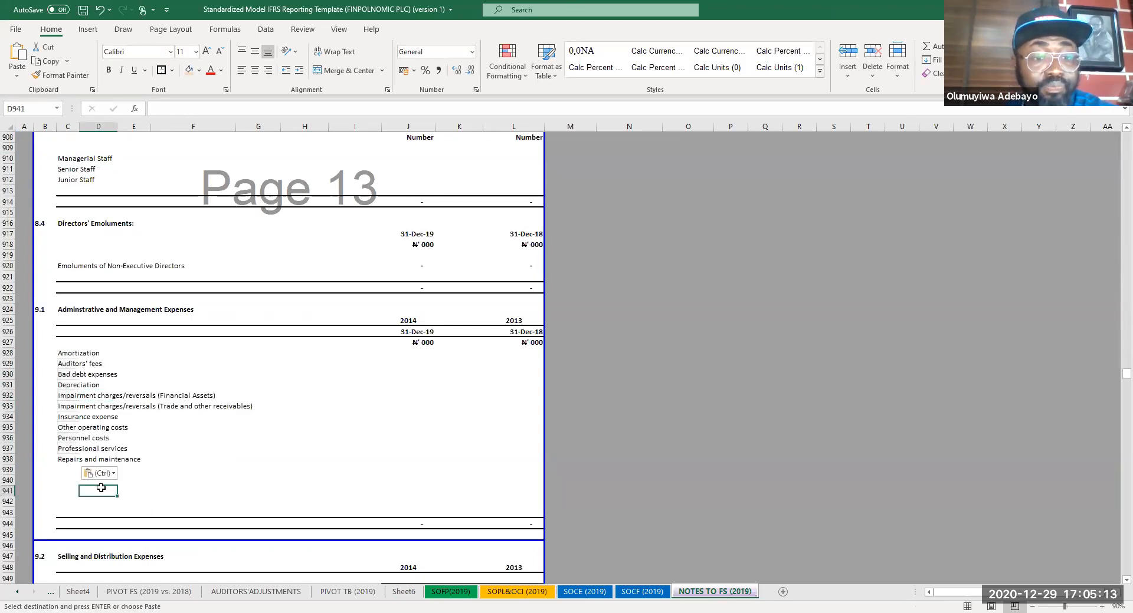
left_click(68, 491)
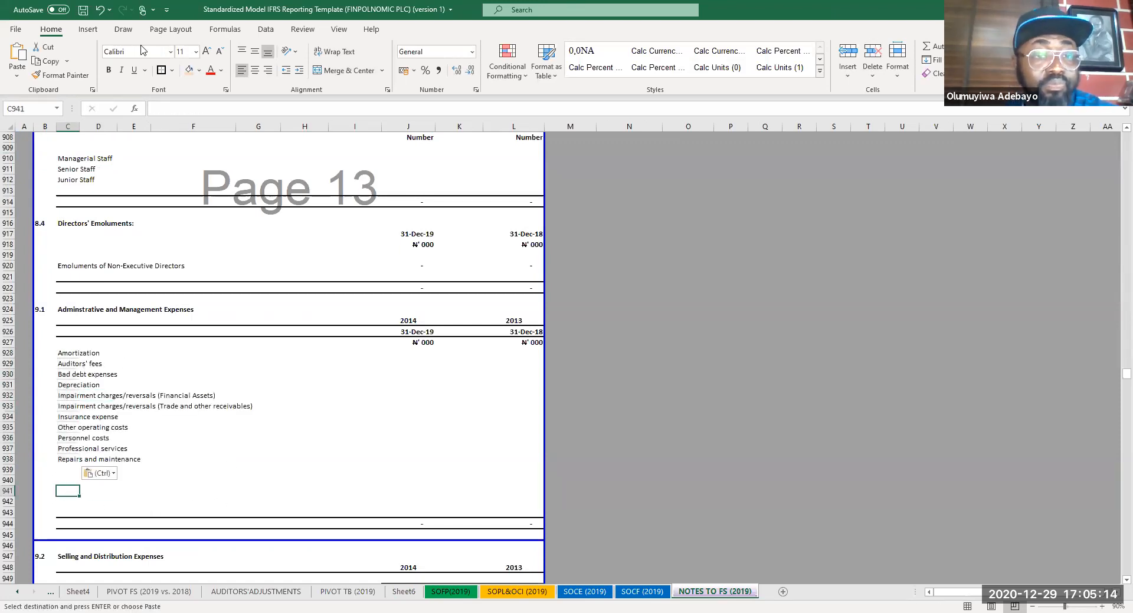
- Copy the formatting of blank cell C941 onto the expense names area B928:I941 under note 9.1
left_click(62, 75)
left_click_drag(53, 352, 224, 499)
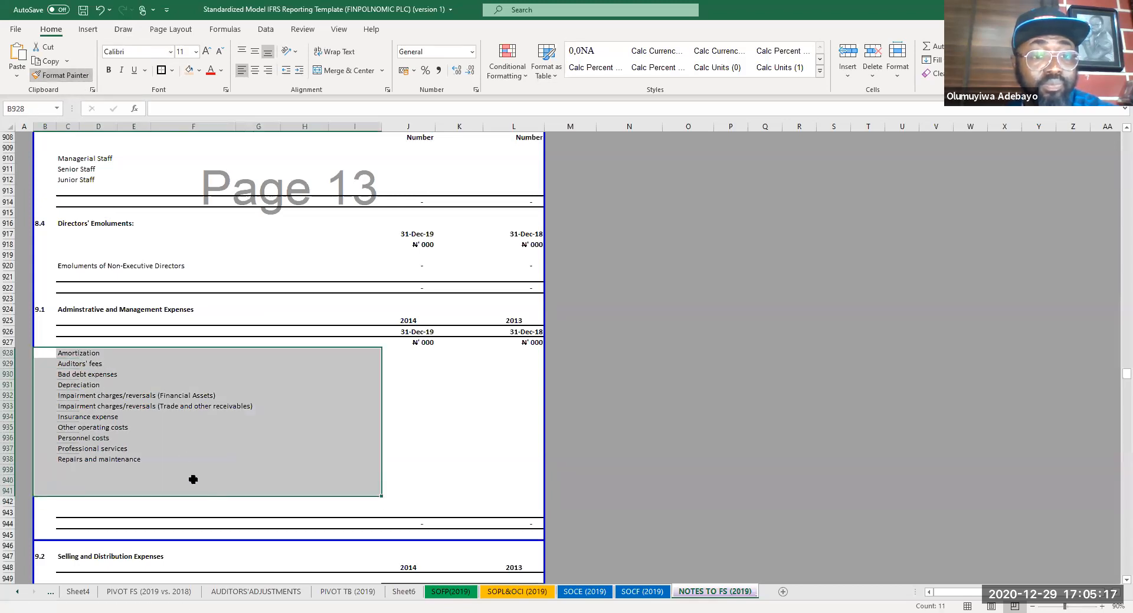
left_click(193, 459)
- Hide the blank rows 939:943 below the note 9.1 expense names and shrink the height of total row 944
left_click_drag(7, 514, 14, 476)
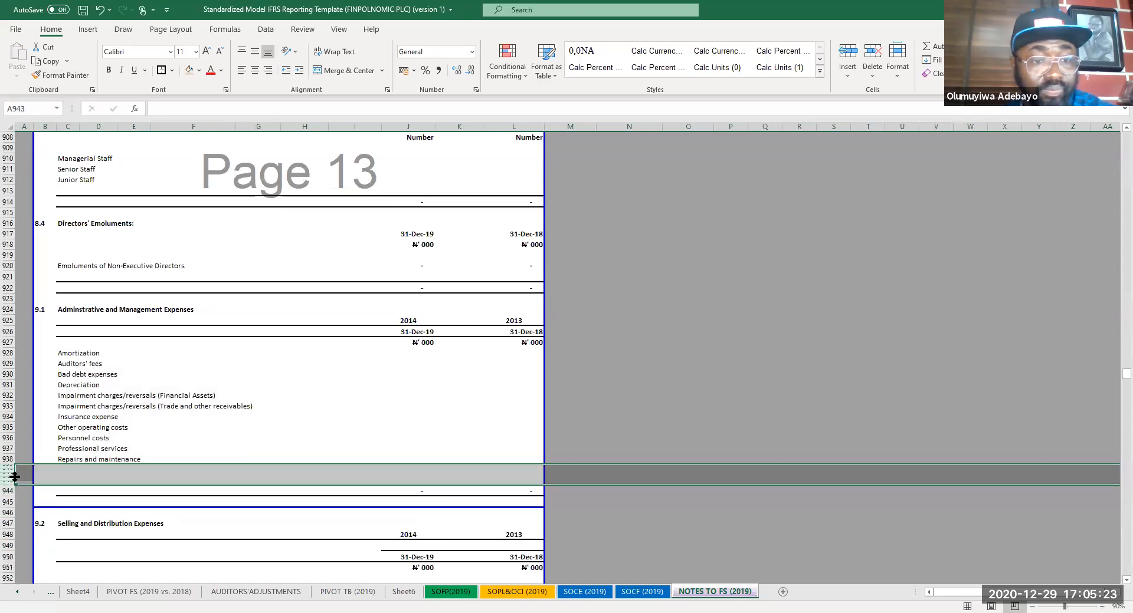
right_click(11, 479)
left_click(54, 367)
left_click(383, 385)
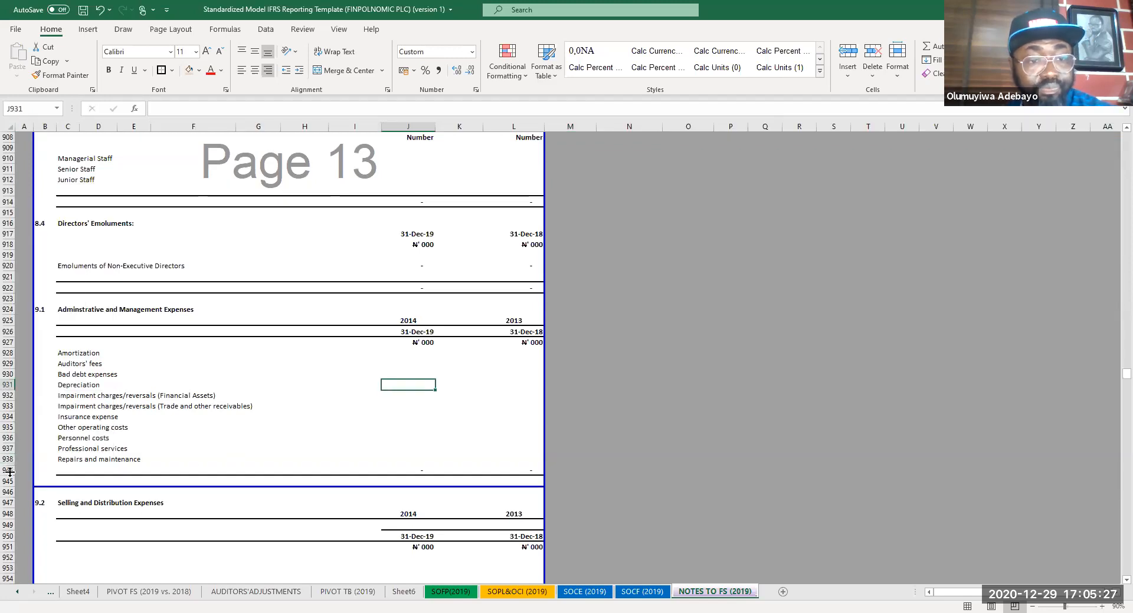
left_click_drag(10, 472, 10, 465)
left_click(184, 417)
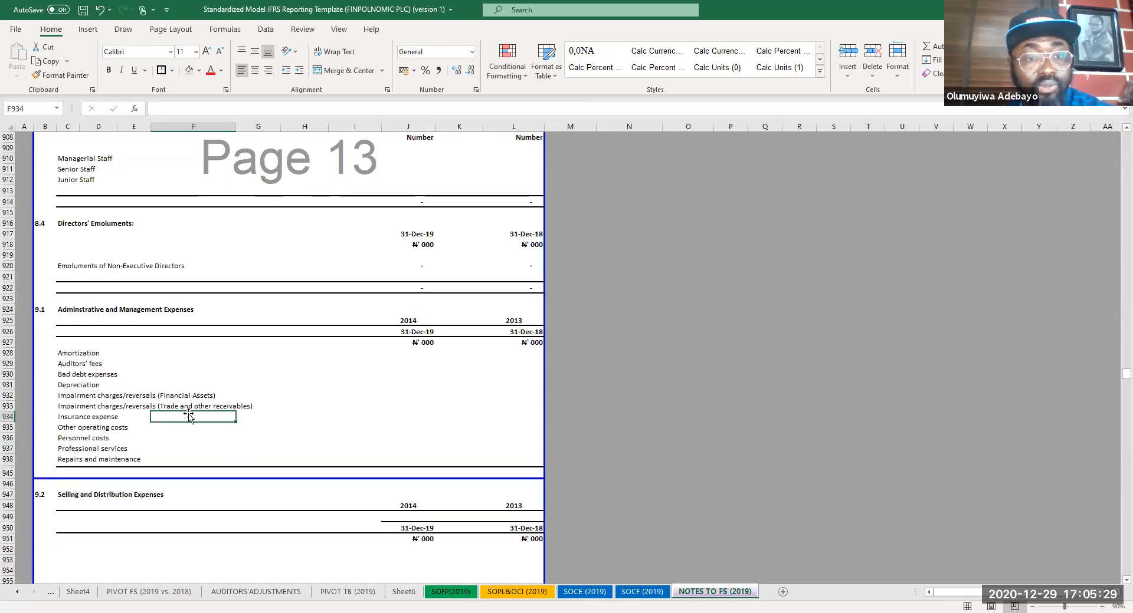
- In J928, enter an IFERROR formula returning the Amortization audited closing balance from PIVOT FS (2019 vs. 2018) divided by 1000, with "" on error
left_click(415, 355)
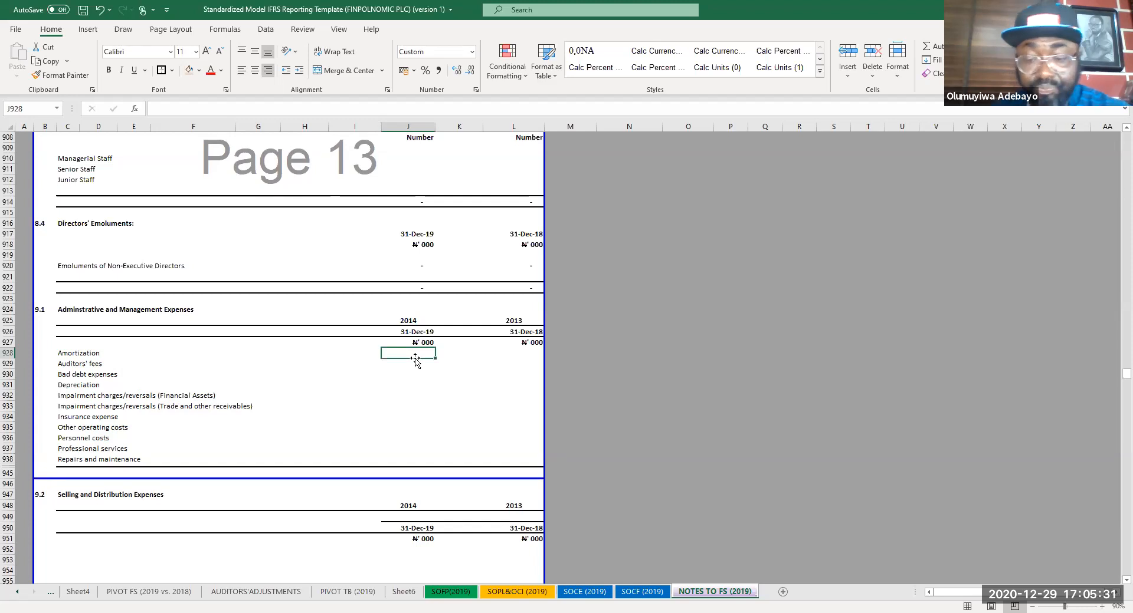
type("=if")
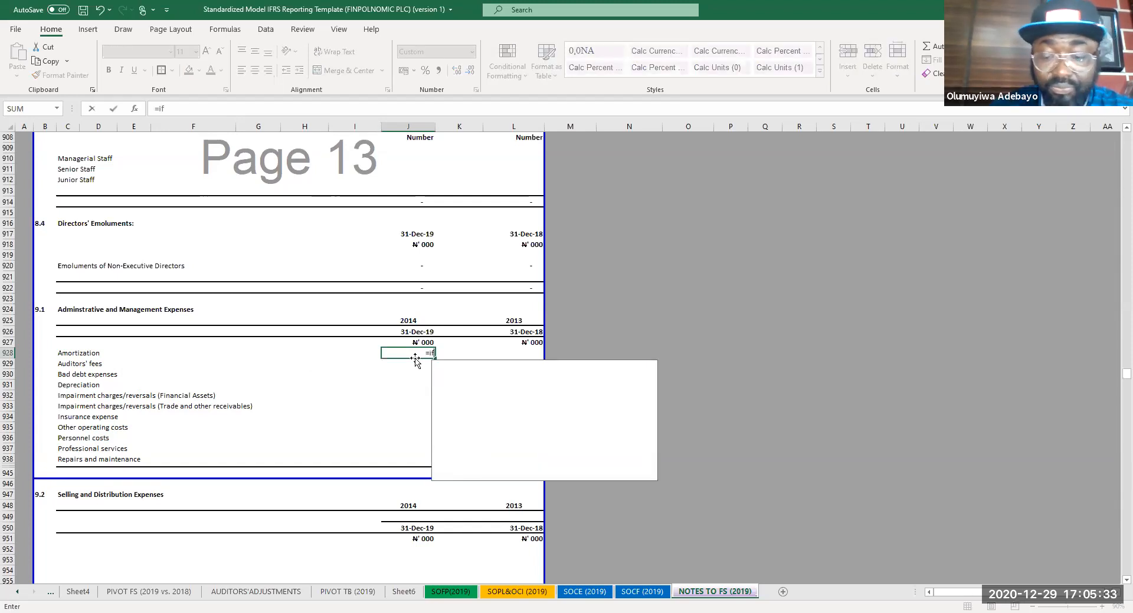
type("error(")
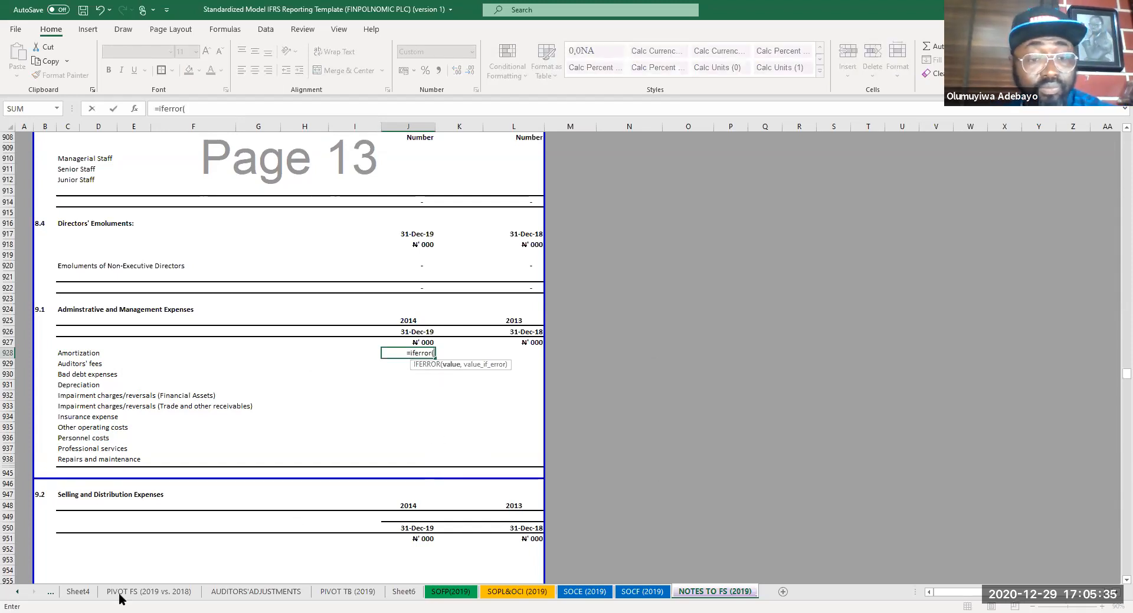
left_click(156, 592)
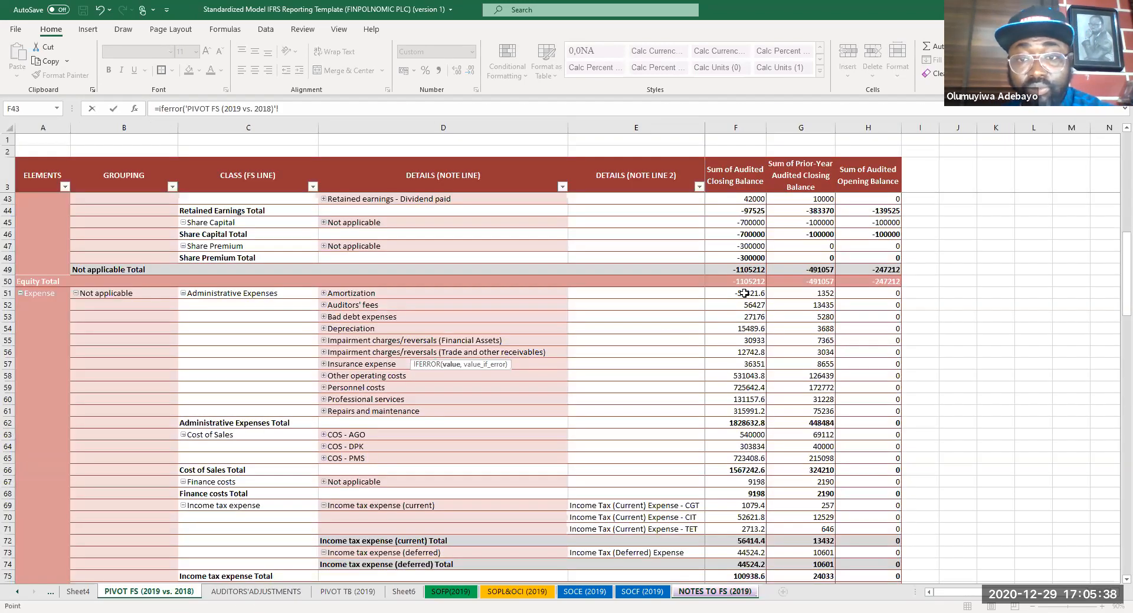
left_click(745, 293)
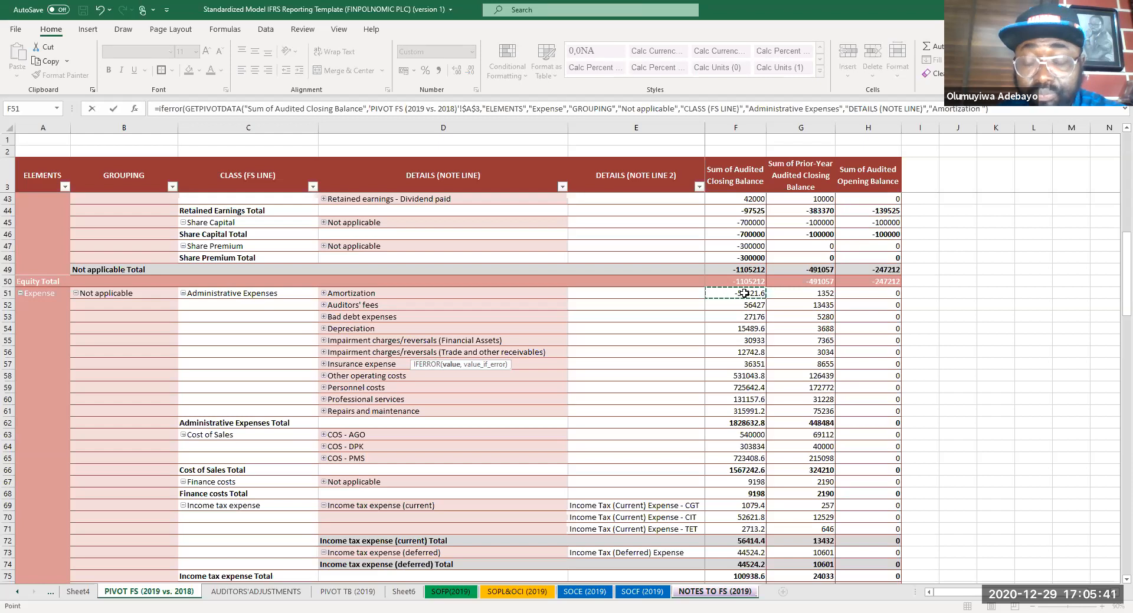
type("/1000,\"")
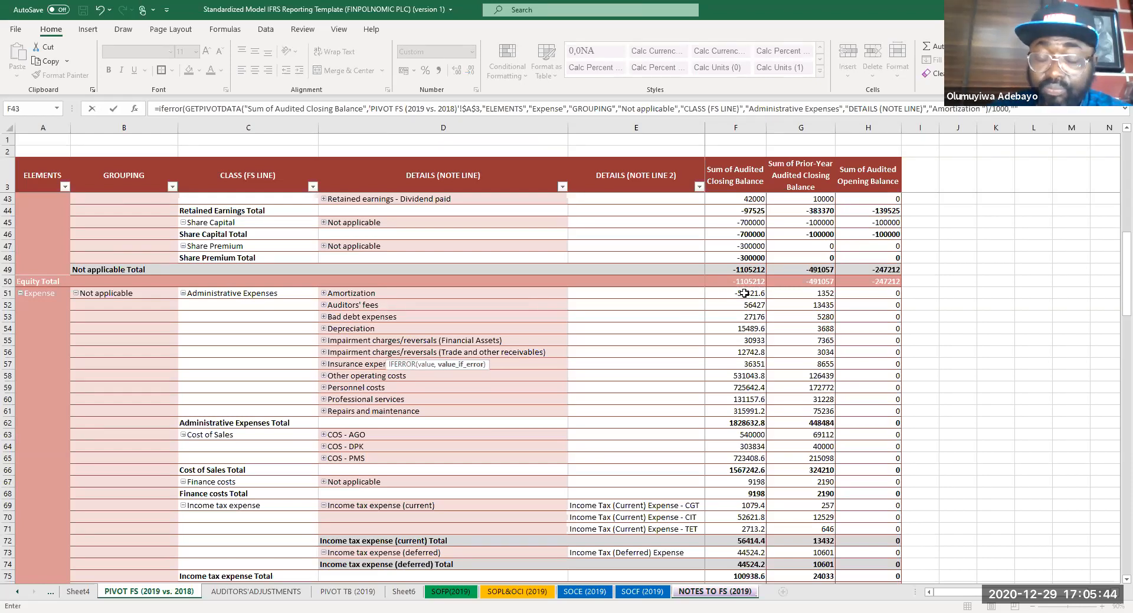
key("Return")
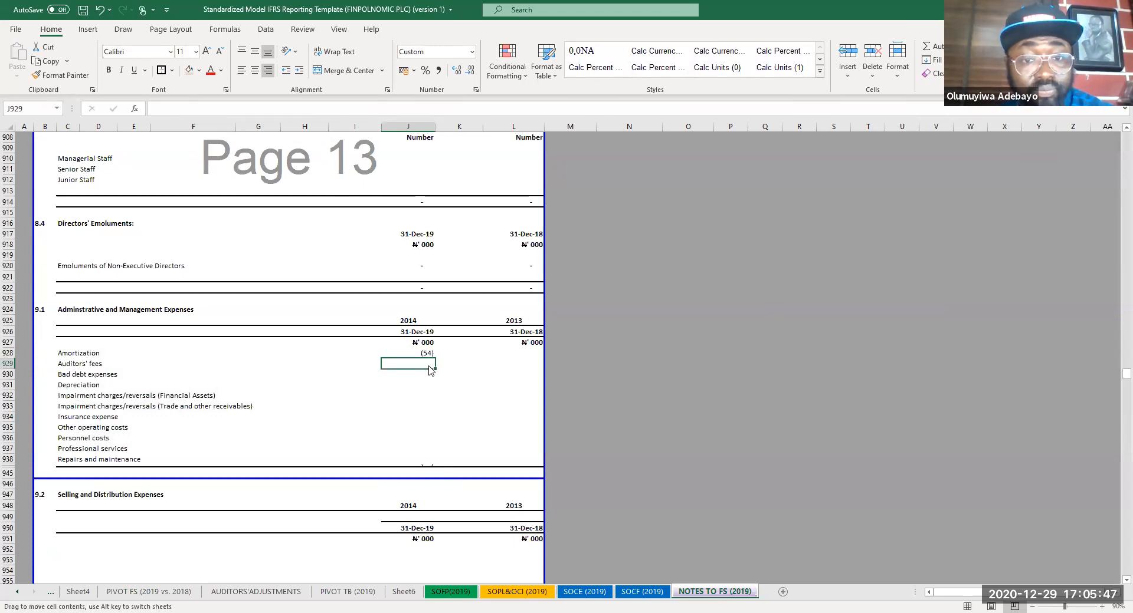
- In J929, enter an IFERROR formula pulling the Auditors' fees audited closing balance from PIVOT FS (2019 vs. 2018), divided by 1000
type("=i")
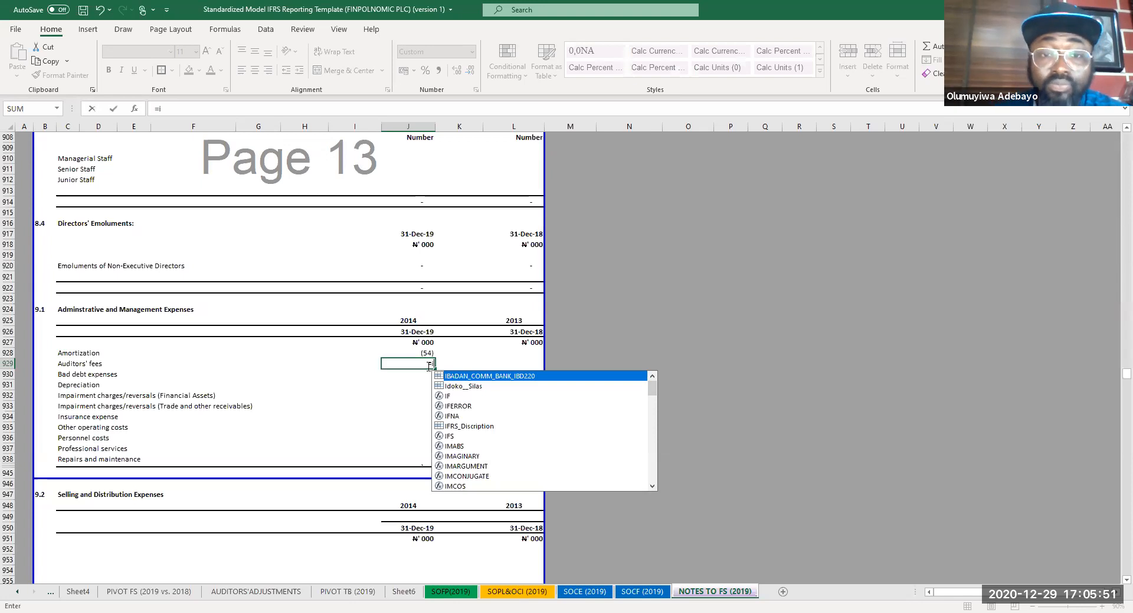
type("ferror(")
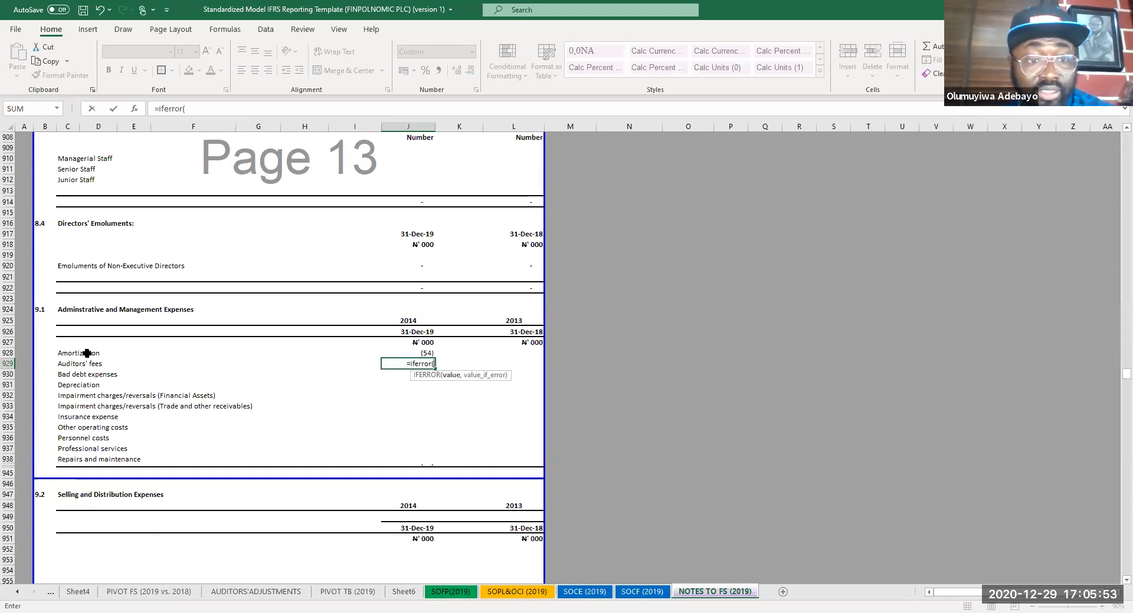
left_click(137, 593)
left_click(741, 306)
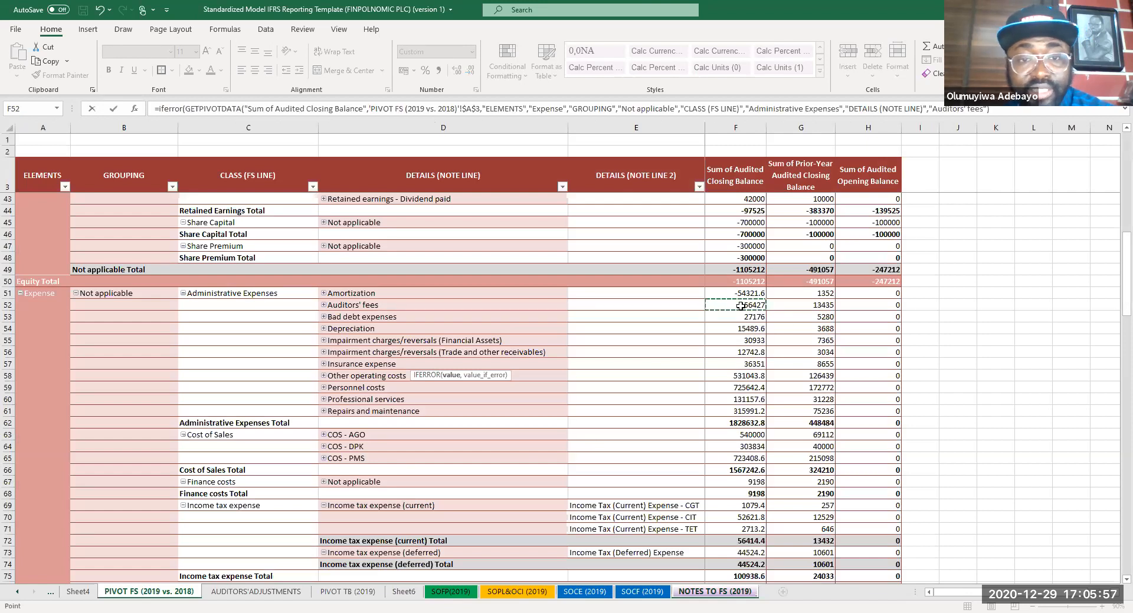
type("/1000,\"")
key("Return")
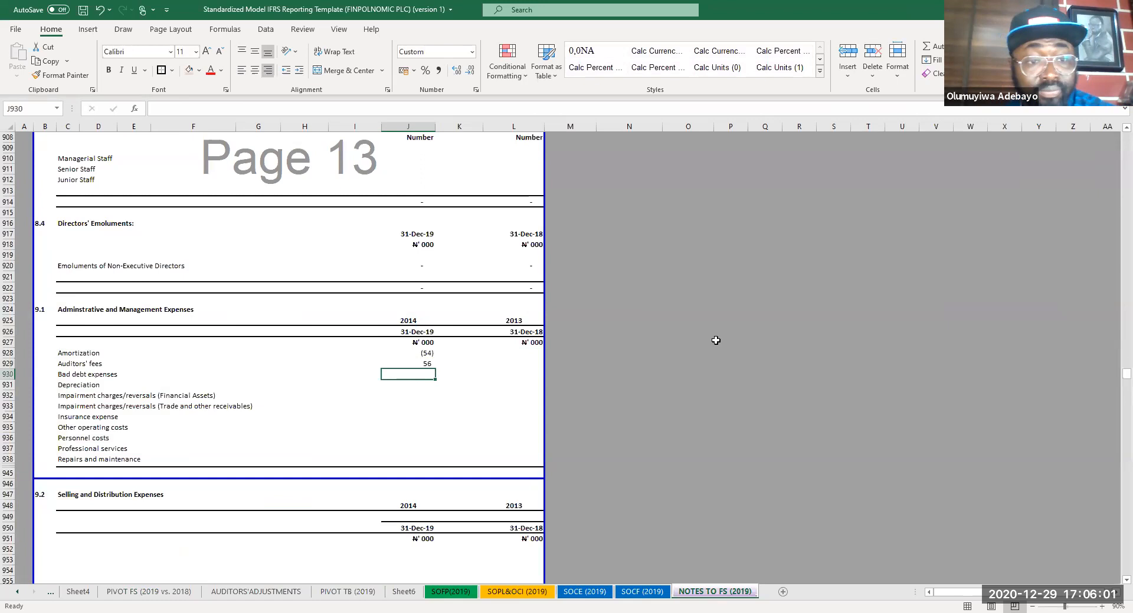
- In J930, enter an IFERROR formula returning the Bad debt expenses audited closing balance from the pivot table divided by 1000, with "" on error
type("=if")
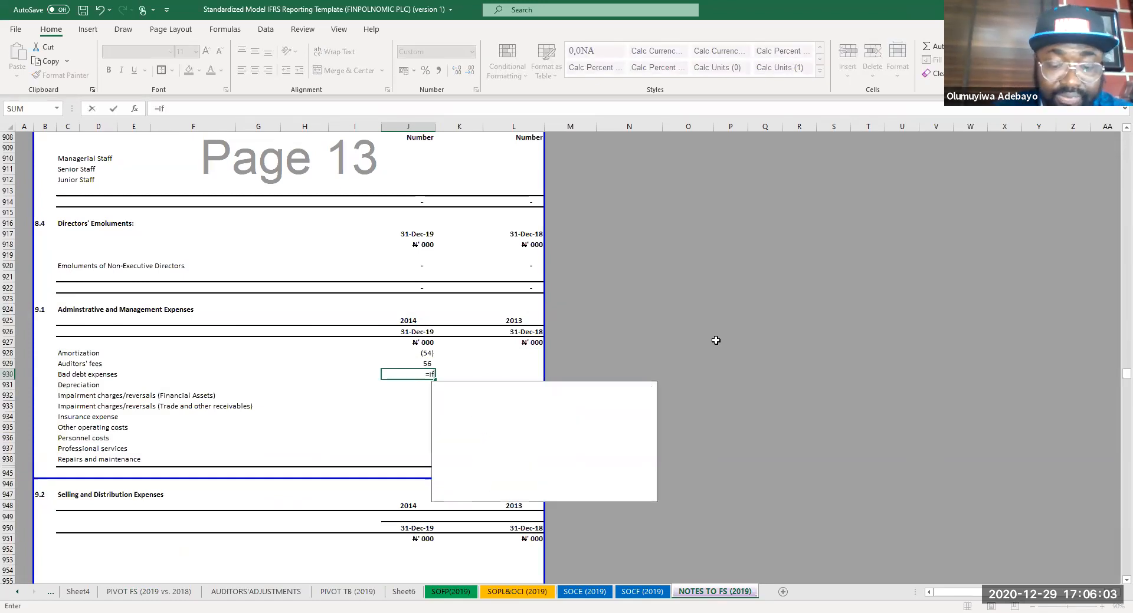
type("error(")
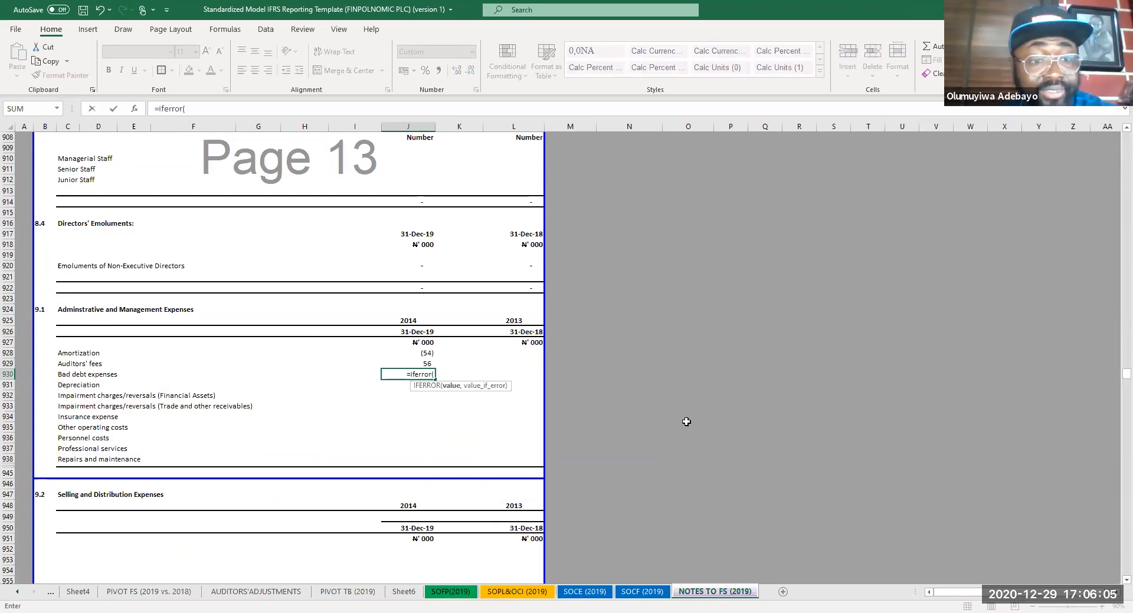
left_click(163, 592)
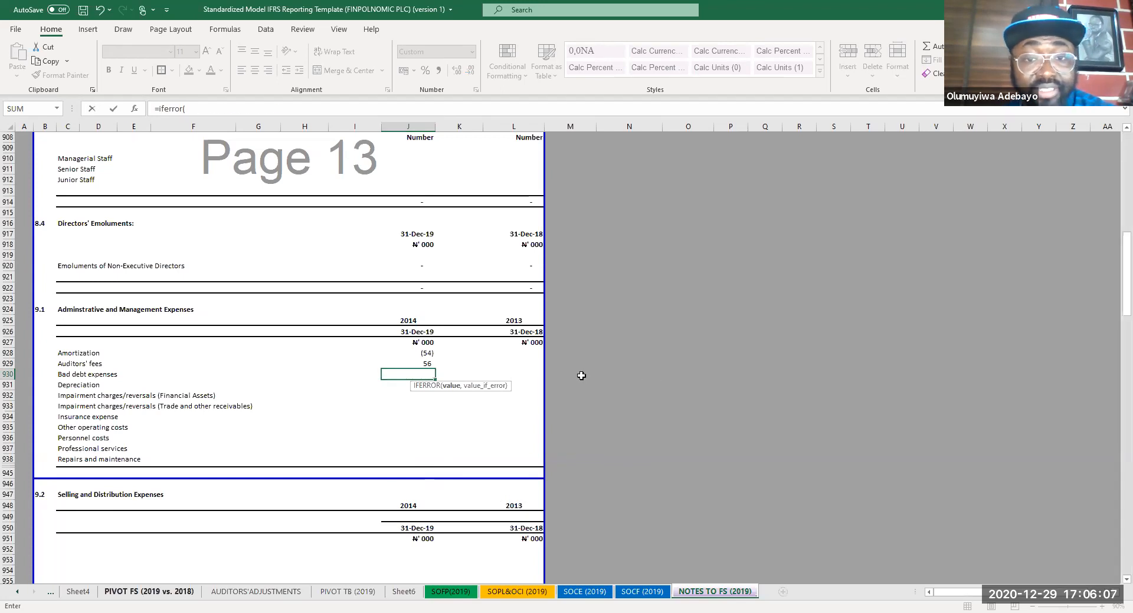
left_click(744, 316)
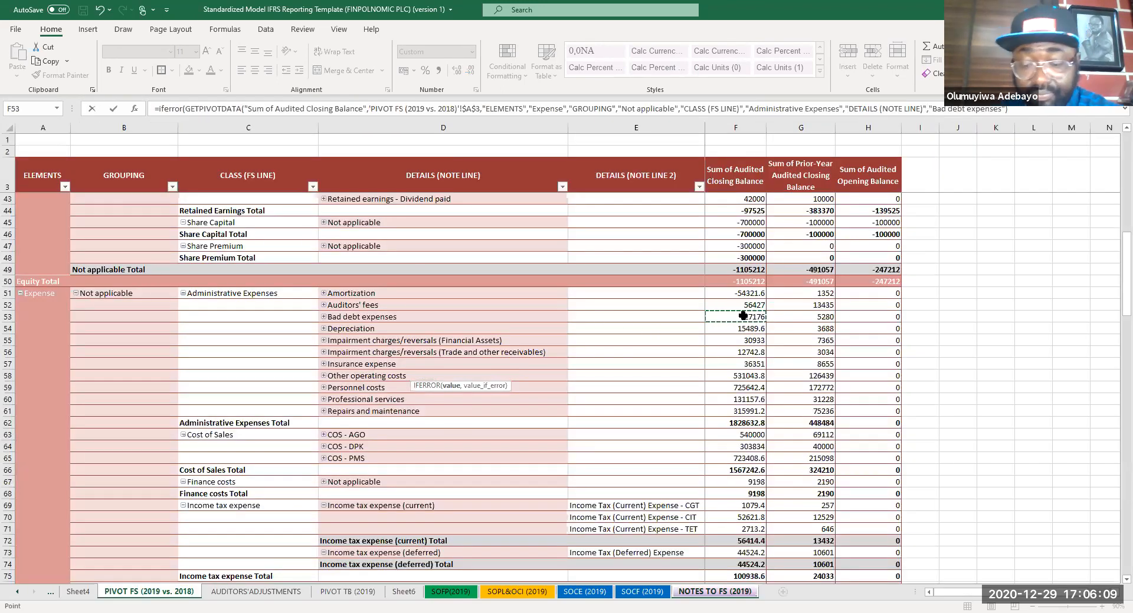
type("/1000,\"")
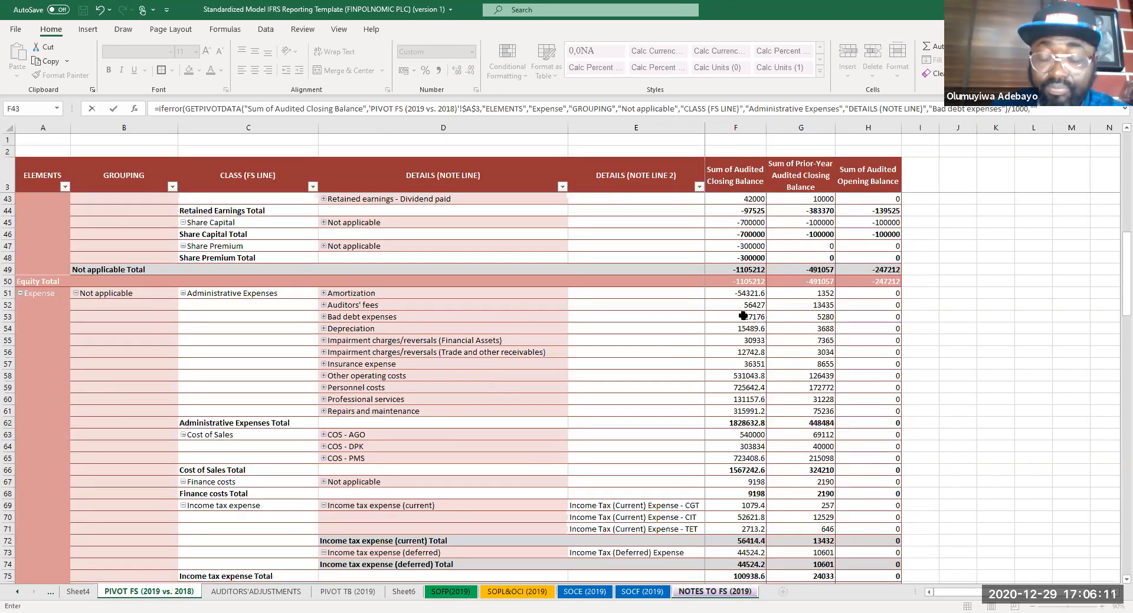
key("Return")
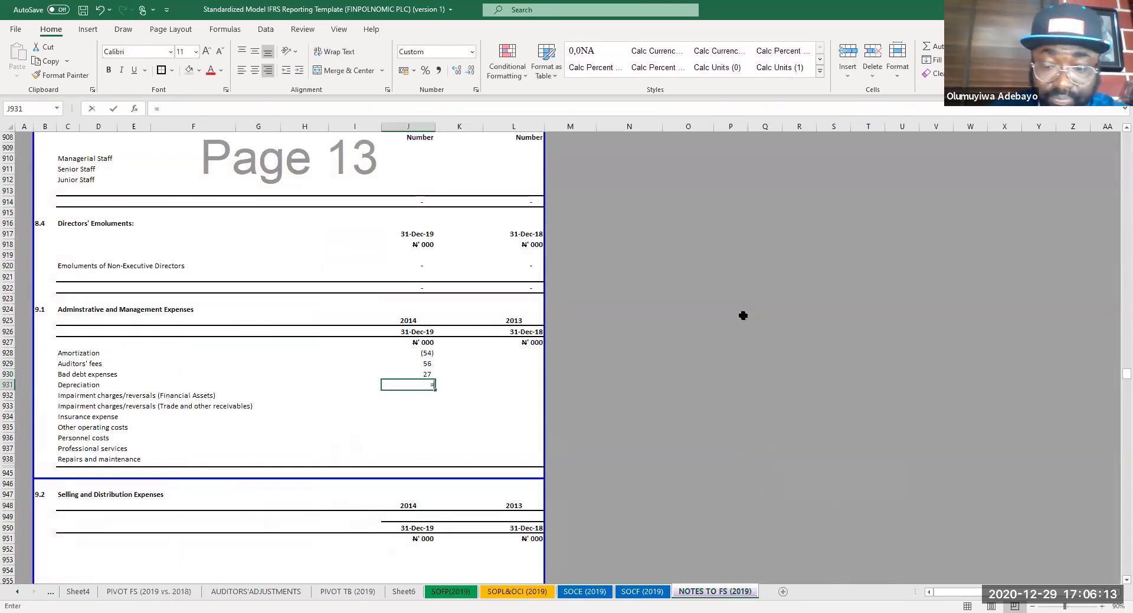
- In J931, enter an IFERROR formula pulling the Depreciation audited closing balance from PIVOT FS (2019 vs. 2018), divided by 1000
type("if")
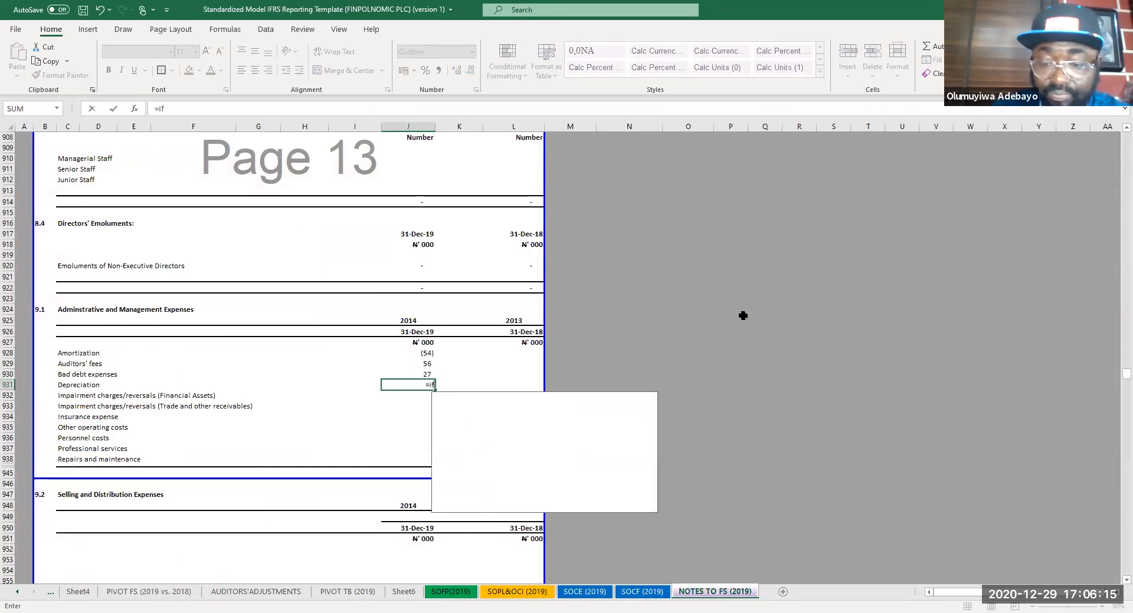
type("error(")
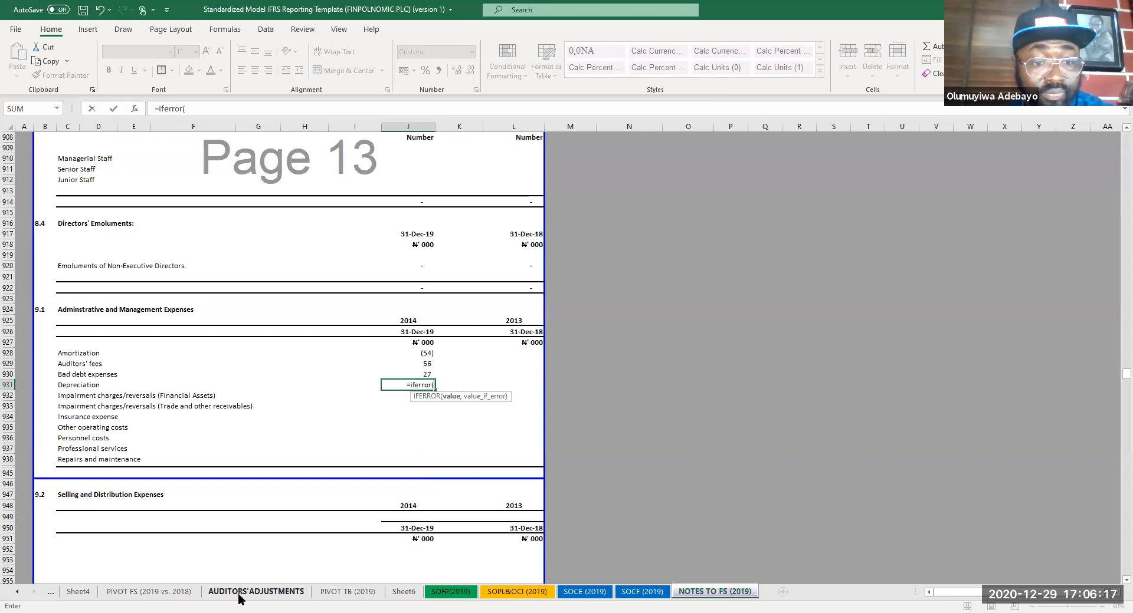
left_click(158, 593)
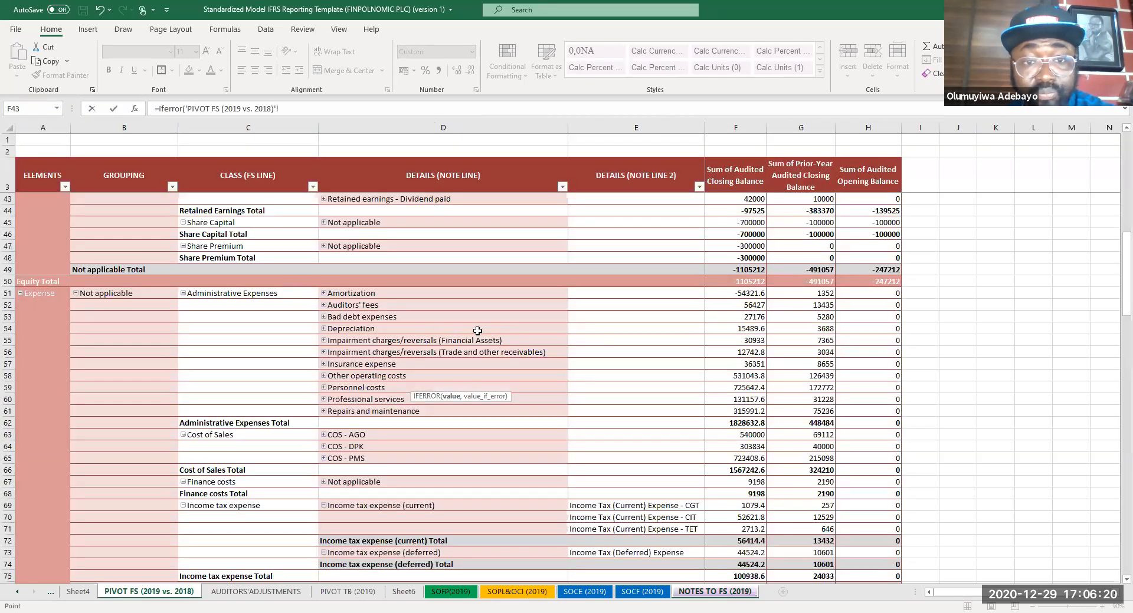
left_click(750, 328)
type("/1")
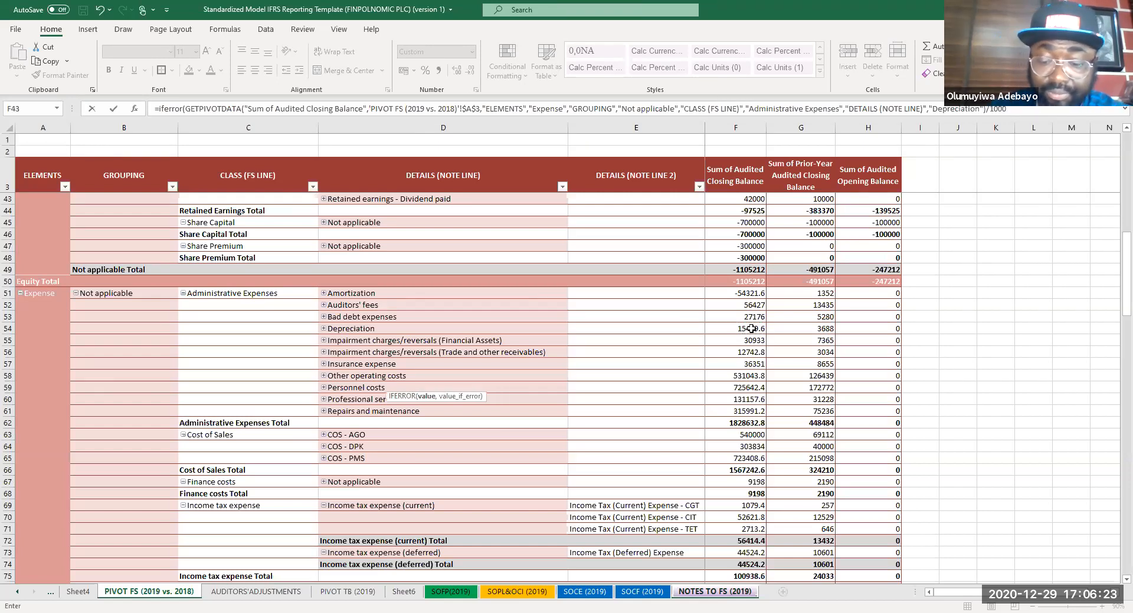
type("000")
key("Return")
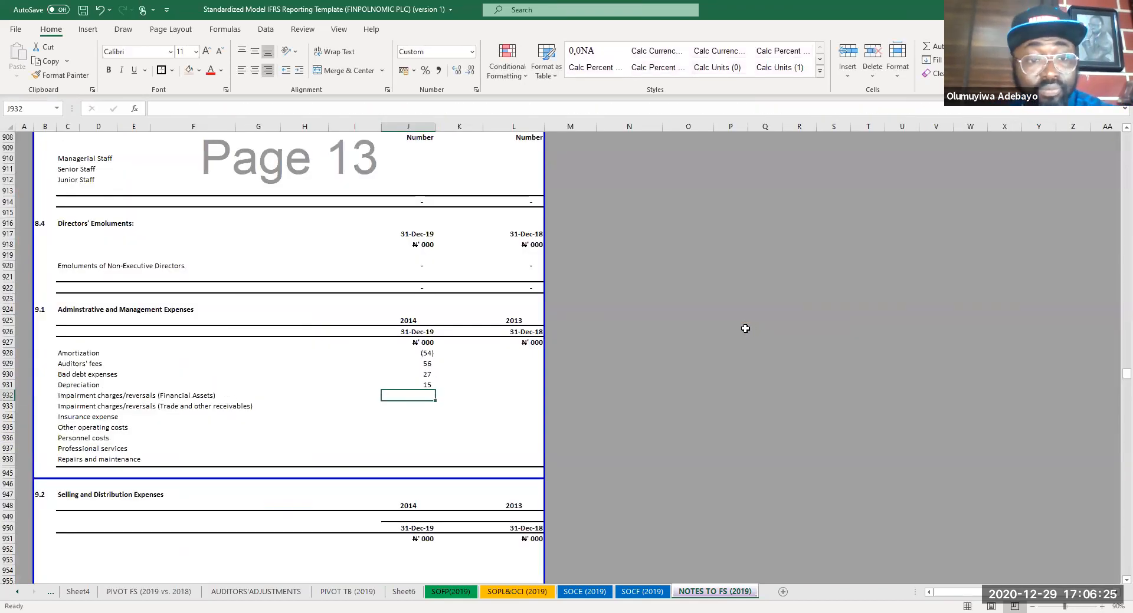
- In J932, enter an IFERROR formula returning the pivot table's Impairment charges/reversals (Financial Assets) audited closing balance divided by 1000, with "" on error
type("=i")
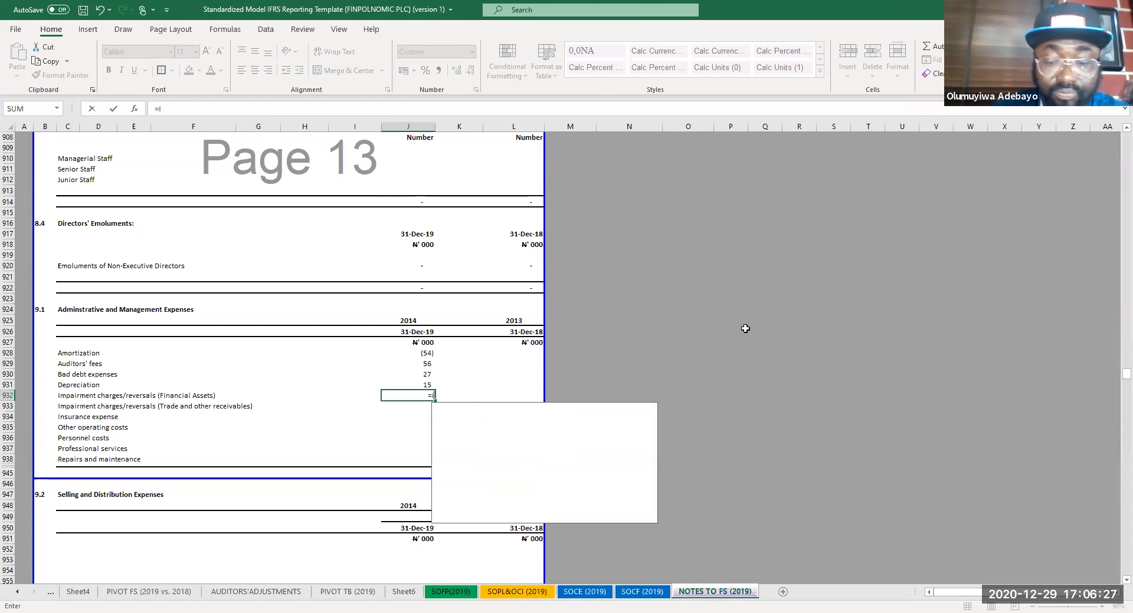
type("ferror(")
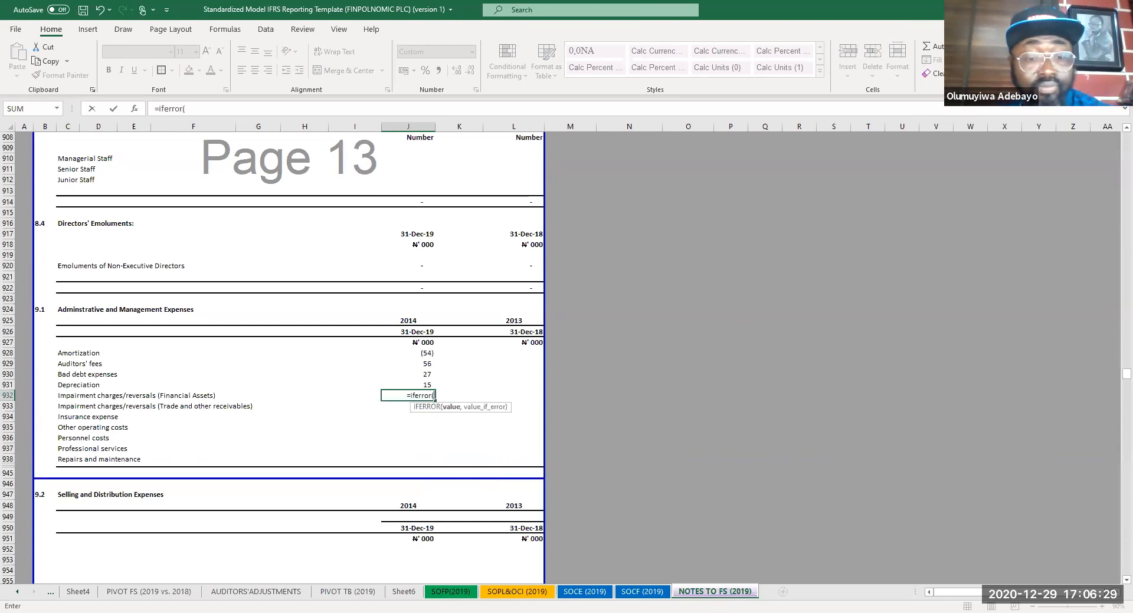
left_click(149, 592)
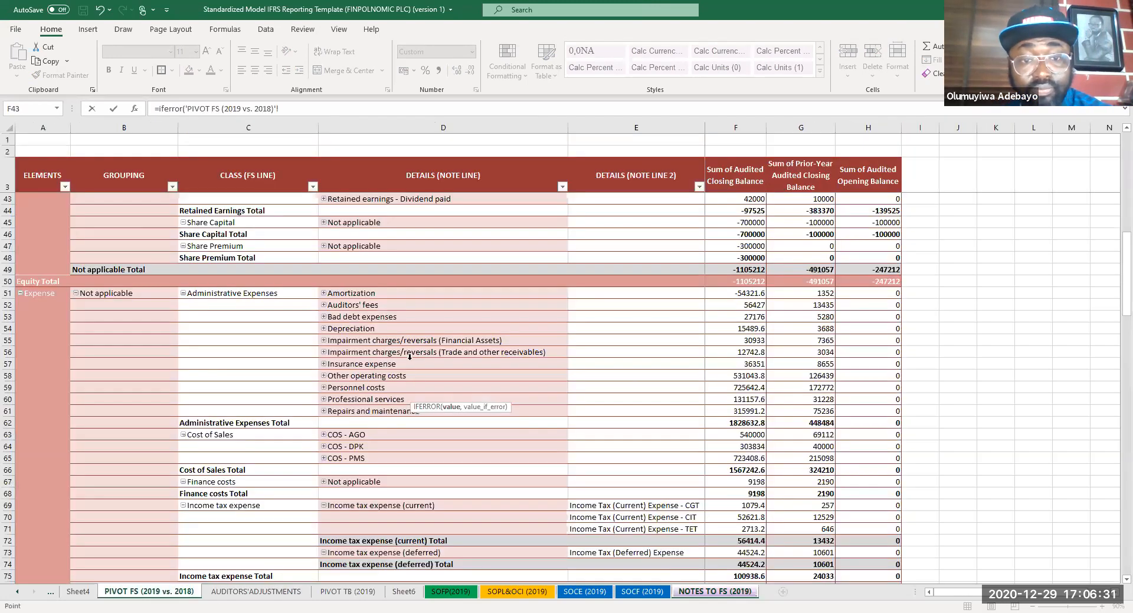
left_click(743, 341)
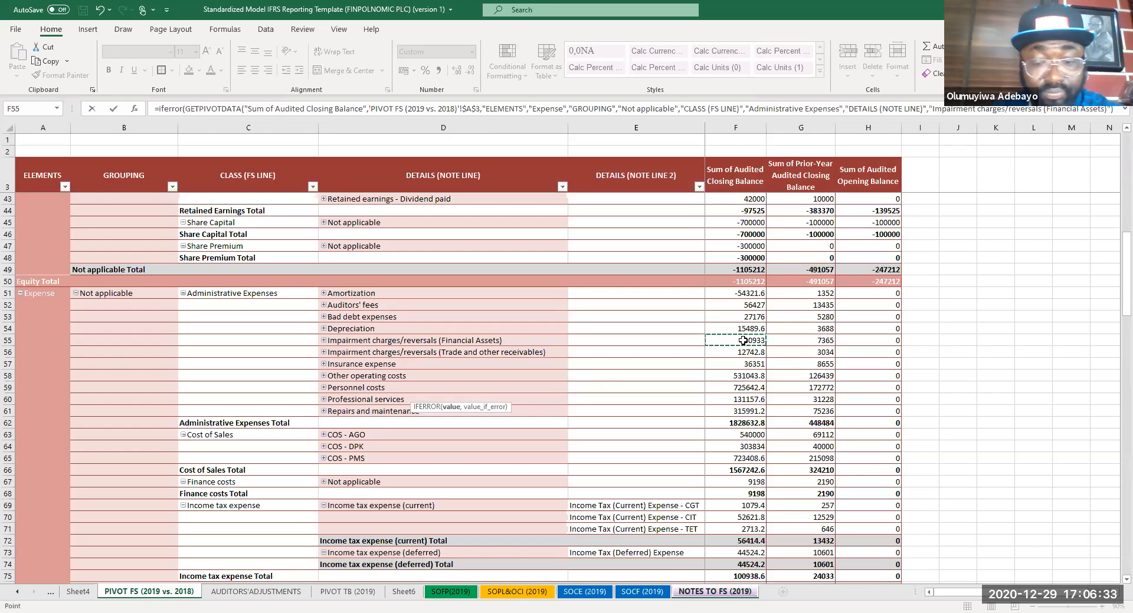
type("/1000,0)")
key("Return")
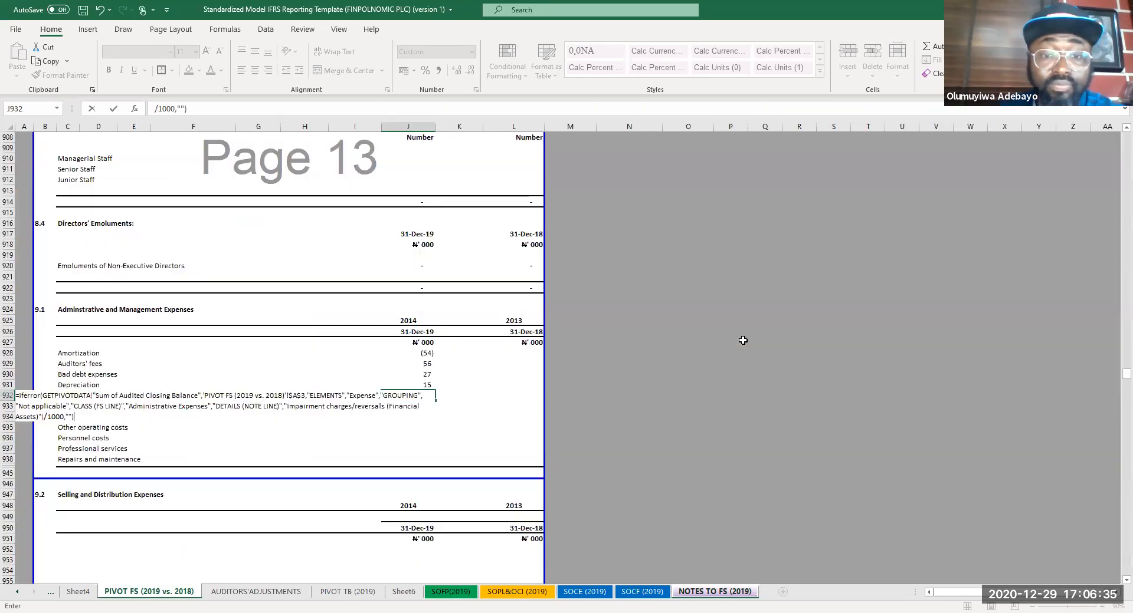
- In J933, enter an IFERROR formula returning the pivot table's Impairment charges/reversals (Trade and other receivables) audited closing balance divided by 1000, with "" on error
type("=i")
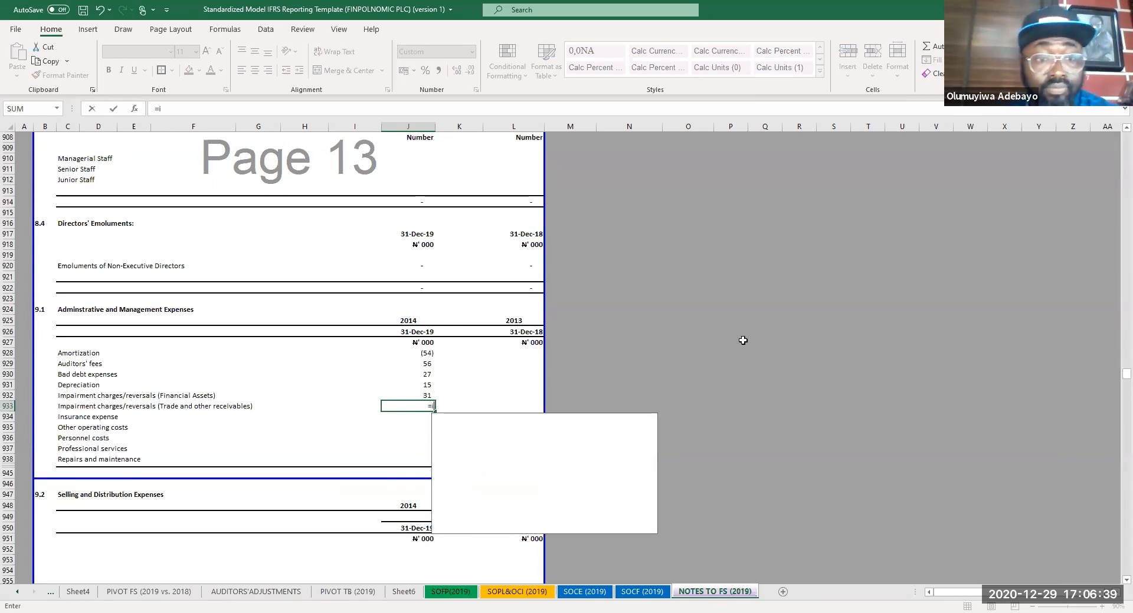
type("ferror(")
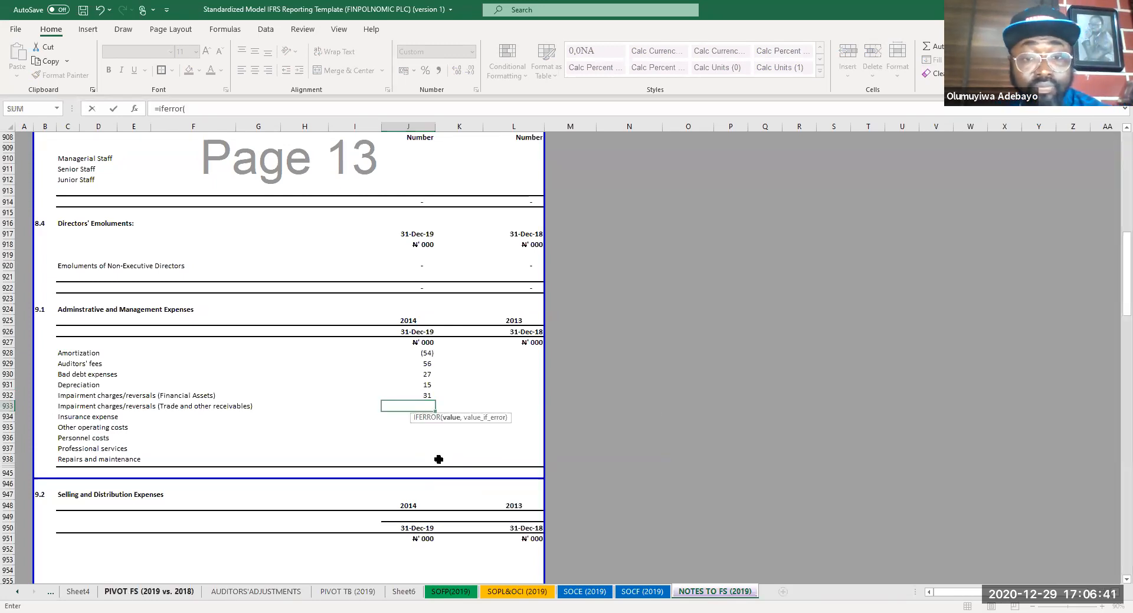
left_click(148, 591)
left_click(755, 352)
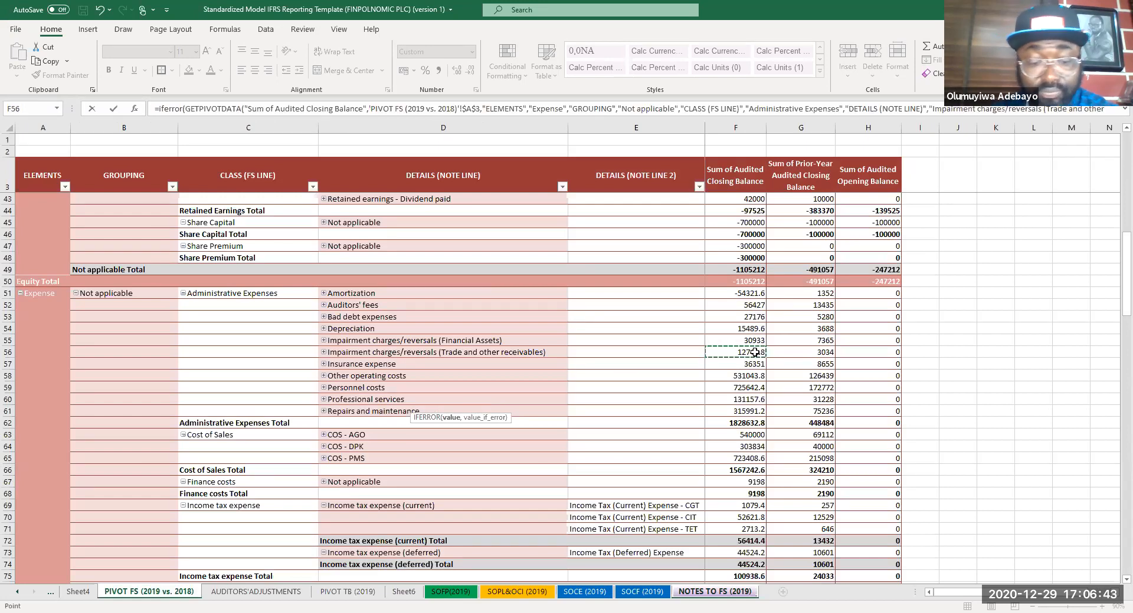
type(",0)")
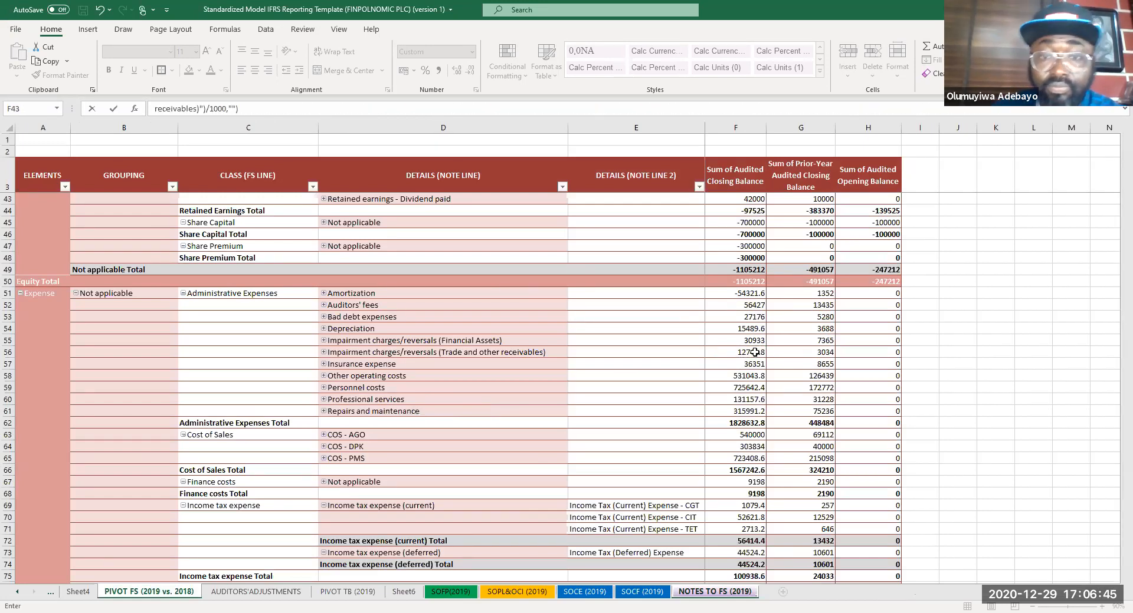
key("Return")
- In J934, enter an IFERROR formula pulling the Insurance expense audited closing balance from PIVOT FS (2019 vs. 2018), divided by 1000, with "" on error
type("=i")
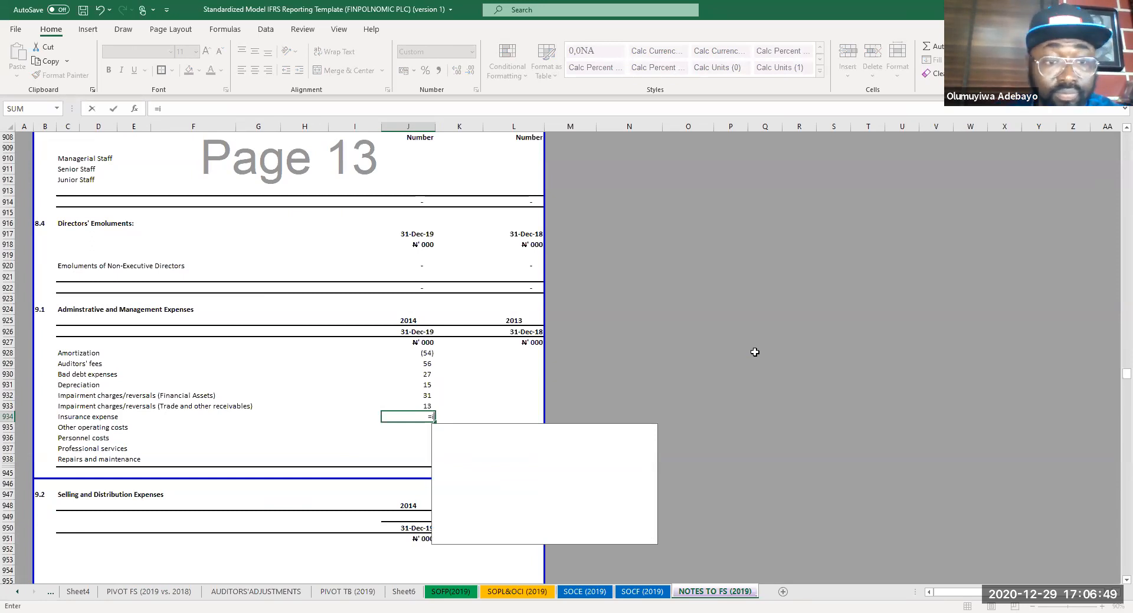
type("ferror(")
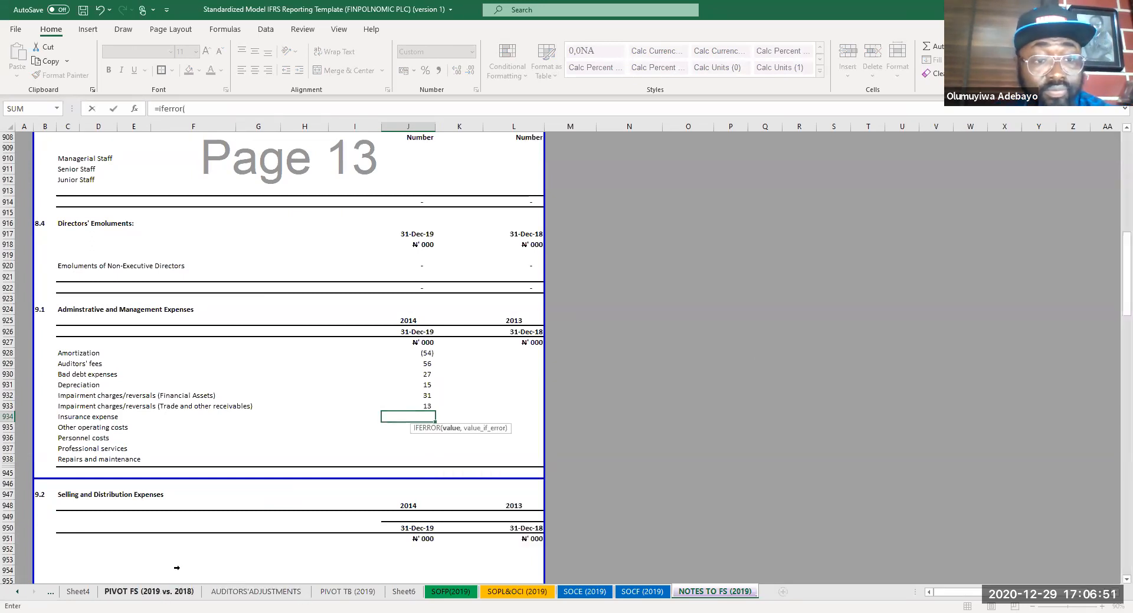
left_click(148, 592)
left_click(740, 364)
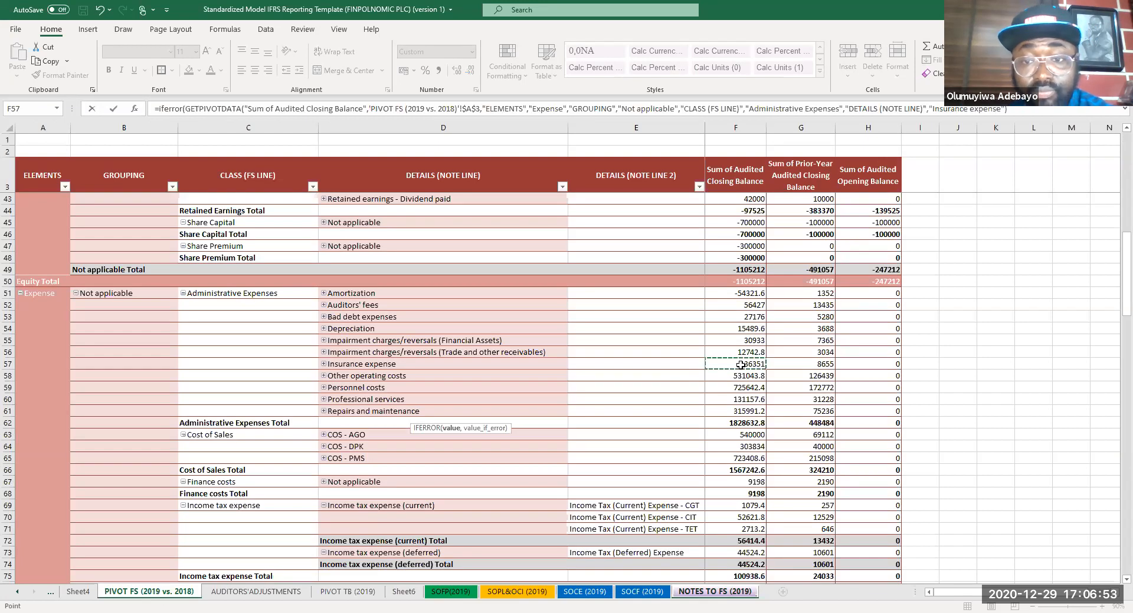
type("/1000,\"")
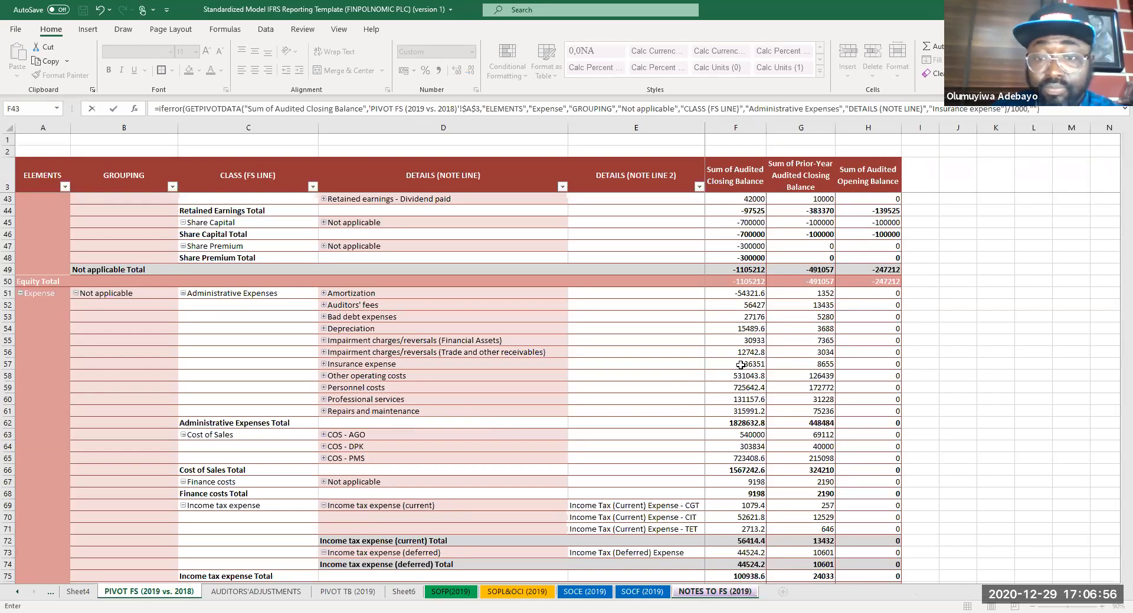
key("Return")
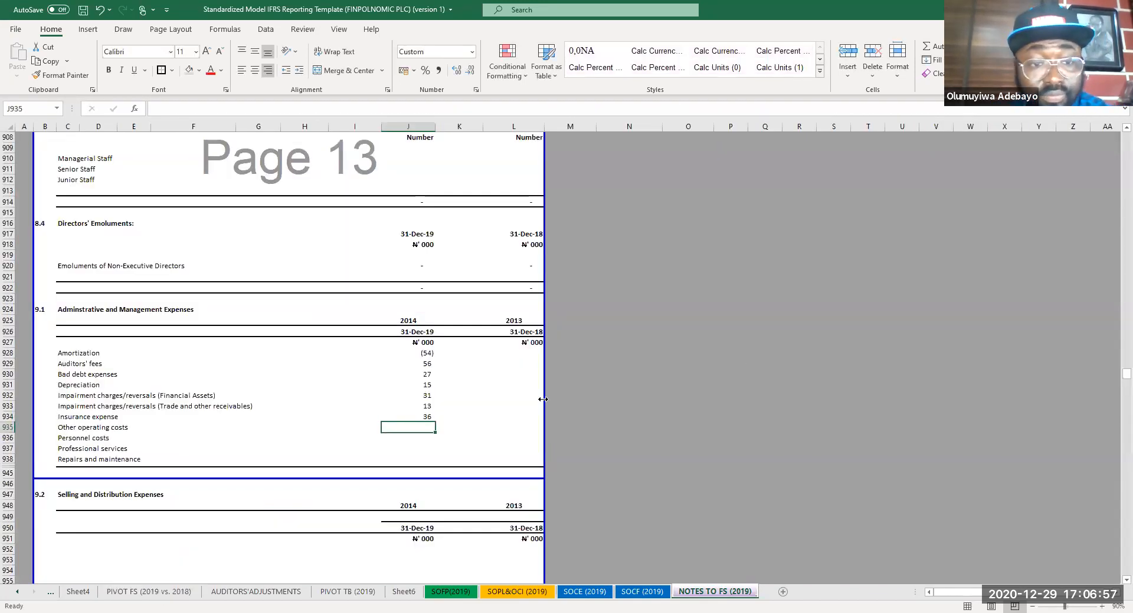
- In J935, enter an IFERROR formula returning the Other operating costs audited closing balance from the pivot table divided by 100, with "" on error
type("=if")
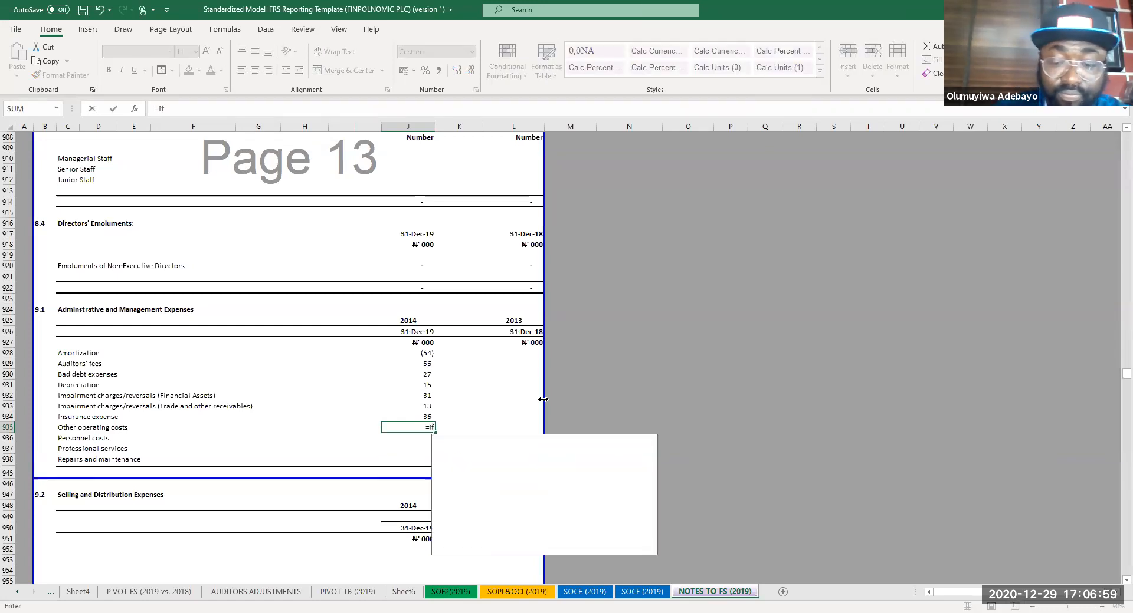
type("error(")
left_click(149, 591)
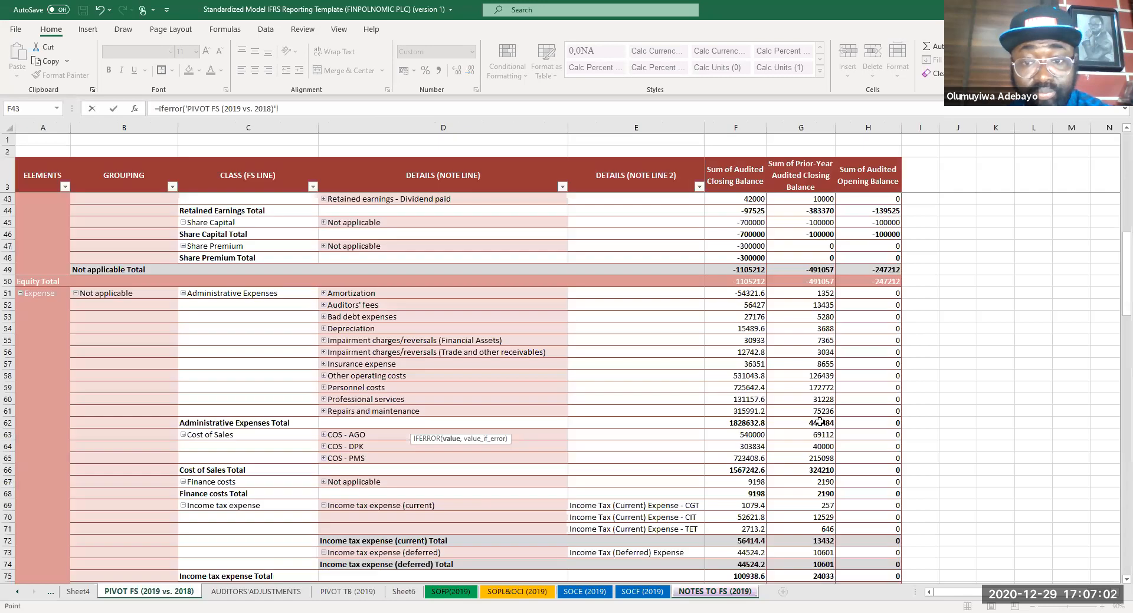
left_click(740, 377)
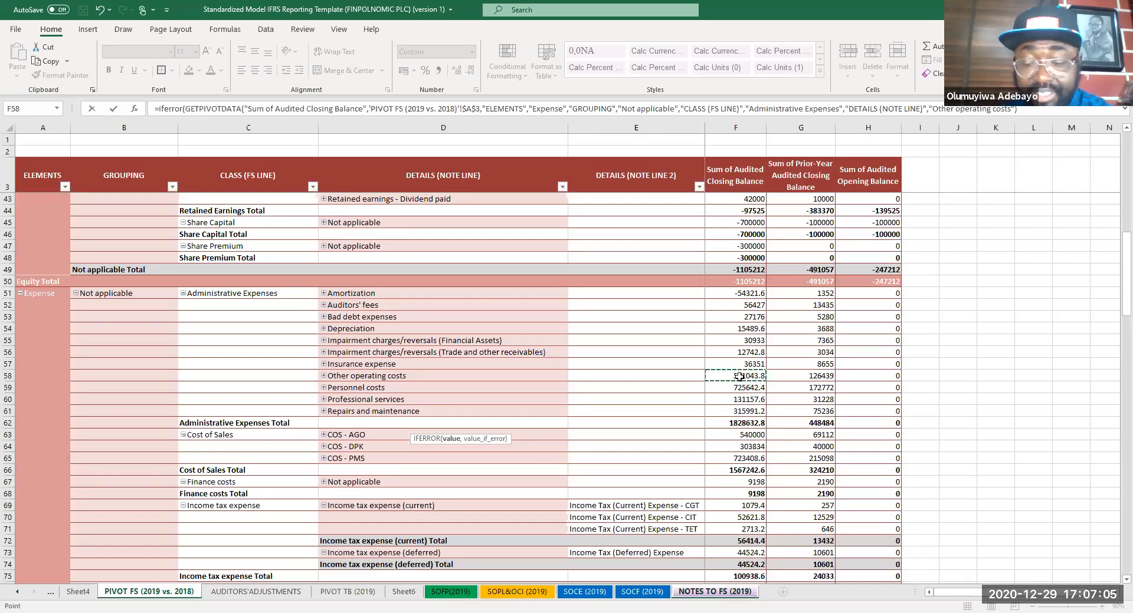
type("/100,\"\")")
key("Return")
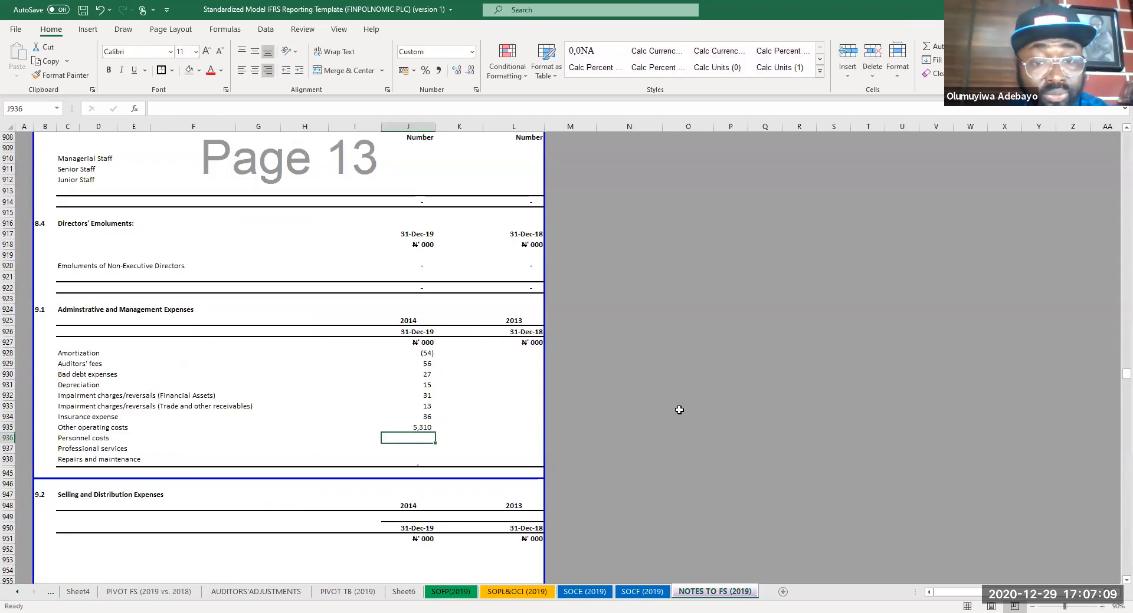
- Correct the divisor in the Other operating costs formula in J935 to 1000
left_click(416, 427)
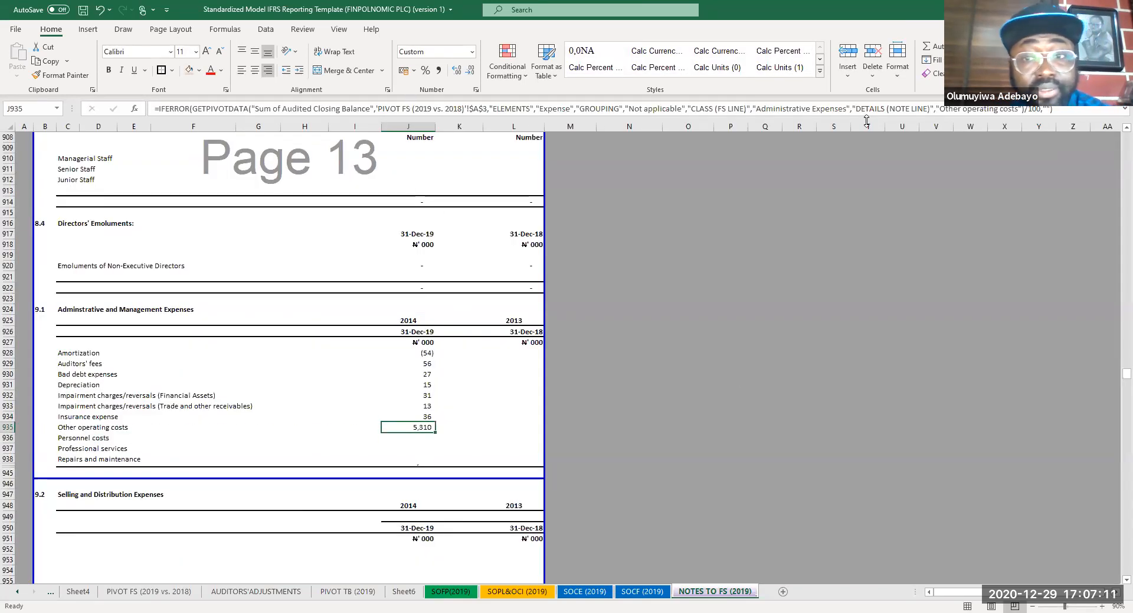
left_click(1036, 110)
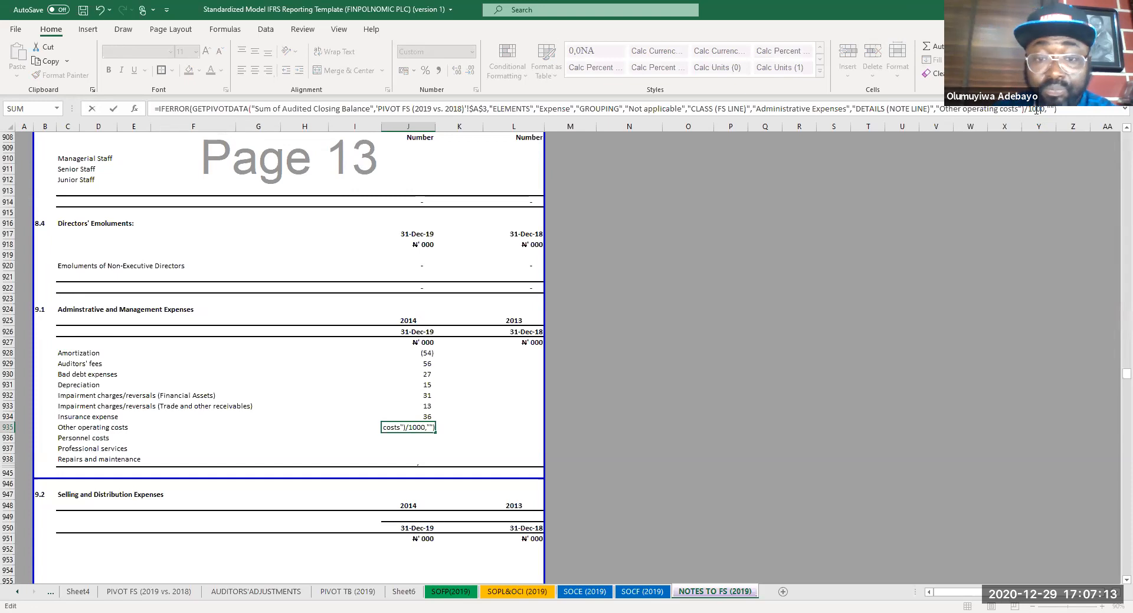
key("Return")
- In J936, enter an IFERROR formula pulling the Personnel costs audited closing balance from PIVOT FS (2019 vs. 2018), divided by 1000
type("=i")
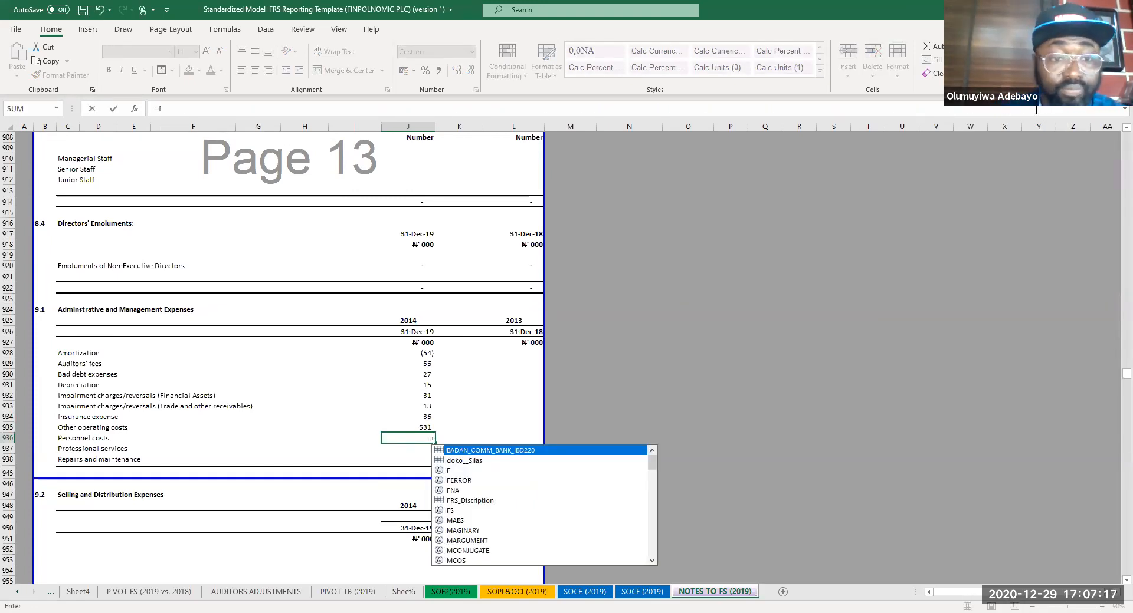
type("ferror(")
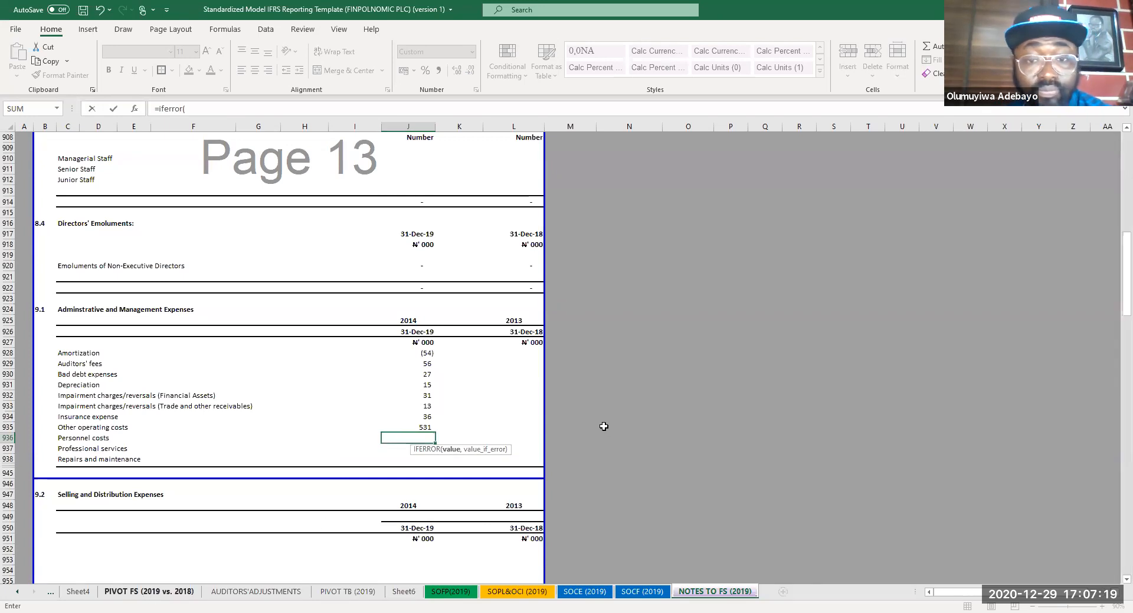
left_click(150, 592)
left_click(739, 389)
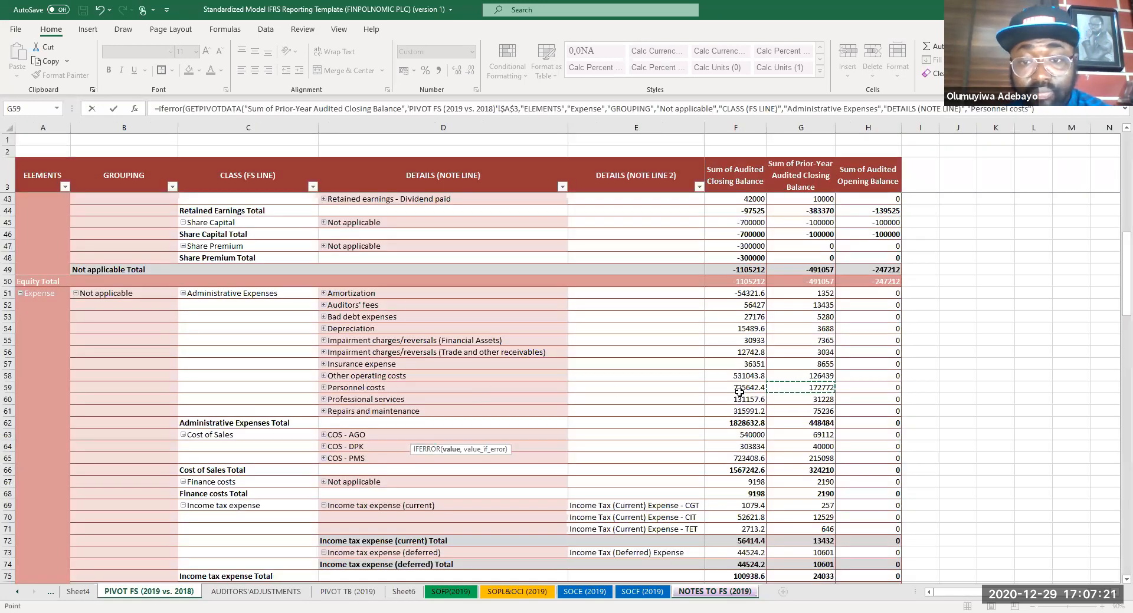
type("/1000")
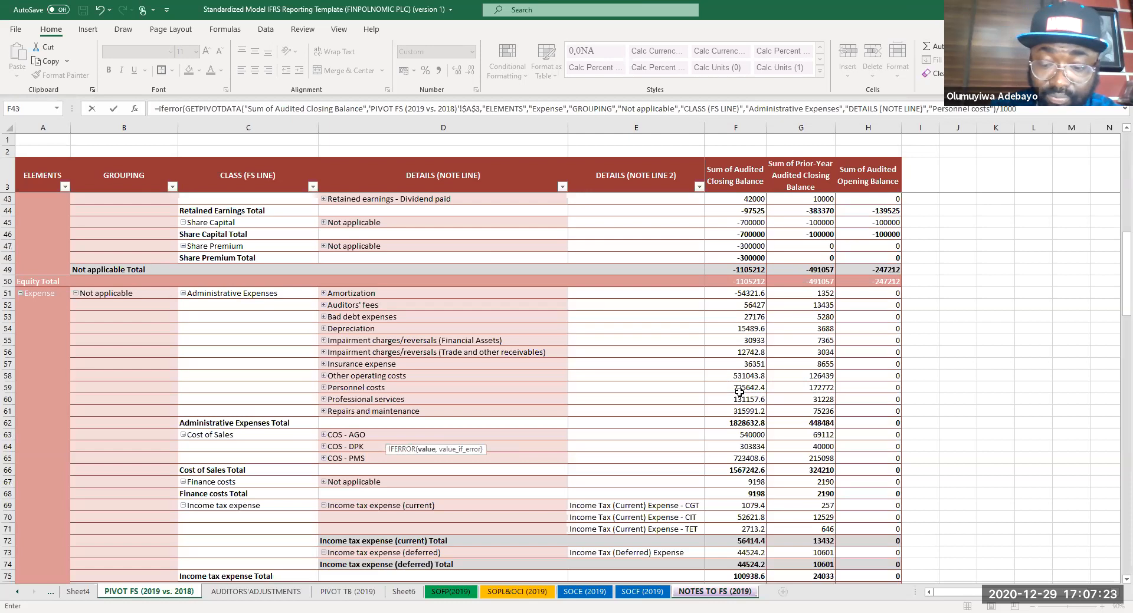
type(",0)")
key("Return")
- In J937, enter an IFERROR formula returning the Professional services audited closing balance from the pivot table divided by 1000, with "" on error
type("=if")
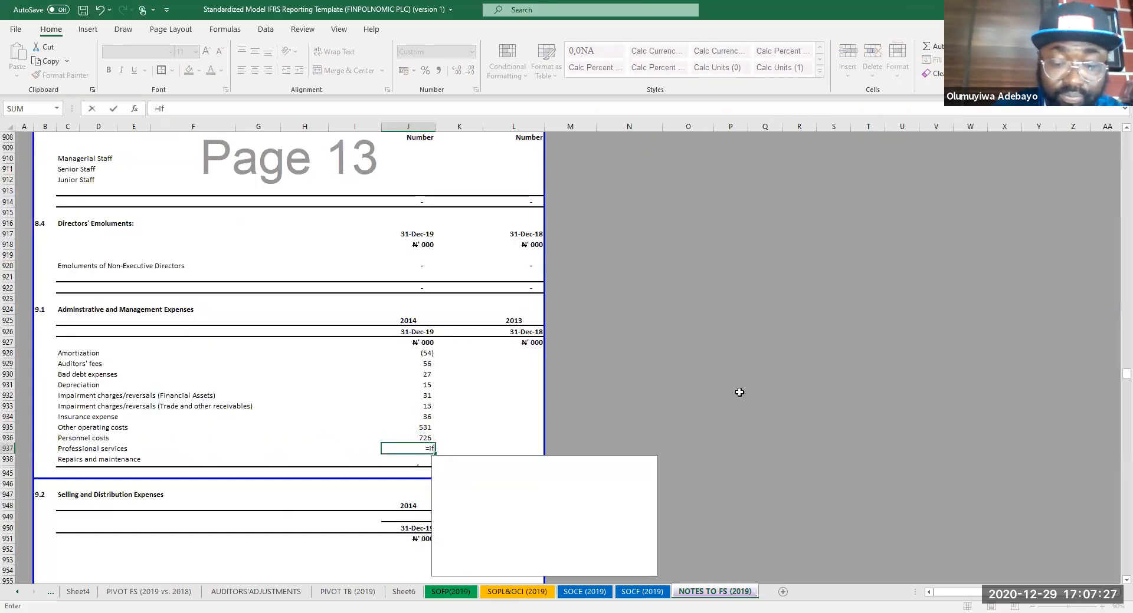
type("error(")
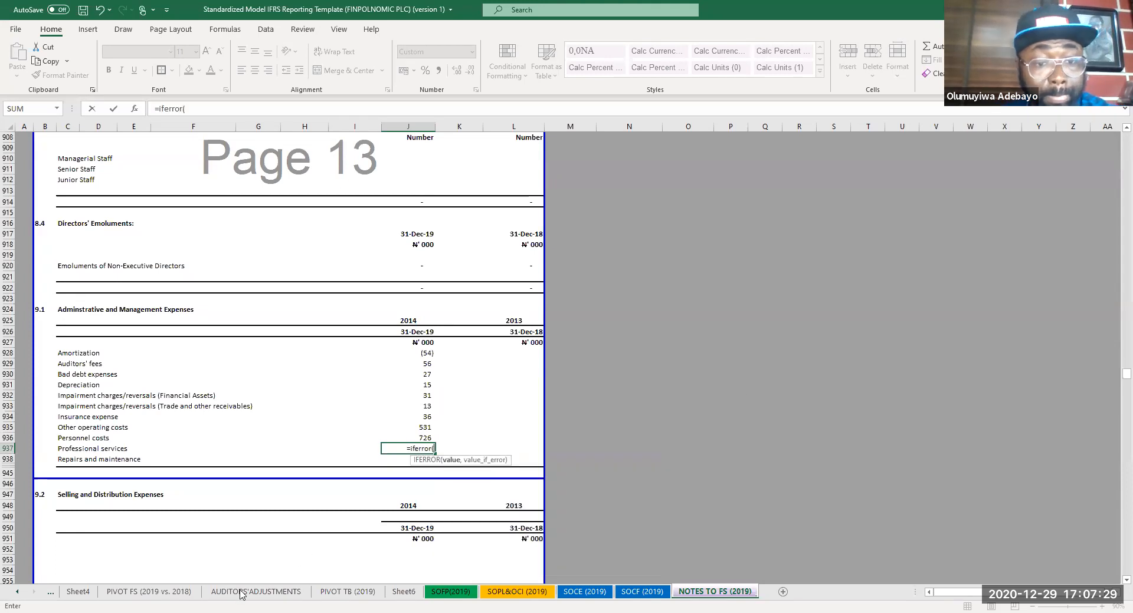
left_click(149, 591)
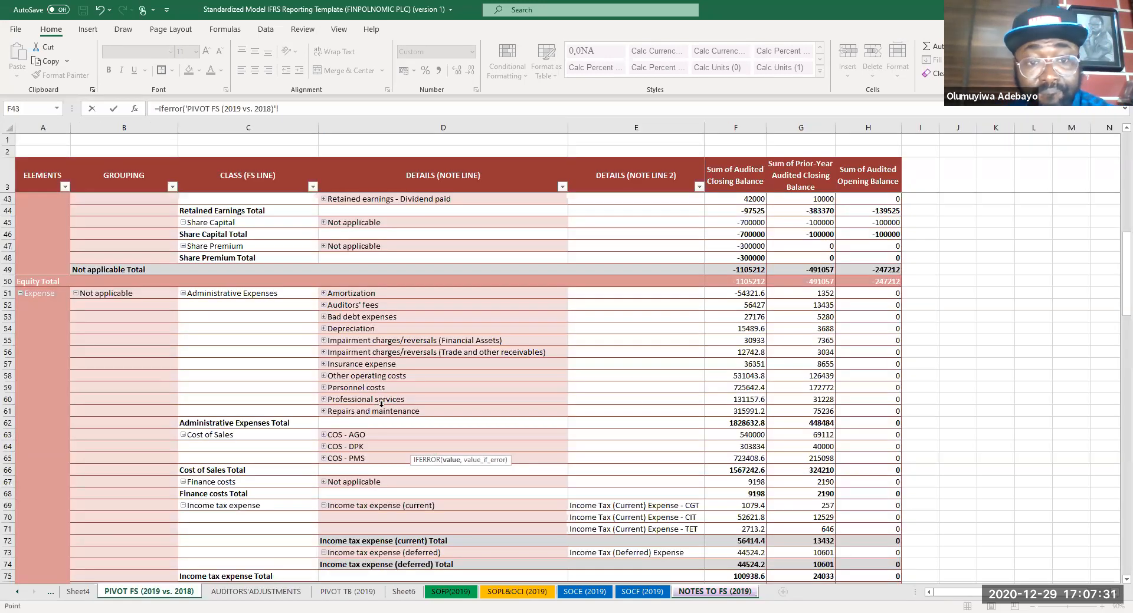
left_click(742, 401)
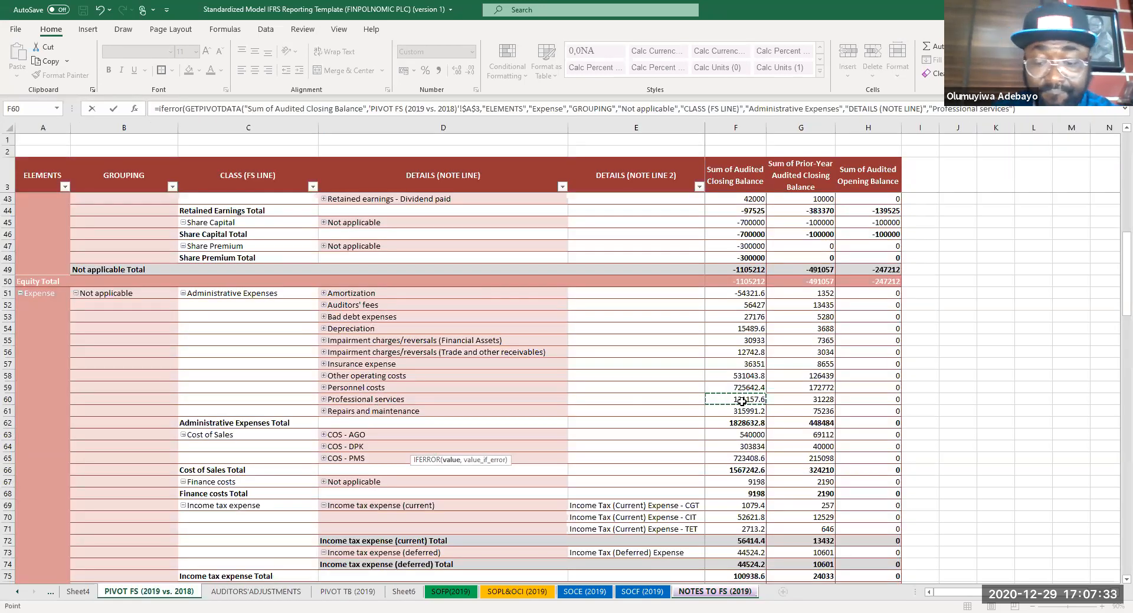
type("/1000,\"\")")
key("Return")
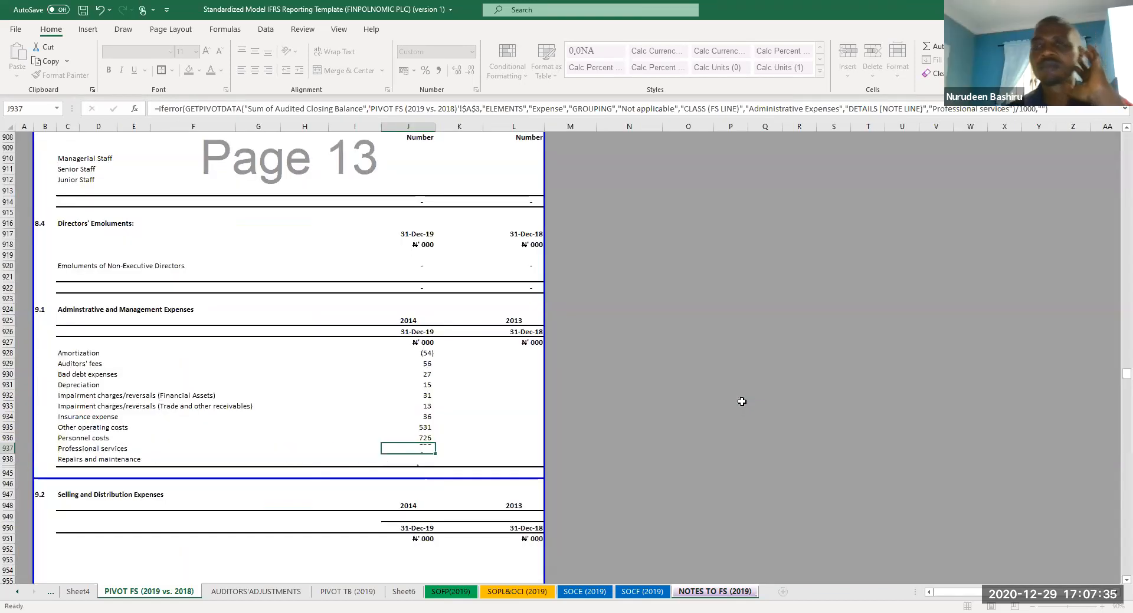
- In J938, enter an IFERROR formula pulling the Repairs and maintenance audited closing balance from PIVOT FS (2019 vs. 2018), divided by 1000, with "" on error
type("=if")
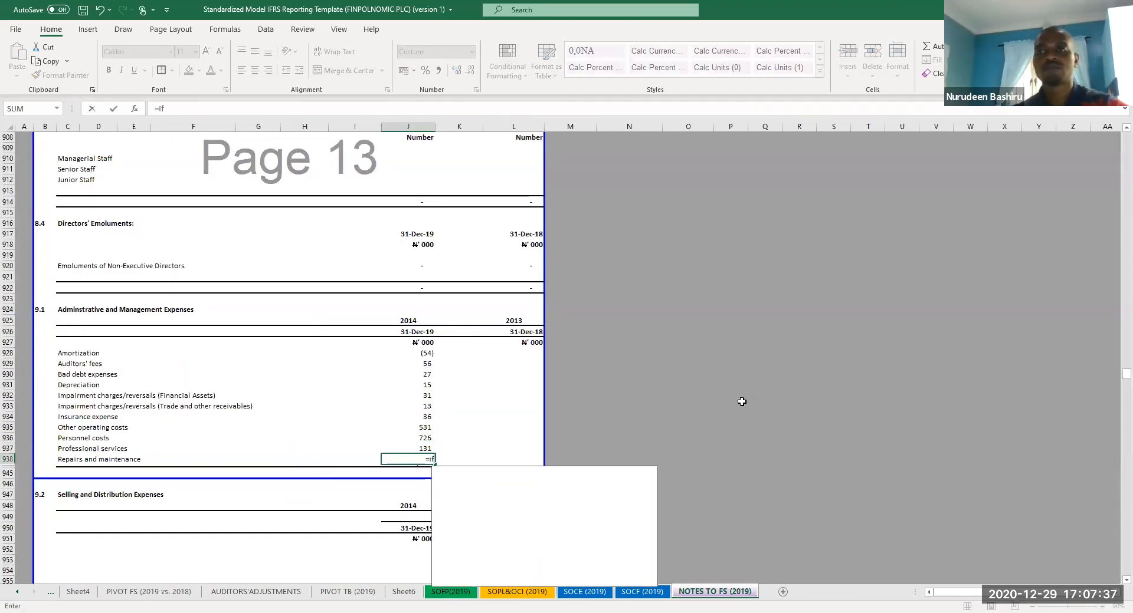
type("error(")
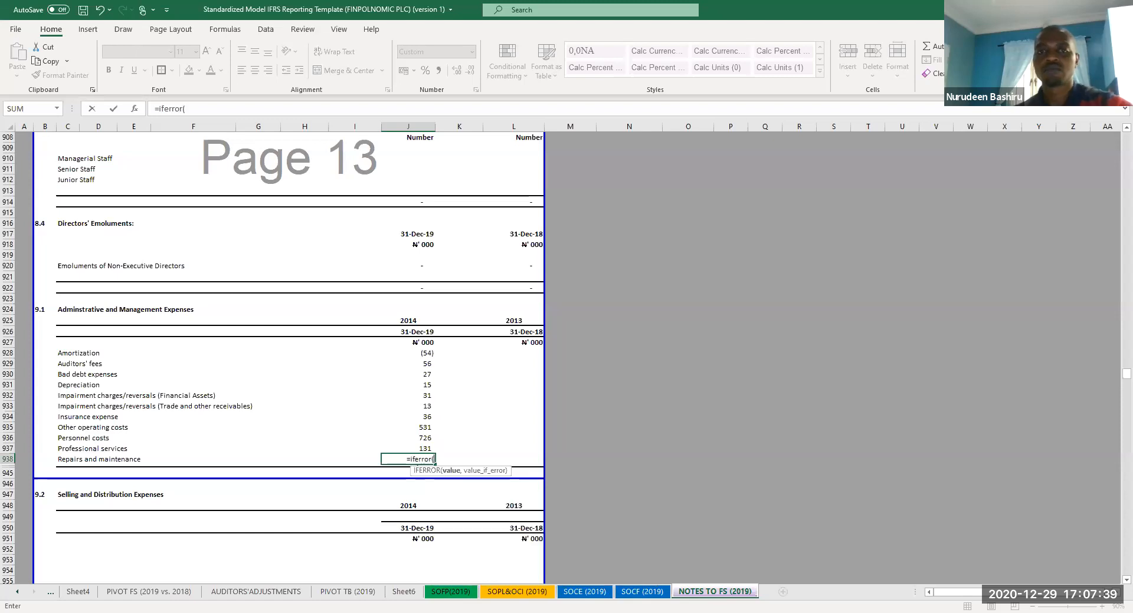
left_click(444, 597)
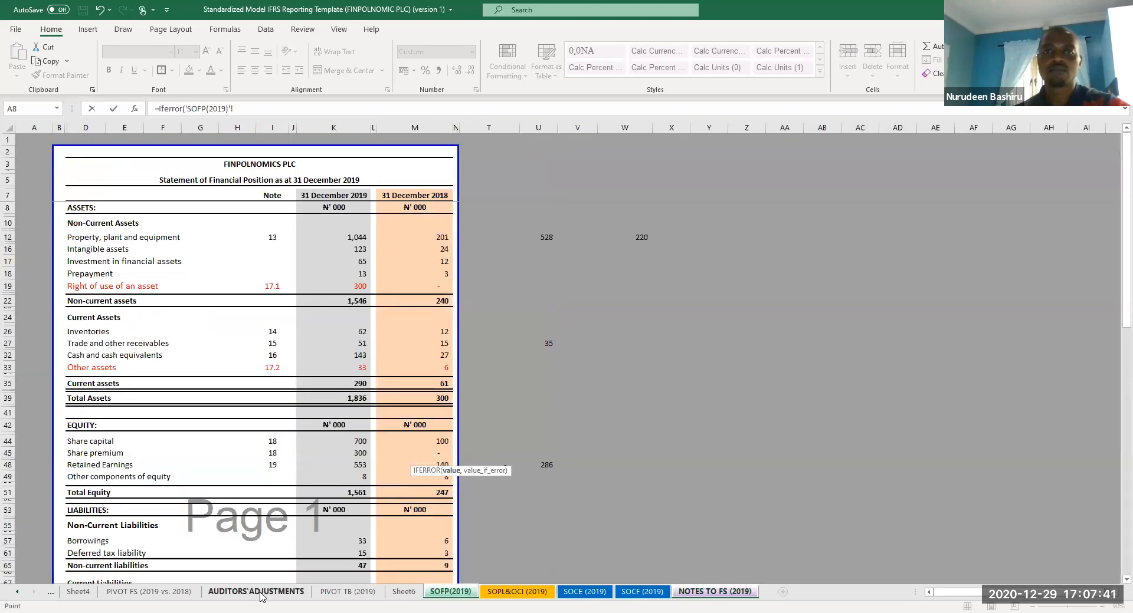
left_click(166, 593)
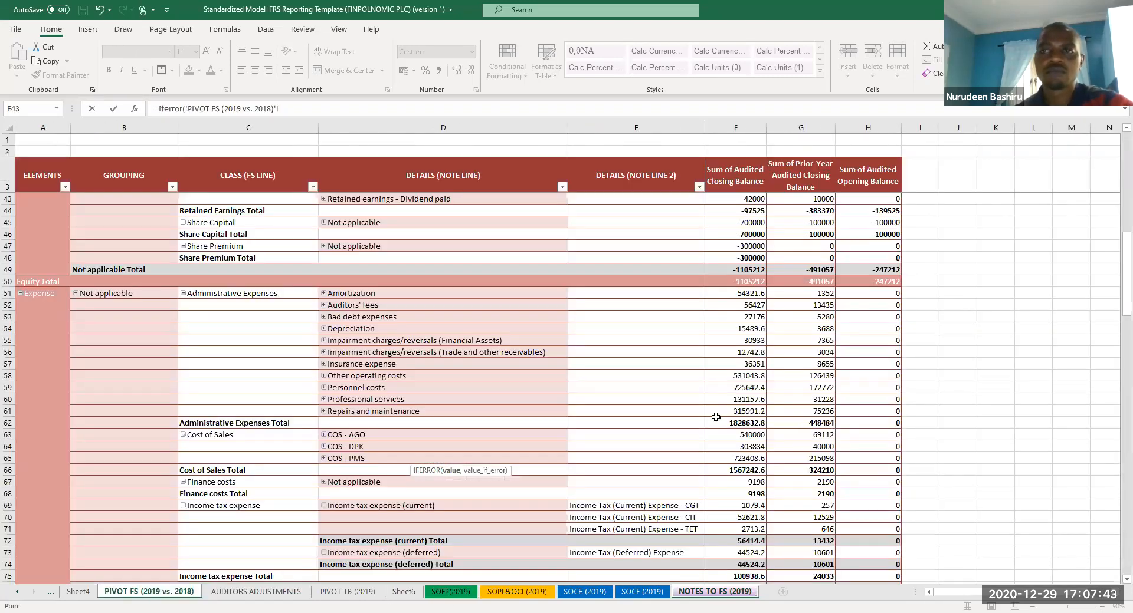
left_click(736, 411)
type("/10")
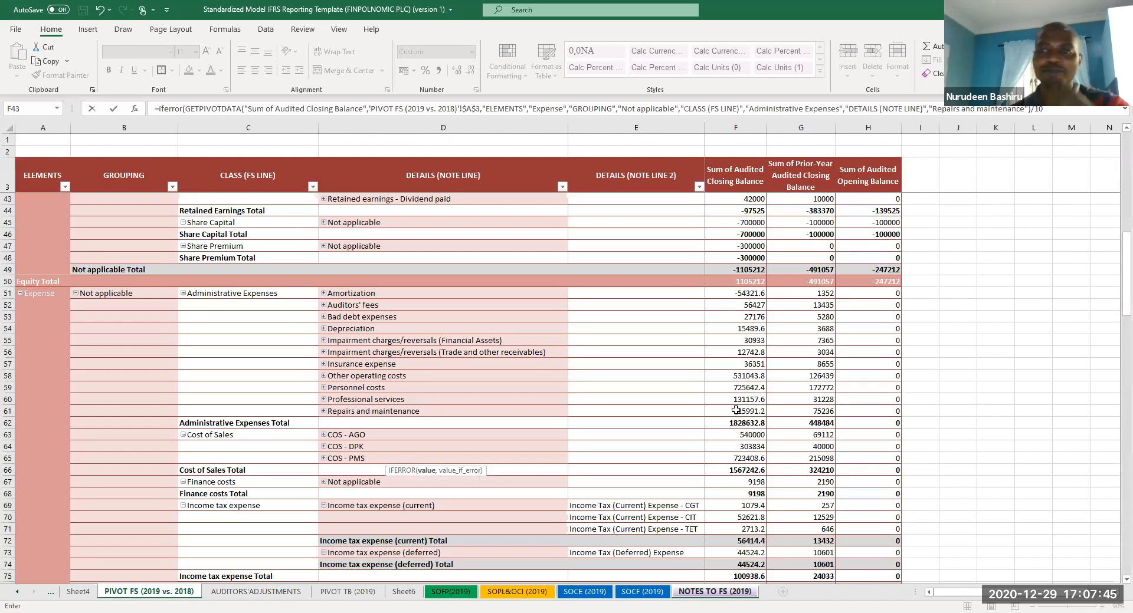
type("00,")
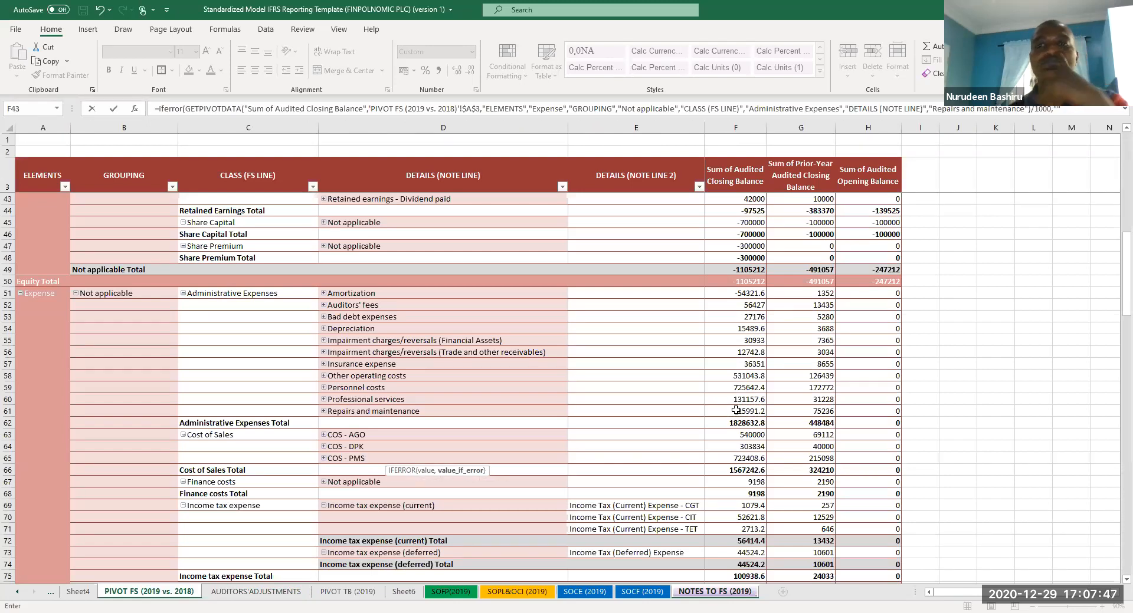
type("\"\"")
key("Return")
- In J945, total the 2019 administrative and management expenses with a SUM formula over J928:J938
left_click(412, 493)
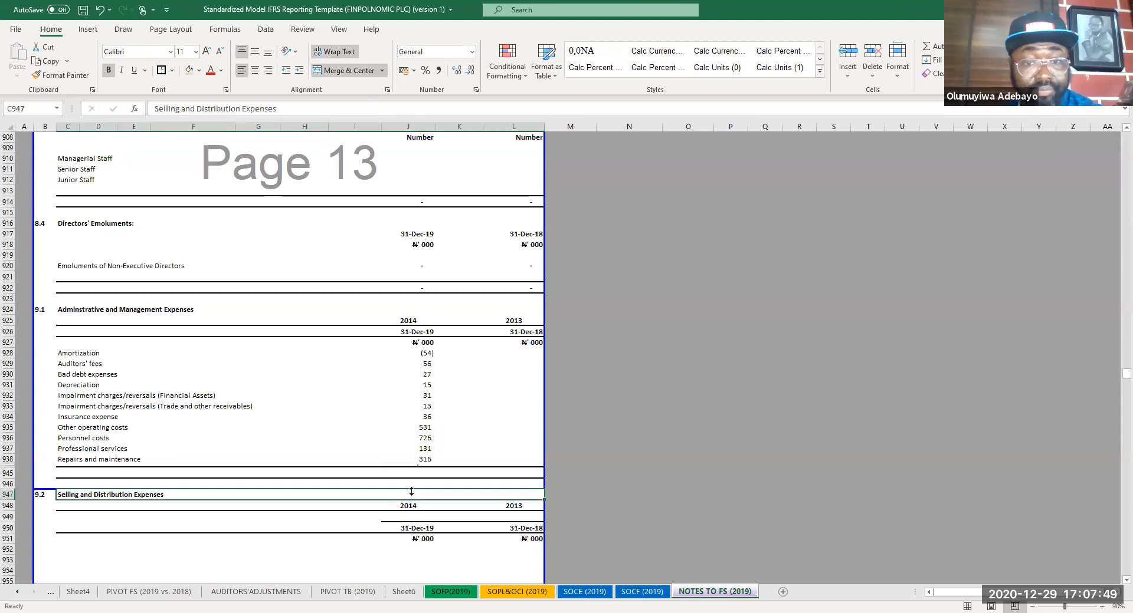
left_click(419, 472)
type("=")
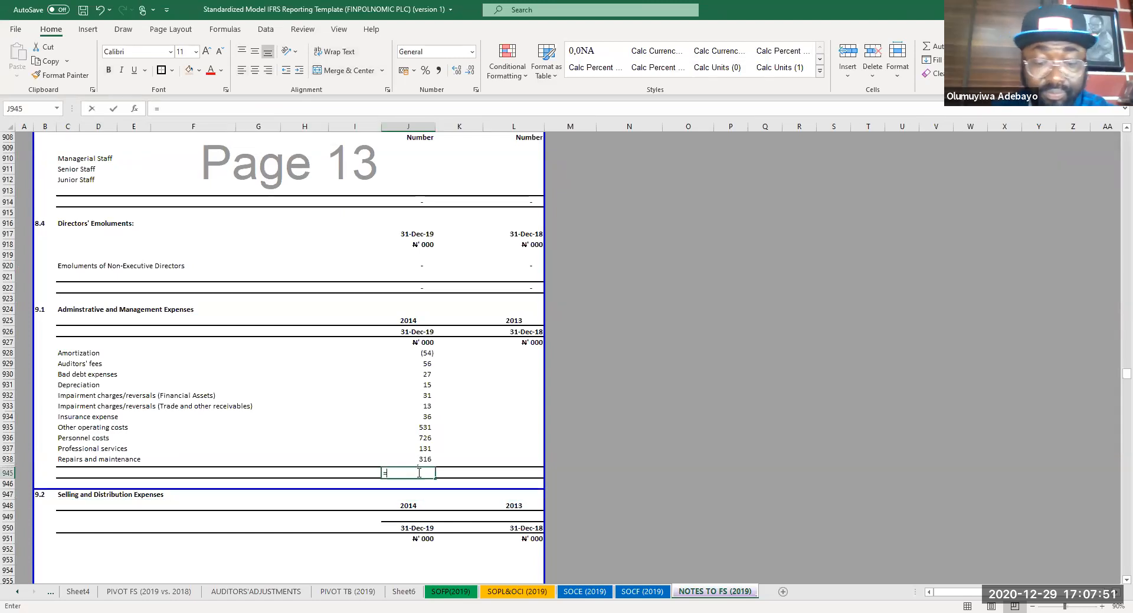
type("sum(")
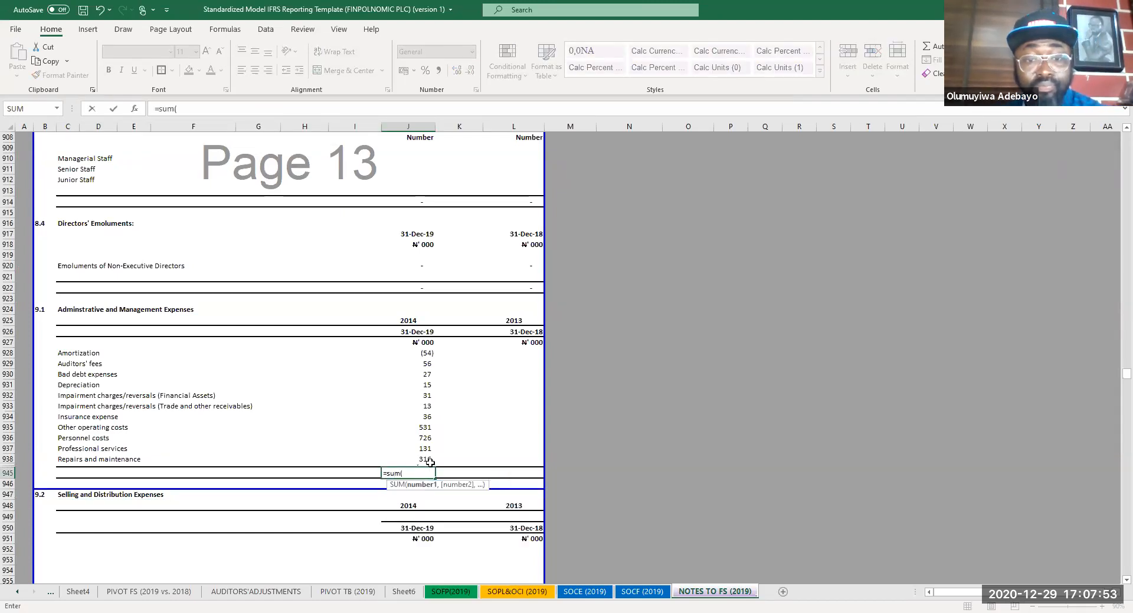
left_click(424, 459)
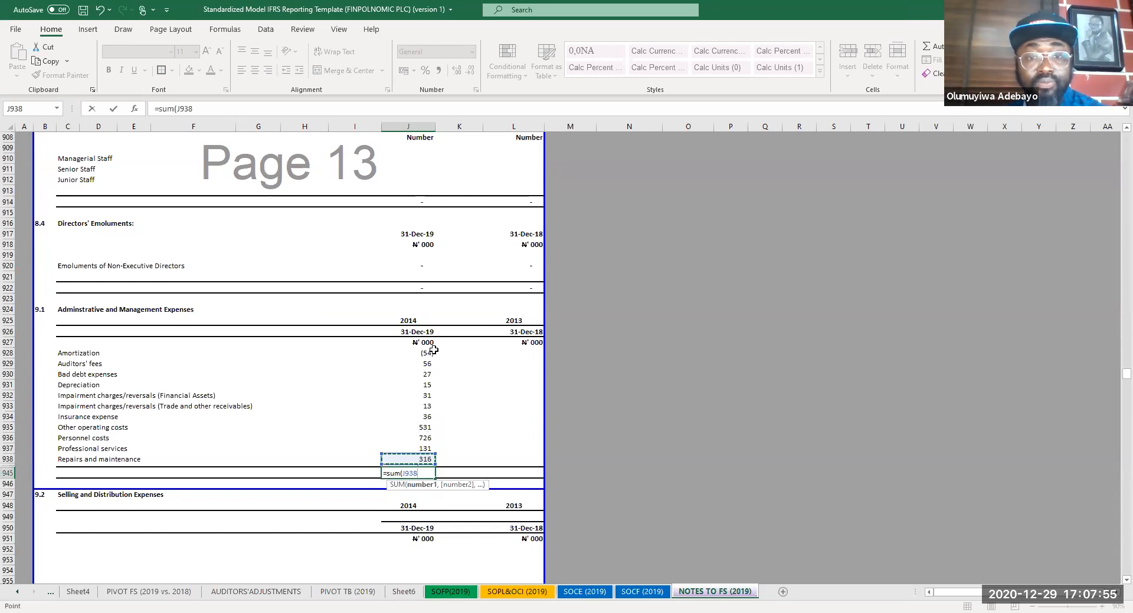
left_click_drag(434, 351, 432, 352)
key("Return")
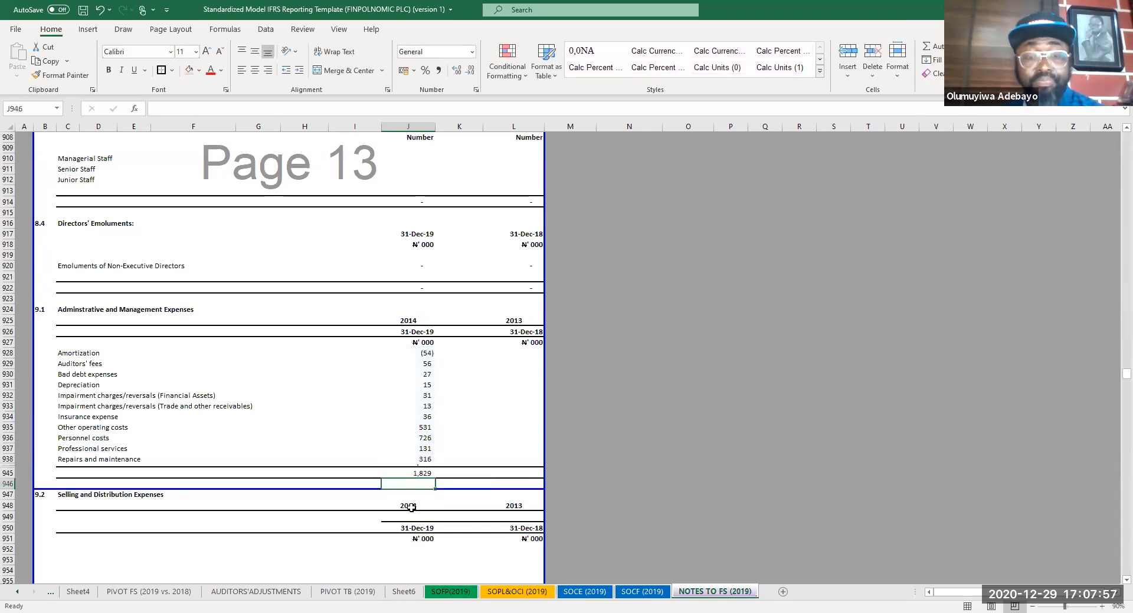
- Make the 2019 administrative and management expenses total in J945 bold
left_click(422, 473)
key("ctrl+b")
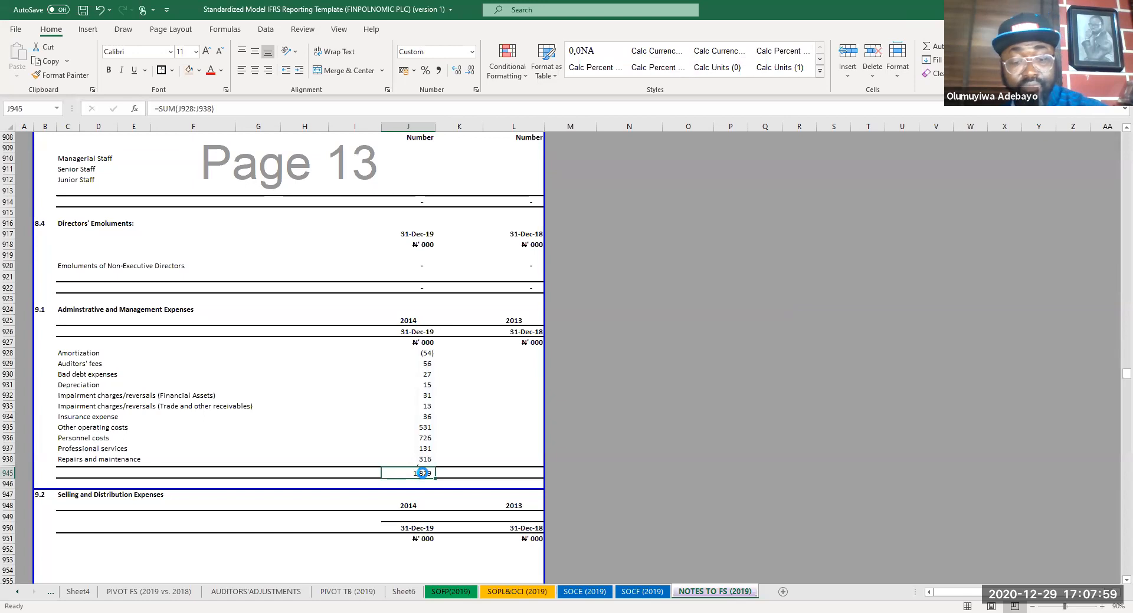
left_click(422, 462)
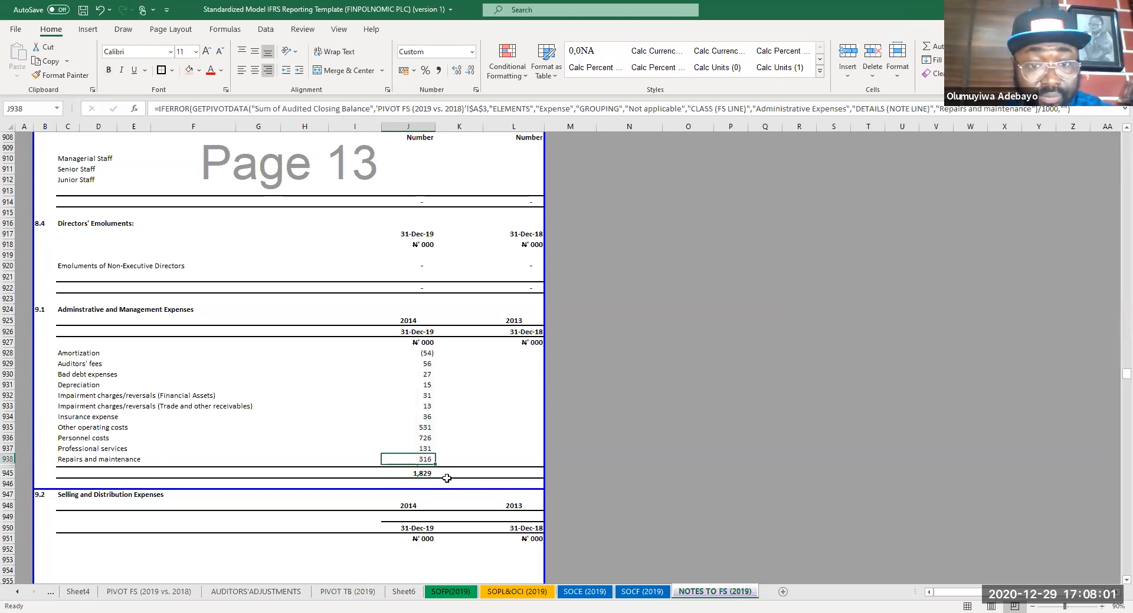
key("Down")
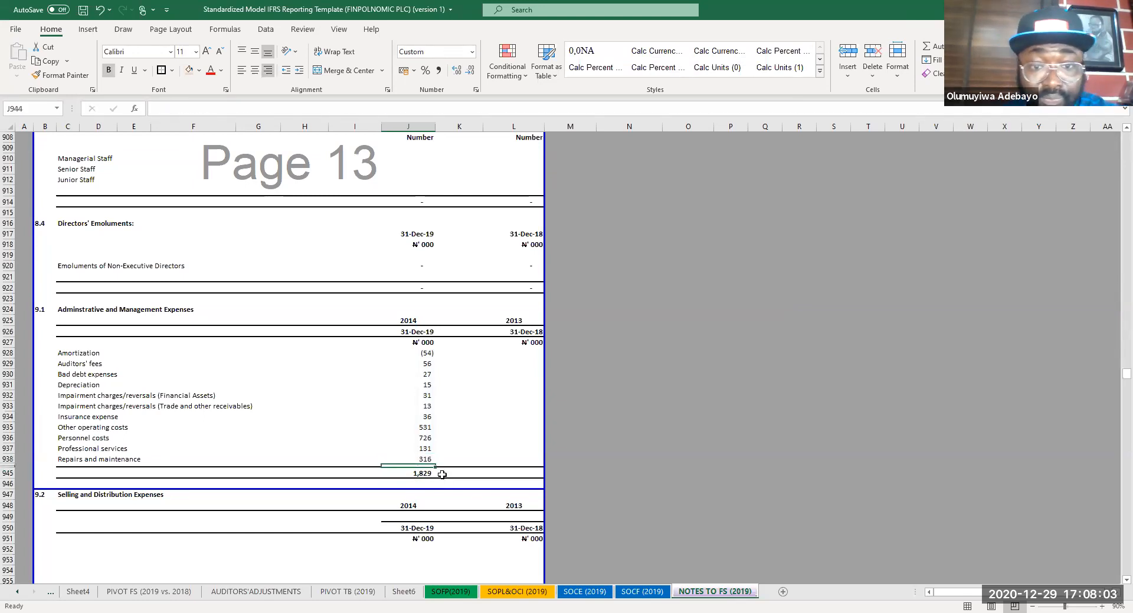
- Copy the note 9.1 total formula from J945 to L945 for the 2018 column and save the workbook
left_click(424, 472)
key("ctrl+c")
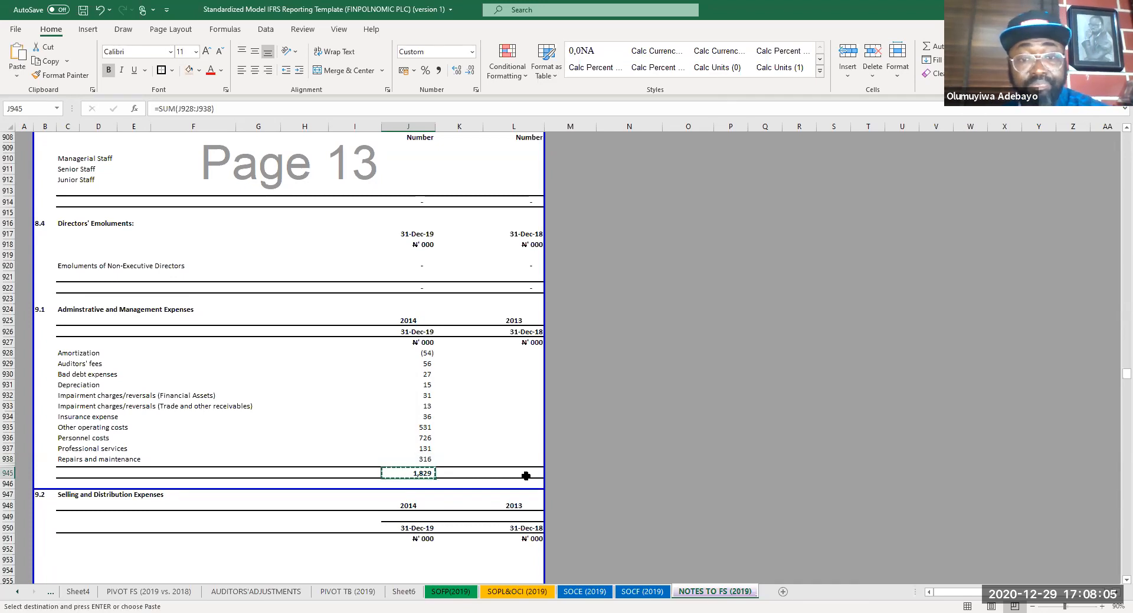
left_click(527, 478)
key("ctrl+v")
left_click(454, 425)
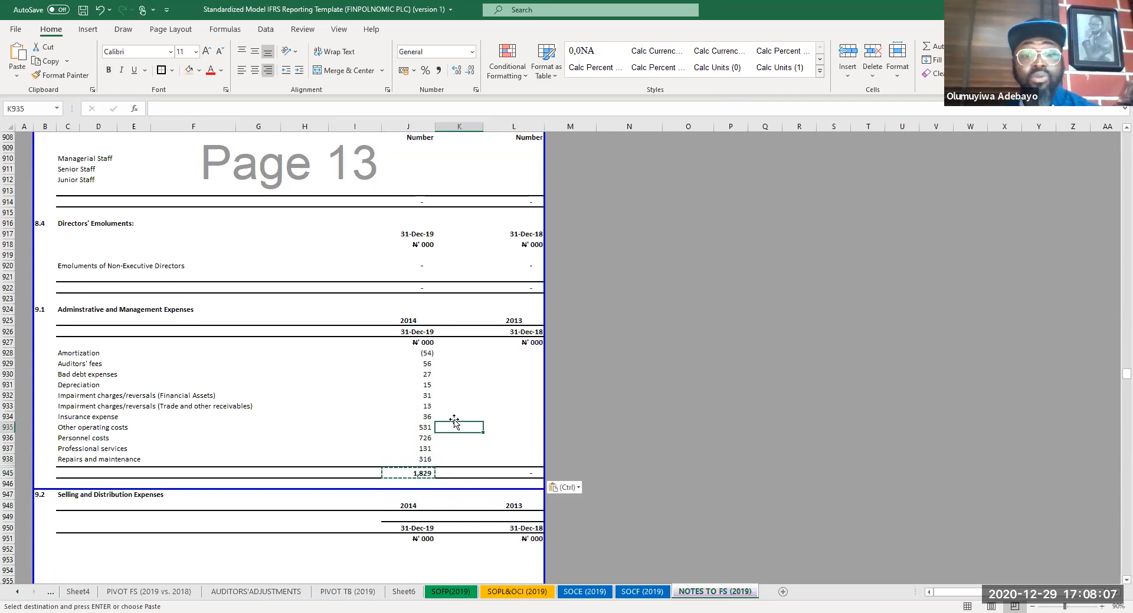
scroll(453, 419, "up", 3)
key("ctrl+s")
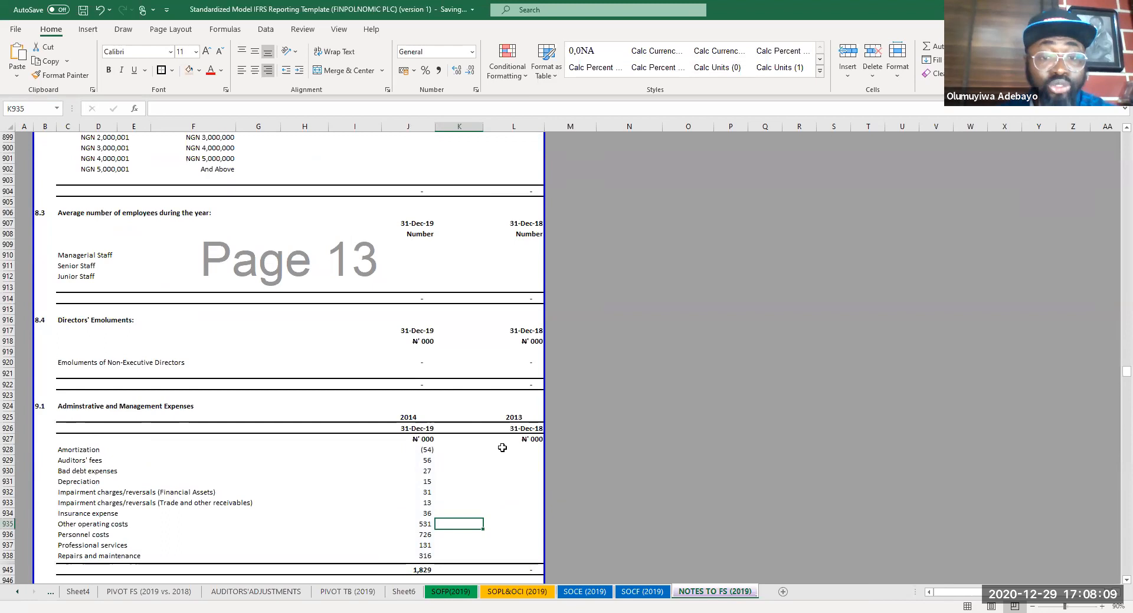
- In PIVOT FS (2019 vs. 2018), drill down into the Amortization audited closing balance to list its underlying accounts on a new sheet
left_click(138, 592)
left_click(407, 341)
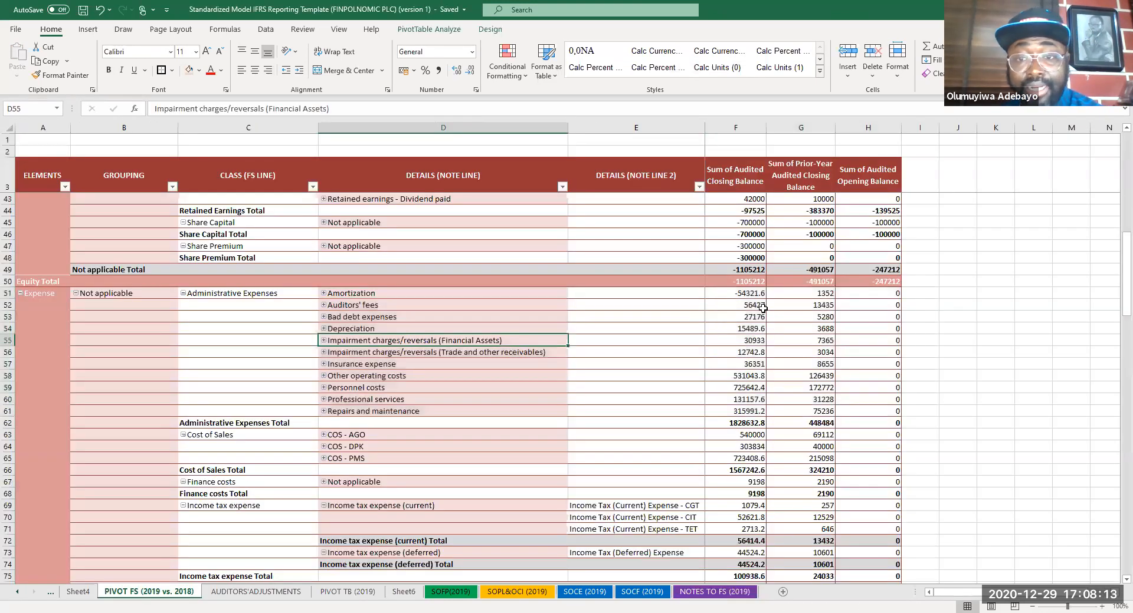
double_click(743, 295)
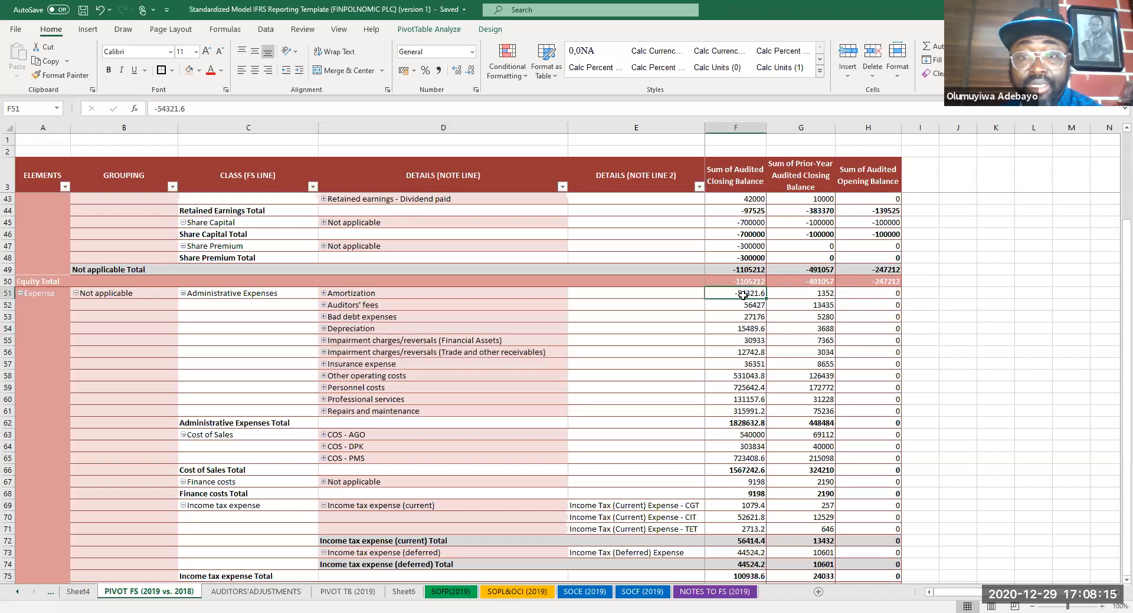
left_click(409, 291)
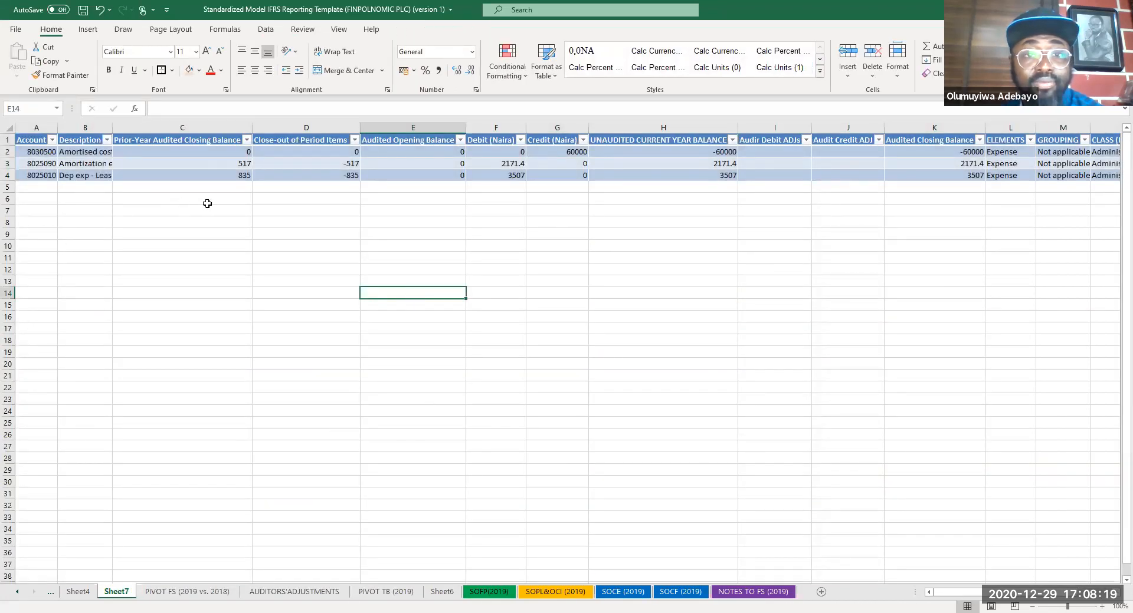
- Apply comma style to the Debit (Naira) and Credit (Naira) columns and autofit the Description column on the drill-down sheet
left_click(506, 127)
key("shift+Right")
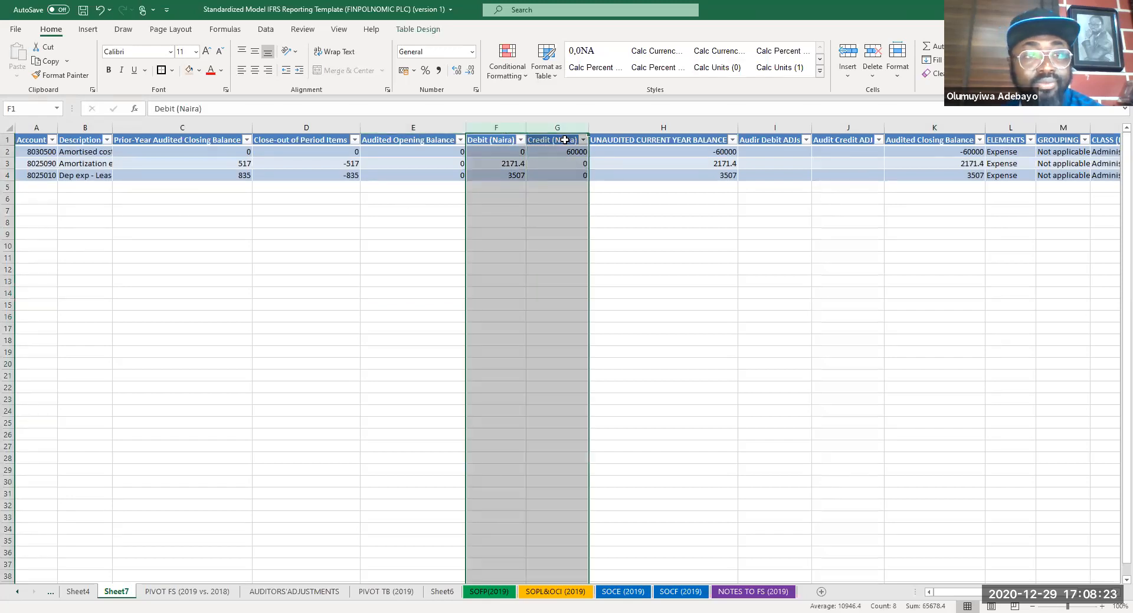
left_click(439, 70)
left_click(543, 197)
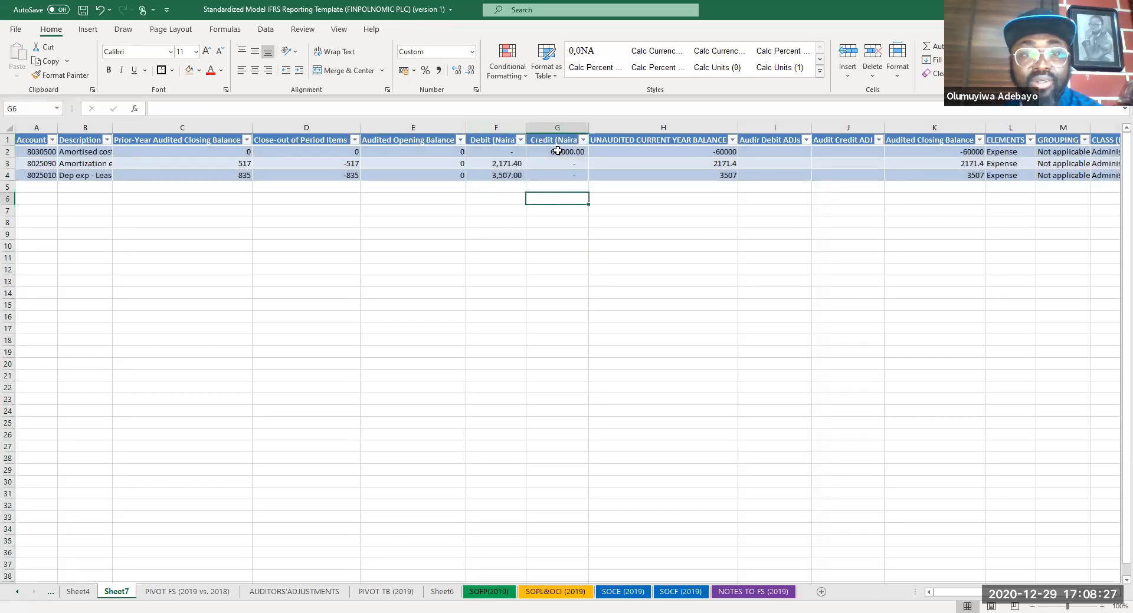
double_click(114, 126)
left_click(134, 152)
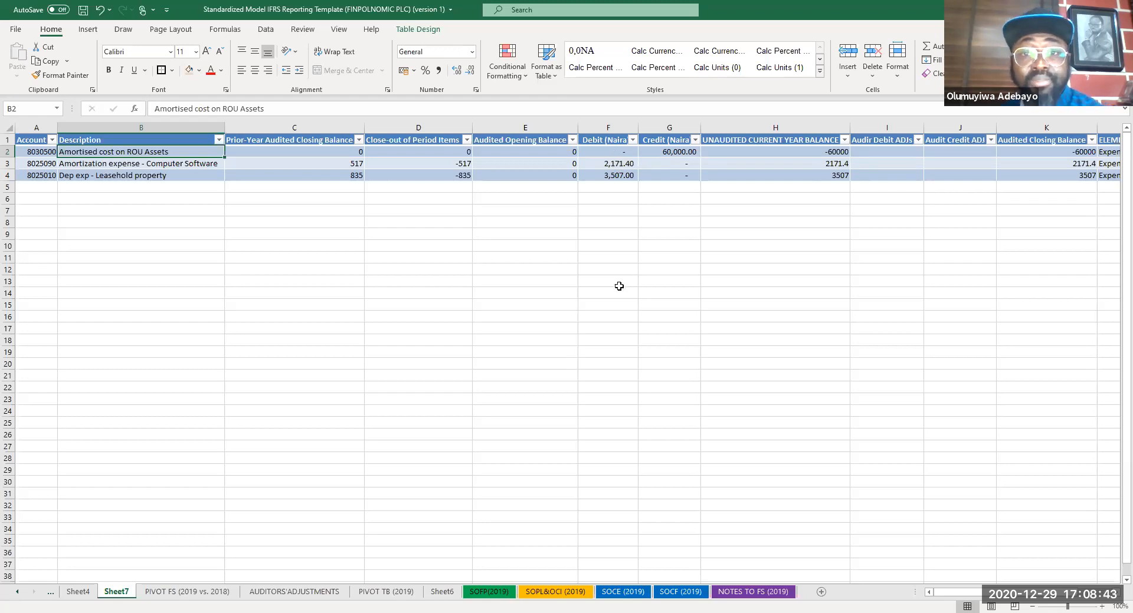
- Copy the account code and description of Amortised cost on ROU Assets to B30 of AUDITORS'ADJUSTMENTS as values
left_click_drag(36, 154, 102, 150)
key("ctrl+c")
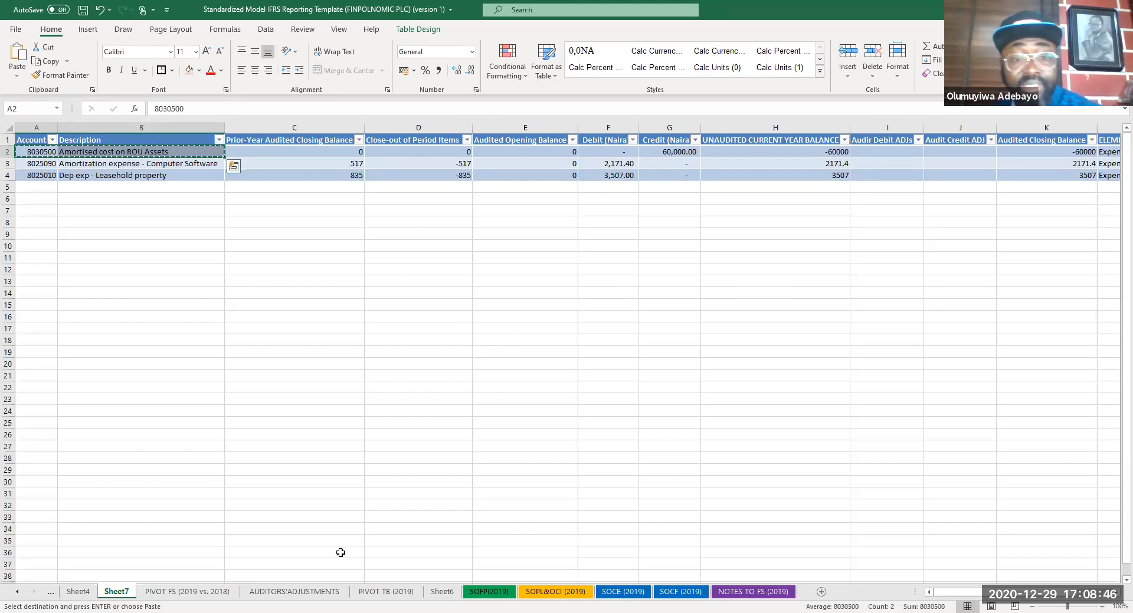
left_click(294, 591)
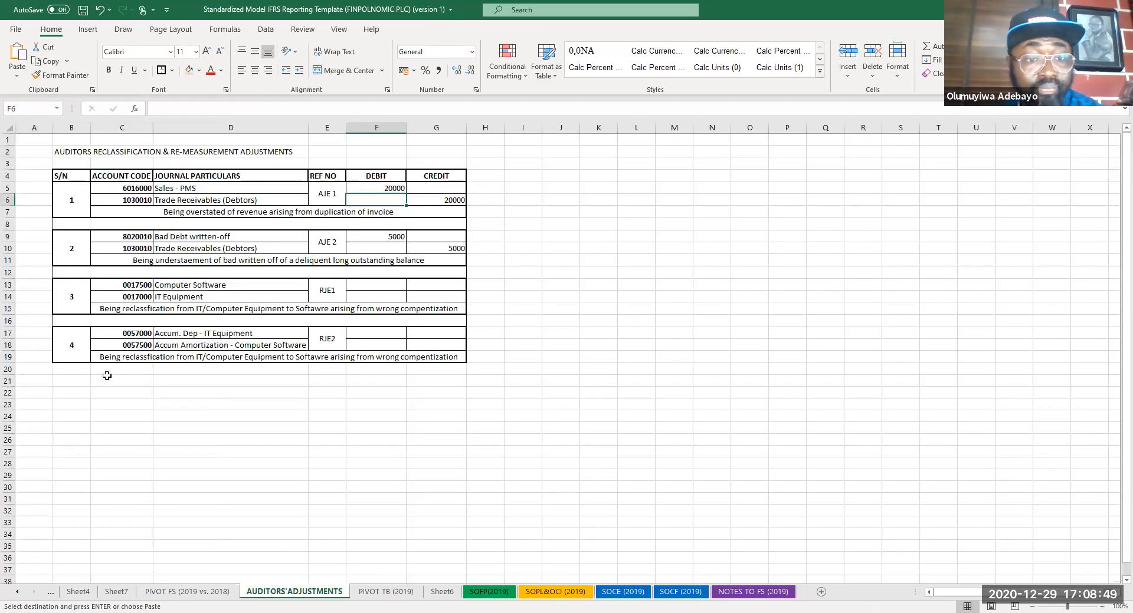
left_click(87, 485)
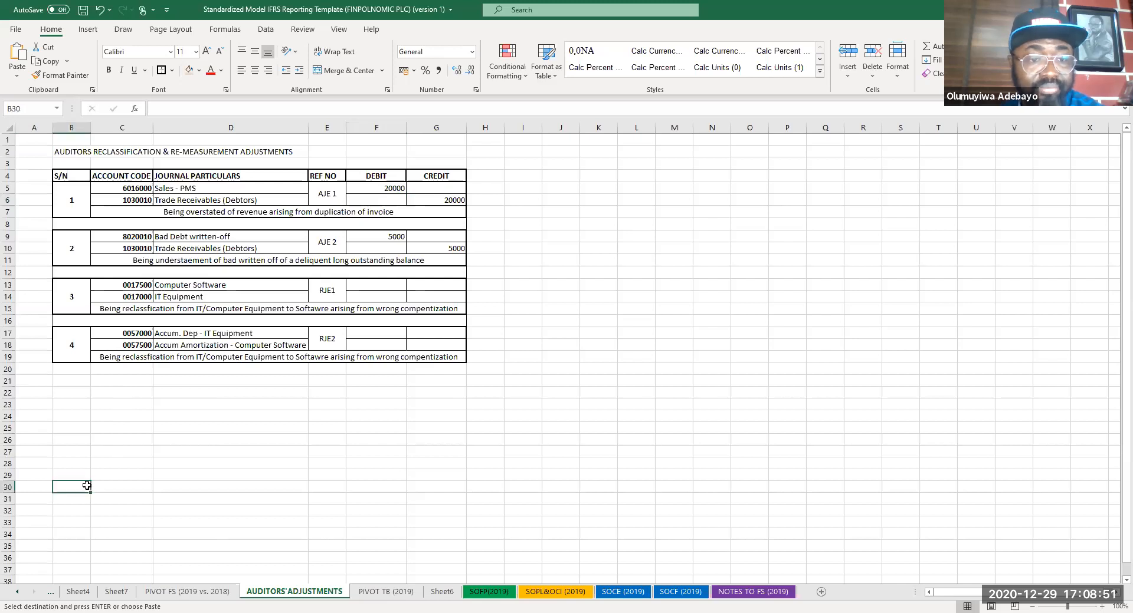
right_click(87, 488)
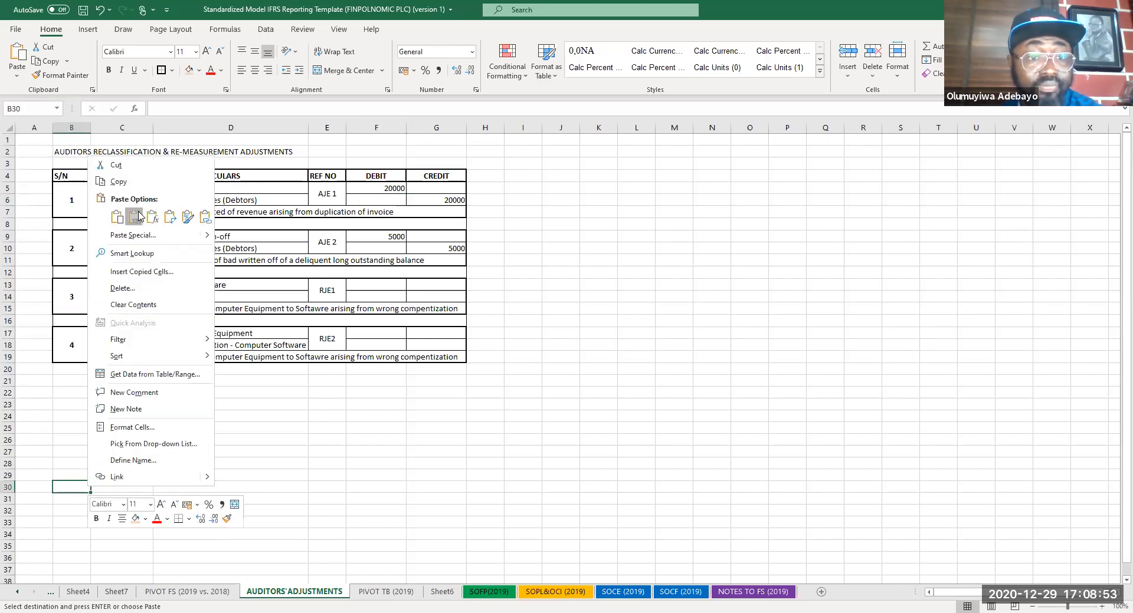
left_click(139, 216)
- Duplicate the AJE 2 journal entry block at B21, below adjustment 4
left_click_drag(68, 245, 385, 264)
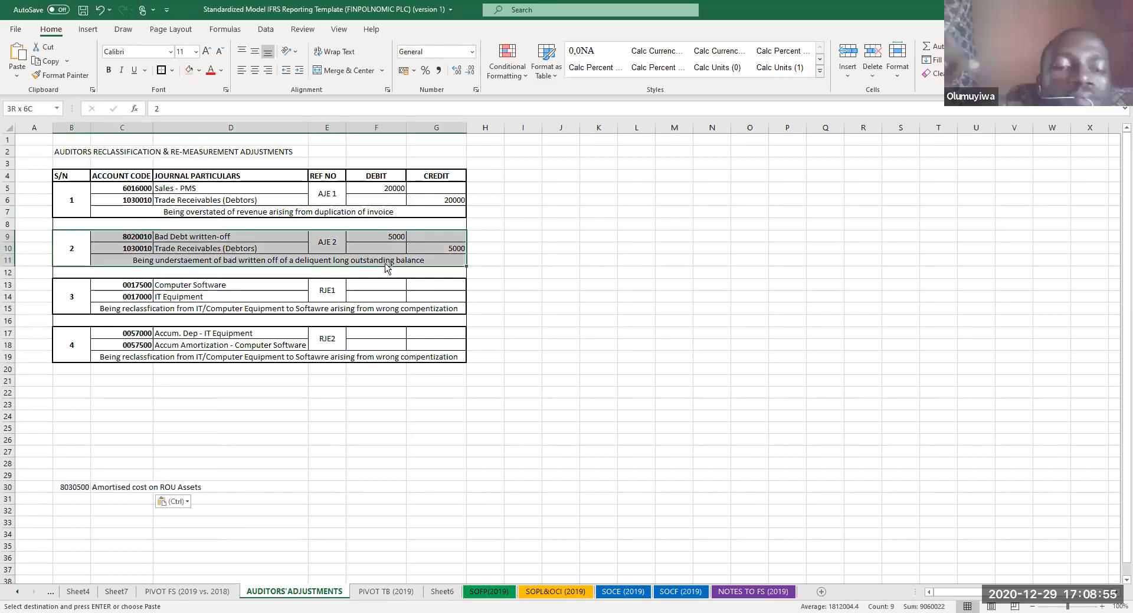
key("ctrl+c")
left_click(61, 378)
key("ctrl+v")
left_click(102, 450)
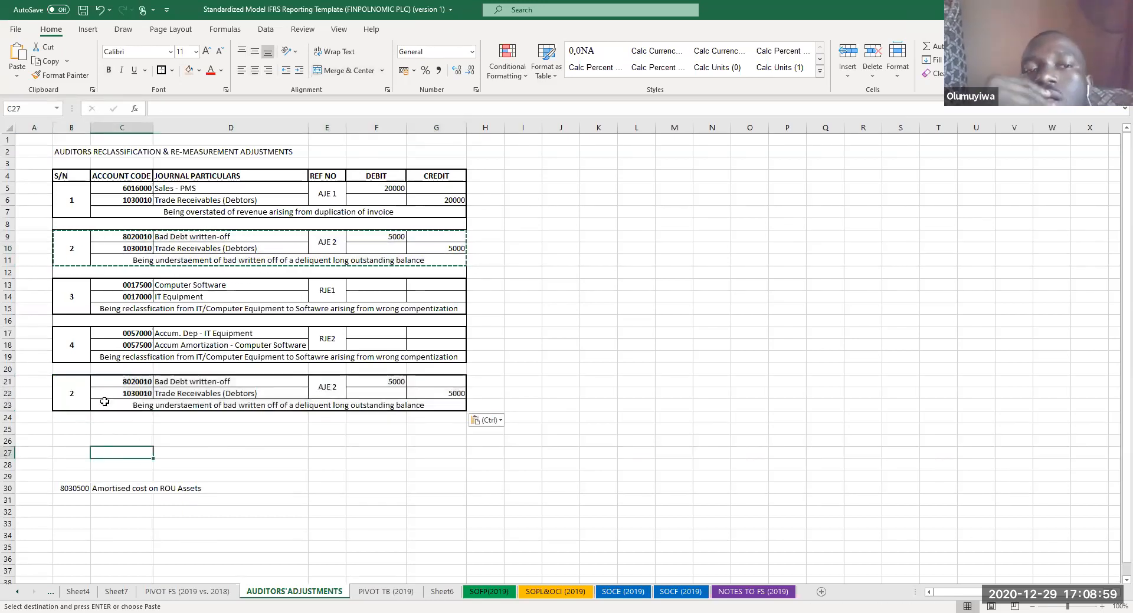
- Replace the new block's first line with the Amortised cost on ROU Assets code and description as values, and clear the row 30 copy
left_click_drag(62, 488, 123, 489)
key("ctrl+c")
left_click(127, 381)
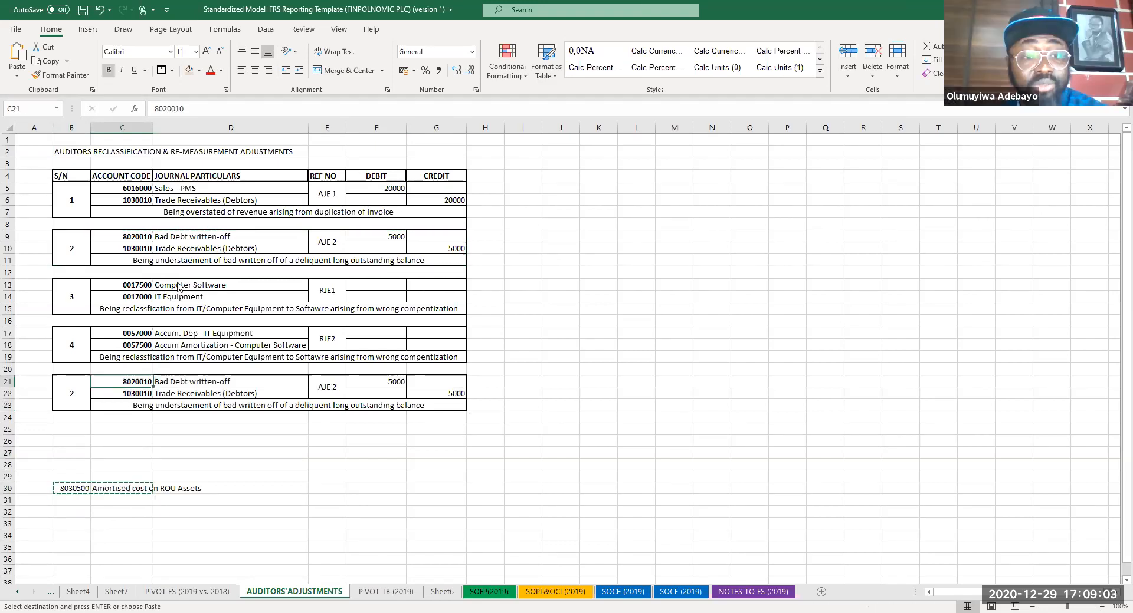
right_click(129, 383)
left_click(173, 114)
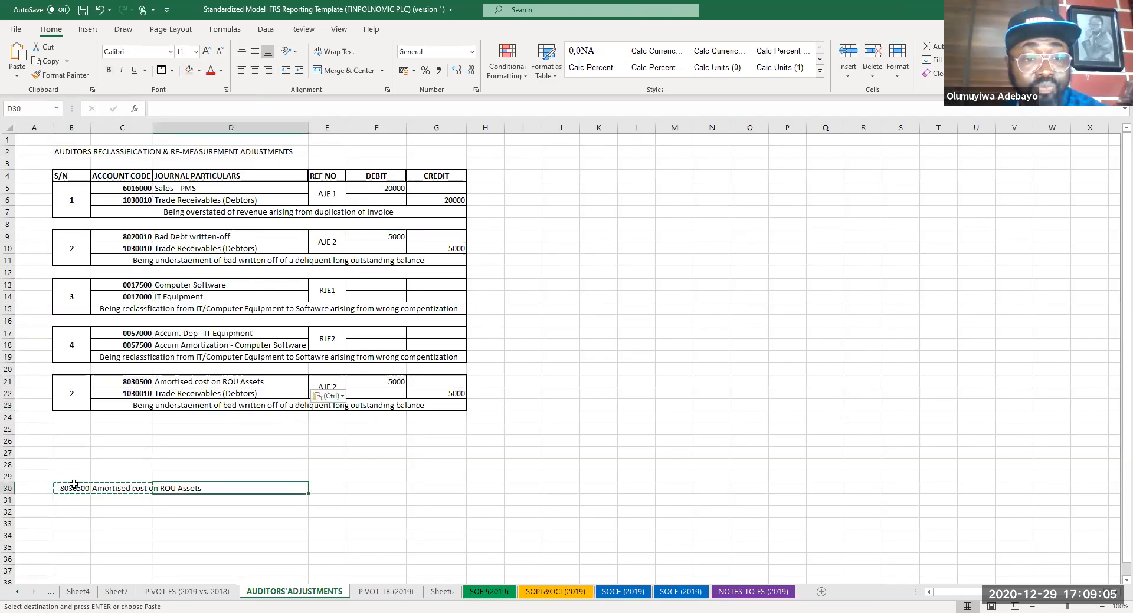
left_click_drag(63, 489, 183, 490)
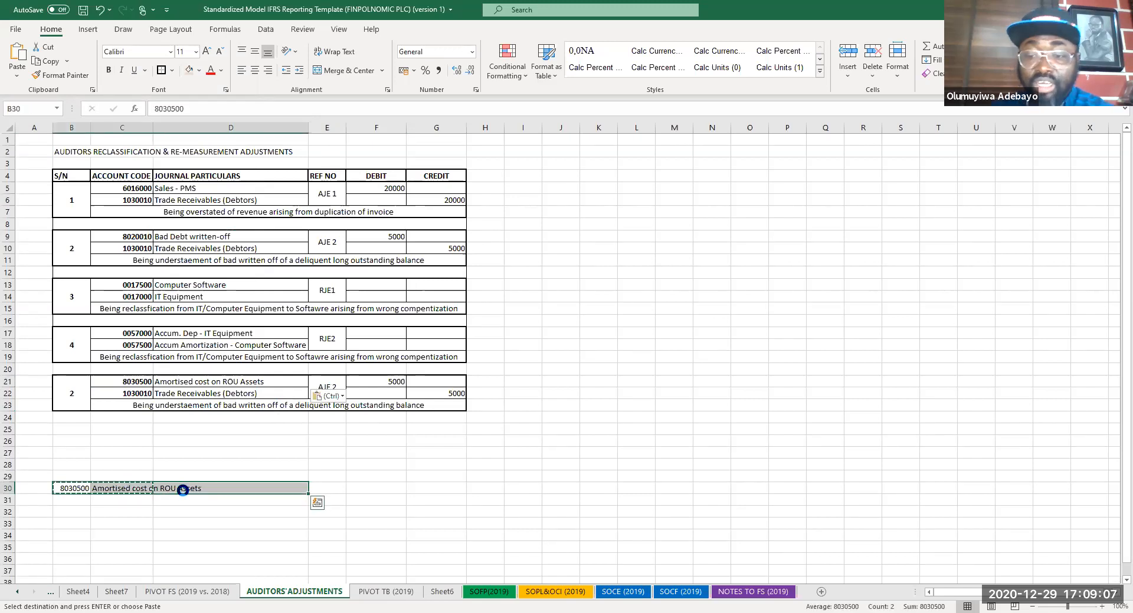
key("Delete")
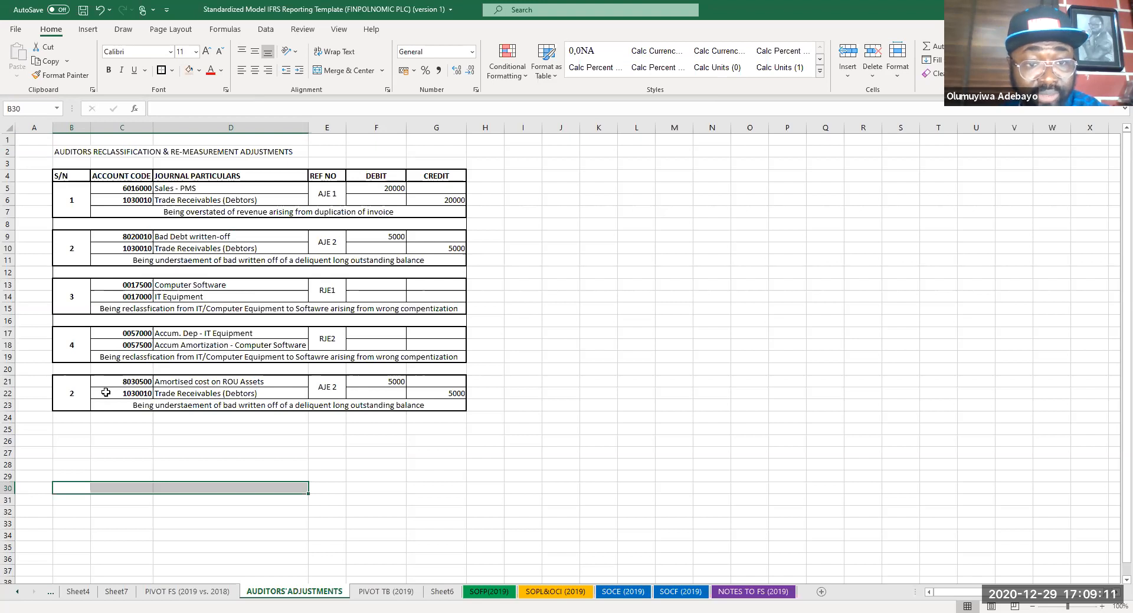
- Examine the PIVOT TB (2019) accounts down to the Amortised cost on ROU Assets line for the journal's counter-account
left_click(135, 393)
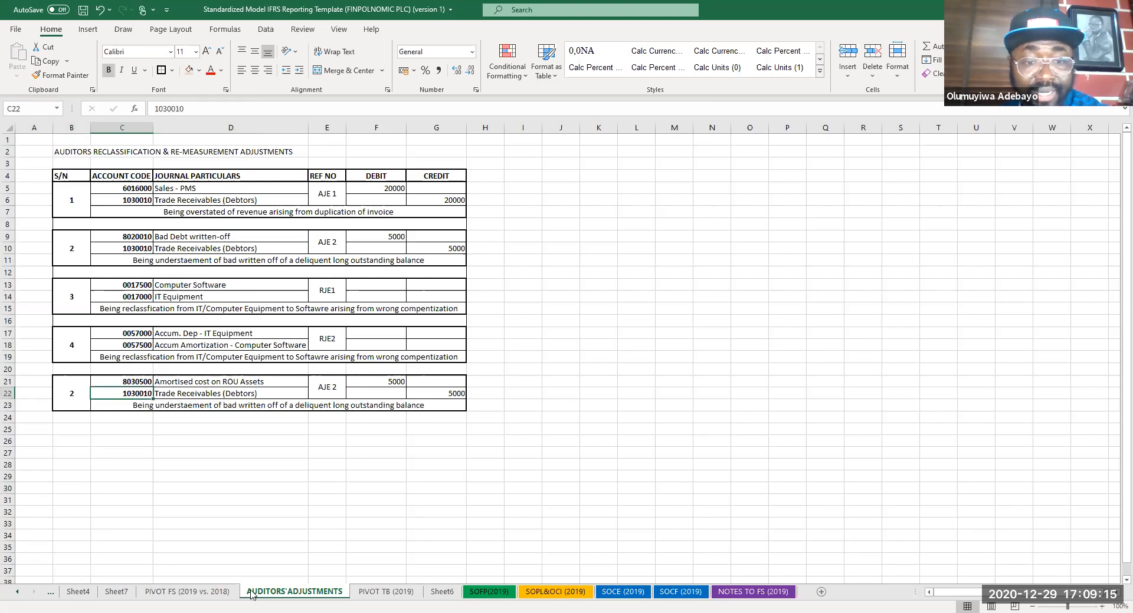
left_click(187, 592)
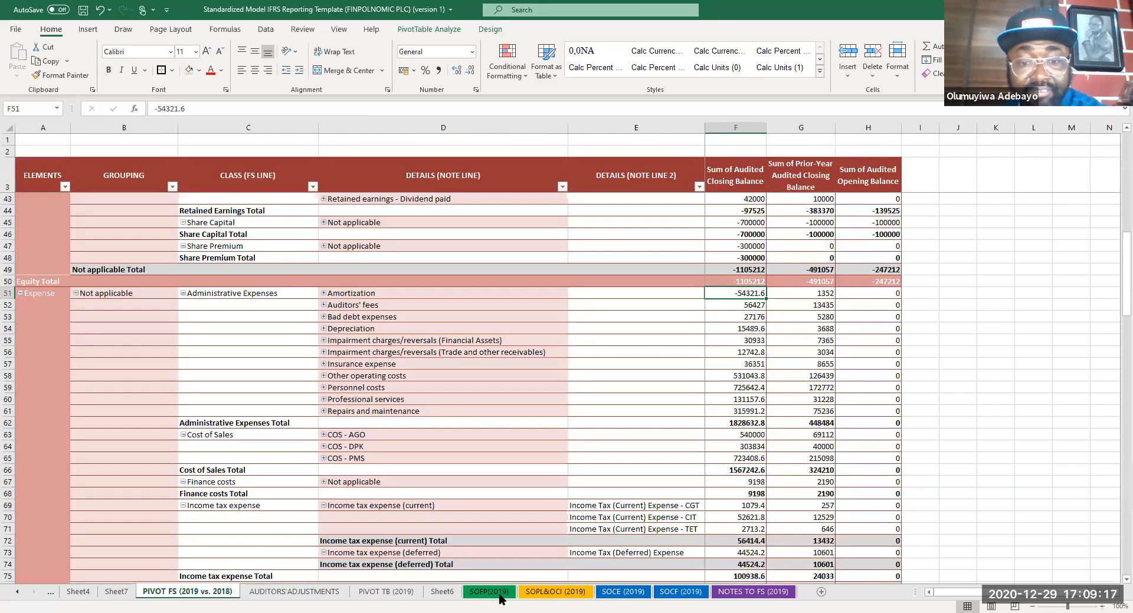
left_click(492, 593)
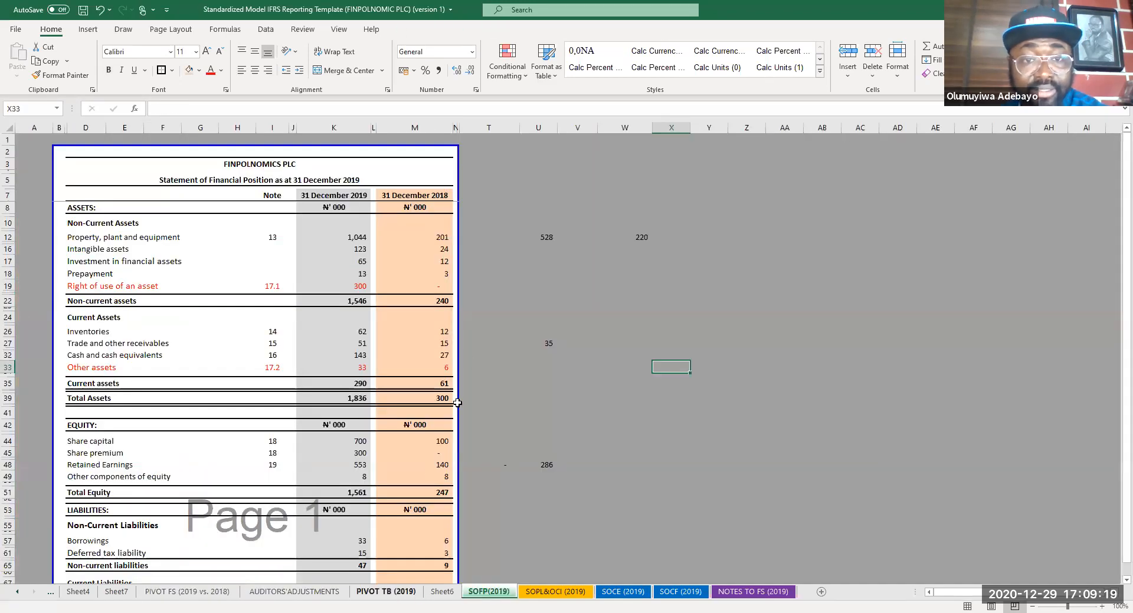
left_click(391, 592)
scroll(376, 460, "down", 13)
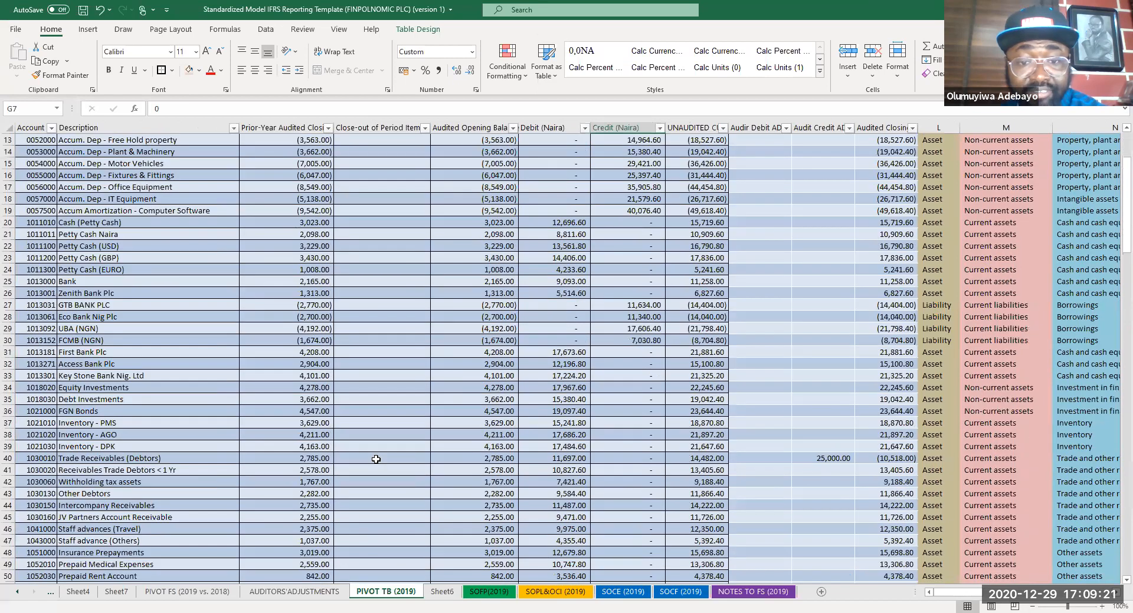
scroll(376, 460, "down", 3)
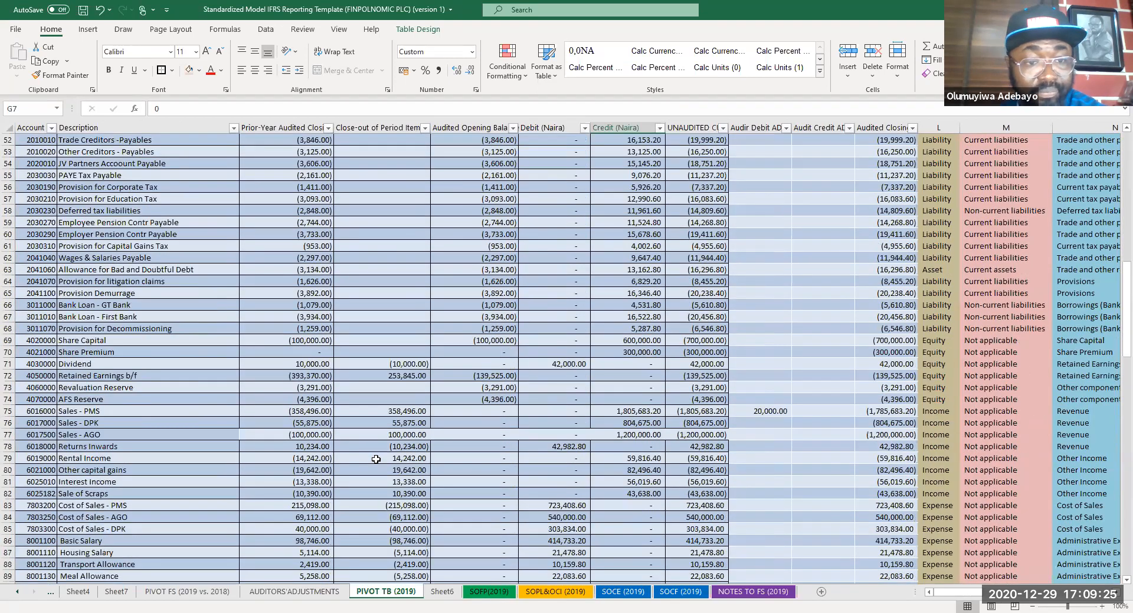
scroll(386, 475, "down", 11)
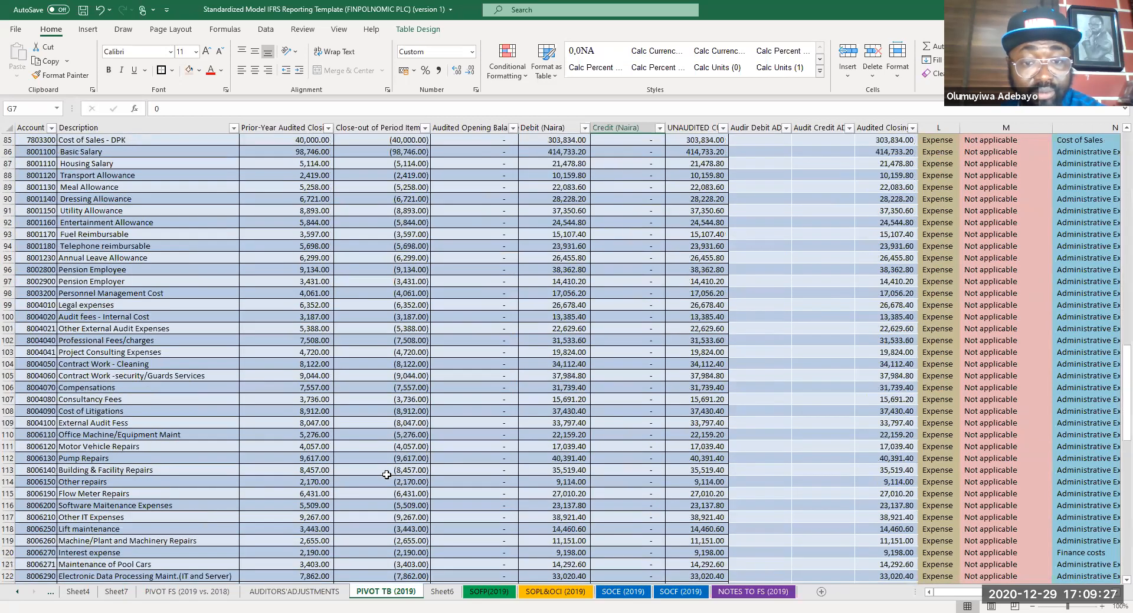
scroll(386, 475, "down", 14)
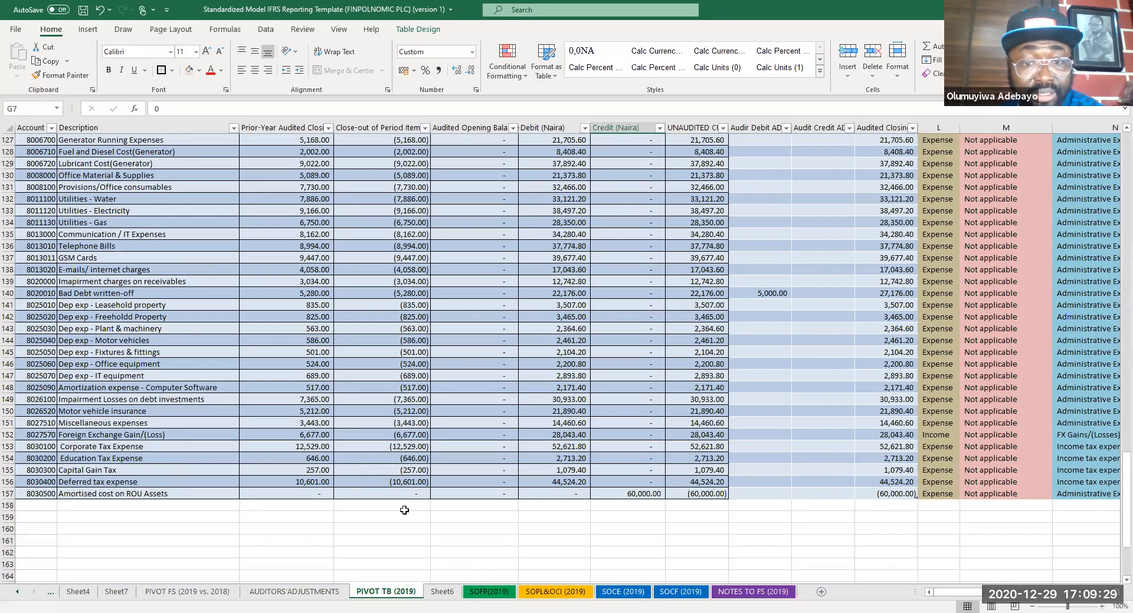
- Review the asset, liability and equity accounts in PIVOT TB (2019) against the credit posting of Amortised cost on ROU Assets
scroll(404, 511, "up", 19)
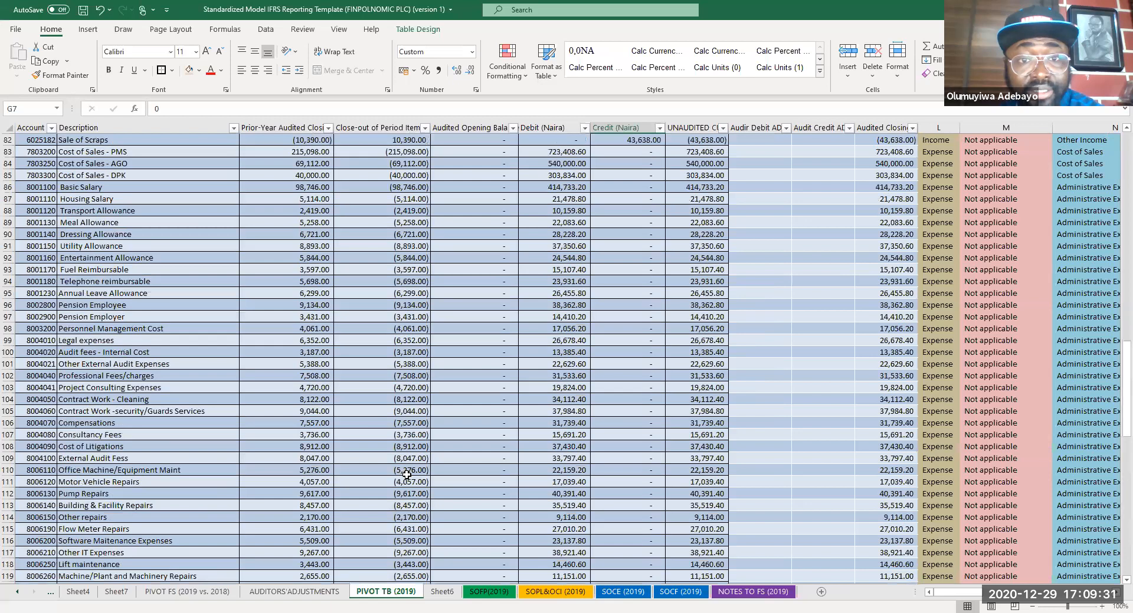
scroll(406, 475, "up", 3)
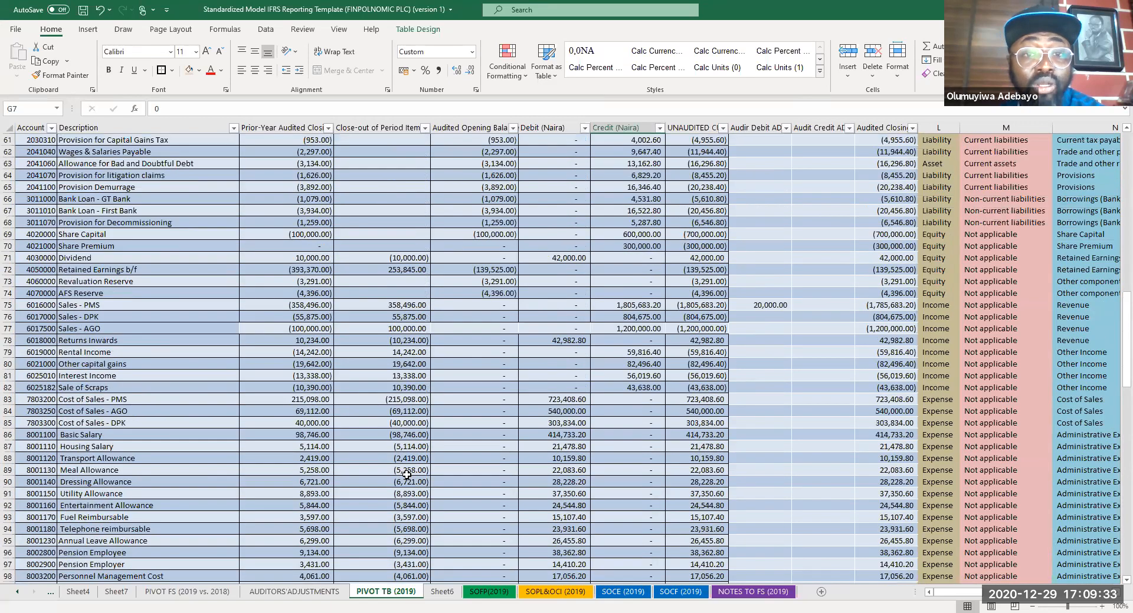
scroll(406, 475, "up", 3)
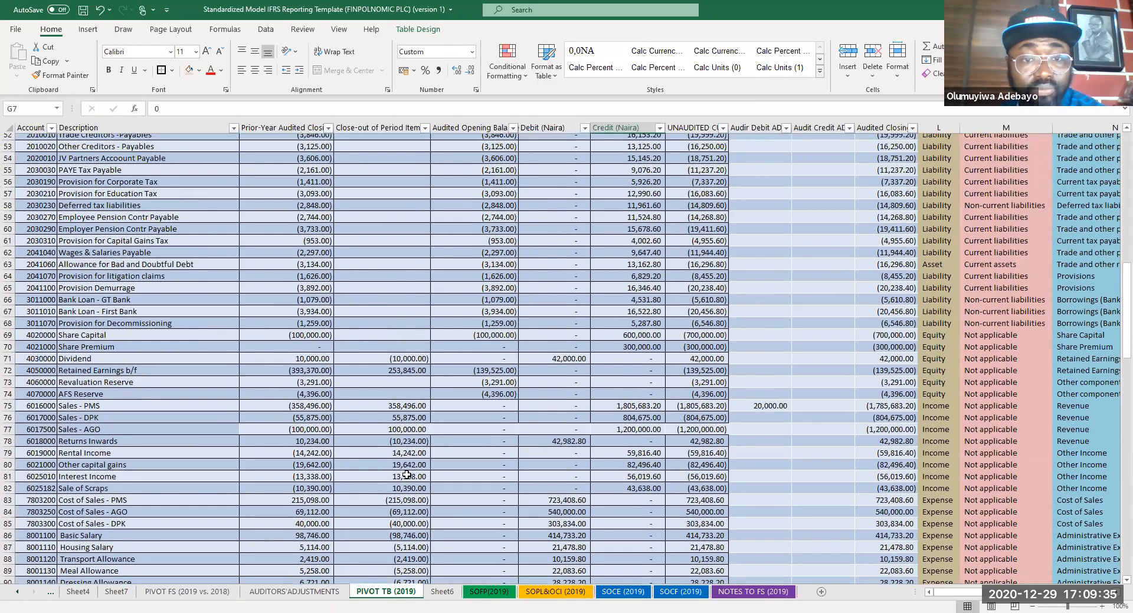
scroll(407, 475, "up", 1)
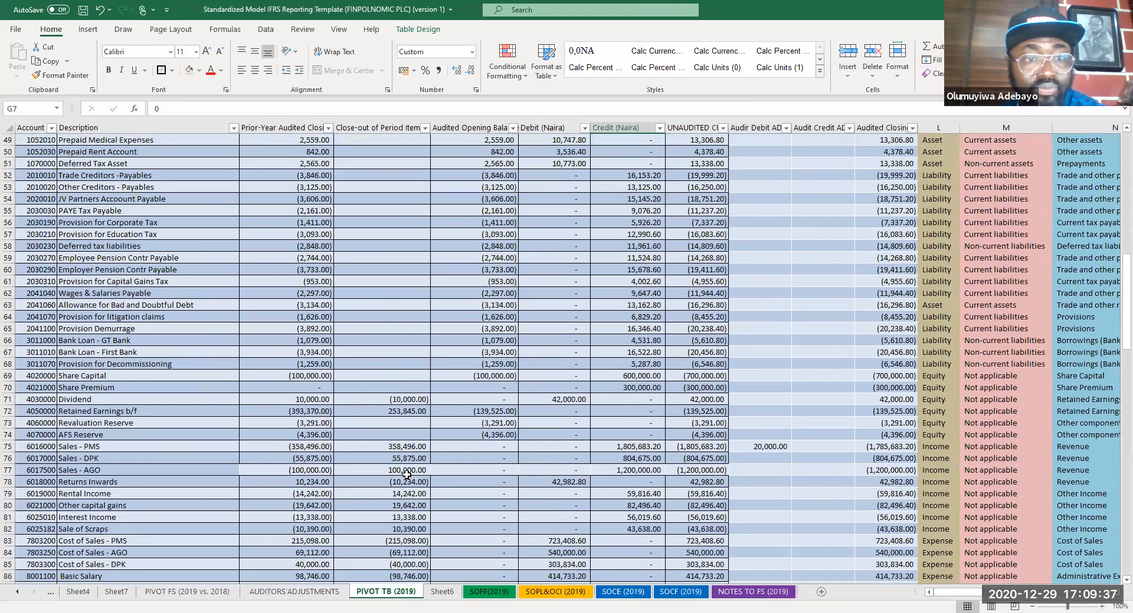
scroll(407, 475, "up", 2)
scroll(400, 465, "up", 3)
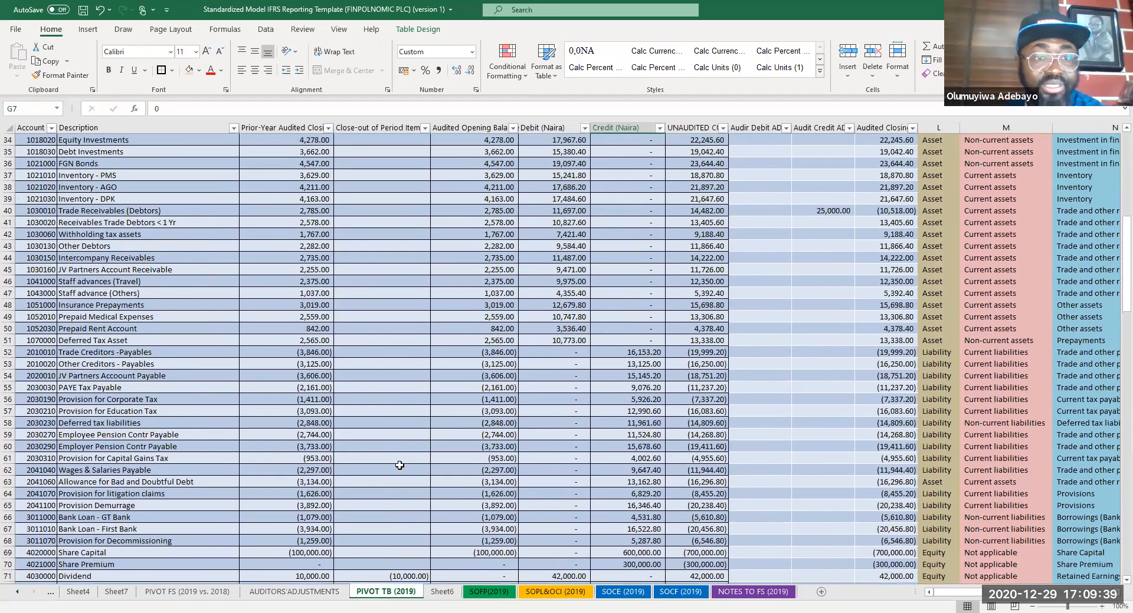
scroll(400, 466, "up", 5)
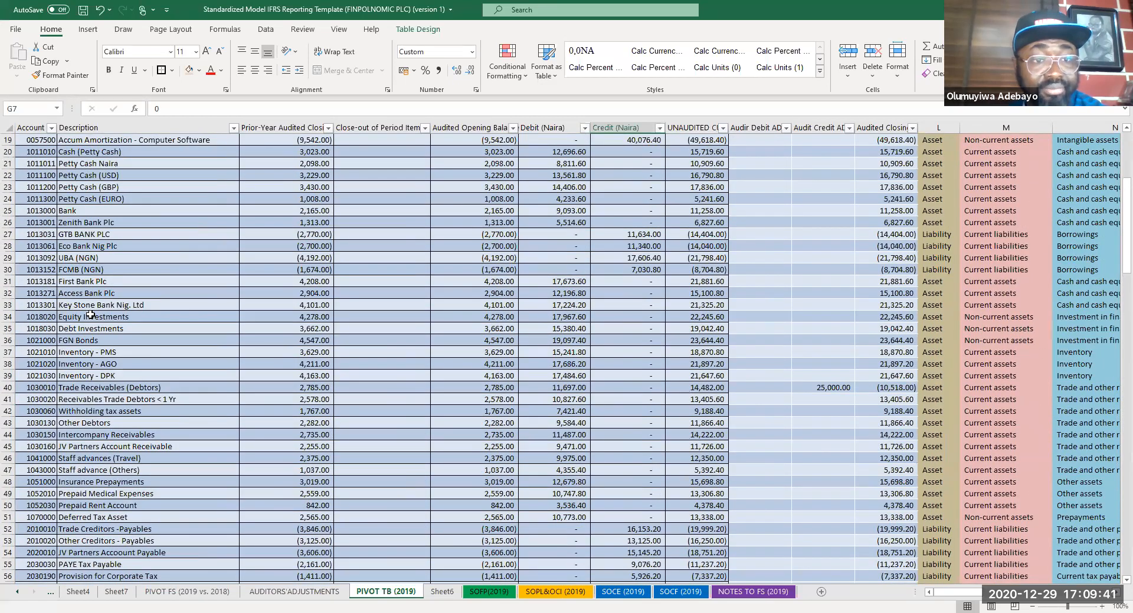
scroll(90, 315, "up", 4)
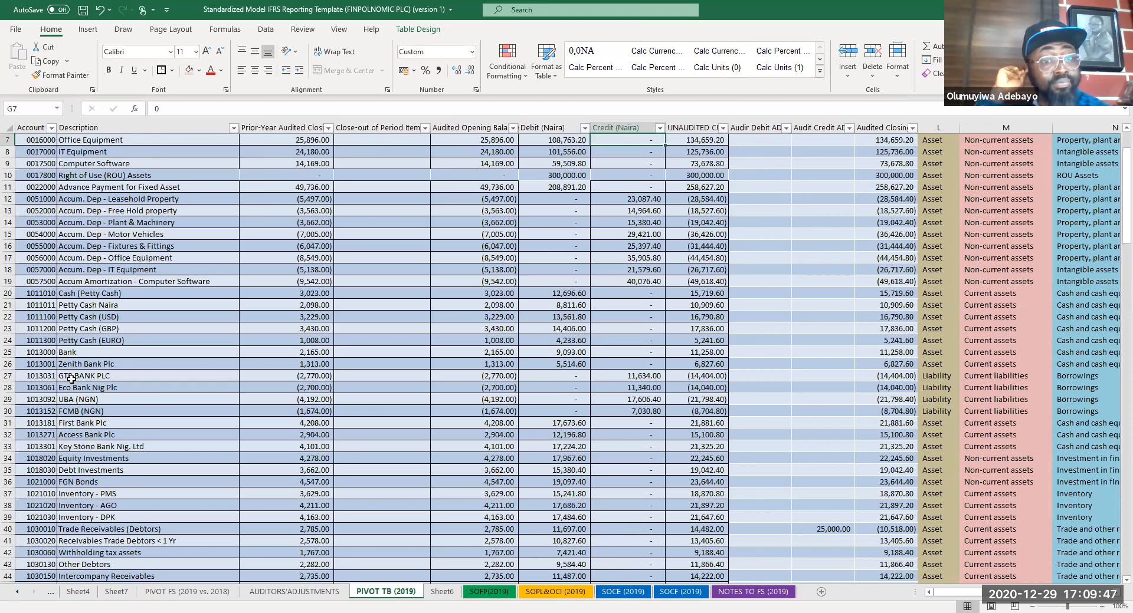
scroll(373, 450, "down", 10)
scroll(373, 450, "down", 20)
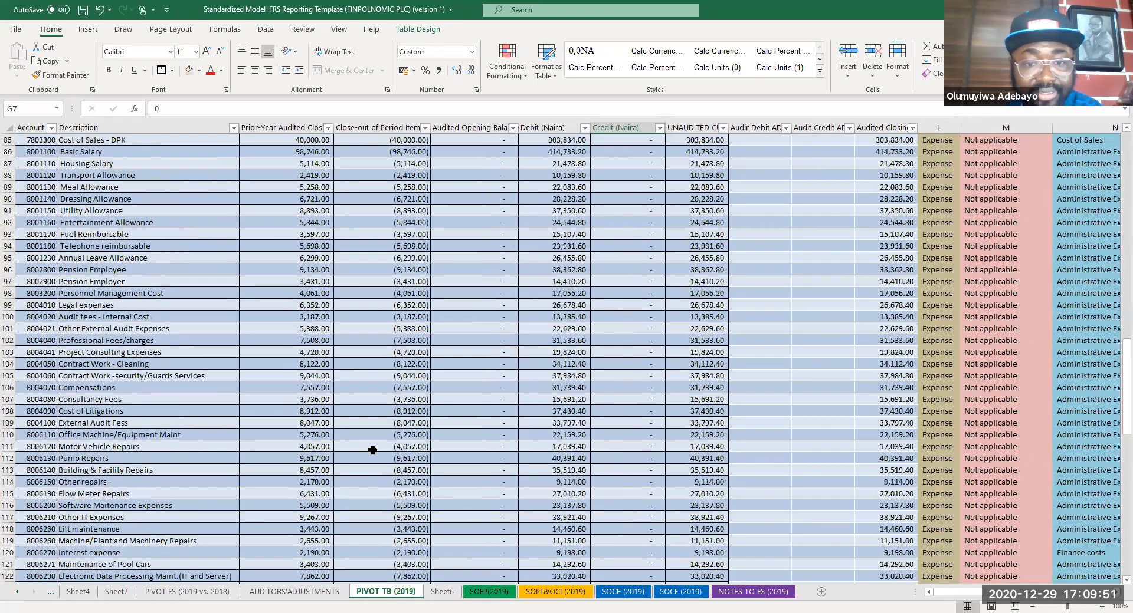
scroll(372, 450, "down", 4)
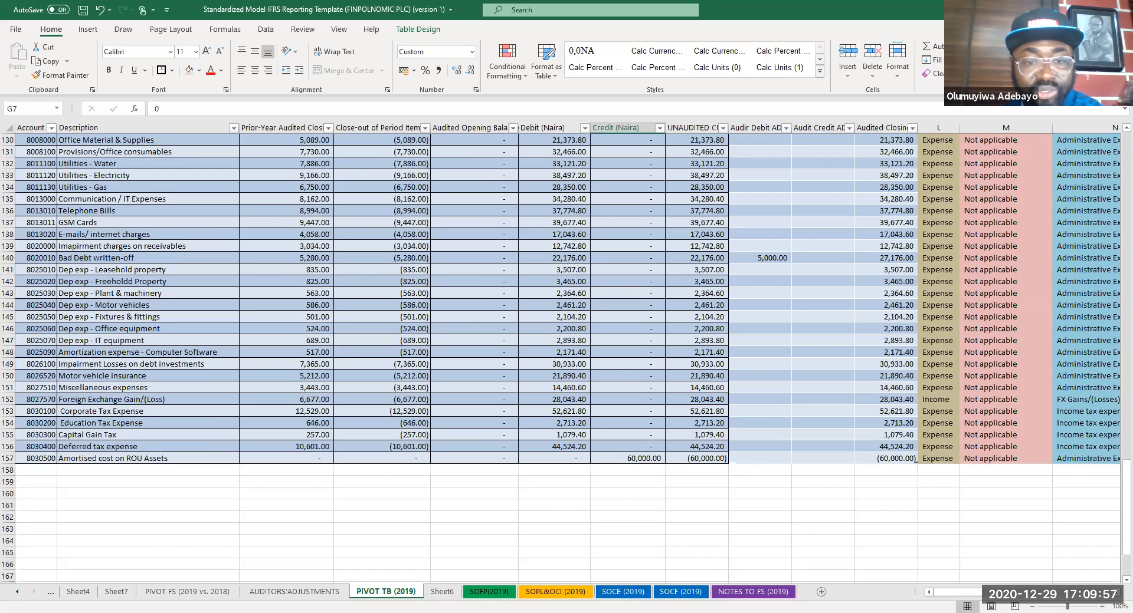
- Delete rows 21 to 26 with the draft Amortised cost on ROU Assets journal from AUDITORS'ADJUSTMENTS
left_click(255, 593)
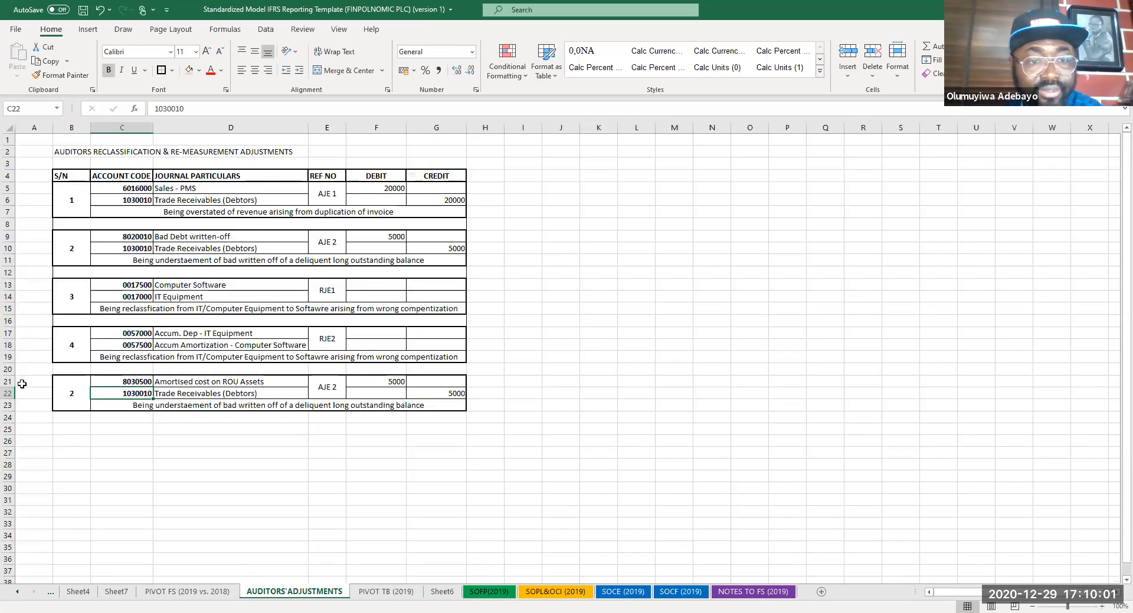
left_click_drag(8, 381, 8, 400)
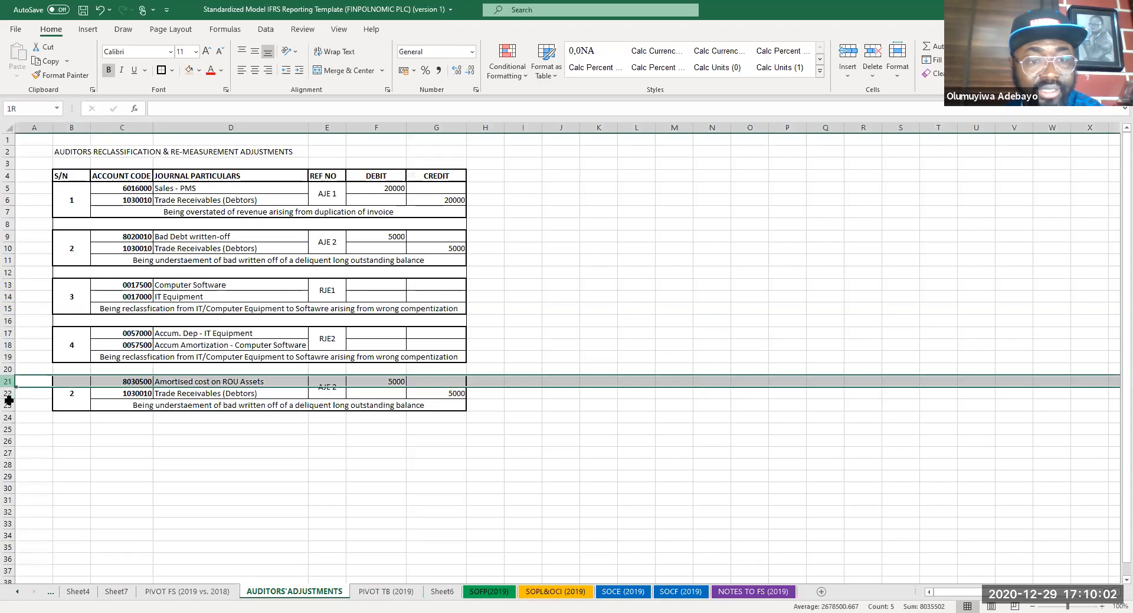
left_click_drag(64, 443, 64, 443)
right_click(65, 443)
left_click(108, 348)
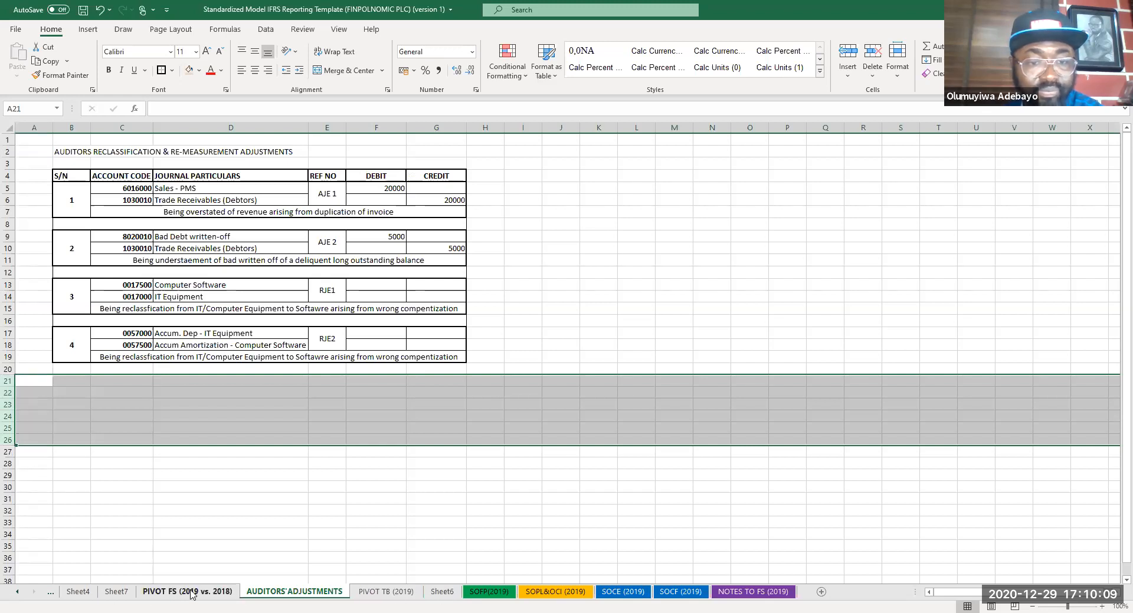
- On TRIAL BALANCE (2019), enter 20000 as the debit of Amortised cost on ROU Assets and clear its credit amount
left_click(191, 595)
left_click(488, 594)
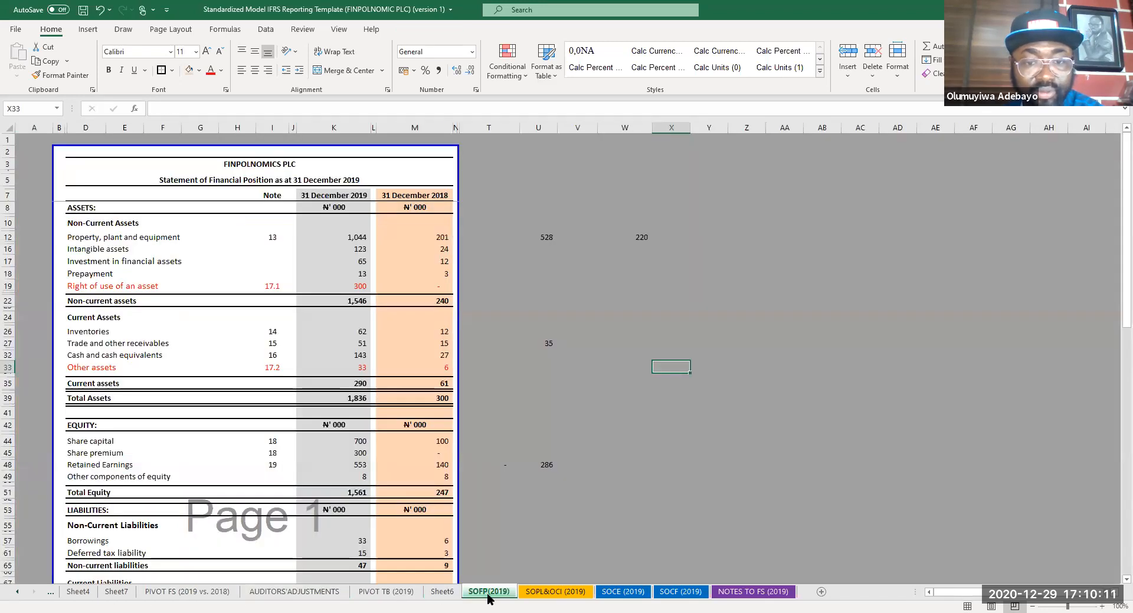
left_click(394, 593)
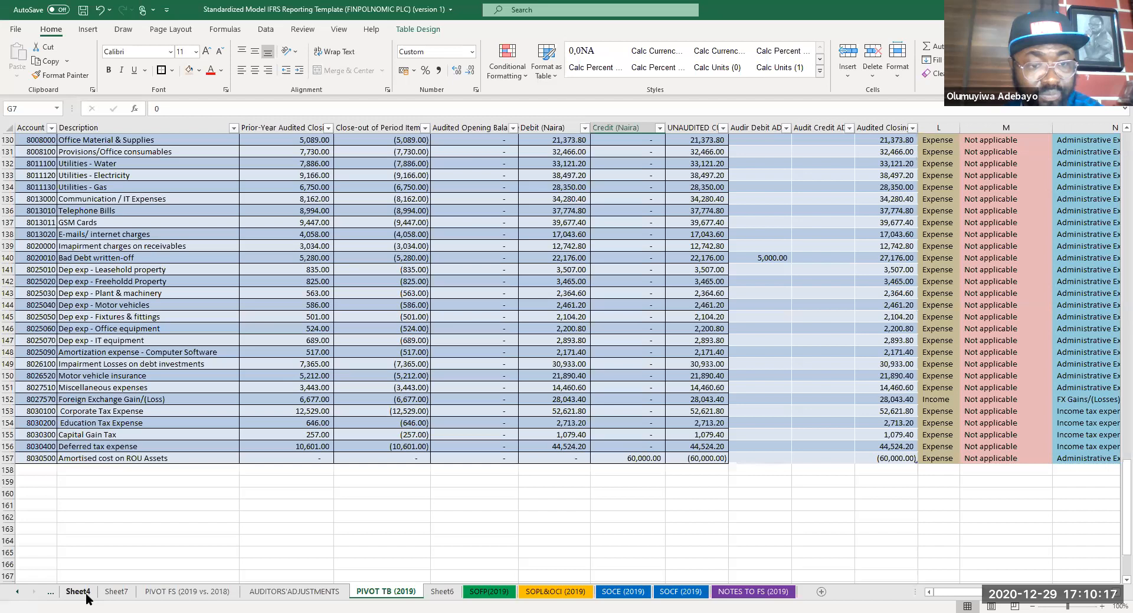
left_click(17, 592)
left_click(17, 592)
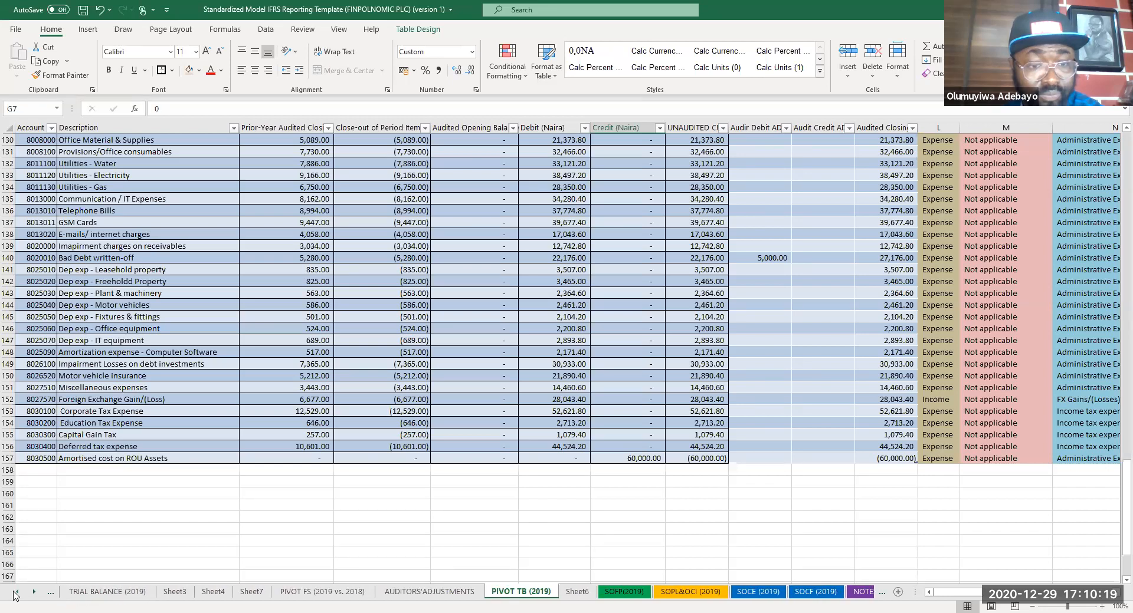
left_click(109, 593)
scroll(260, 523, "down", 9)
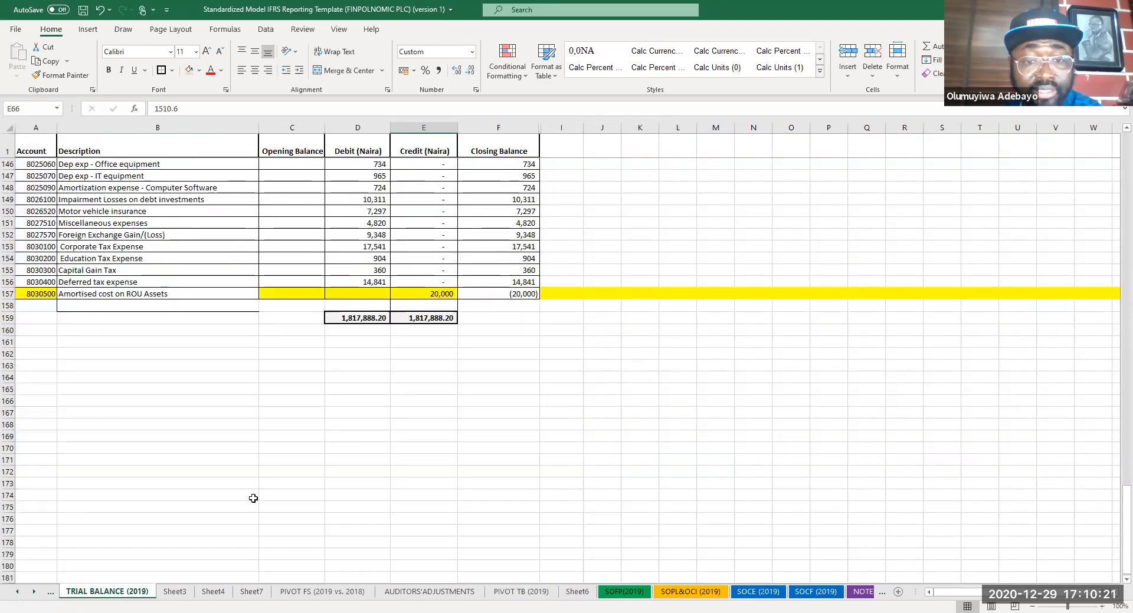
scroll(346, 382, "up", 3)
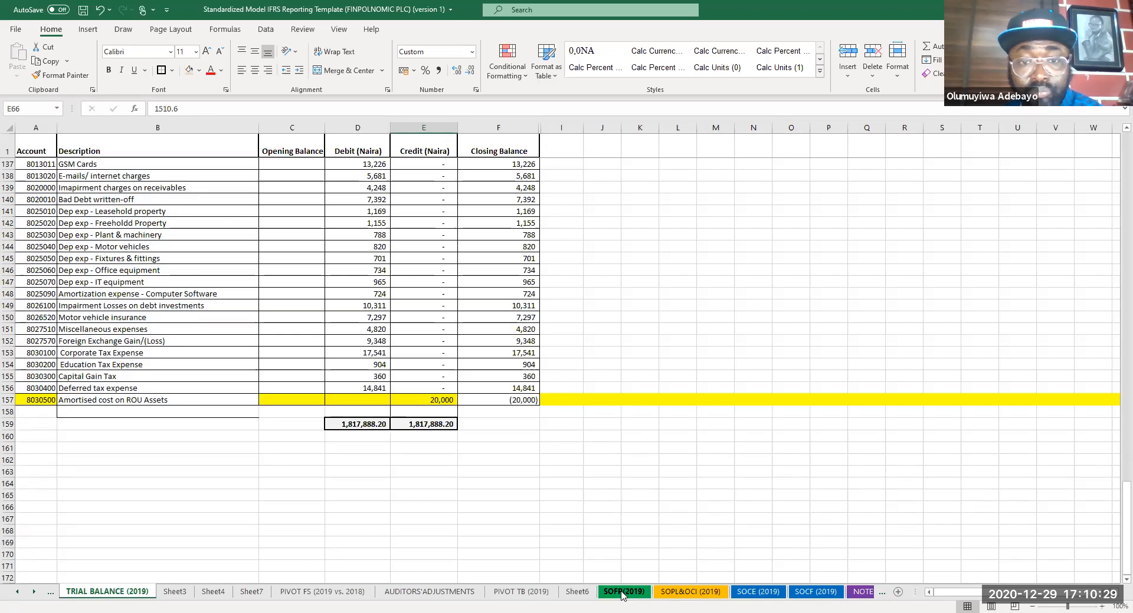
left_click(358, 397)
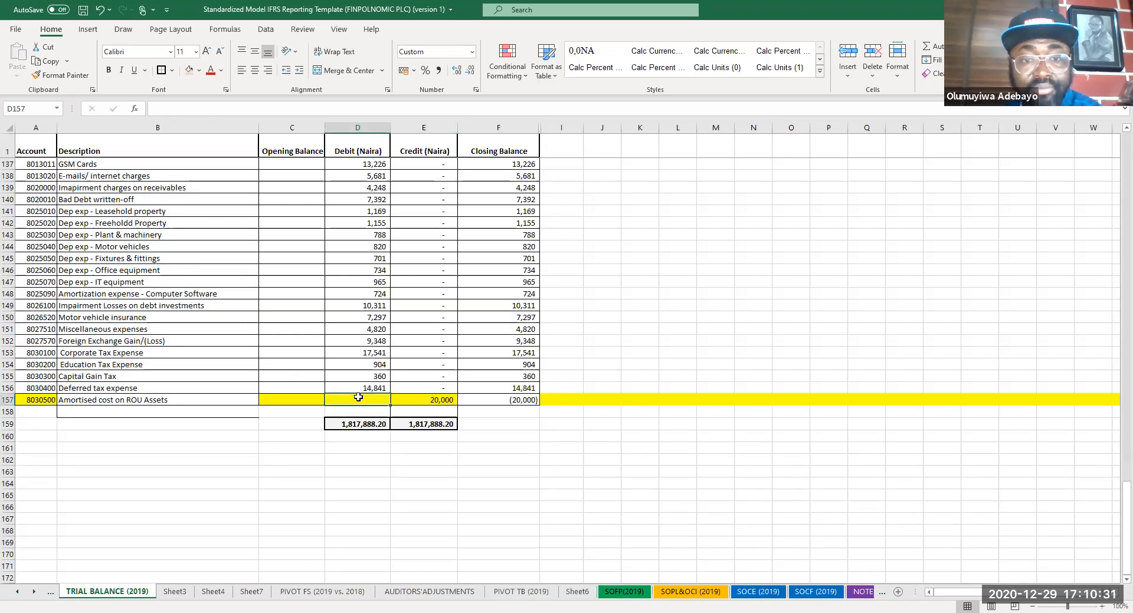
type("20000")
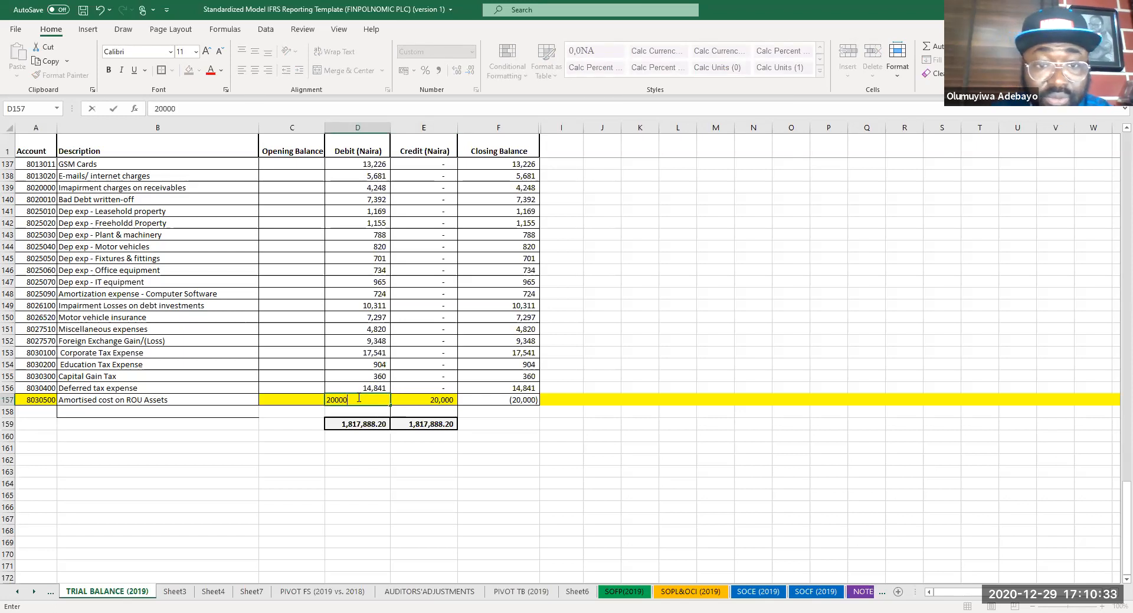
key("Return")
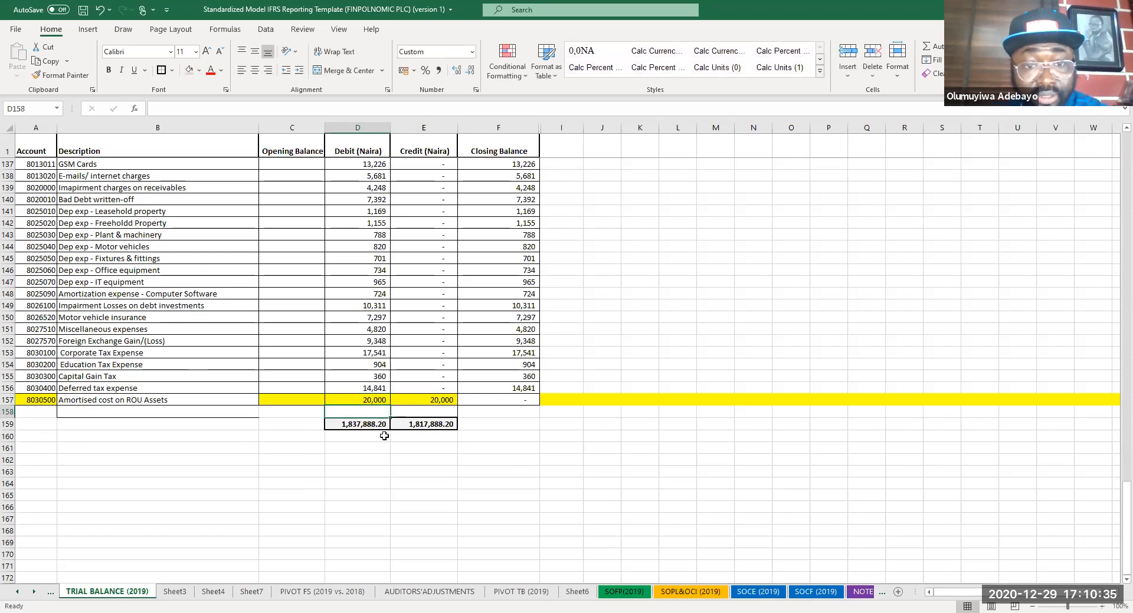
left_click(434, 398)
key("Delete")
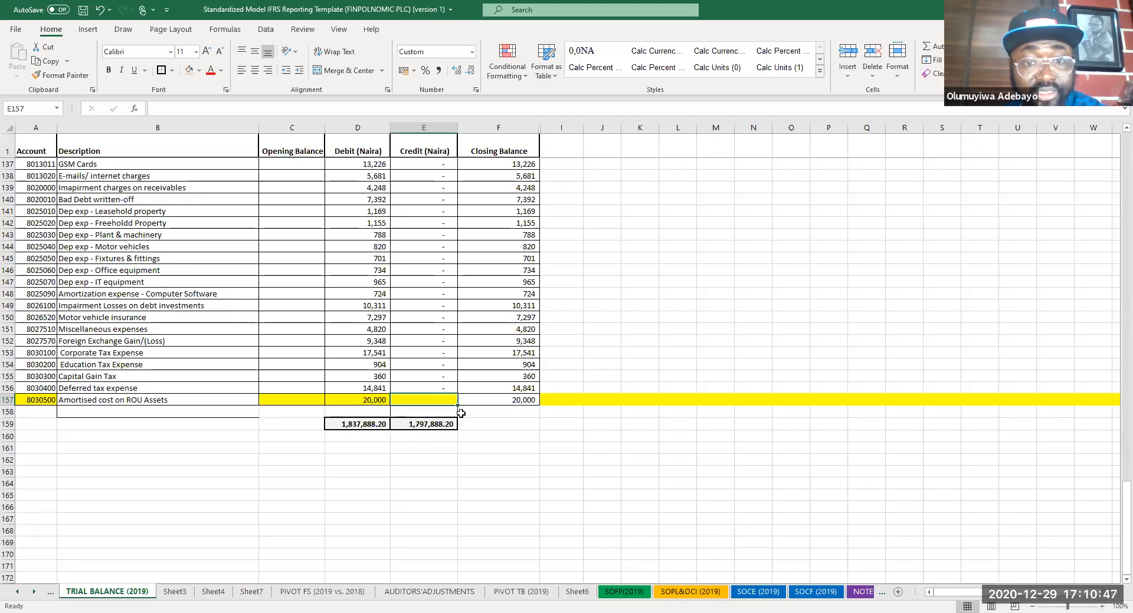
- Set the Share Premium credit to 160,000 in the trial balance and compare the debit and credit totals
scroll(460, 414, "up", 18)
scroll(460, 413, "up", 12)
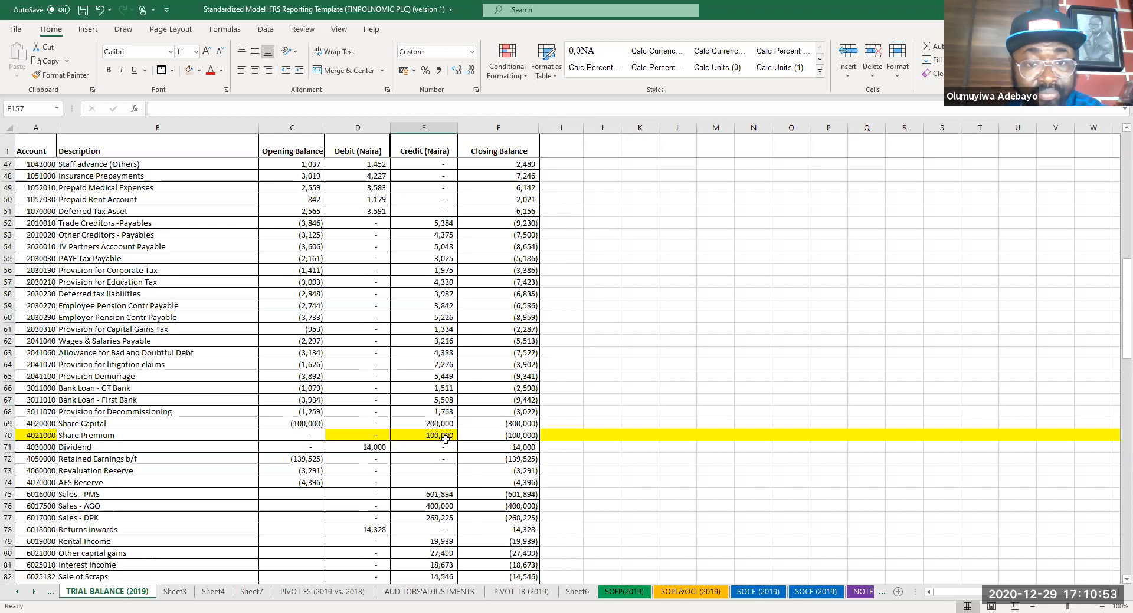
left_click(445, 438)
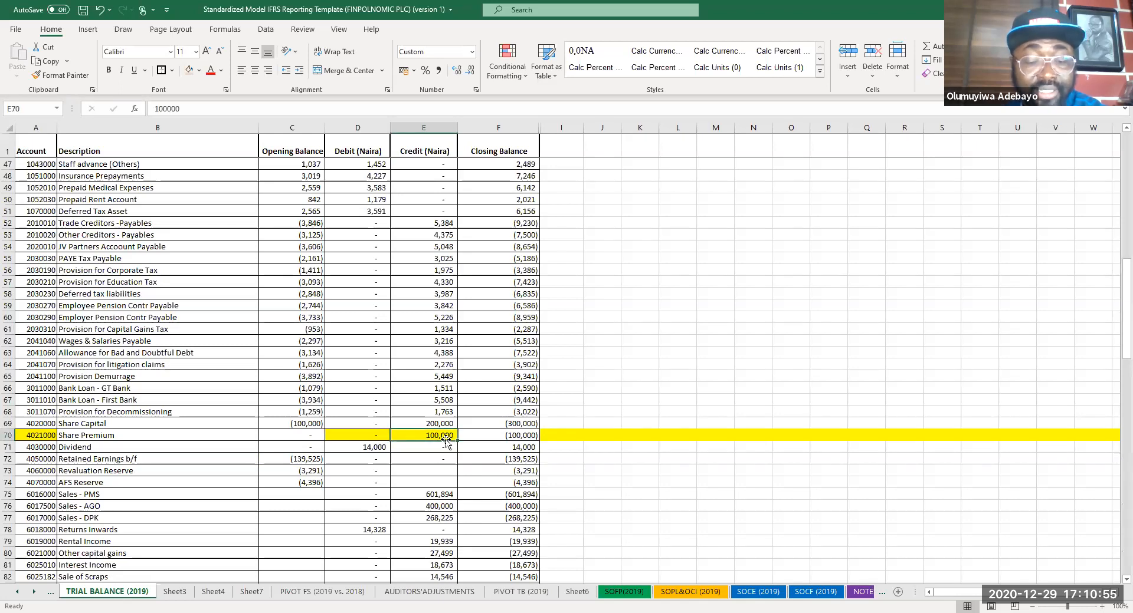
type("160")
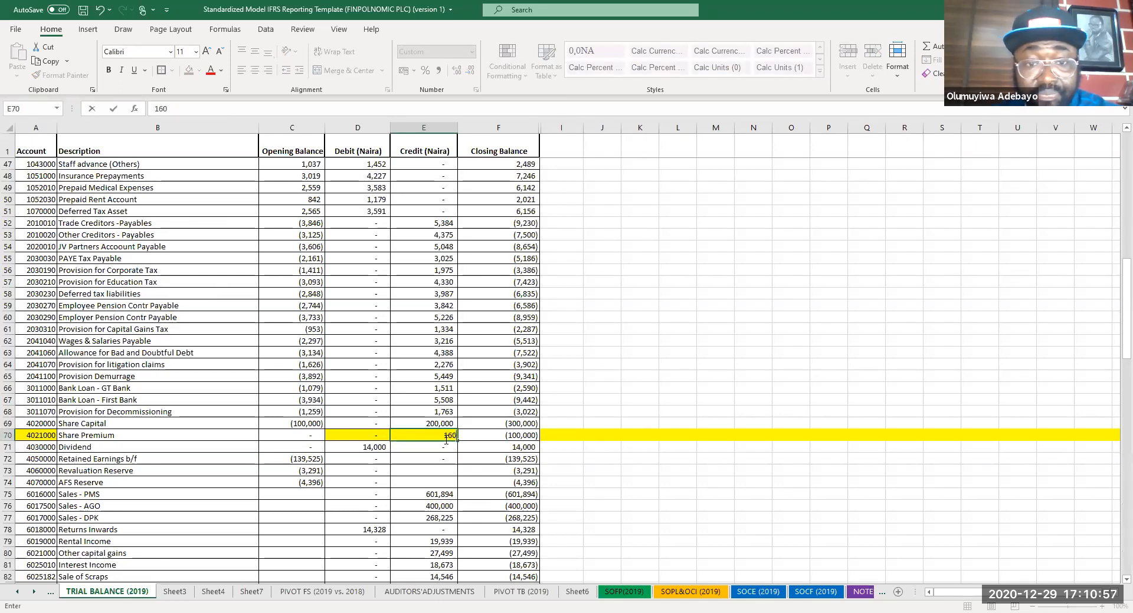
type(",000")
key("Return")
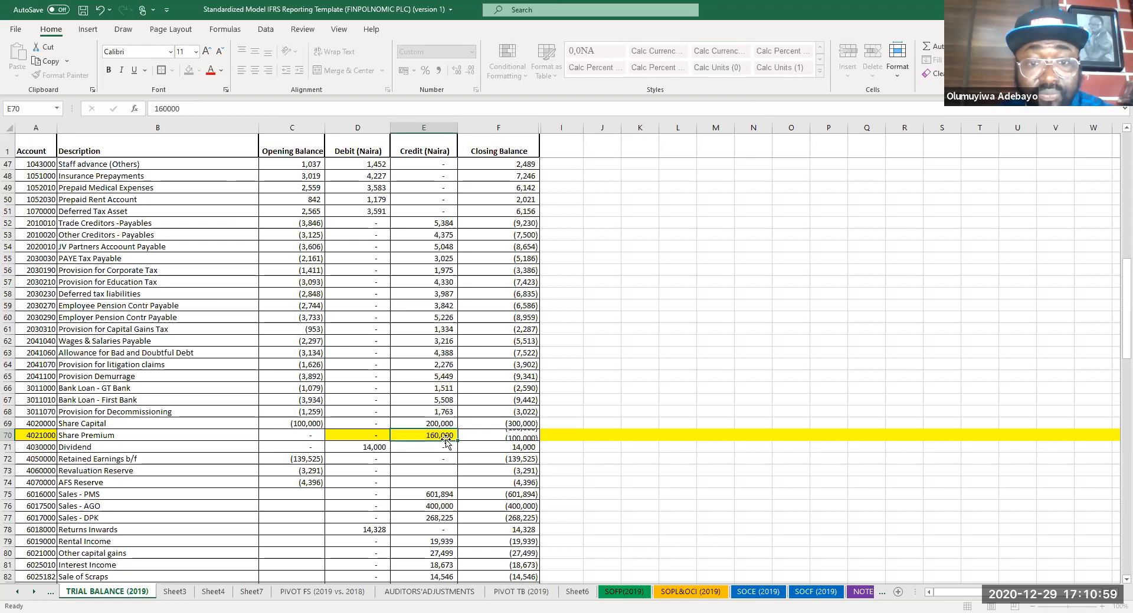
scroll(447, 447, "down", 20)
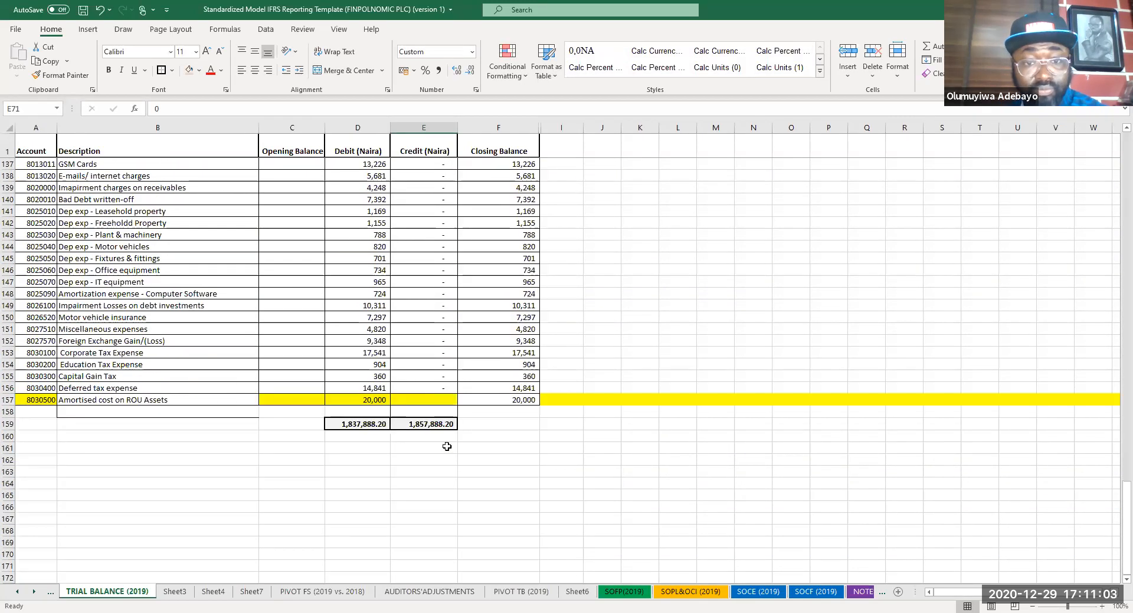
scroll(450, 425, "up", 20)
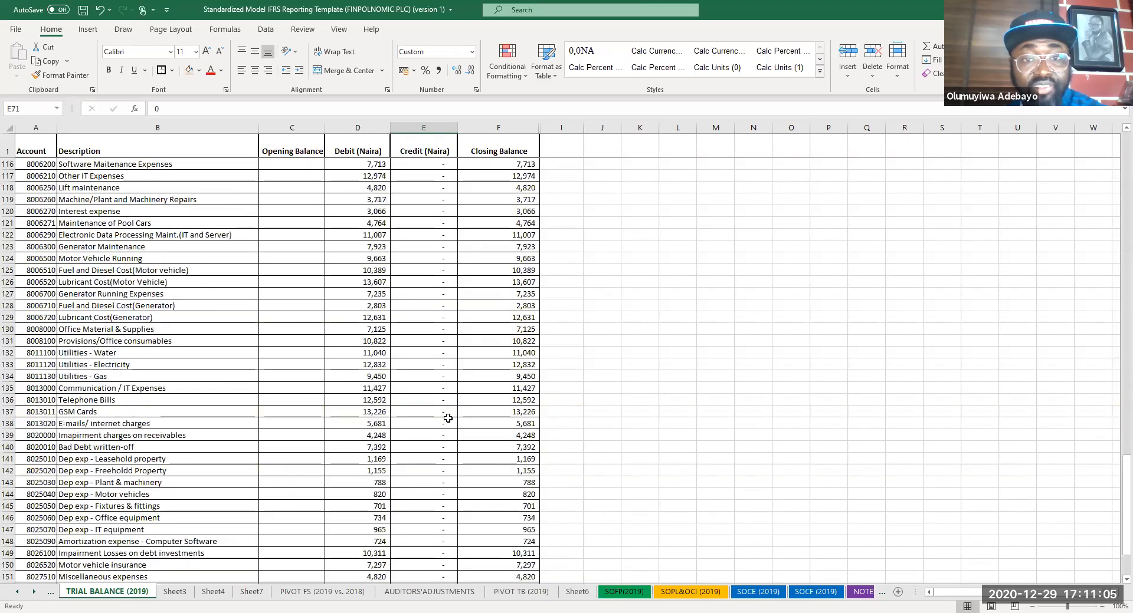
scroll(430, 221, "up", 3)
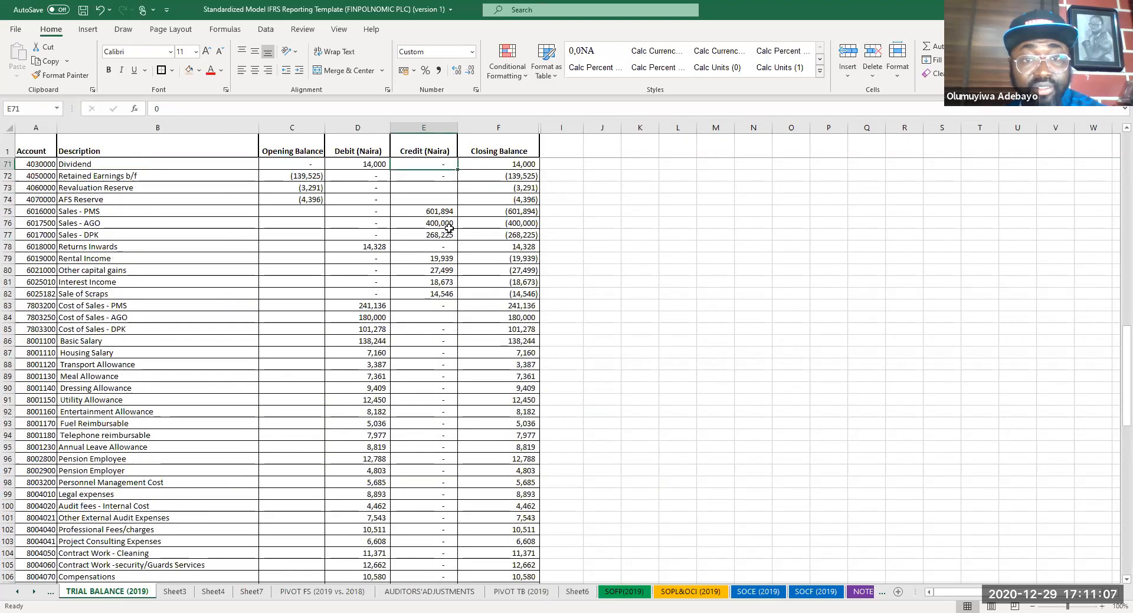
- Correct the Share Premium credit in the trial balance to make the debit and credit totals agree, and save the workbook
left_click(440, 189)
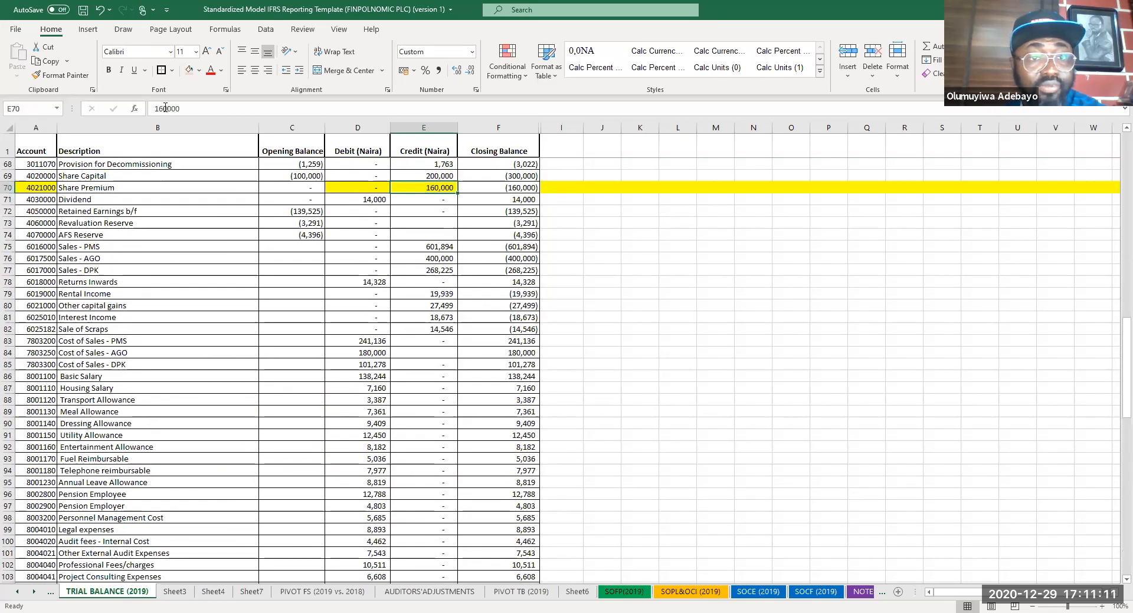
left_click(165, 108)
key("BackSpace")
key("Return")
scroll(646, 486, "down", 17)
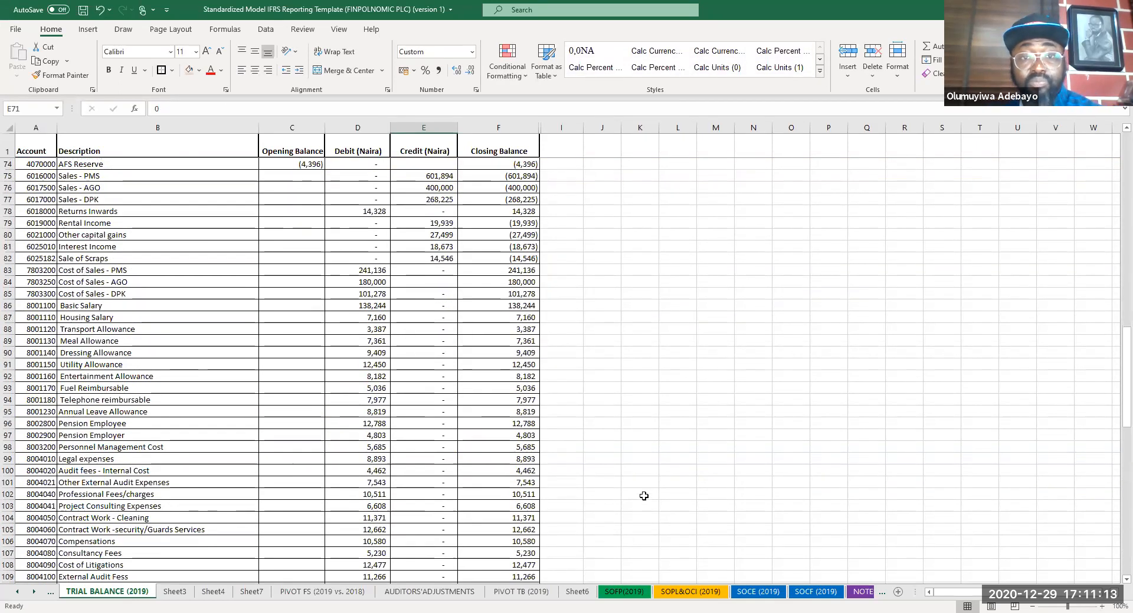
scroll(646, 487, "down", 5)
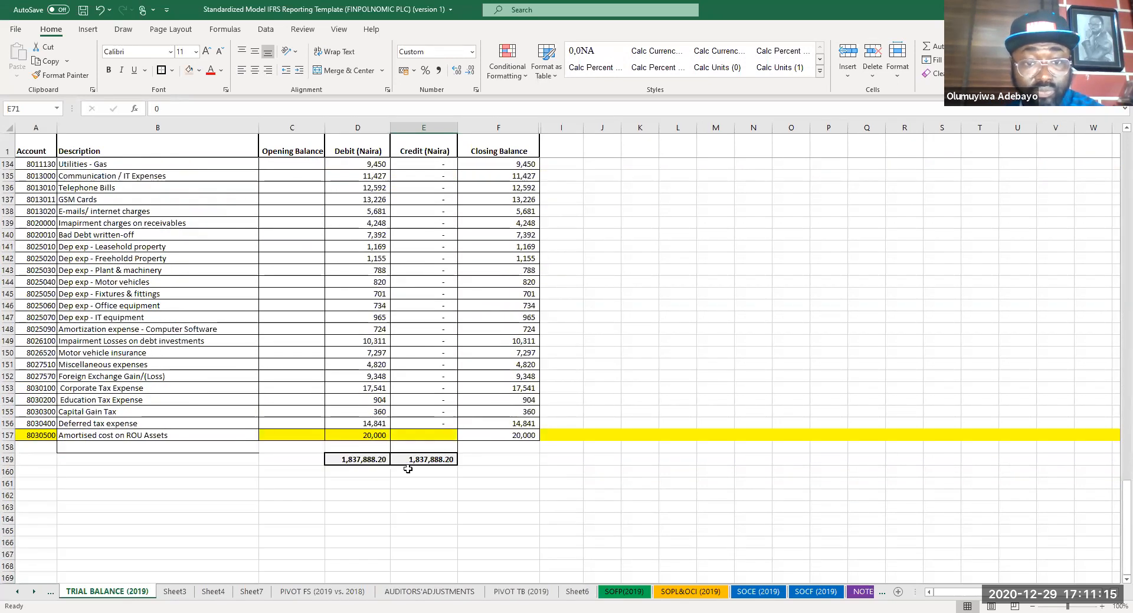
left_click(553, 474)
key("ctrl+s")
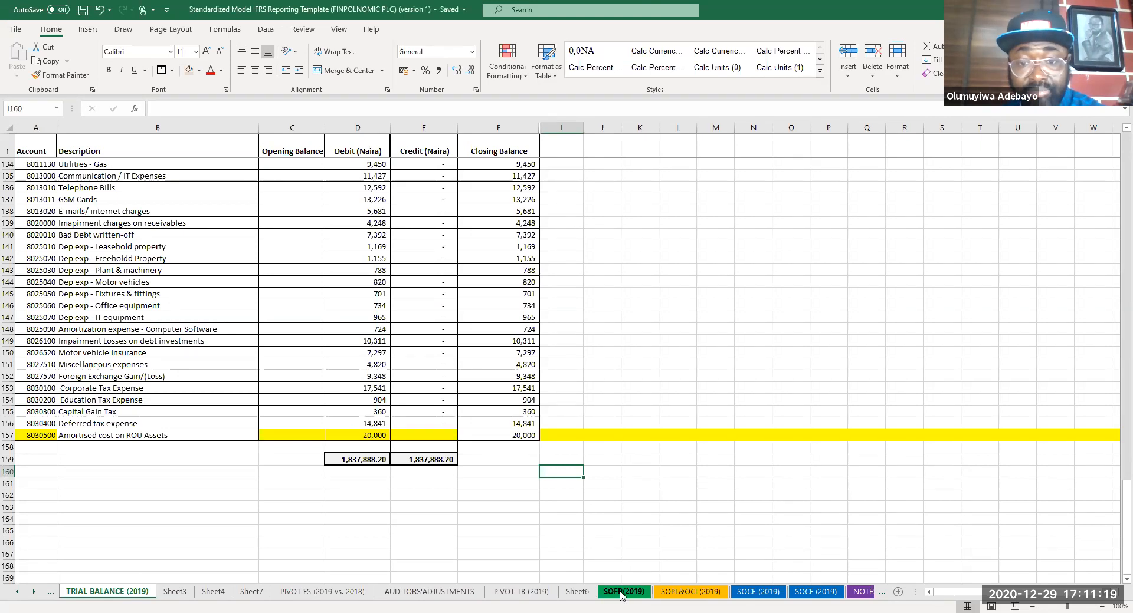
- In PIVOT TB (2019), start an IFERROR(VLOOKUP( formula in the Leasehold Property debit cell F2 with the row's Account as the lookup value
left_click(510, 595)
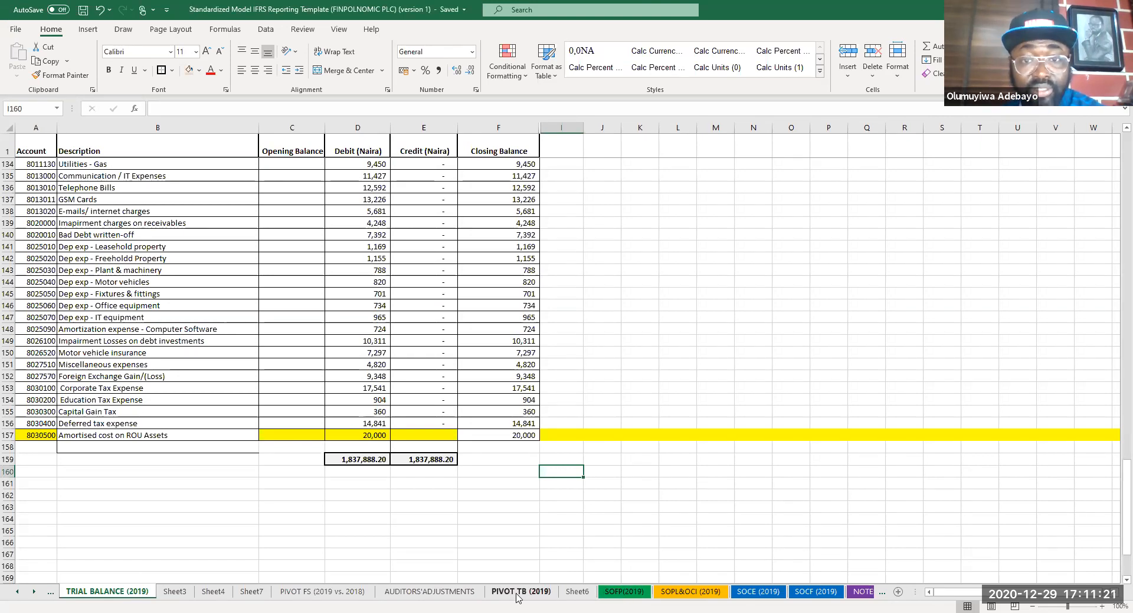
scroll(478, 279, "up", 20)
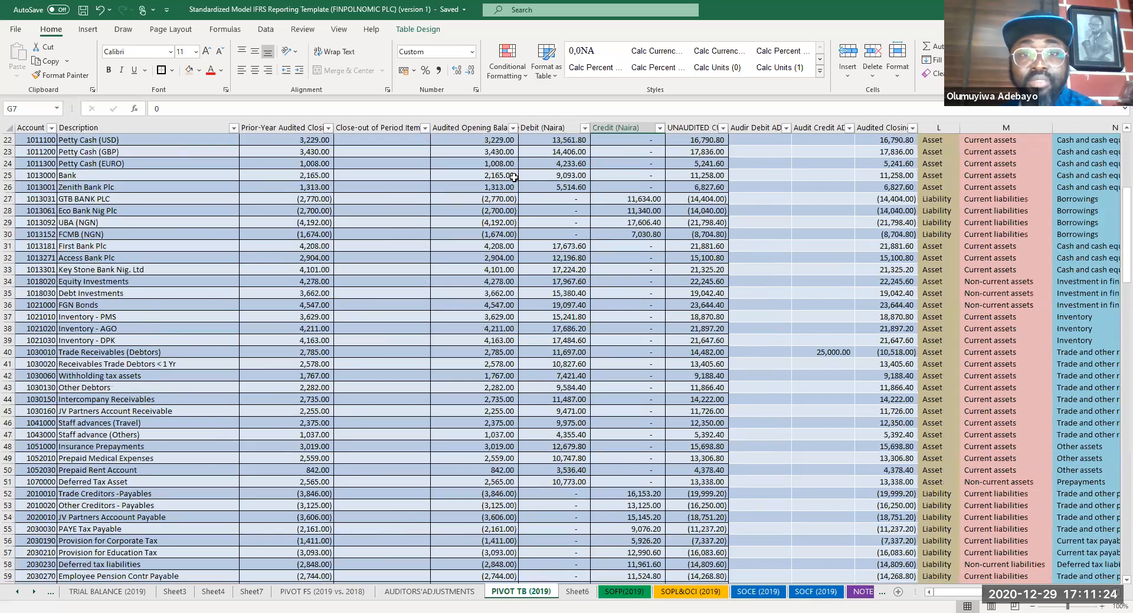
scroll(514, 177, "up", 7)
left_click(514, 177)
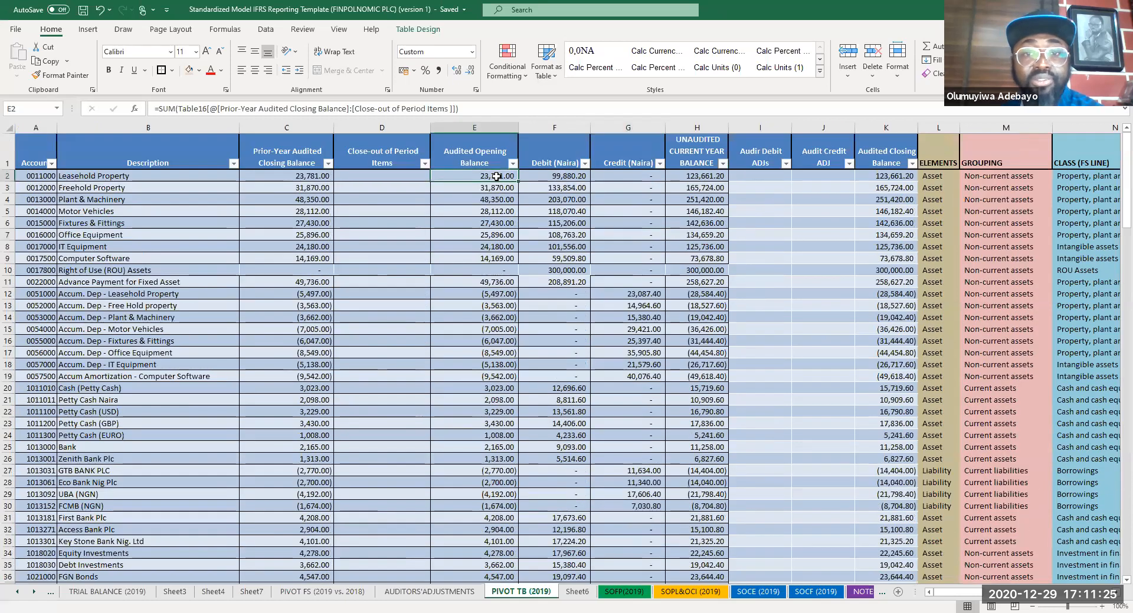
left_click(548, 177)
type("=")
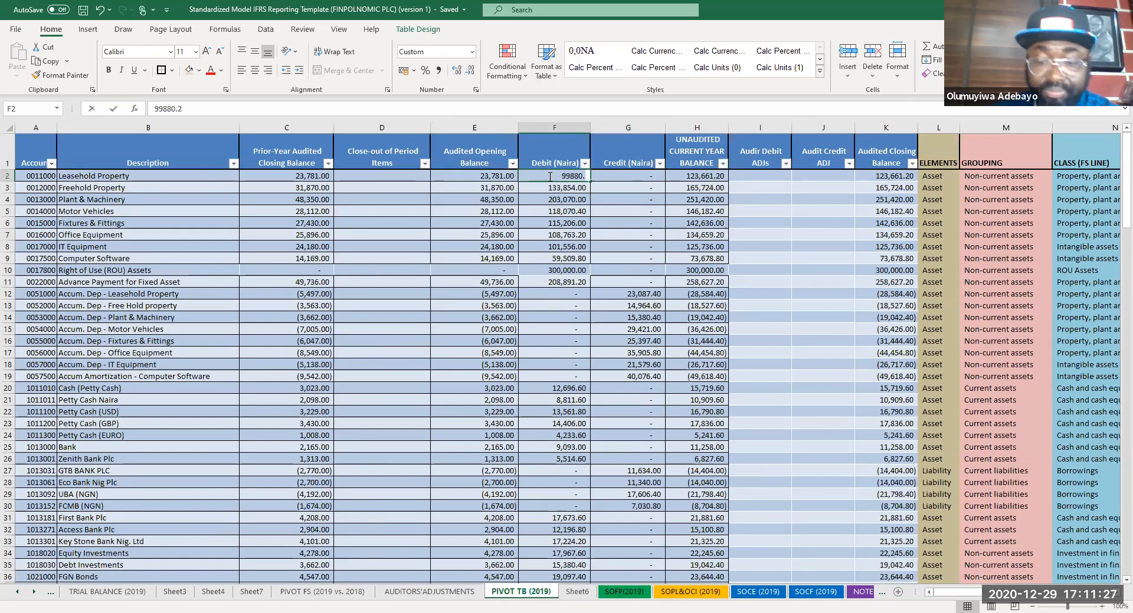
type("iferror(")
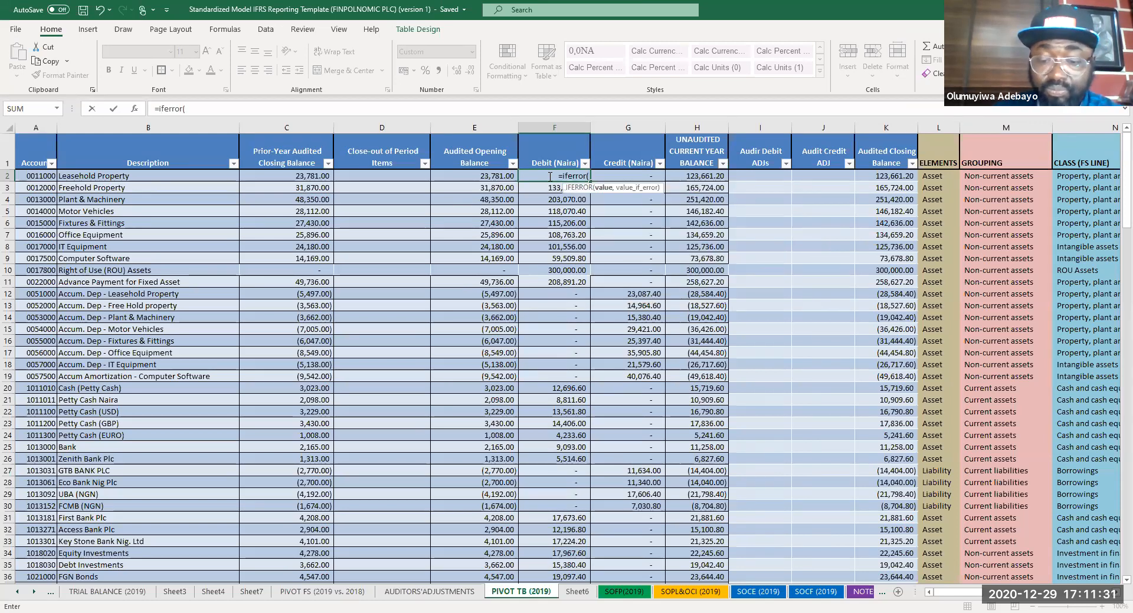
type("vlookup(")
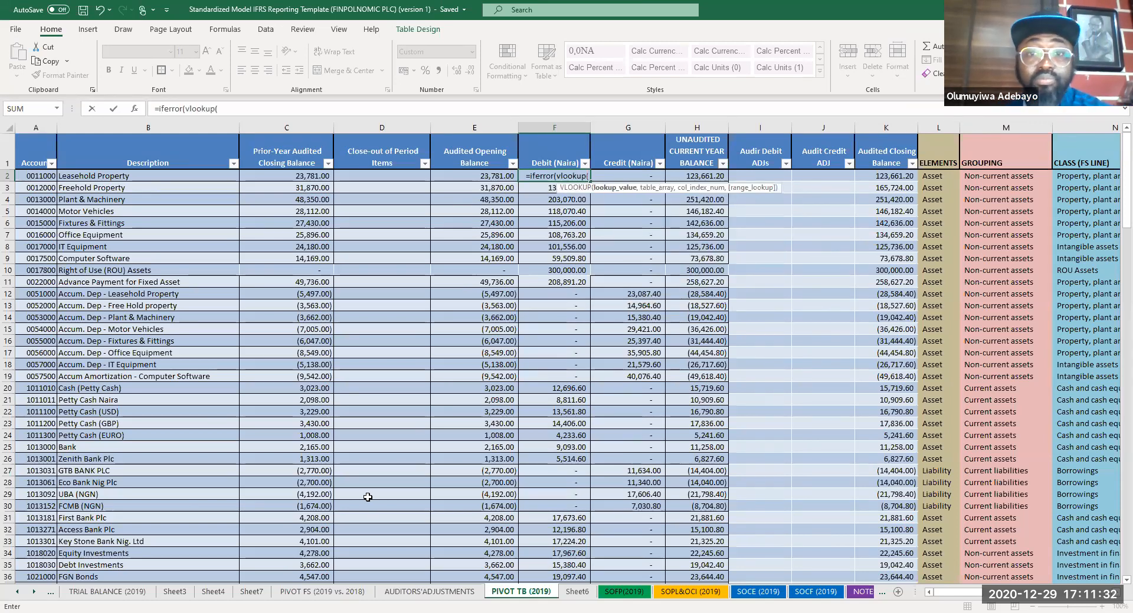
left_click(48, 173)
type(",")
- Complete the F2 lookup with 'TRIAL BALANCE (2019)'!$A$2:$E$157 as the table, column 5, exact match 0, and 0 on error
left_click(107, 591)
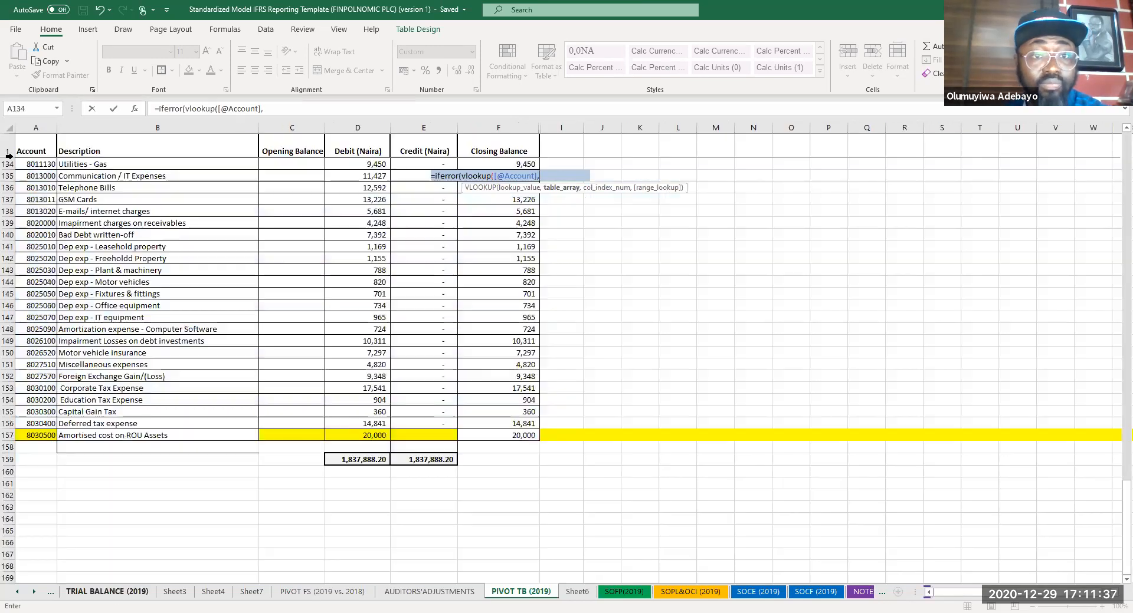
left_click(31, 438)
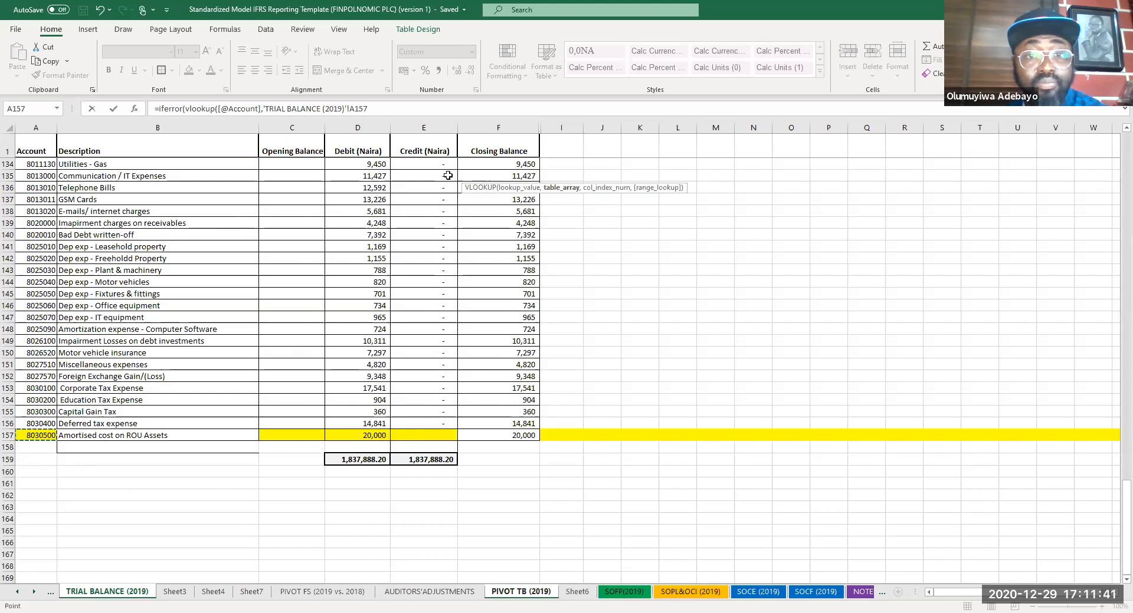
key("shift+Right")
key("shift+Right")
key("shift+Right")
key("shift+Right")
key("ctrl+shift+Up")
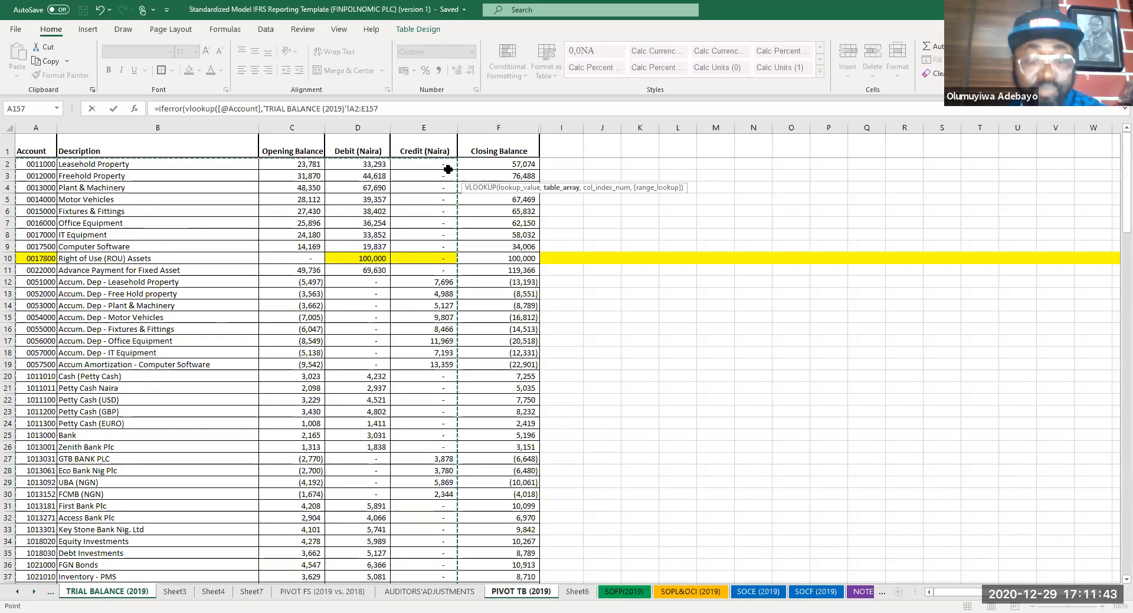
key("F4")
type(",5,0")
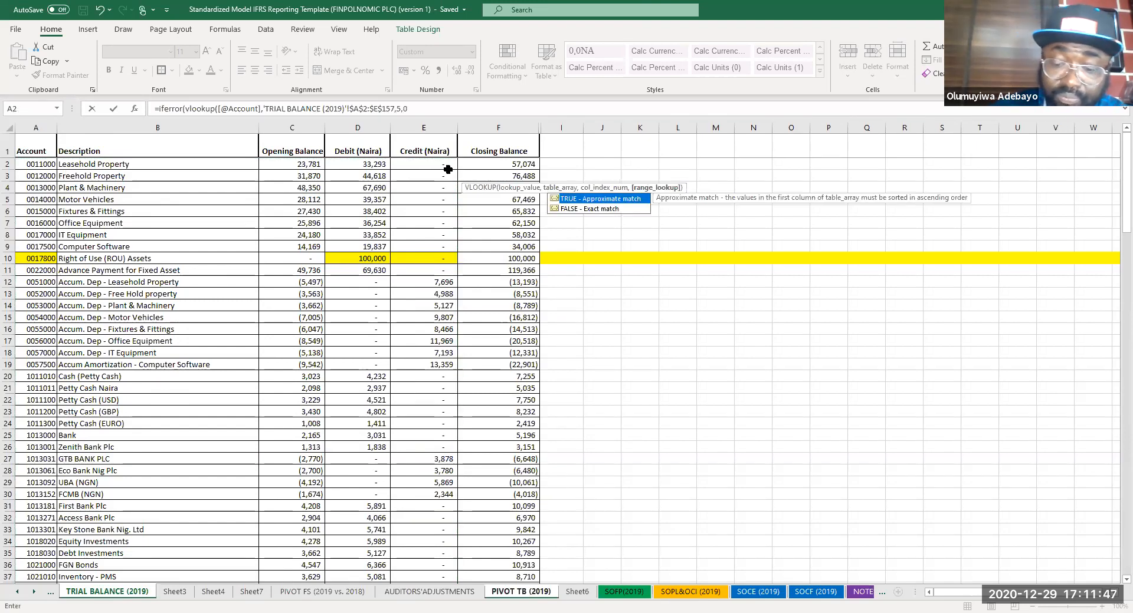
type("),0)")
key("Return")
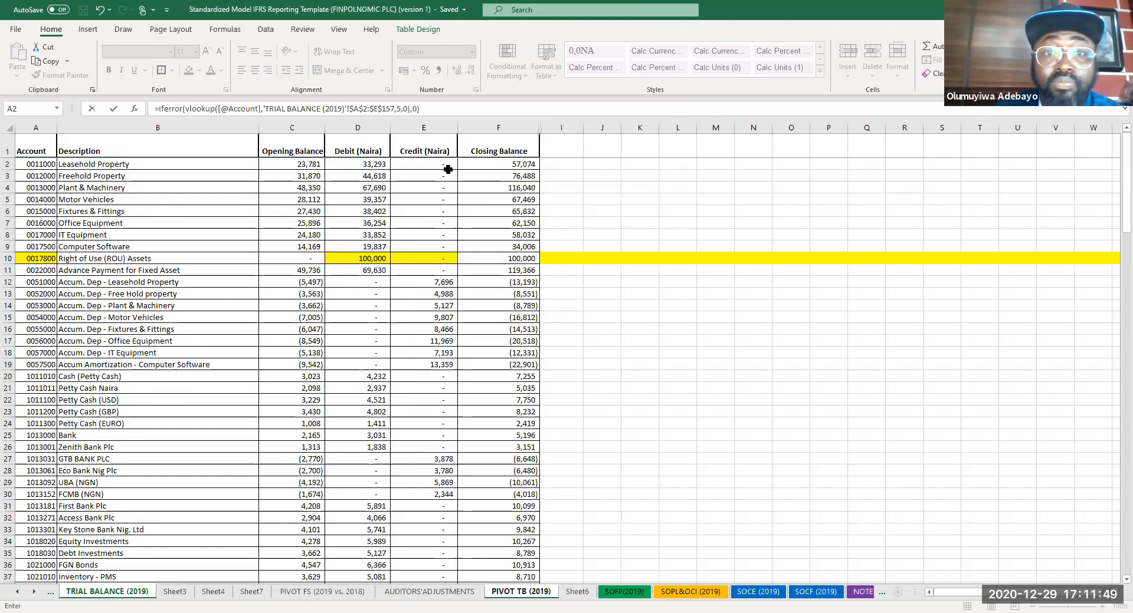
key("Return")
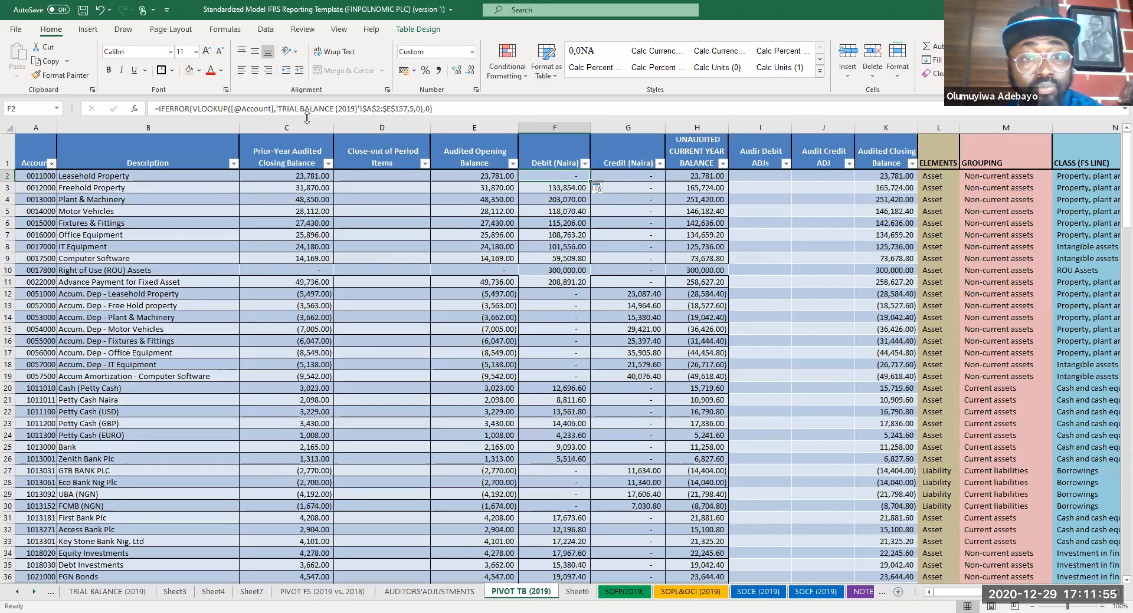
- Change the column index of the F2 debit lookup to 4
left_click(416, 108)
key("BackSpace")
type("4")
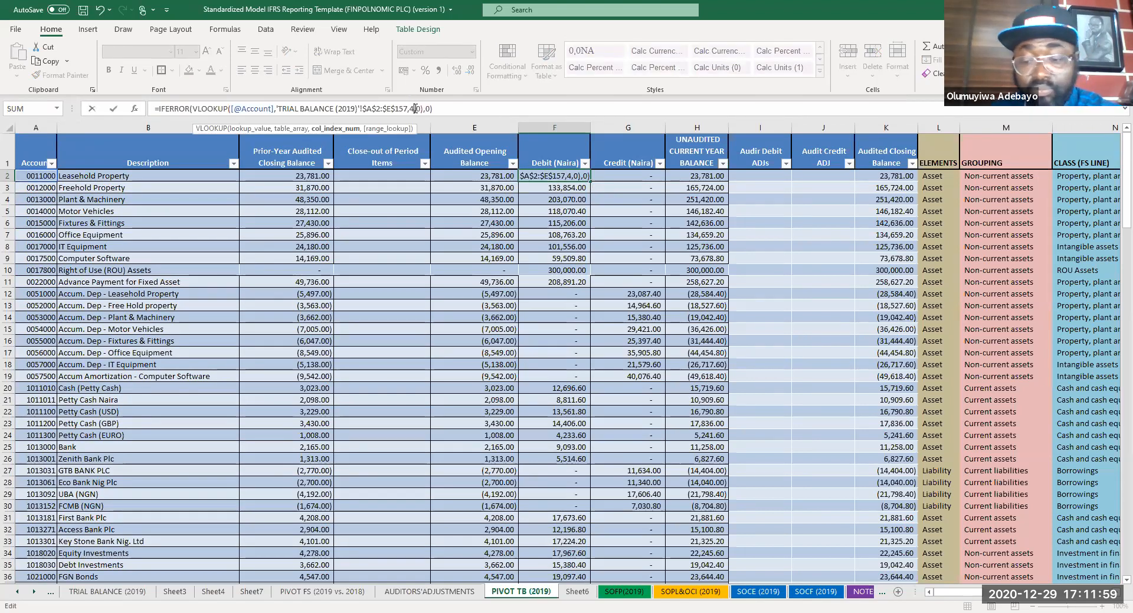
key("Return")
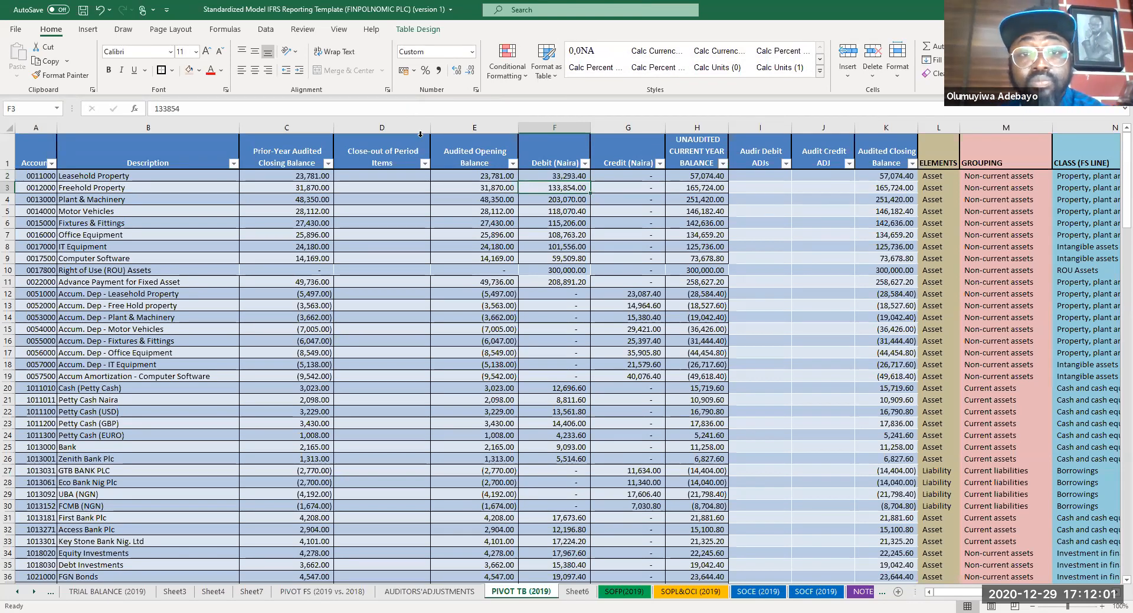
key("Up")
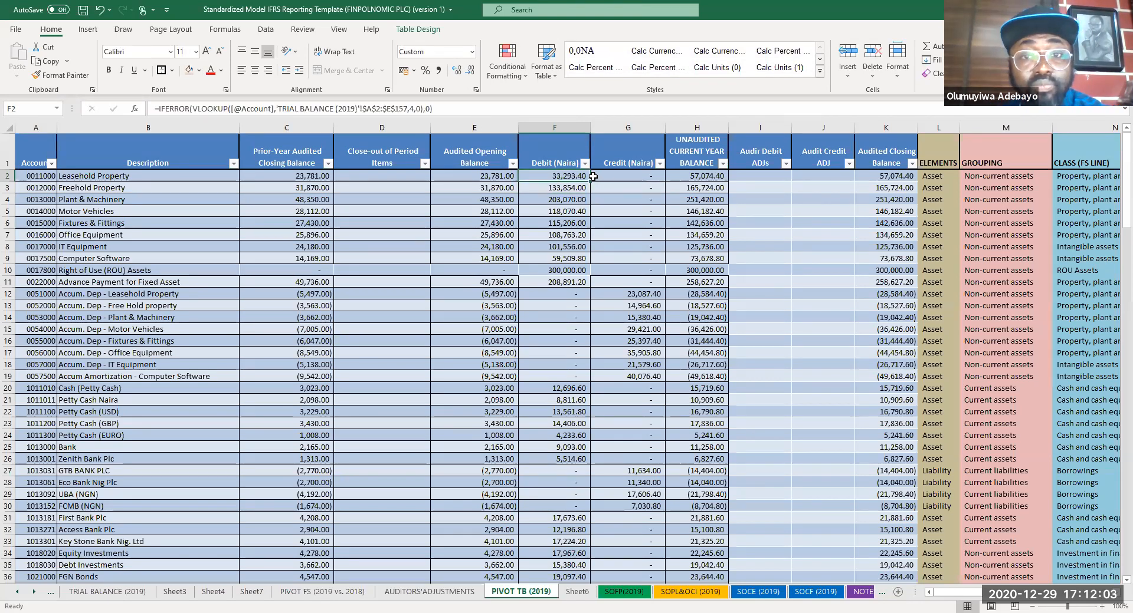
left_click(458, 107)
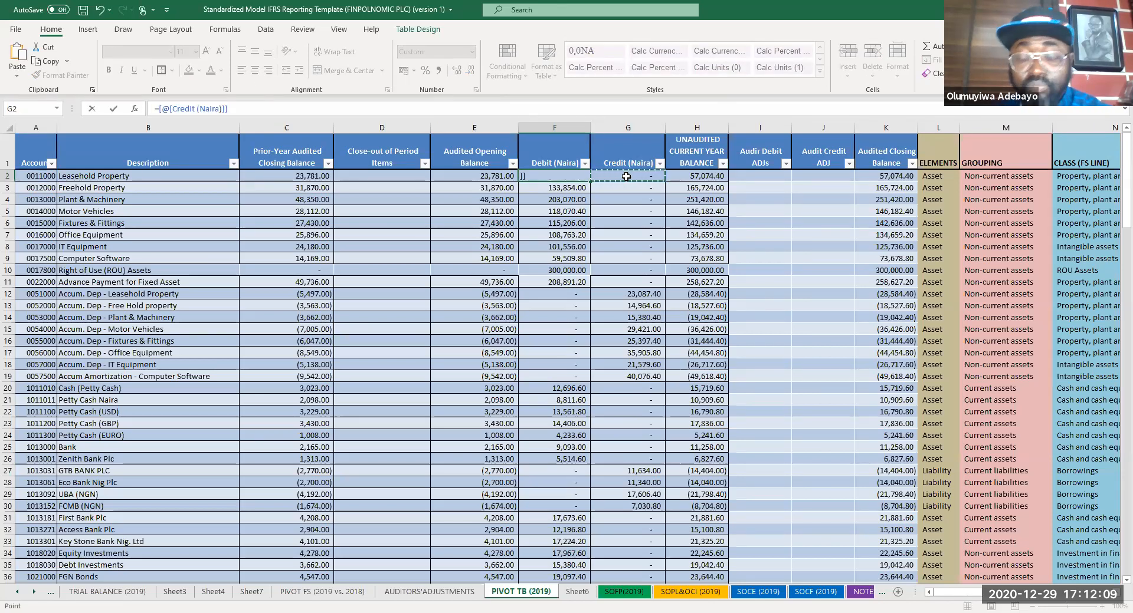
key("Return")
key("alt")
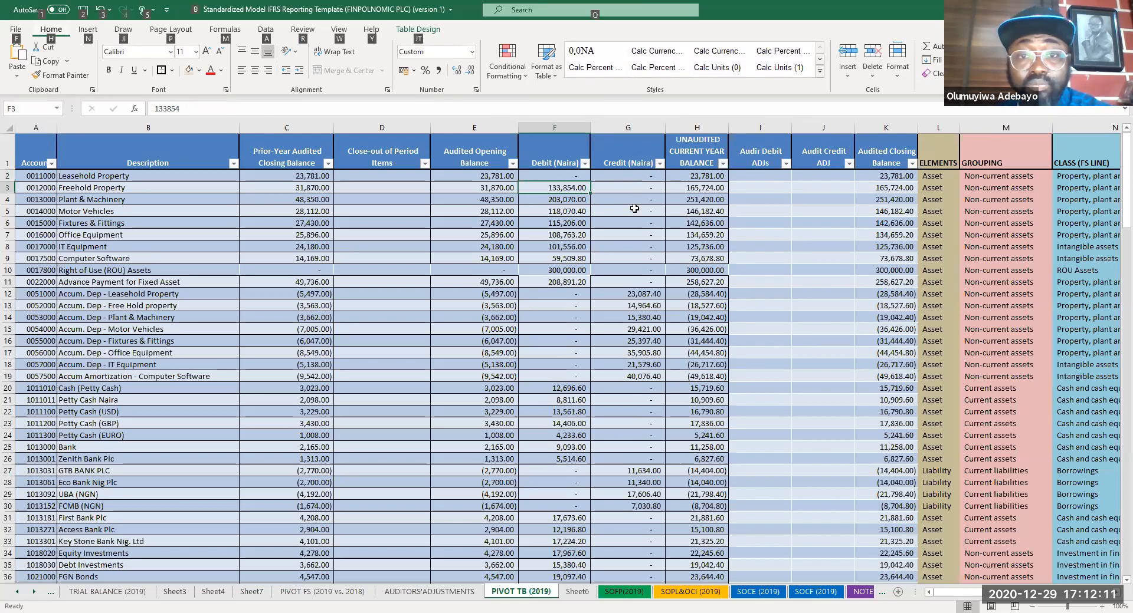
key("3")
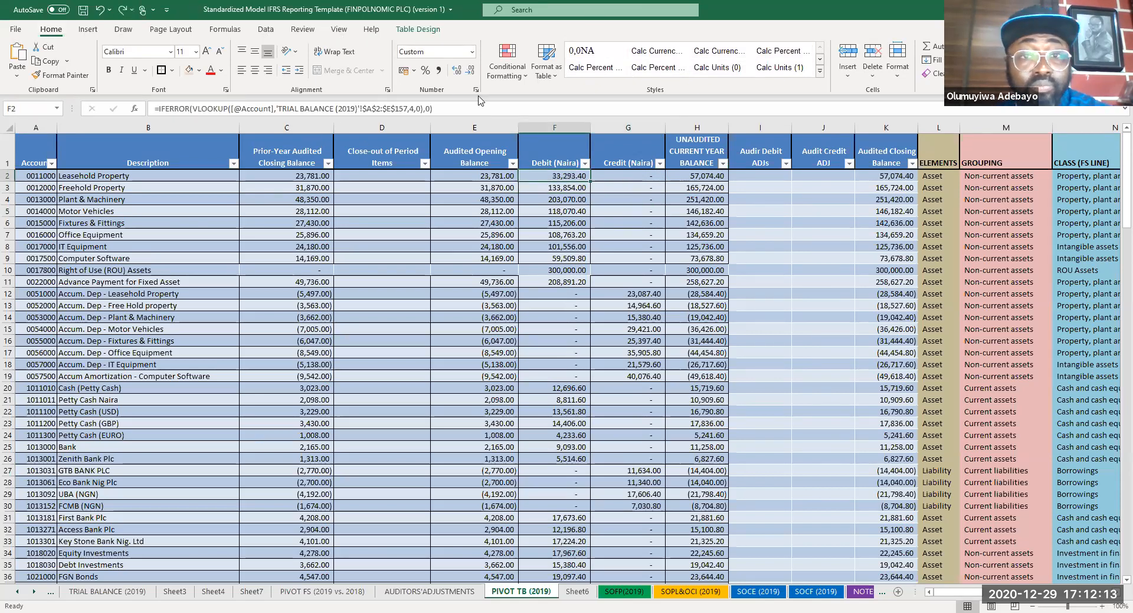
- Copy the F2 lookup formula into the Leasehold Property credit cell G2 and set its column index to 5
left_click(449, 110)
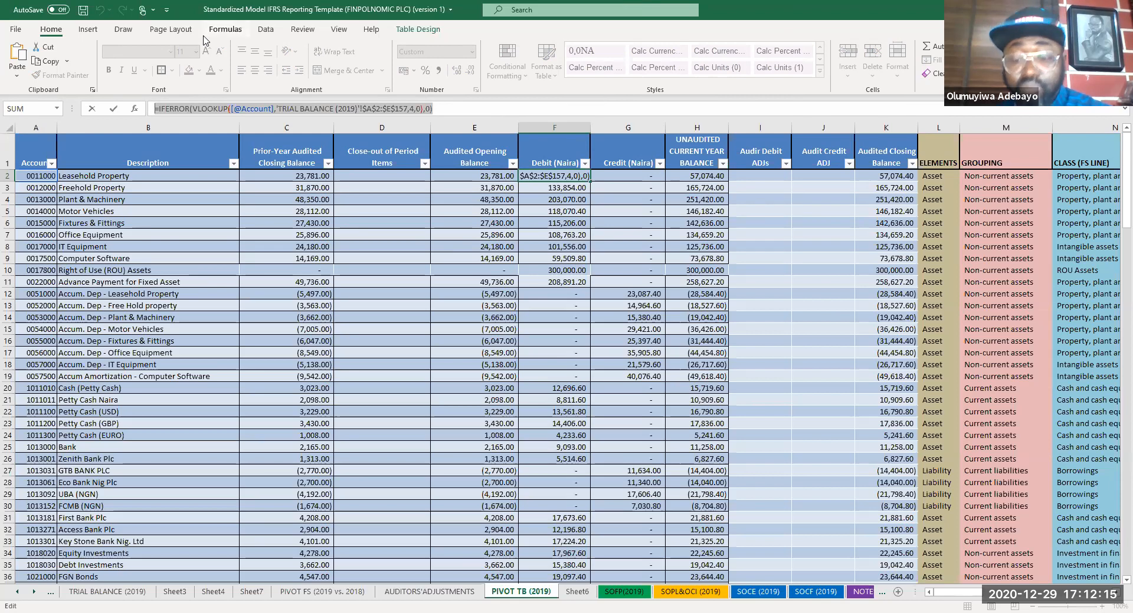
left_click(621, 175)
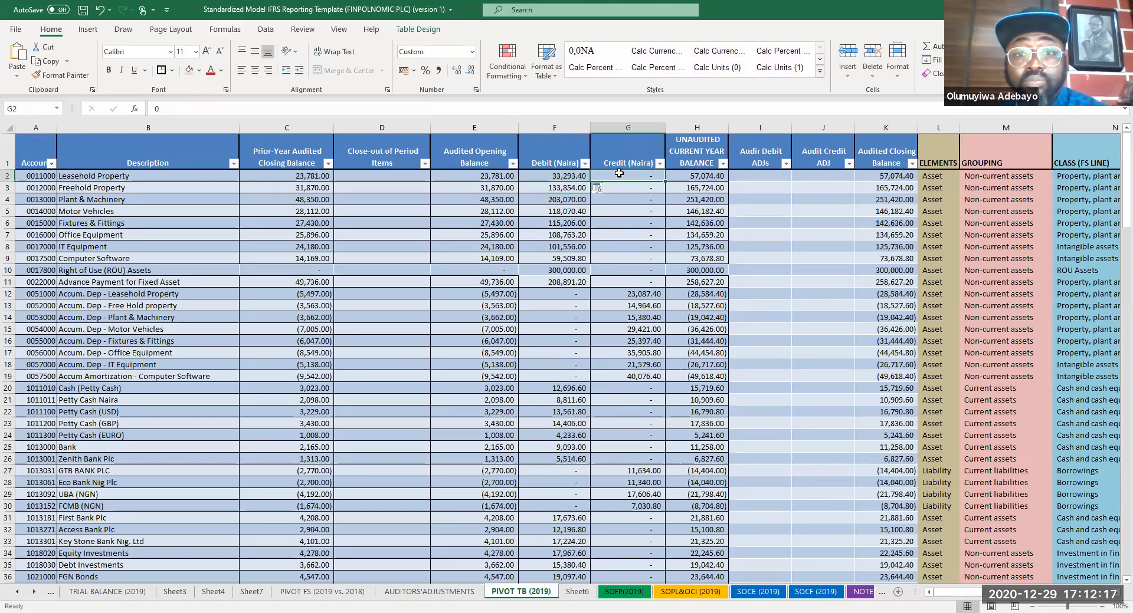
left_click(446, 105)
key("ctrl+v")
key("ctrl+Return")
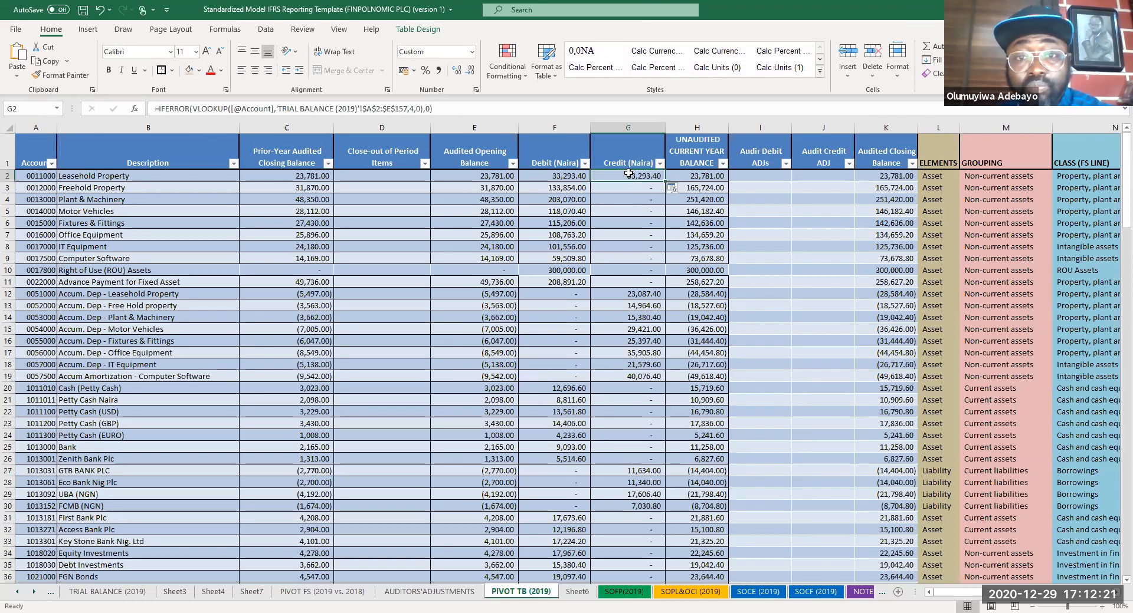
left_click(414, 108)
key("BackSpace")
type("5")
key("Return")
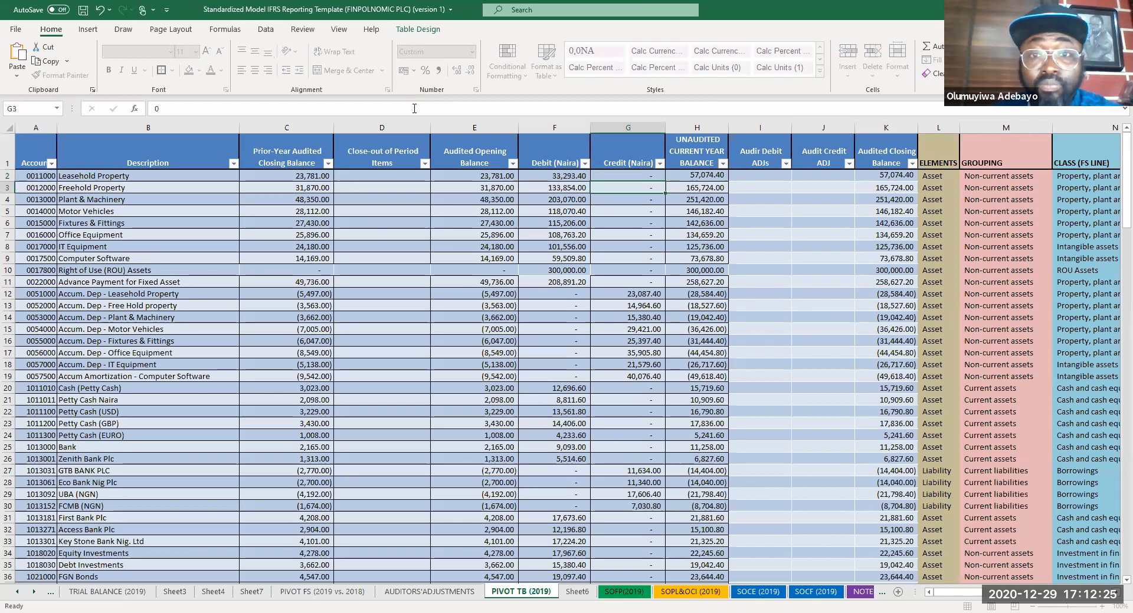
- Fill the debit and credit lookup formulas in F2:G2 down the whole PIVOT TB (2019) table
left_click_drag(568, 177, 625, 176)
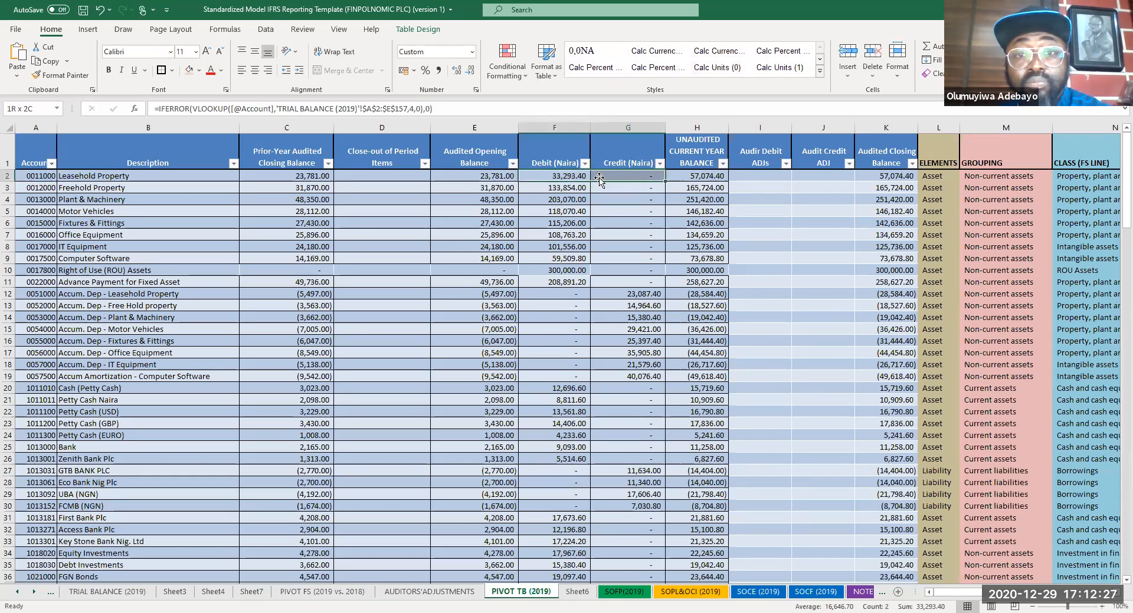
double_click(665, 181)
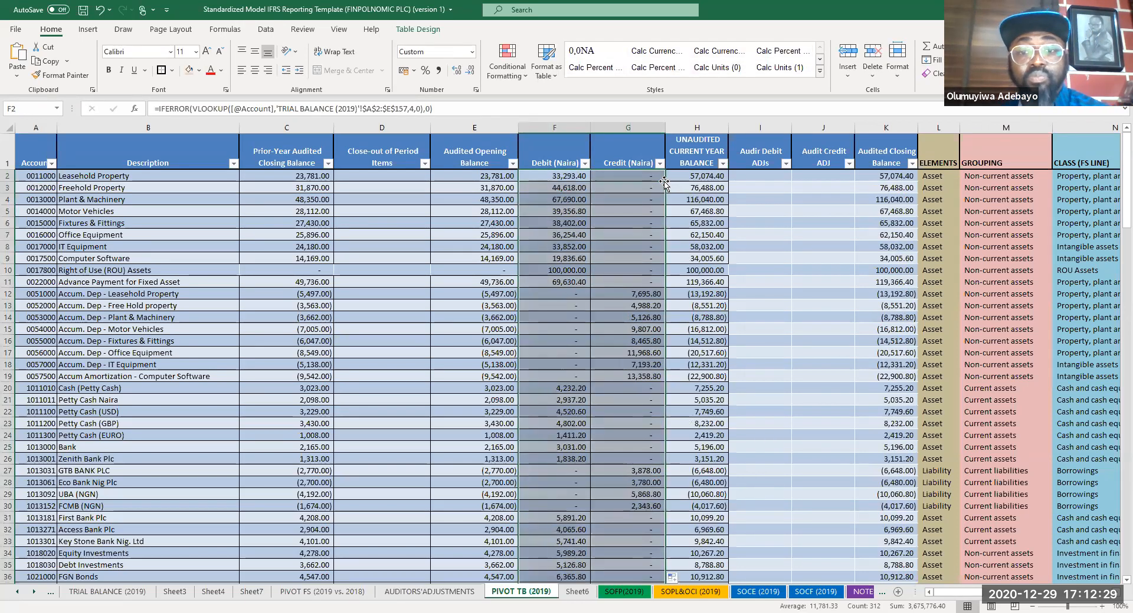
left_click(695, 127)
left_click(626, 385)
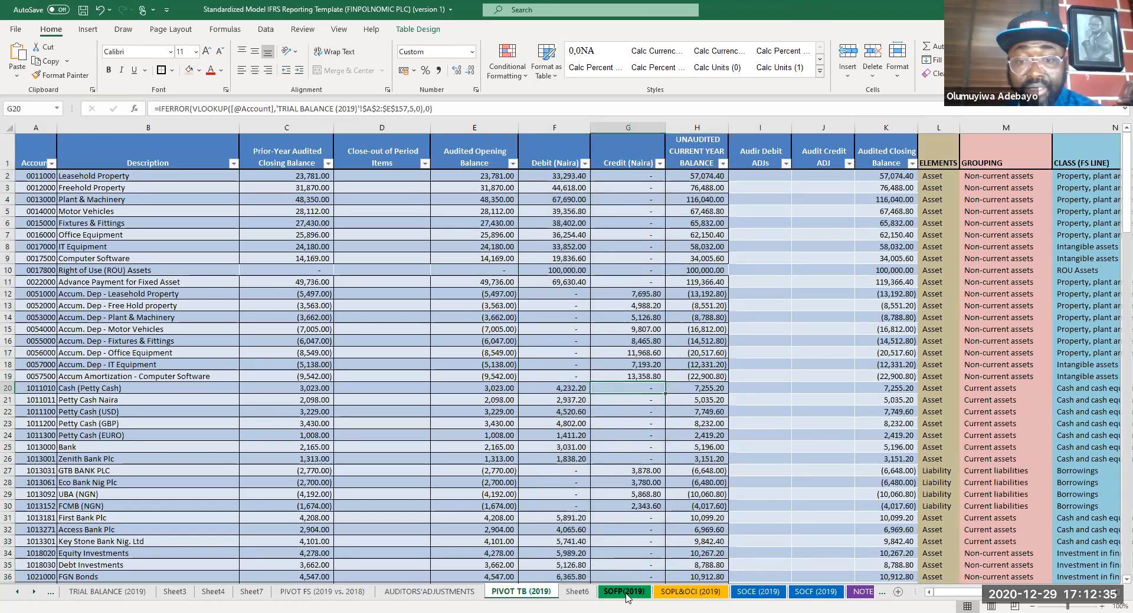
- Look at SOFP(2019), then open note 9.1 on NOTES TO FS (2019) and refresh all the workbook's data
left_click(626, 593)
left_click(863, 592)
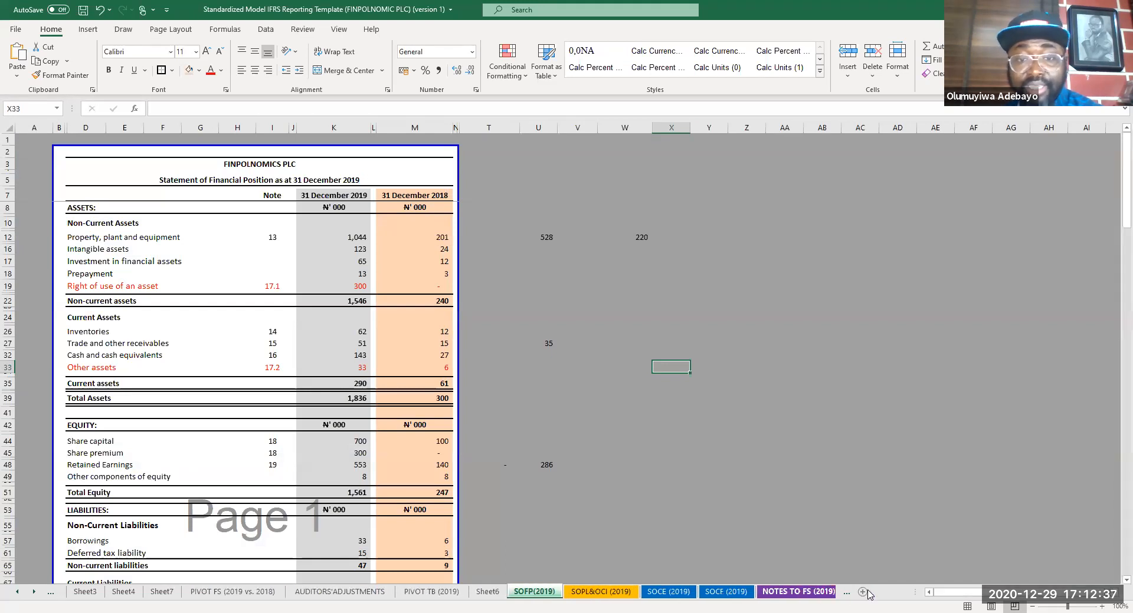
scroll(486, 407, "up", 2)
scroll(486, 408, "down", 3)
left_click(487, 401)
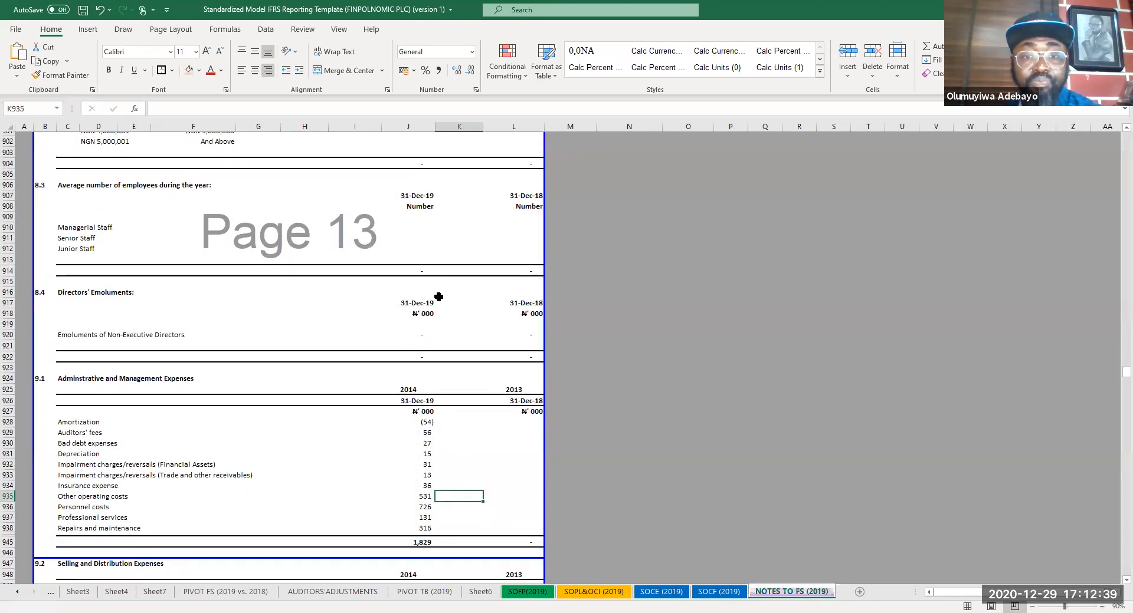
left_click(257, 31)
left_click(229, 80)
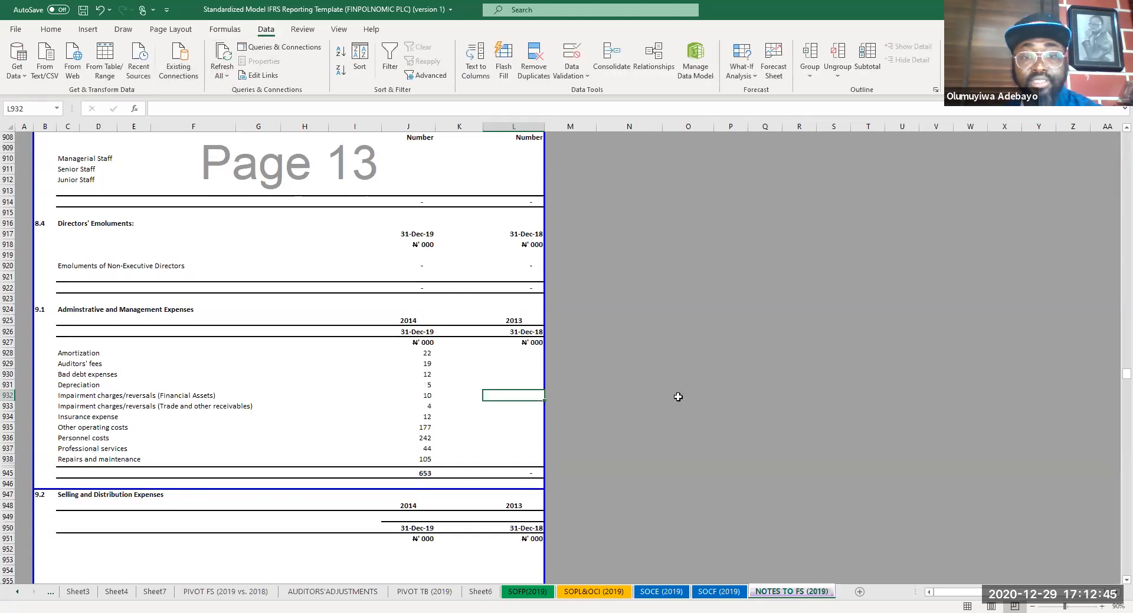
- Review the refreshed notes from 9.1 back up to note 5 Revenue, and save the workbook
left_click(678, 396)
scroll(691, 379, "up", 8)
scroll(692, 375, "up", 20)
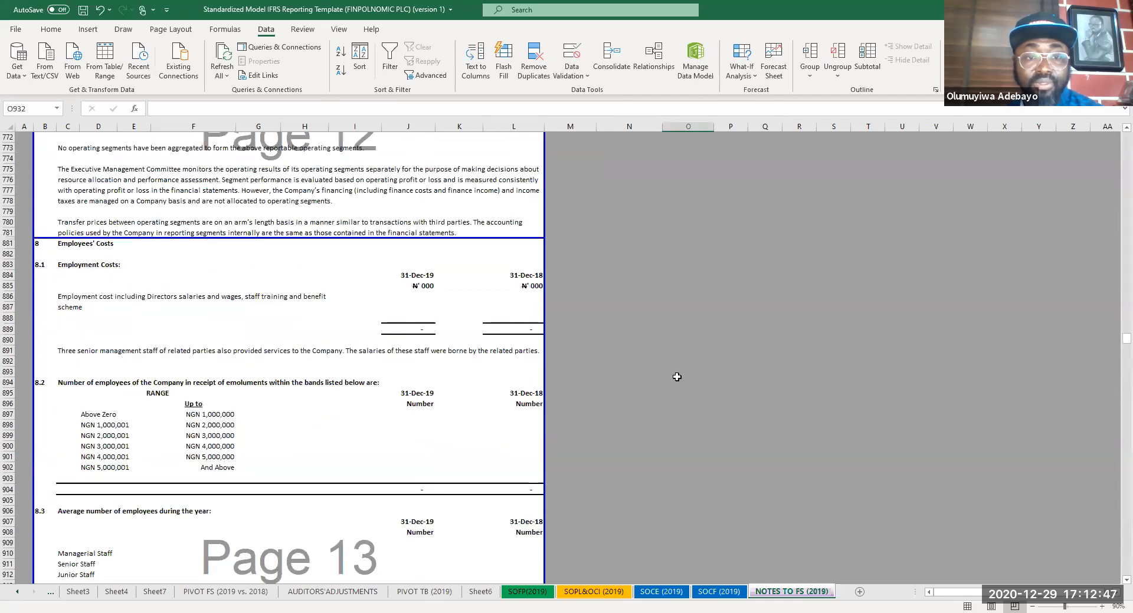
scroll(677, 377, "up", 6)
scroll(677, 377, "up", 3)
left_click(677, 377)
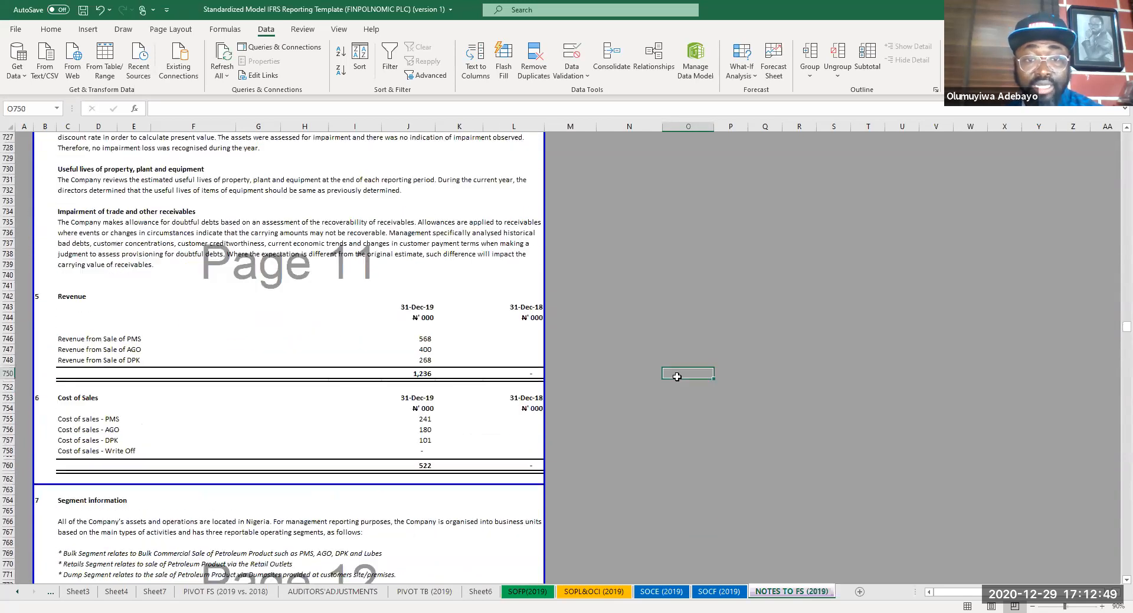
key("ctrl+s")
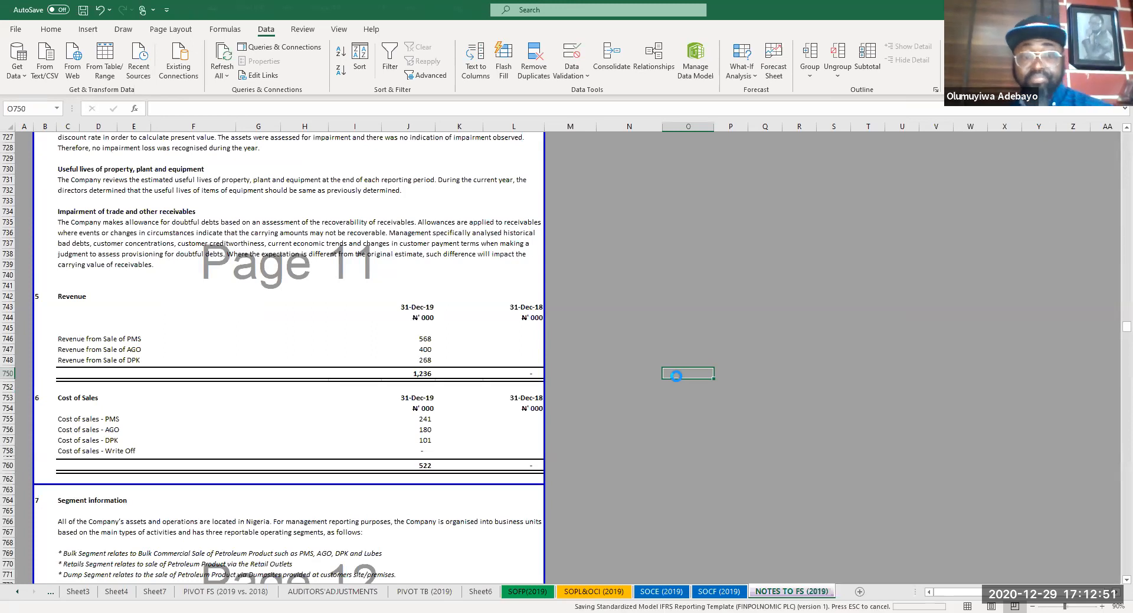
- Copy the 31-Dec-19 Revenue and Cost of Sales formulas of notes 5 and 6 into their 31-Dec-18 columns
left_click_drag(419, 334, 423, 357)
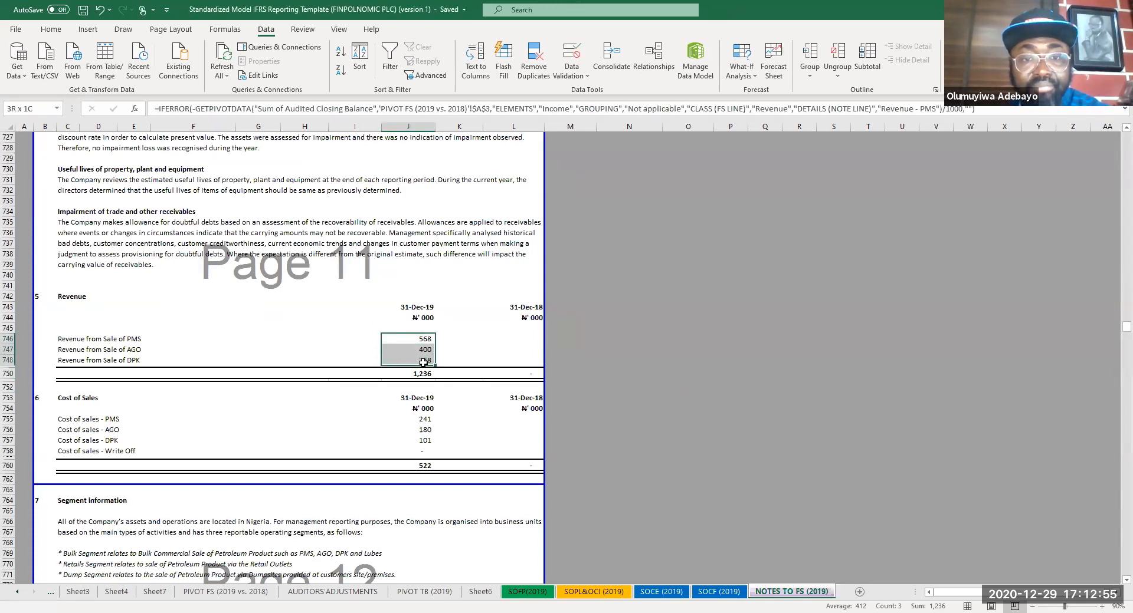
key("ctrl+c")
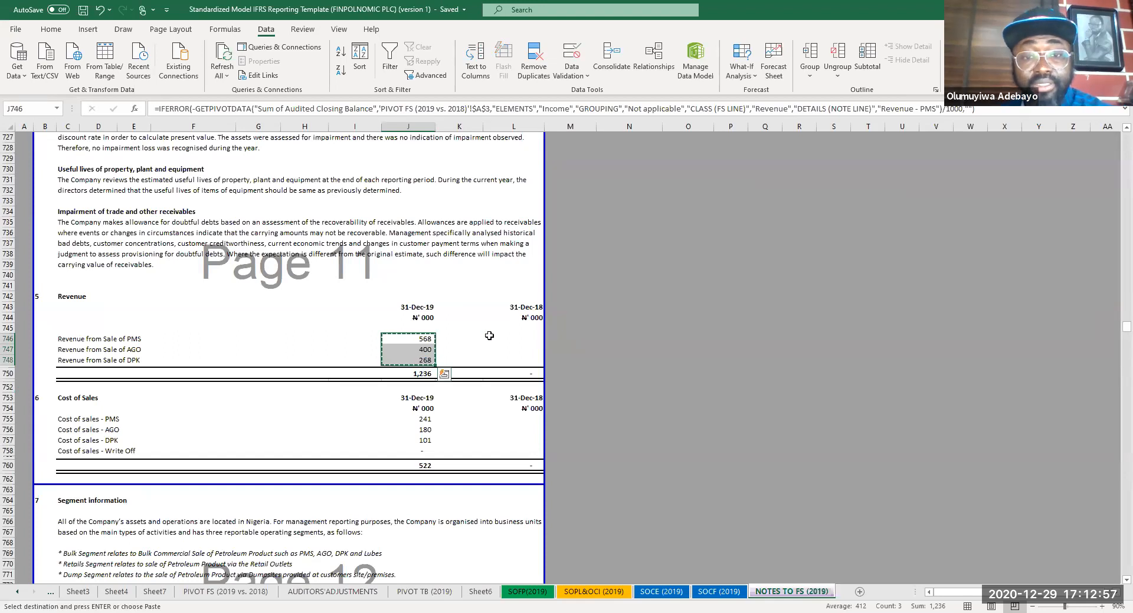
left_click(489, 335)
key("ctrl+v")
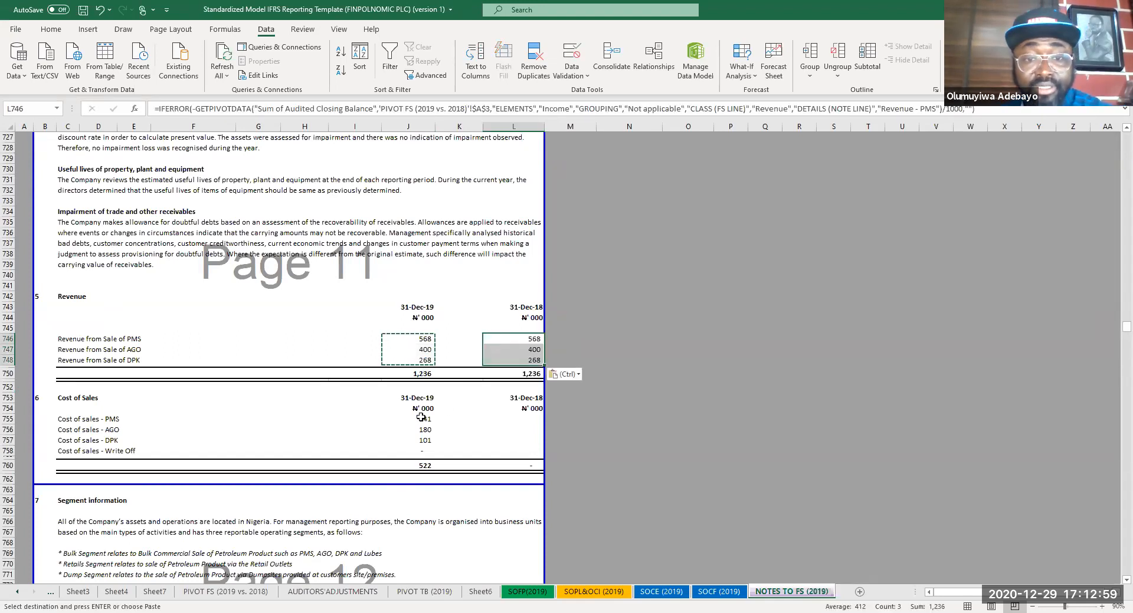
left_click_drag(421, 418, 429, 450)
key("ctrl+c")
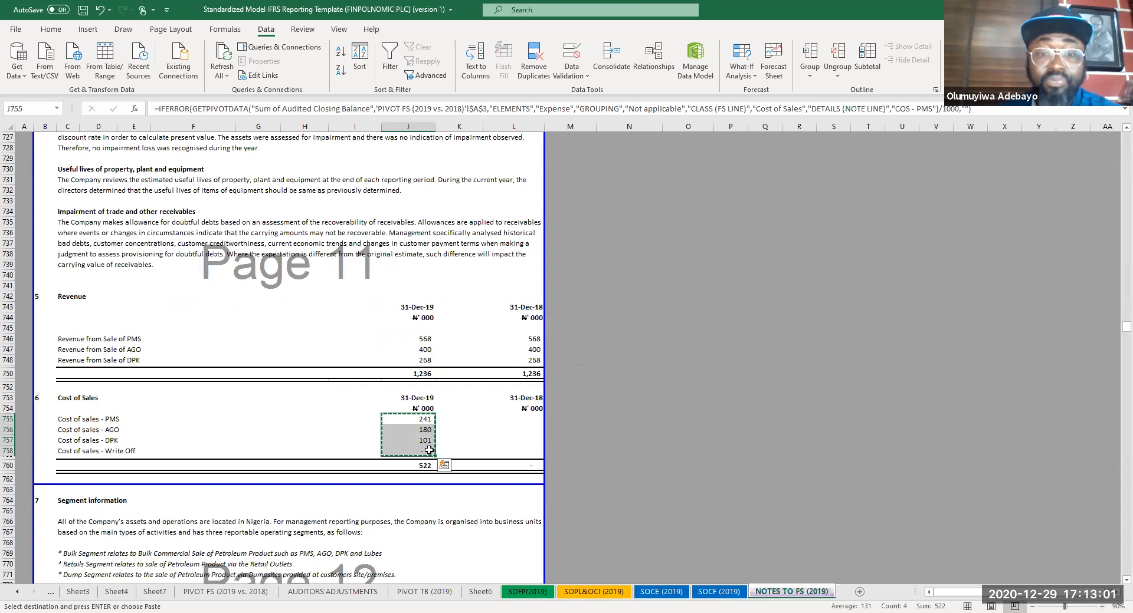
left_click(495, 418)
key("ctrl+v")
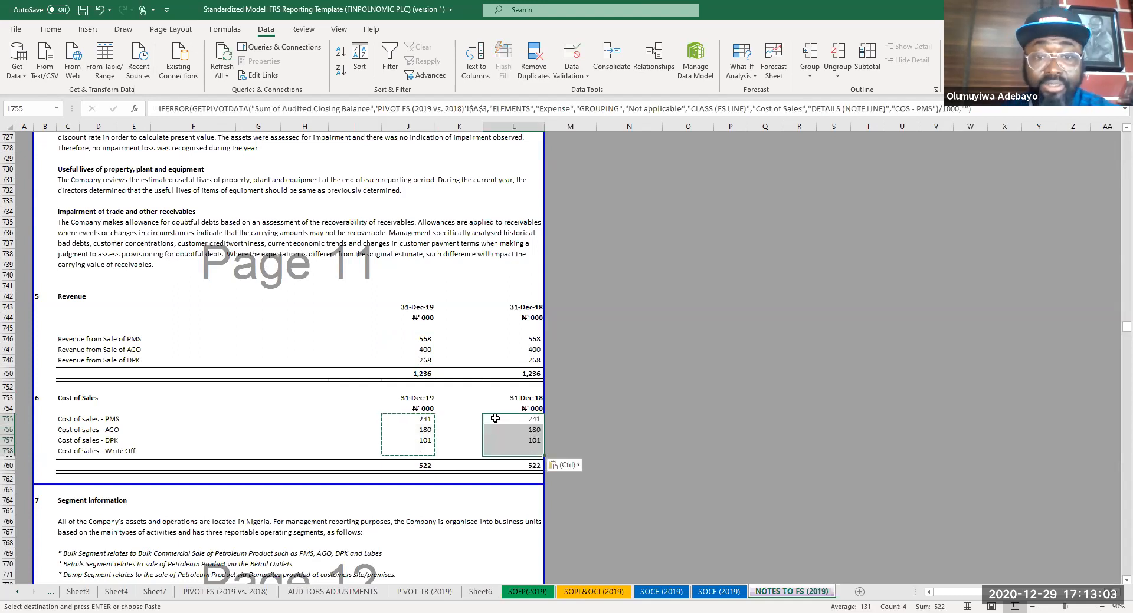
- Copy the 31-Dec-19 expense formulas of note 9.1, Amortization through Repairs and maintenance, into the 31-Dec-18 column
scroll(493, 495, "down", 6)
scroll(493, 494, "down", 20)
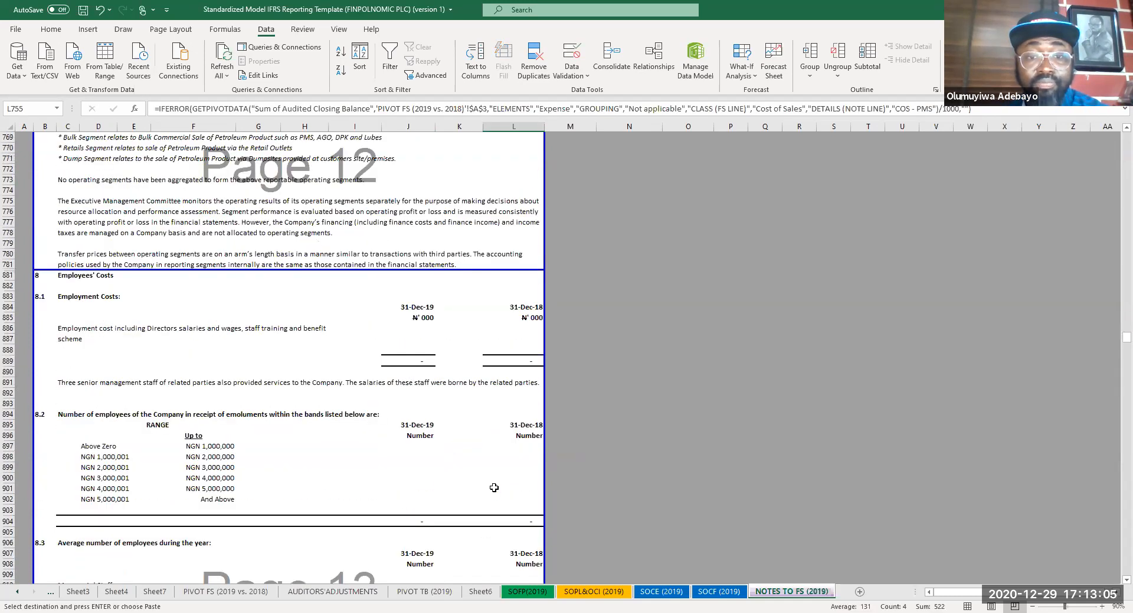
left_click_drag(423, 353, 412, 459)
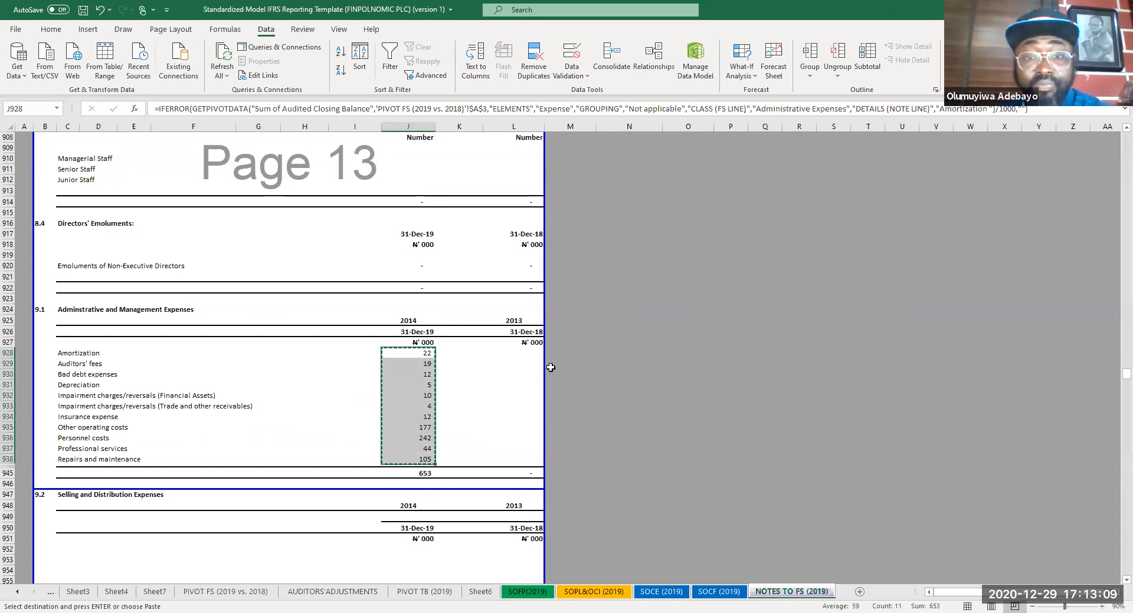
left_click(517, 352)
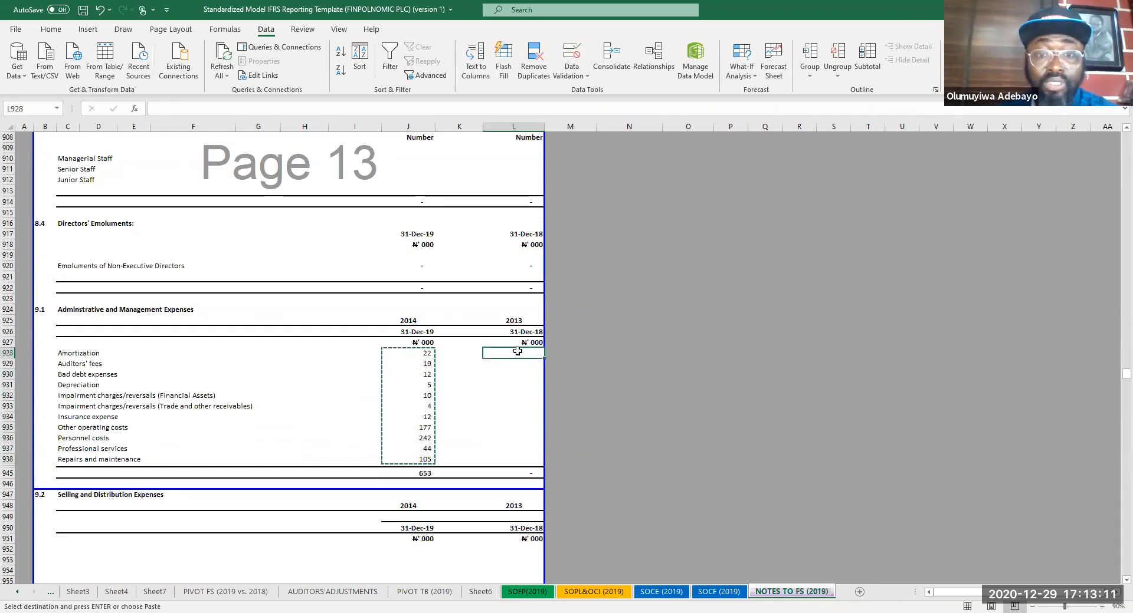
key("ctrl+v")
left_click(413, 351)
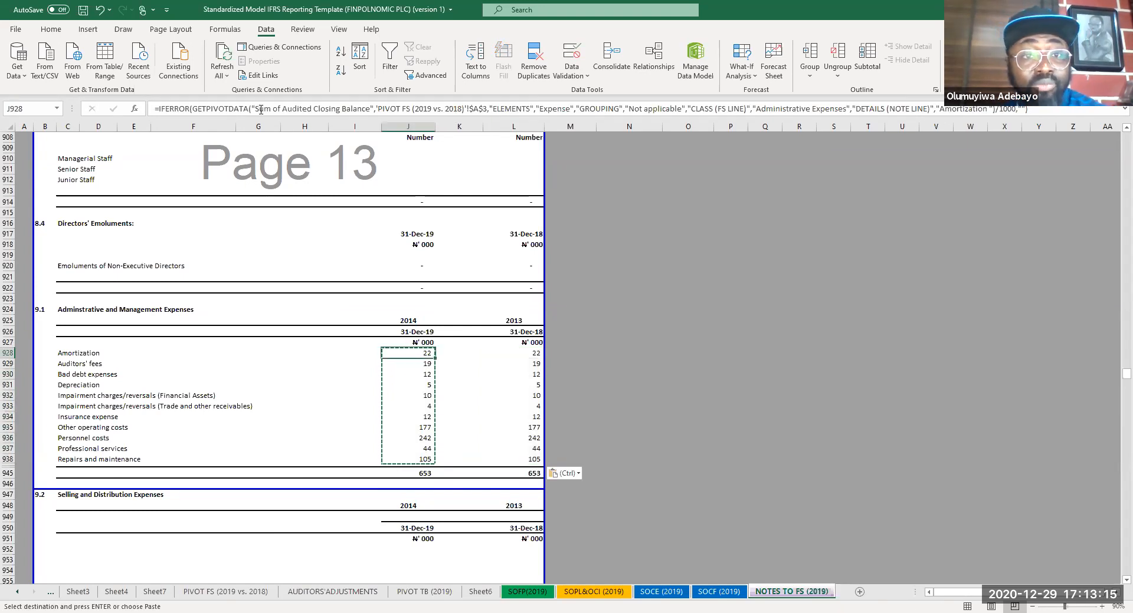
- Select the pasted 31-Dec-18 amounts of notes 5, 6 and 9.1 together as one multiple selection
left_click(512, 361)
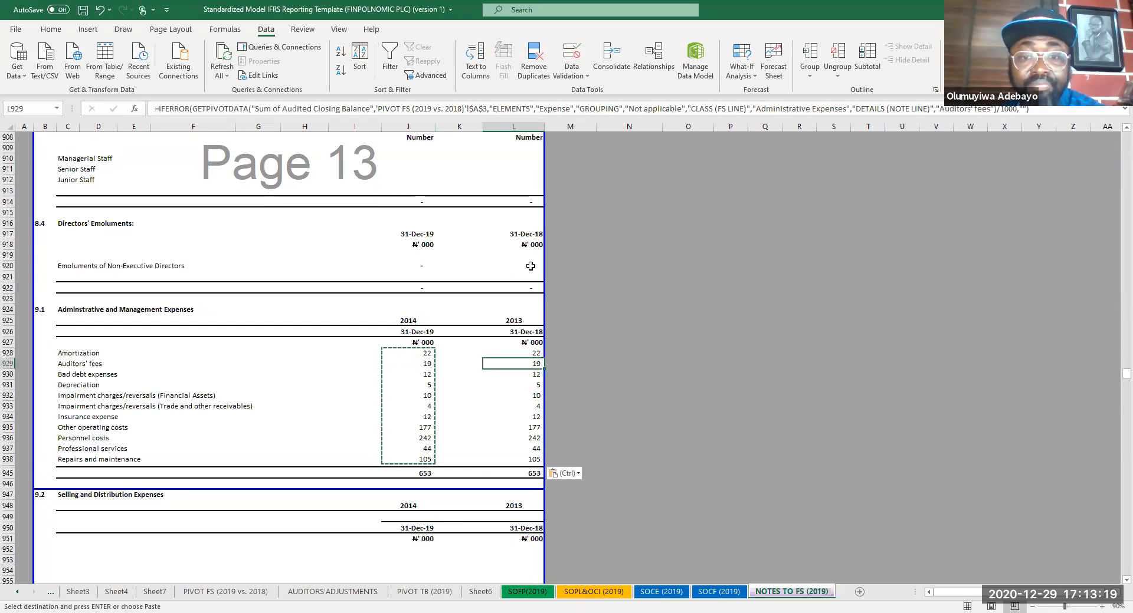
key("ctrl+Down")
key("ctrl+shift+Up")
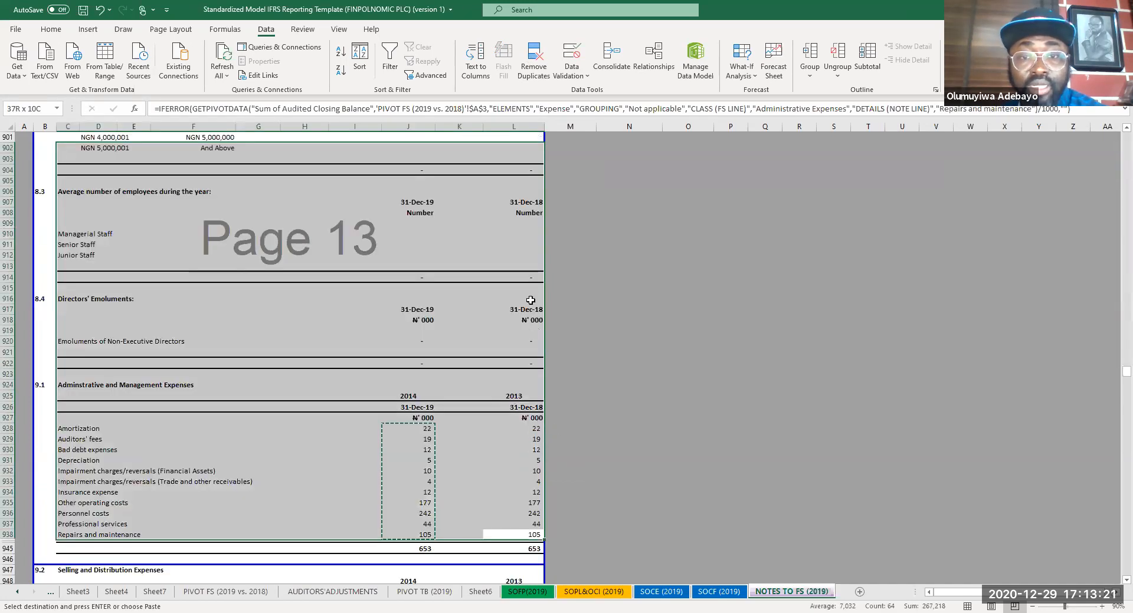
key("ctrl+shift+Up")
left_click_drag(531, 299, 533, 331)
left_click_drag(531, 388, 533, 434)
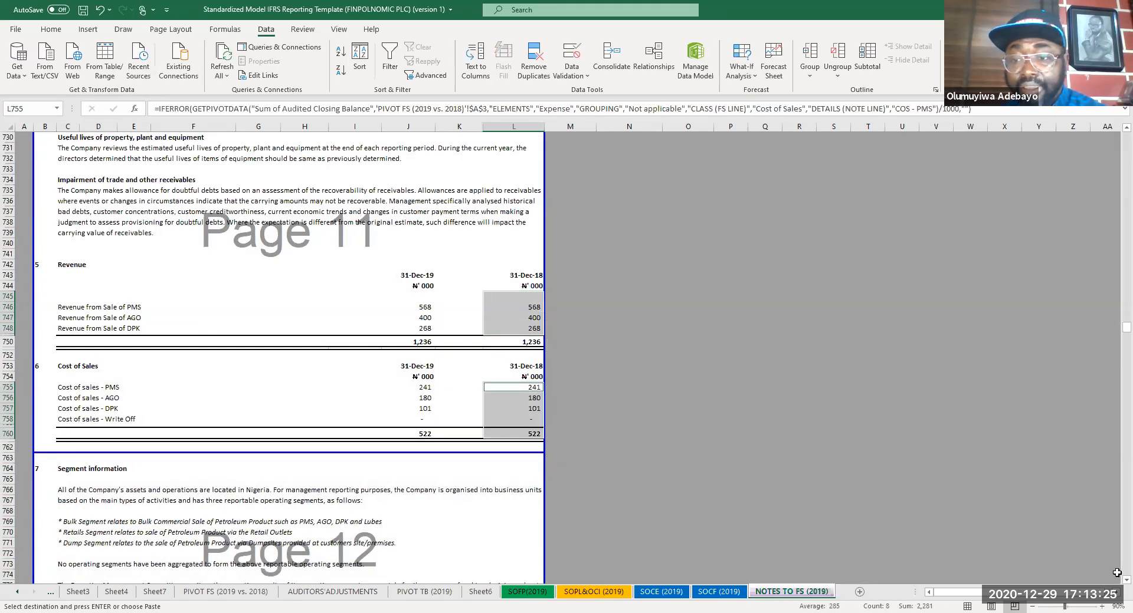
scroll(1114, 580, "down", 7)
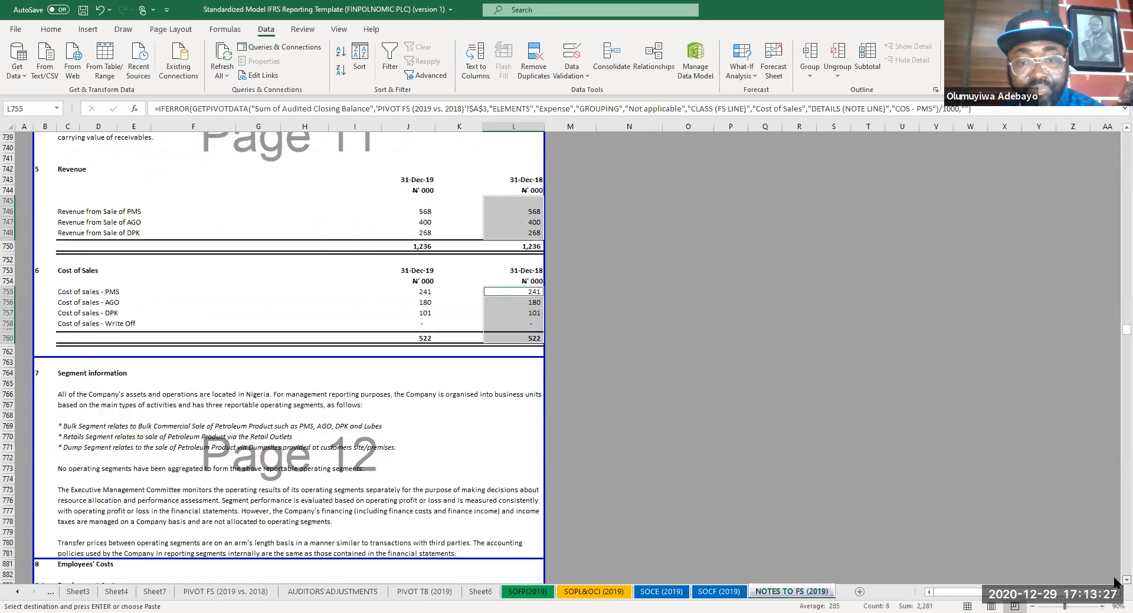
scroll(1114, 579, "down", 12)
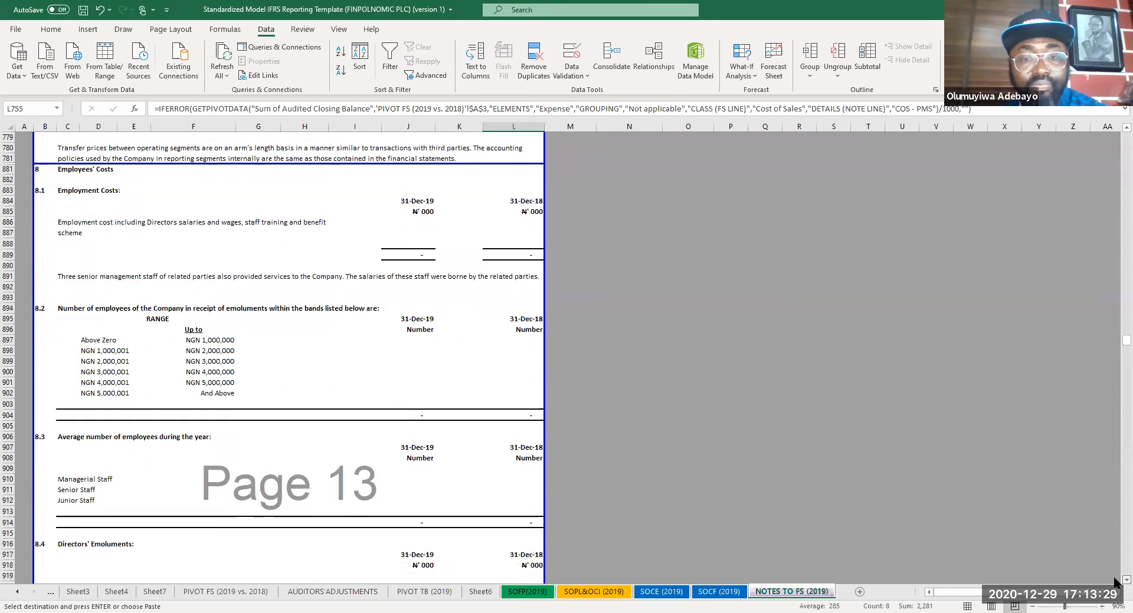
scroll(1114, 580, "down", 7)
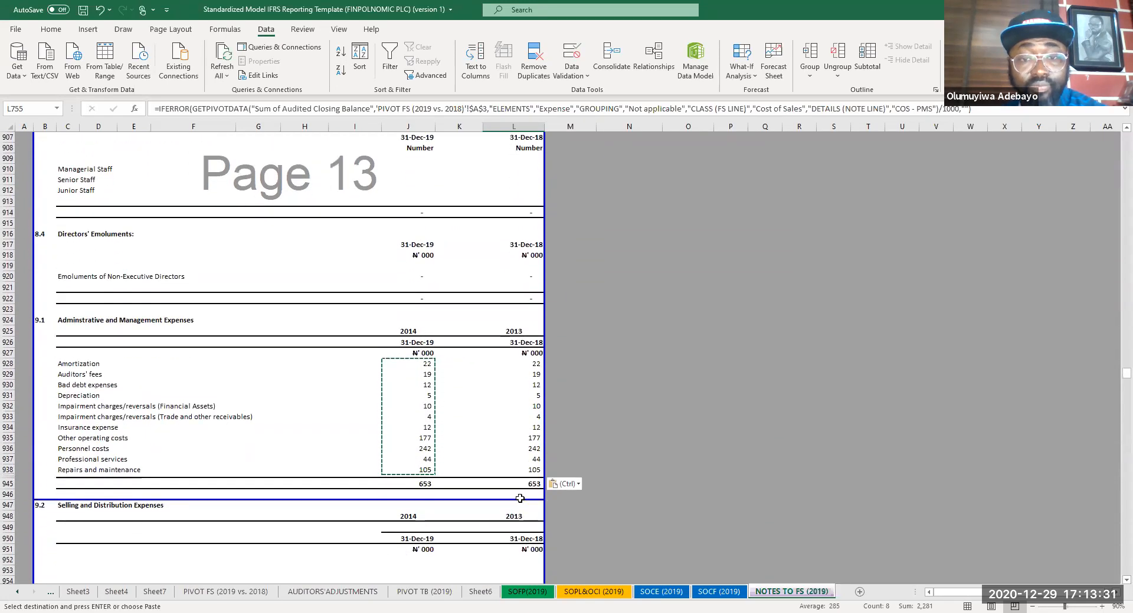
left_click(537, 364)
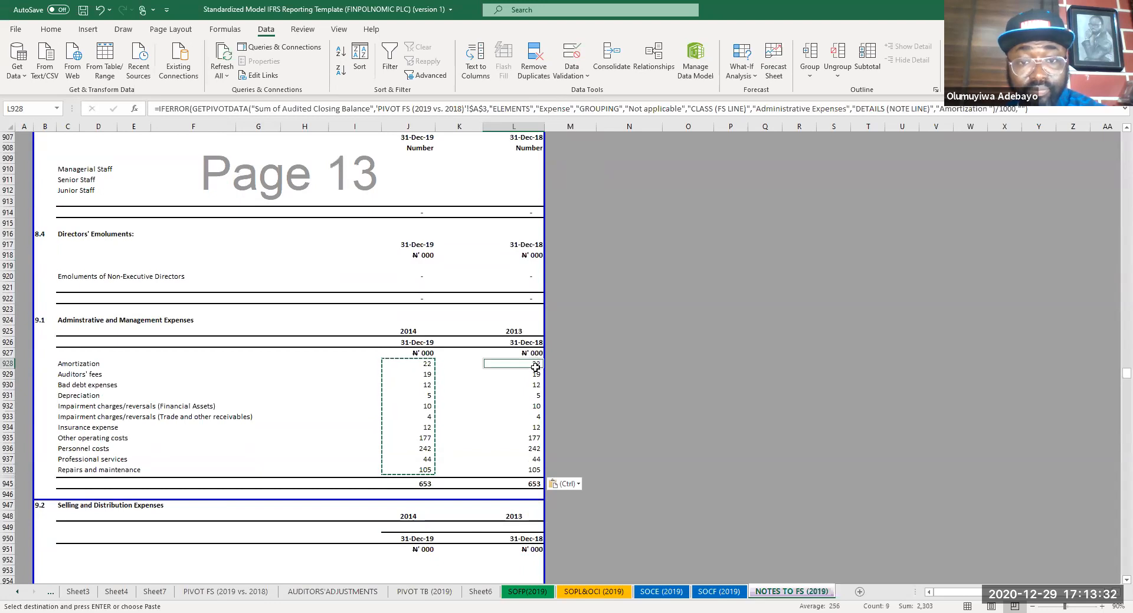
left_click(539, 467, "shift")
- Set up a replacement of "Audited Closing Balance" with "Prior-Year Audited Closing Balance", taking both names from the PIVOT FS (2019 vs. 2018) column headers
key("ctrl+h")
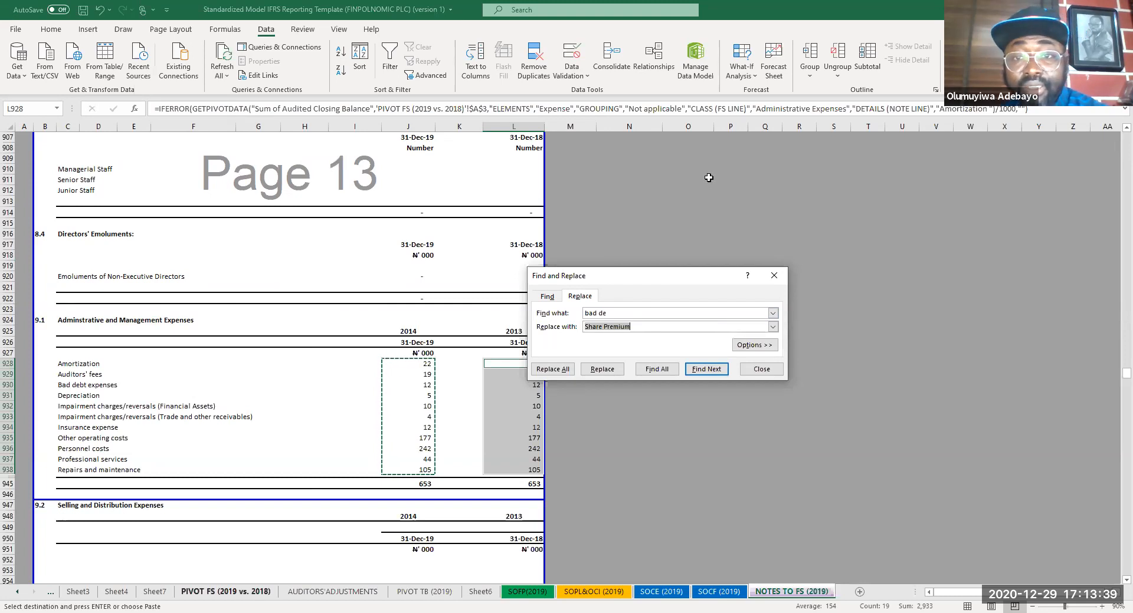
left_click(226, 591)
left_click_drag(292, 111, 189, 112)
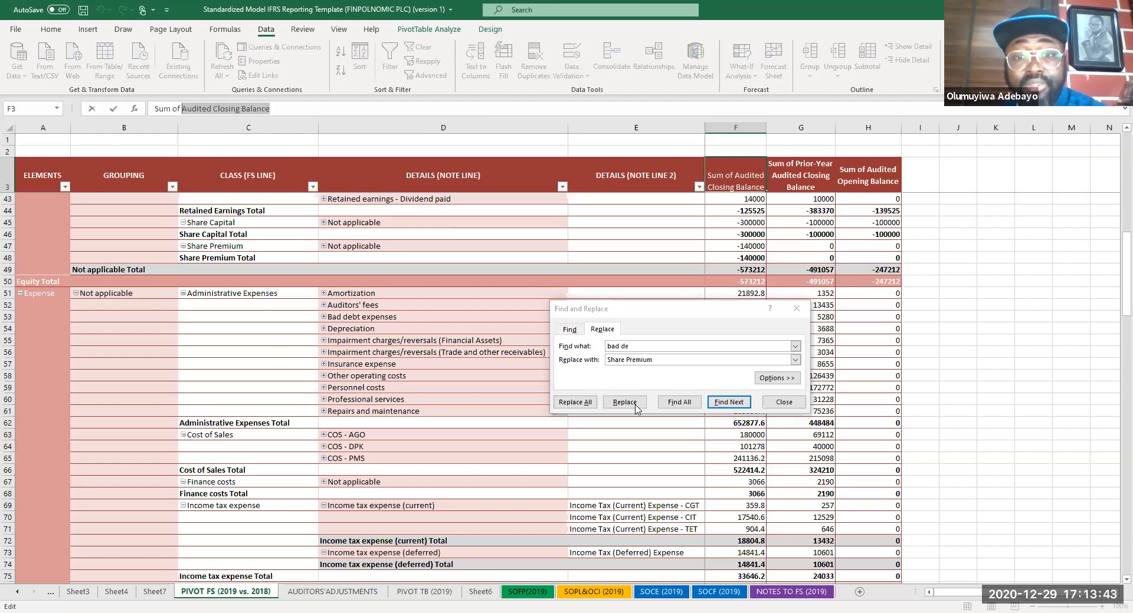
double_click(631, 348)
key("ctrl+v")
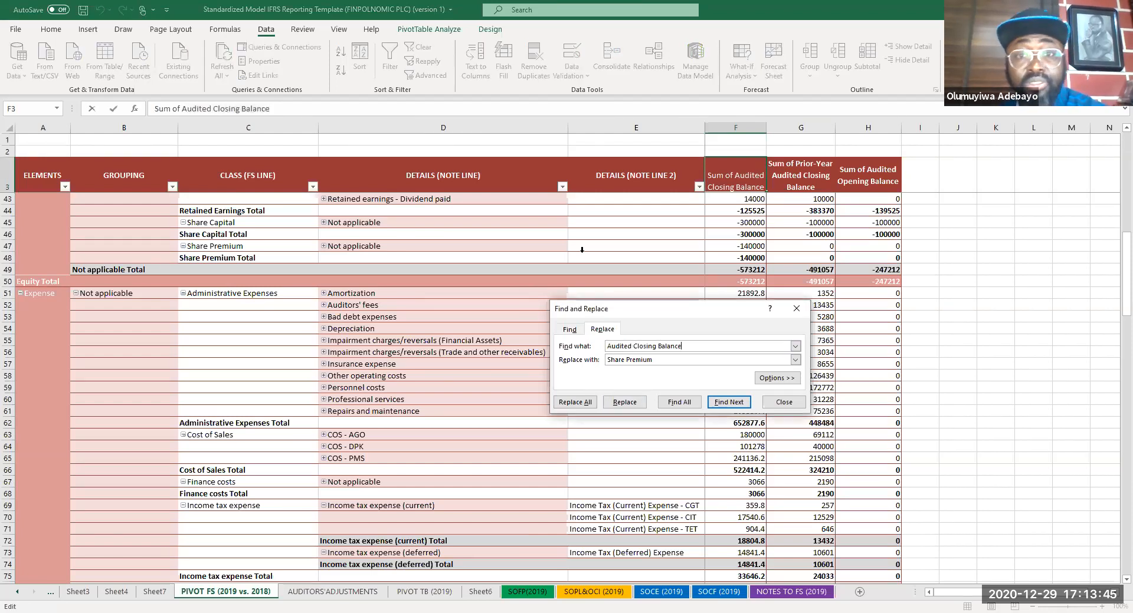
left_click(792, 176)
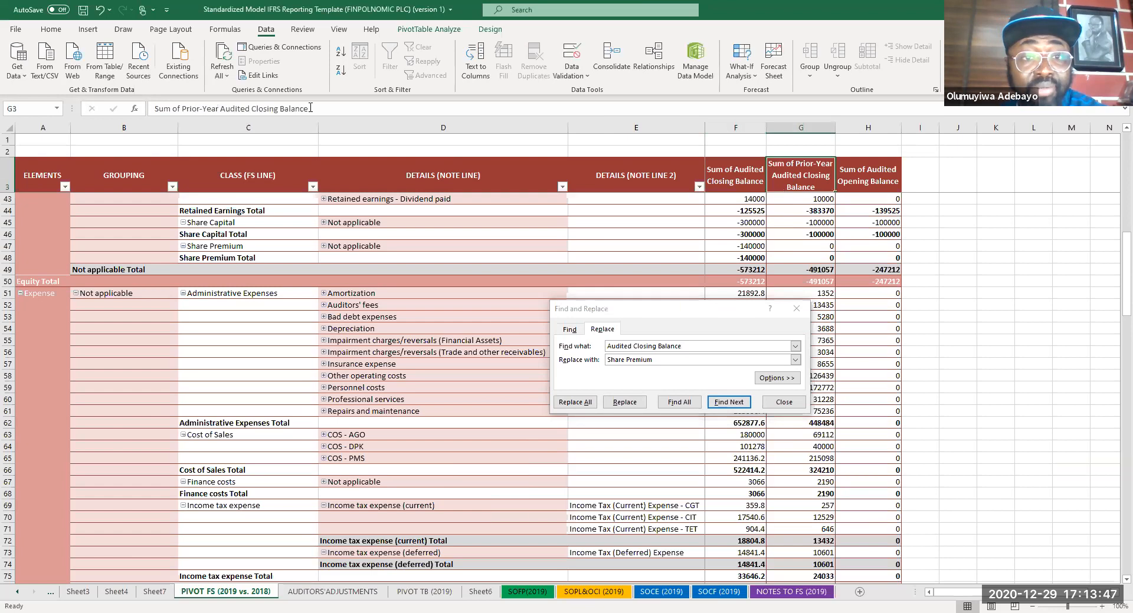
left_click_drag(307, 108, 183, 109)
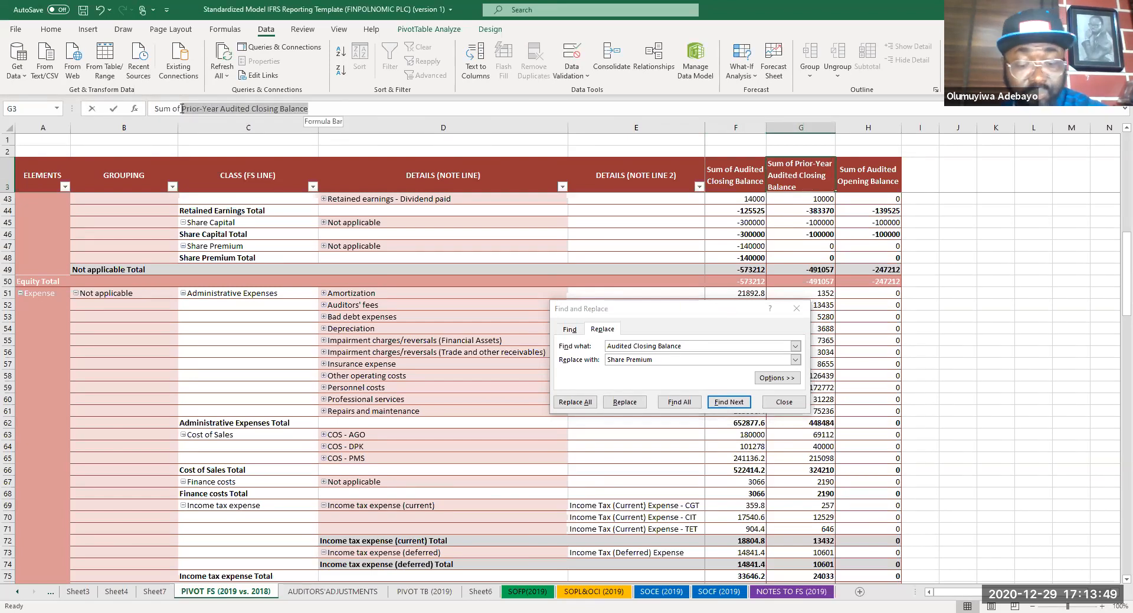
left_click(661, 357)
key("ctrl+v")
- Try to replace all matches on PIVOT FS (2019 vs. 2018), close the replacement, and undo the last paste in note 9.1
left_click(572, 403)
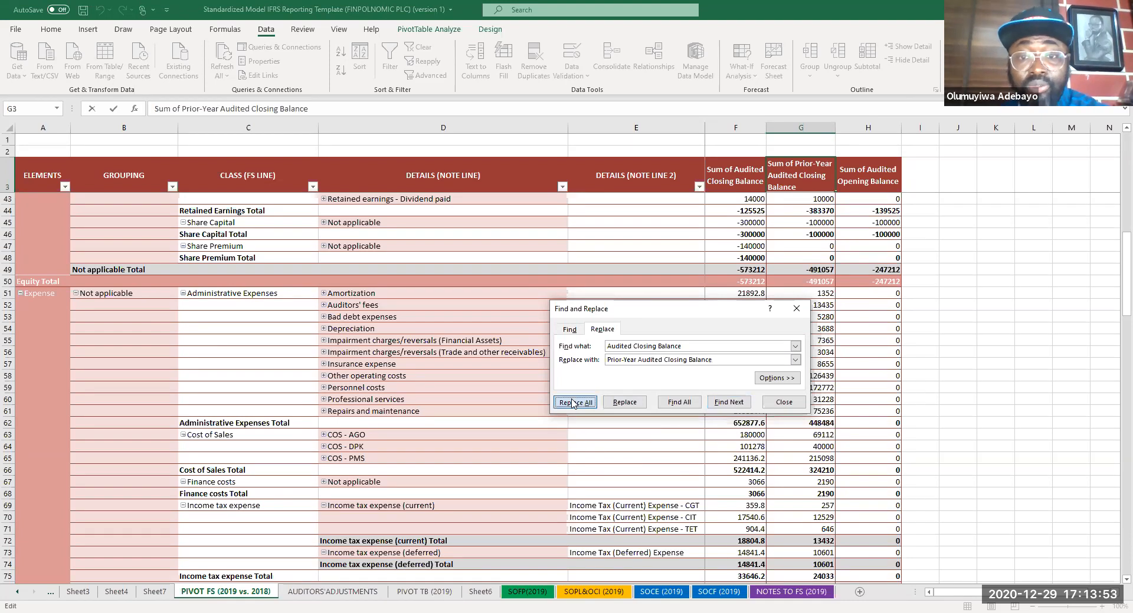
left_click(570, 348)
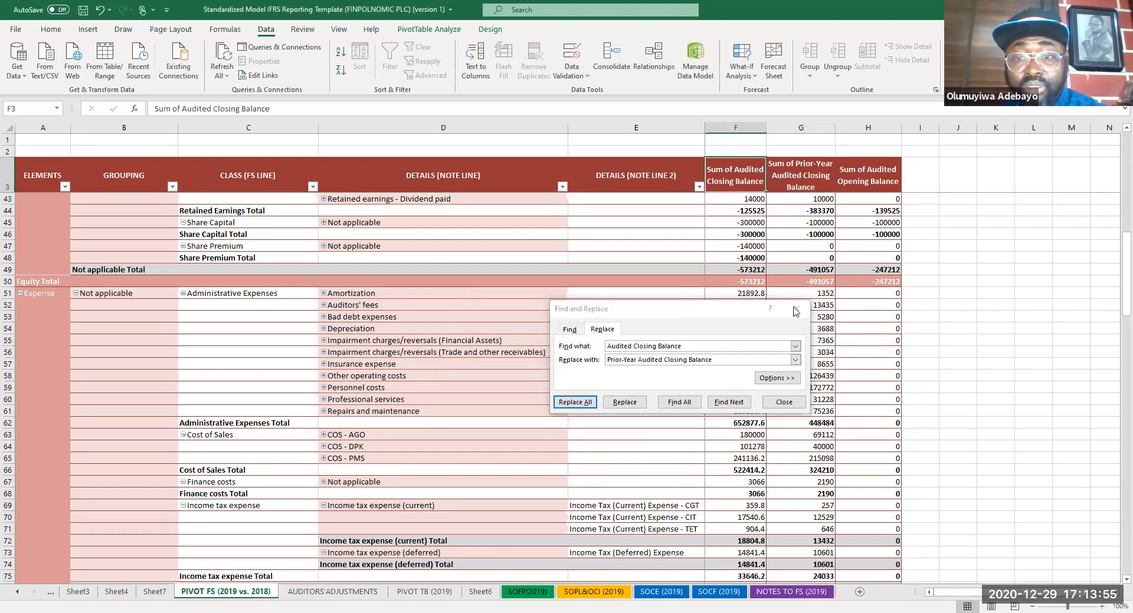
left_click(797, 309)
left_click(625, 423)
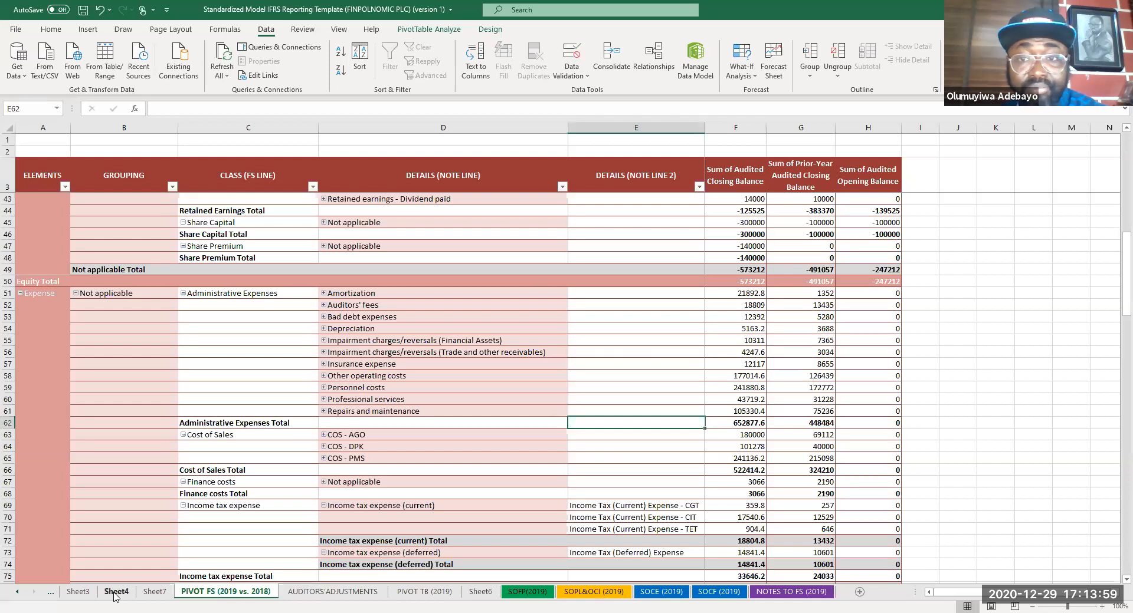
left_click(620, 461)
key("ctrl+z")
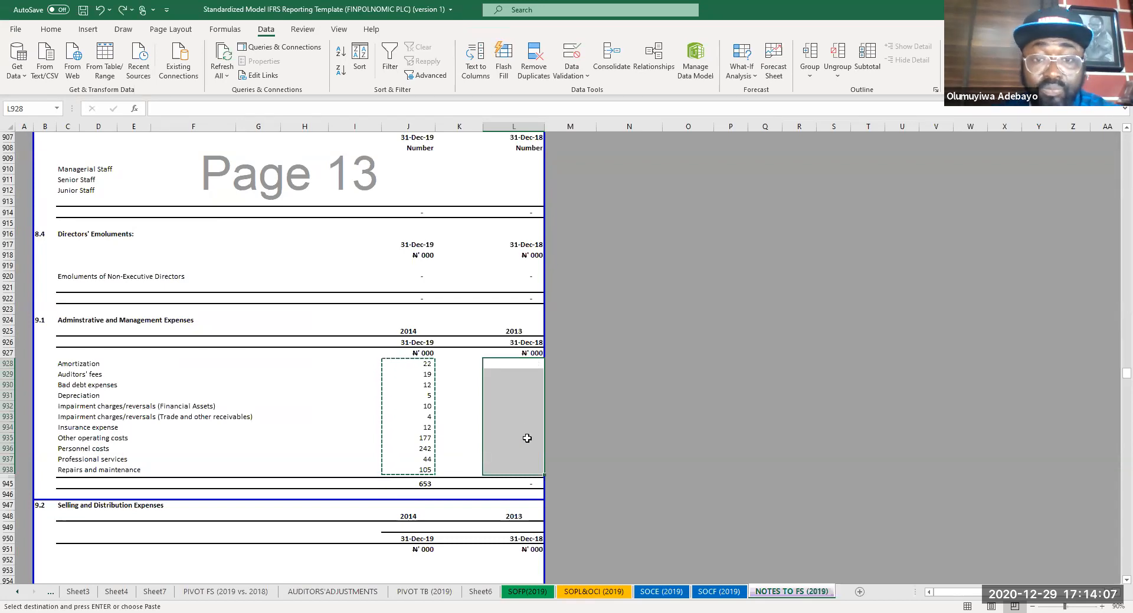
- Try to replace "Audited Closing Balance" with "Prior-Year Audited Closing Balance" throughout the 31-Dec-18 cells of note 9.1
key("ctrl+h")
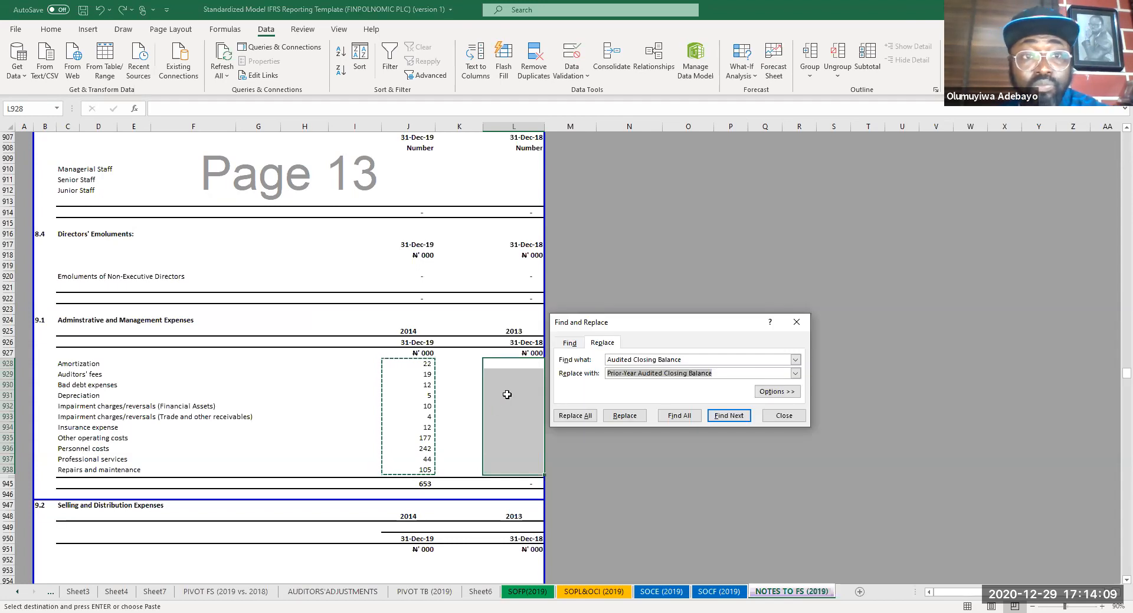
left_click(585, 417)
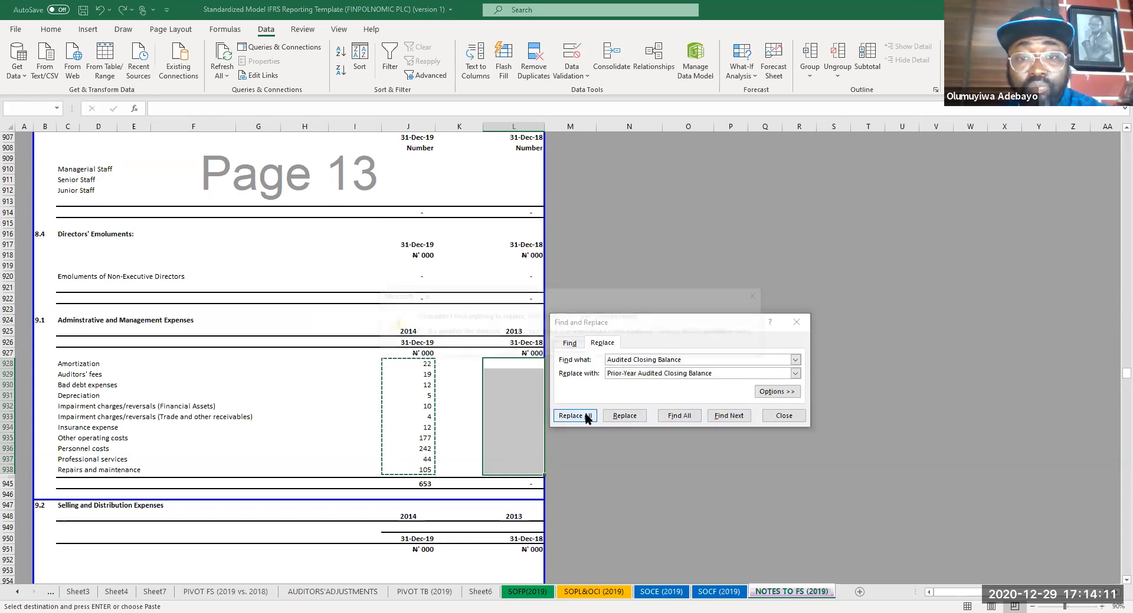
left_click(768, 300)
left_click(797, 322)
- Copy the note 9.1 formulas in J928:J938 into the 31-Dec-18 column starting at L928
left_click_drag(405, 364, 411, 470)
key("ctrl+c")
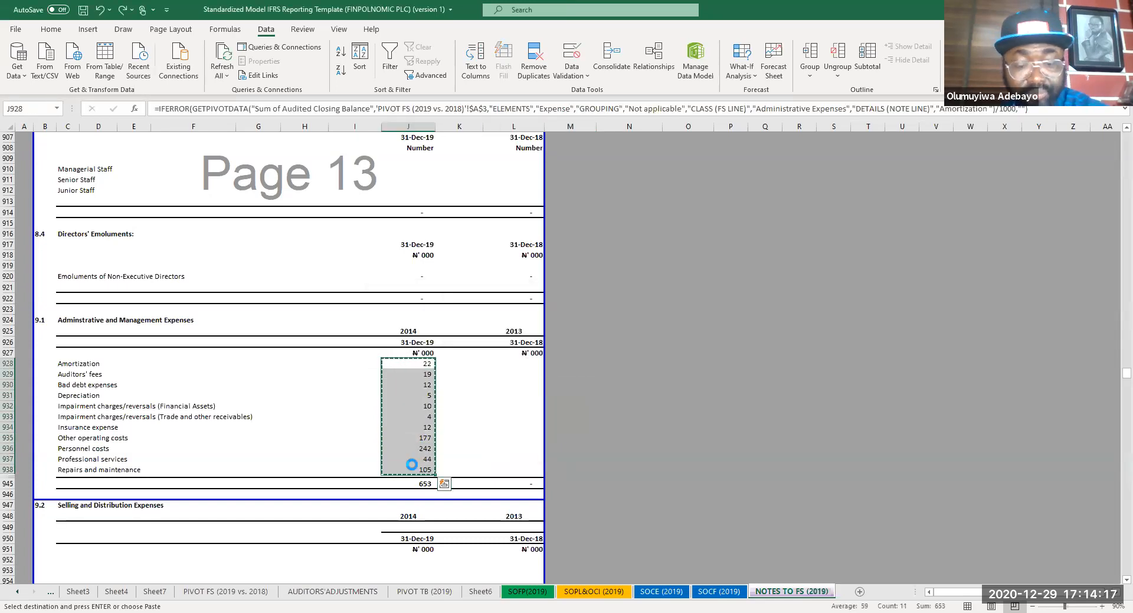
left_click(500, 366)
key("ctrl+v")
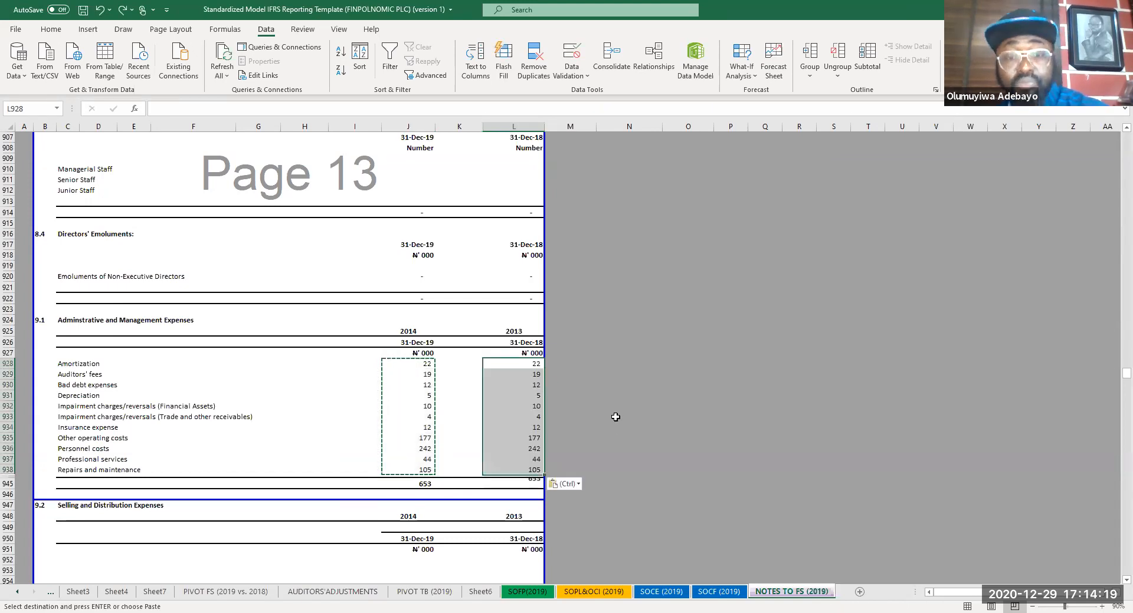
left_click(631, 406)
- Replace all "Audited Closing Balance" with "Prior-Year Audited Closing Balance" in the 31-Dec-18 formulas of notes 9.1, 5 and 6
left_click_drag(531, 470, 516, 368)
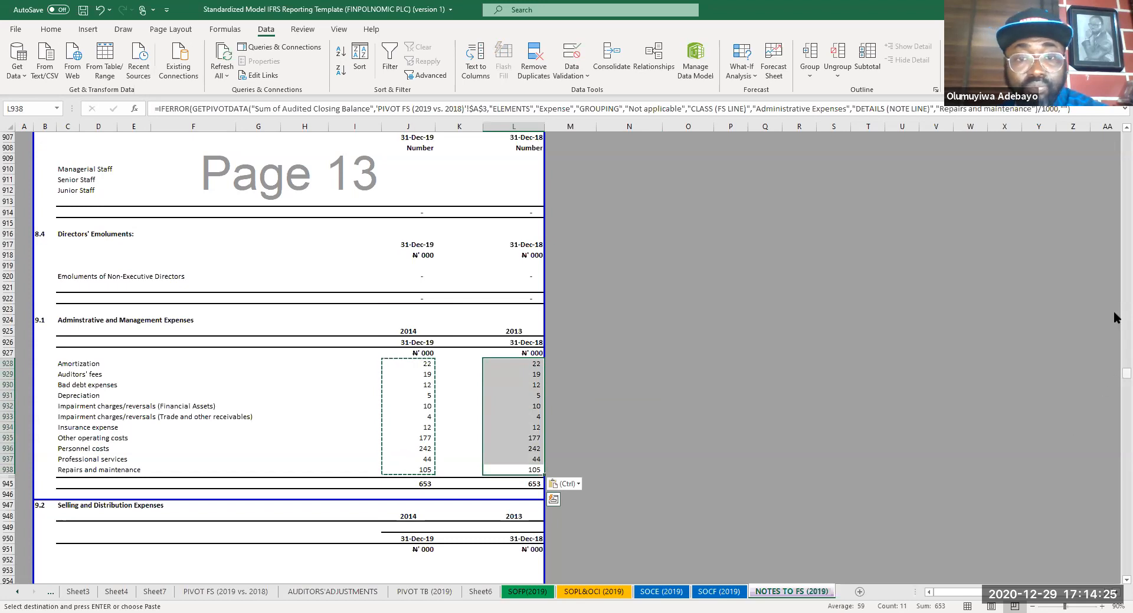
left_click_drag(1127, 374, 1126, 310)
scroll(985, 334, "down", 20)
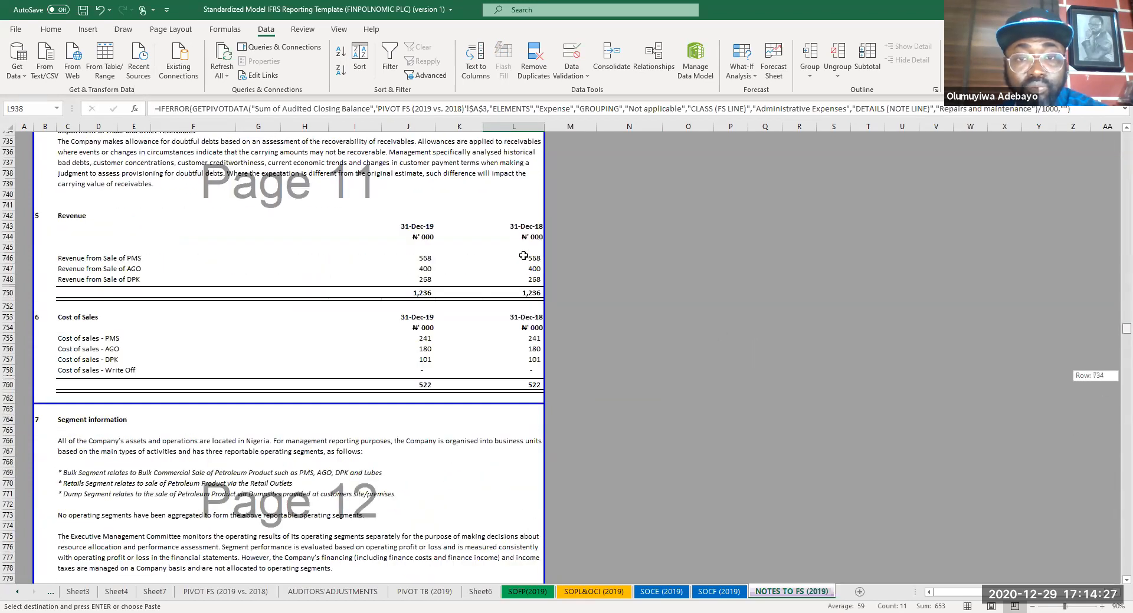
left_click(520, 254, "ctrl")
key("shift+Down")
key("shift+Down")
left_click(531, 334, "ctrl")
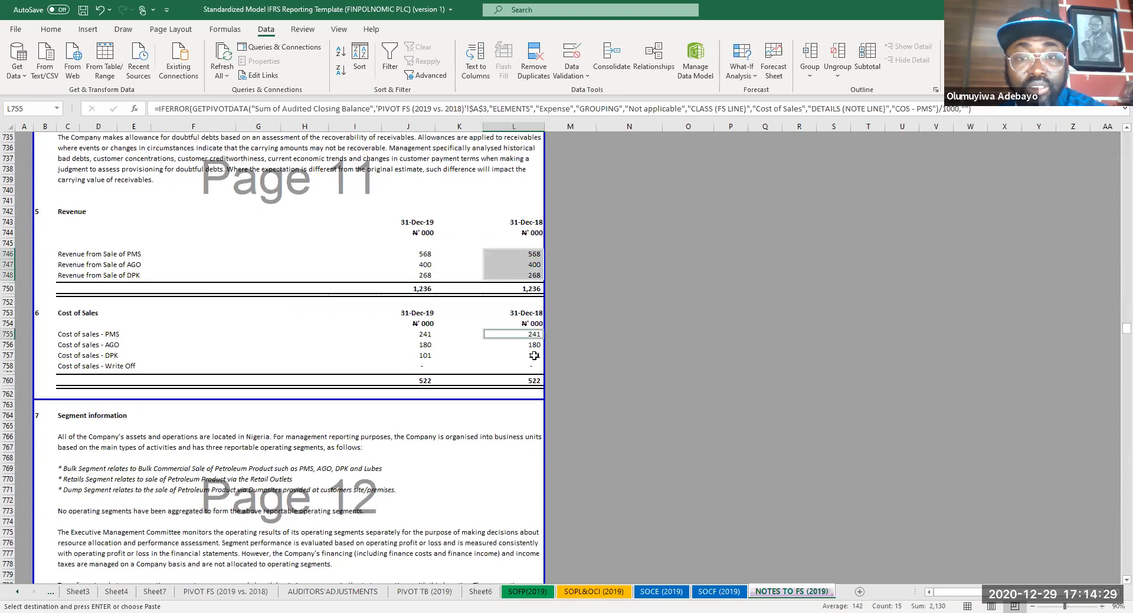
left_click(534, 363, "shift")
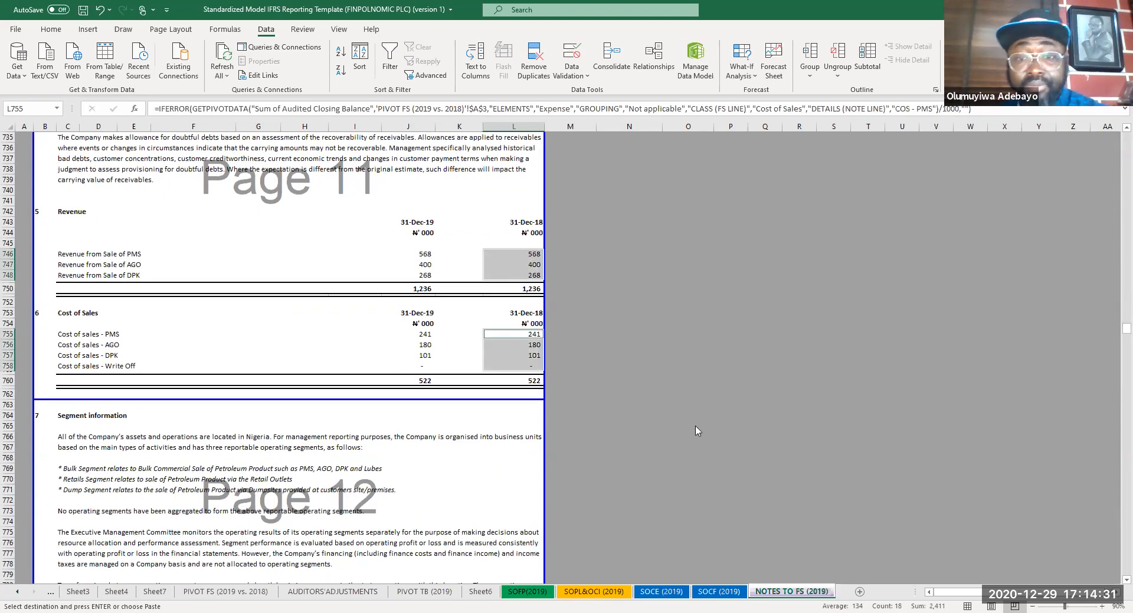
key("ctrl+h")
left_click(567, 431)
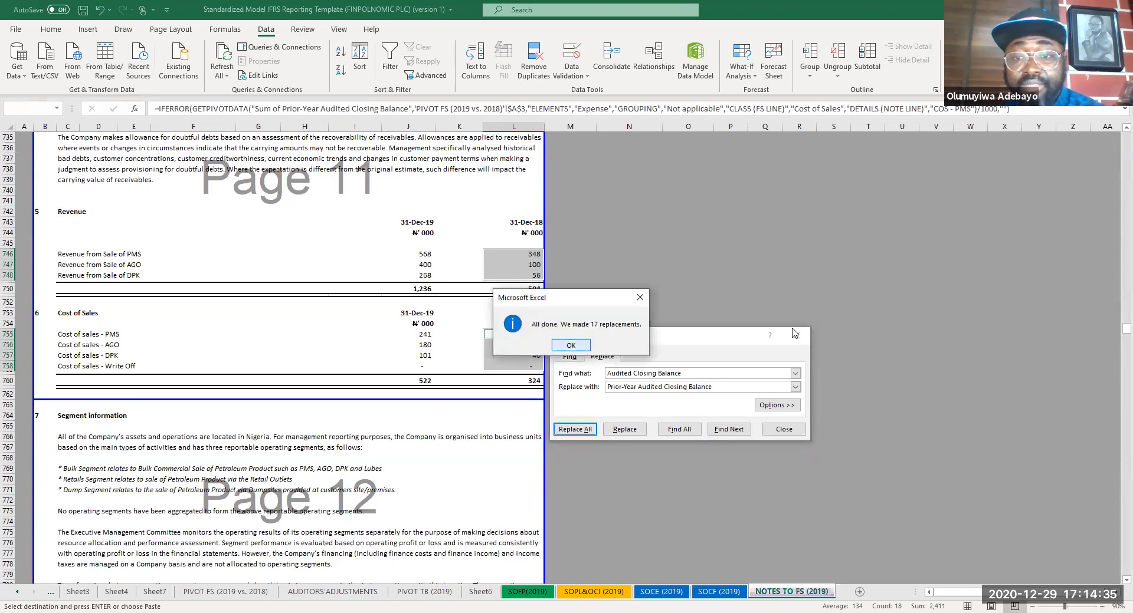
key("Escape")
key("Escape")
left_click(688, 426)
scroll(756, 455, "down", 14)
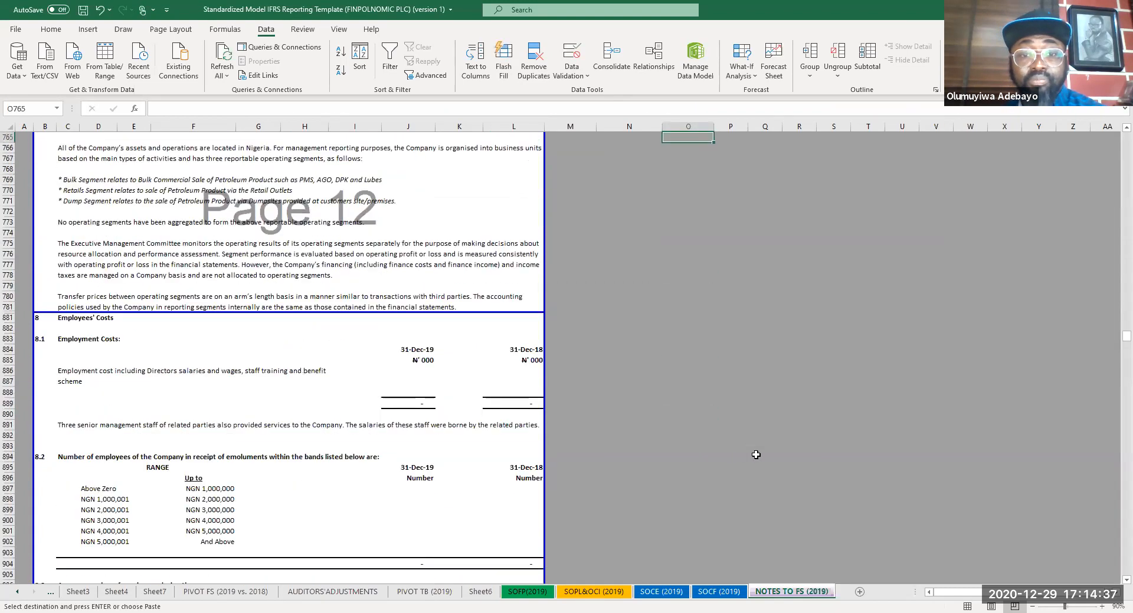
- Cancel the pending copy selection of the note 9.1 formulas and save the workbook
scroll(756, 455, "down", 20)
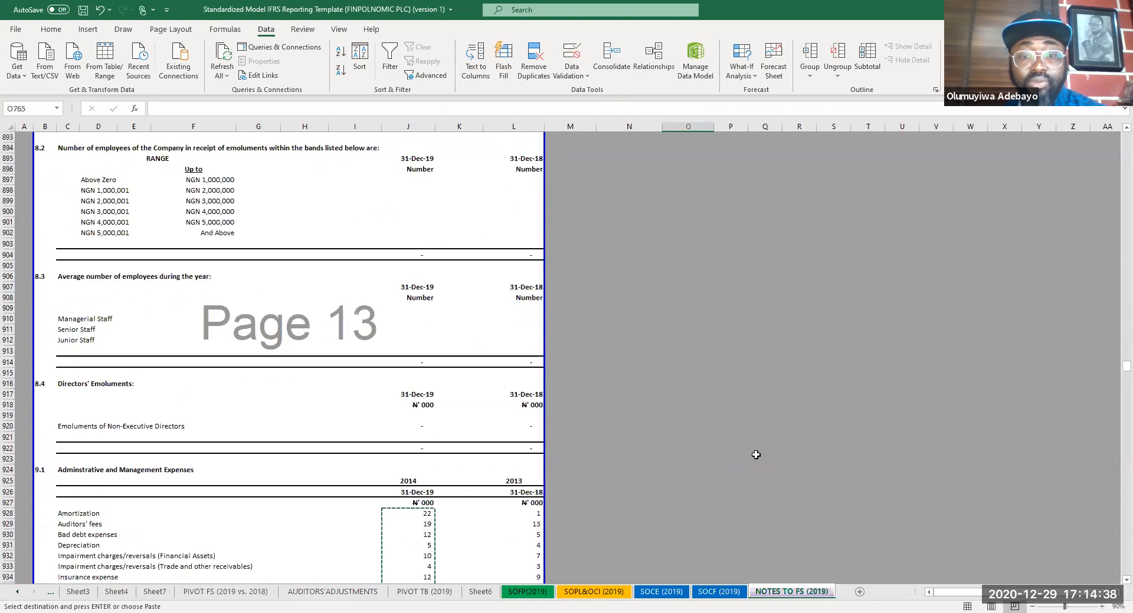
left_click(646, 422)
key("ctrl+s")
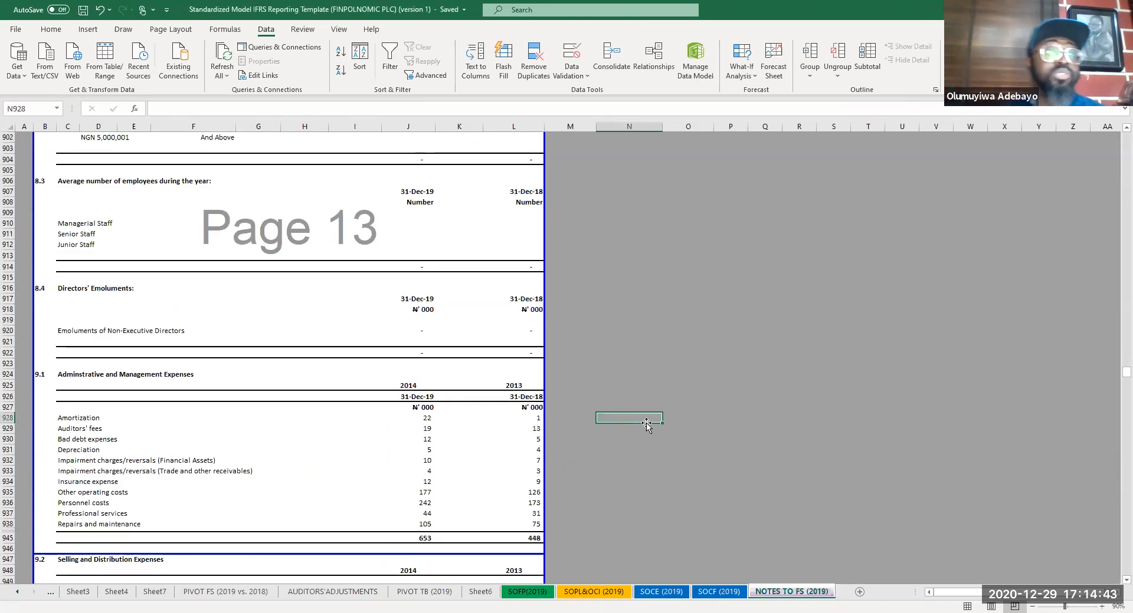
- Clear the description of employment cost including Directors salaries, wages, staff training and benefit scheme under note 8.1
scroll(655, 416, "down", 6)
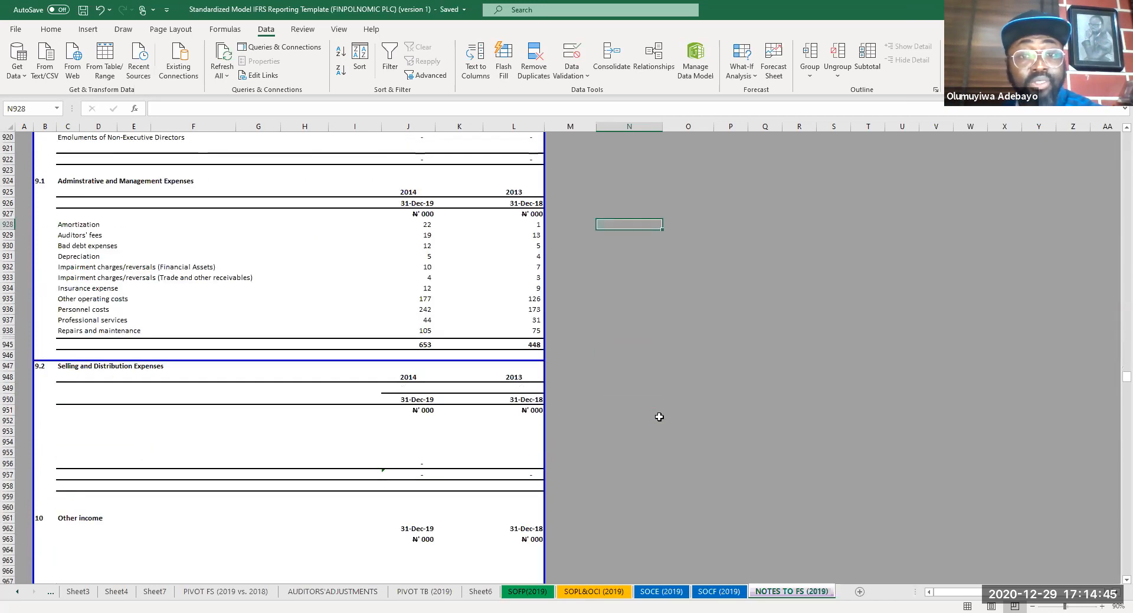
scroll(655, 420, "up", 5)
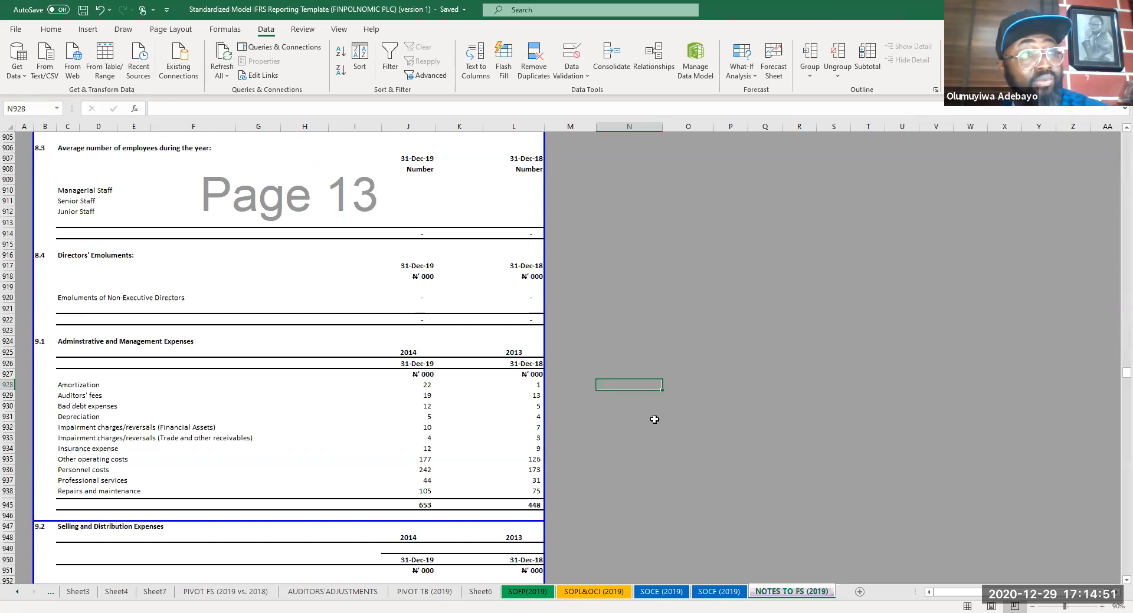
scroll(667, 416, "up", 6)
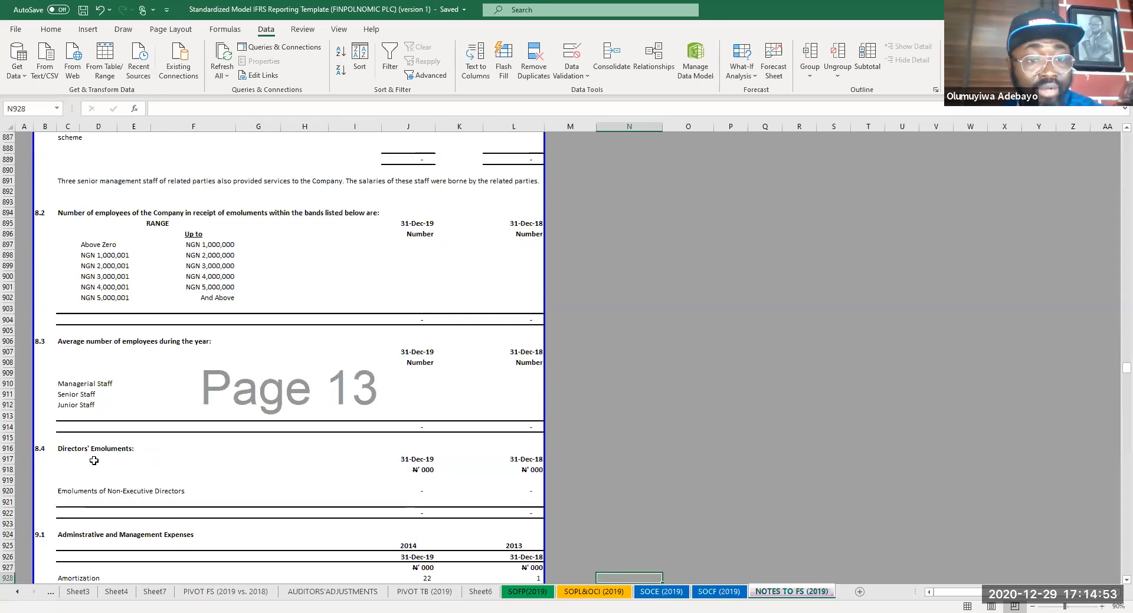
scroll(121, 494, "up", 4)
scroll(126, 492, "up", 3)
scroll(283, 424, "up", 1)
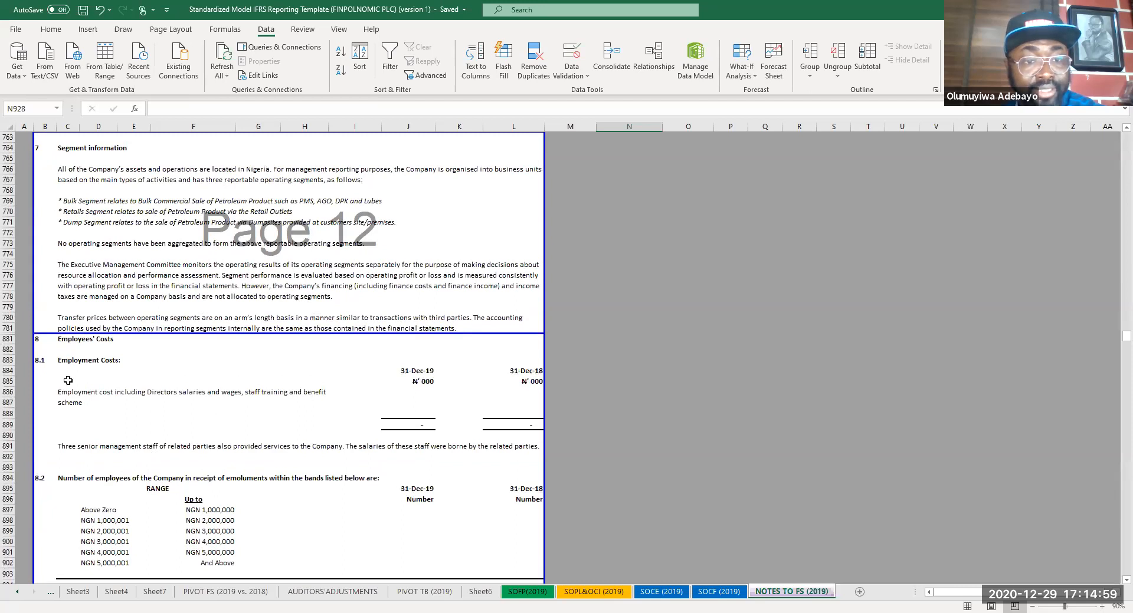
left_click(75, 389)
key("Delete")
left_click_drag(10, 389, 7, 443)
left_click(66, 427)
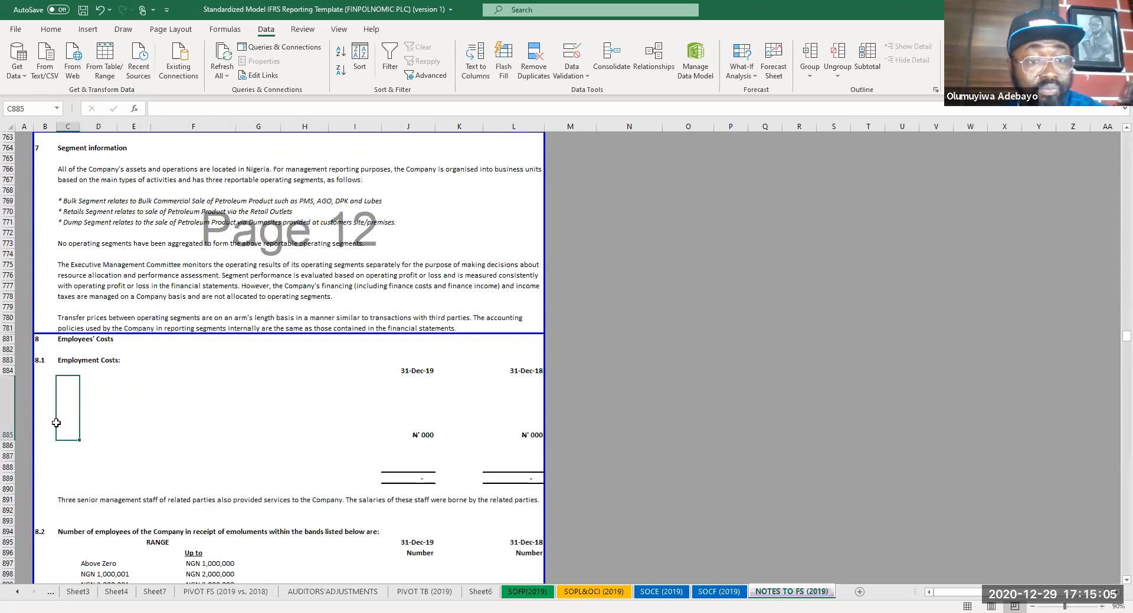
key("ctrl+z")
- Insert three rows at rows 886 to 888 under the note 8.1 Employment Costs headings
left_click_drag(8, 381, 9, 416)
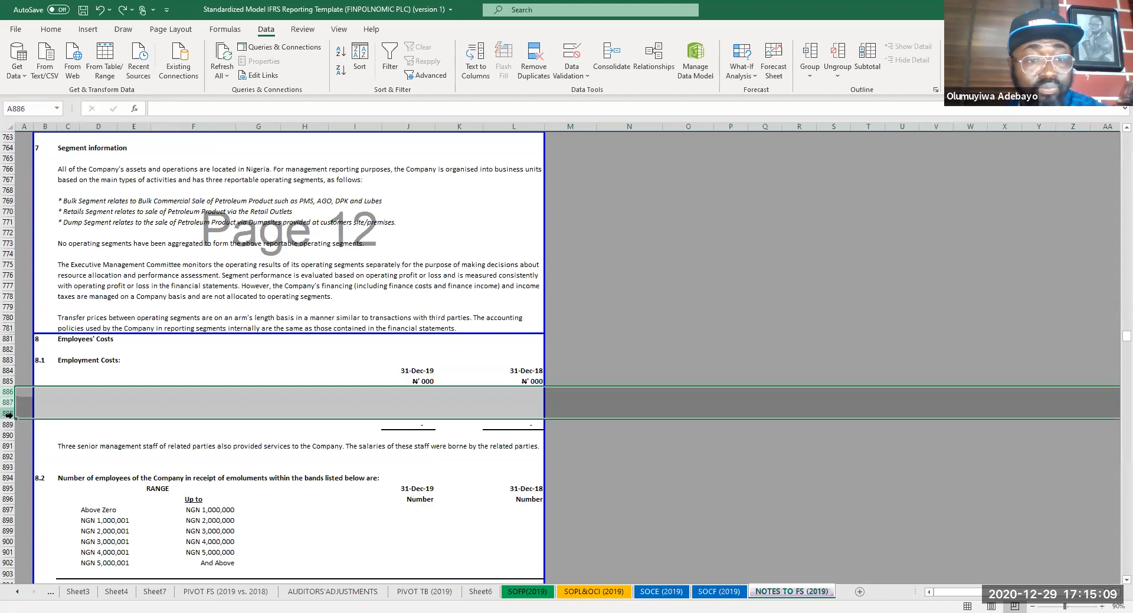
right_click(8, 417)
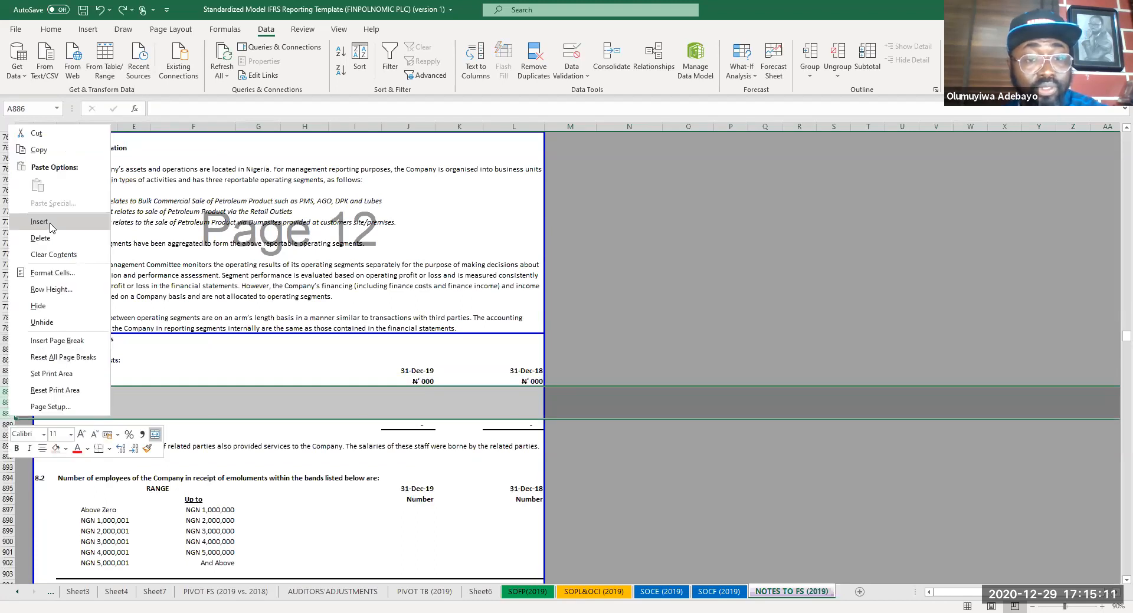
left_click(50, 228)
- Unmerge the description cells C886:I891 in note 8.1 and save the workbook
mouse_move(72, 390)
left_mouse_down()
mouse_move(377, 438)
mouse_move(378, 448)
left_mouse_up()
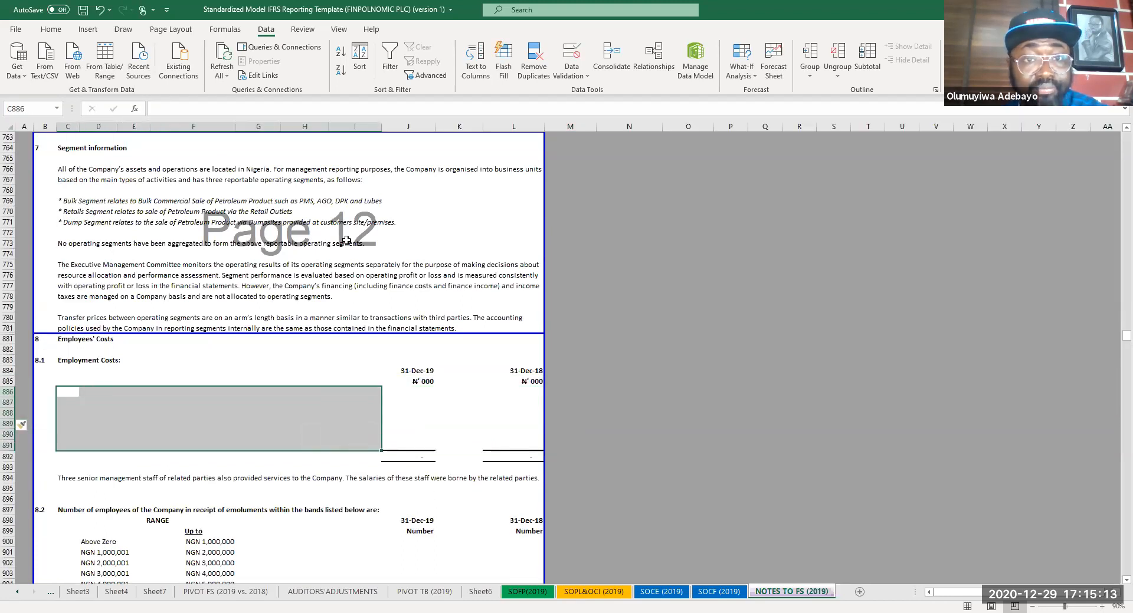
left_click(50, 30)
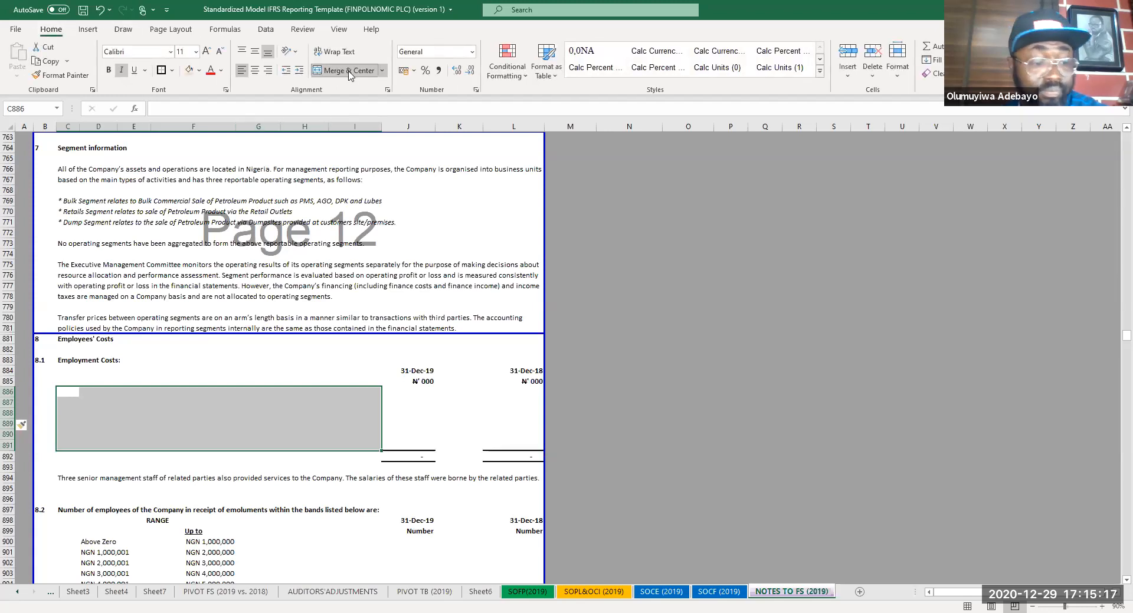
left_click(156, 407)
left_click(84, 384)
left_click(98, 409)
key("ctrl+s")
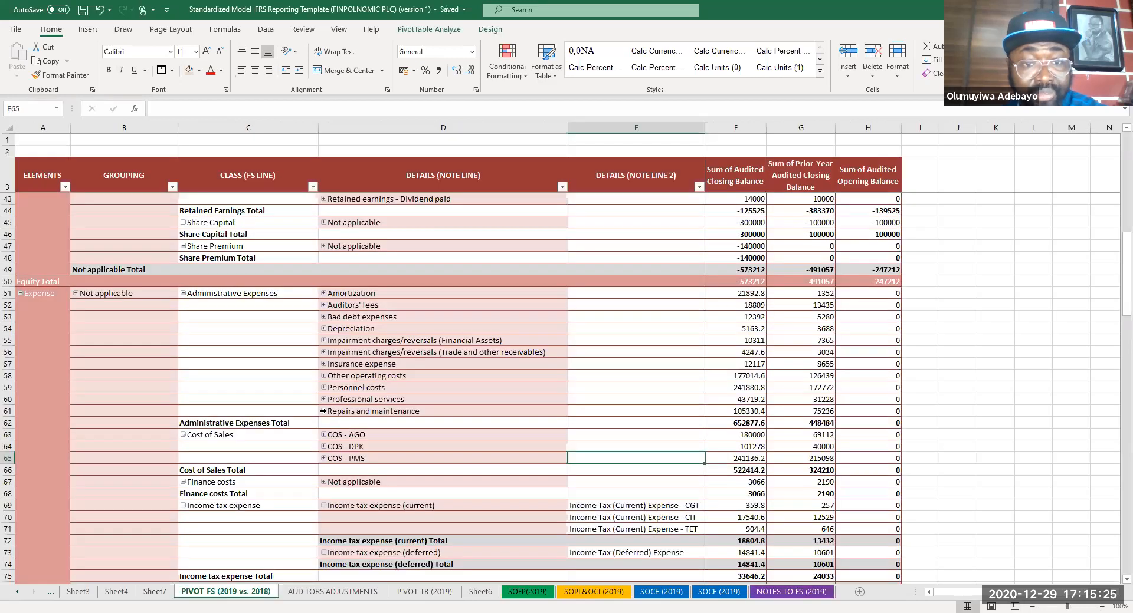
- Expand Personnel costs on PIVOT FS (2019 vs. 2018) and copy its five PC detail names into note 8.1 starting at C886
left_click(323, 388)
left_click_drag(623, 387, 622, 428)
key("ctrl+c")
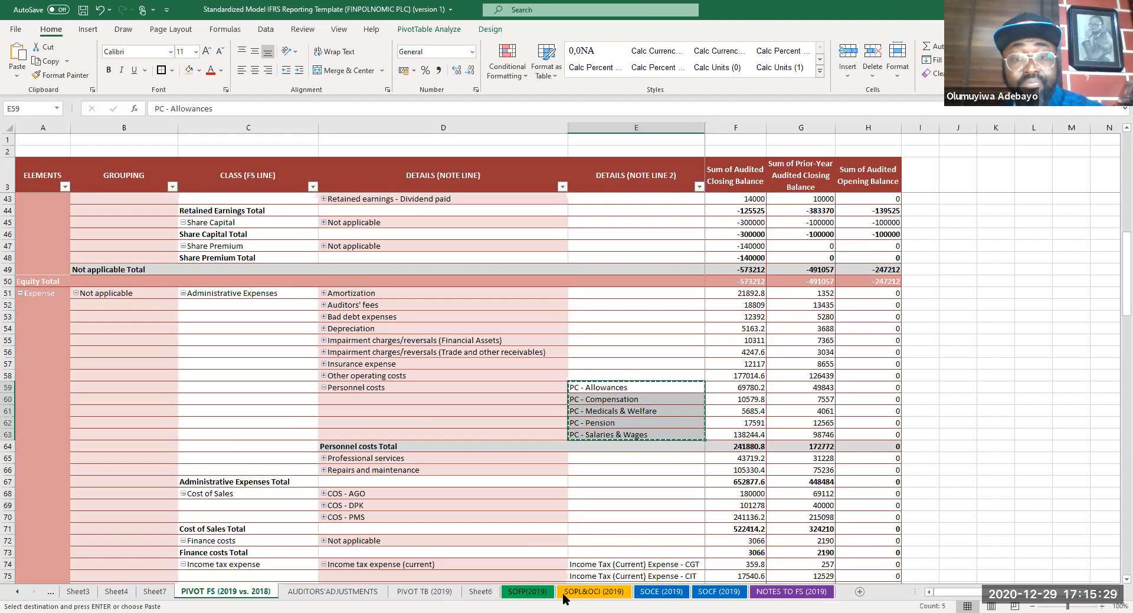
left_click(826, 593)
left_click(85, 381)
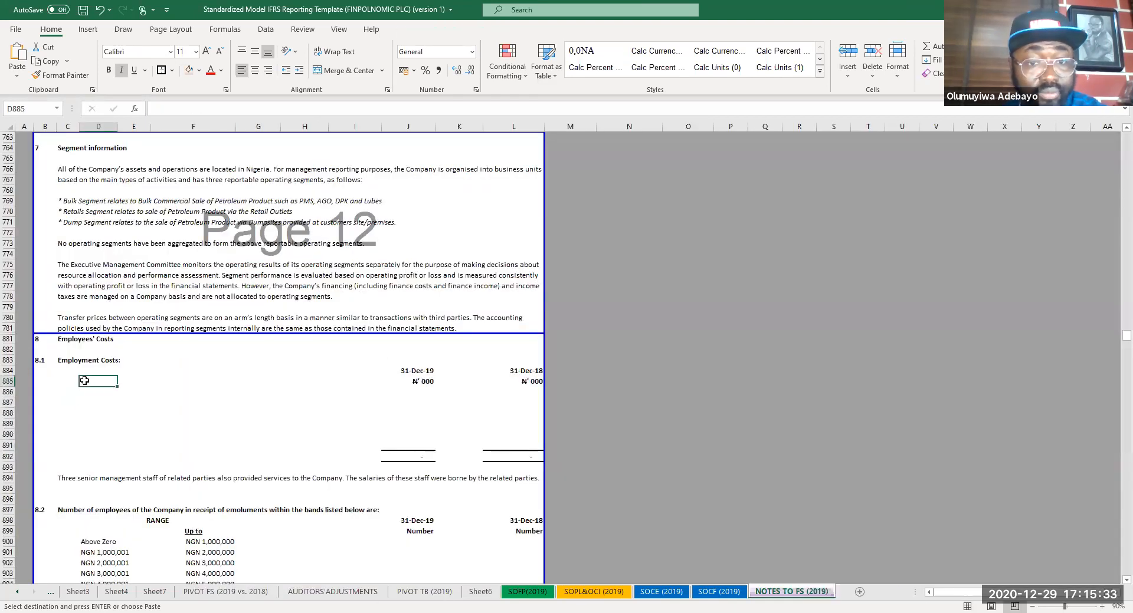
left_click(71, 382)
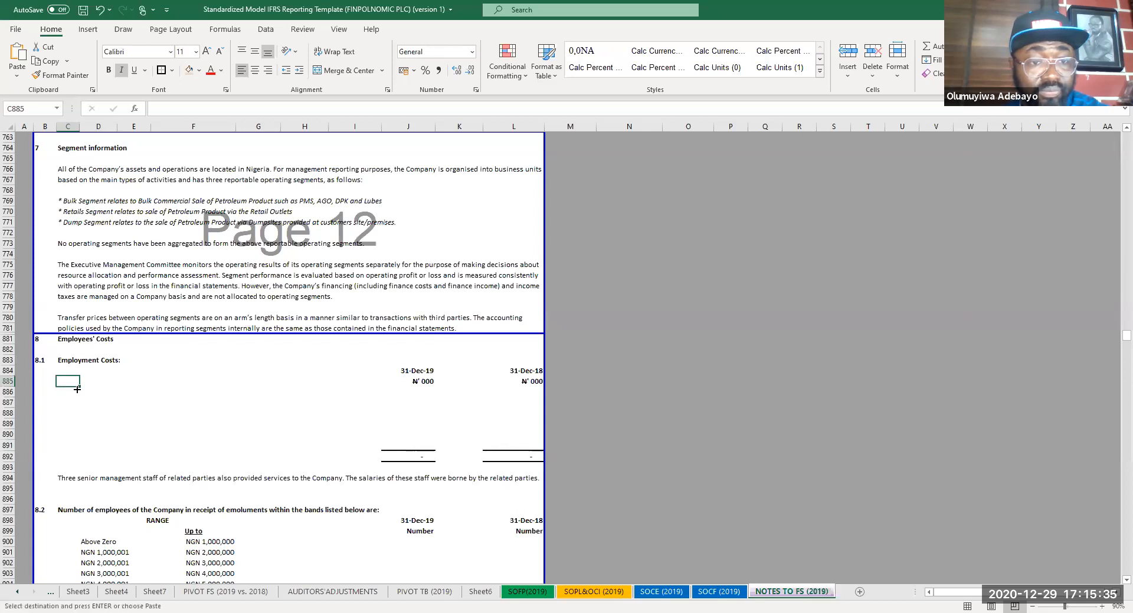
left_click(72, 392)
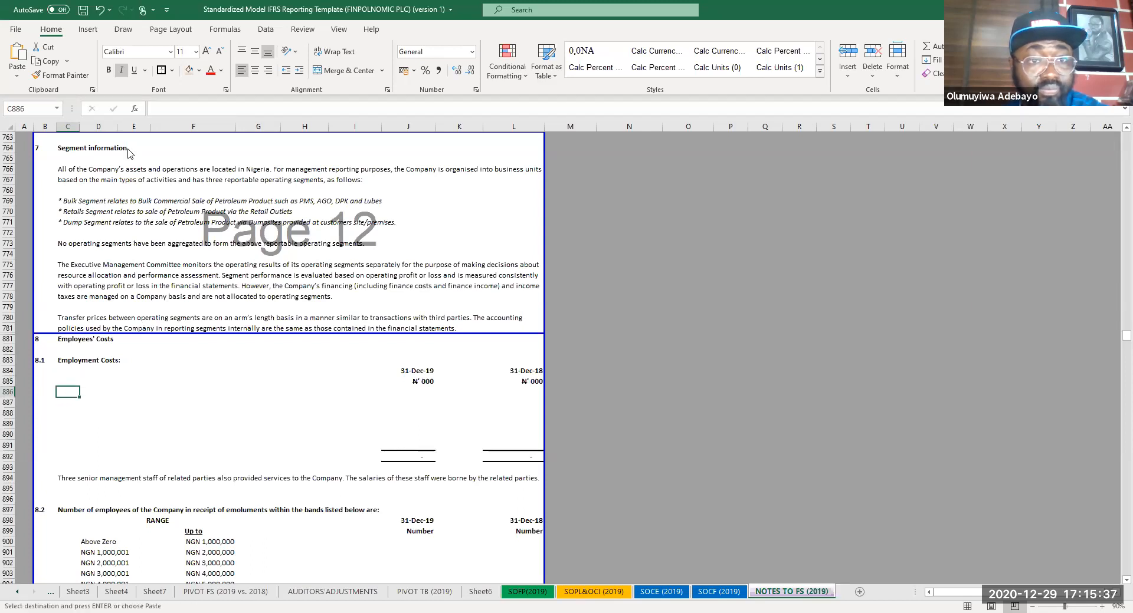
right_click(71, 393)
left_click(121, 140)
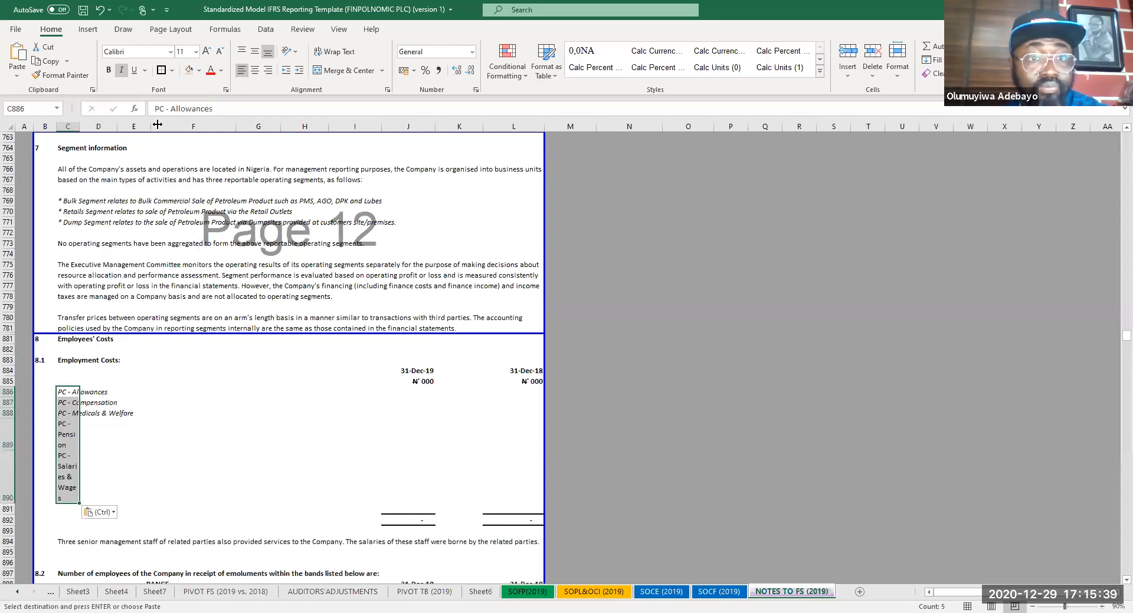
- Turn off text wrapping for the note 8.1 labels in C886:C890 and reduce the height of row 891
left_click(334, 52)
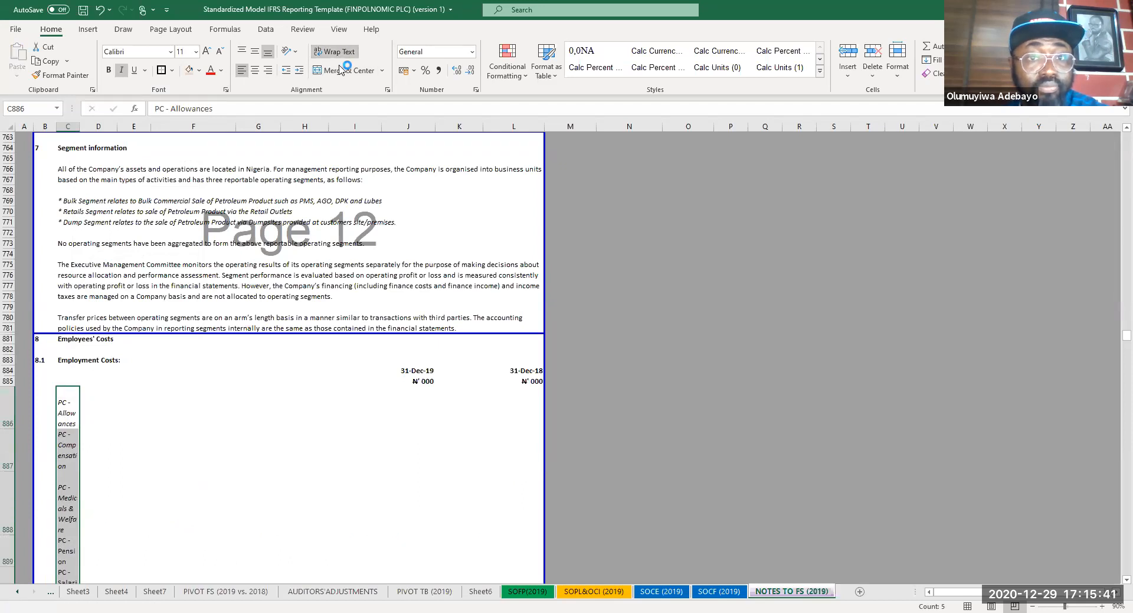
left_click(333, 51)
left_click(167, 393)
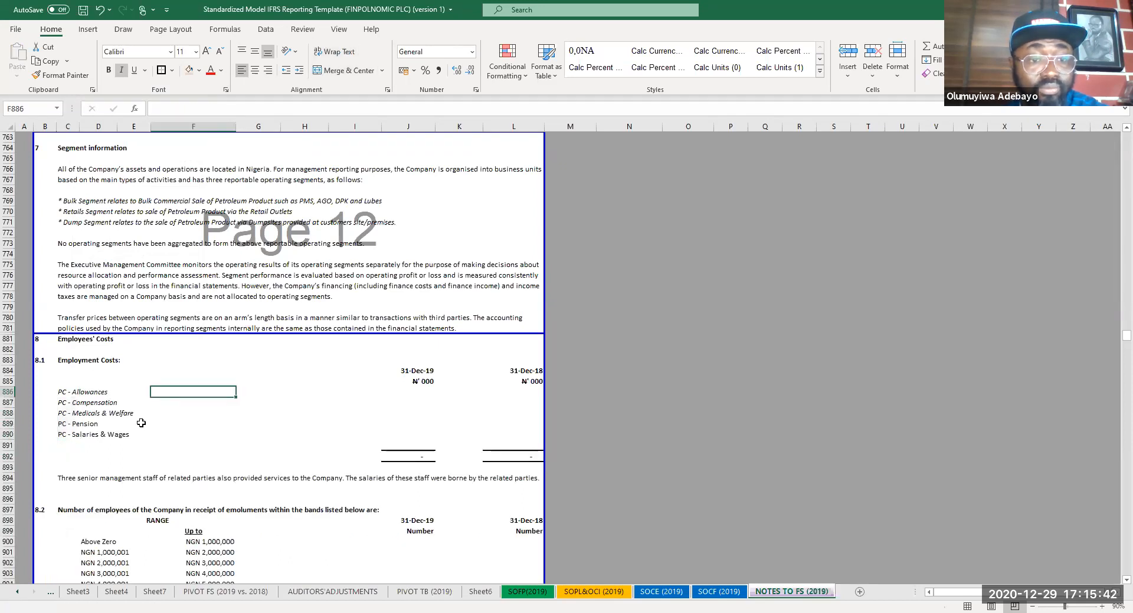
left_click(7, 449)
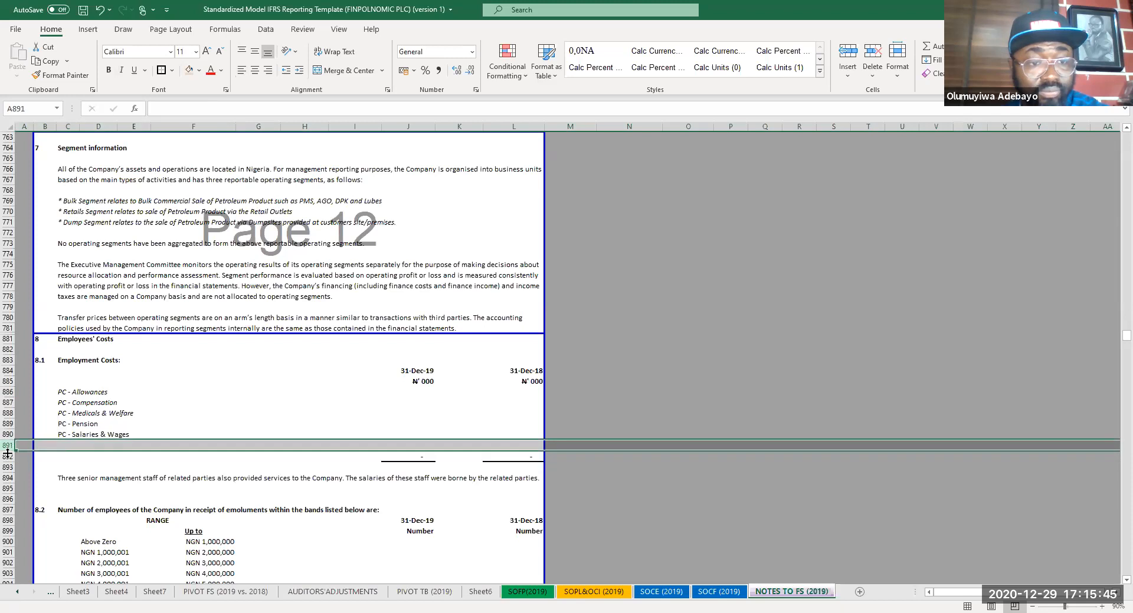
left_click_drag(7, 445, 7, 438)
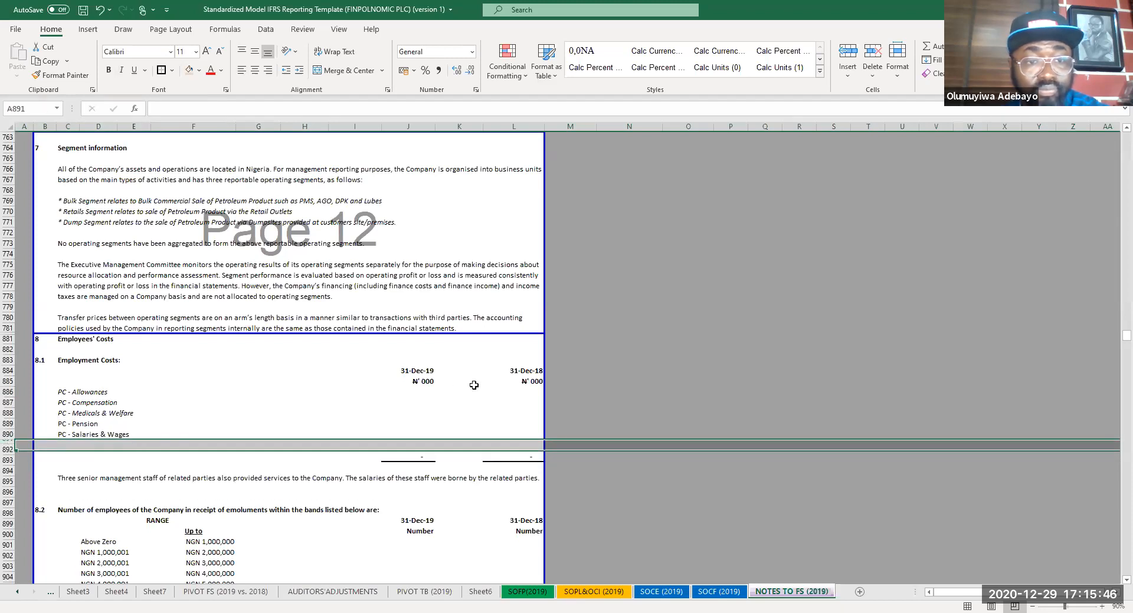
- Enter an IFERROR formula in J886 taking the pivot's Audited Closing Balance for PC - Allowances divided by 1000, with blank text on error
left_click(426, 393)
type("=i")
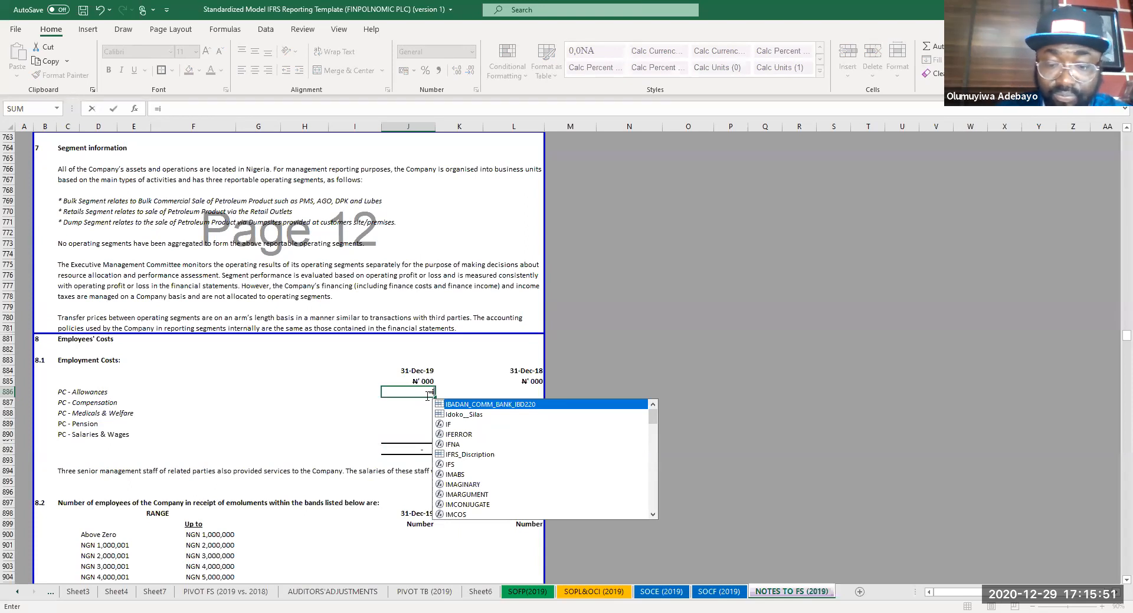
type("ferror(")
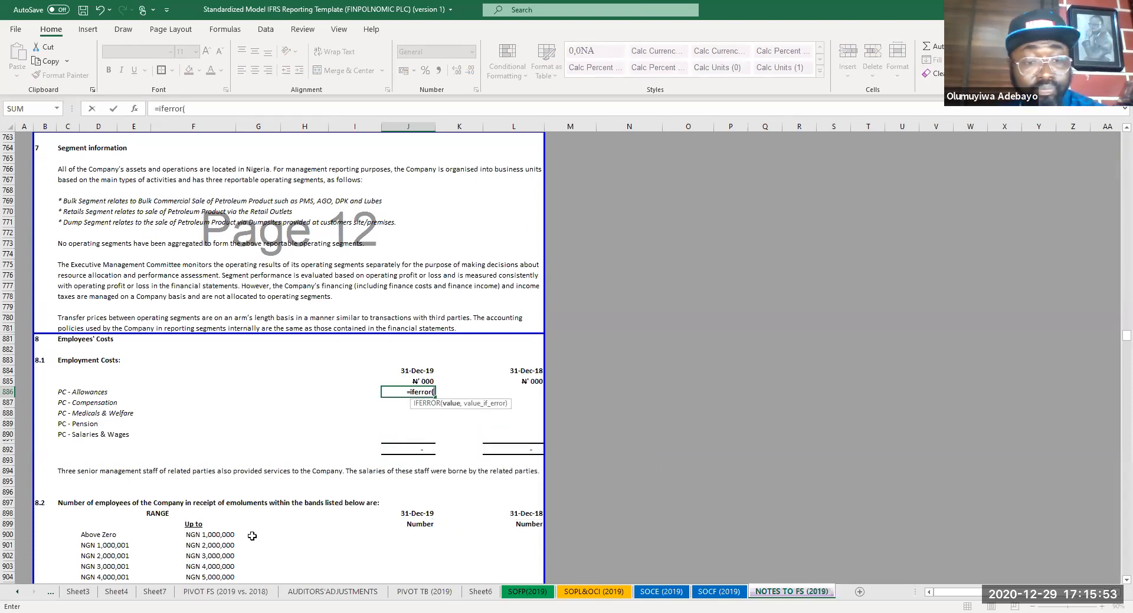
left_click(215, 593)
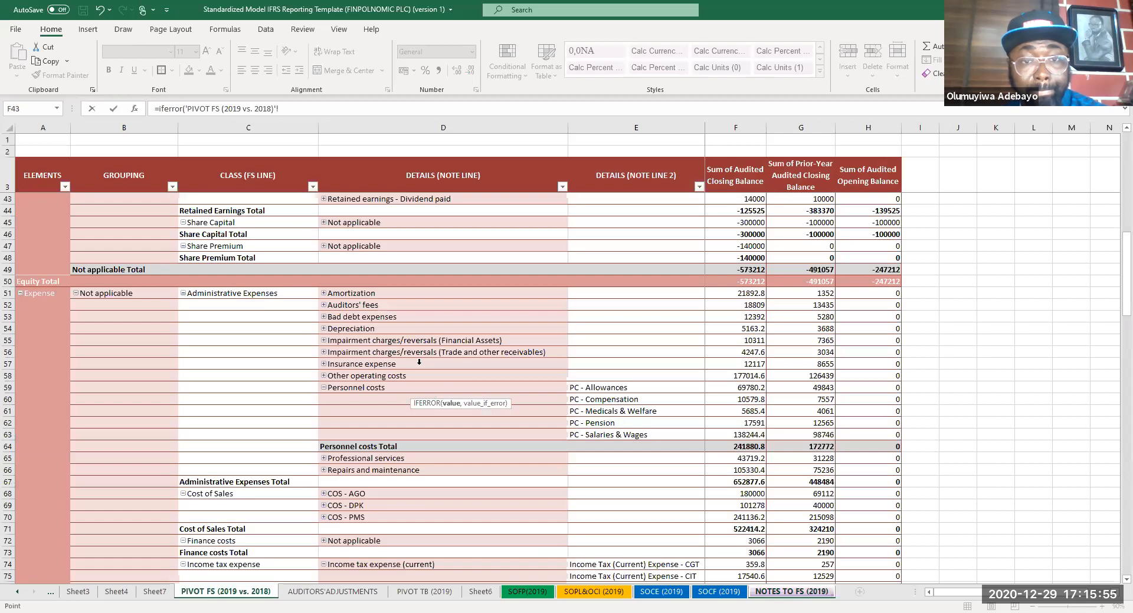
left_click(745, 387)
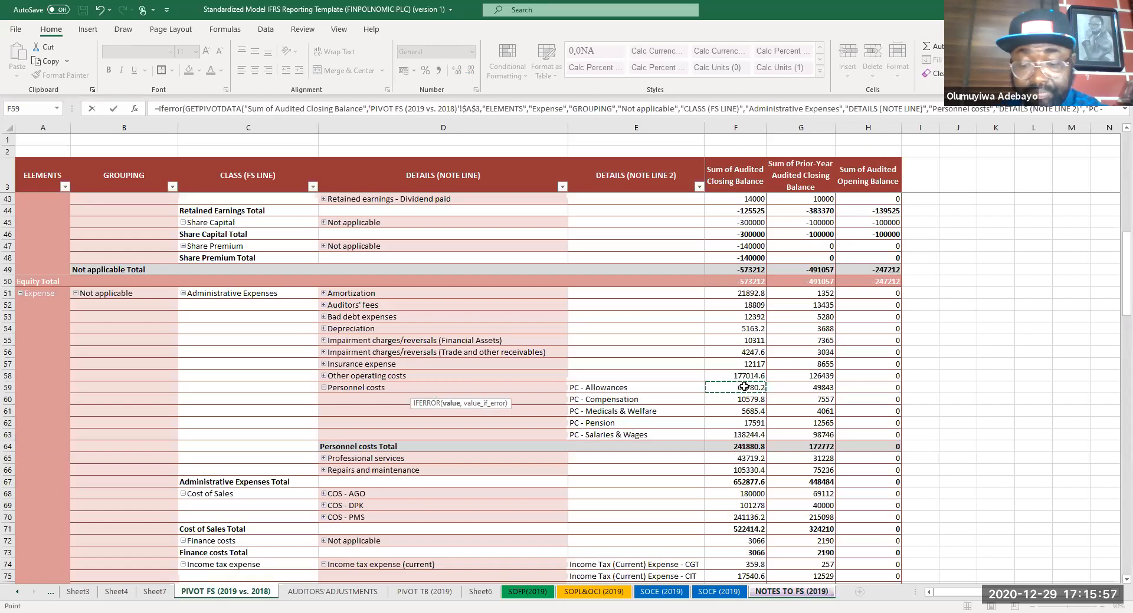
type("/1000,\"\"")
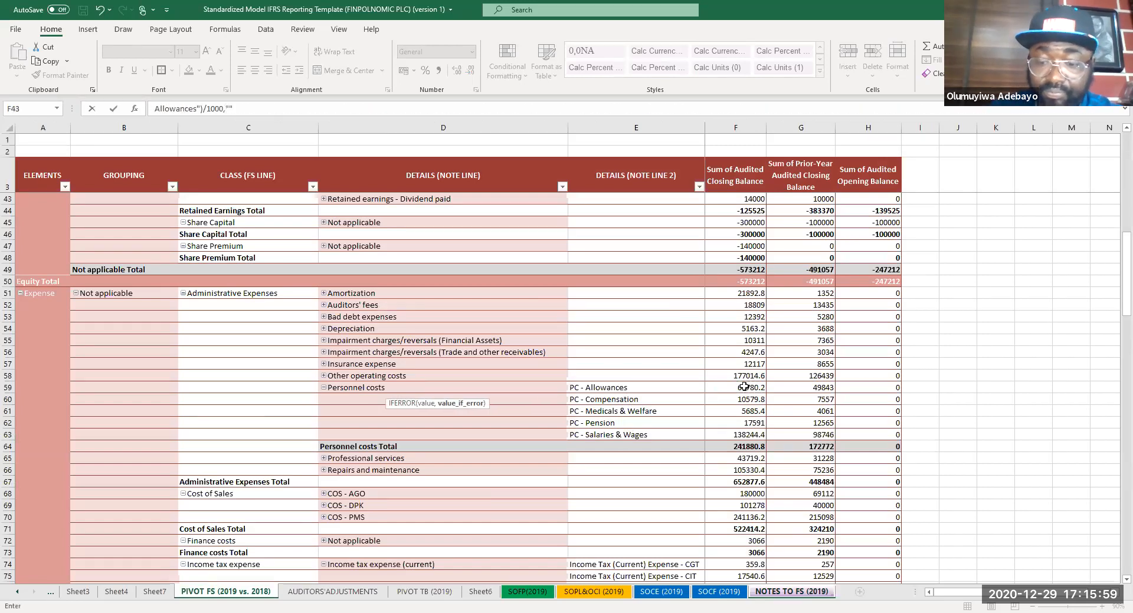
key("Return")
- Enter an IFERROR formula in J887 taking the pivot's Audited Closing Balance for PC - Compensation divided by 1000, with 0 on error
type("=if")
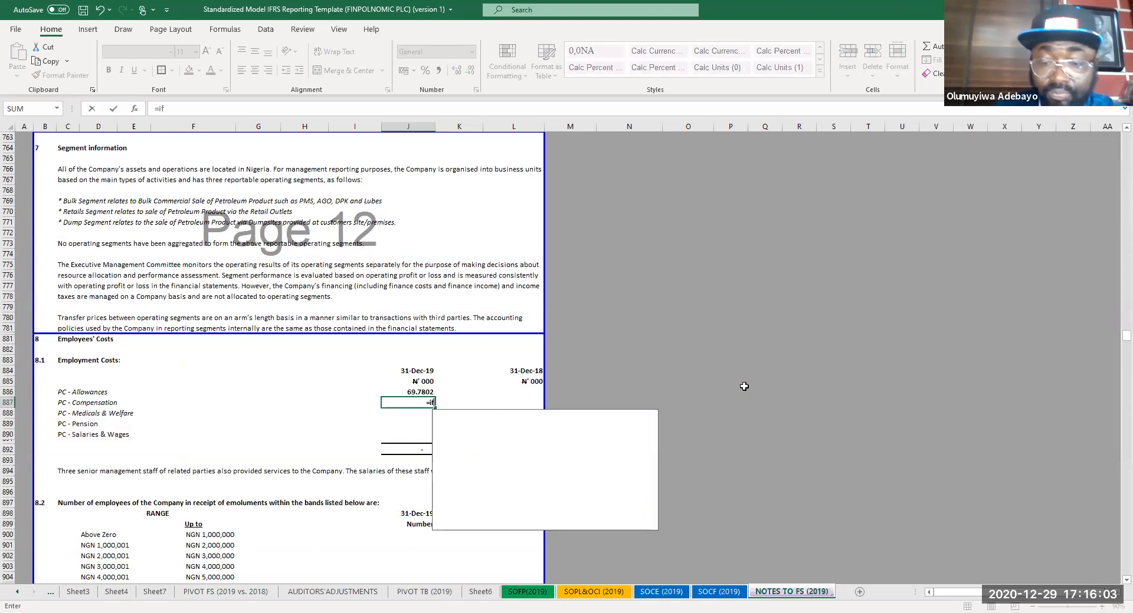
type("error(")
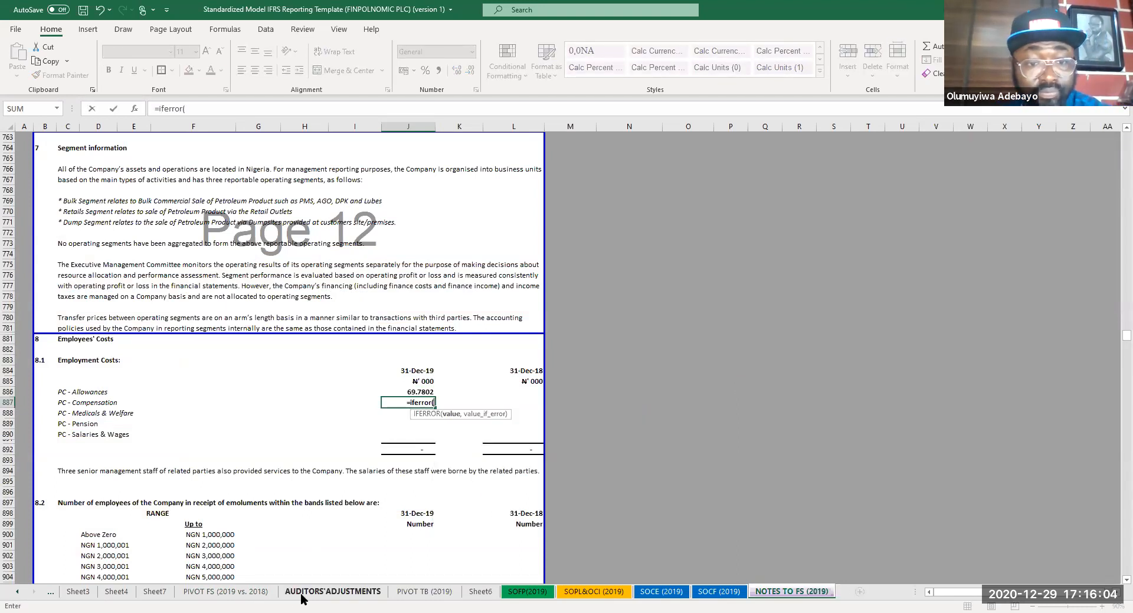
left_click(225, 592)
left_click(750, 399)
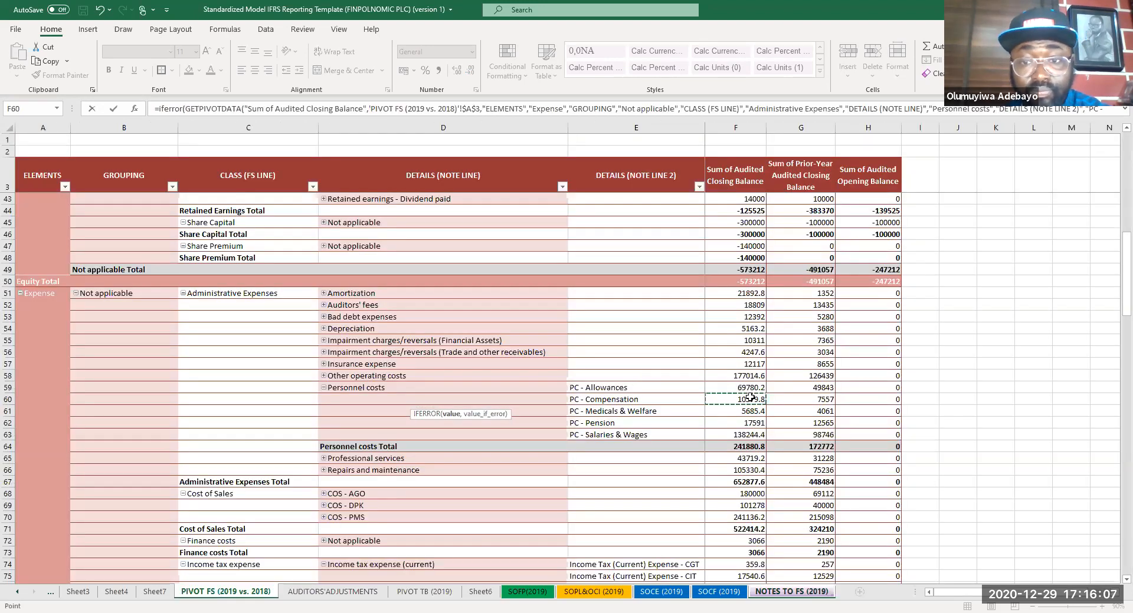
type("/1000")
type(",0)")
key("Return")
- Enter an IFERROR formula in J888 taking the pivot's Audited Closing Balance for PC - Medicals & Welfare divided by 1000, with blank text on error
type("=")
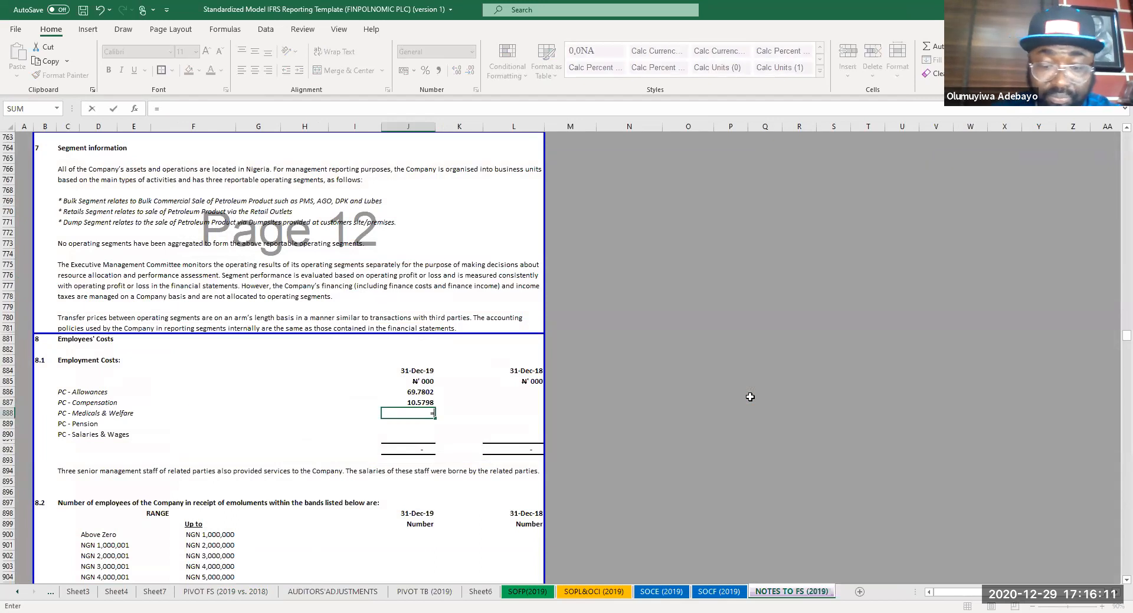
type("i")
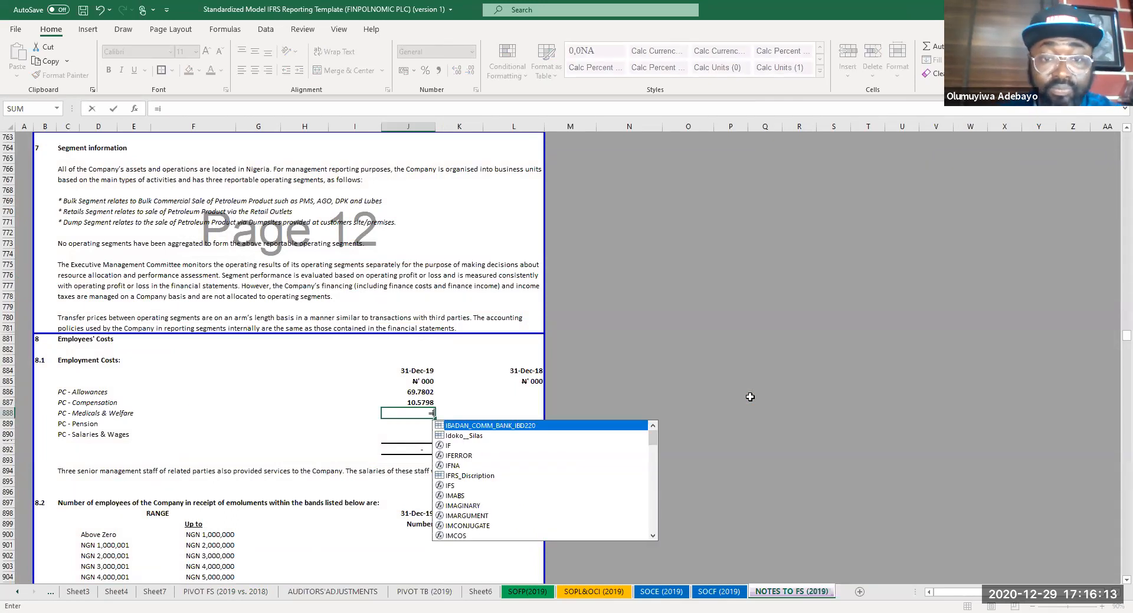
type("ferror(")
left_click(333, 592)
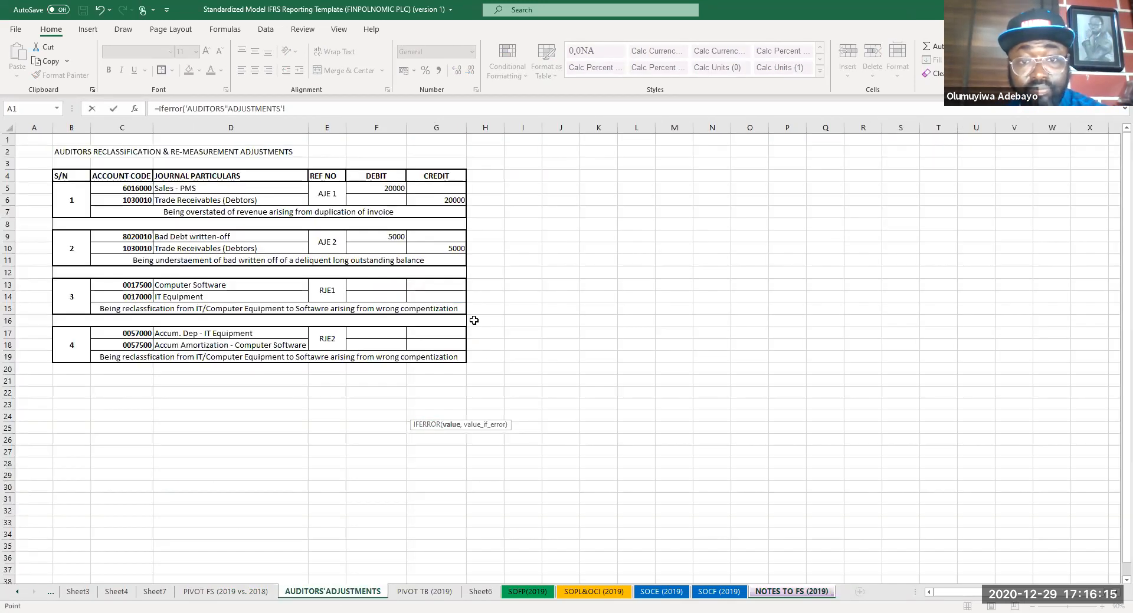
left_click(221, 592)
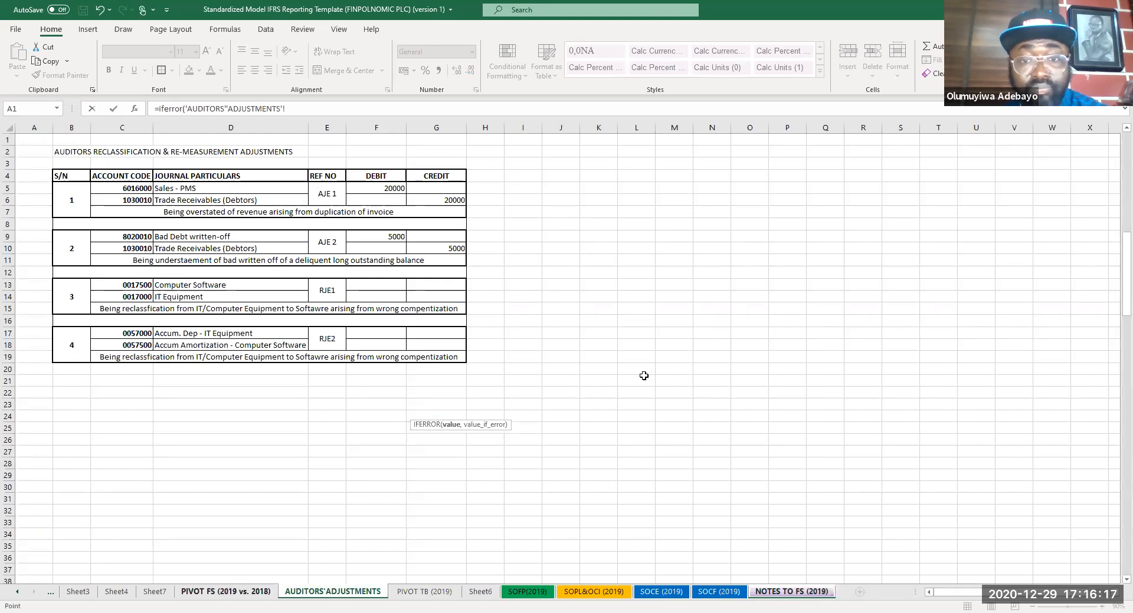
left_click(751, 399)
left_click(750, 410)
type("/1000,\"\")")
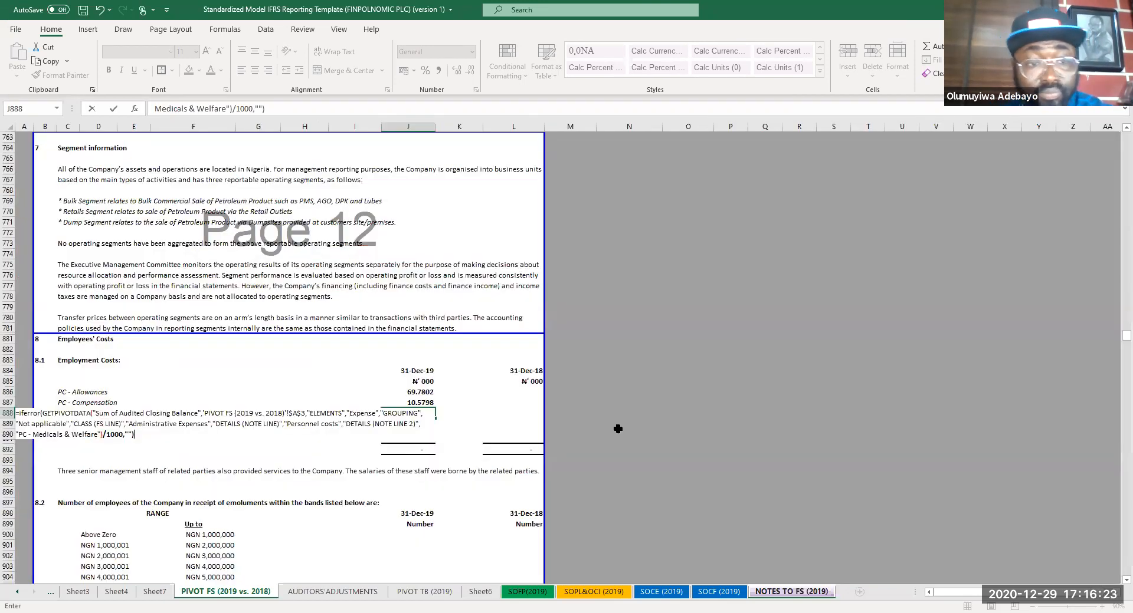
key("Return")
type("=if")
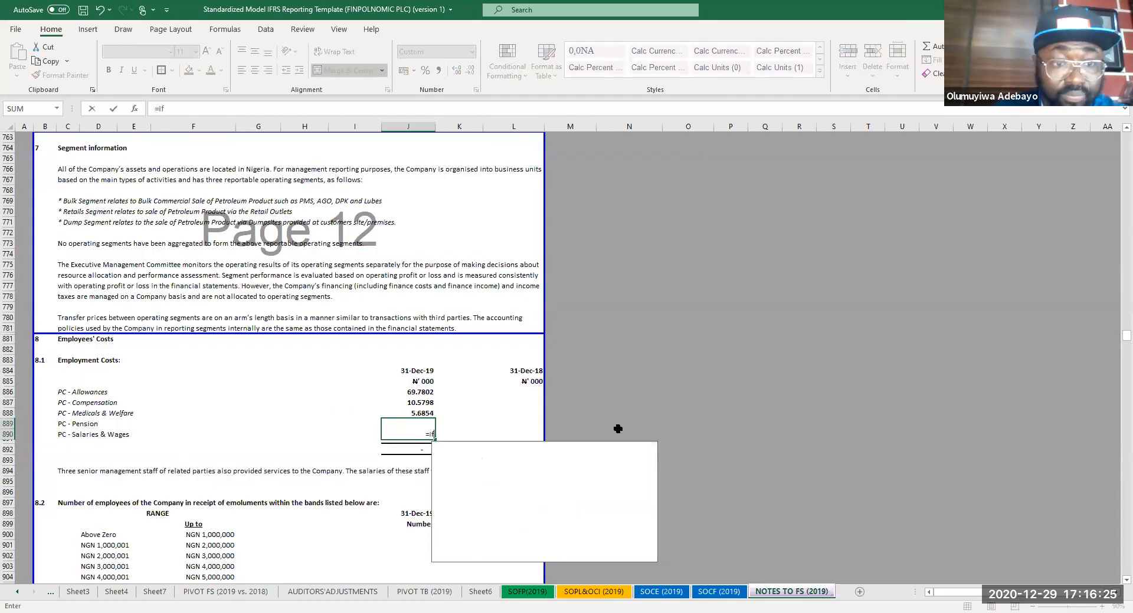
type("err")
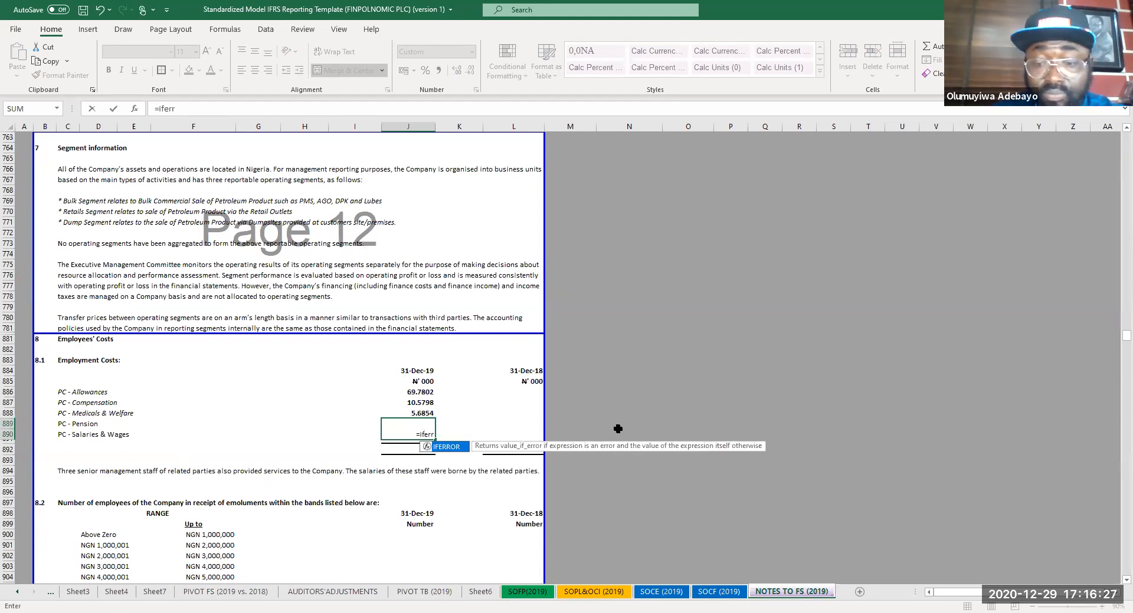
key("Escape")
key("Down")
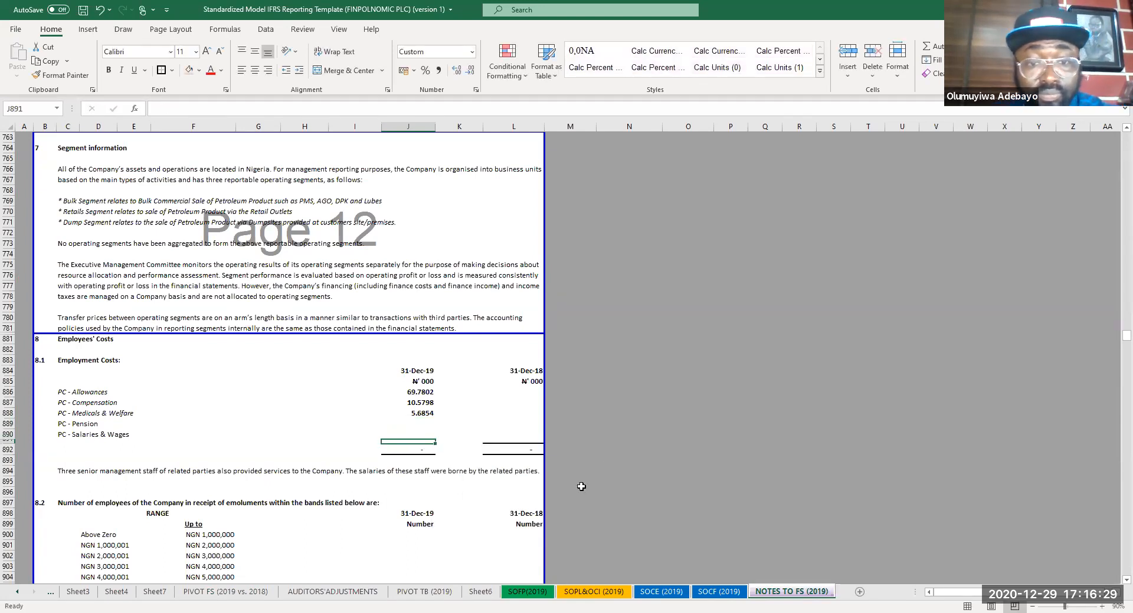
- Unmerge J889:J890 and enter an IFERROR formula in J889 taking the pivot's Audited Closing Balance for PC - Pension divided by 1000, with blank text on error
left_click(423, 429)
left_click(351, 70)
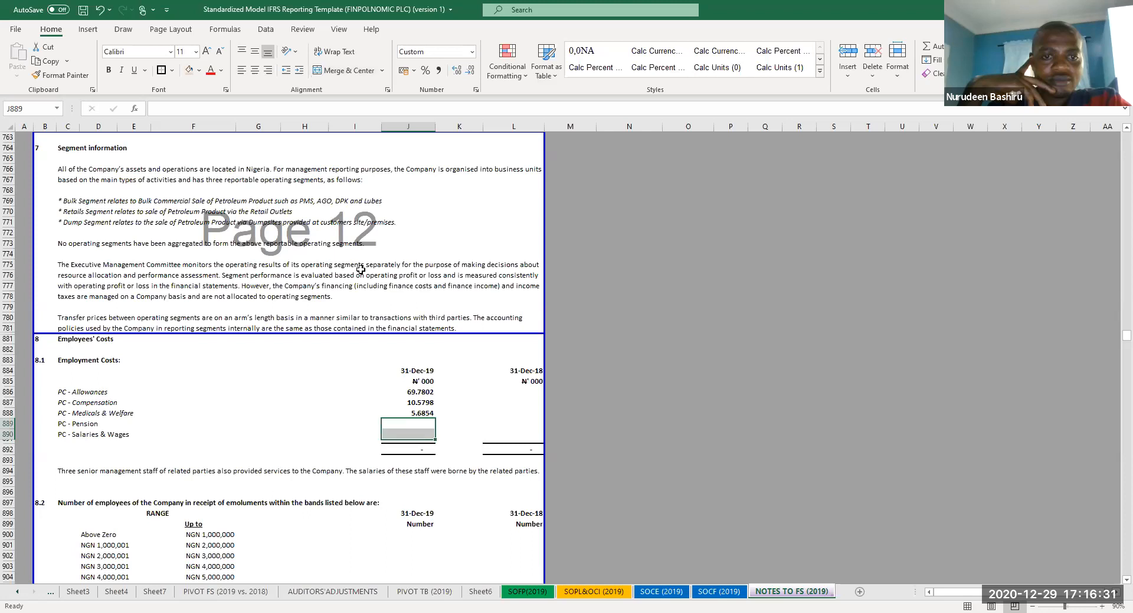
left_click(413, 420)
type("=i")
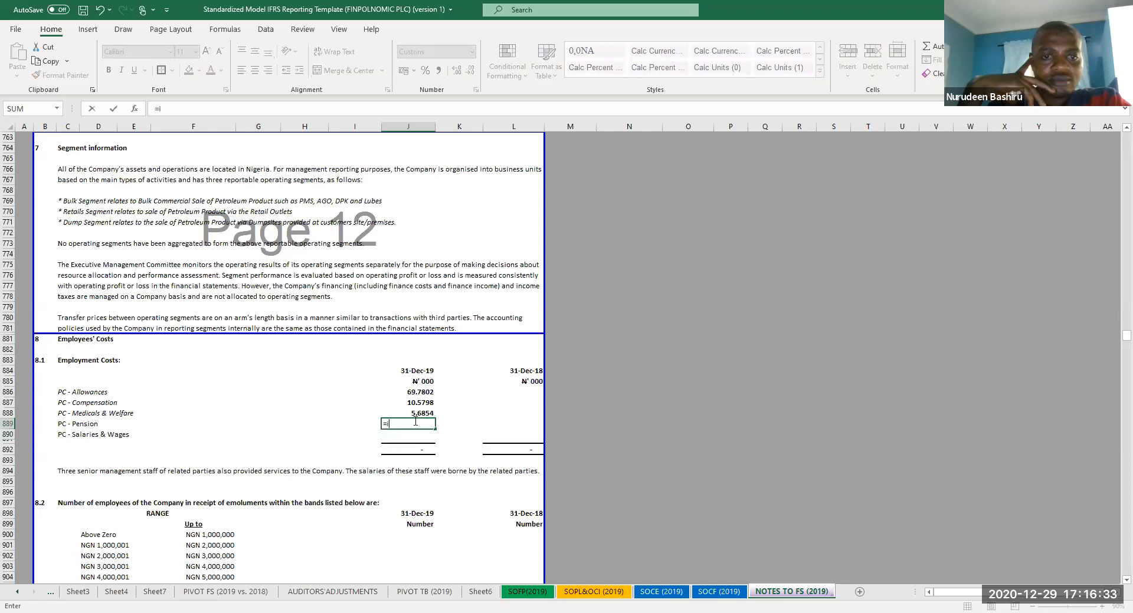
type("ferror(")
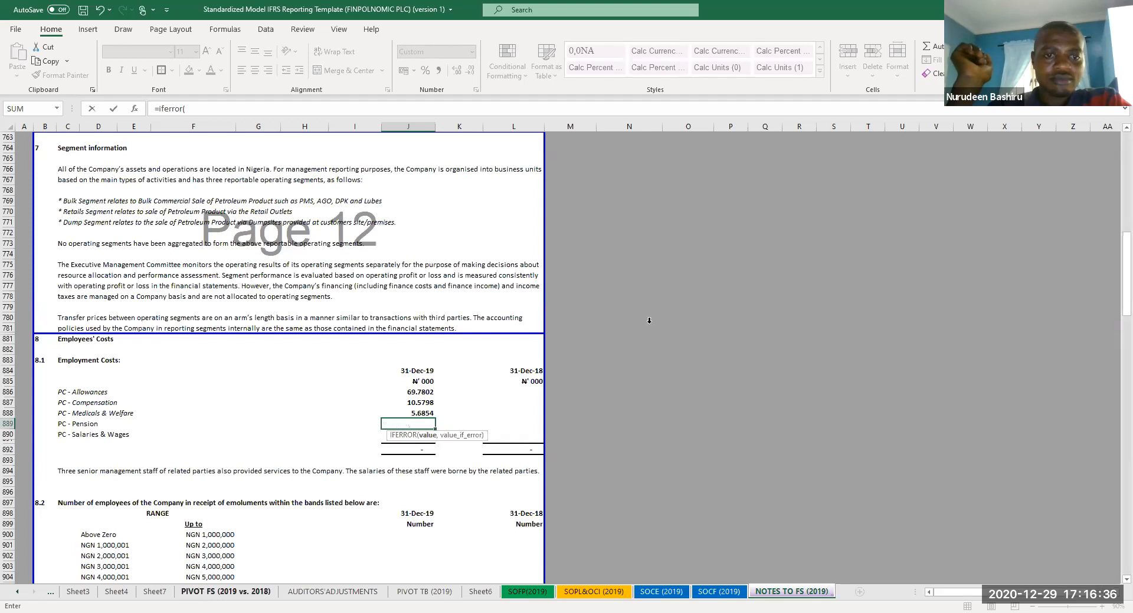
left_click(200, 592)
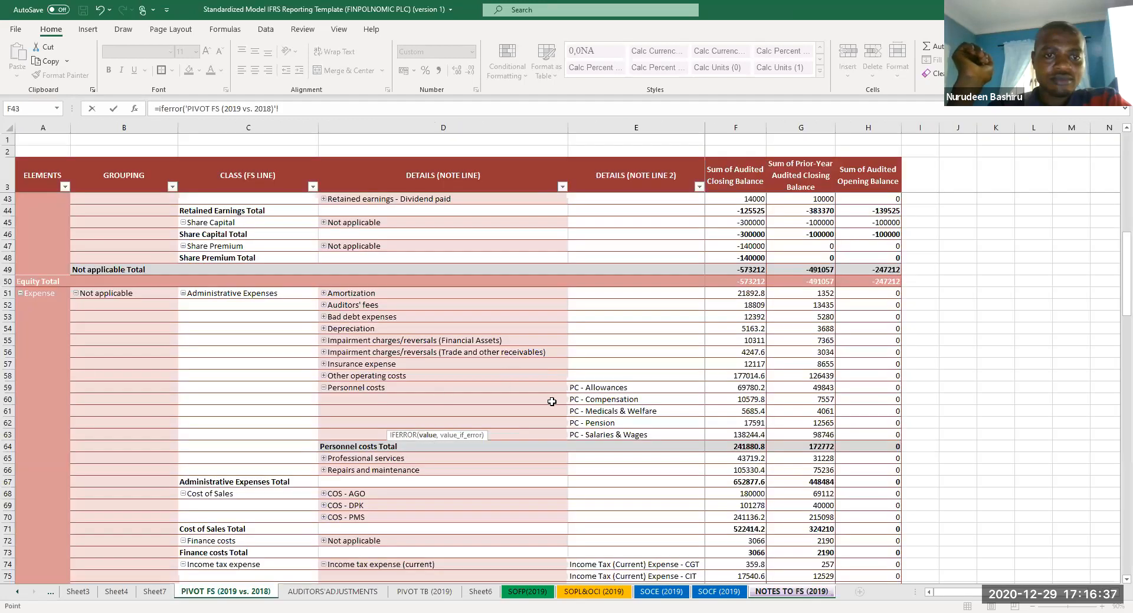
left_click(743, 424)
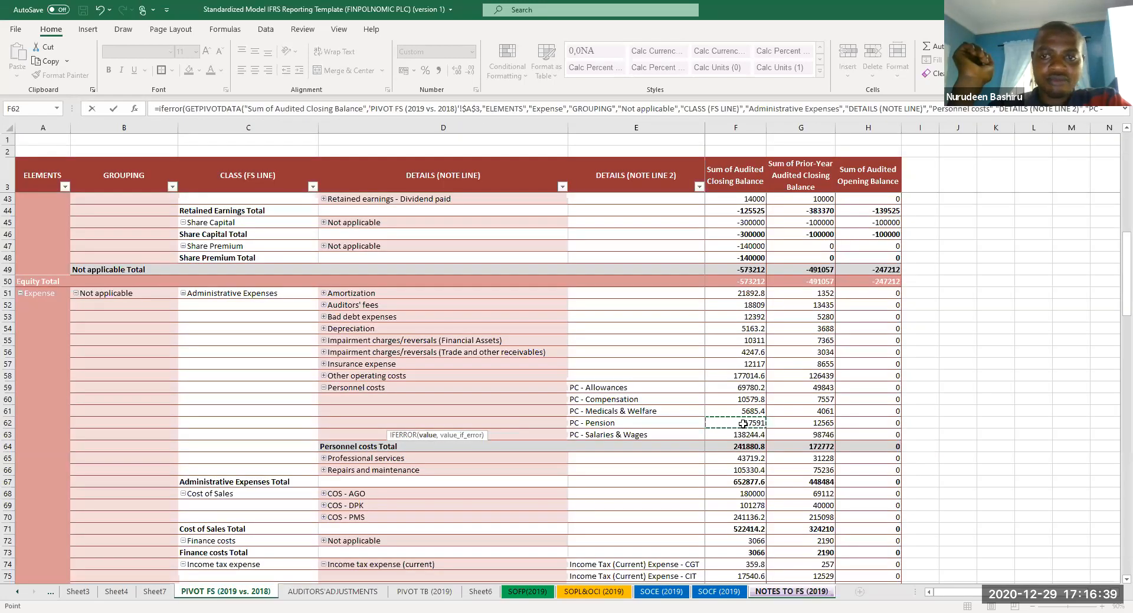
type("/1000,\"\")")
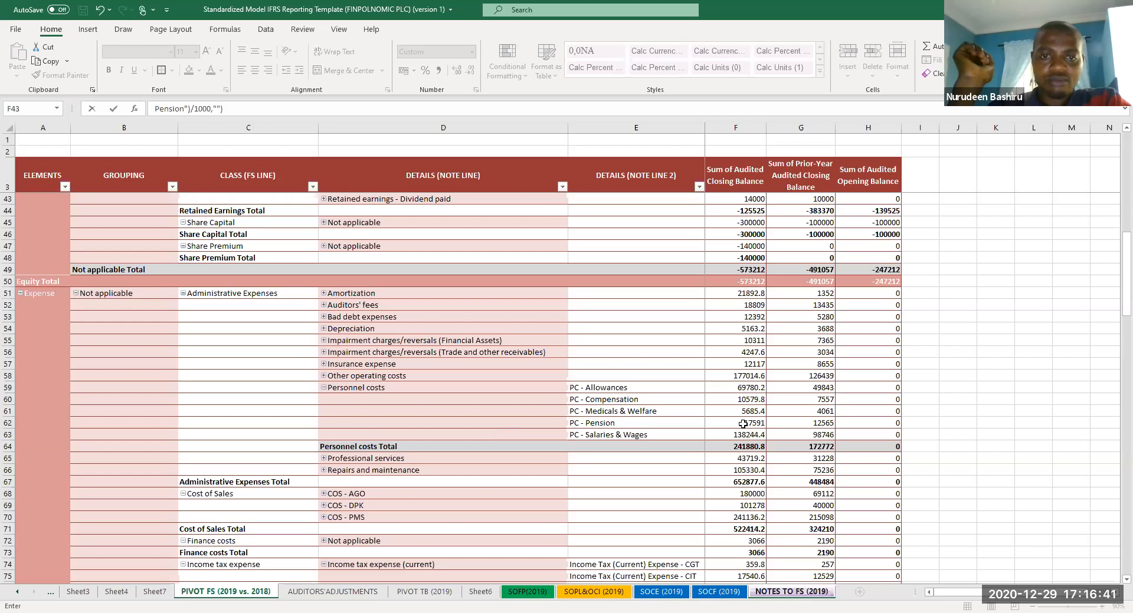
key("Return")
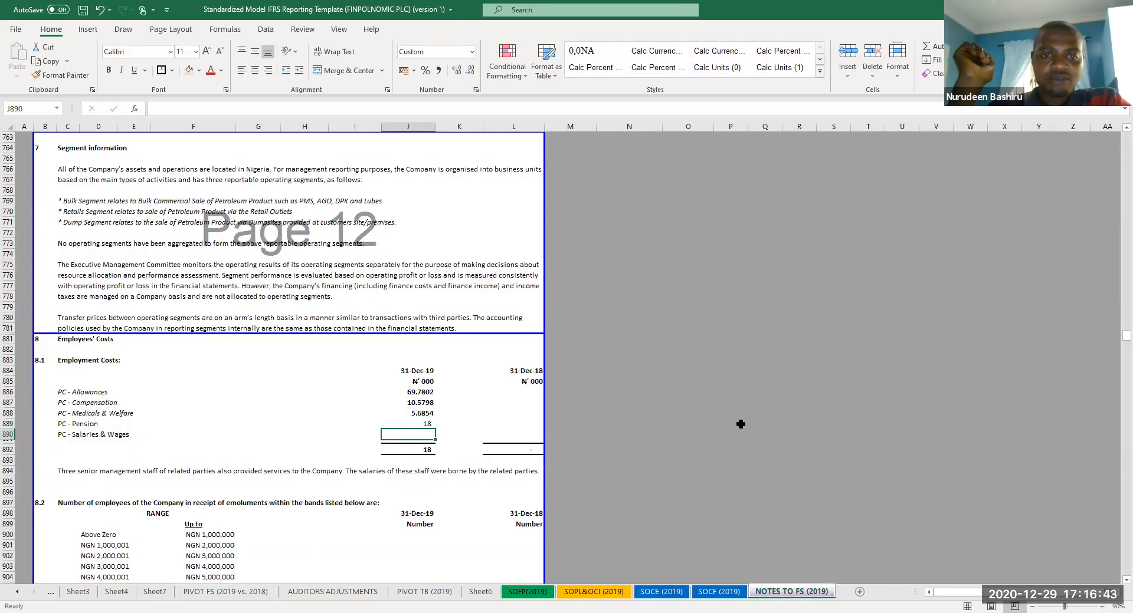
- Enter an IFERROR formula in J890 taking the pivot's Audited Closing Balance for PC - Salaries & Wages divided by 1000, with blank text on error
type("=iferror(")
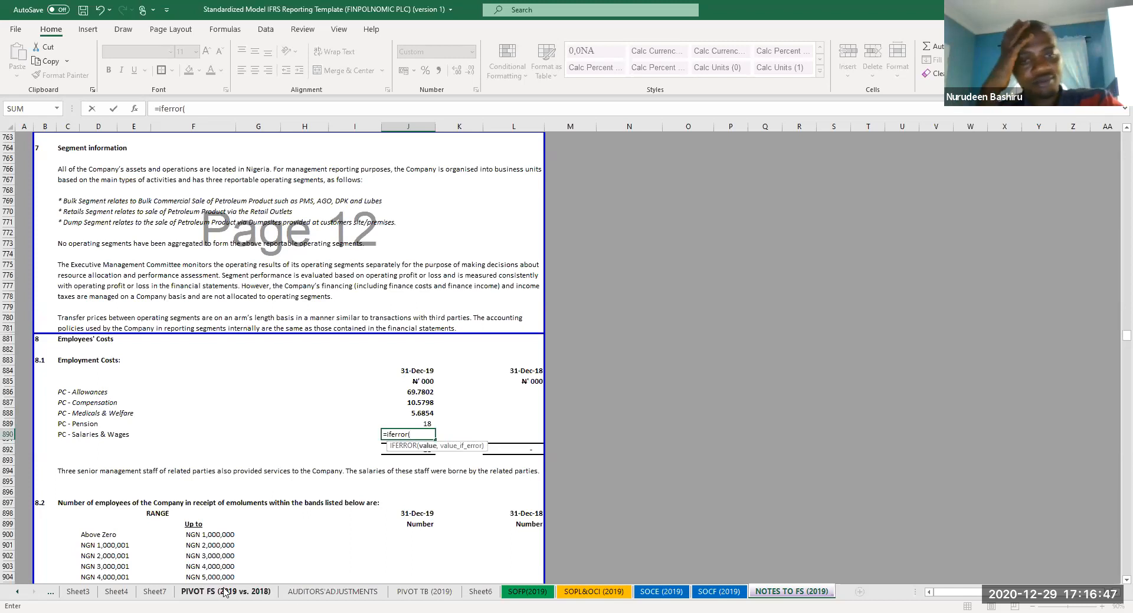
left_click(255, 592)
left_click(746, 431)
type("/1000,\"")
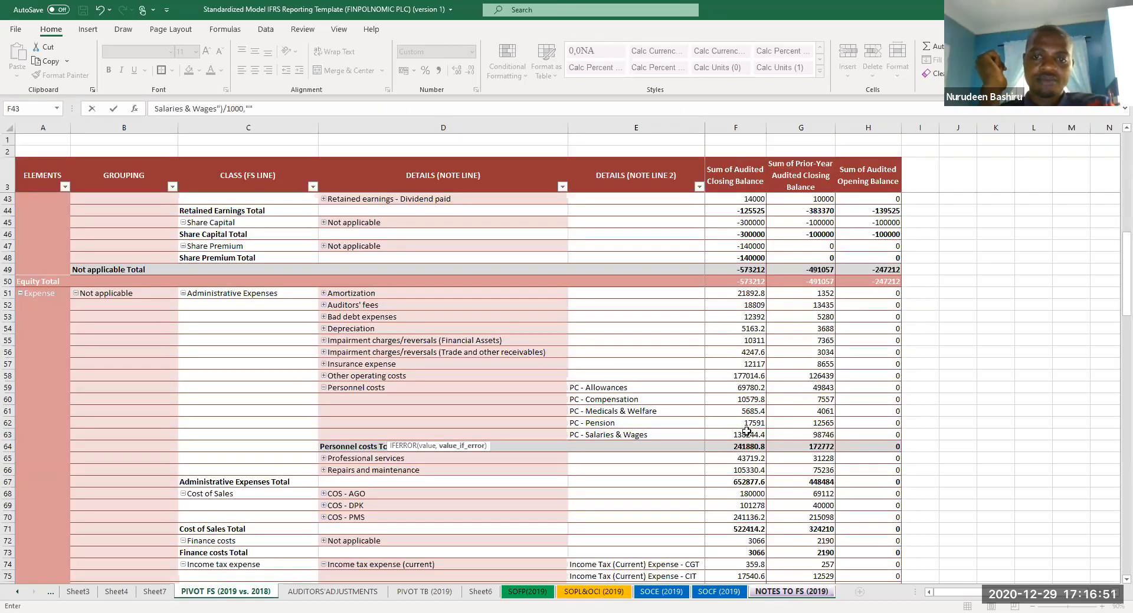
key("Return")
- Show the note 8.1 amounts in J886:L892 without decimals and remove the bold formatting from J886:L890
left_click(423, 452)
left_click_drag(413, 392, 501, 448)
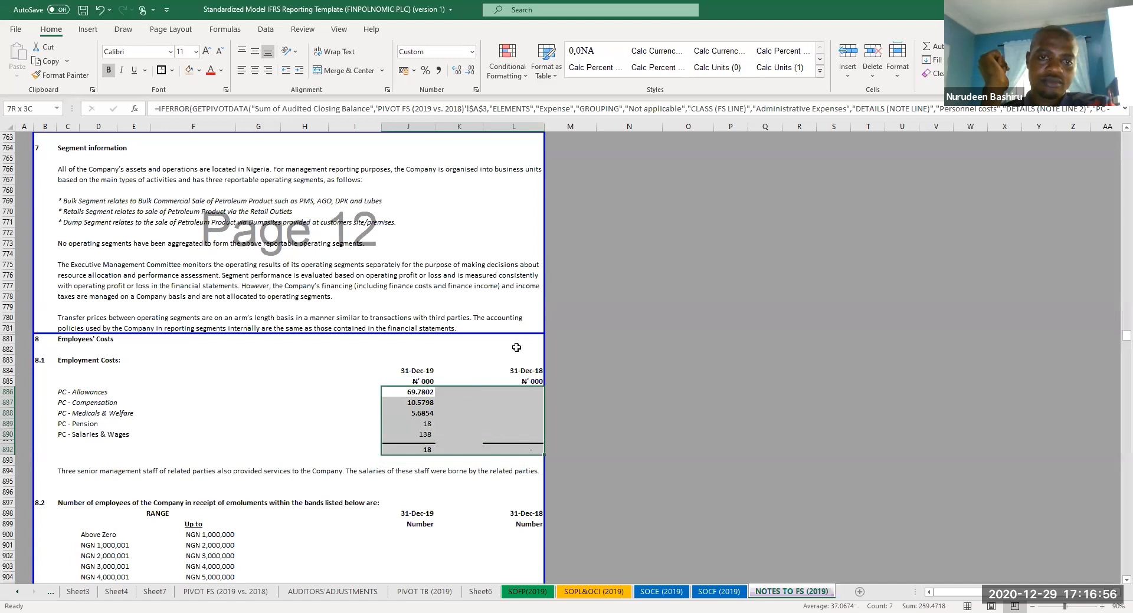
left_click(471, 70)
left_click(470, 71)
left_click(470, 71)
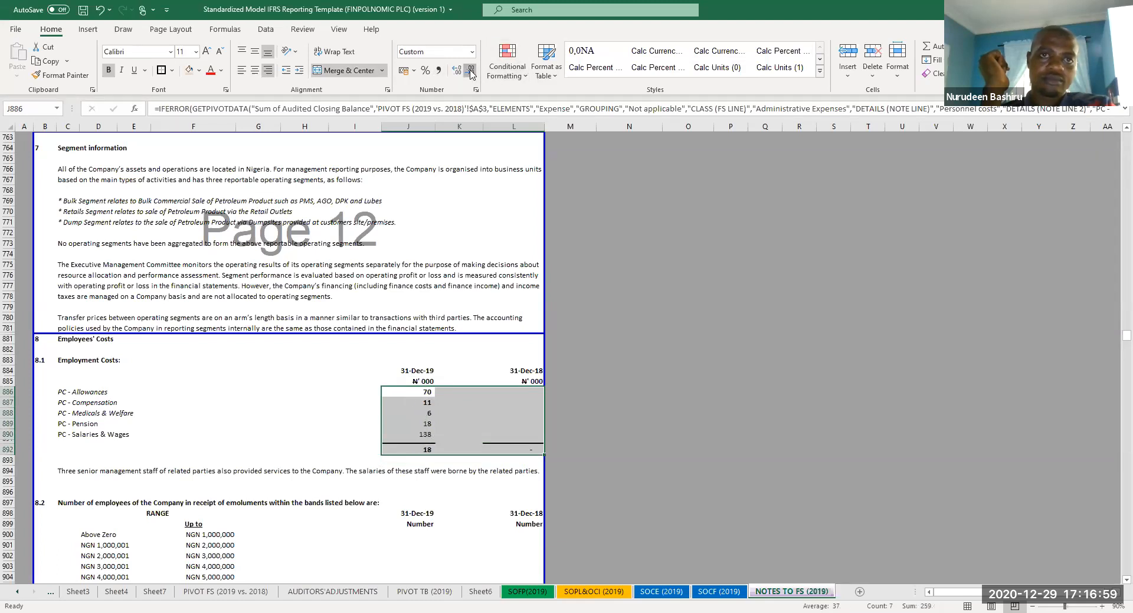
left_click(415, 441)
left_click_drag(424, 392, 503, 427)
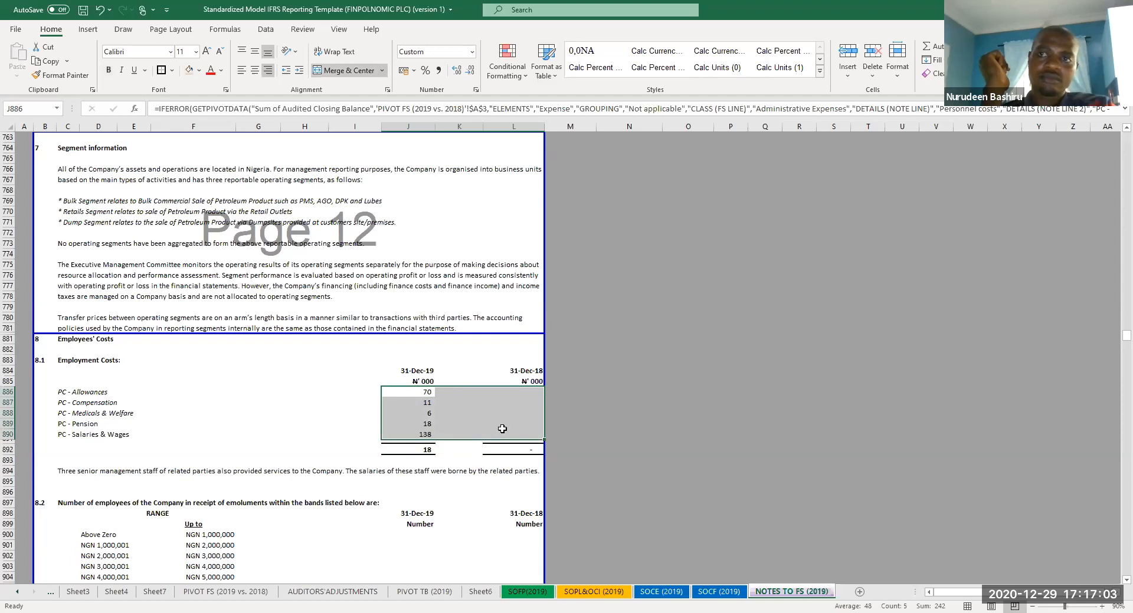
- Enter the formula =SUM(J886:J890) in J892 to total the 31-Dec-19 employment costs
left_click(417, 450)
type("=s")
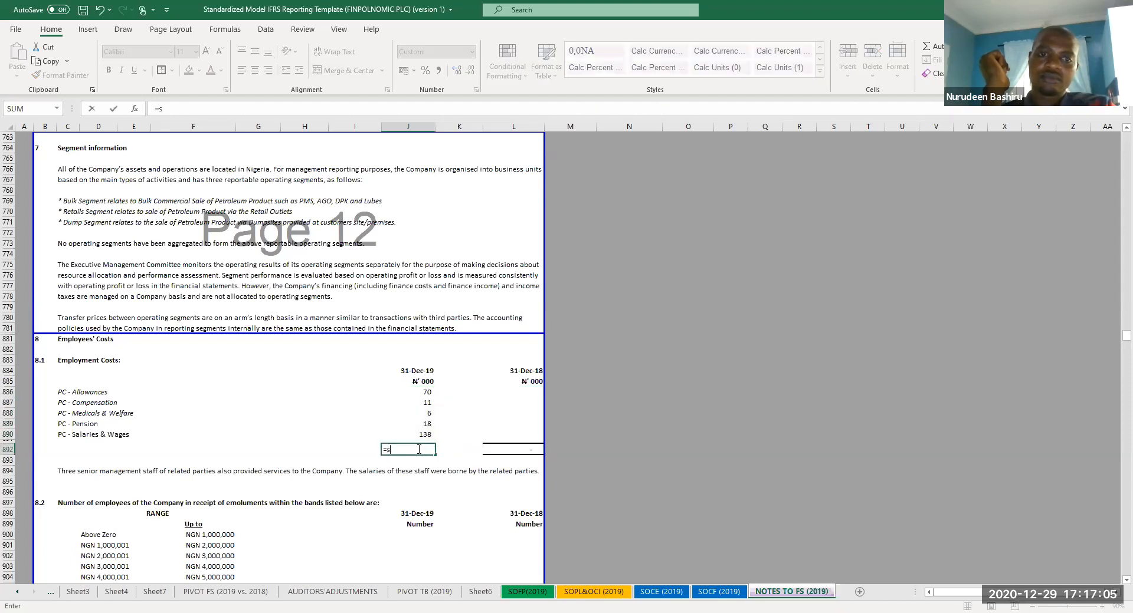
type("um(")
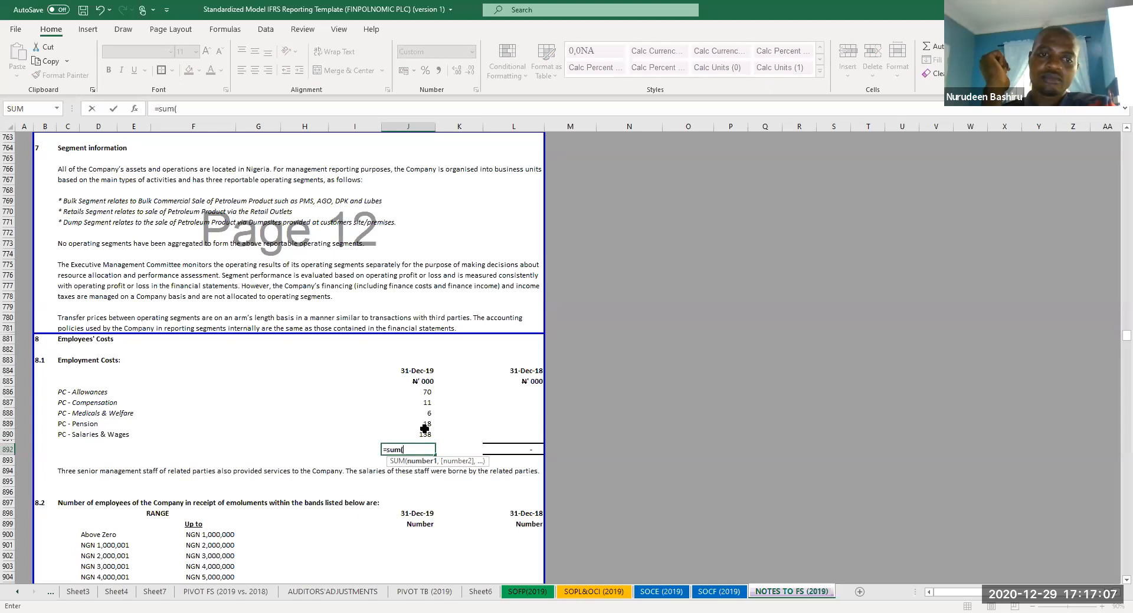
left_click_drag(425, 393, 424, 439)
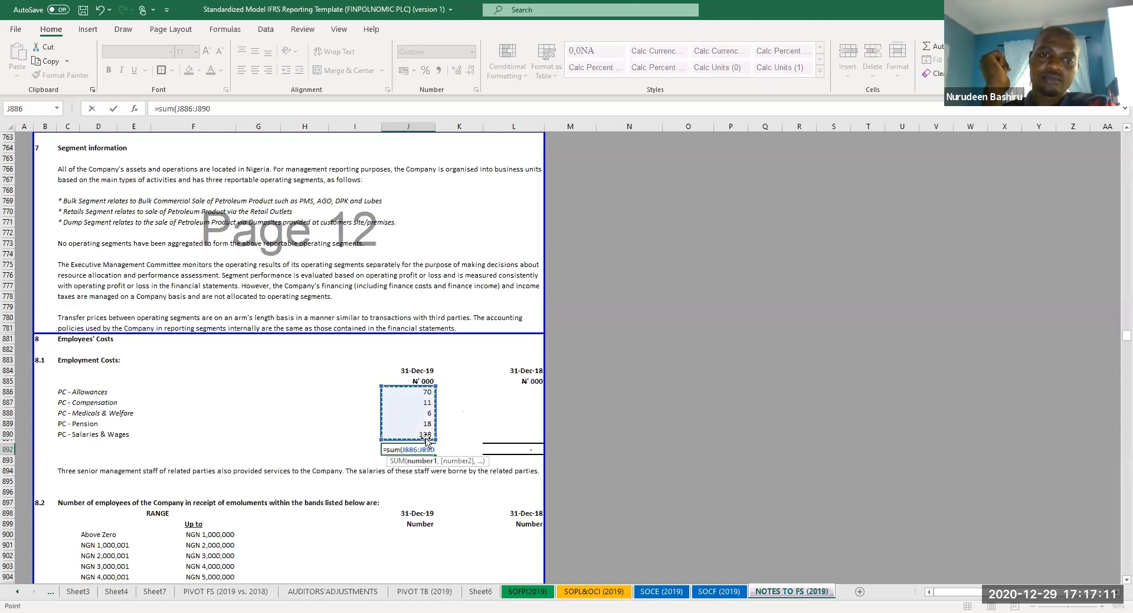
key("Return")
left_click(425, 448)
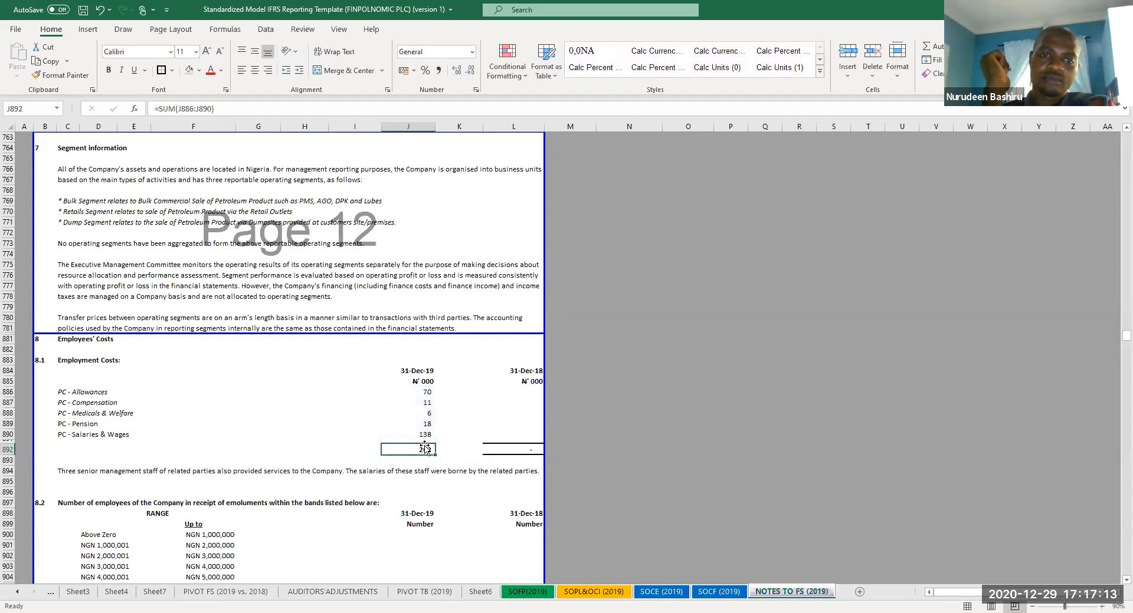
- Copy the 31-Dec-19 employment cost formulas and total in J886:J892 to the 31-Dec-18 column starting at L886
left_click_drag(429, 391, 423, 450)
key("ctrl+c")
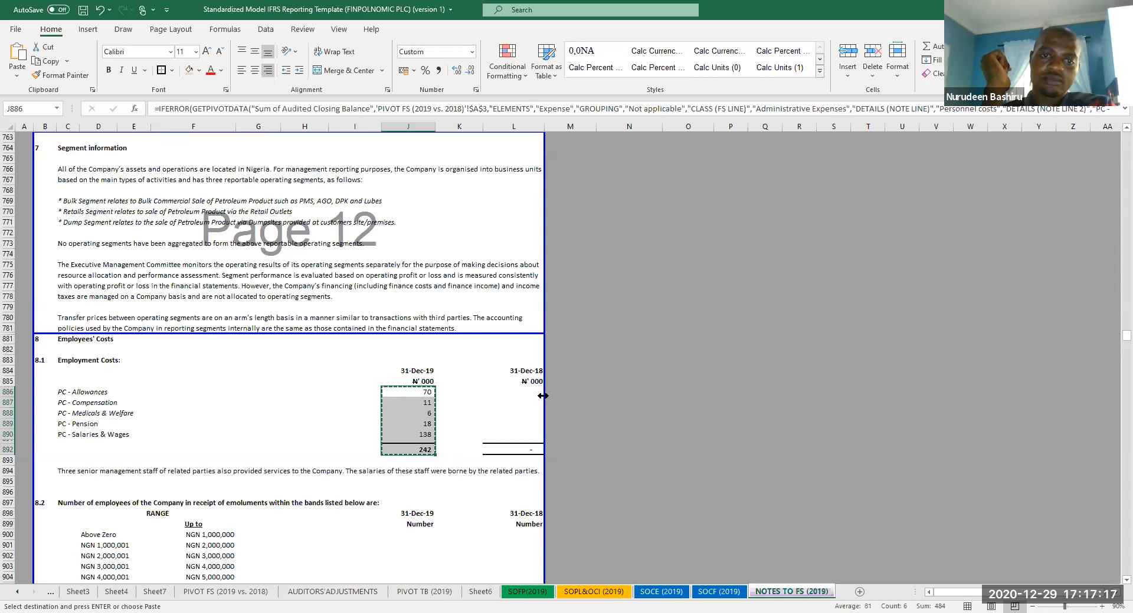
left_click(519, 395)
key("ctrl+v")
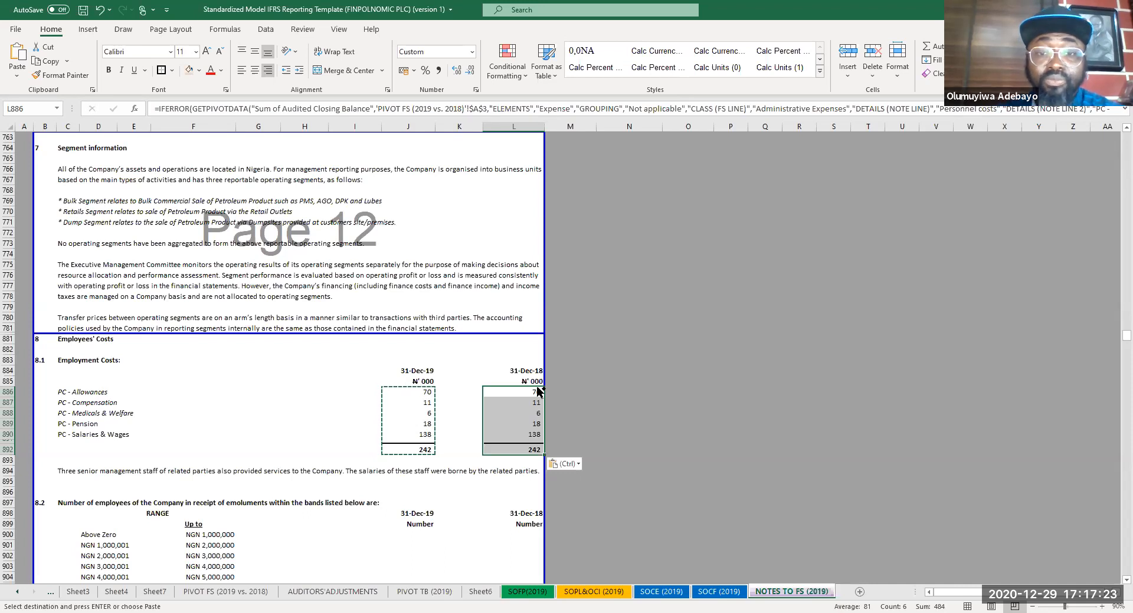
- Replace all "Audited Closing Balance" with "Prior-Year Audited Closing Balance" in the 31-Dec-18 formulas L886:L892 and save the workbook
key("ctrl+h")
left_click(583, 444)
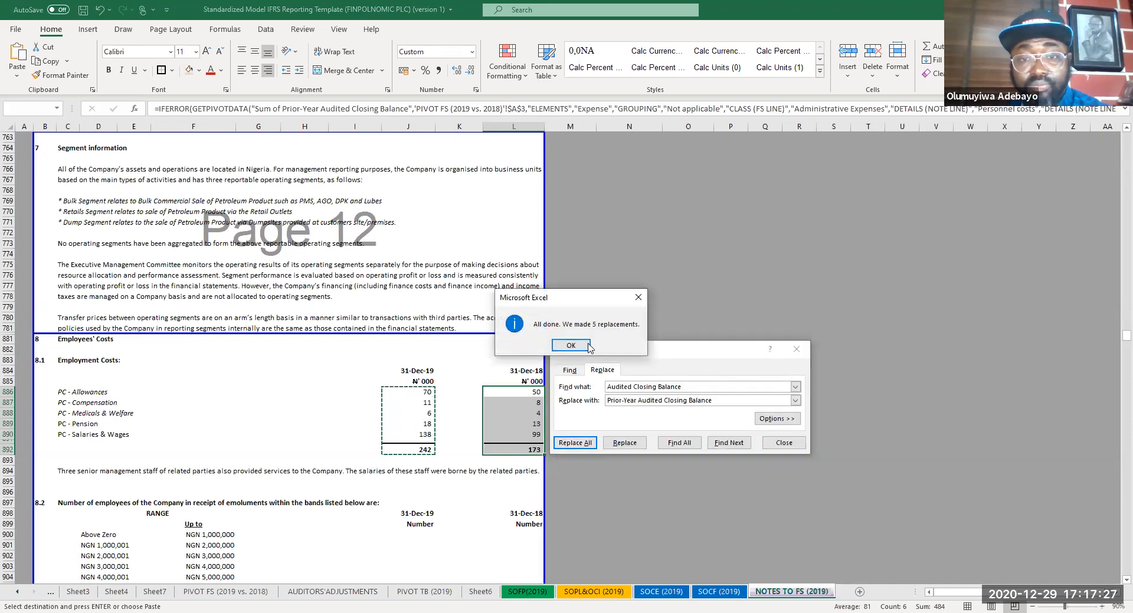
left_click(796, 350)
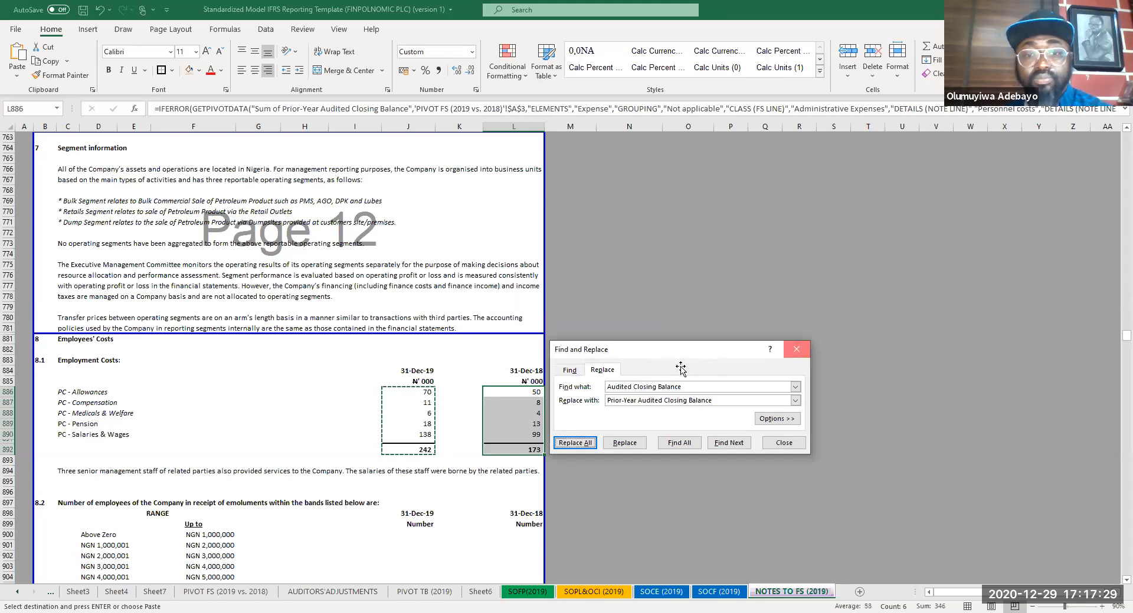
left_click(679, 367)
key("ctrl+s")
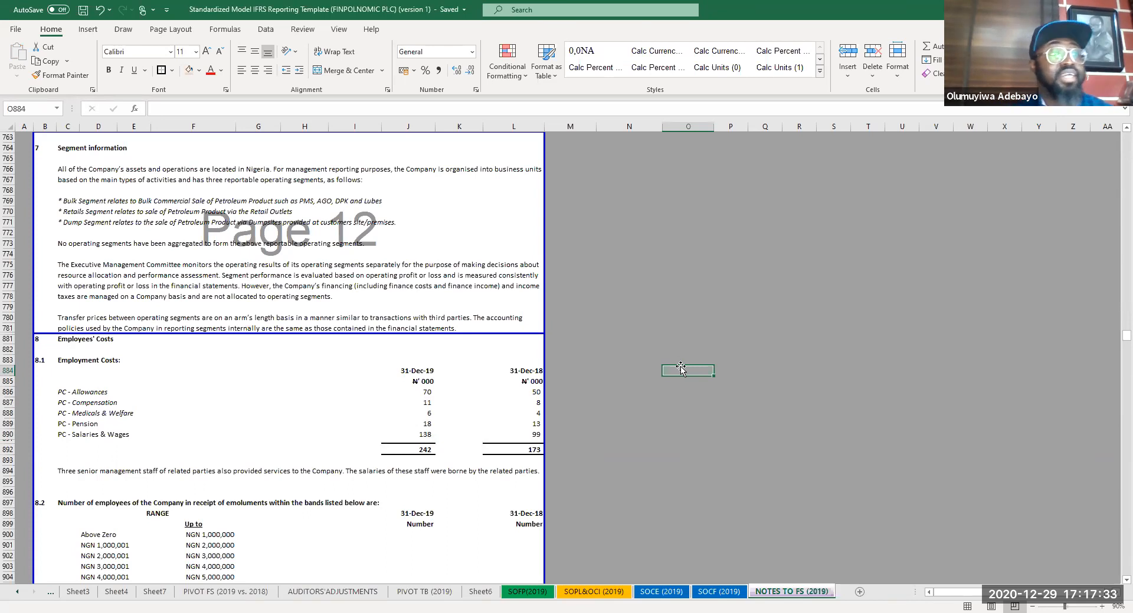
- Review the accounting policy notes above note 8, from financial liabilities through to the Revenue and Cost of Sales notes
scroll(389, 242, "up", 7)
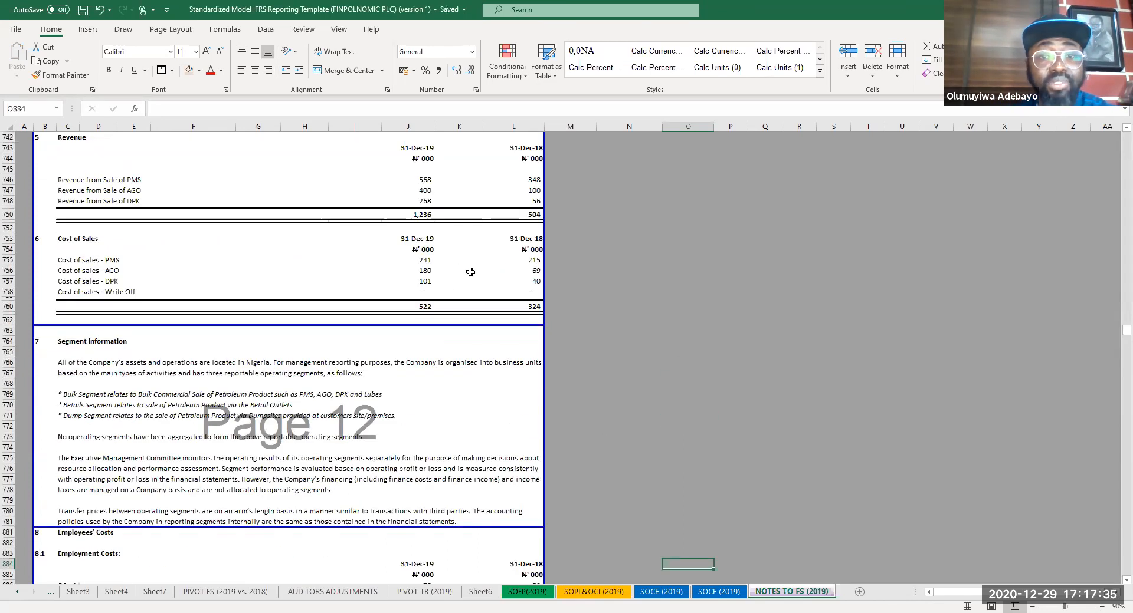
scroll(470, 271, "up", 6)
scroll(470, 271, "up", 20)
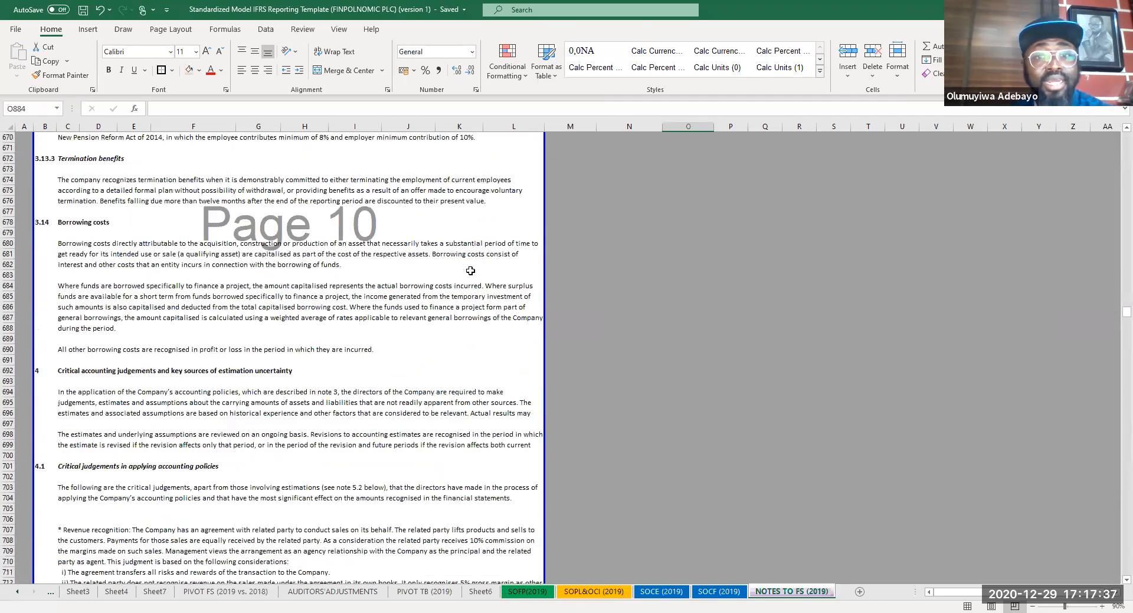
scroll(493, 277, "up", 17)
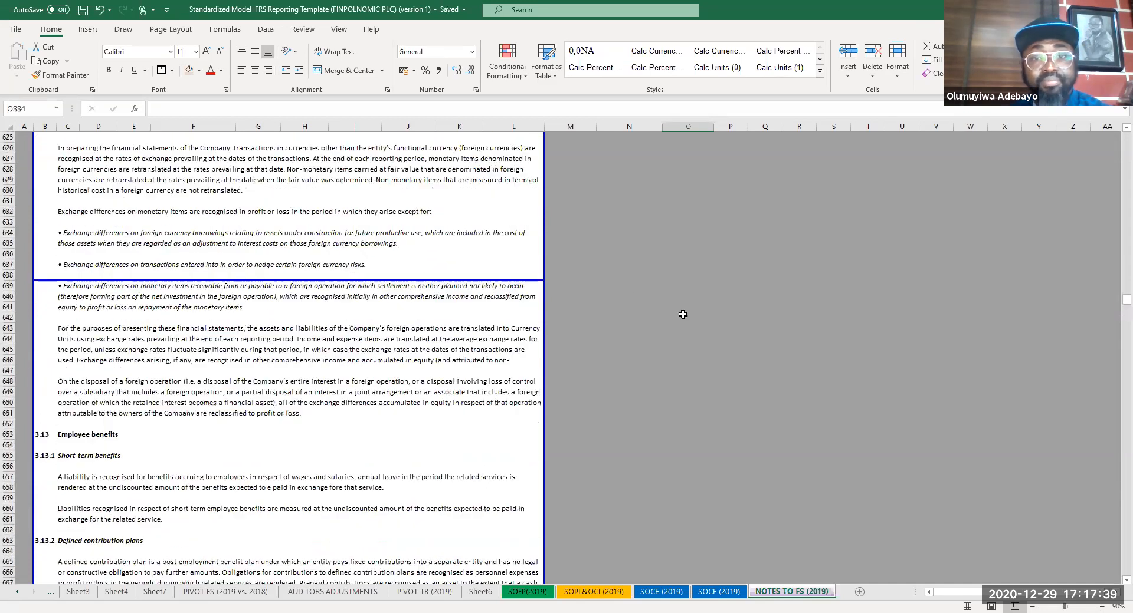
left_click(686, 318)
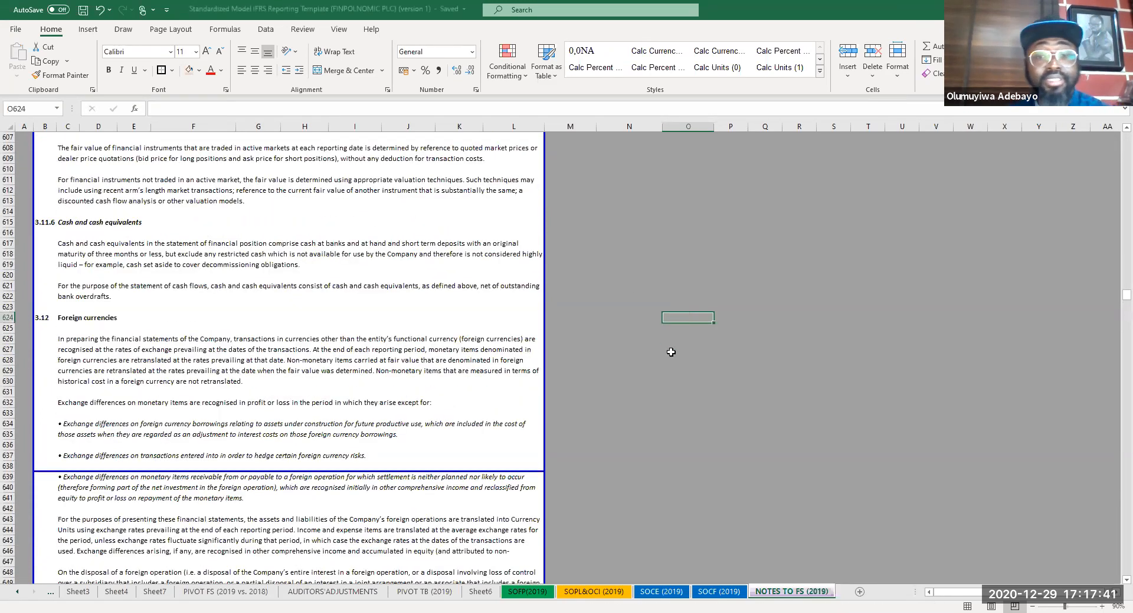
scroll(654, 374, "up", 6)
scroll(654, 373, "up", 16)
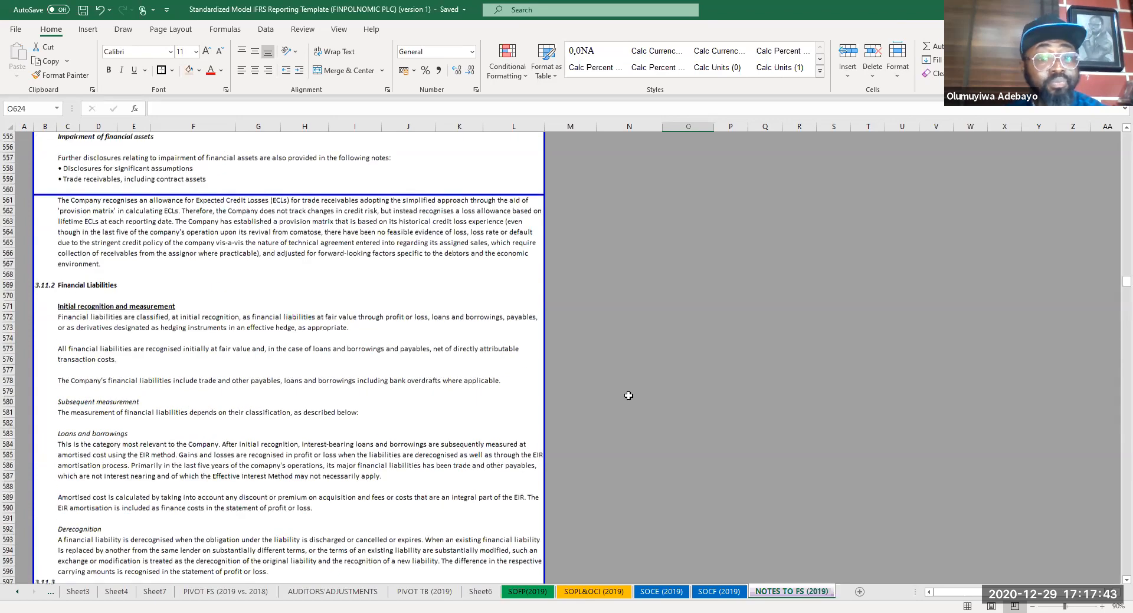
scroll(676, 475, "down", 20)
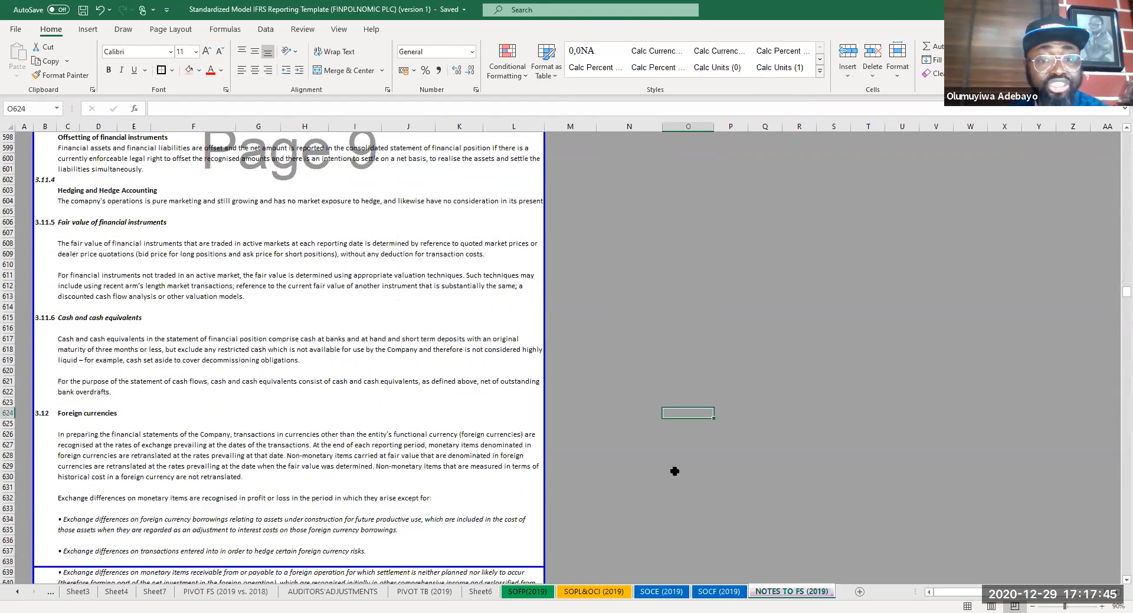
scroll(675, 475, "down", 20)
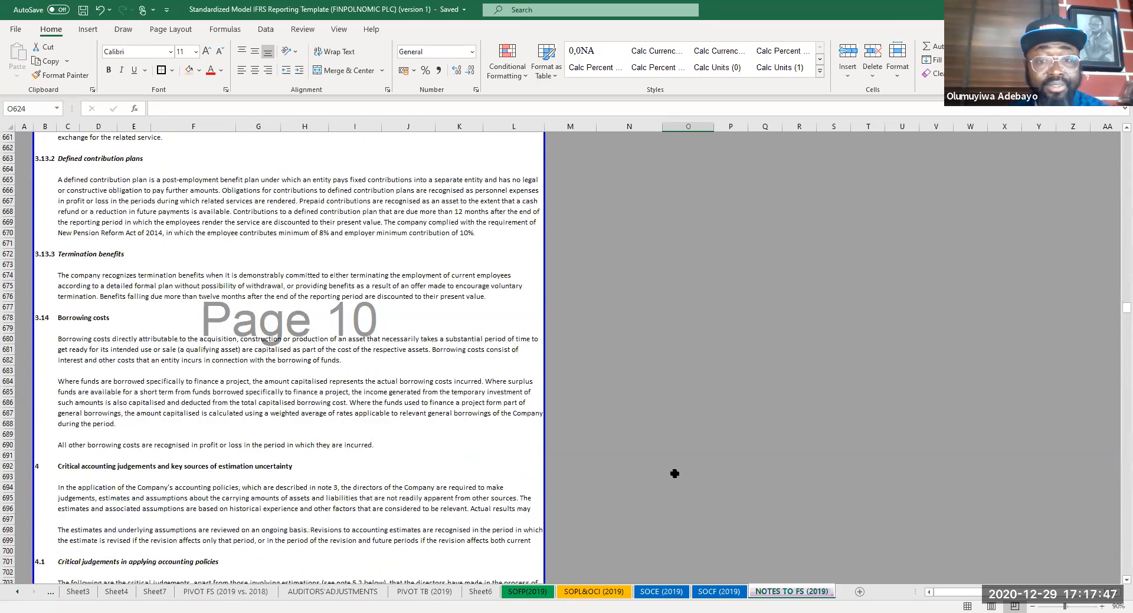
scroll(674, 474, "down", 7)
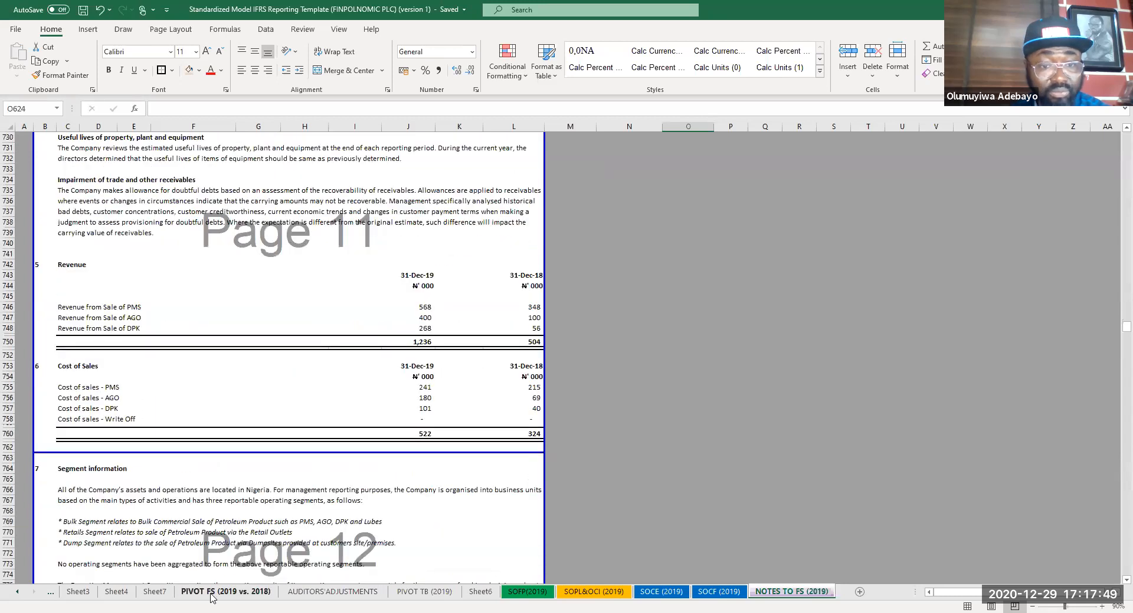
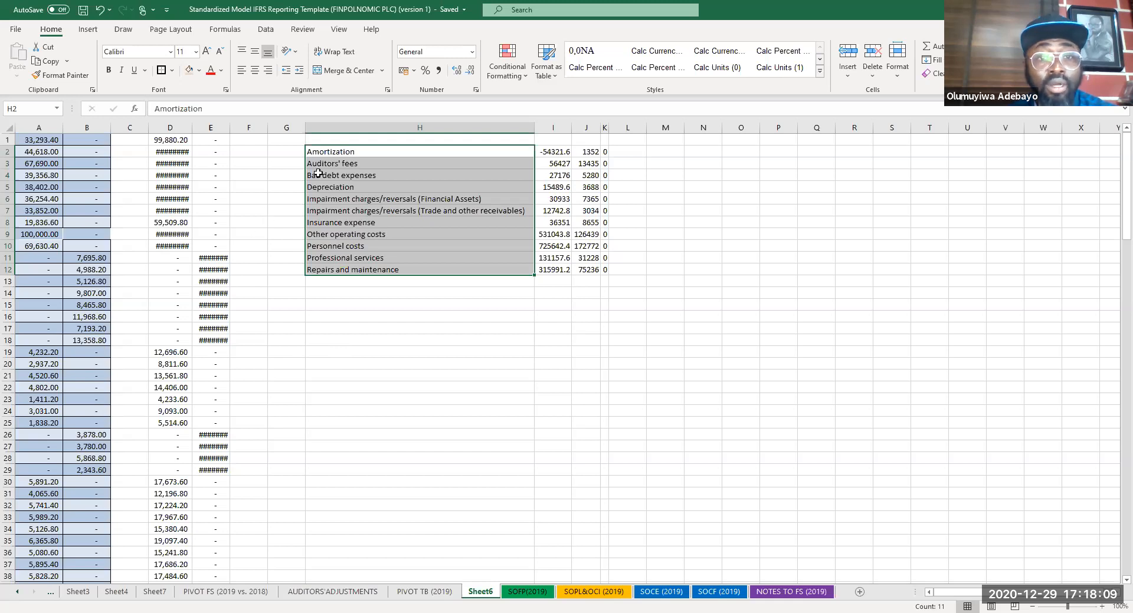
- Change the formula in D1 of Sheet6 to =A1*100
left_click(158, 139)
left_click(177, 121)
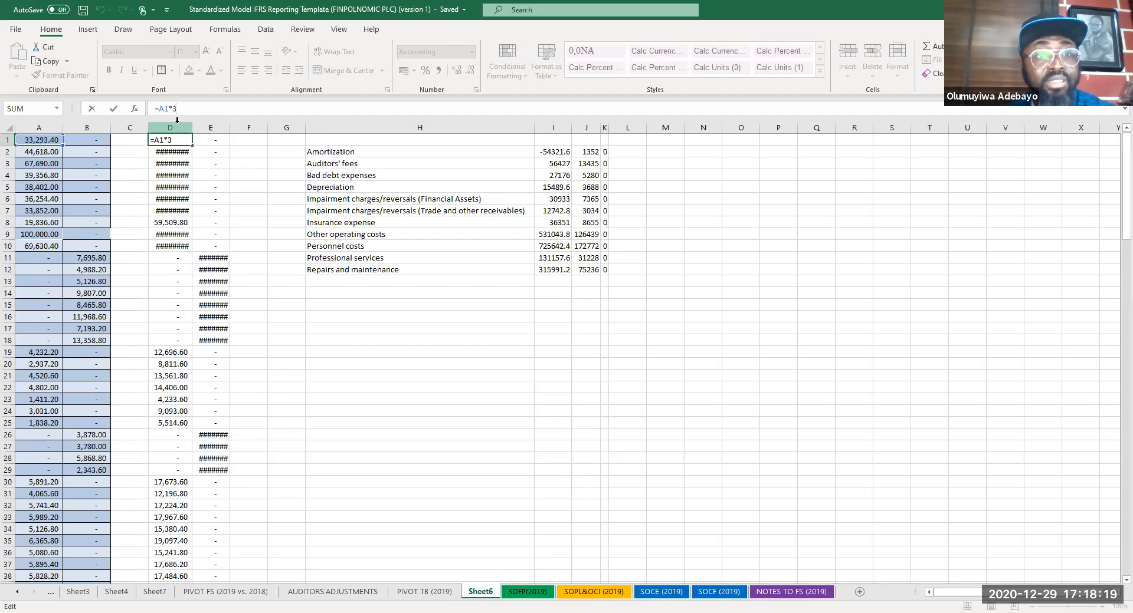
key("BackSpace")
type("100")
key("Return")
left_click(170, 136)
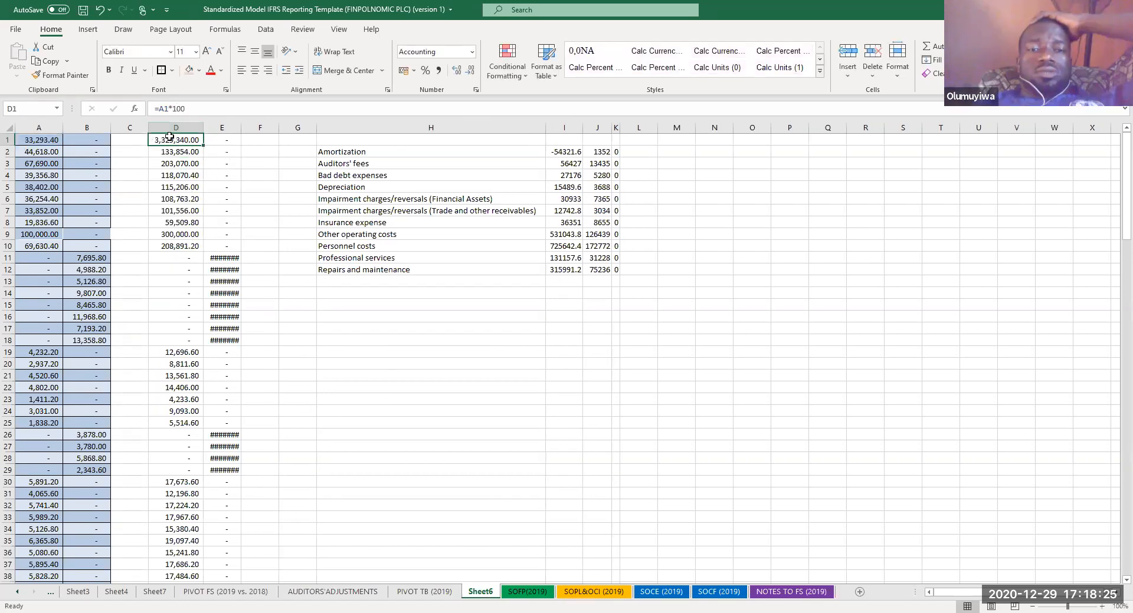
- Fill the =A1*100 formula from D1 across D1:E156 on Sheet6 and fit the widths of columns D and E
mouse_move(206, 145)
left_mouse_down()
mouse_move(249, 151)
mouse_move(234, 595)
mouse_move(240, 568)
left_mouse_up()
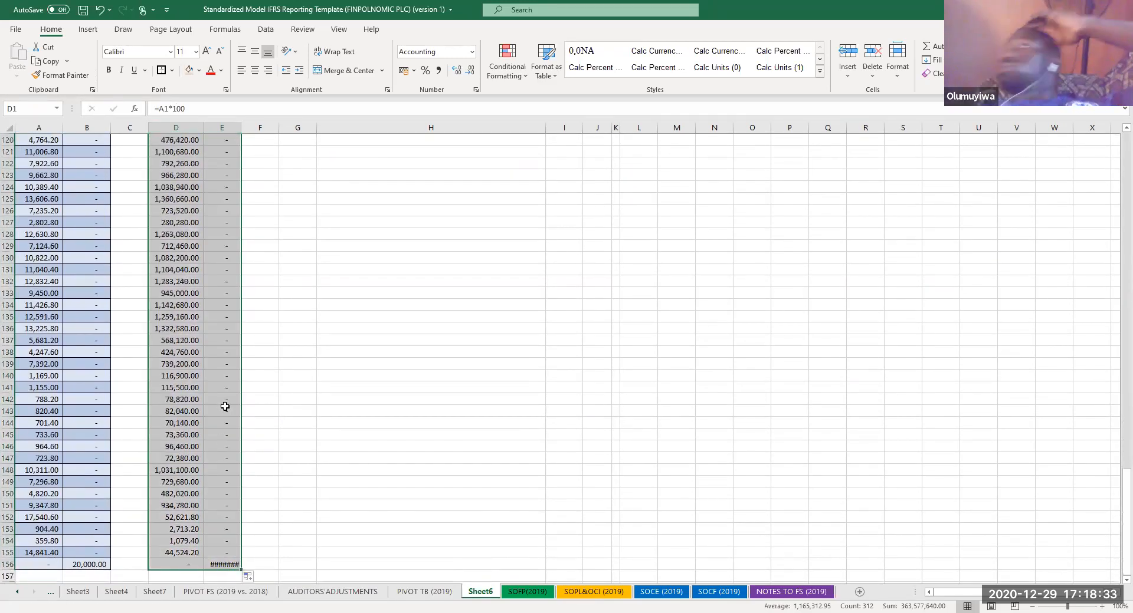
double_click(203, 121)
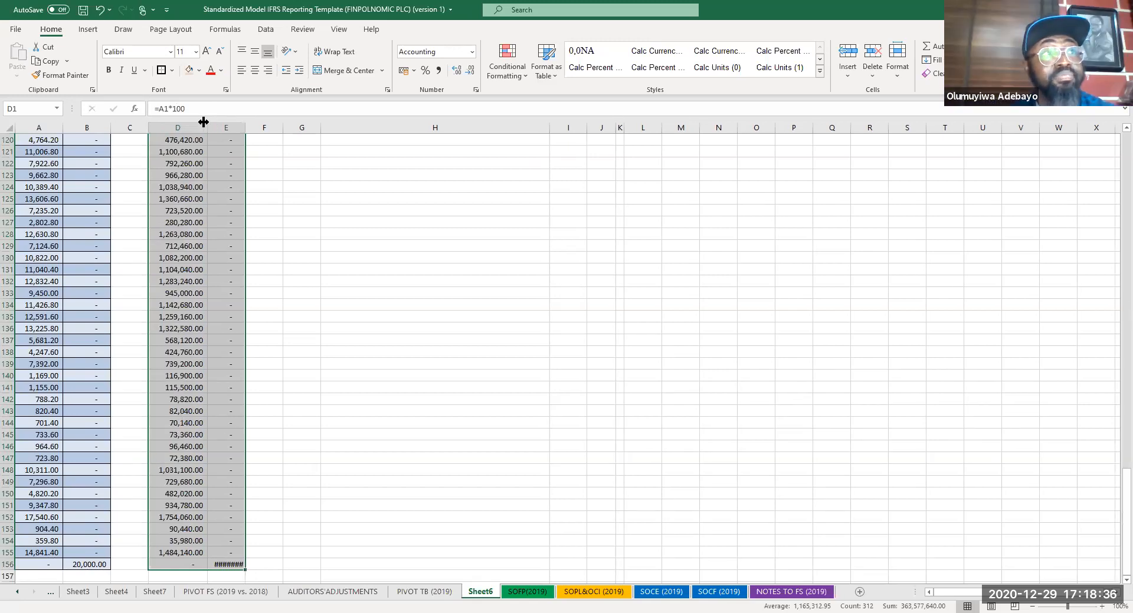
double_click(244, 126)
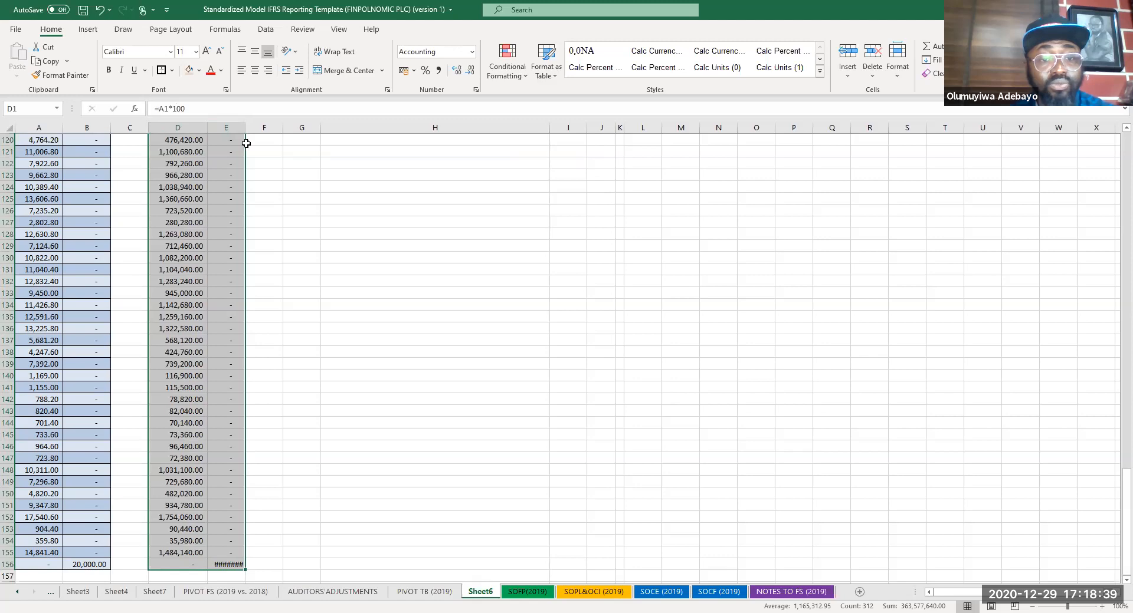
- Copy D1:E156 from Sheet6 and paste it as values into the Debit and Credit columns of PIVOT TB (2019), starting at F2
key("ctrl+c")
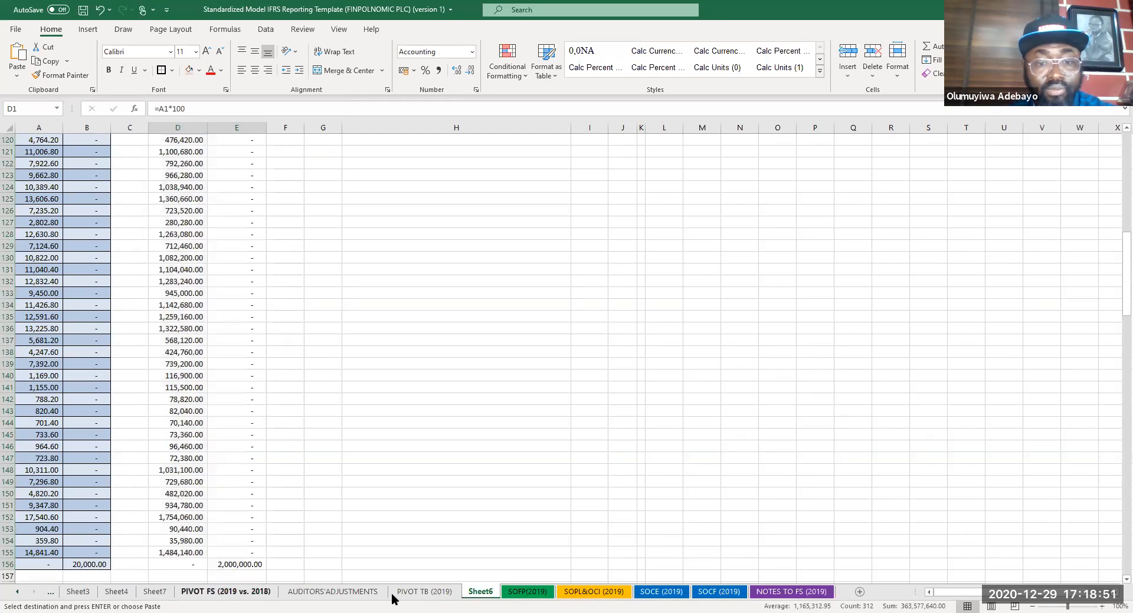
left_click(420, 592)
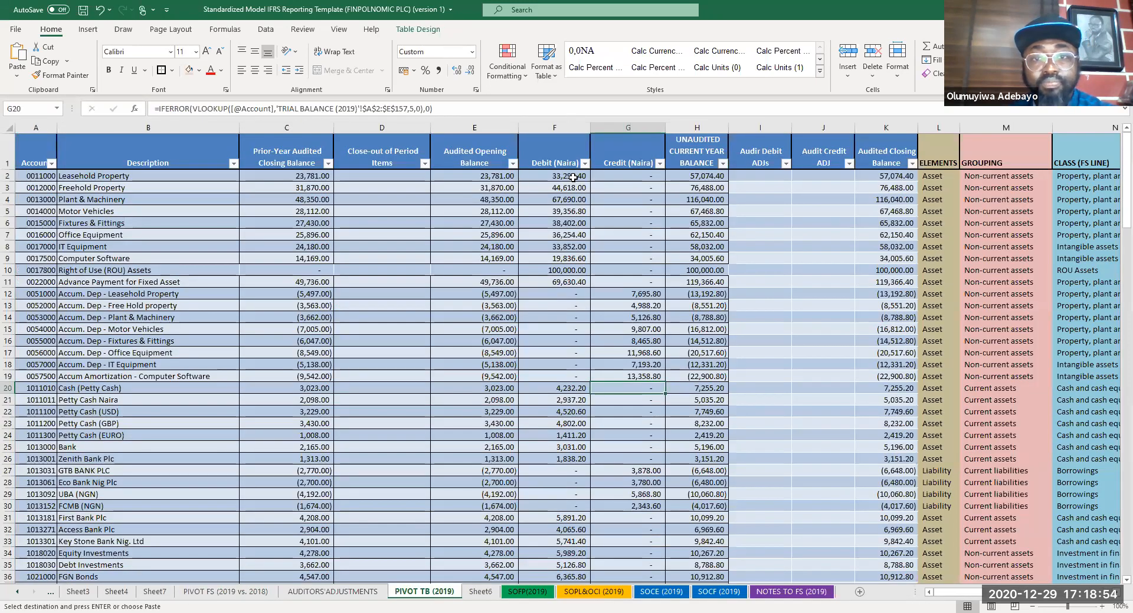
left_click(571, 176)
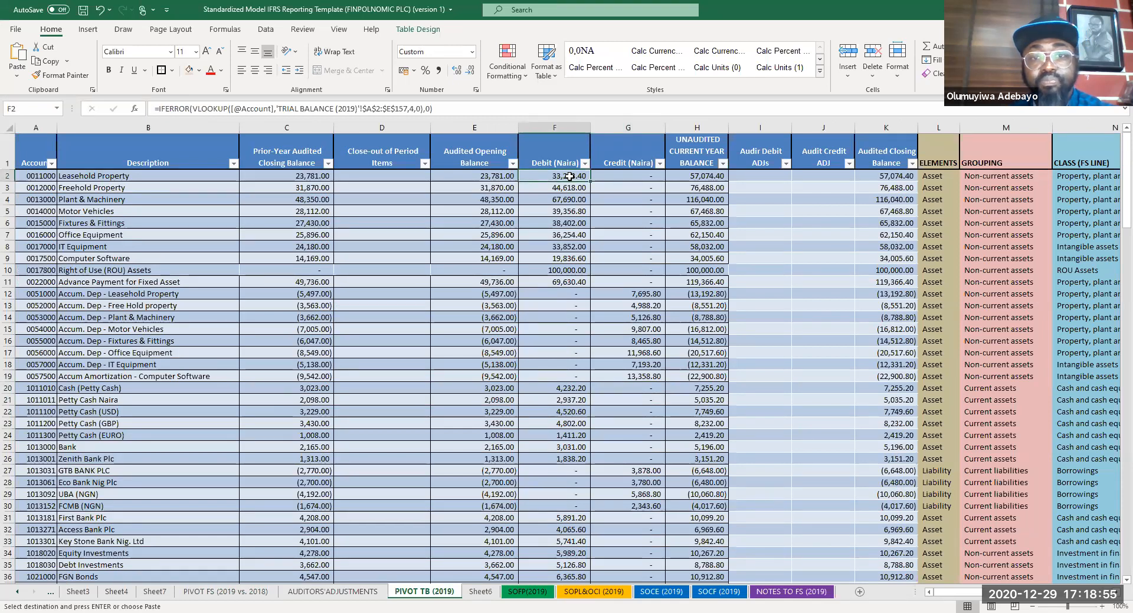
key("shift+F10")
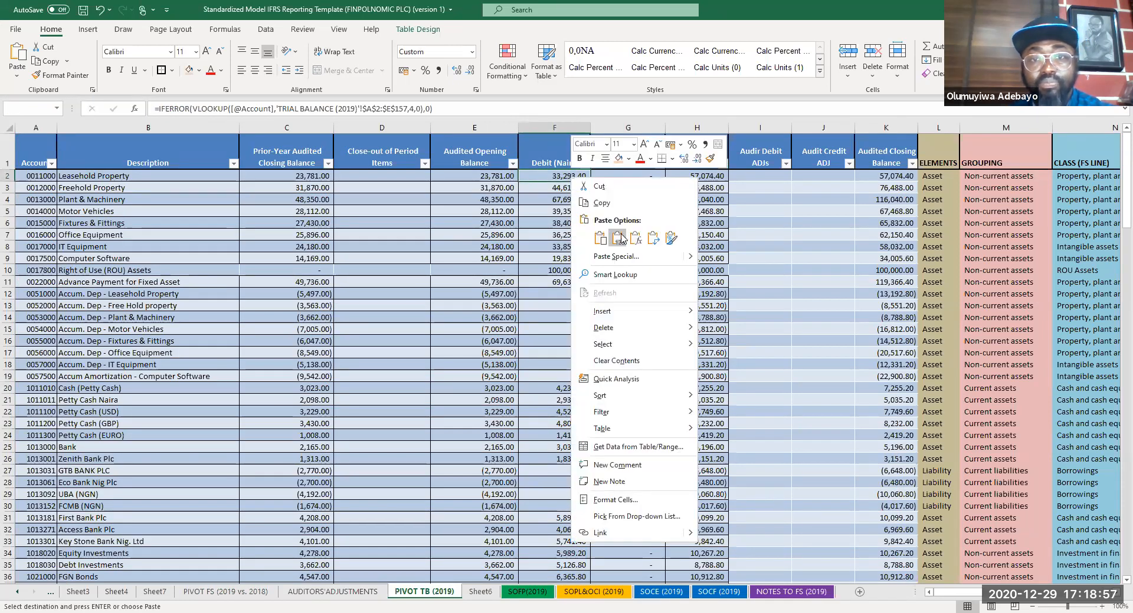
left_click(619, 238)
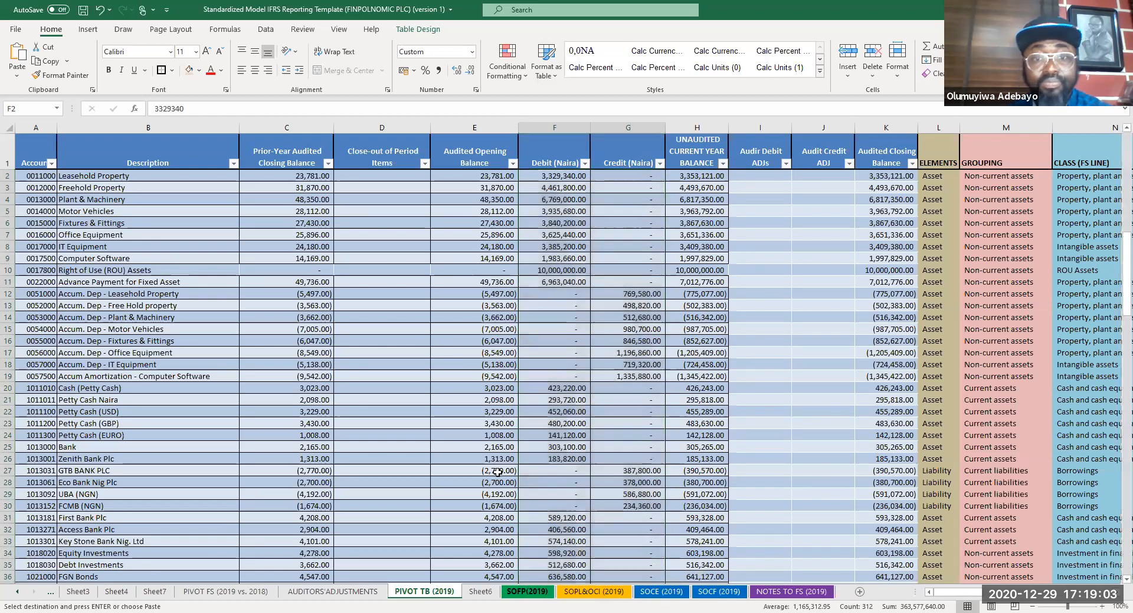
- Save the workbook and refresh all pivot data so the SOFP (2019) statement uses the rescaled figures
left_click(513, 592)
left_click(553, 282)
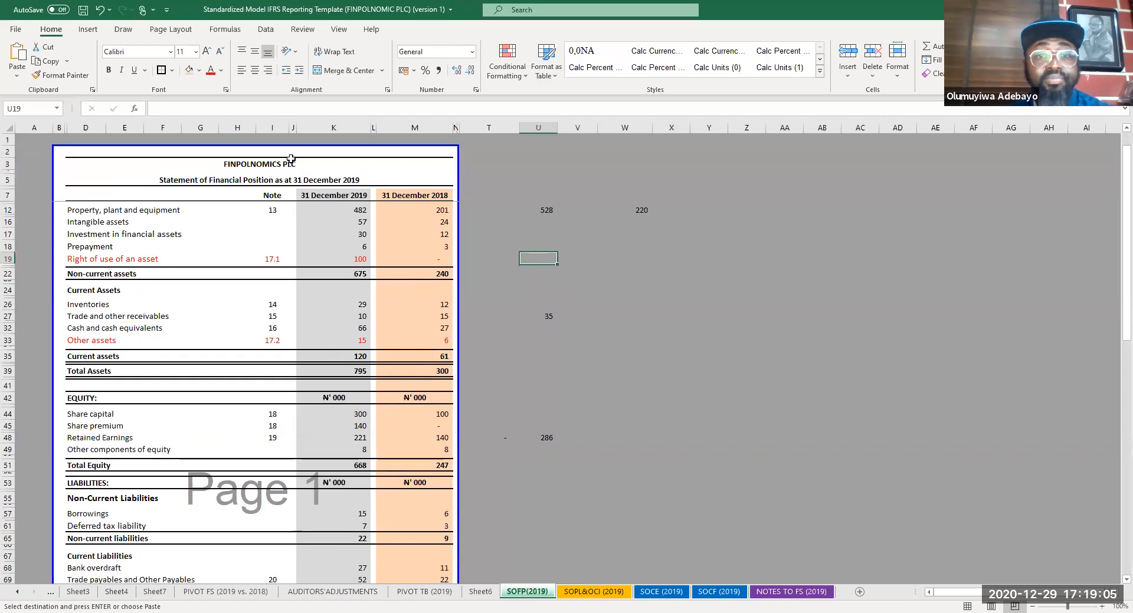
left_click(538, 246)
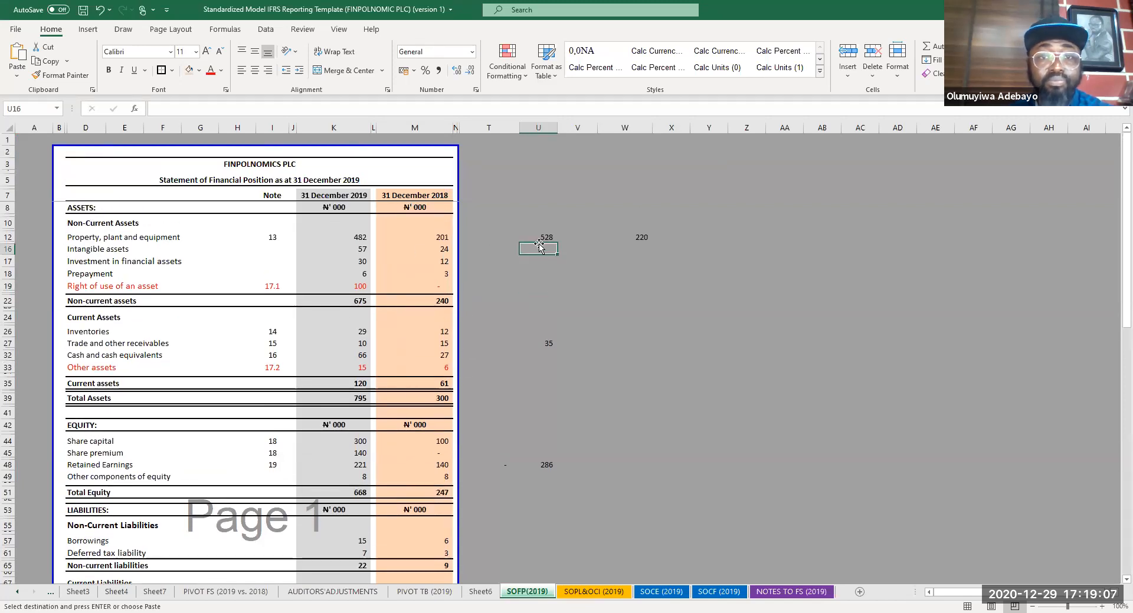
key("ctrl+s")
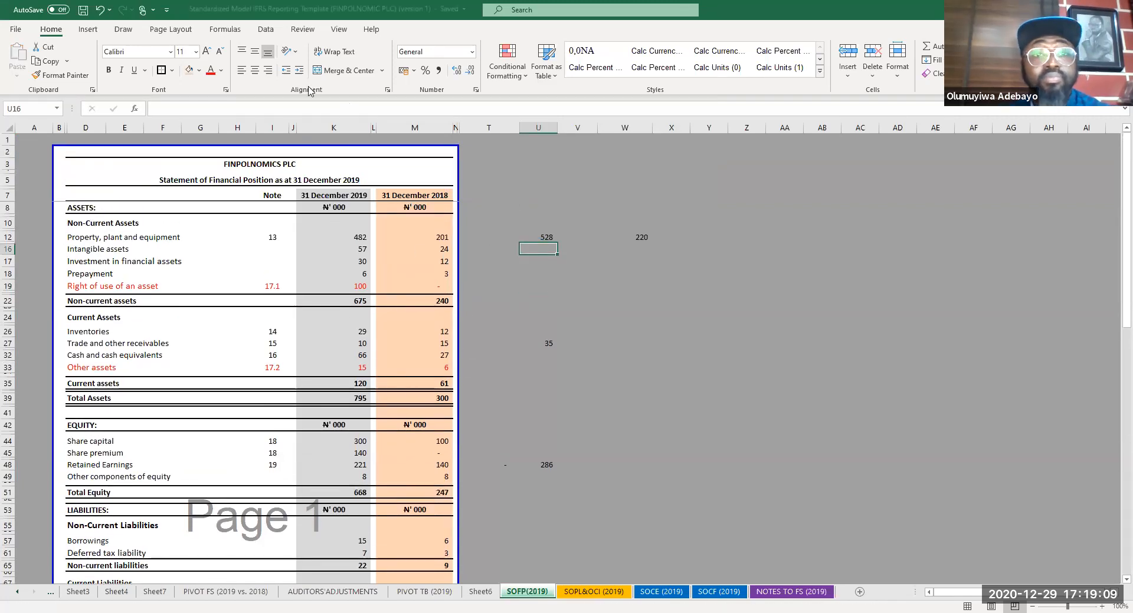
left_click(265, 30)
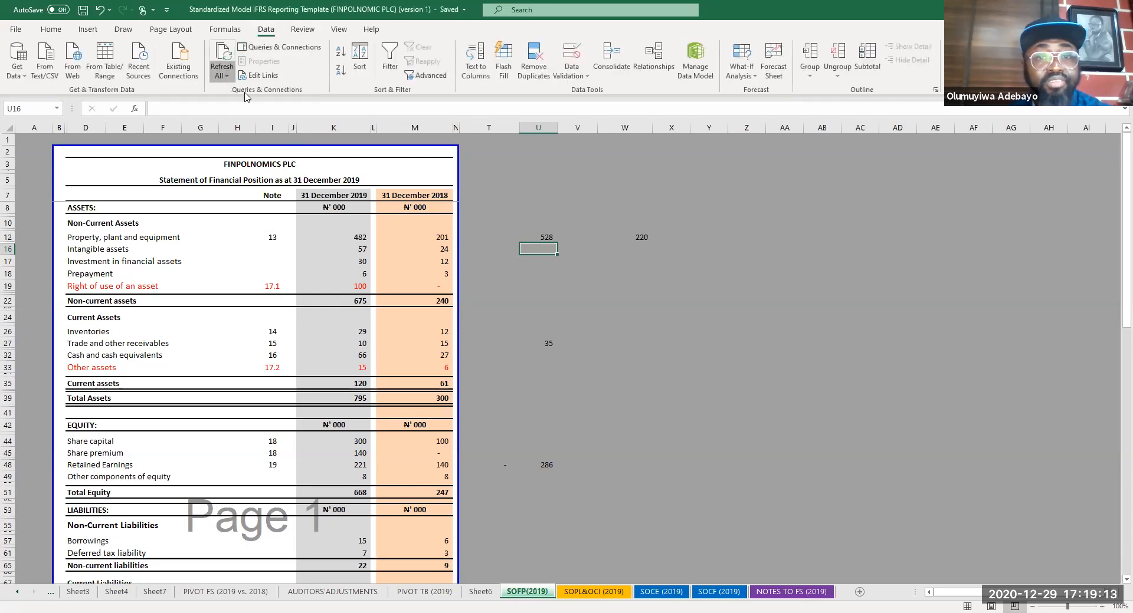
left_click(506, 314)
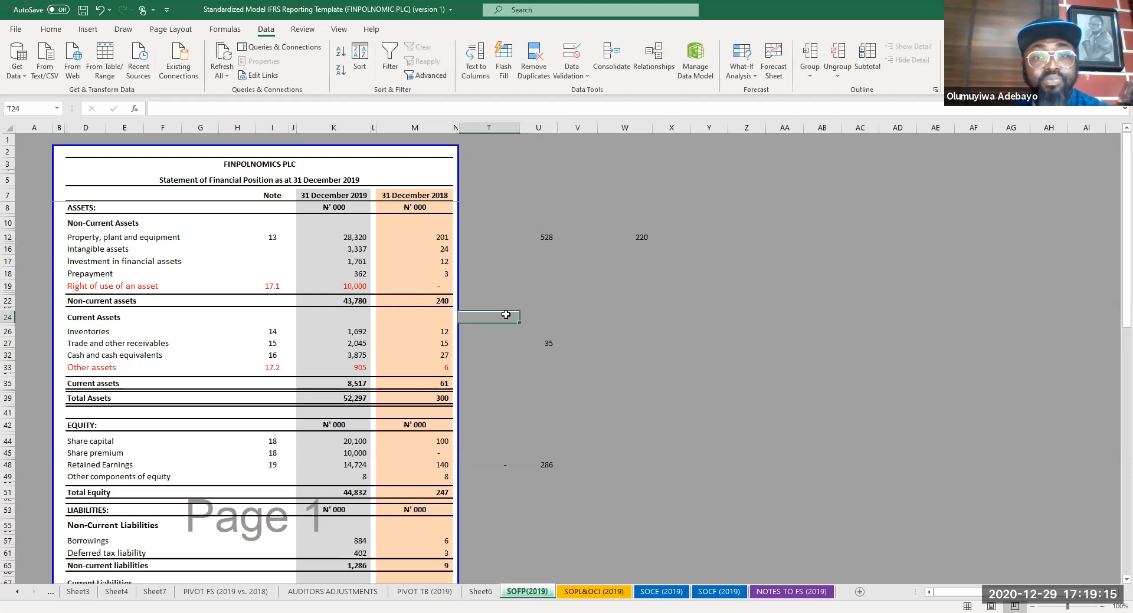
- Review the 2019 statements of financial position, profit or loss and changes in equity, plus notes 5 to 9.1
scroll(509, 319, "down", 1)
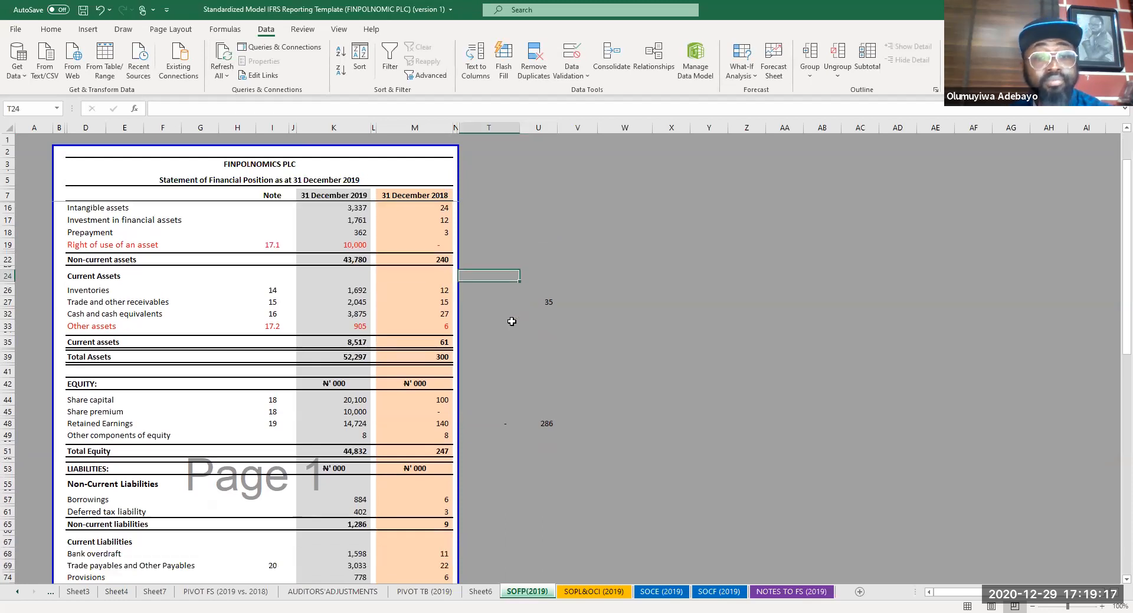
scroll(512, 321, "down", 3)
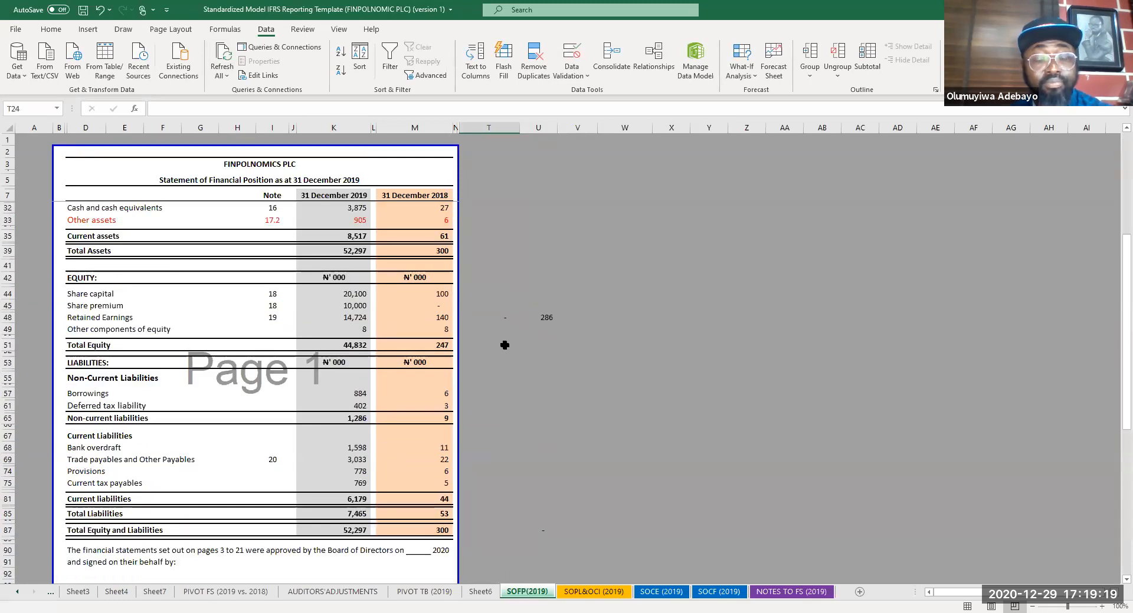
scroll(506, 346, "up", 3)
left_click(593, 592)
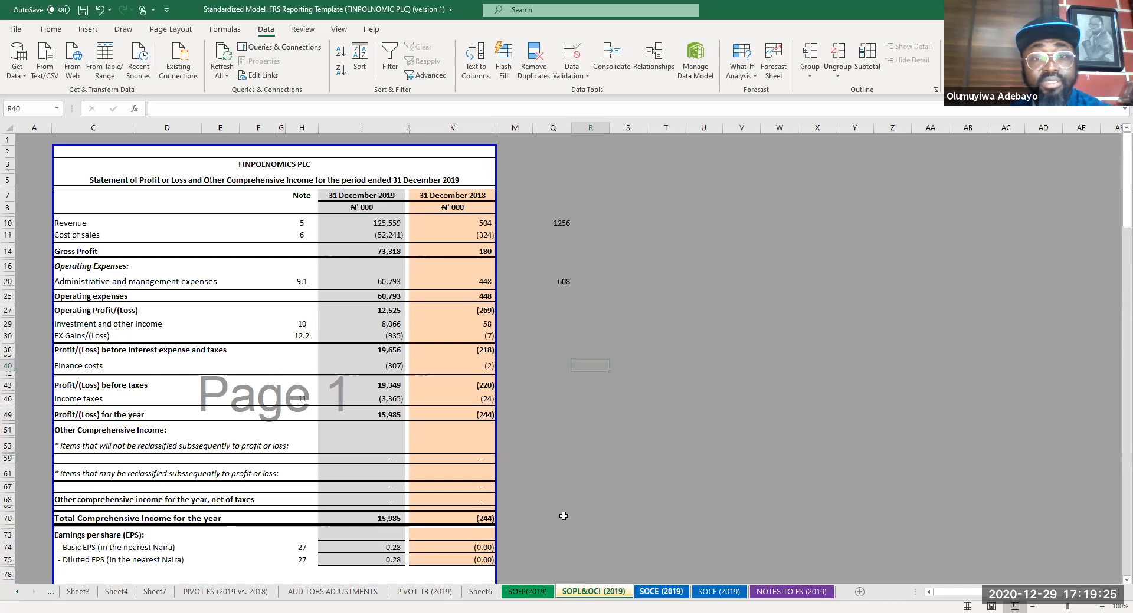
key("ctrl+Page_Down")
scroll(489, 357, "down", 2)
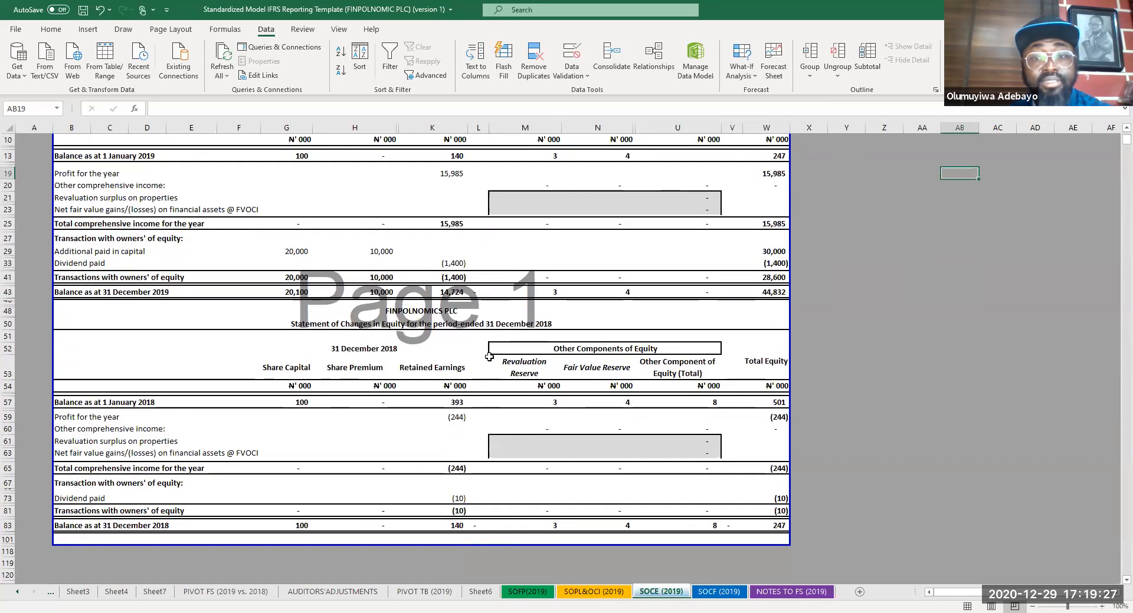
scroll(489, 357, "up", 3)
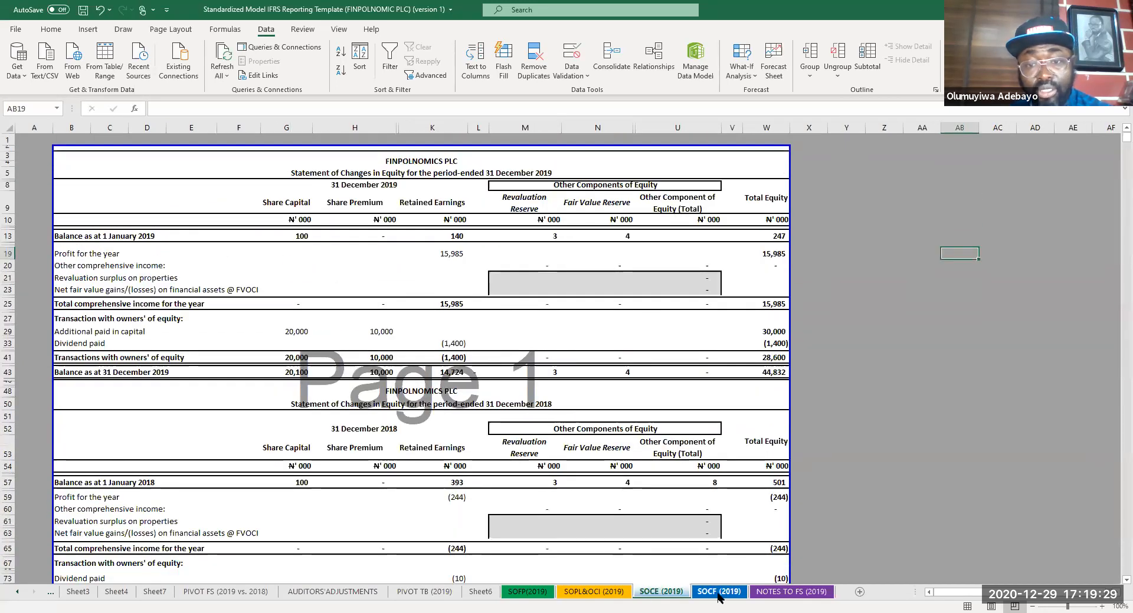
left_click(767, 590)
scroll(543, 394, "up", 2)
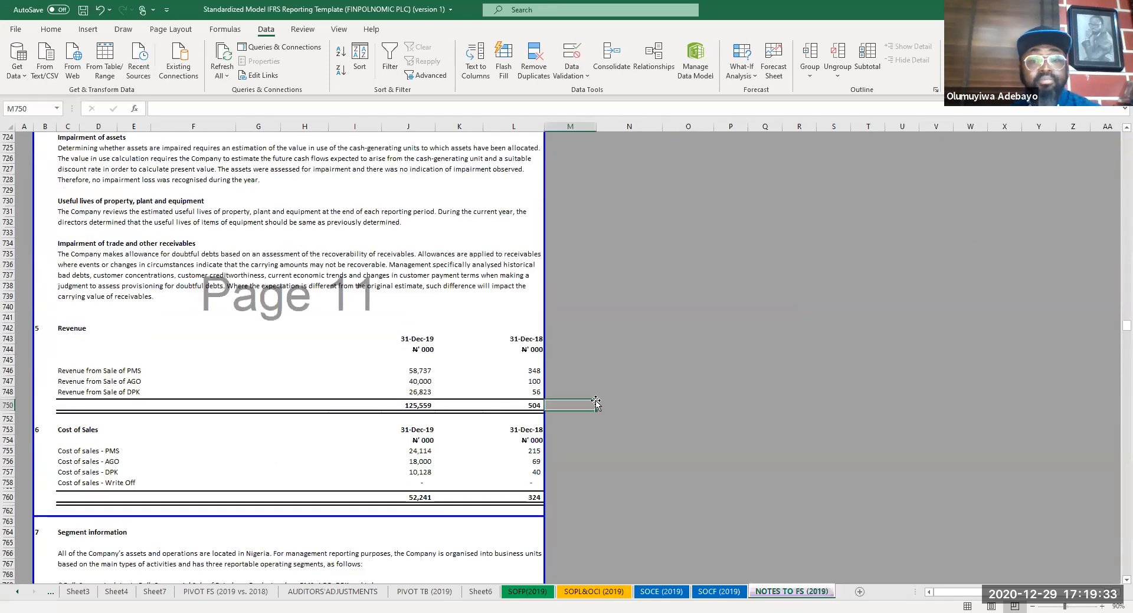
scroll(595, 403, "down", 13)
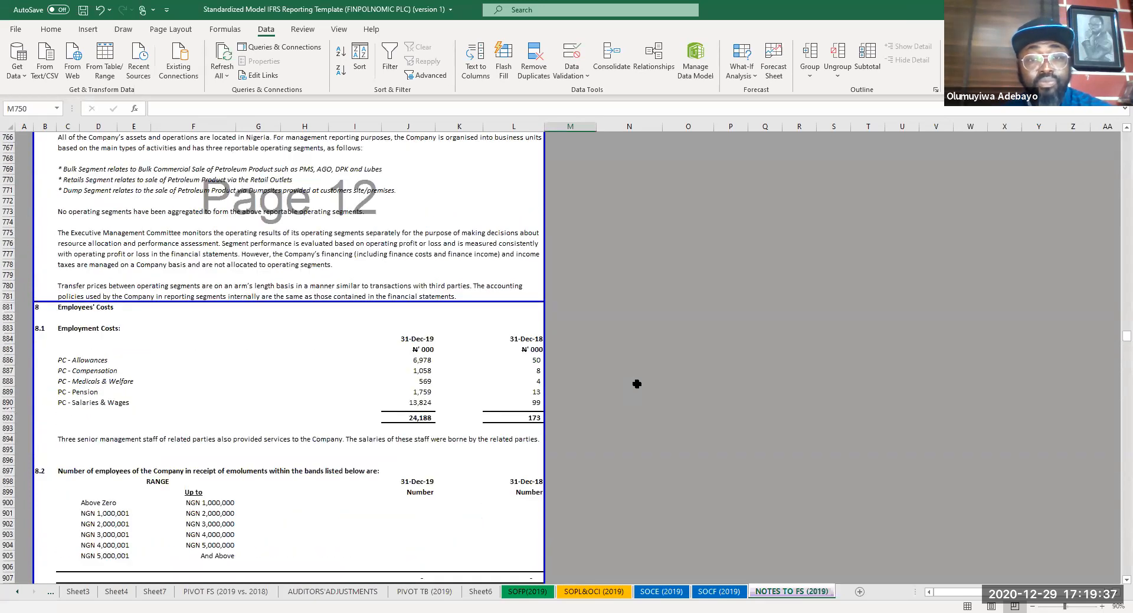
scroll(635, 381, "down", 5)
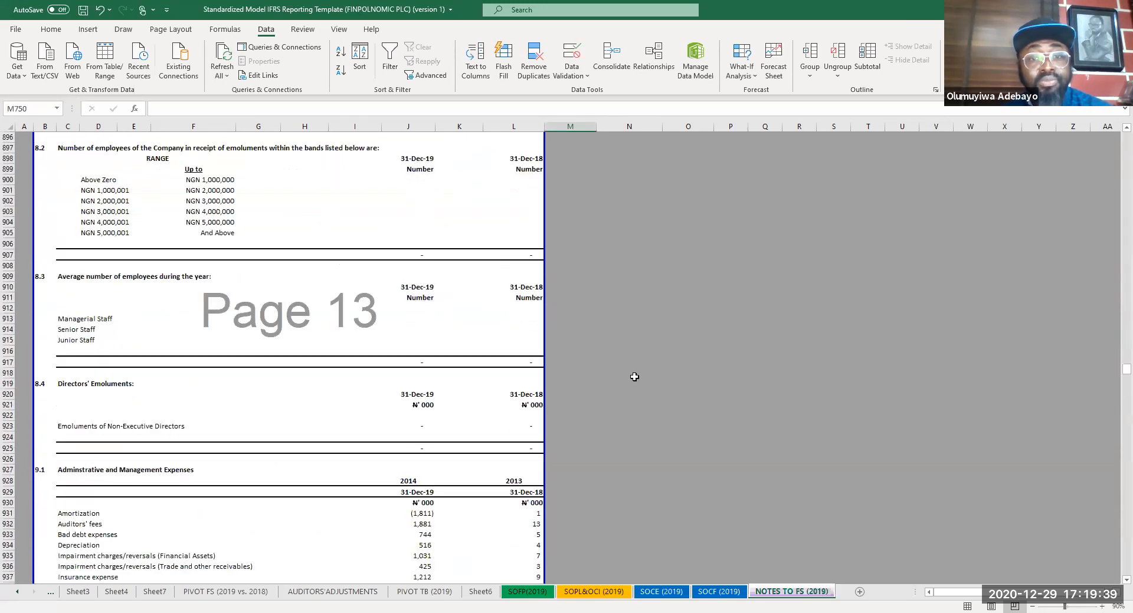
scroll(632, 379, "down", 1)
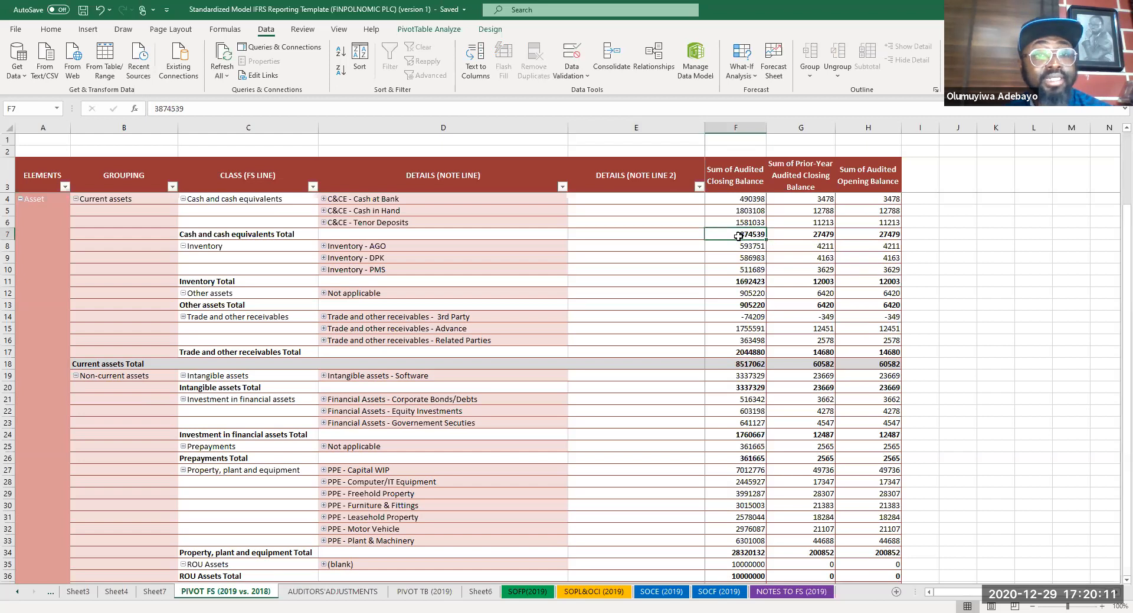
- Extract the account details behind the pivot's Cash and cash equivalents Total and Cash at Bank closing balances, and fit the Description column on Sheet10
double_click(738, 236)
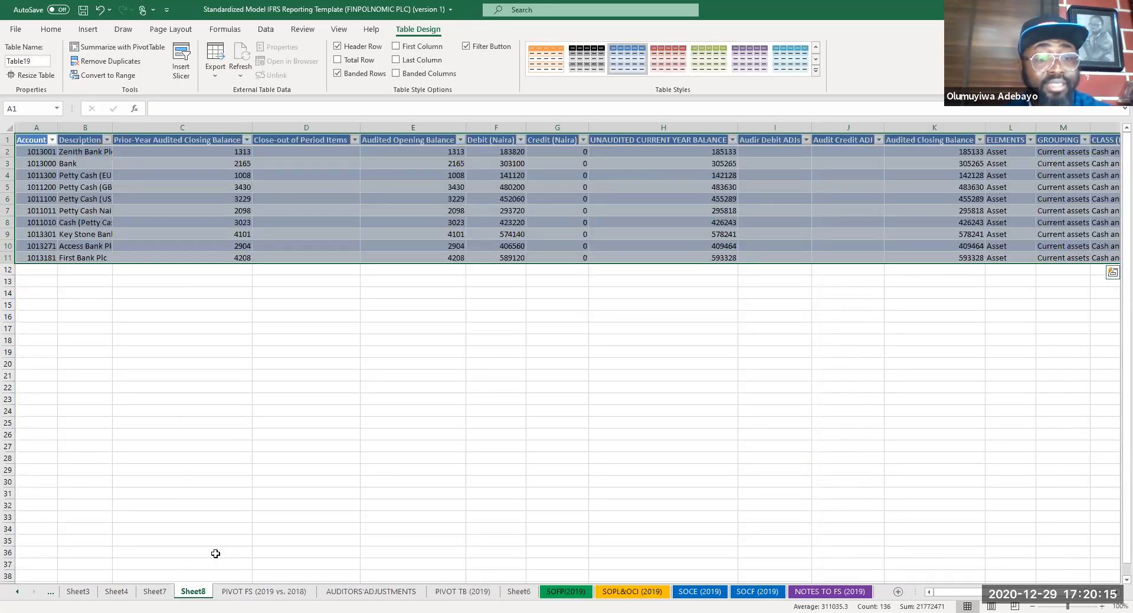
left_click(260, 592)
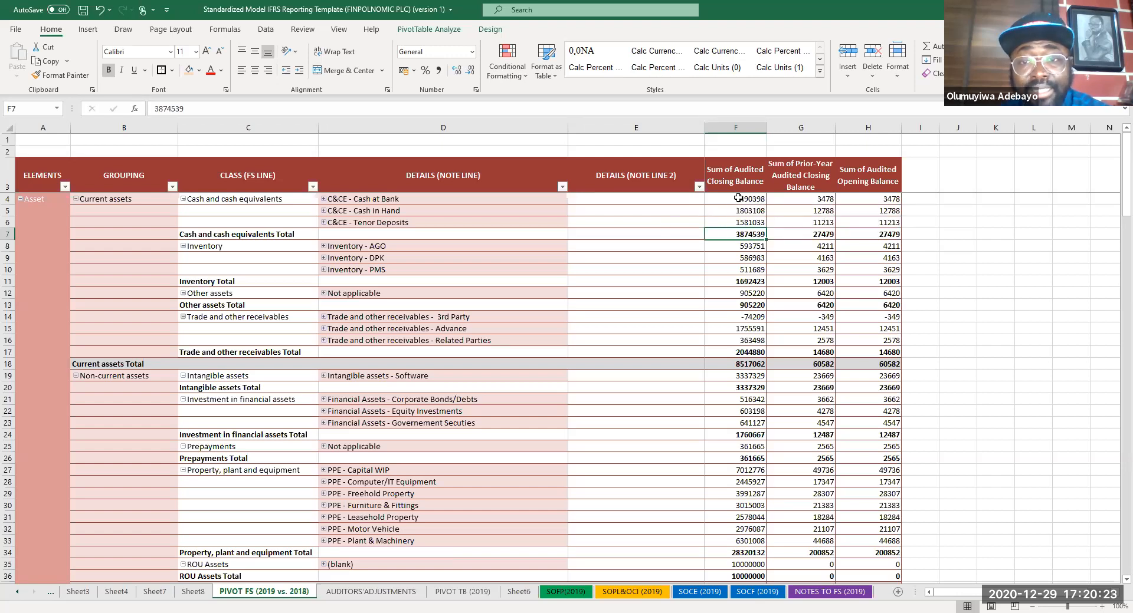
double_click(738, 198)
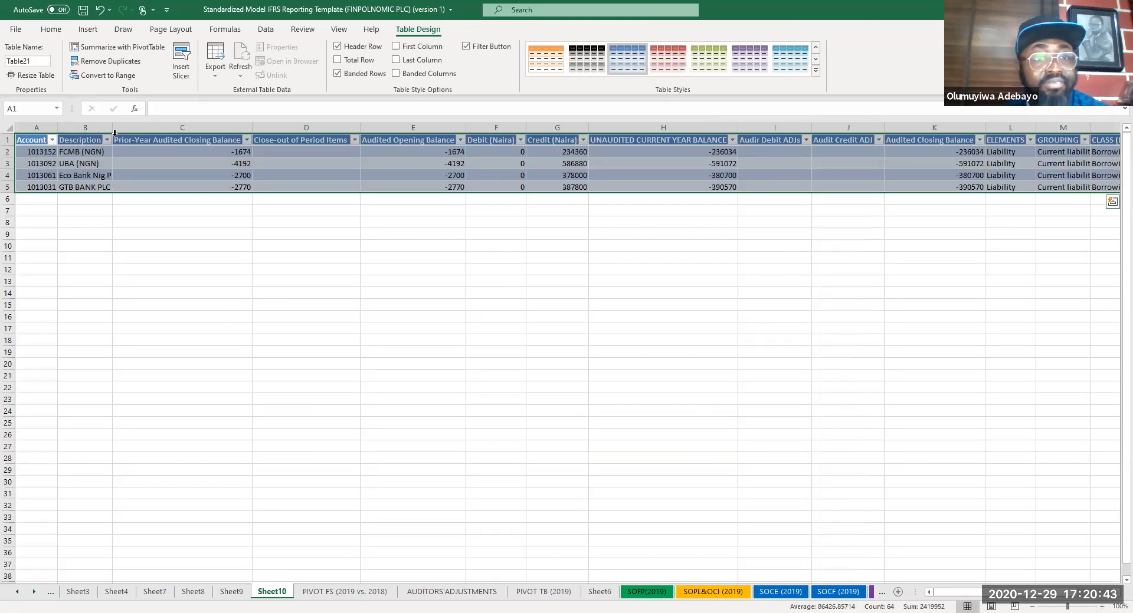
double_click(110, 132)
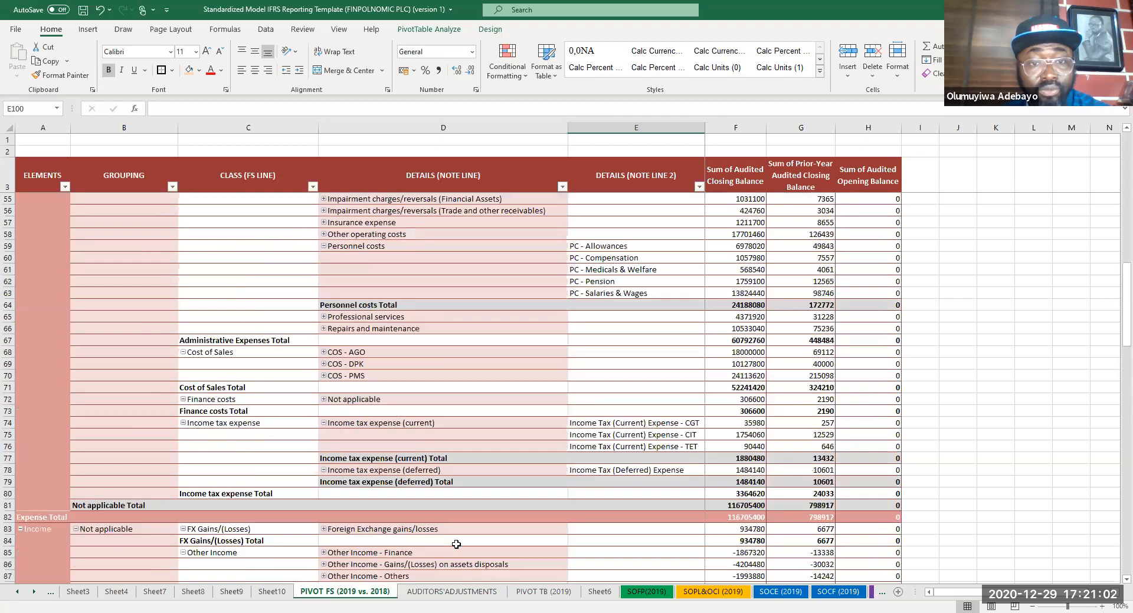
- Extract the account details behind the Repairs and maintenance closing balance in the pivot and widen the Description column on the new sheet
scroll(348, 439, "up", 3)
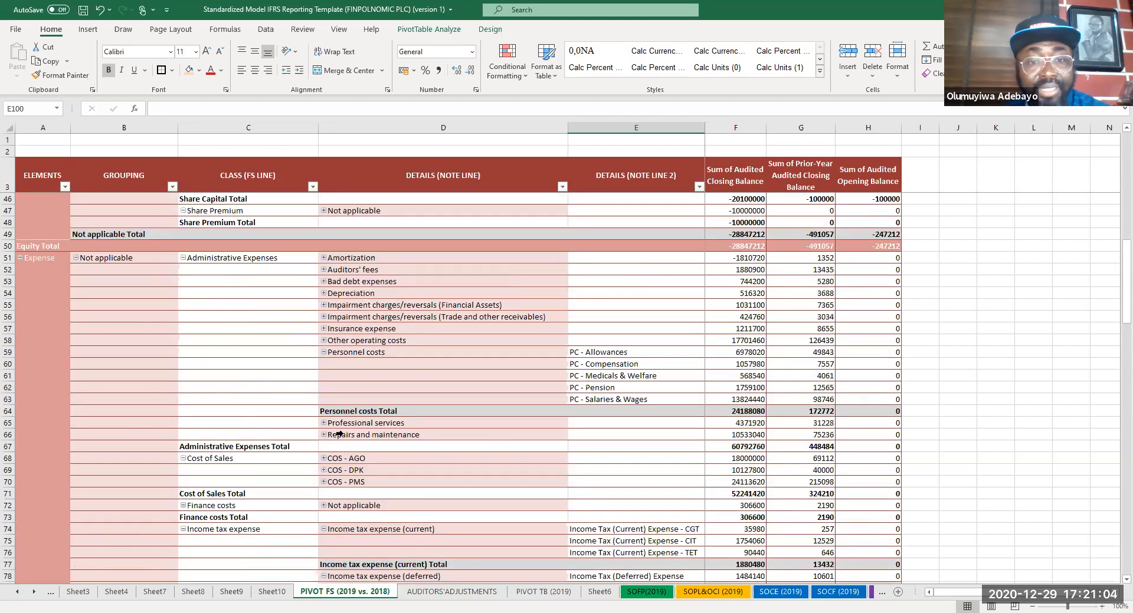
double_click(738, 436)
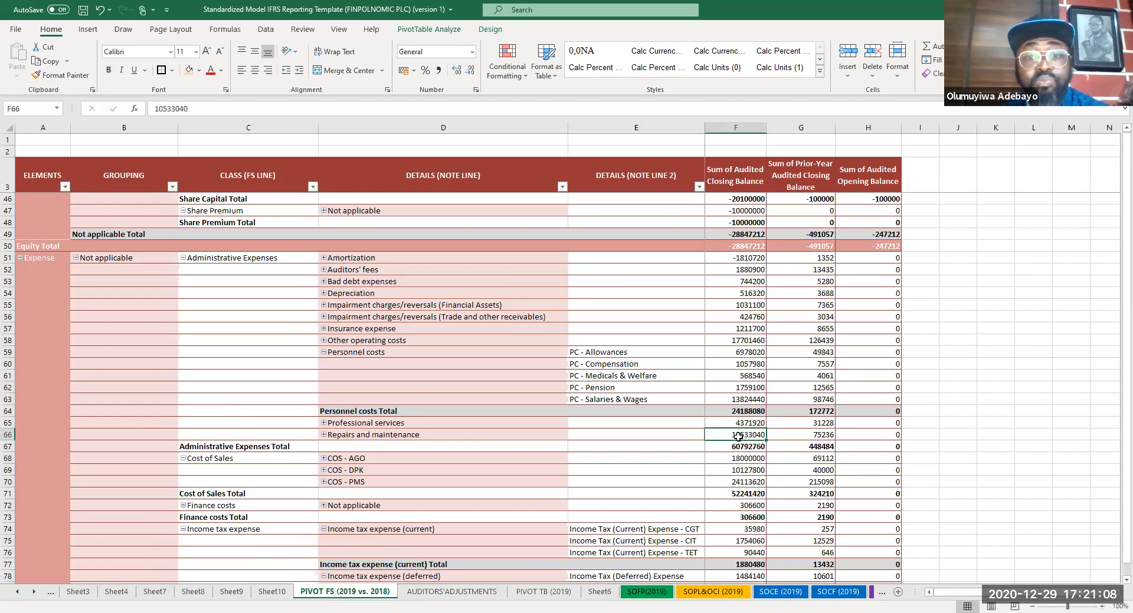
left_click(413, 375)
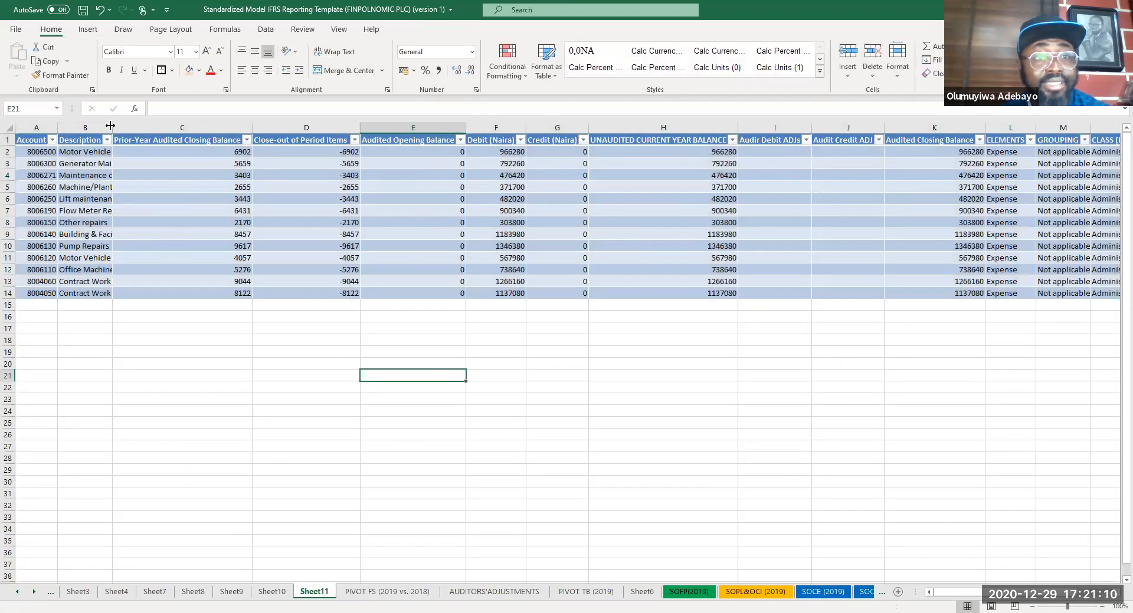
left_click_drag(112, 128, 201, 169)
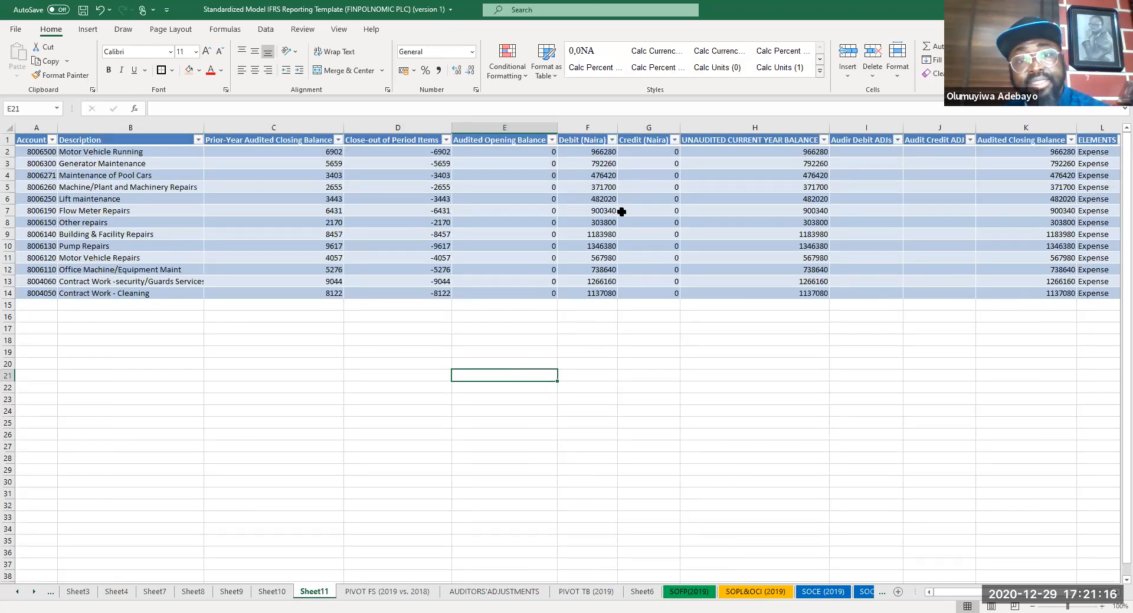
- Permanently delete the drill-down sheets Sheet3 and Sheet4
right_click(172, 592)
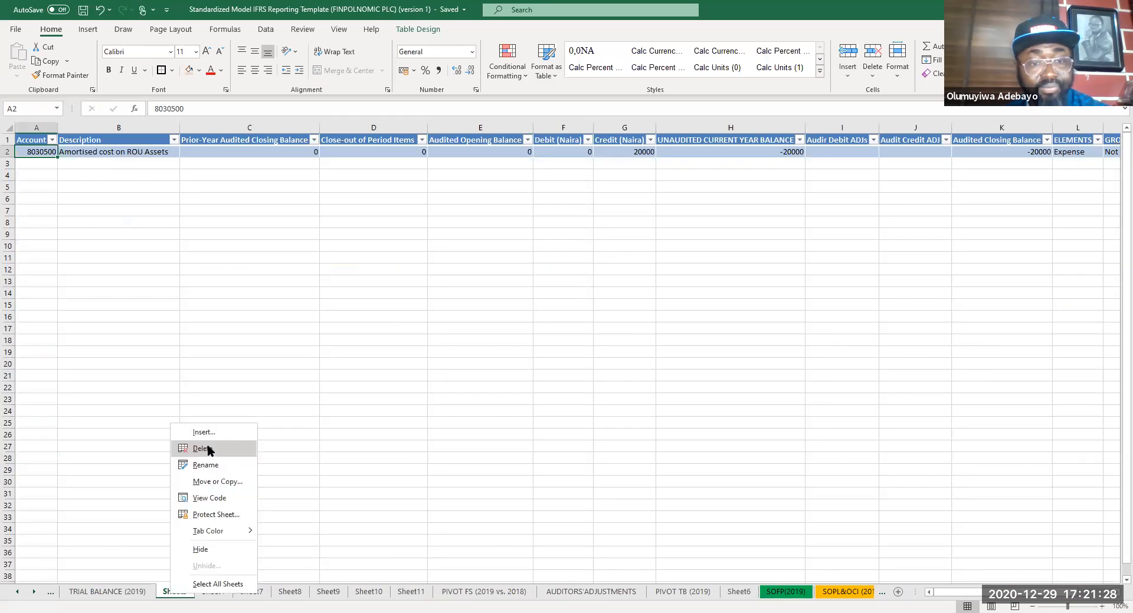
left_click(208, 448)
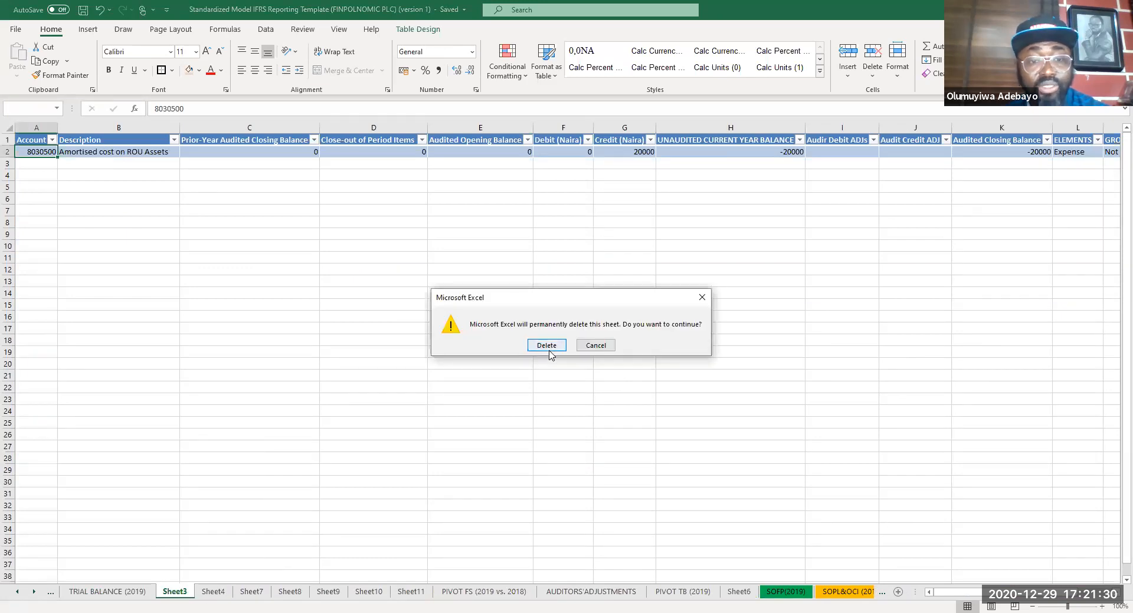
left_click(543, 348)
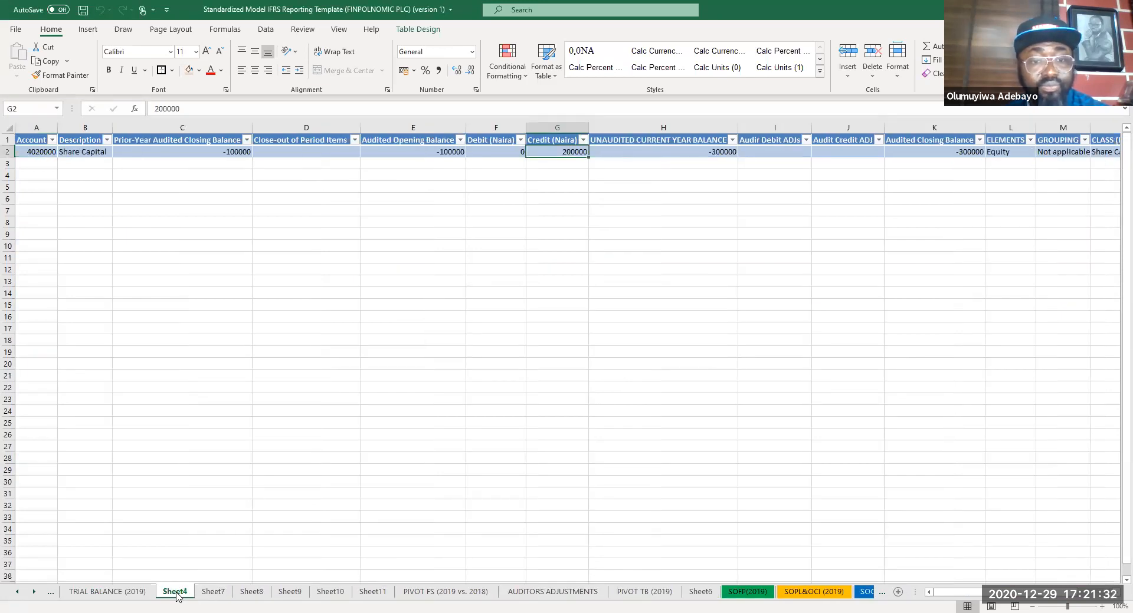
right_click(177, 596)
left_click(210, 447)
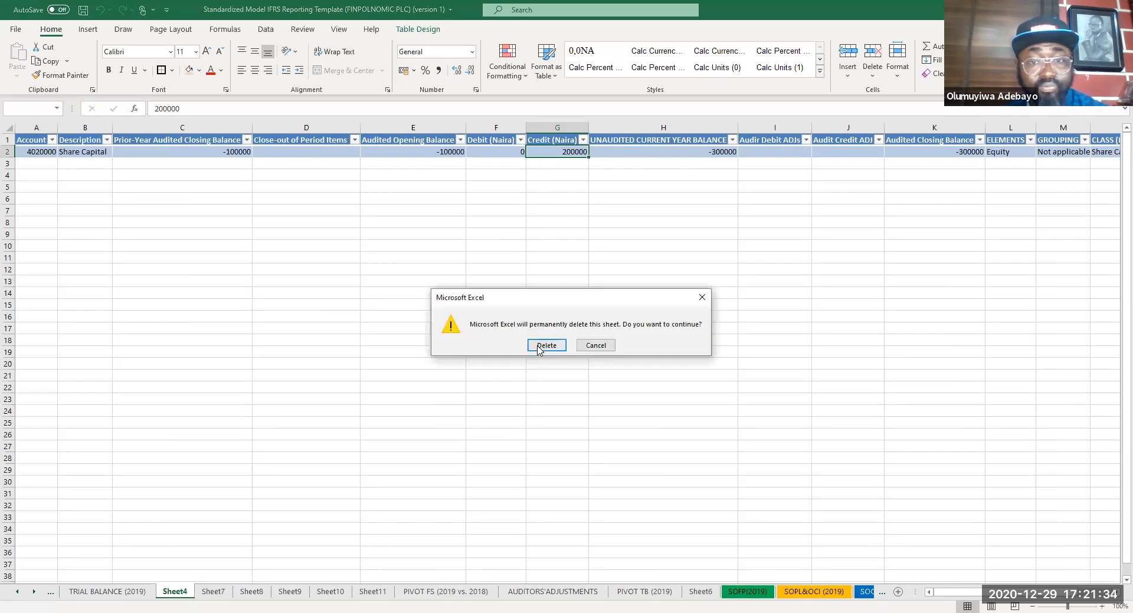
left_click(541, 350)
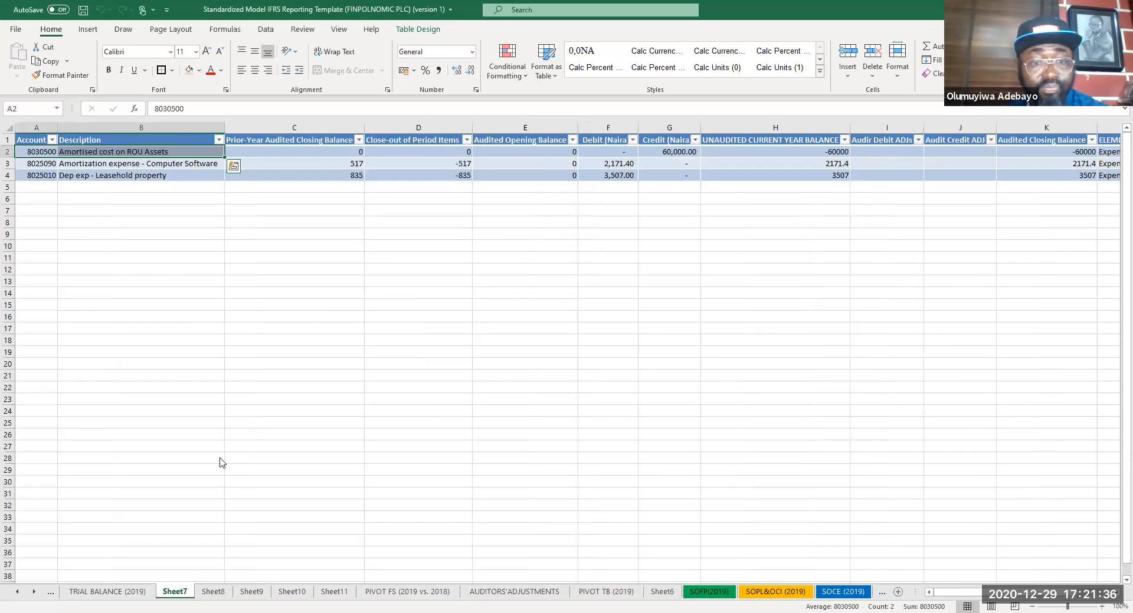
- Permanently delete the remaining drill-down sheets Sheet7 to Sheet11 and save the workbook
right_click(175, 592)
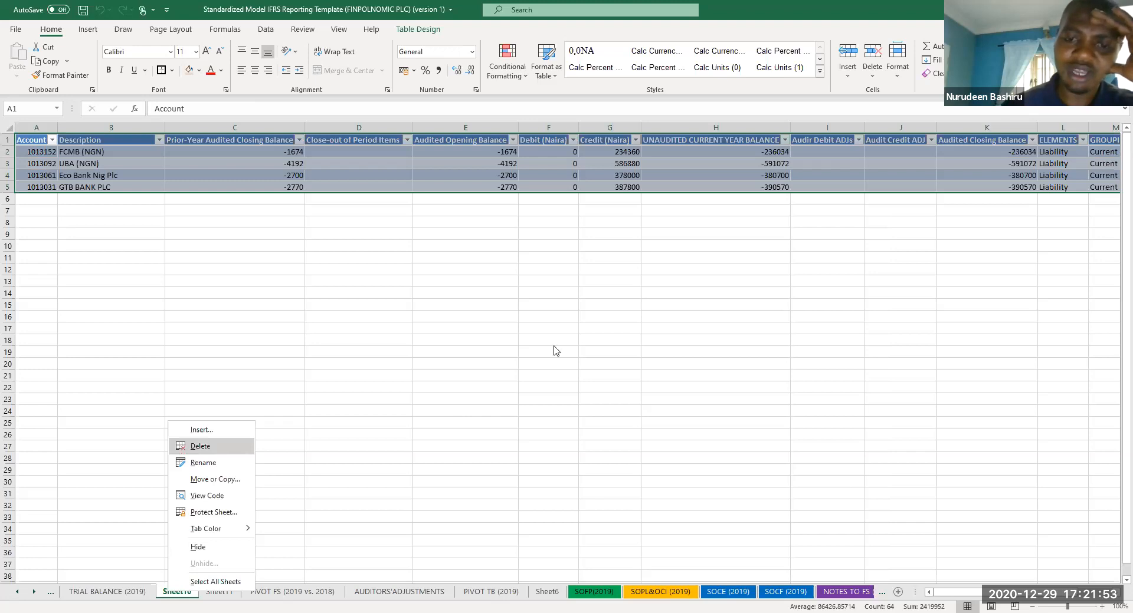
left_click(195, 446)
left_click(546, 346)
right_click(184, 590)
left_click(242, 447)
left_click(553, 351)
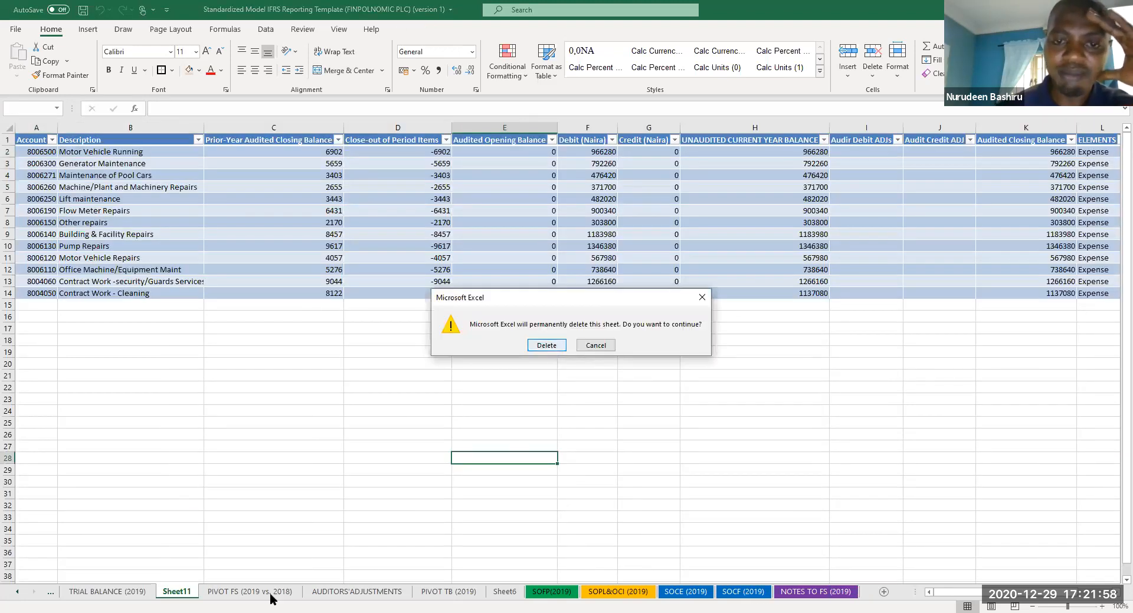
left_click(975, 436)
key("ctrl+s")
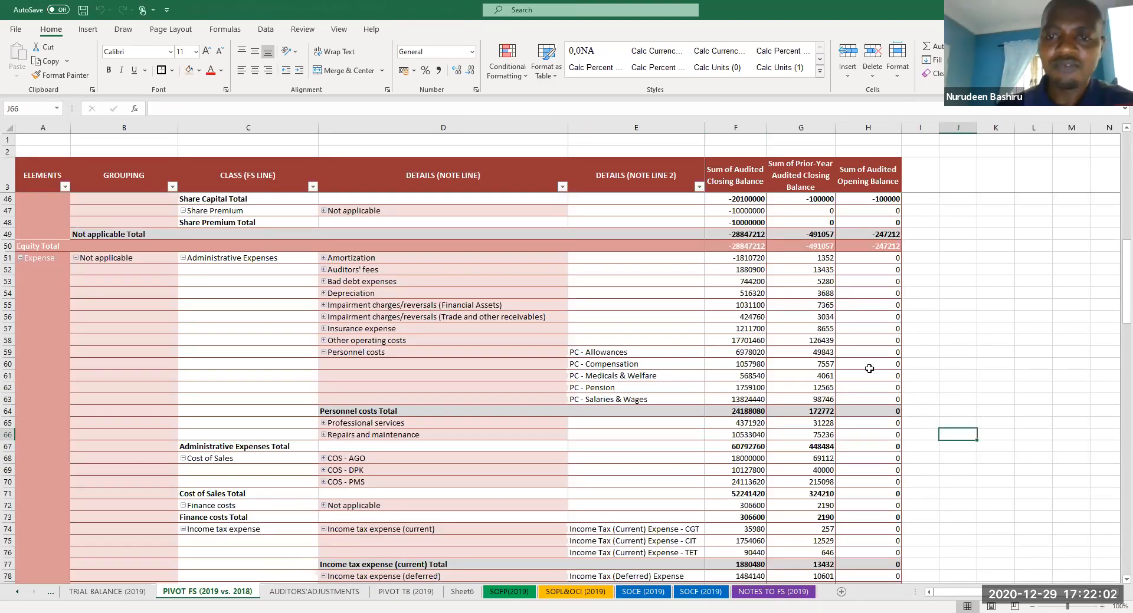
- Apply the comma number style to the three balance columns F to H of the PIVOT FS (2019 vs. 2018) sheet
left_click_drag(735, 127, 869, 160)
left_click(435, 70)
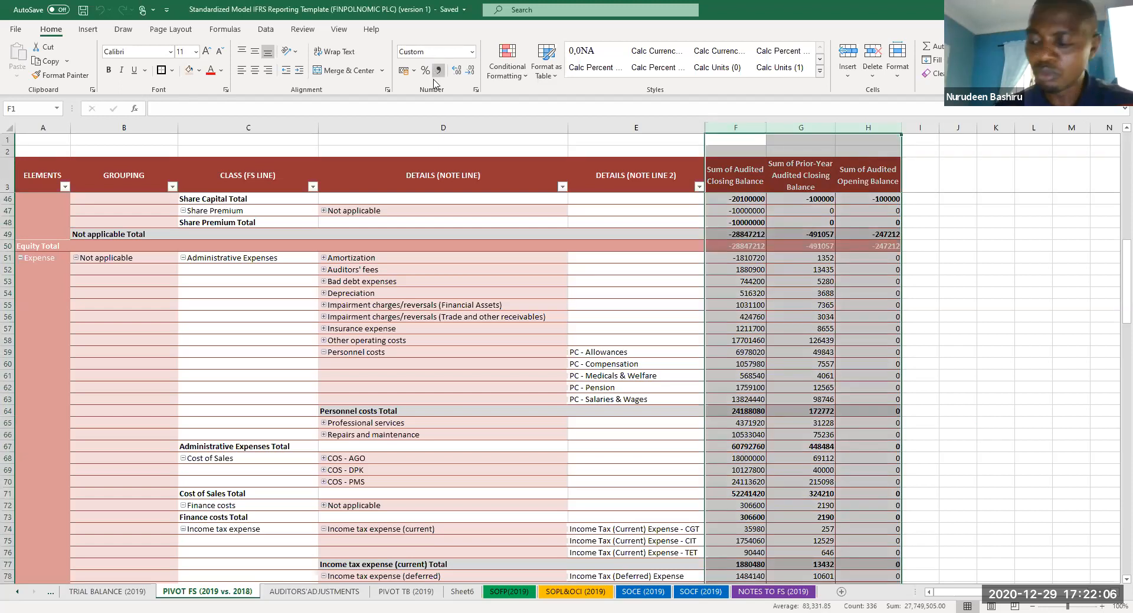
left_click(753, 365)
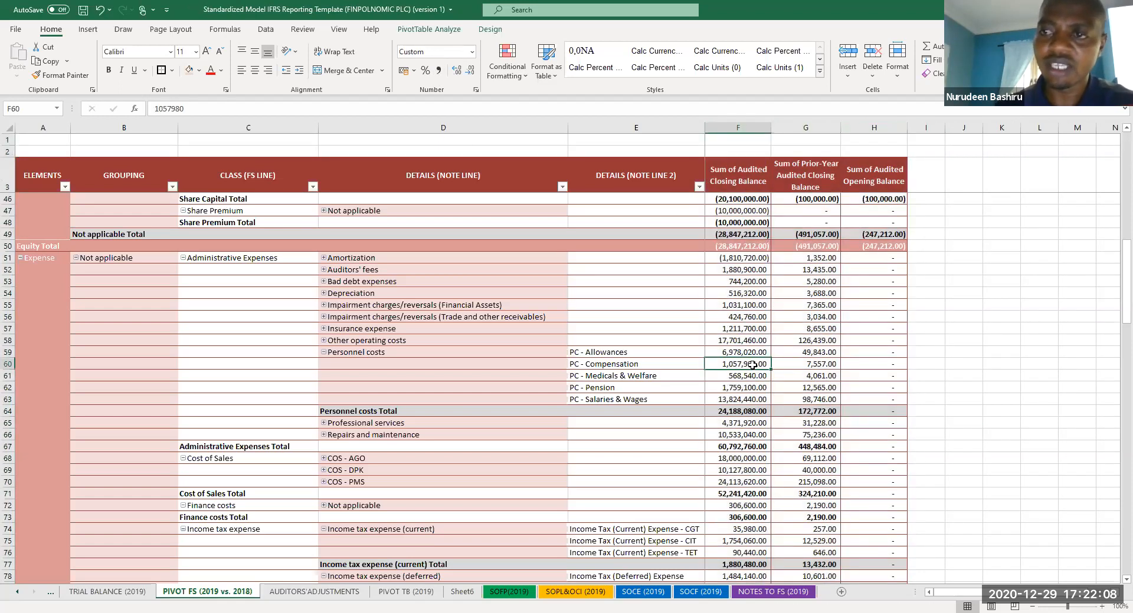
- Examine the original balances and their values multiplied by 100 on Sheet6
left_click(467, 594)
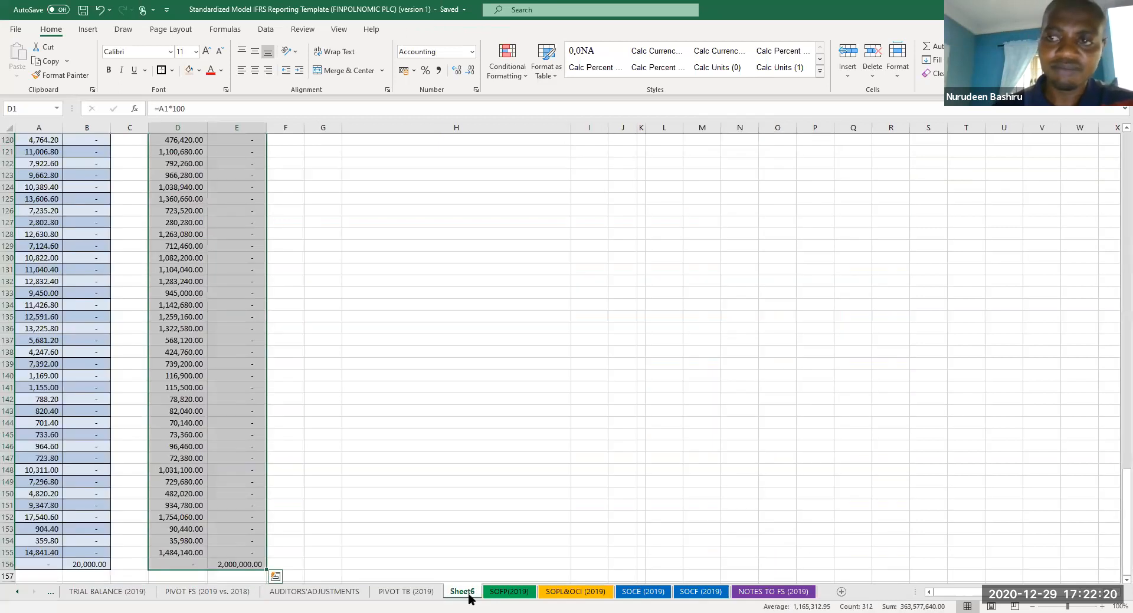
scroll(375, 319, "up", 20)
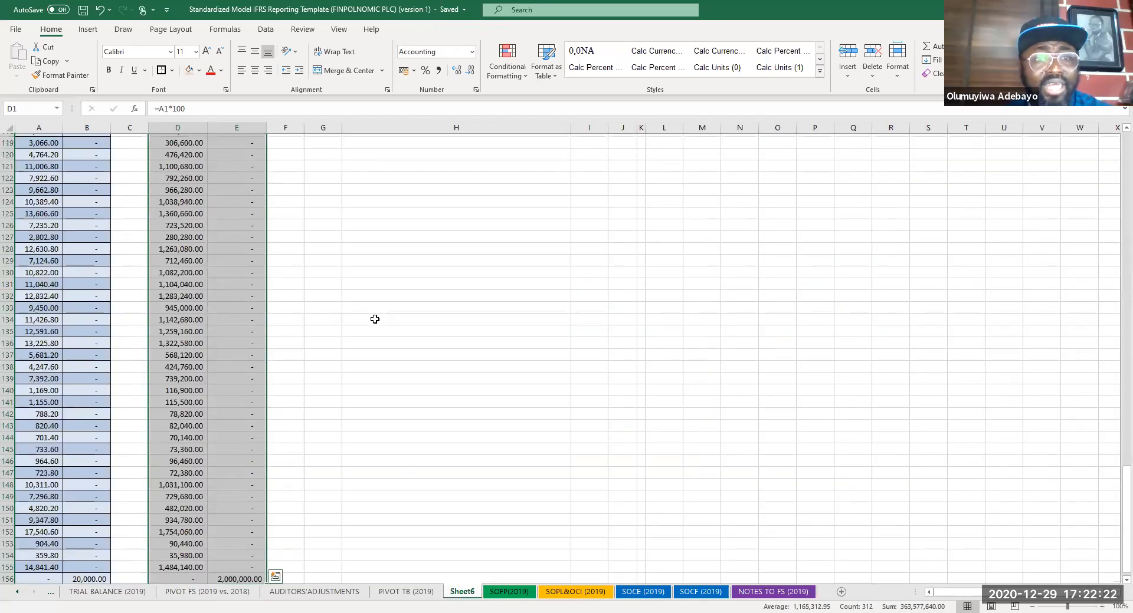
- Review the multiply-by-100 formula in D1 of Sheet6 and the source amounts in columns A and B
scroll(374, 319, "up", 16)
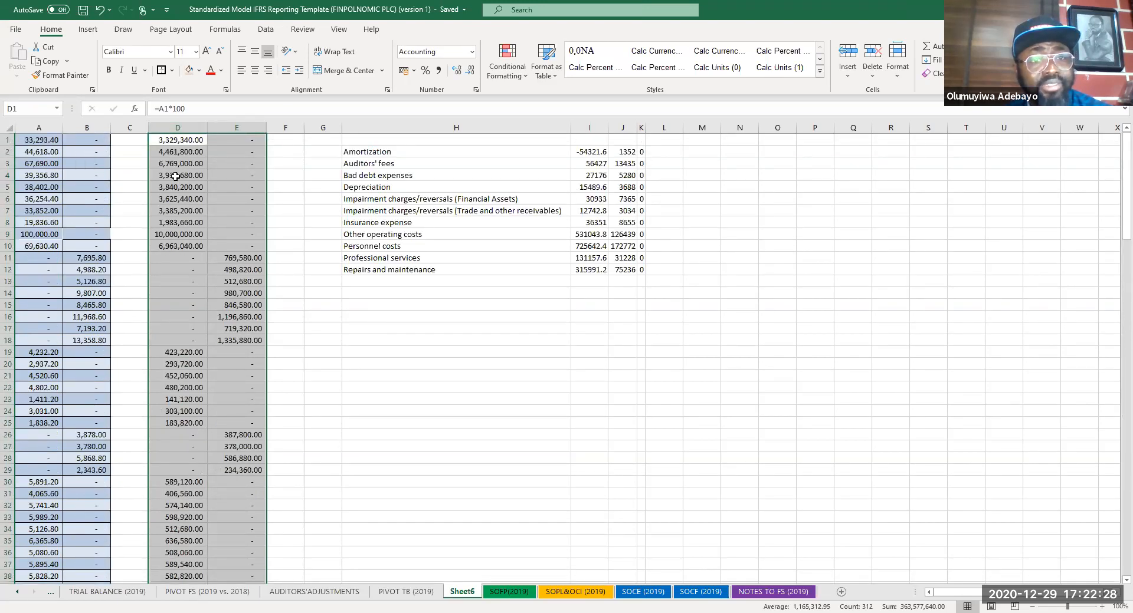
left_click(178, 140)
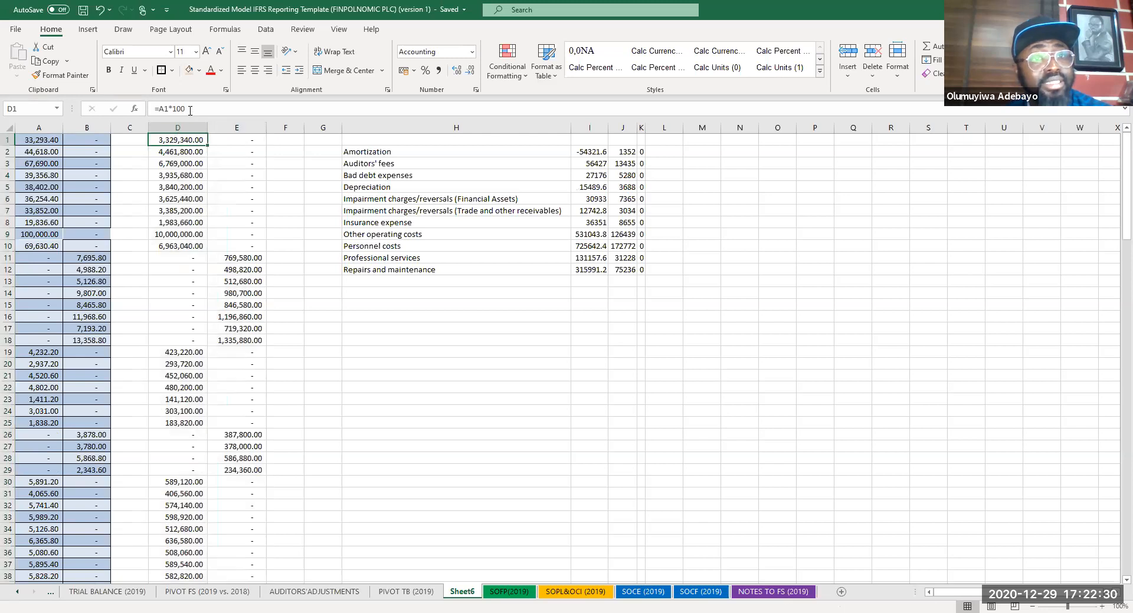
left_click(190, 110)
left_click_drag(37, 141, 94, 597)
left_click(475, 448)
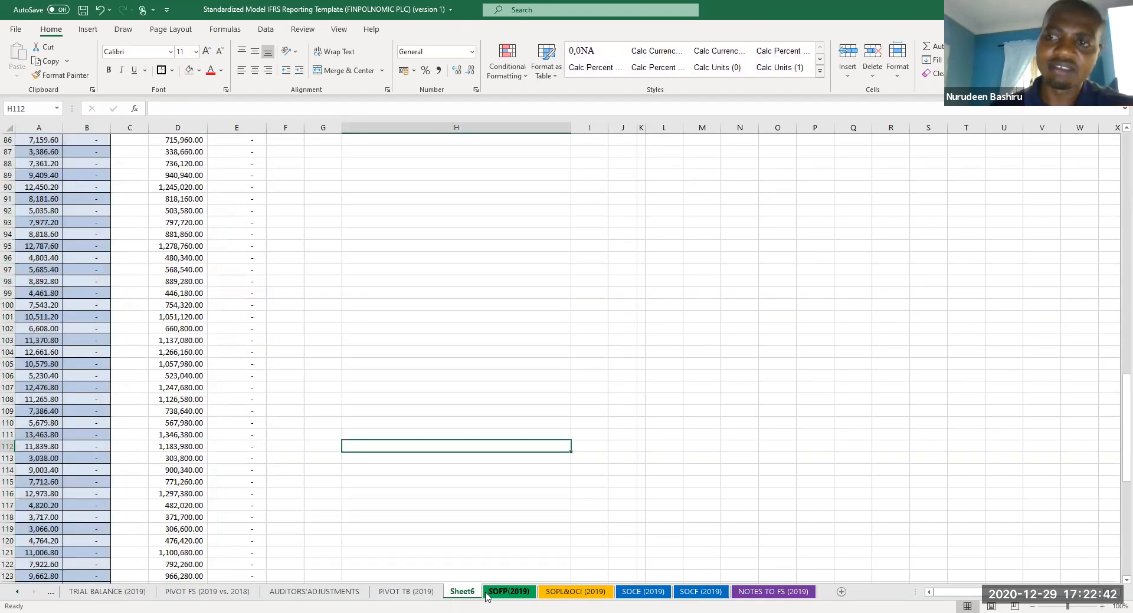
- Insert a new column before the ELEMENTS column on the PIVOT TB (2019) sheet
left_click(186, 593)
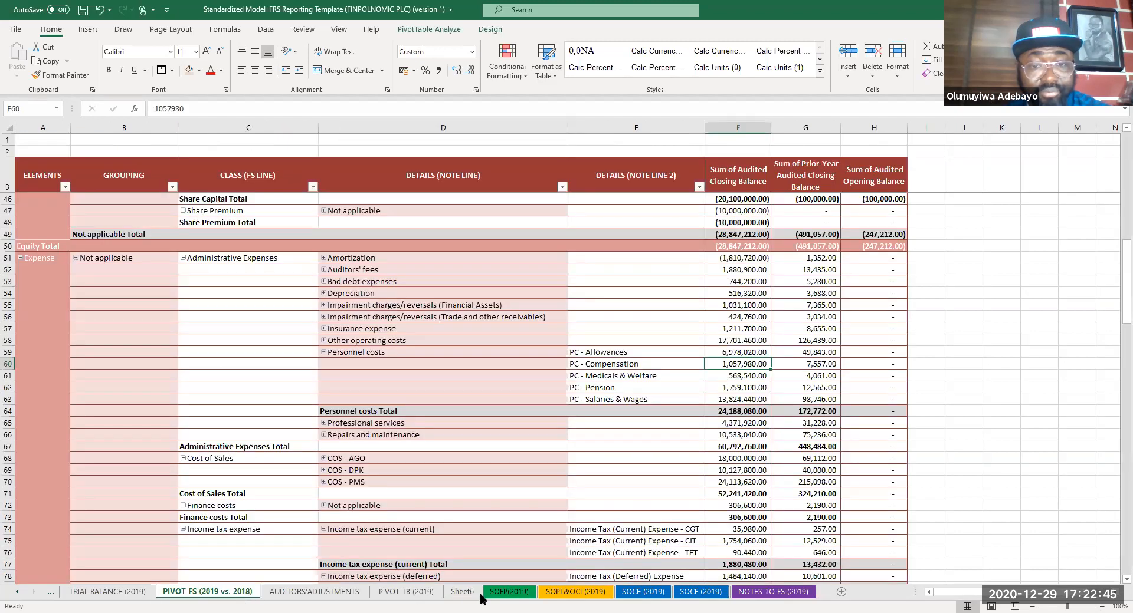
left_click(406, 593)
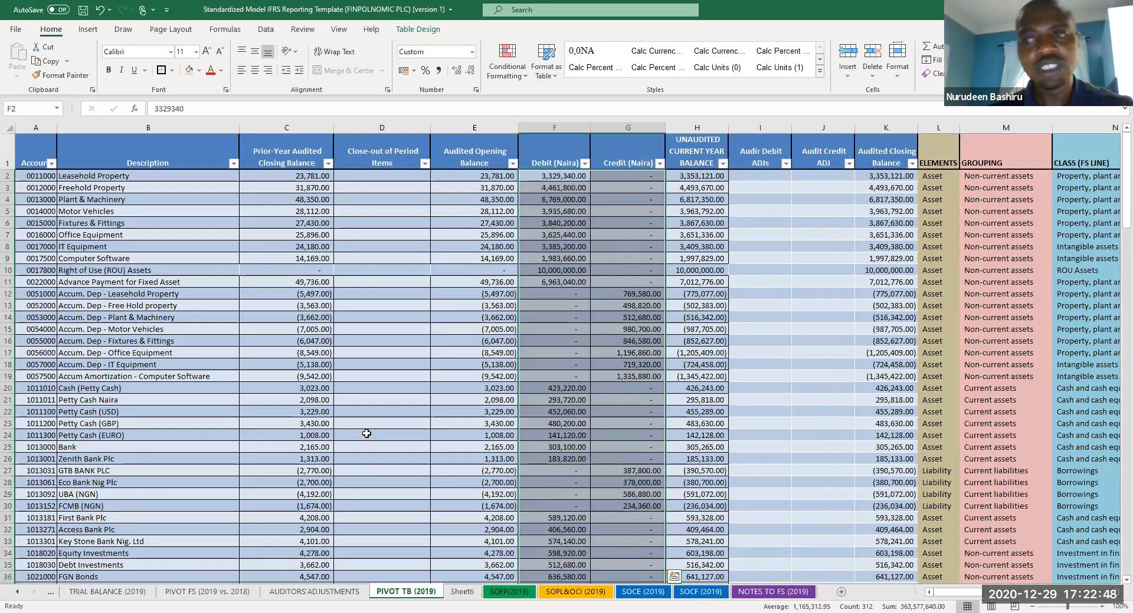
left_click(367, 433)
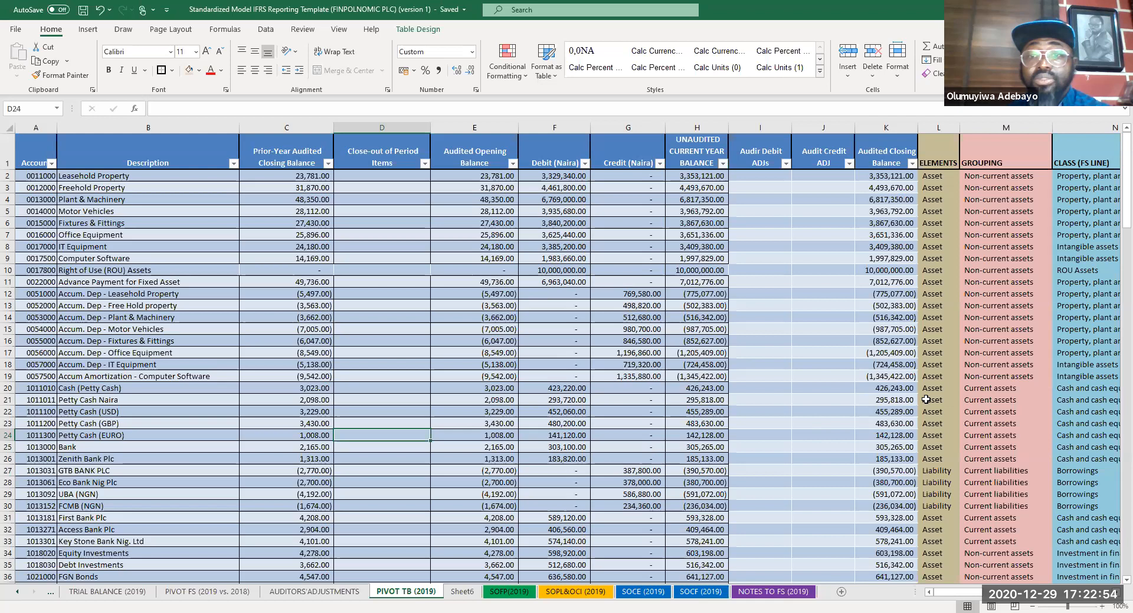
left_click(926, 123)
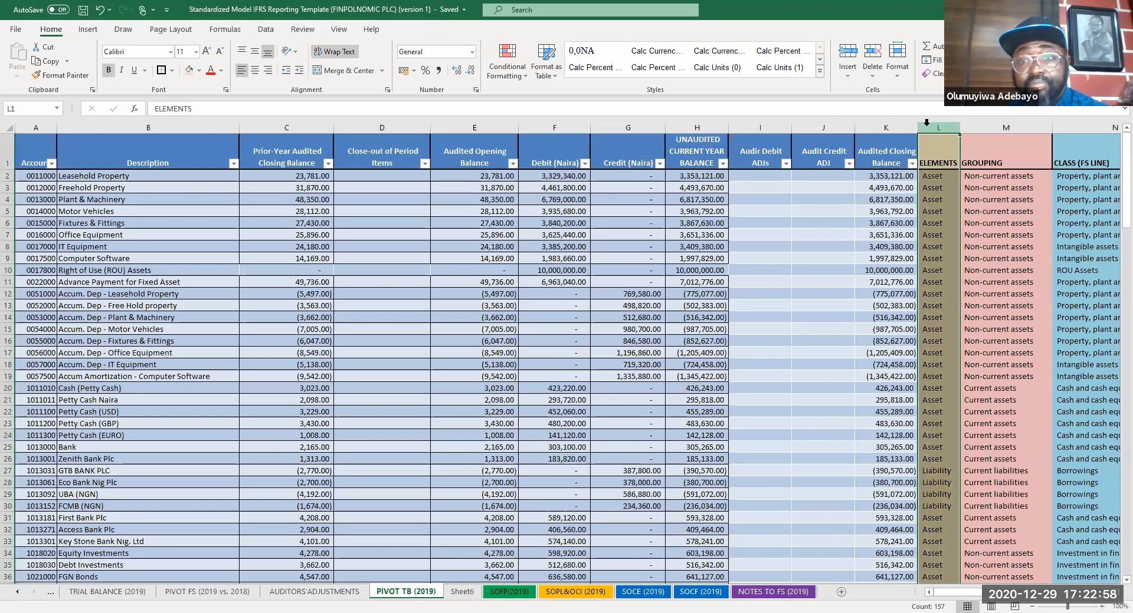
right_click(926, 128)
left_click(950, 152)
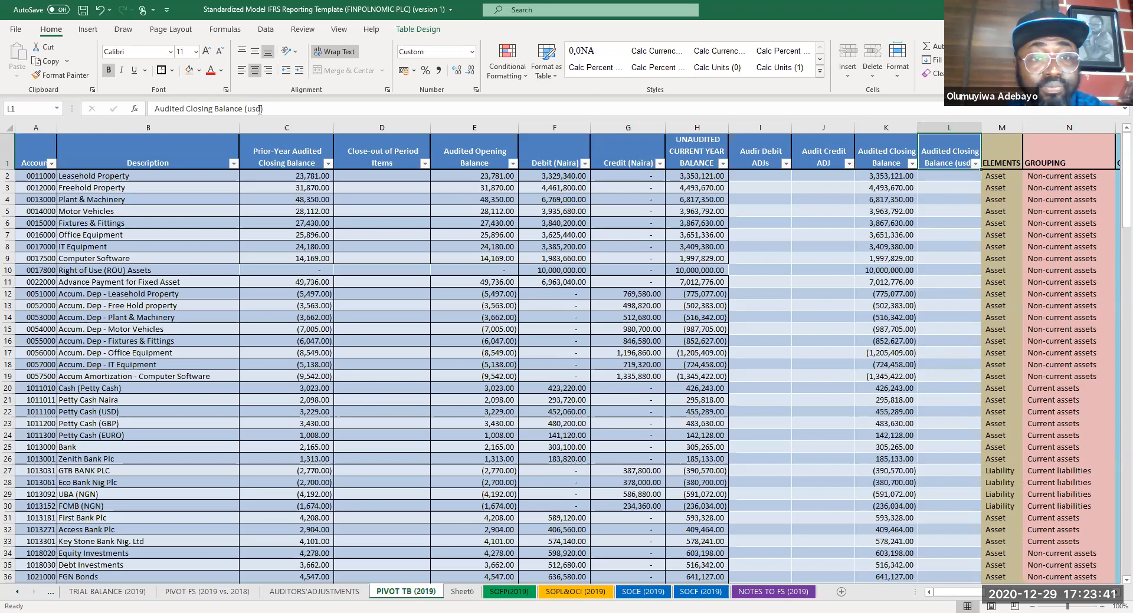
- Correct the new column's heading in L1 to read "Audited Closing Balance (USD)"
left_click(259, 109)
type(")")
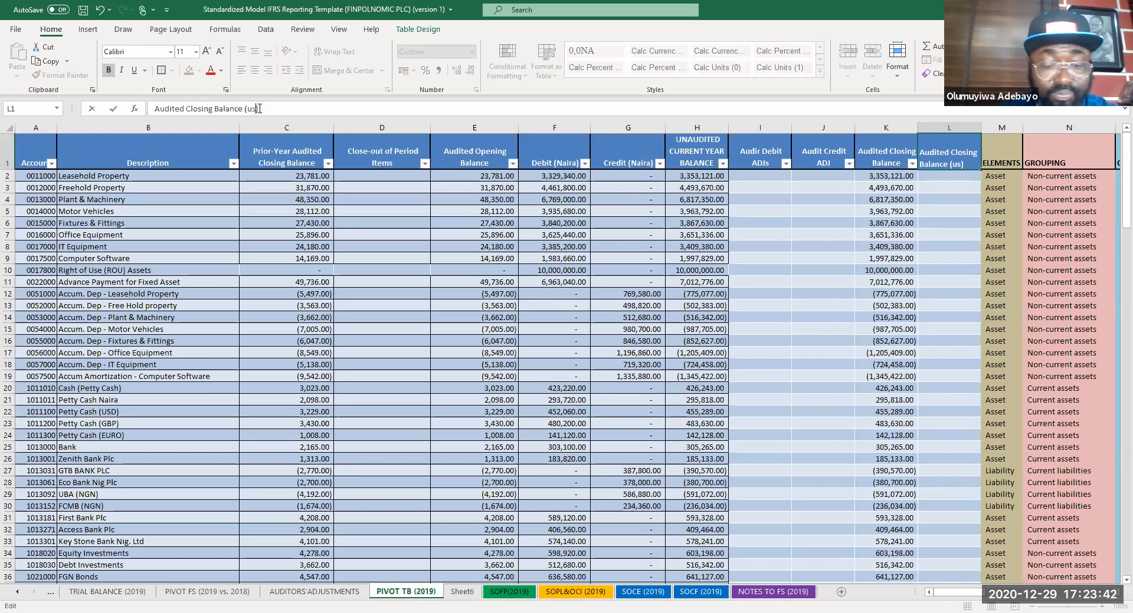
type("USD")
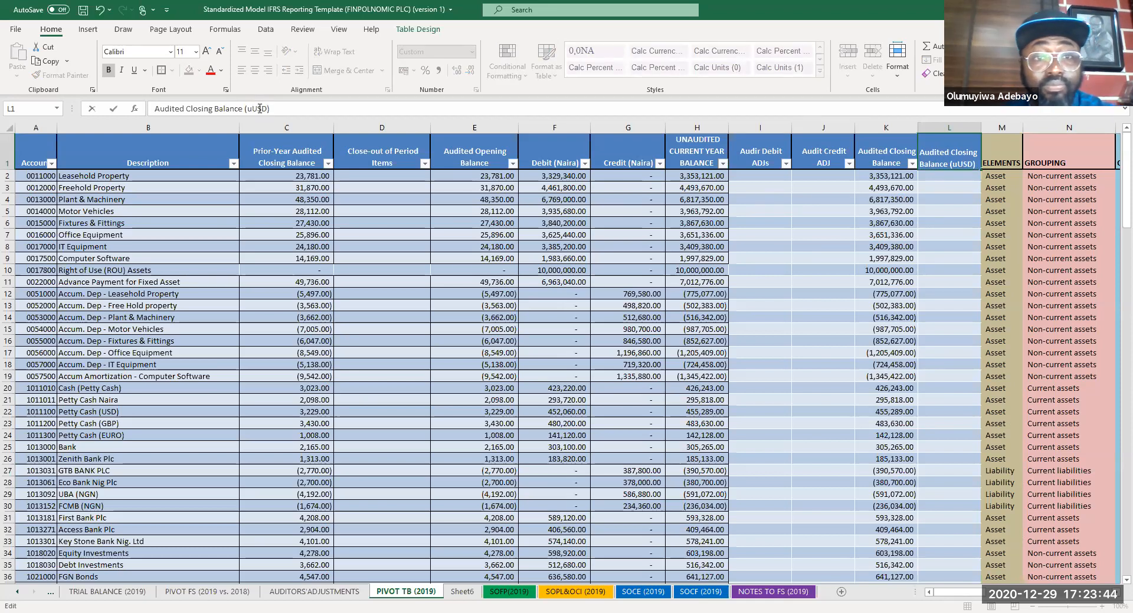
left_click(251, 109)
key("BackSpace")
key("Return")
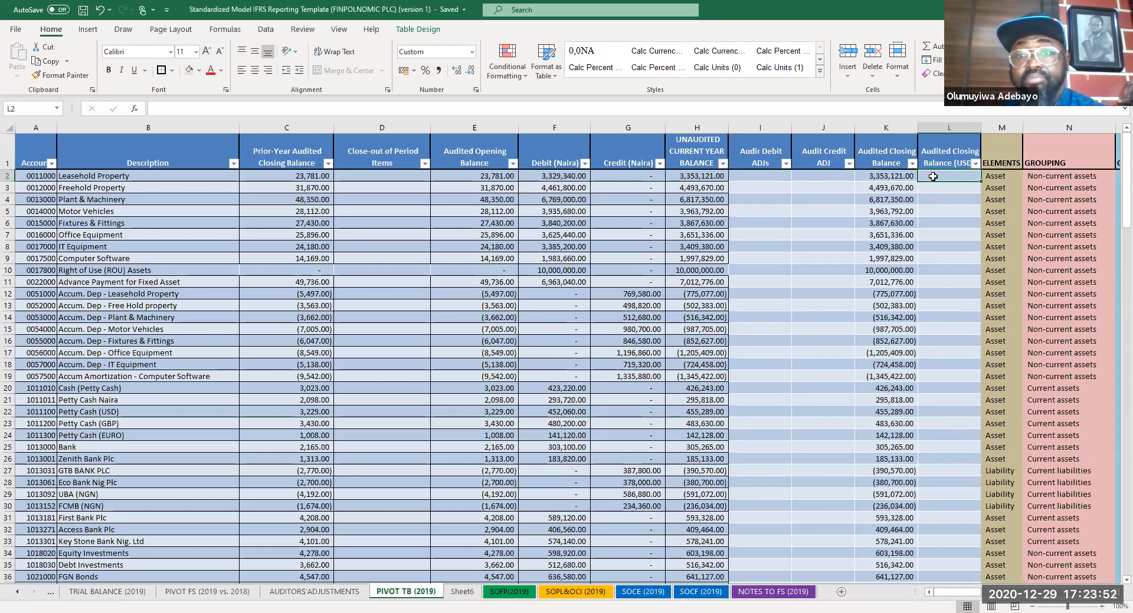
- Fill the USD column with the formula =[@[Audited Closing Balance]]/400 and look through the rows
type("=")
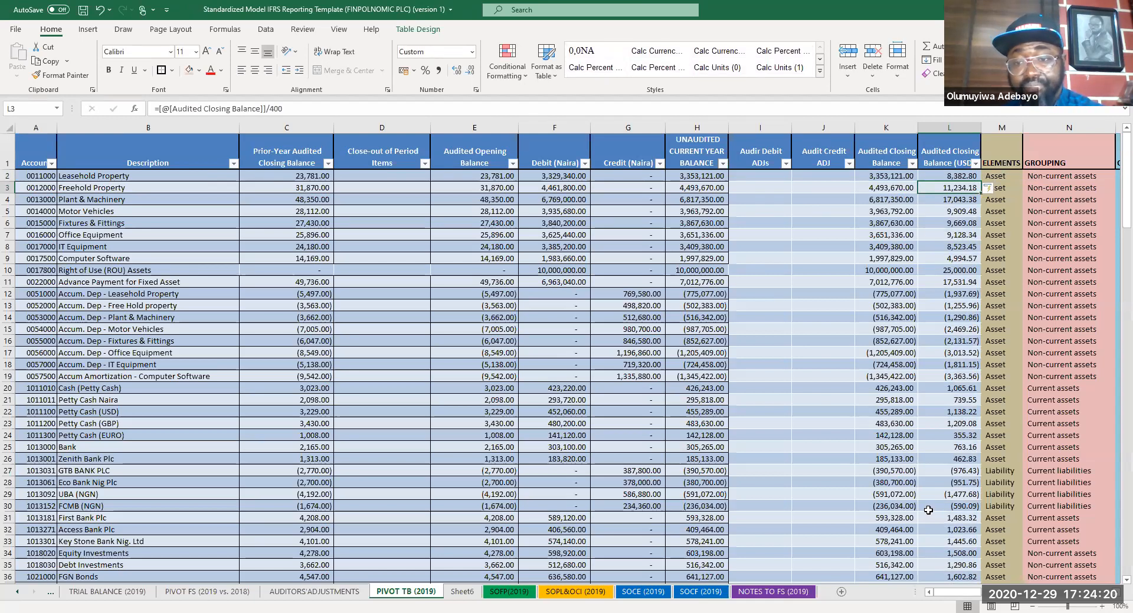
scroll(928, 511, "down", 20)
scroll(920, 505, "up", 20)
left_click(760, 376)
- On the PIVOT FS (2019 vs. 2018) sheet, refresh the pivot table and add Audited Closing Balance (USD) as a summed value
left_click(217, 592)
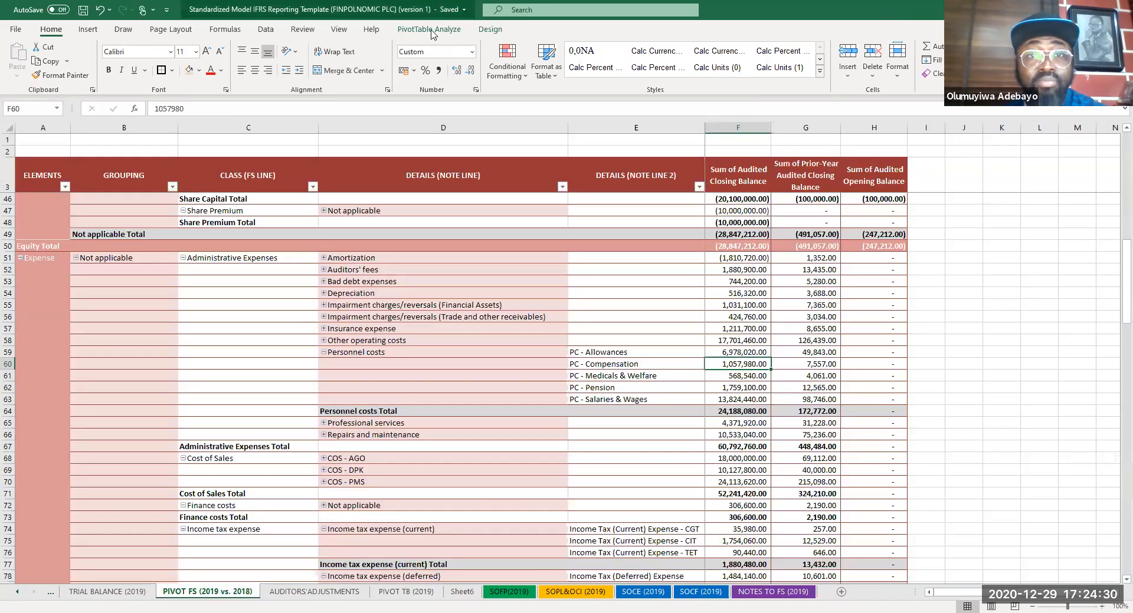
left_click(430, 29)
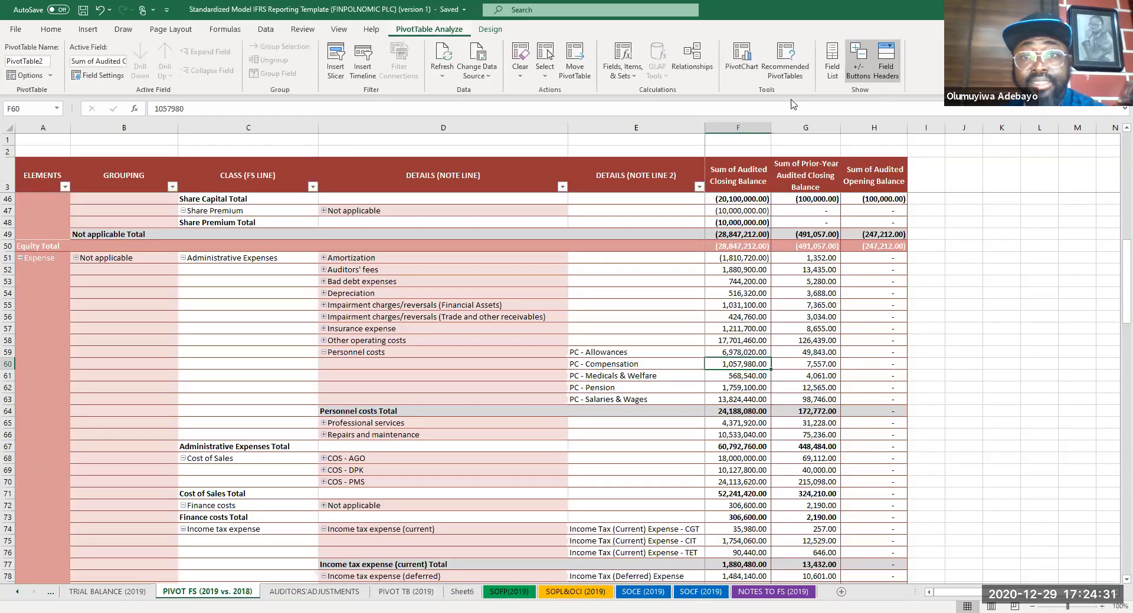
left_click(831, 71)
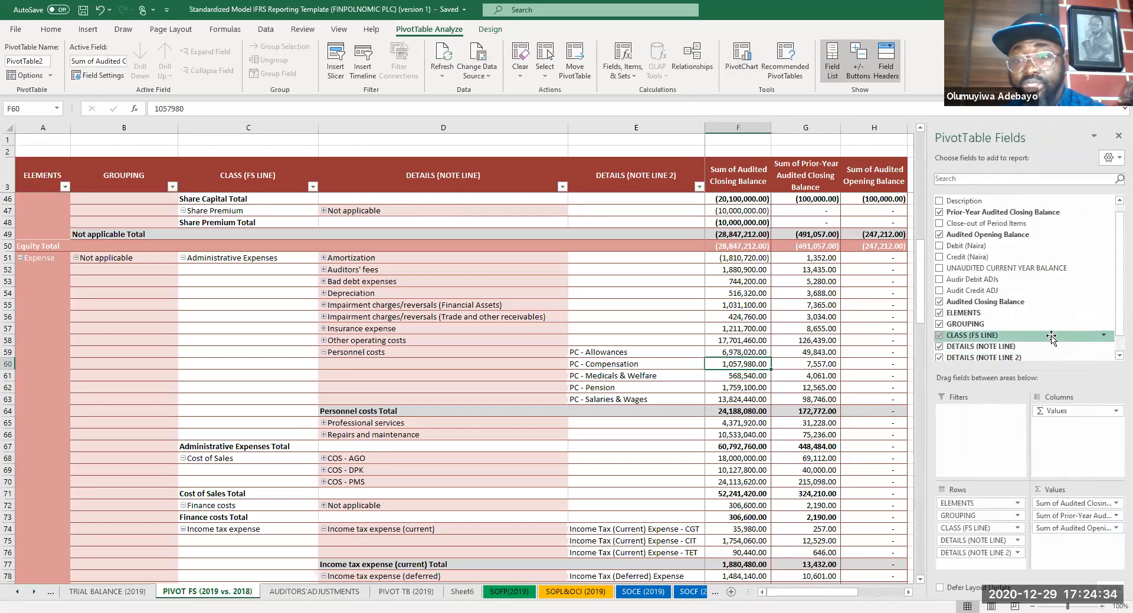
scroll(1038, 327, "down", 1)
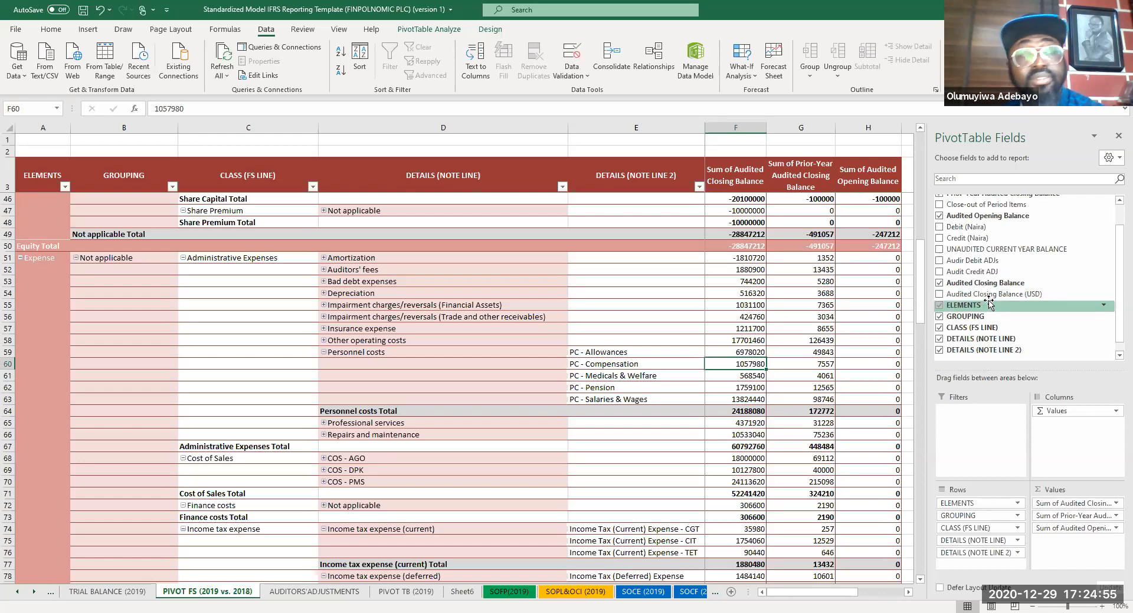
left_click_drag(991, 294, 1056, 456)
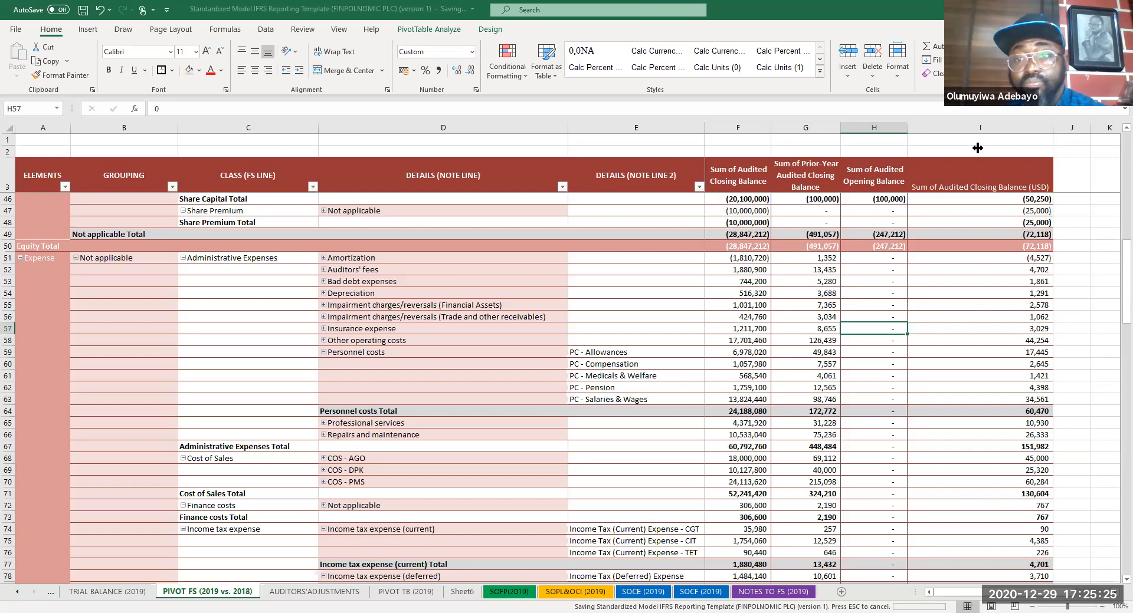
left_click(909, 305)
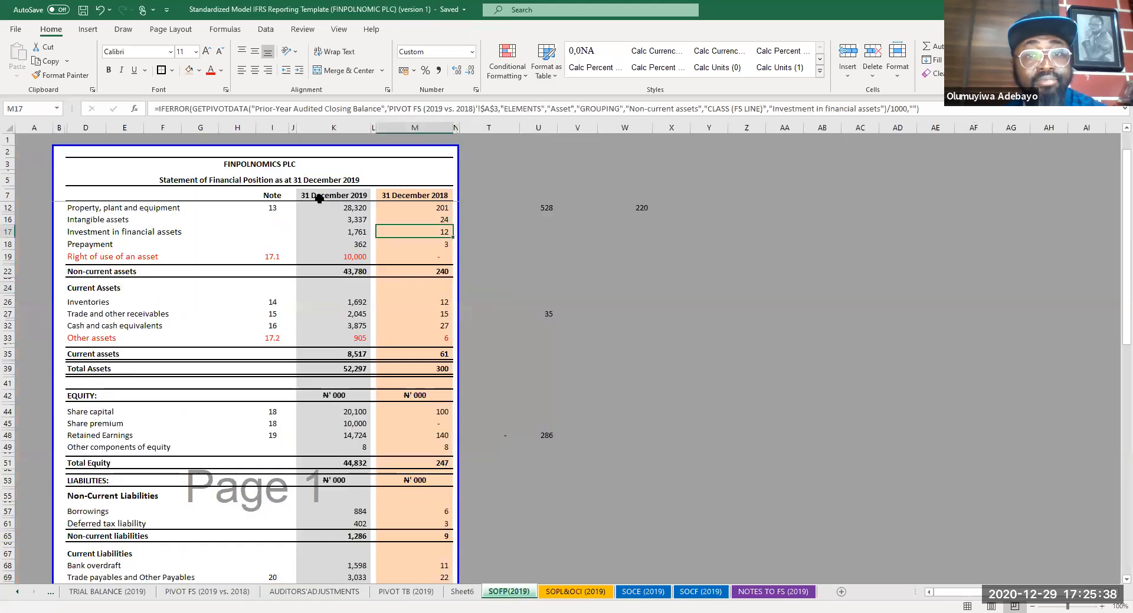
- On the SOFP(2019) sheet, insert blank columns after the 31 December 2018 column and narrow the first two, N and O
left_click_drag(455, 127, 534, 127)
right_click(572, 230)
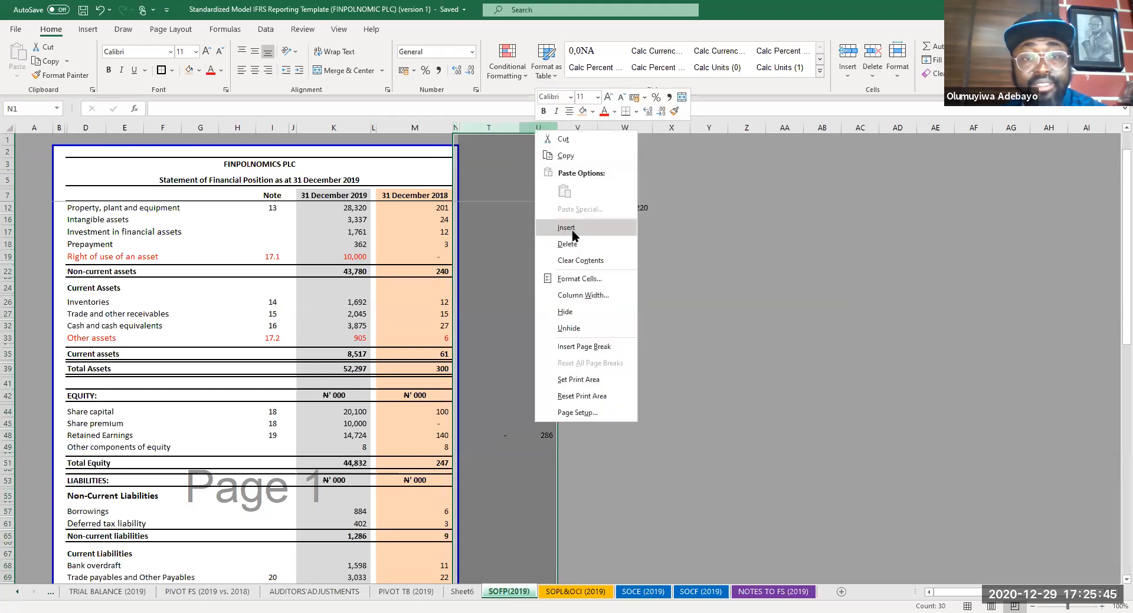
left_click(555, 230)
left_click(511, 230)
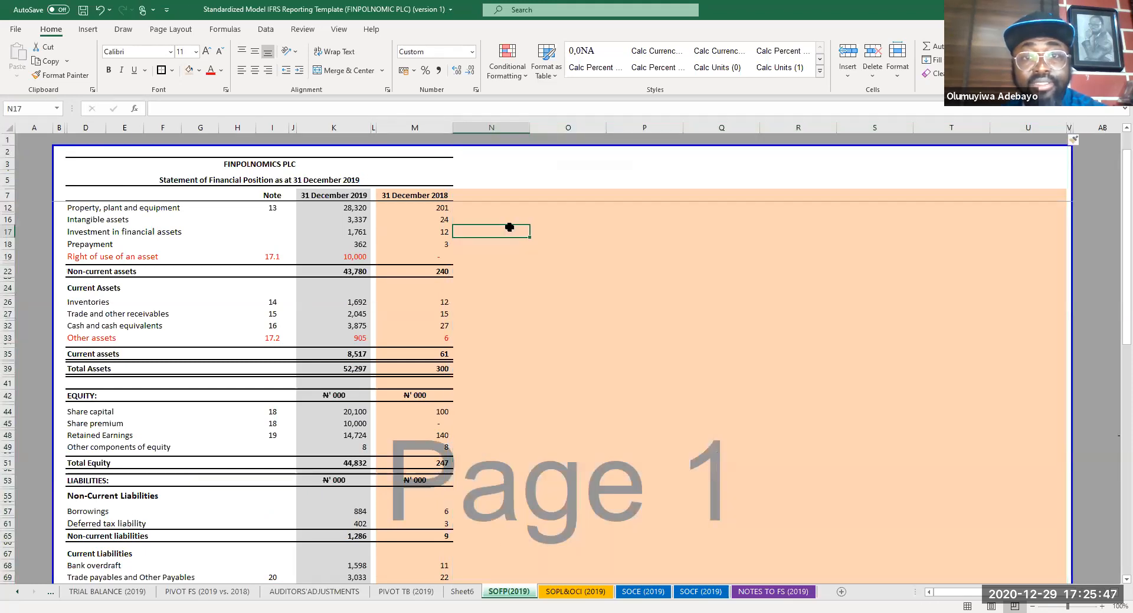
left_click_drag(491, 127, 566, 128)
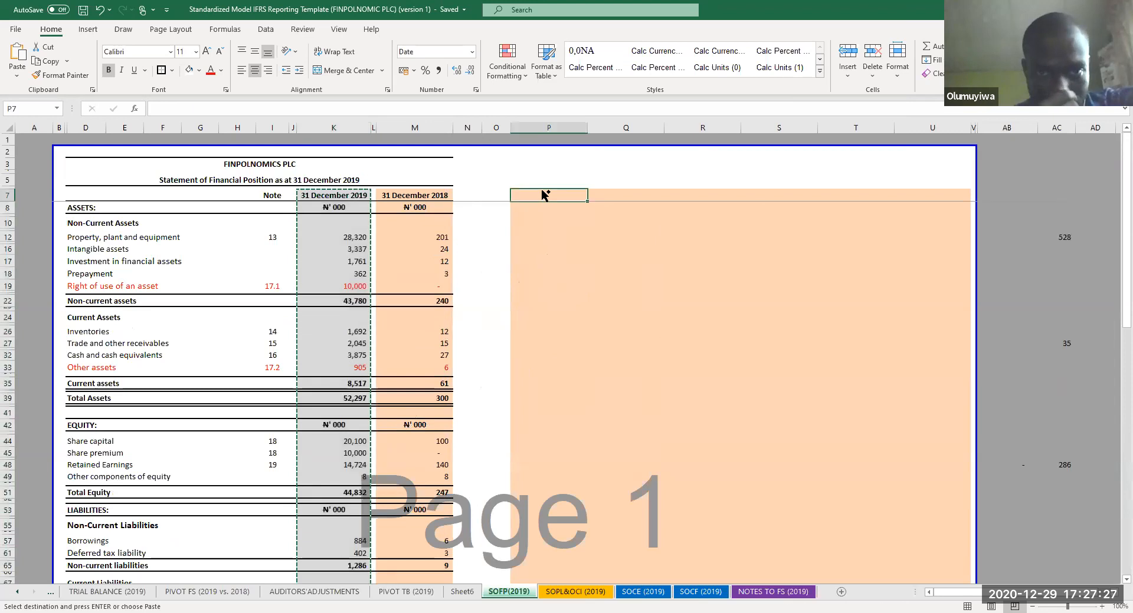
- Paste the copied 31 December 2019 column of the statement into column P, starting at P7
key("ctrl+v")
left_click(538, 182)
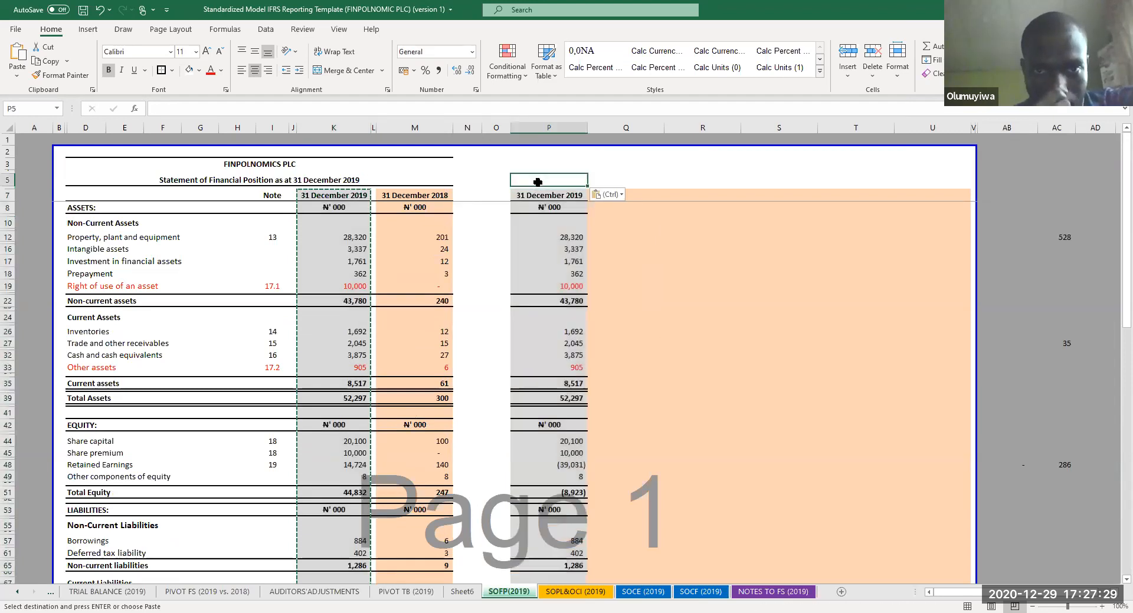
key("Escape")
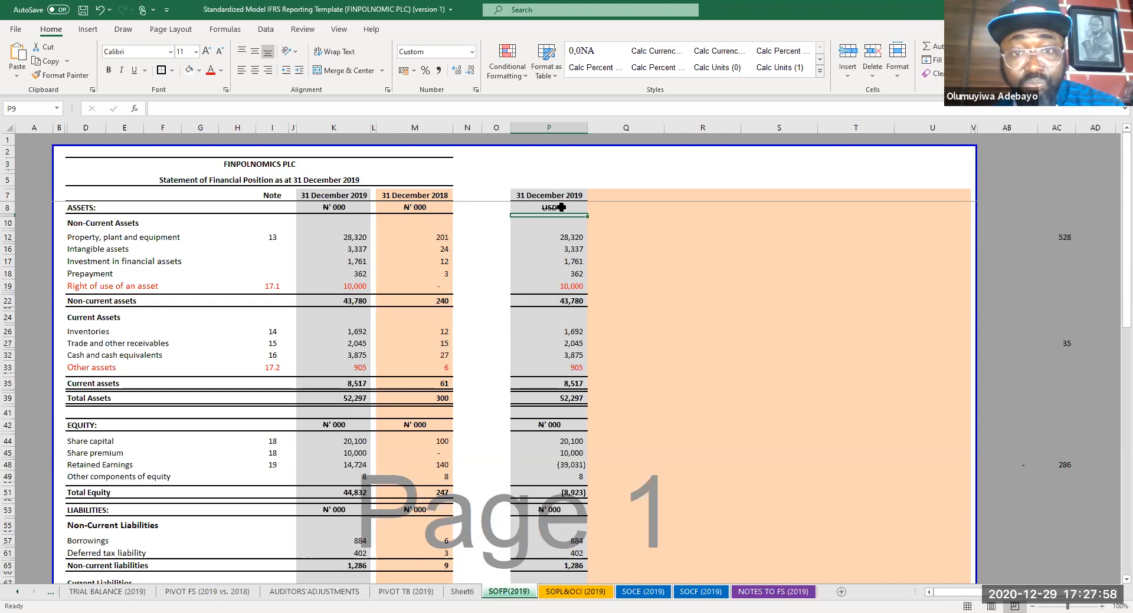
- Remove the strikethrough from the USD heading in P8 and save the workbook
left_click(549, 208)
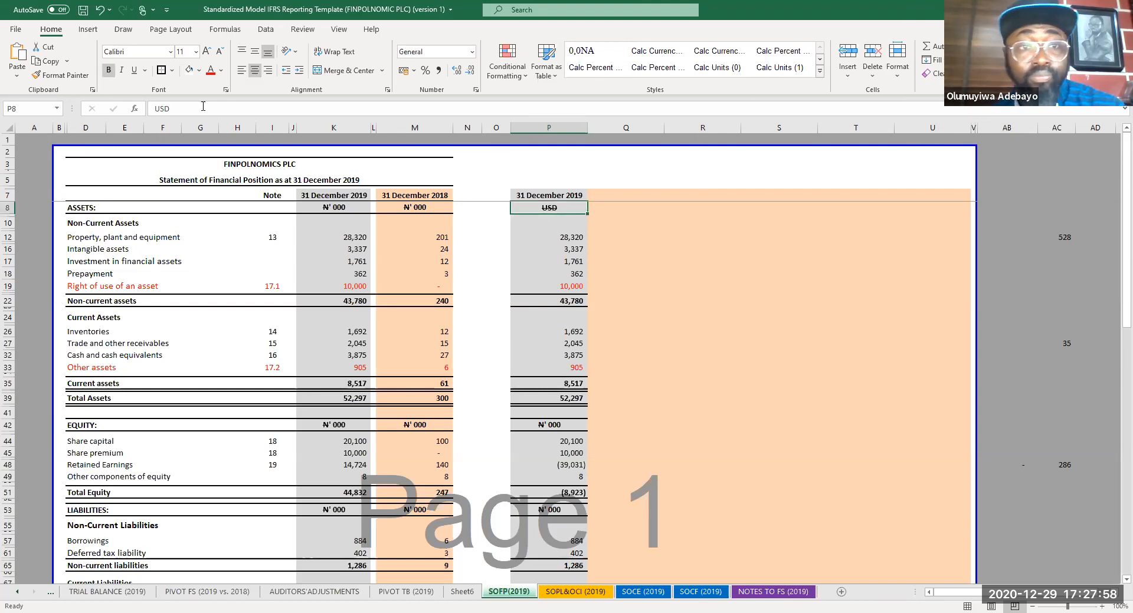
right_click(156, 107)
left_click(199, 205)
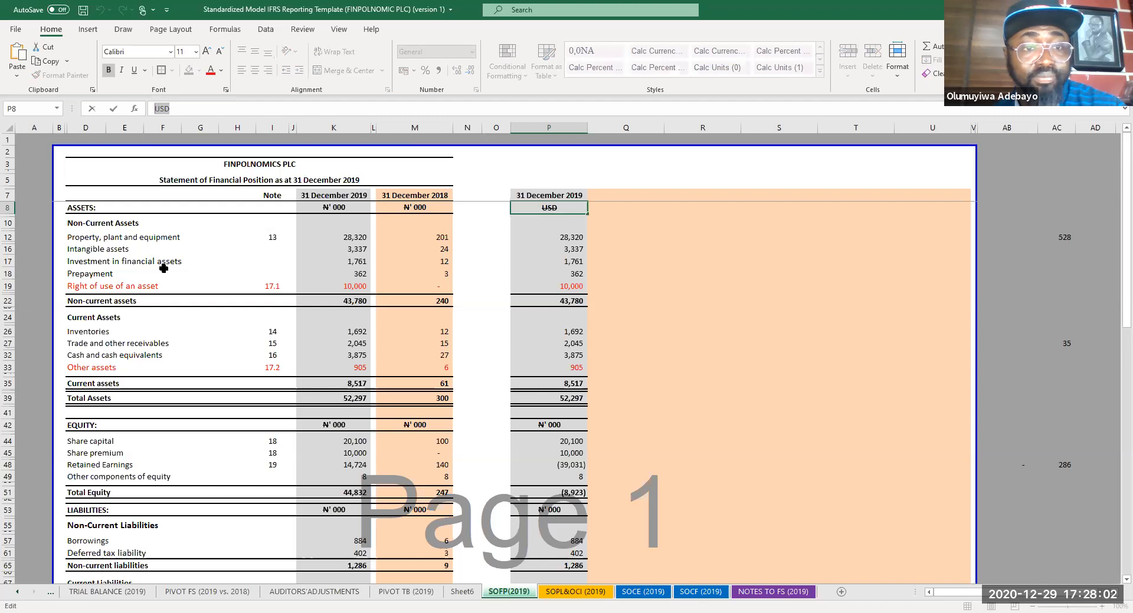
left_click(76, 207)
left_click(276, 328)
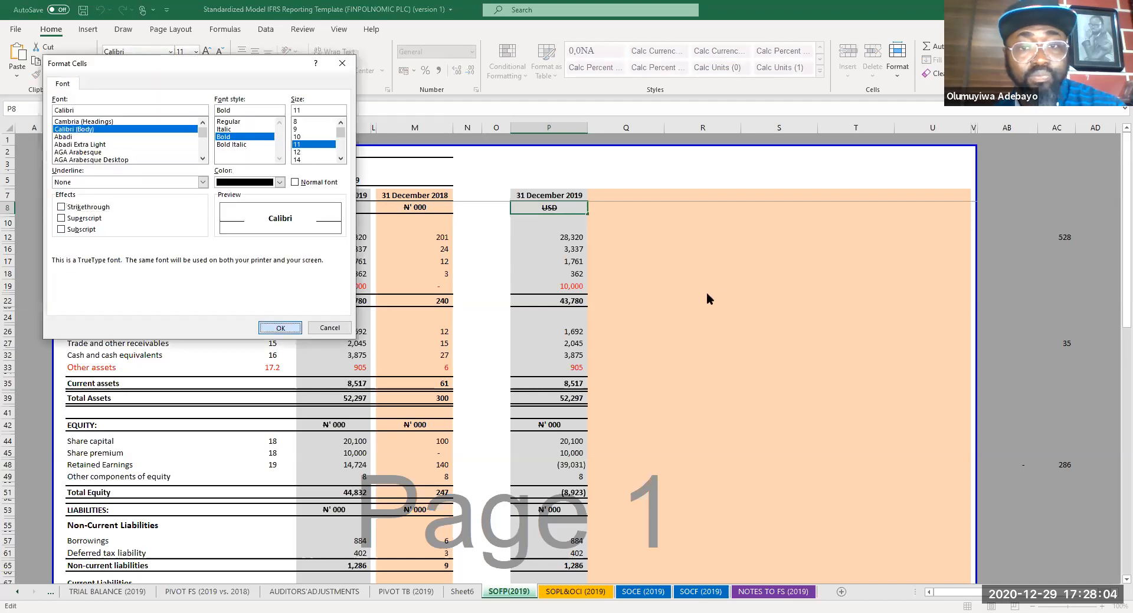
key("ctrl+s")
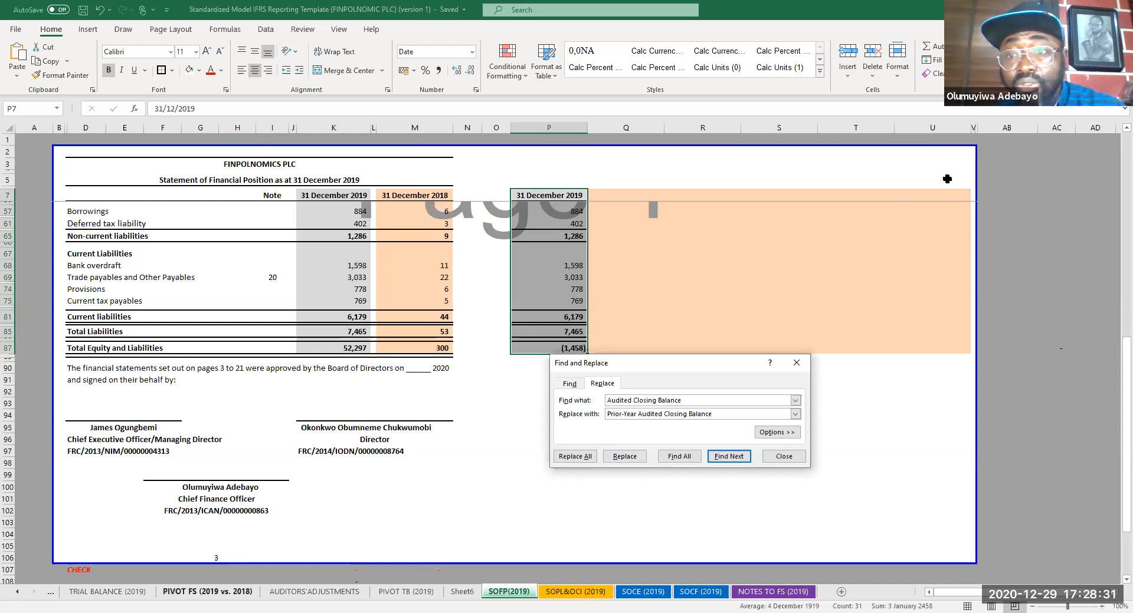
- Copy "Audited Closing Balance (USD)" from the pivot heading in I3 and set it as the replacement text in Find and Replace
key("Return")
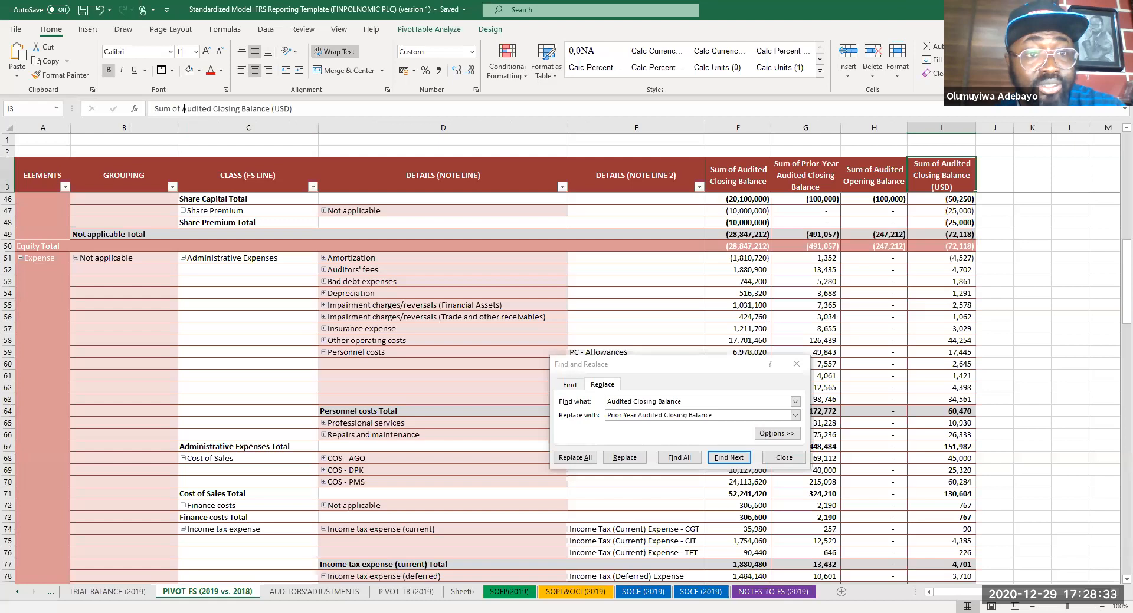
left_click_drag(182, 109, 292, 109)
key("ctrl+c")
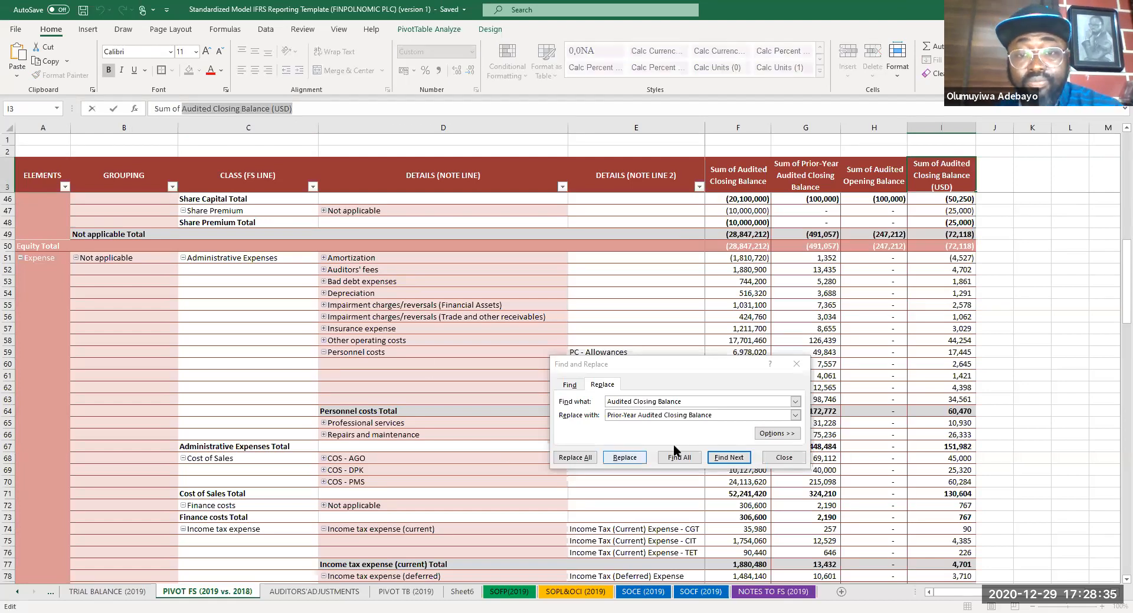
left_click_drag(721, 416, 411, 416)
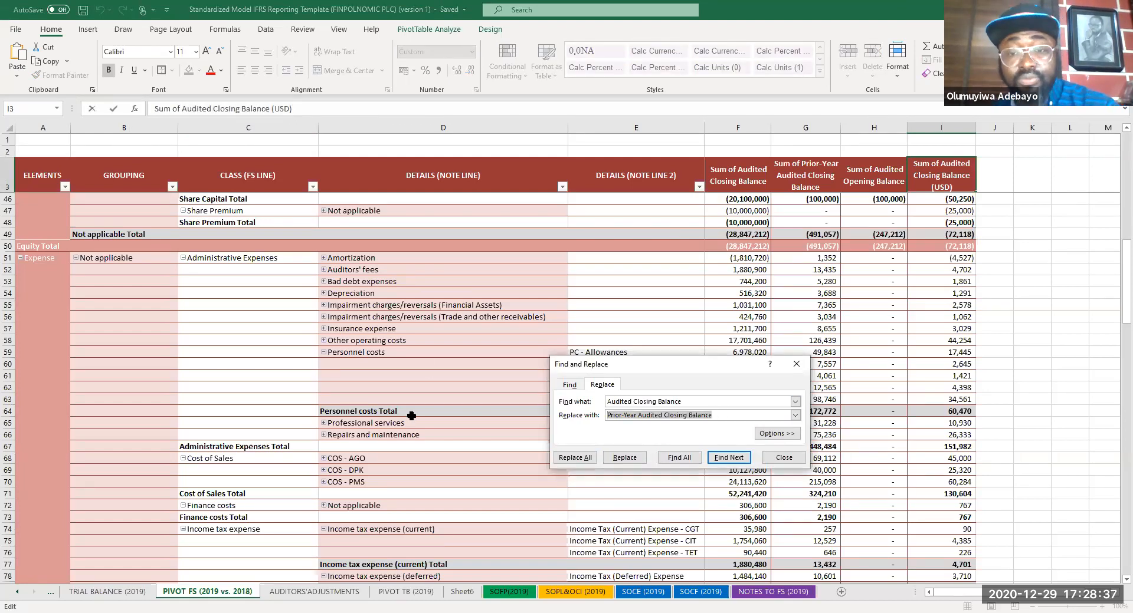
key("ctrl+v")
- On the SOFP(2019) sheet, replace all "Audited Closing Balance" references in P7:P87 with "Audited Closing Balance (USD)"
left_click(124, 593)
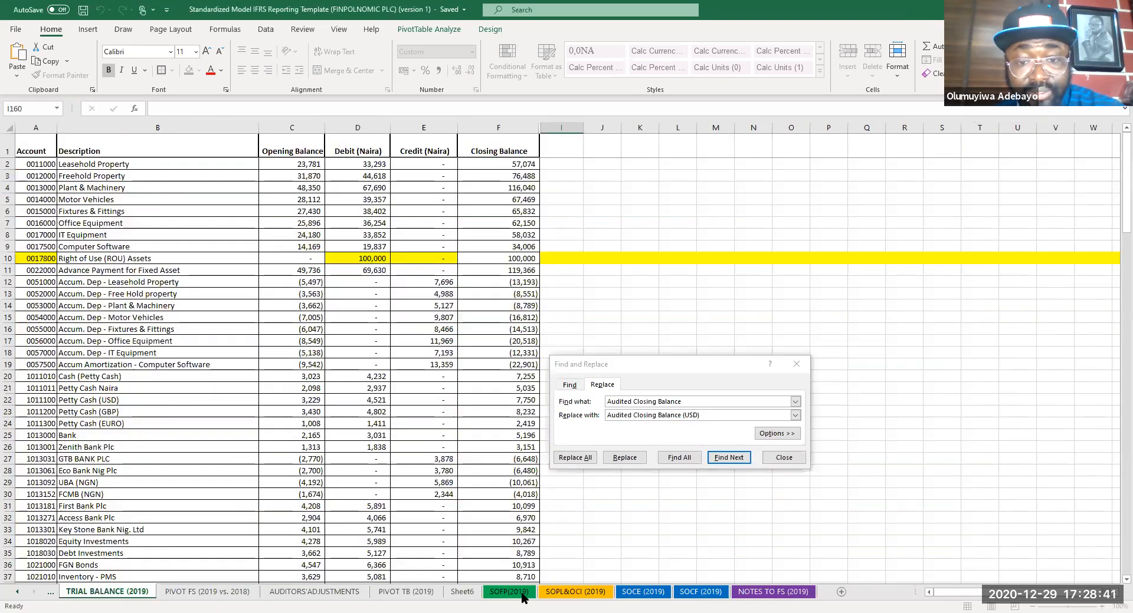
left_click(522, 593)
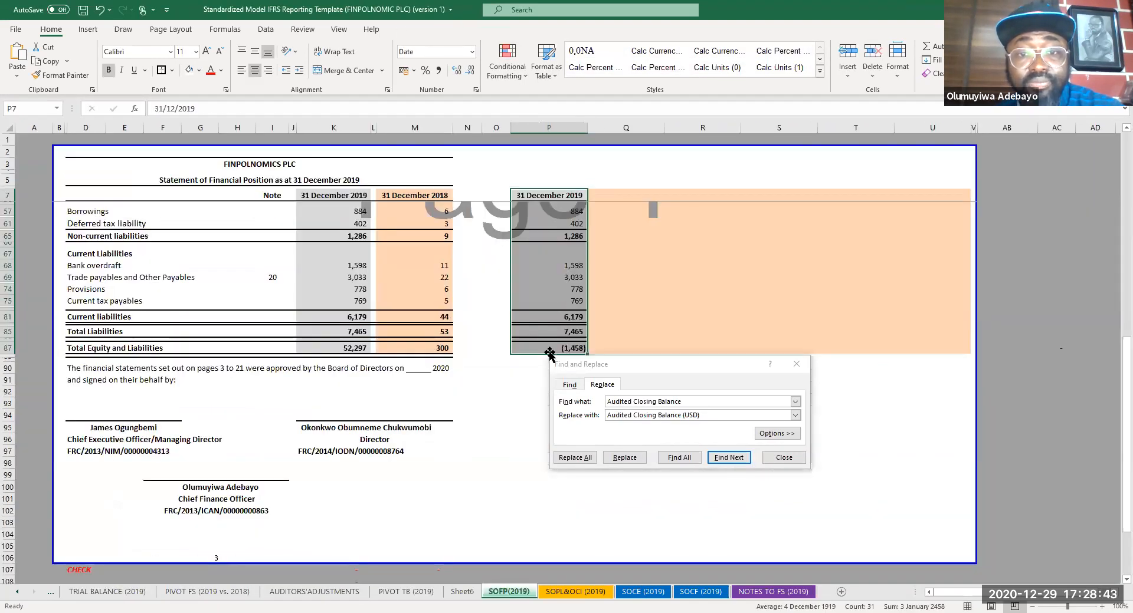
left_click_drag(549, 353, 549, 195)
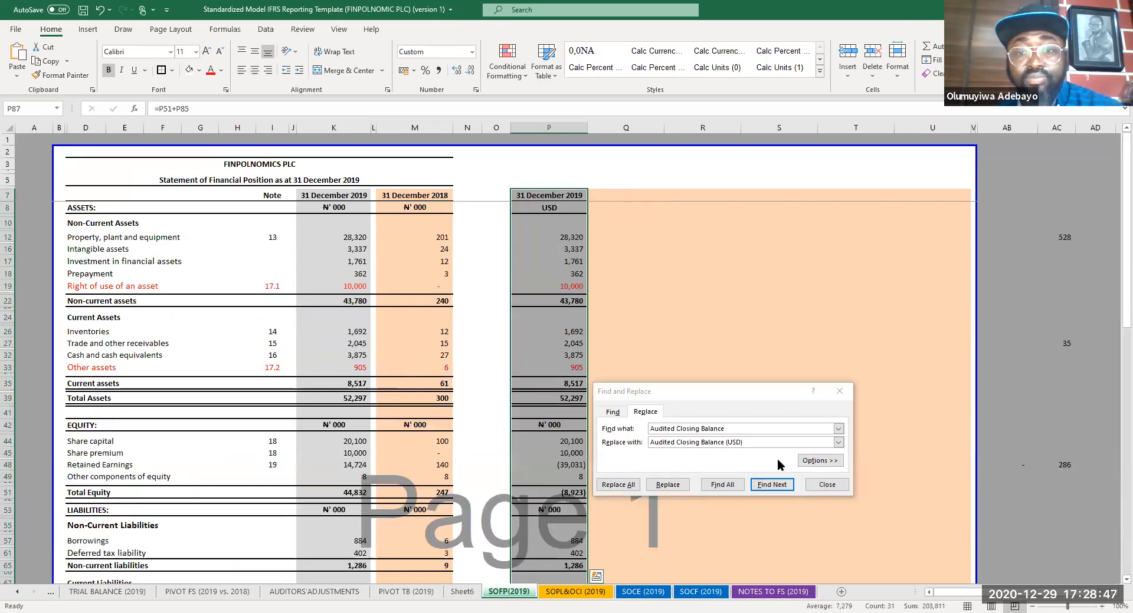
left_click(617, 486)
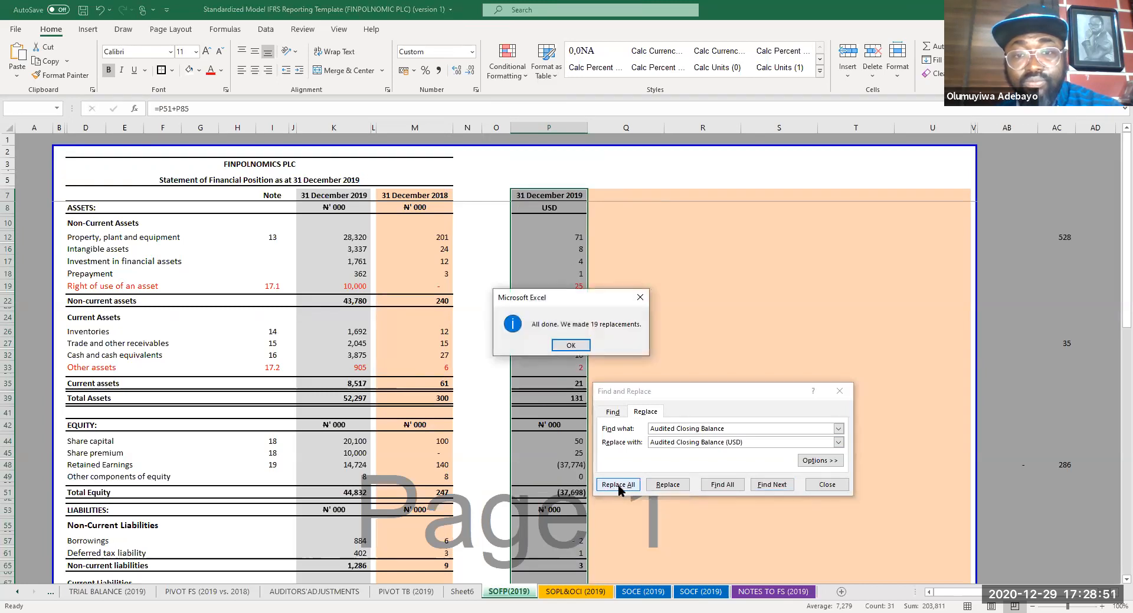
left_click(571, 346)
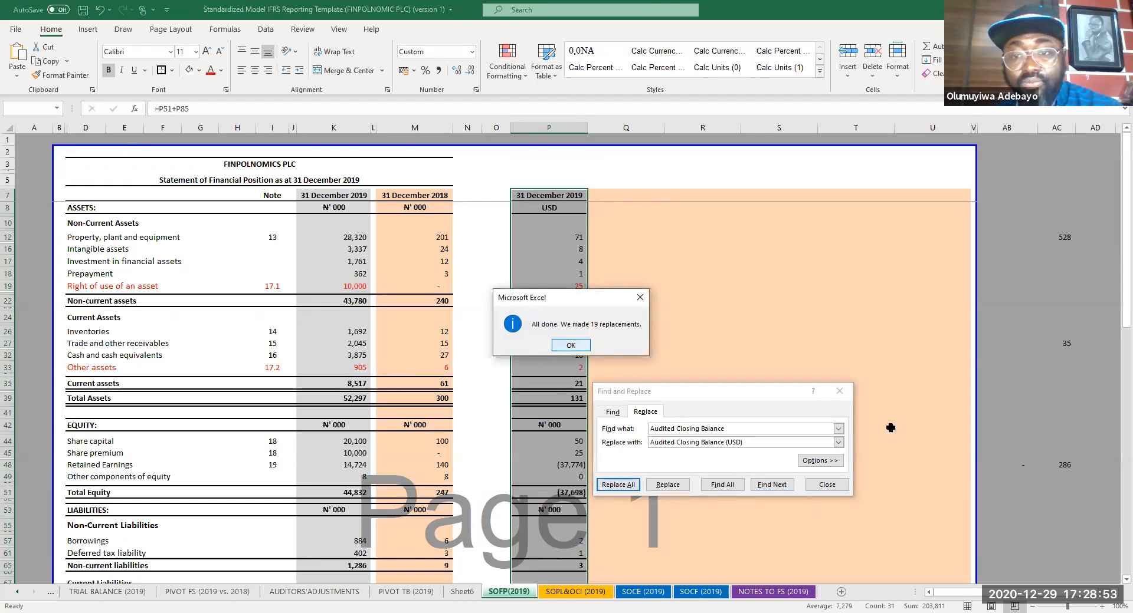
- Close Find and Replace and review the USD column down to Total Equity and Liabilities
left_click(838, 391)
left_click(670, 331)
scroll(681, 352, "down", 2)
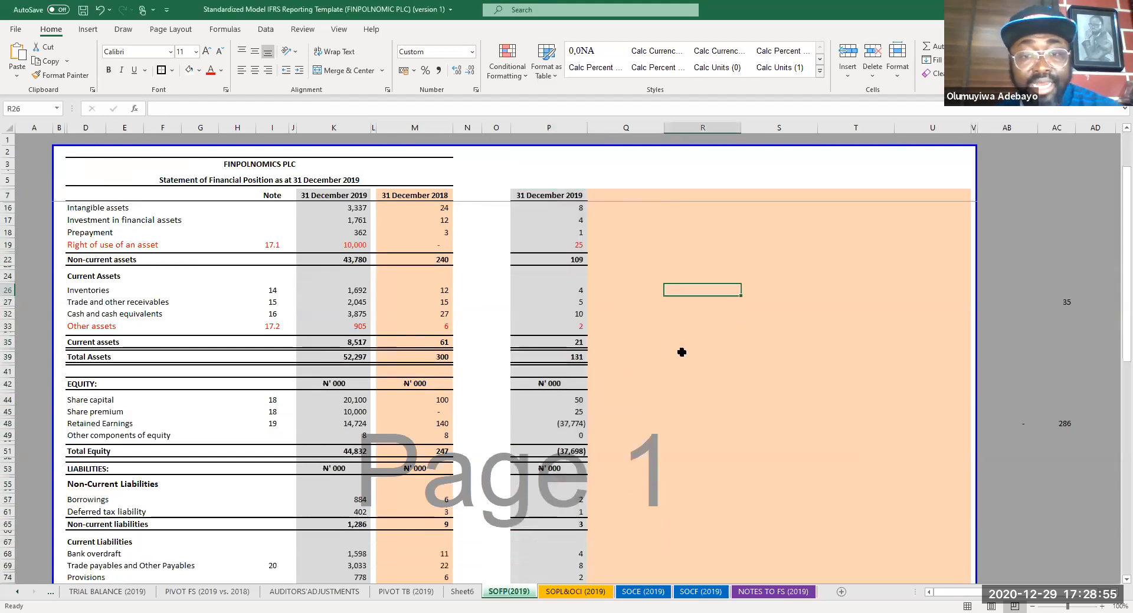
scroll(681, 352, "down", 5)
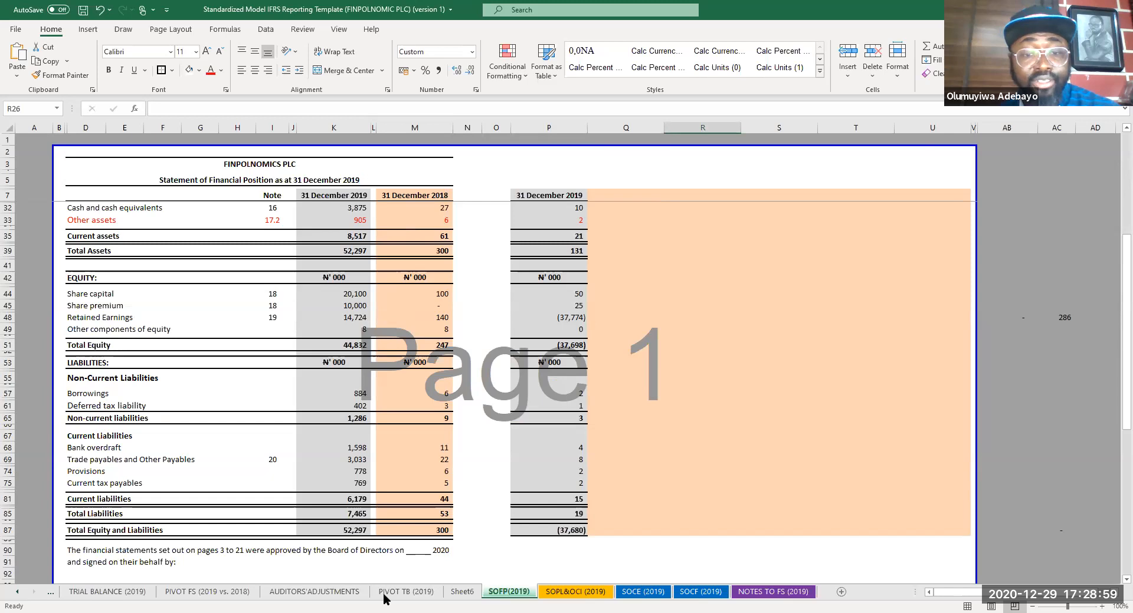
- On the SOPL&OCI (2019) sheet, unhide columns L, N and O beside the profit or loss statement
left_click(581, 595)
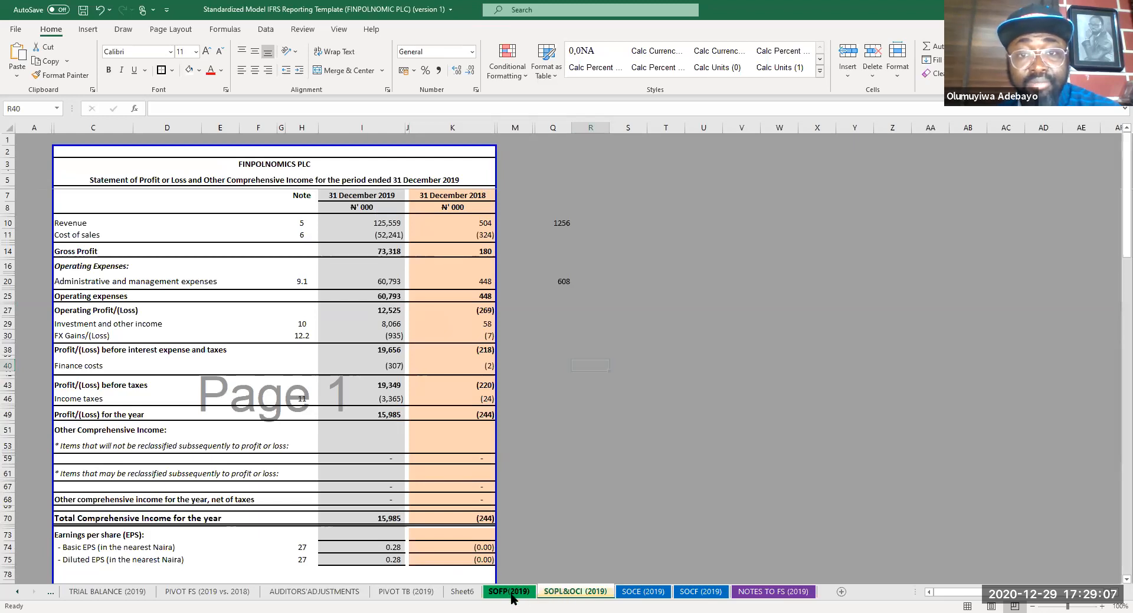
left_click(510, 593)
key("ctrl+Page_Down")
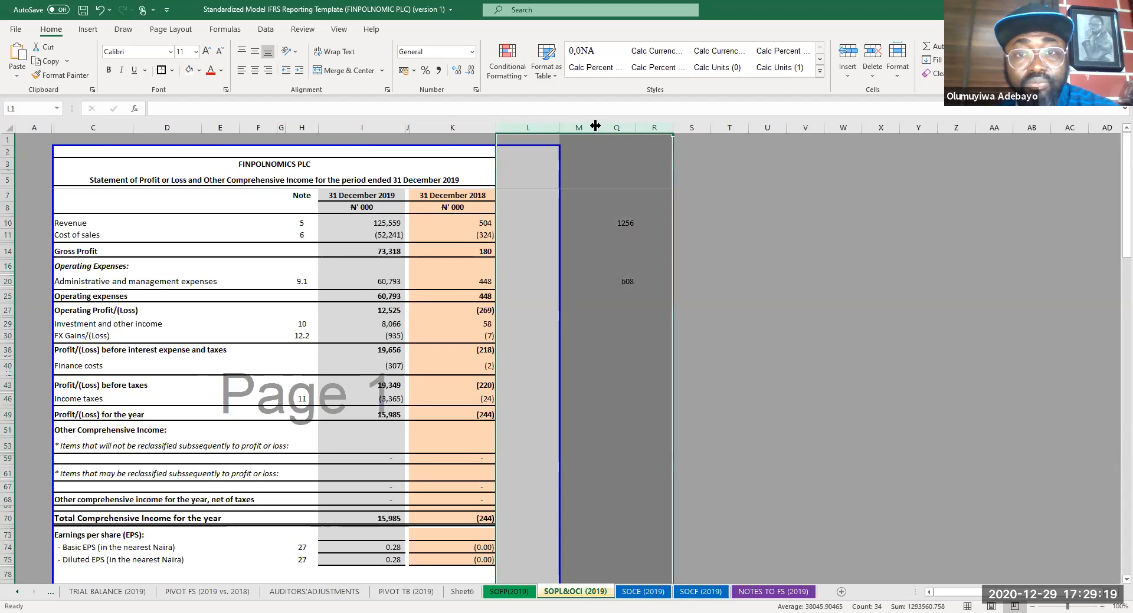
left_click_drag(631, 177, 731, 466)
scroll(731, 467, "down", 10)
scroll(753, 325, "up", 10)
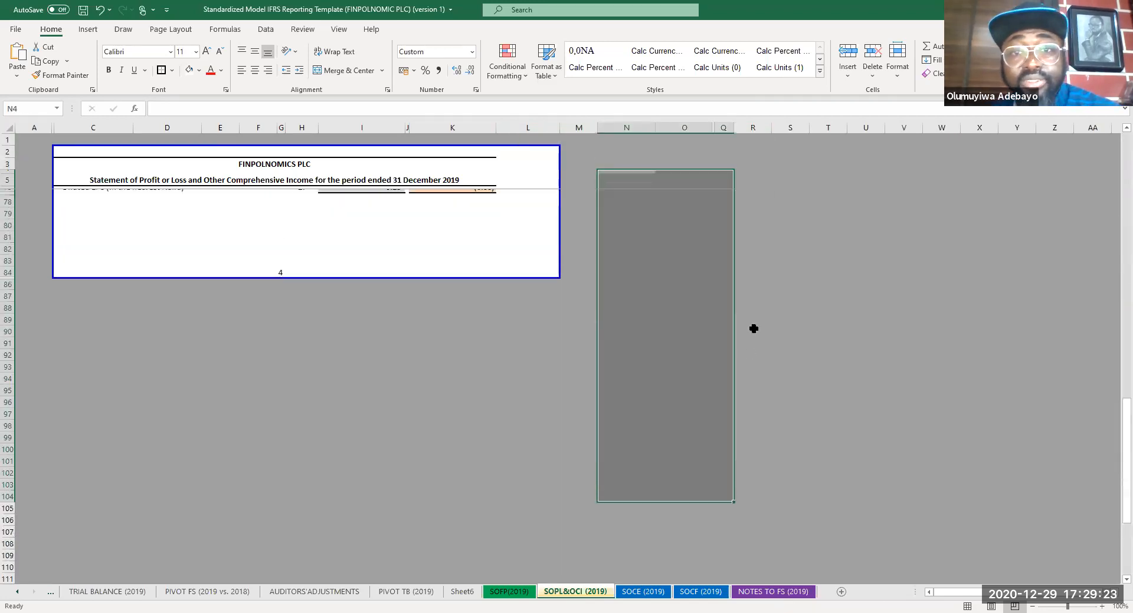
- Copy the statement's 31 December 2019 column, I7:I75, into column N starting at N7
left_click_drag(361, 195, 361, 560)
key("ctrl+c")
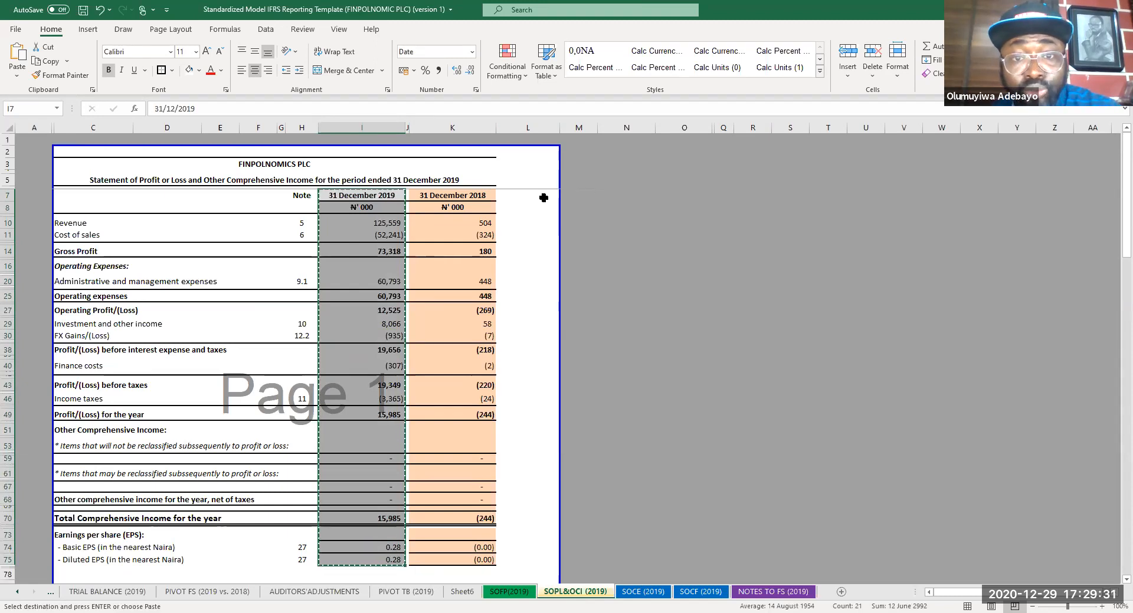
left_click(627, 198)
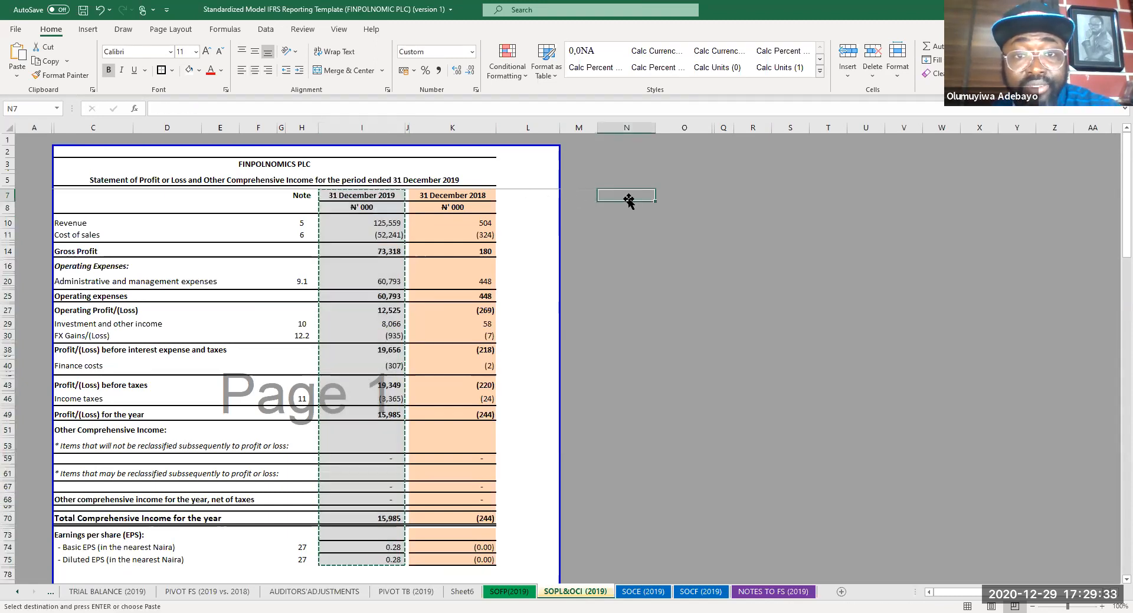
key("Return")
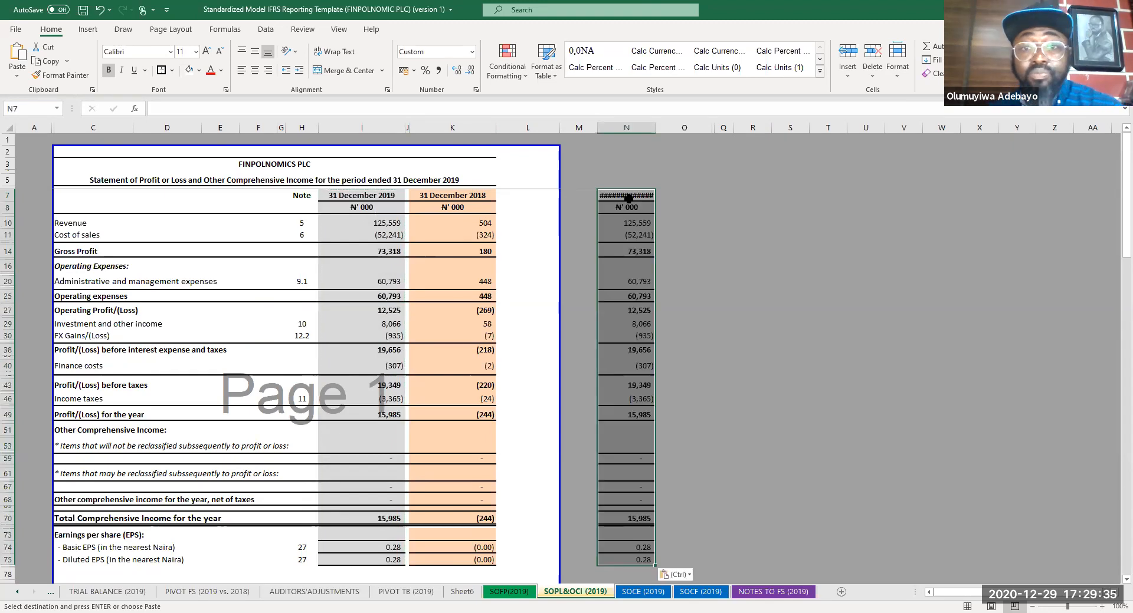
left_click(629, 199)
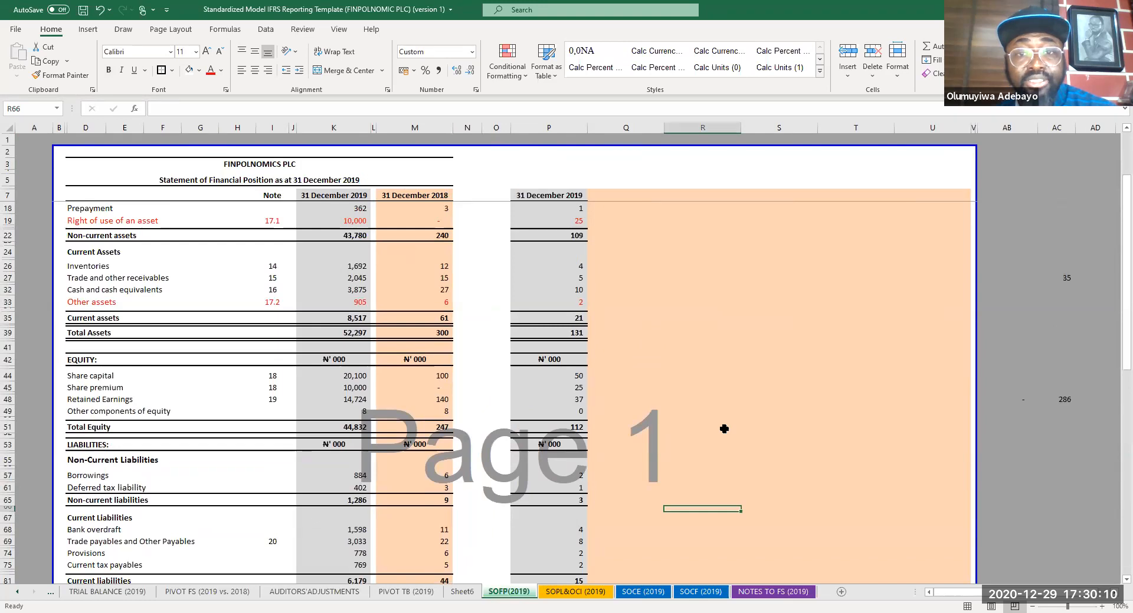
scroll(724, 429, "up", 2)
scroll(724, 429, "down", 3)
scroll(724, 430, "down", 1)
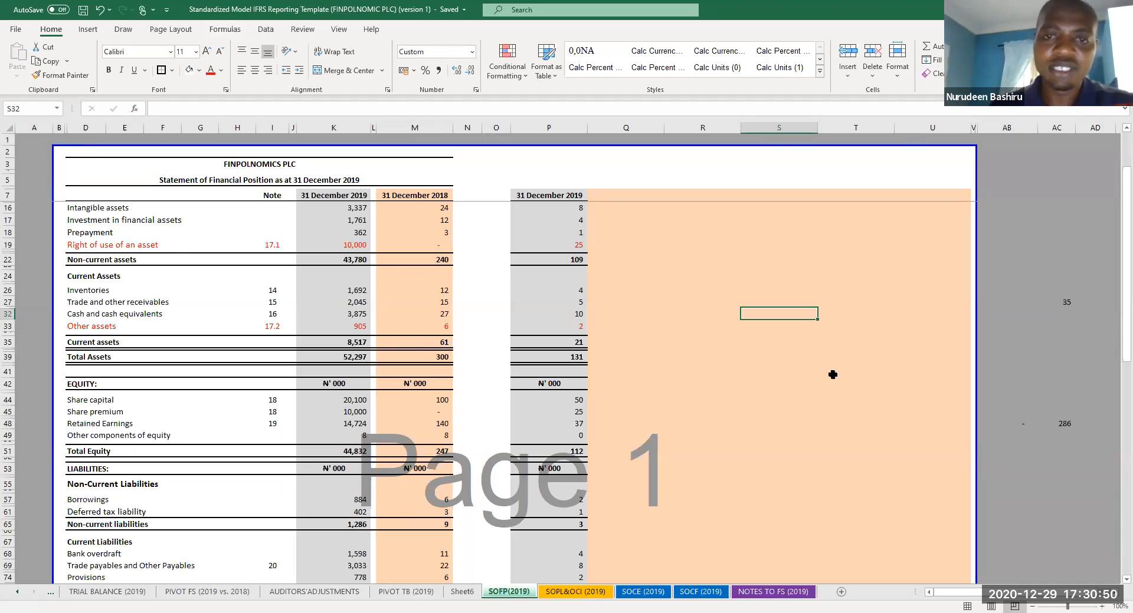
left_click(801, 432)
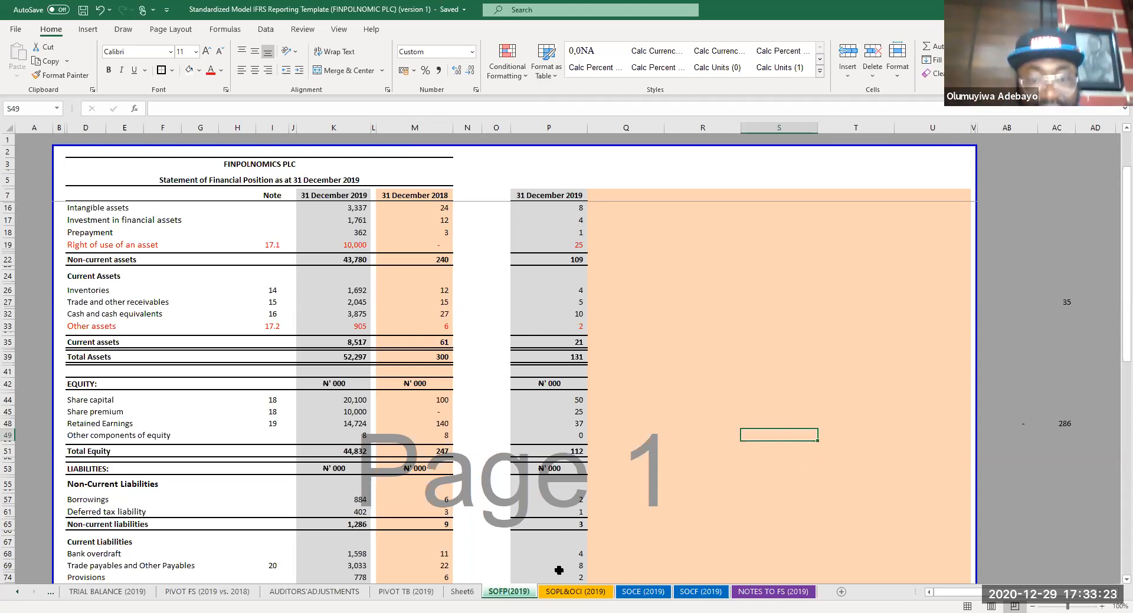
- Examine the account debits, credits and closing balances on the TRIAL BALANCE (2019) sheet, then go back to SOFP(2019)
left_click(131, 592)
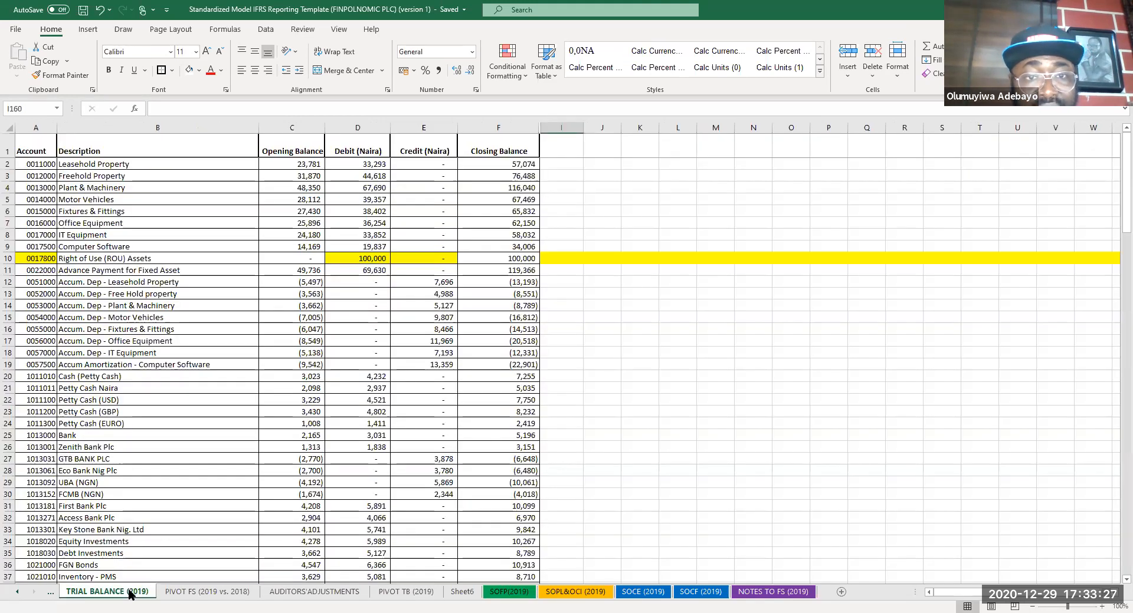
scroll(381, 461, "down", 10)
scroll(385, 462, "down", 18)
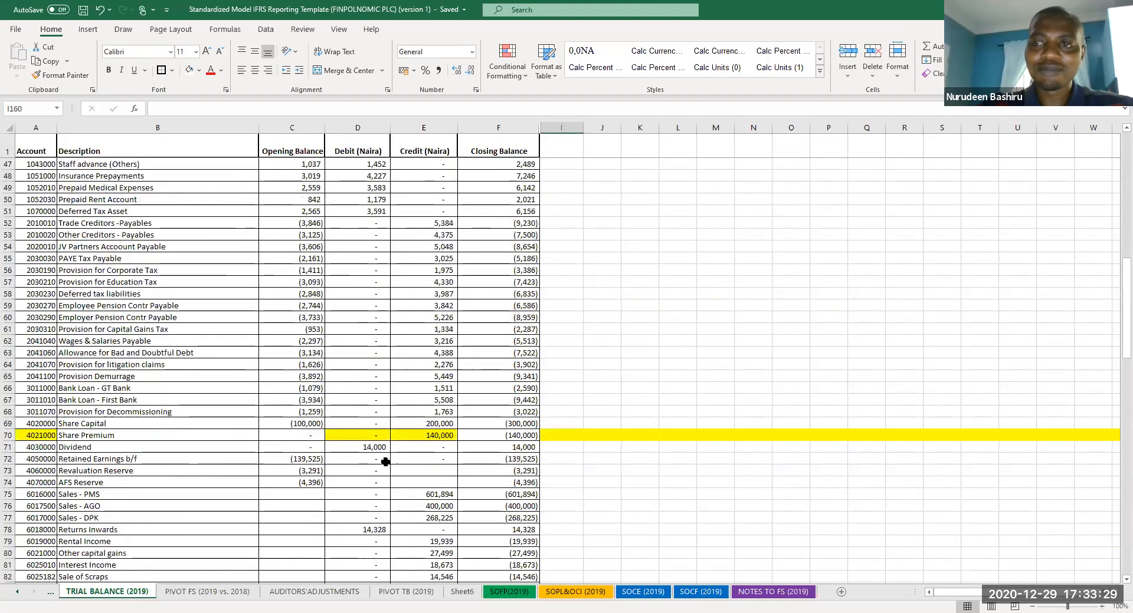
scroll(385, 461, "down", 15)
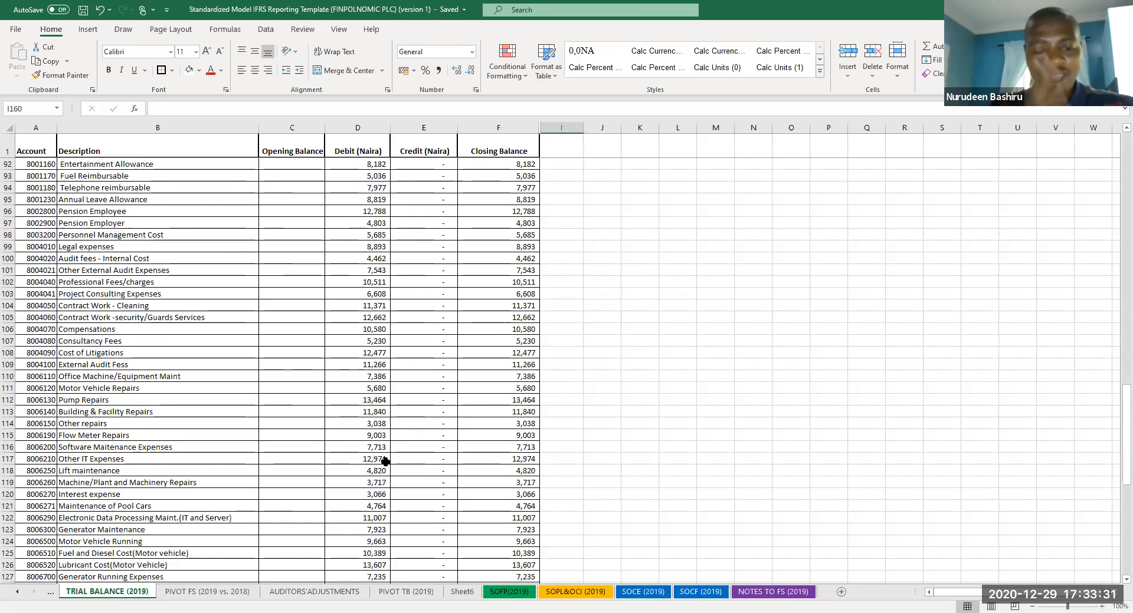
scroll(411, 488, "up", 20)
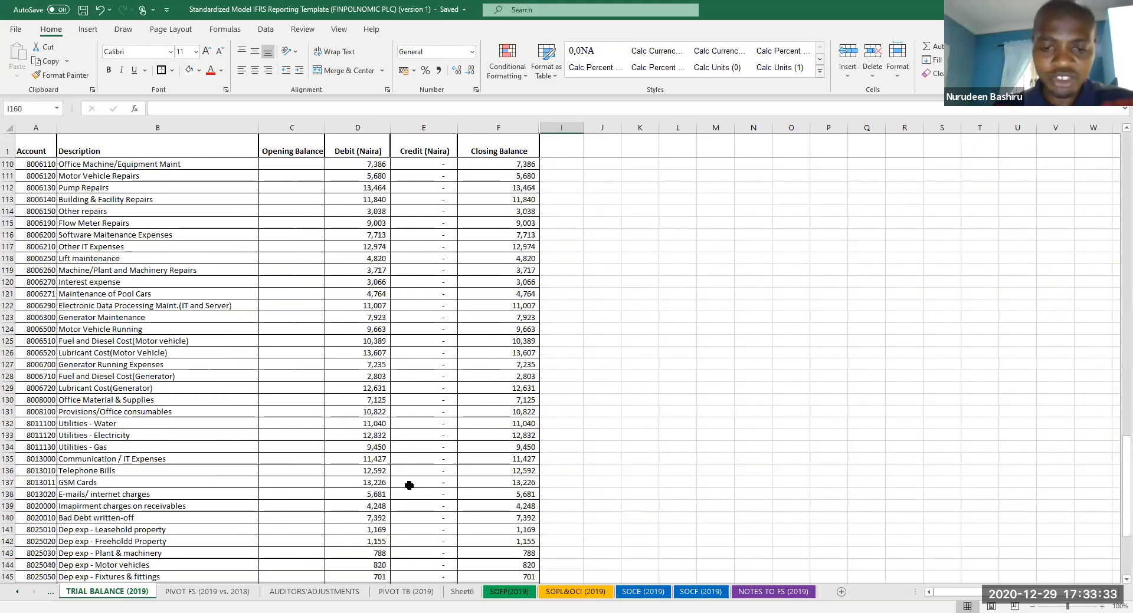
scroll(410, 486, "up", 12)
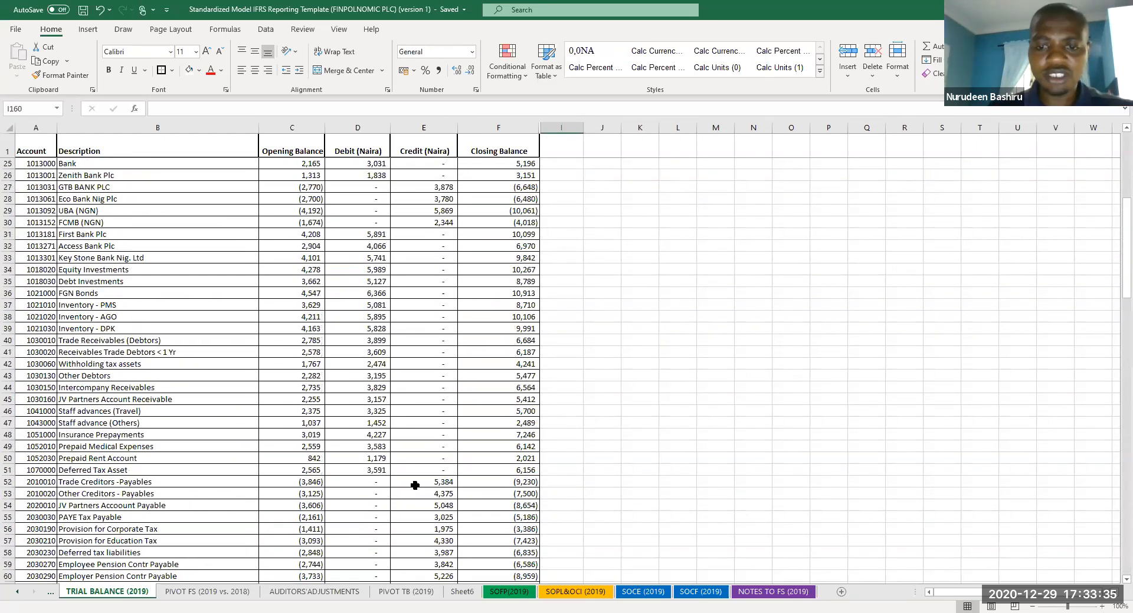
left_click(641, 496)
key("ctrl+s")
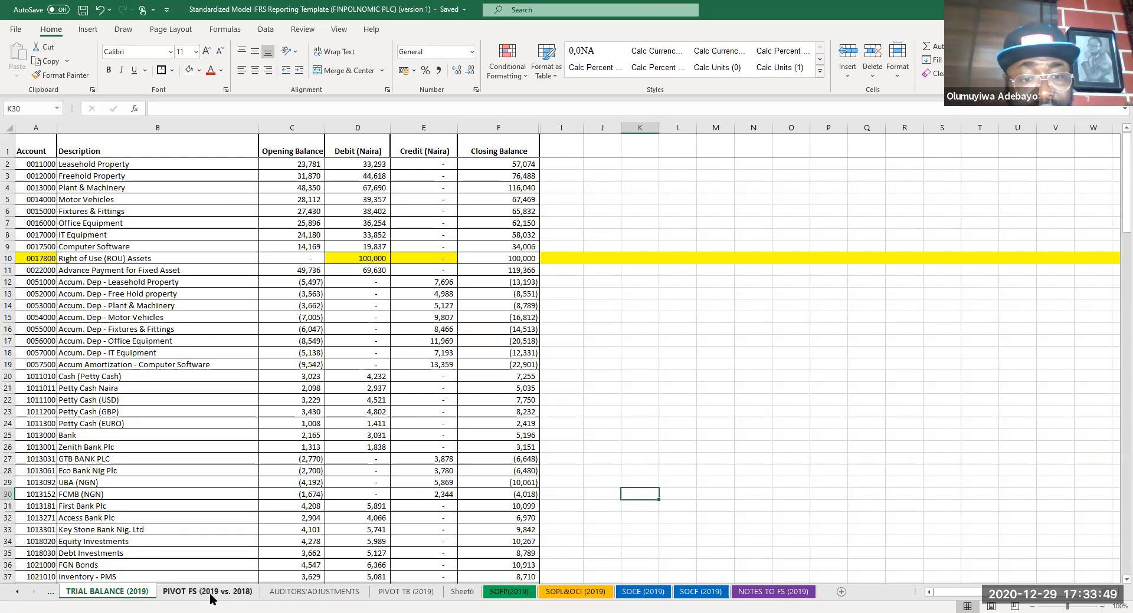
key("ctrl+Page_Down")
left_click(510, 593)
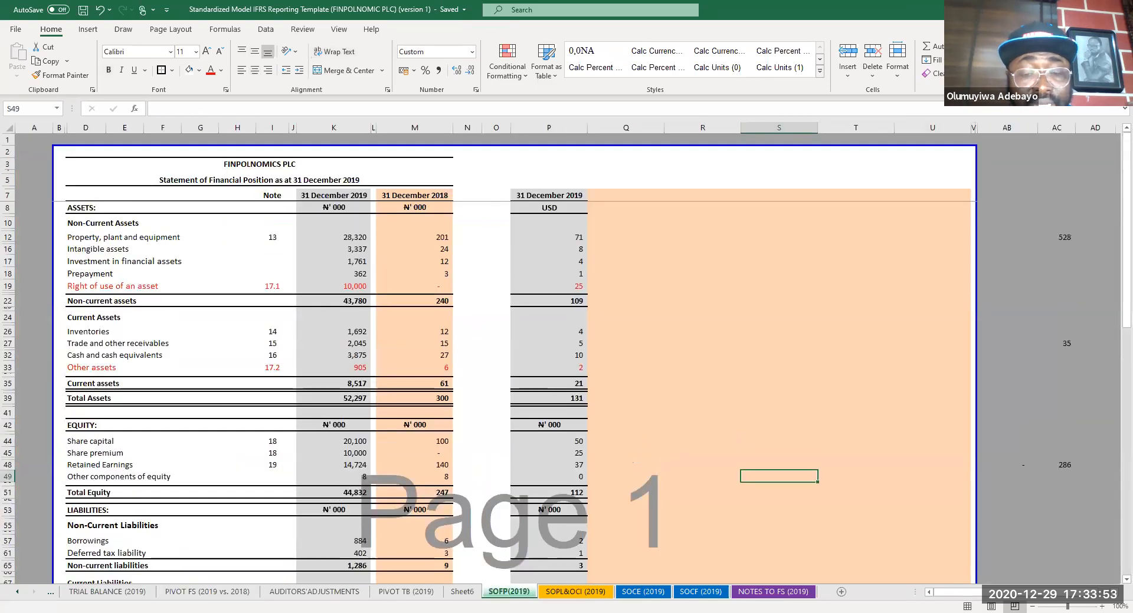
- In F2 of PIVOT TB (2019), enter an IFERROR VLOOKUP formula referencing 'TRIAL BALANCE (2019)'!$A$2:$E$157 with column index 4, exact match and 0 on error
left_click(408, 594)
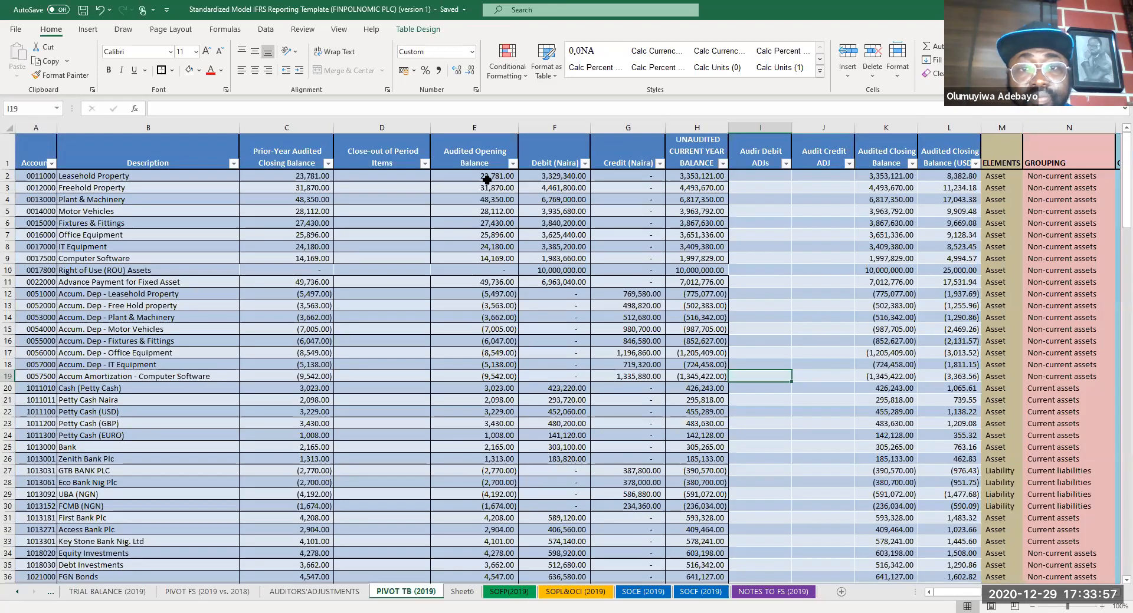
left_click(568, 176)
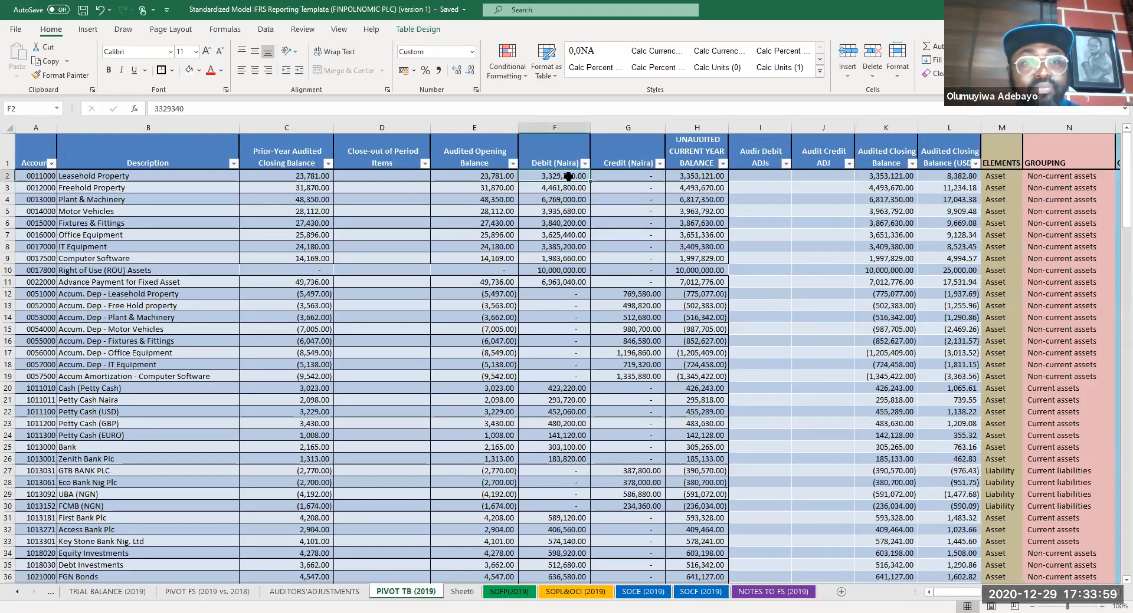
type("=IF")
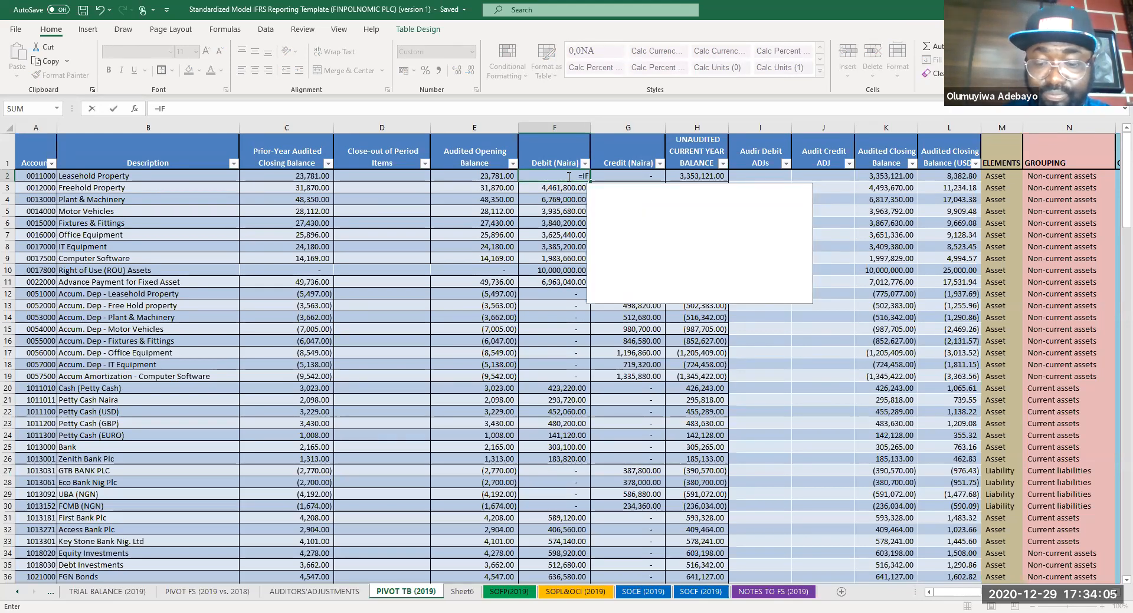
type("ERROR(VLOOKUP(")
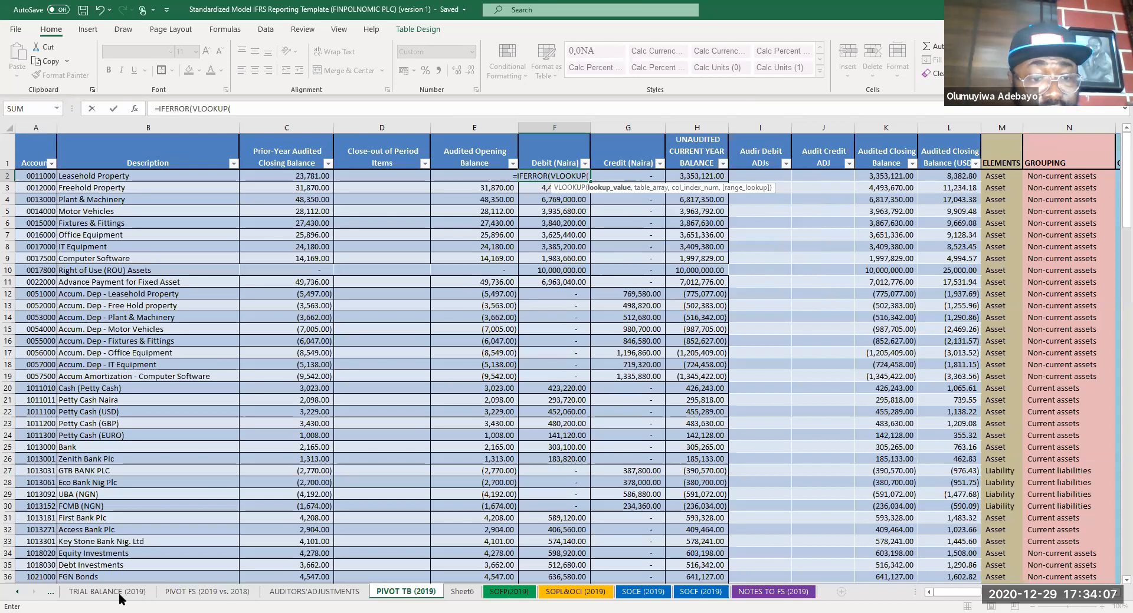
left_click(108, 592)
left_click(52, 165)
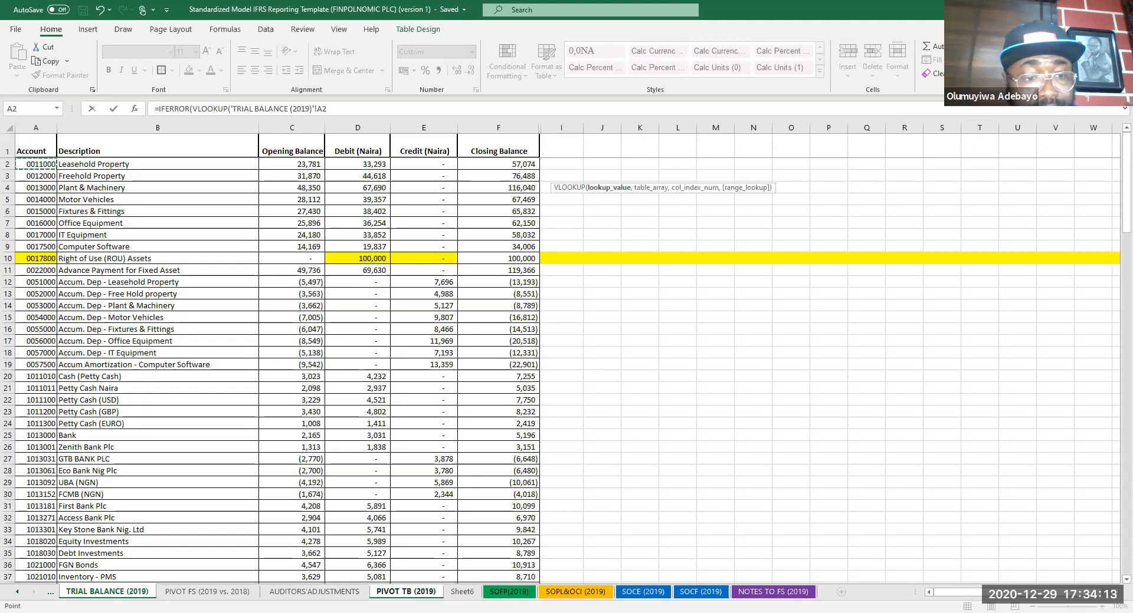
left_click_drag(452, 550, 453, 546)
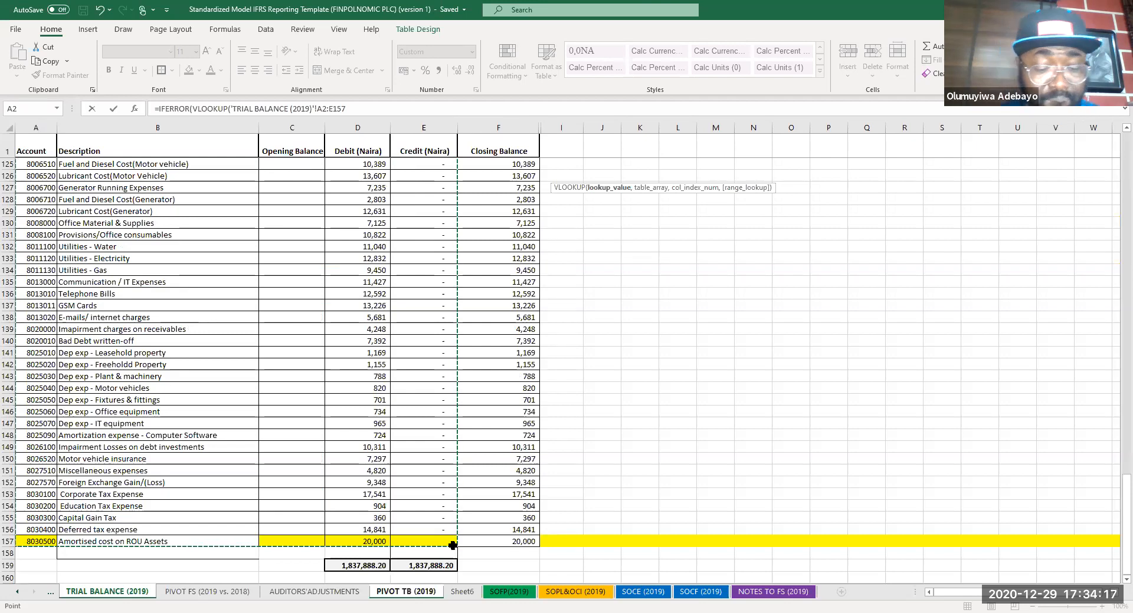
key("F4")
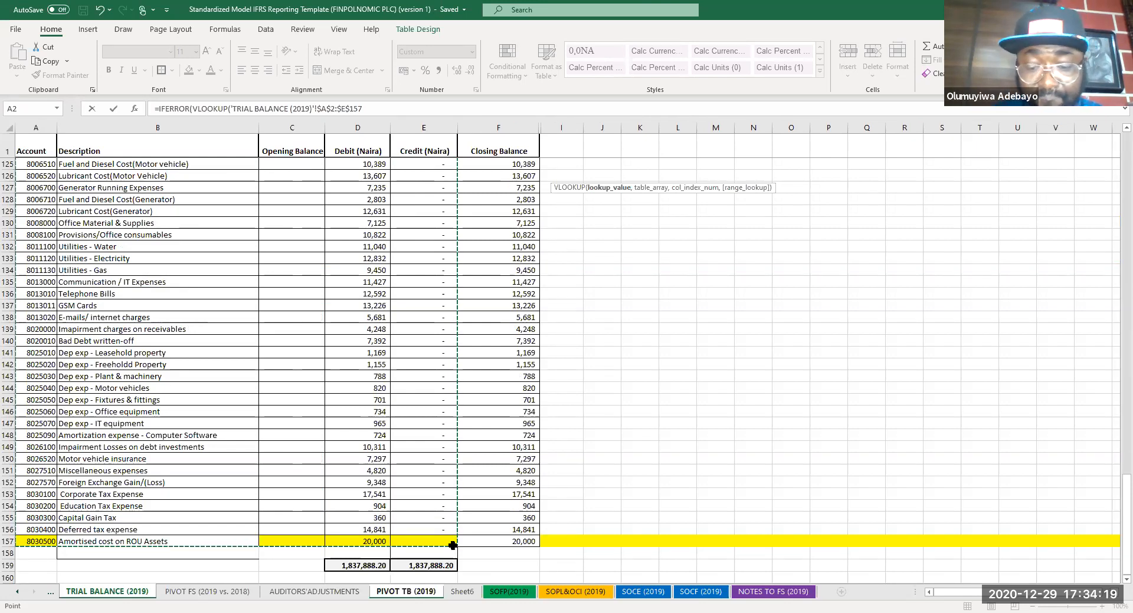
type(",4,0")
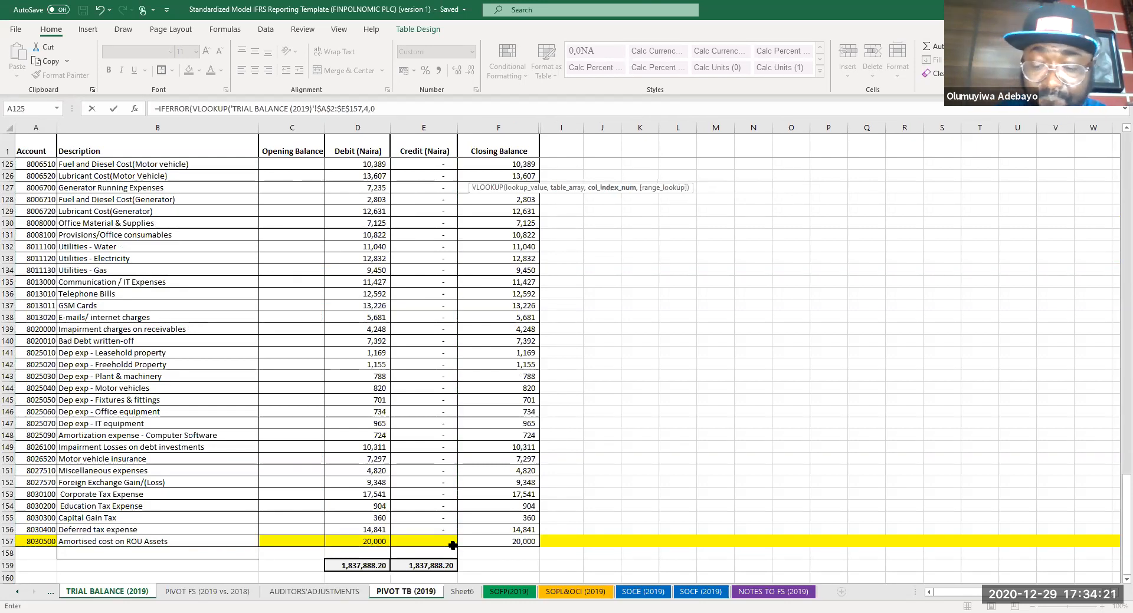
type("),0)")
key("Return")
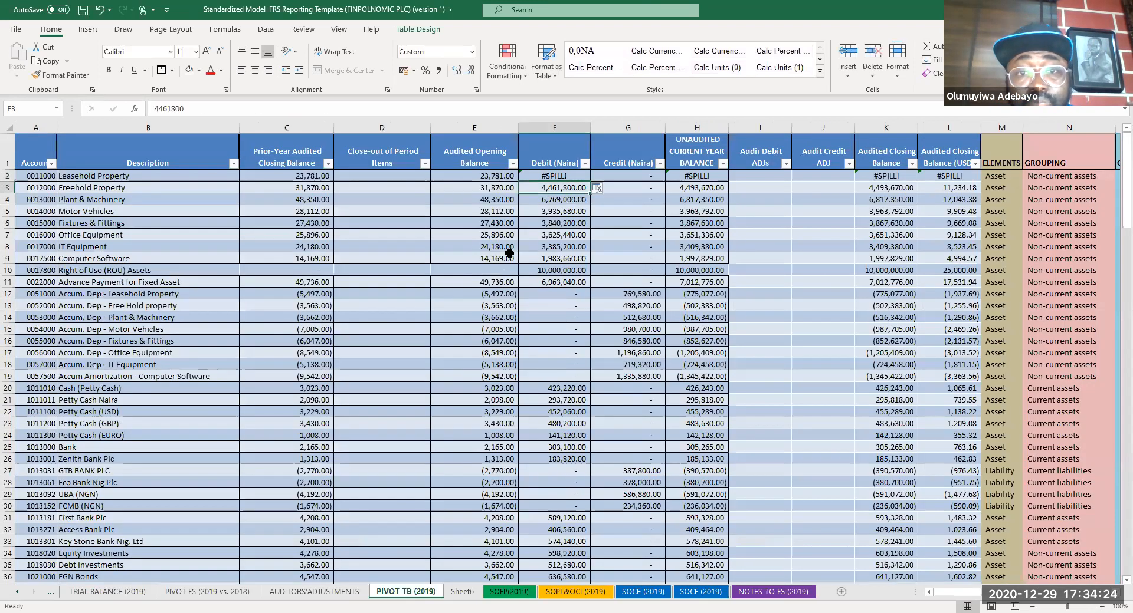
left_click(535, 175)
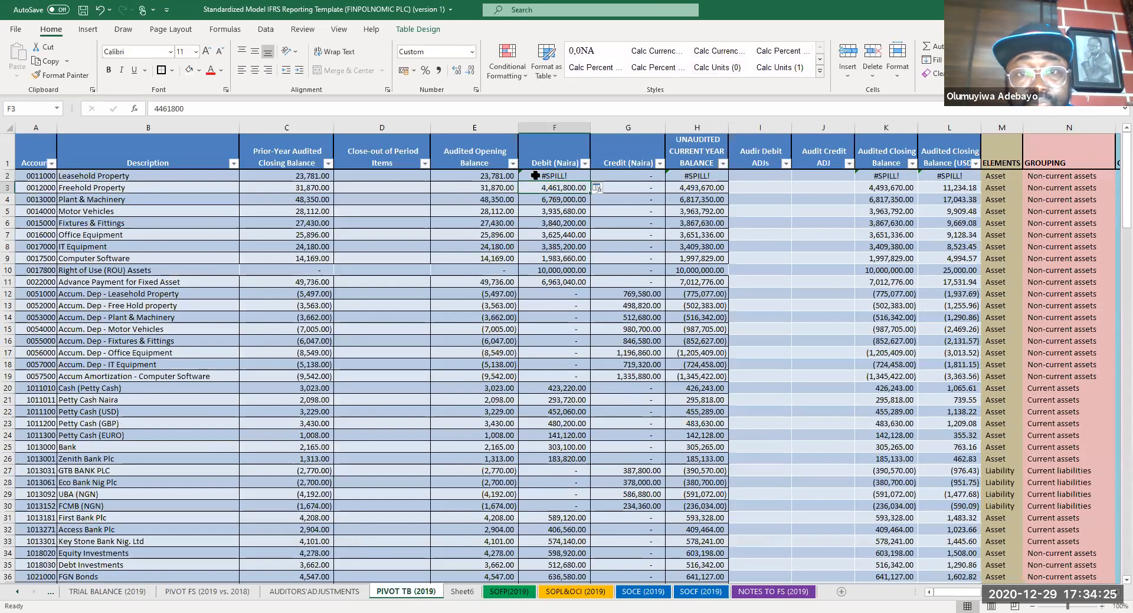
key("F2")
left_click(231, 108)
left_click(27, 177)
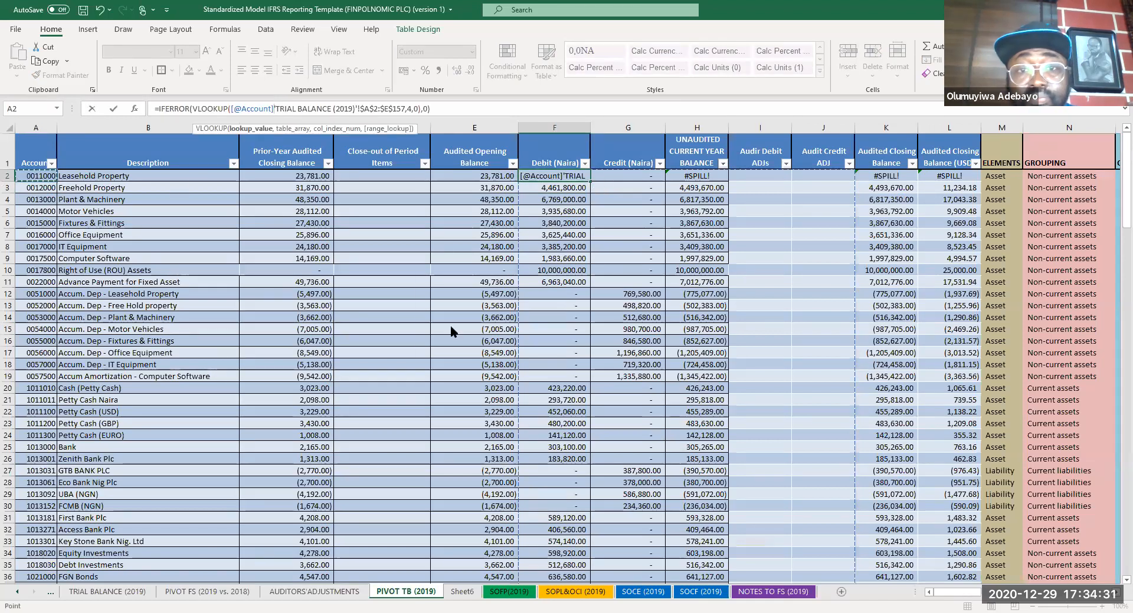
key("Return")
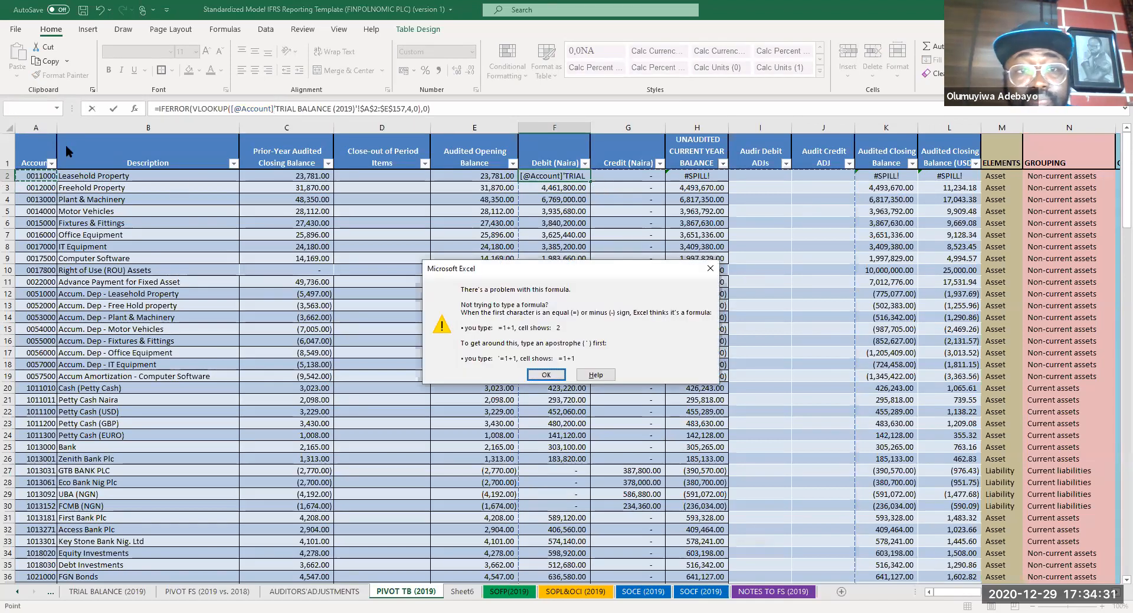
left_click(550, 374)
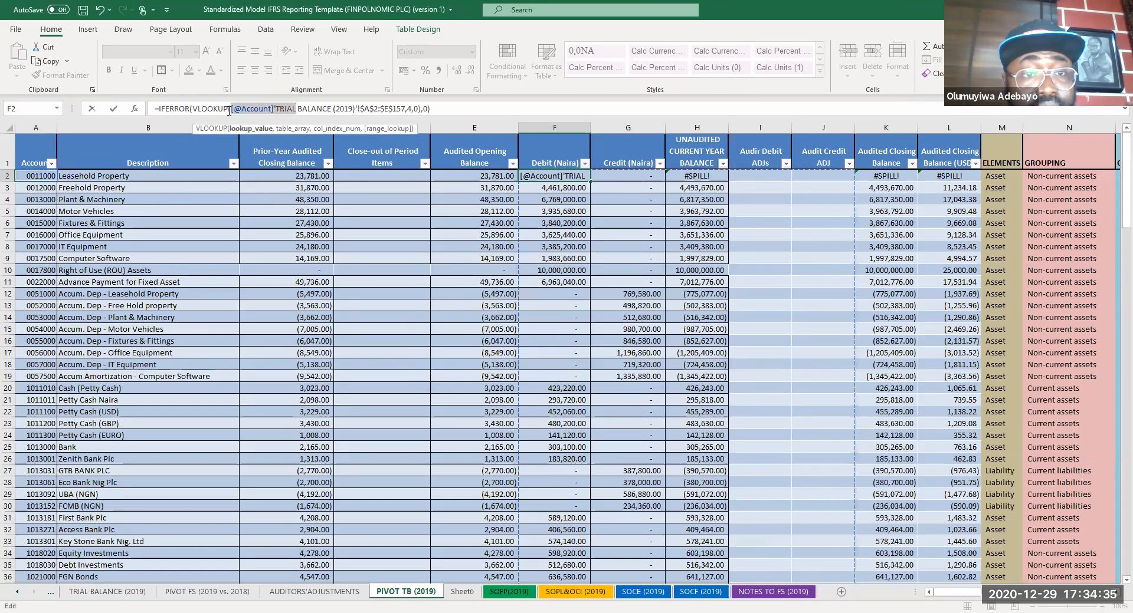
left_click(273, 109)
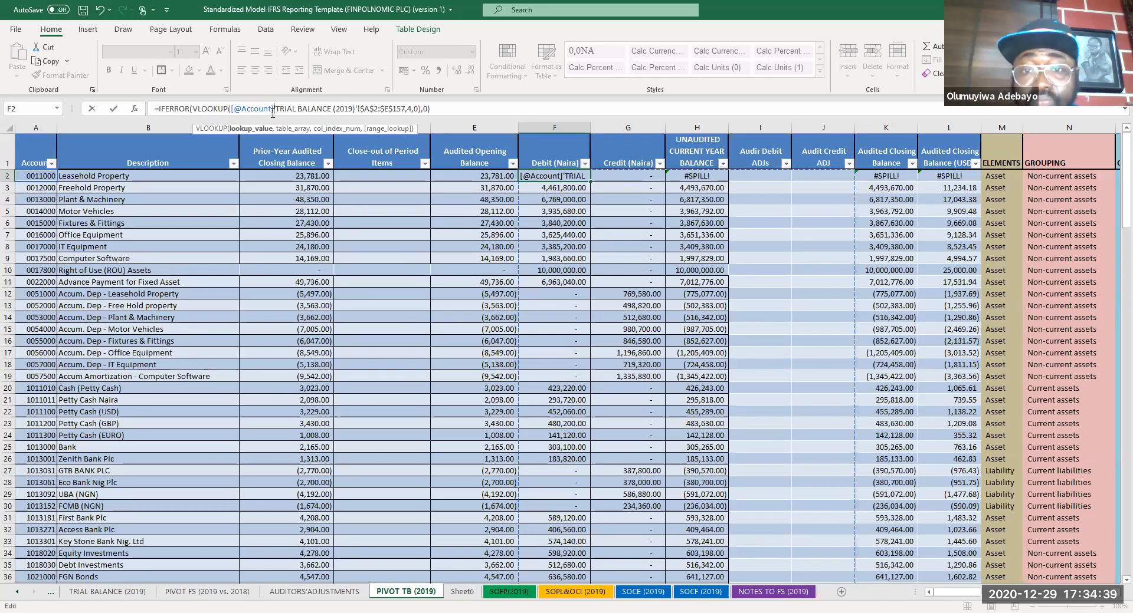
type(",")
key("Return")
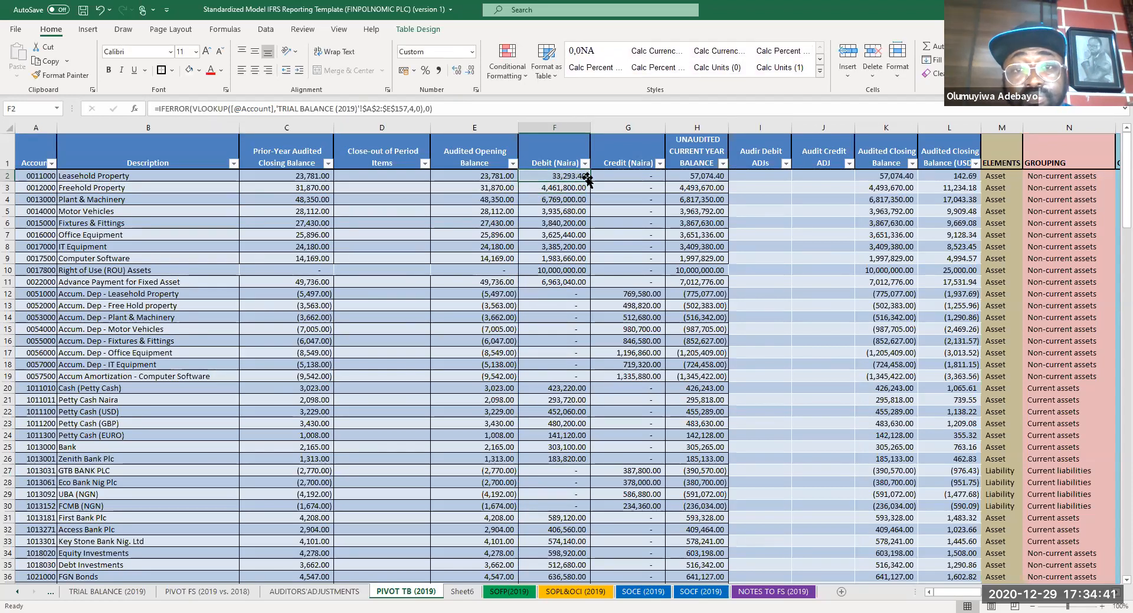
double_click(589, 179)
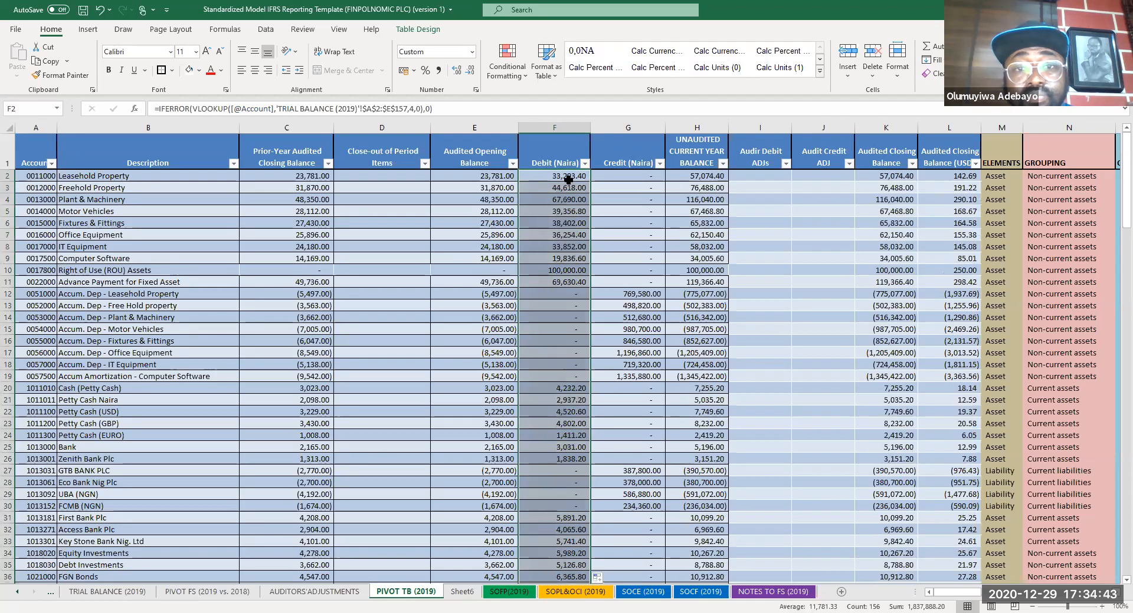
- Copy F2's full IFERROR VLOOKUP formula text and paste it into G2 under Credit (Naira)
left_click_drag(464, 111, 2, 96)
key("ctrl+c")
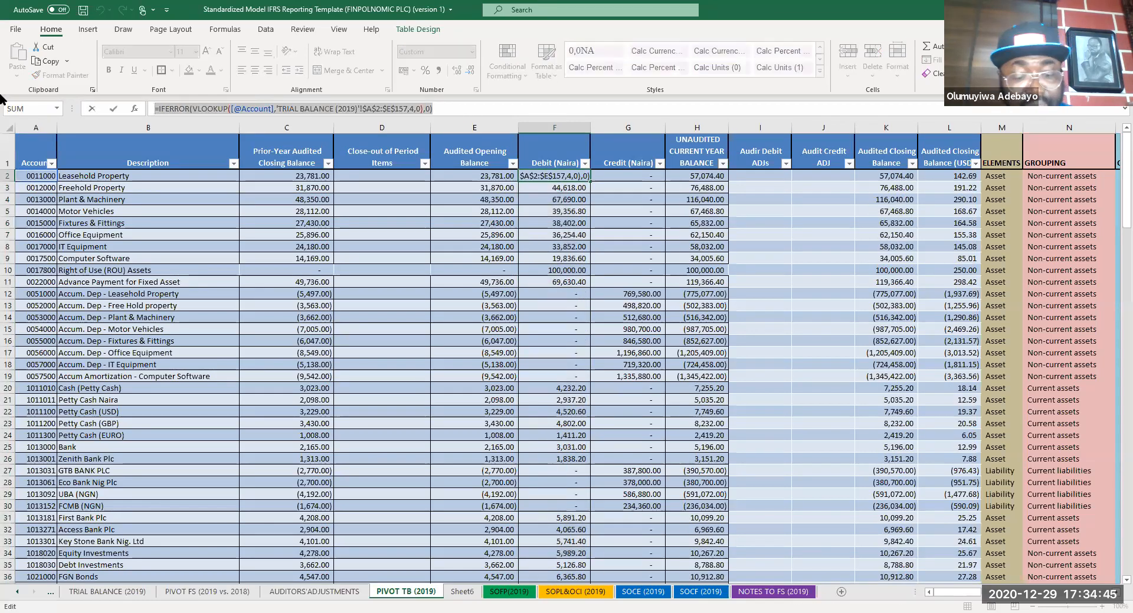
key("Return")
left_click(622, 177)
left_click_drag(286, 103, 6, 87)
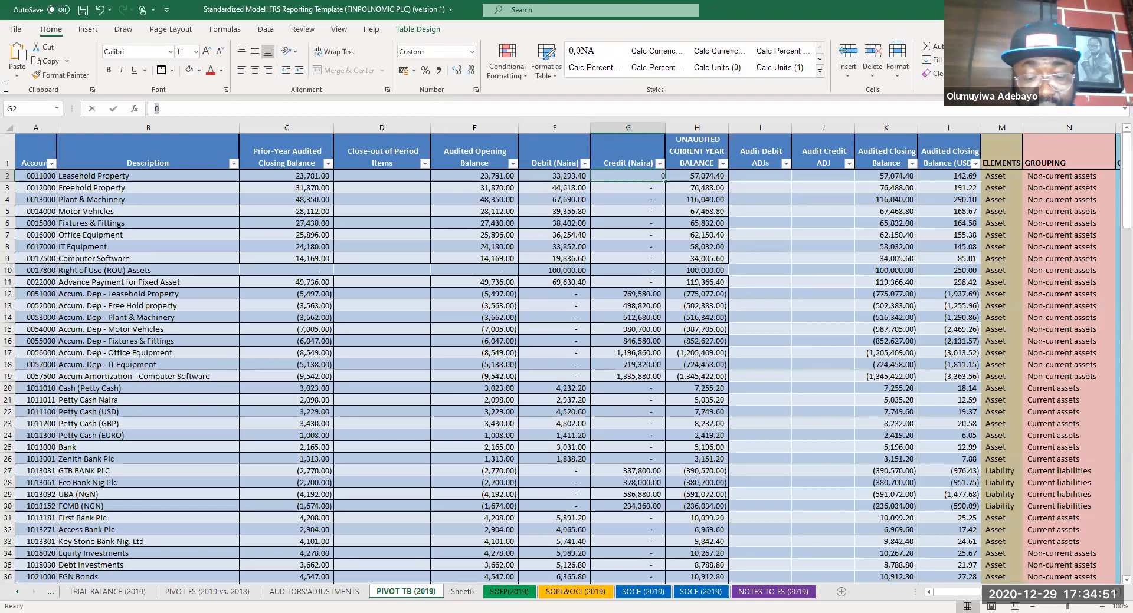
key("Escape")
key("ctrl+v")
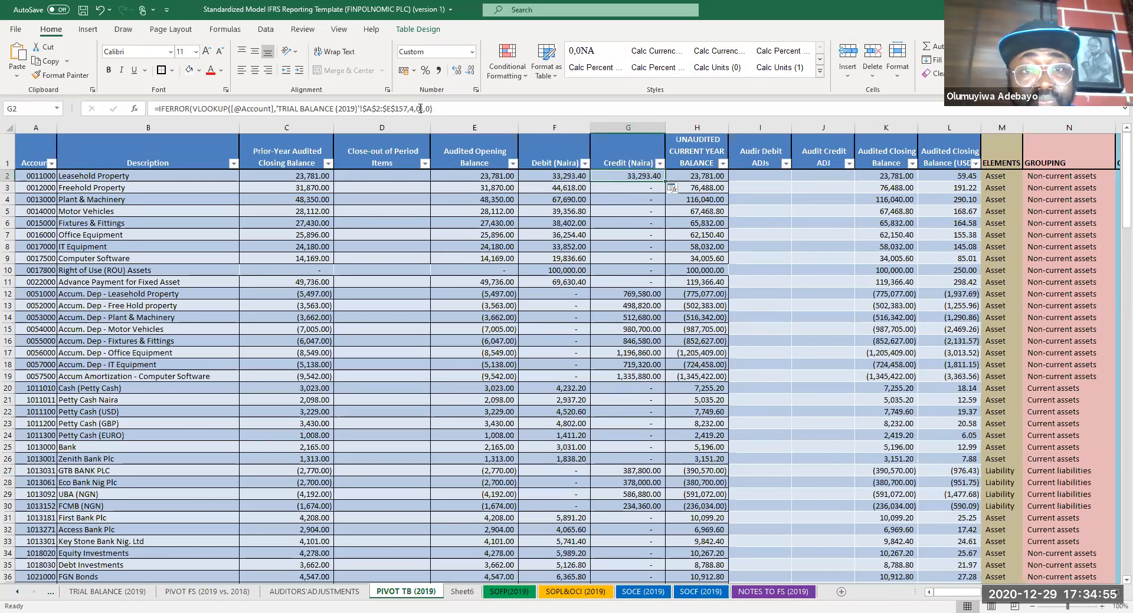
- Set the column index in G2's VLOOKUP formula to 5 and fill the formula down the Credit (Naira) column
left_click(411, 107)
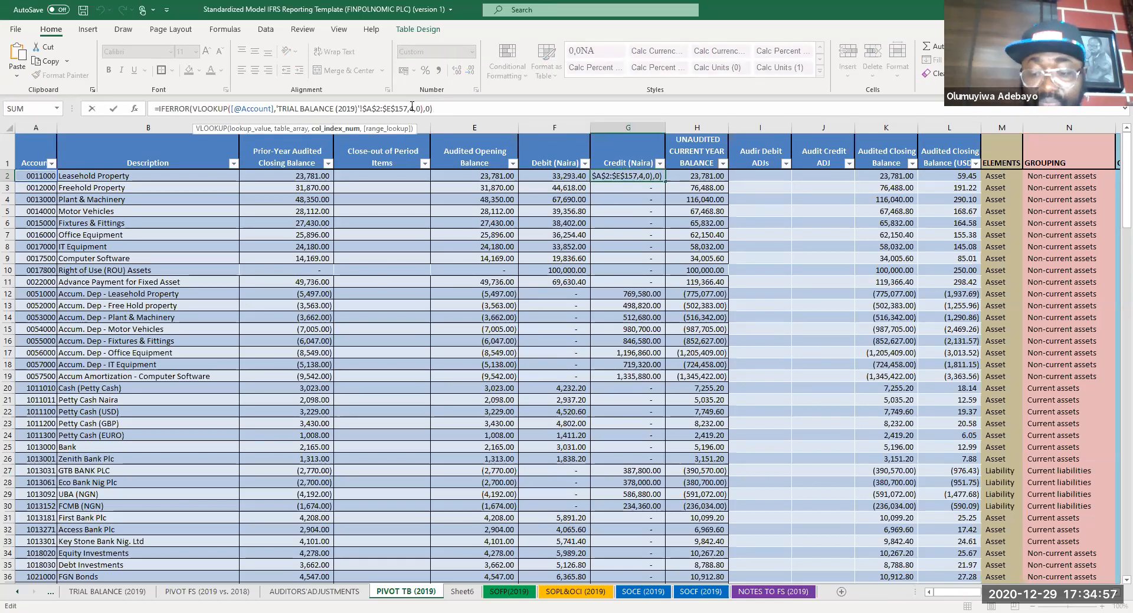
key("Return")
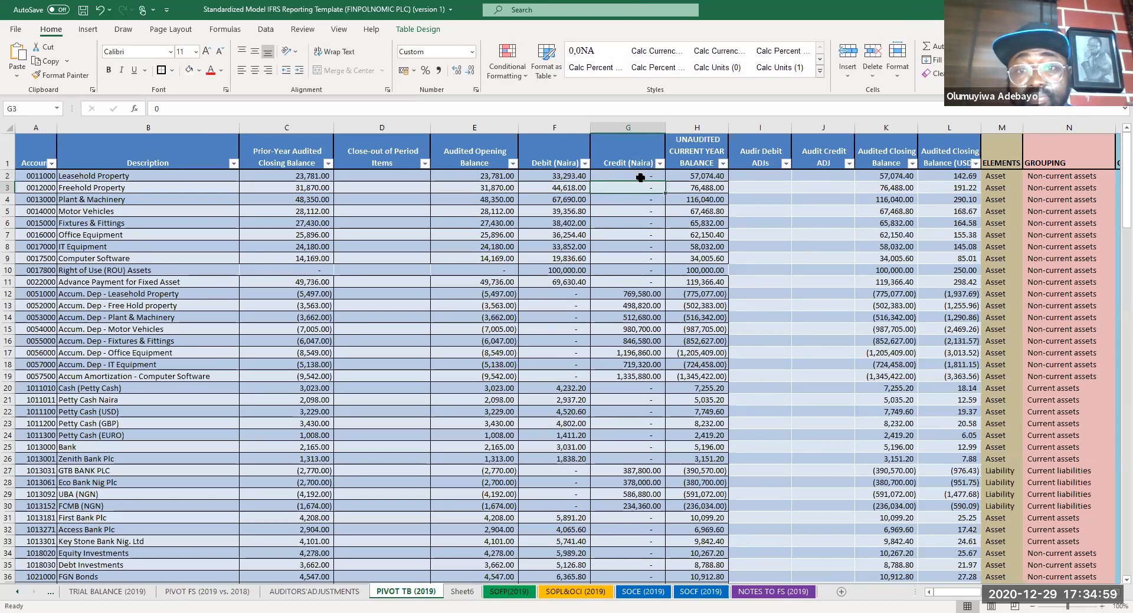
left_click(640, 177)
double_click(666, 182)
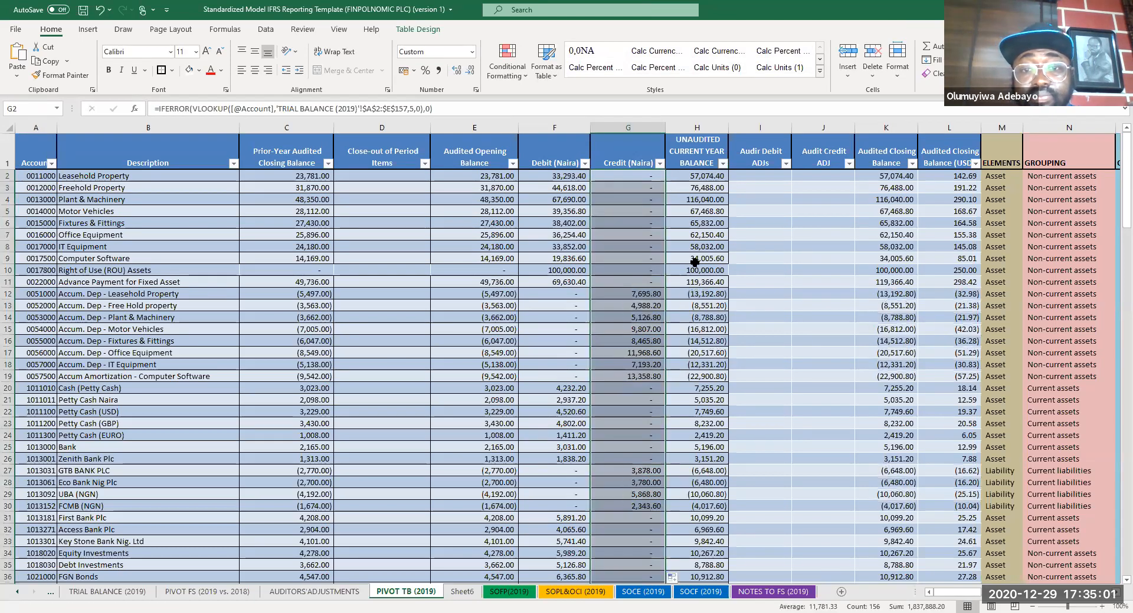
left_click(838, 322)
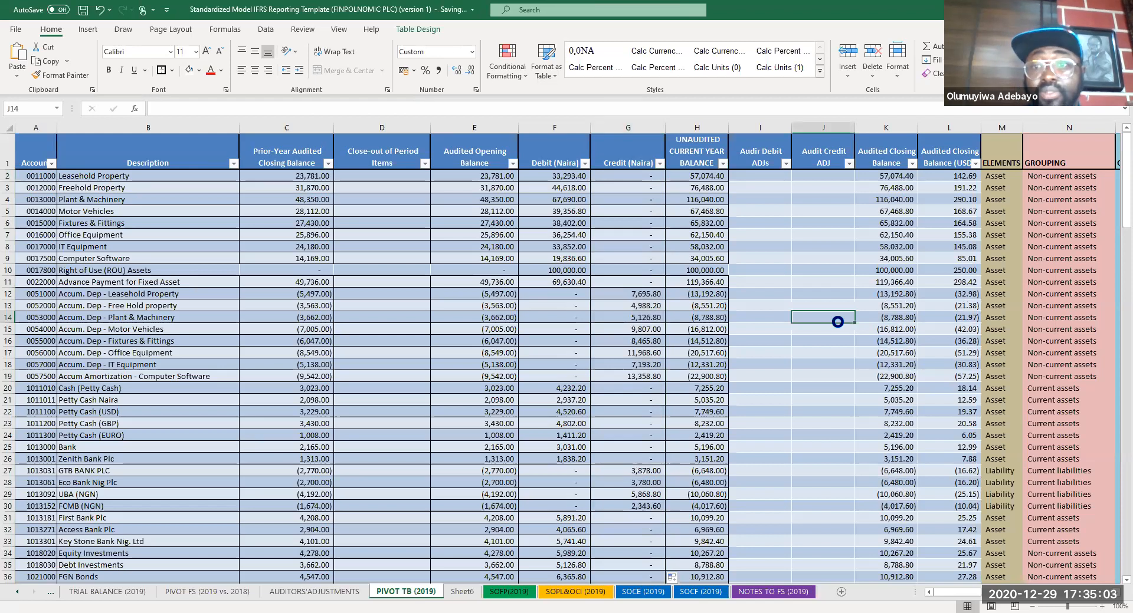
- Set the divisor in the Audited Closing Balance (USD) column's formula to 4, starting from L2, and save the workbook
left_click(961, 176)
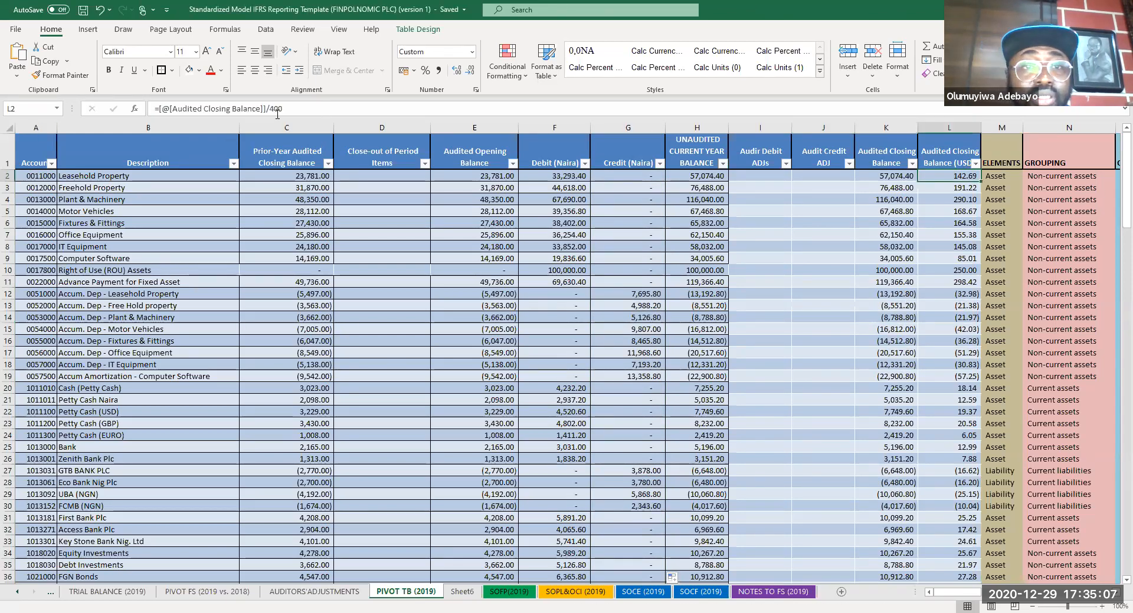
left_click(283, 108)
key("BackSpace")
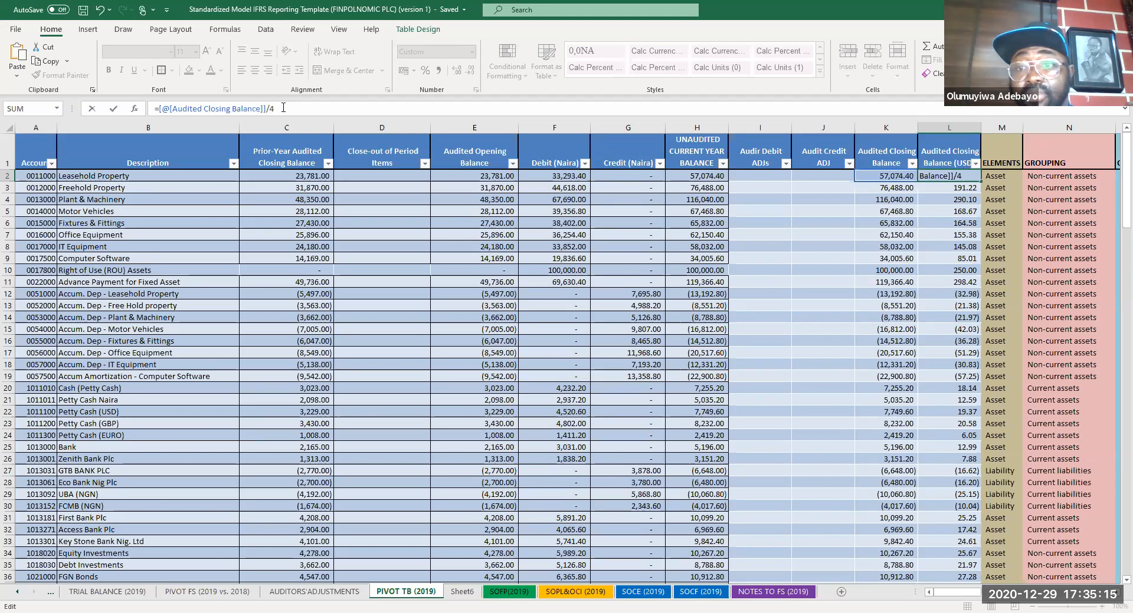
key("Return")
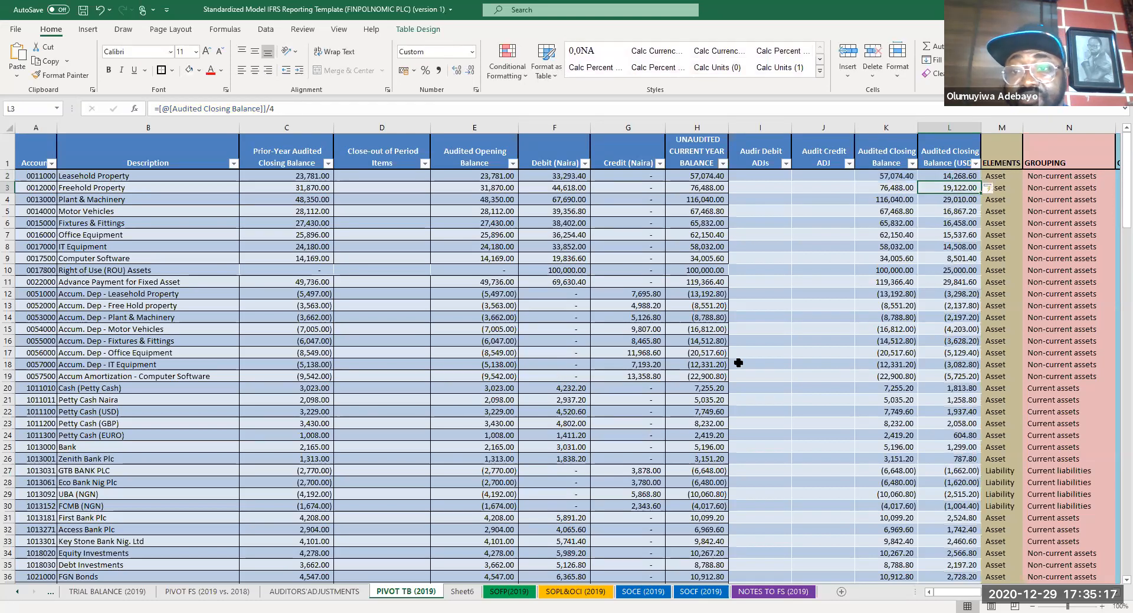
left_click(749, 395)
key("ctrl+s")
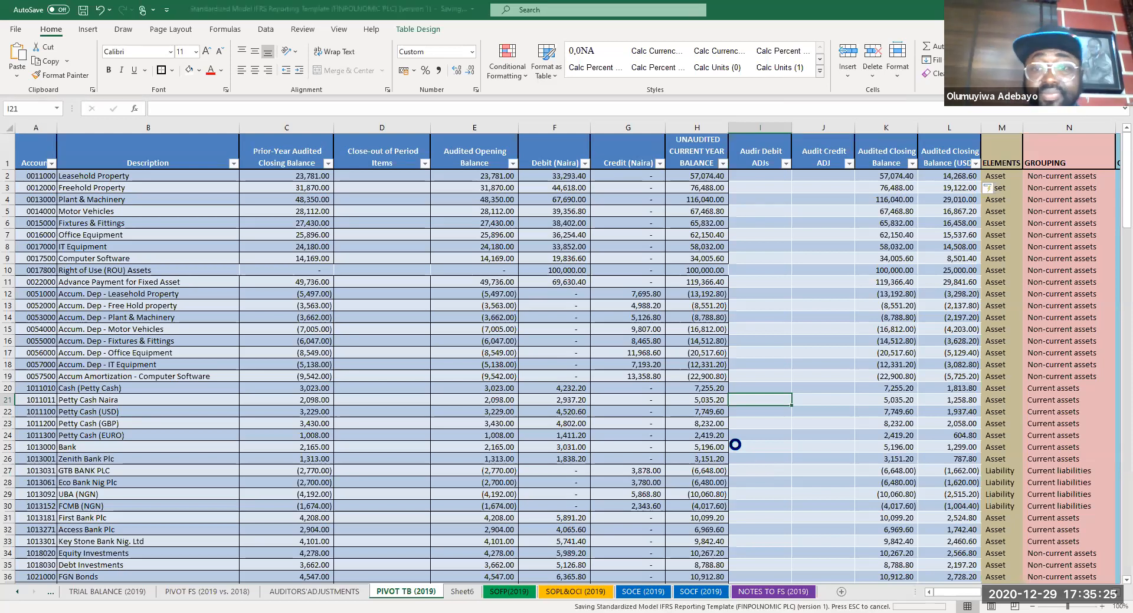
- Go to the SOFP(2019) sheet and refresh all of the workbook's pivot data
left_click(459, 593)
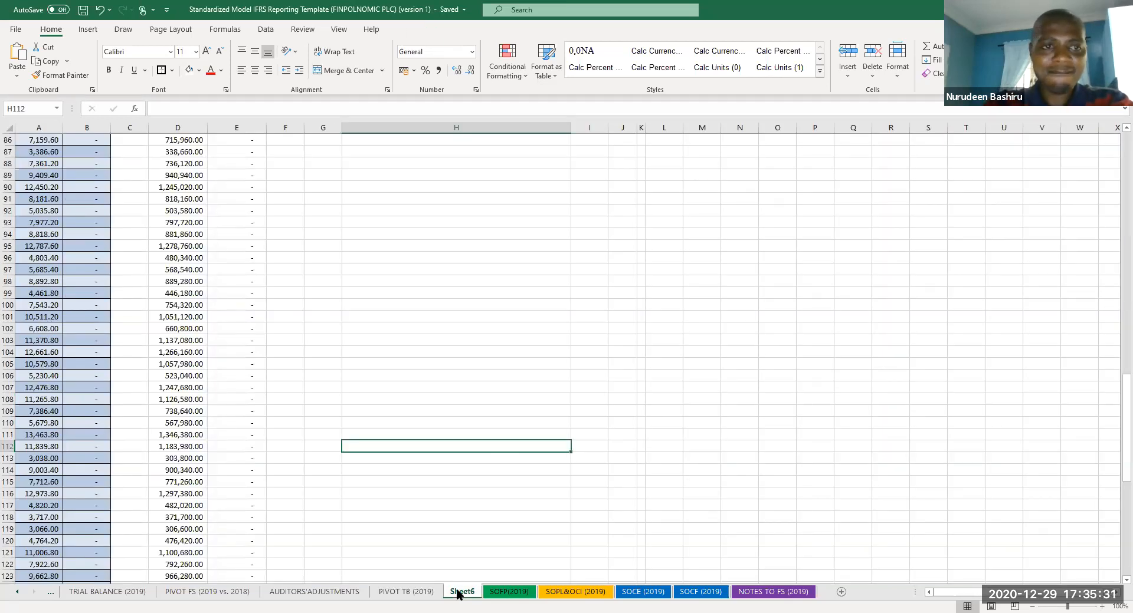
left_click(509, 592)
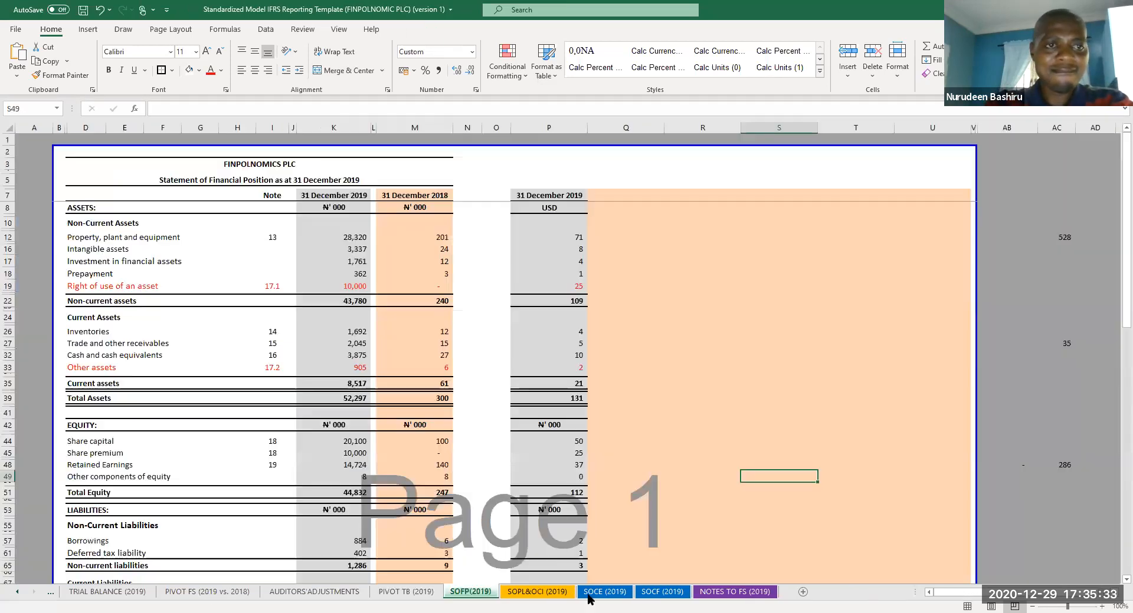
left_click(529, 267)
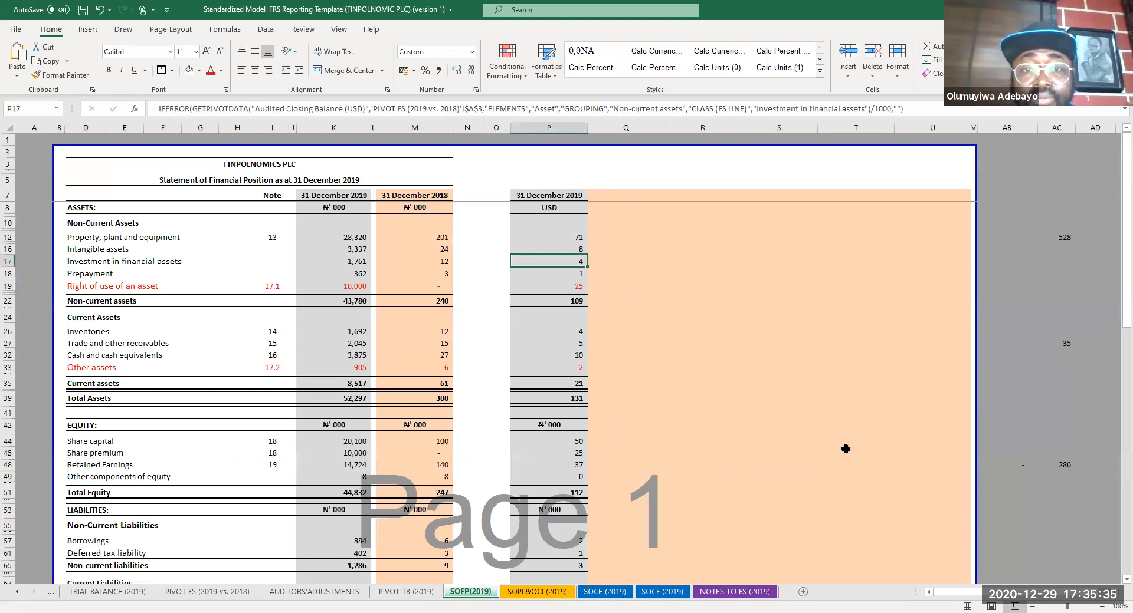
left_click(265, 29)
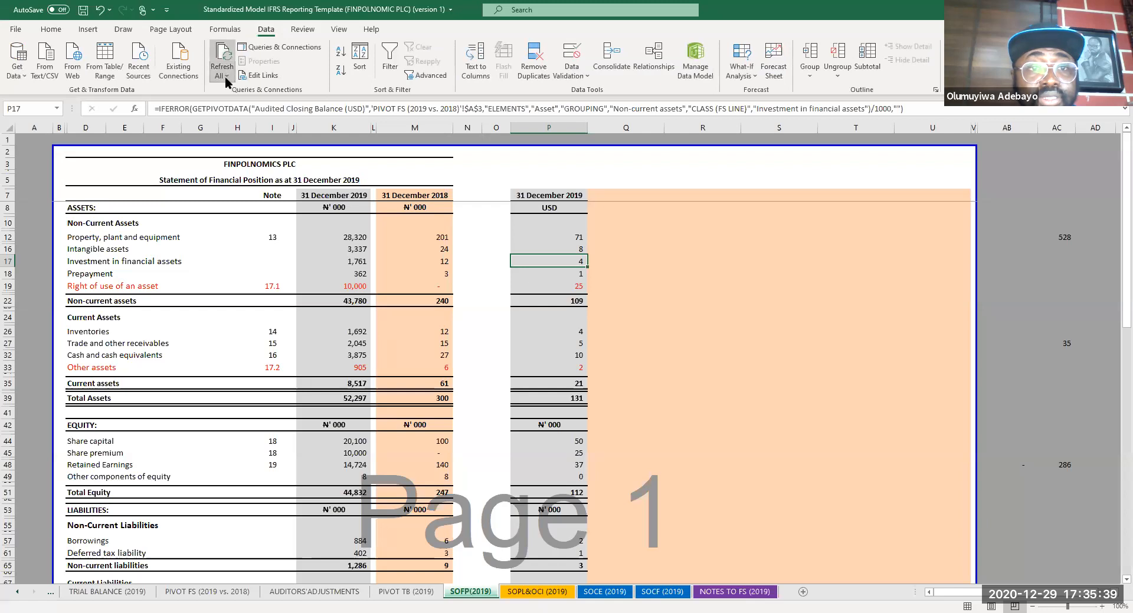
left_click(222, 59)
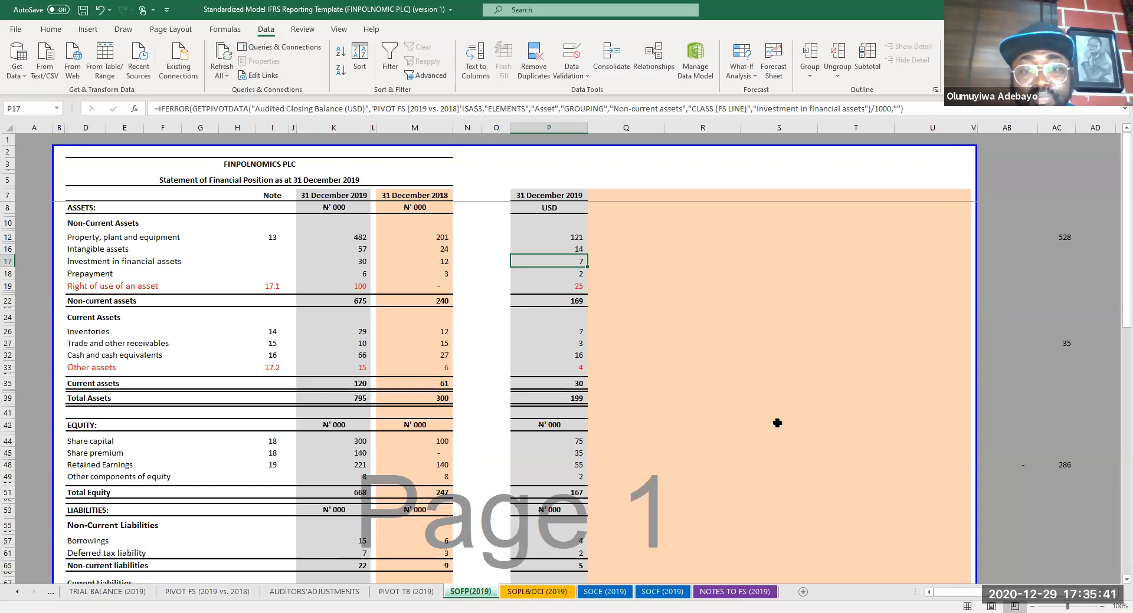
- Review the refreshed statement of financial position down to Total Equity and Liabilities, then save the workbook
left_click(741, 402)
scroll(739, 406, "down", 4)
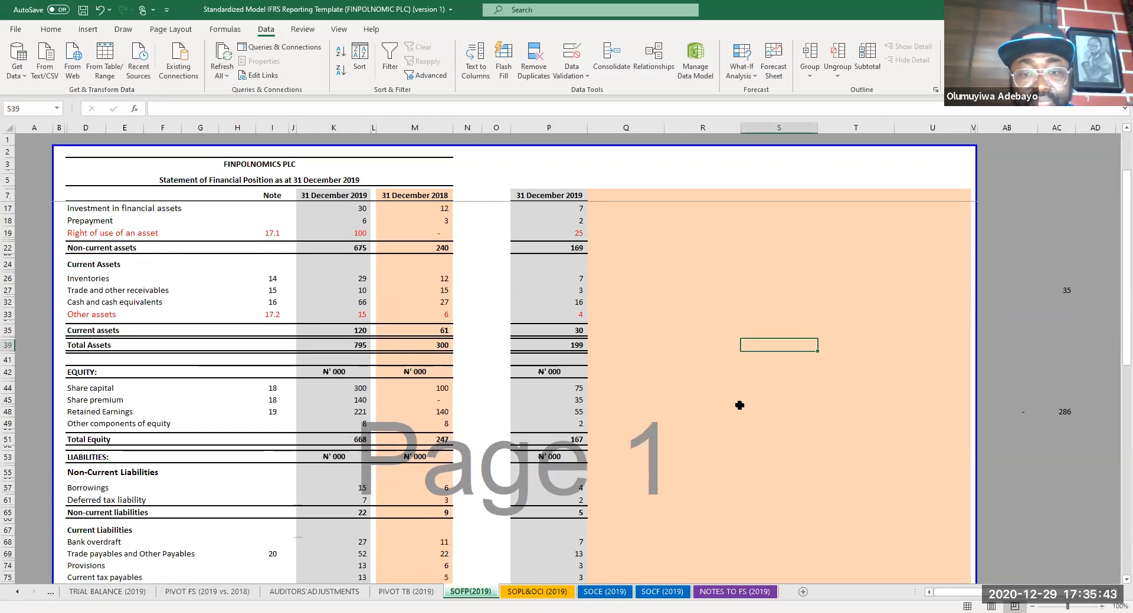
scroll(740, 405, "up", 1)
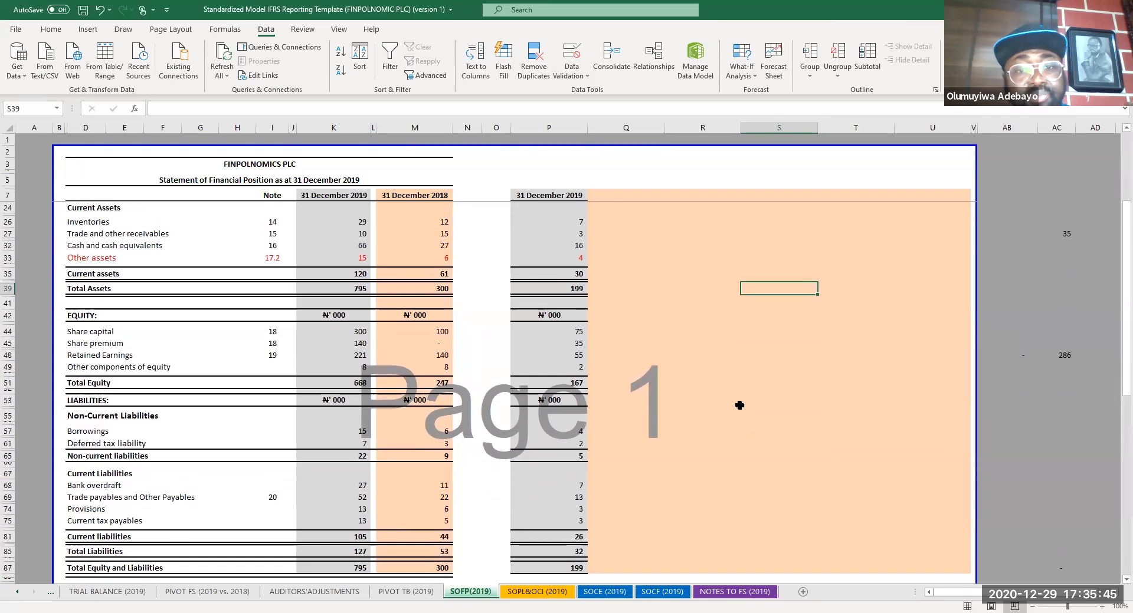
scroll(740, 405, "up", 3)
left_click(681, 330)
key("ctrl+s")
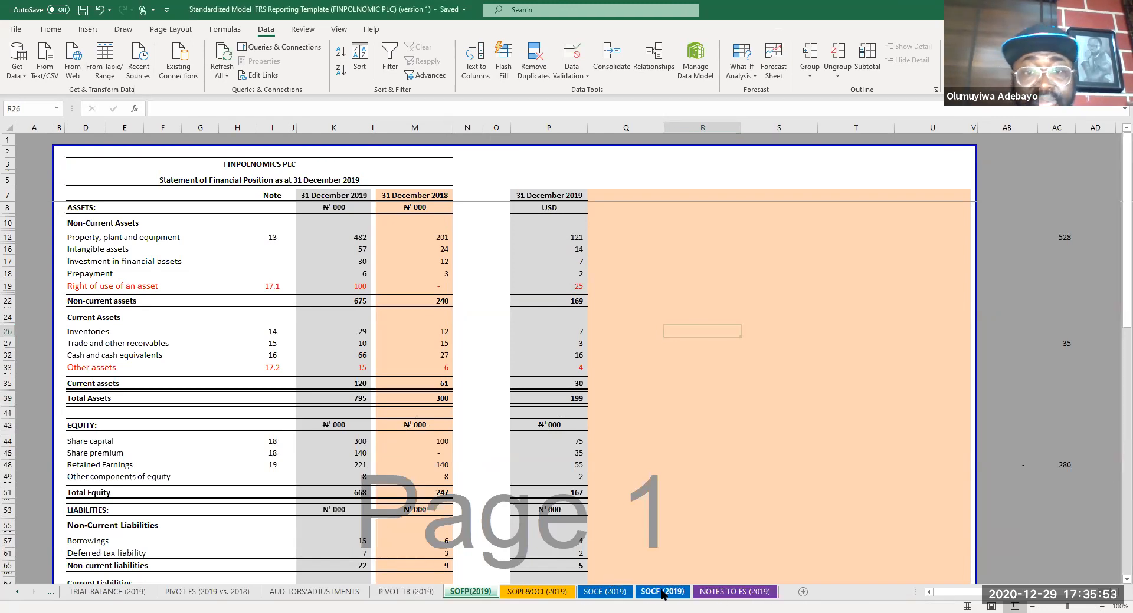
- In J12 of SOCF (2019), link the 2019 profit for the year with =IFERROR('SOPL&OCI (2019)'!I49,"")
left_click(661, 592)
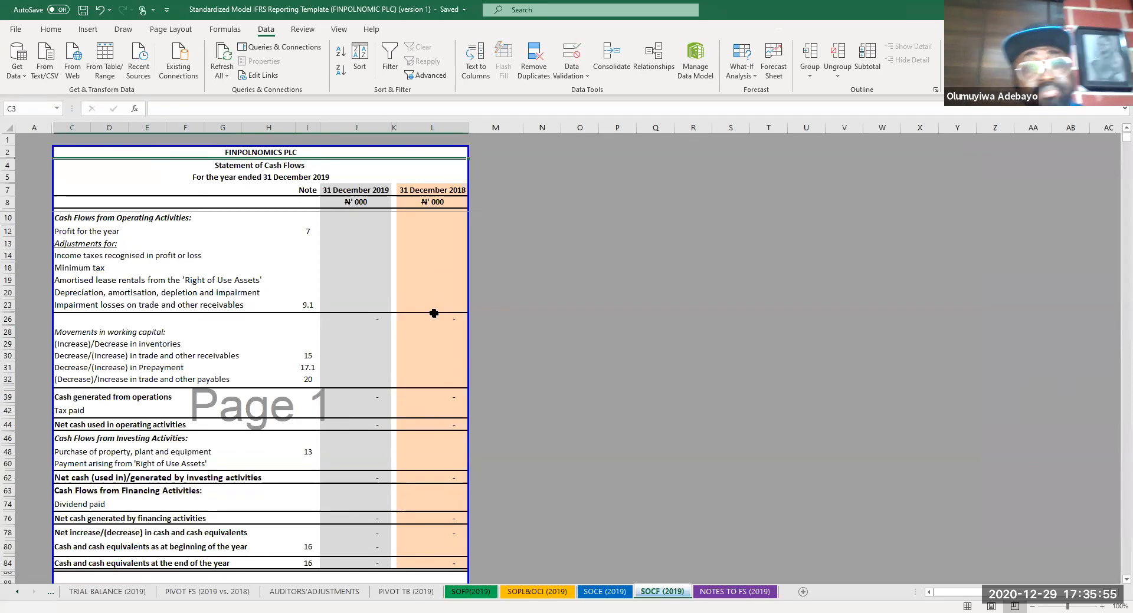
left_click(338, 232)
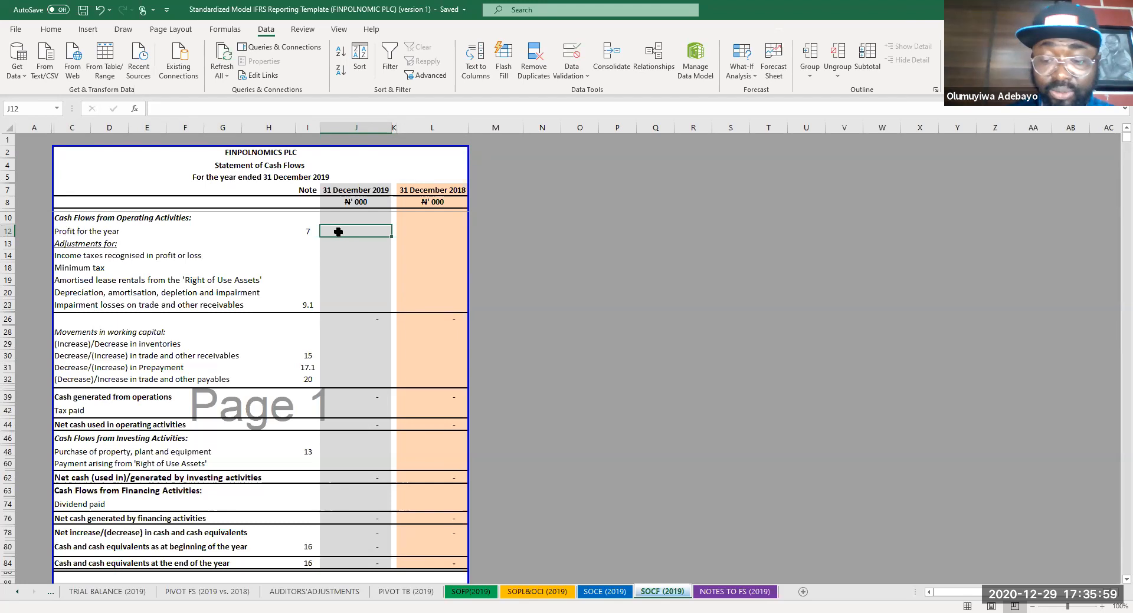
type("=IF")
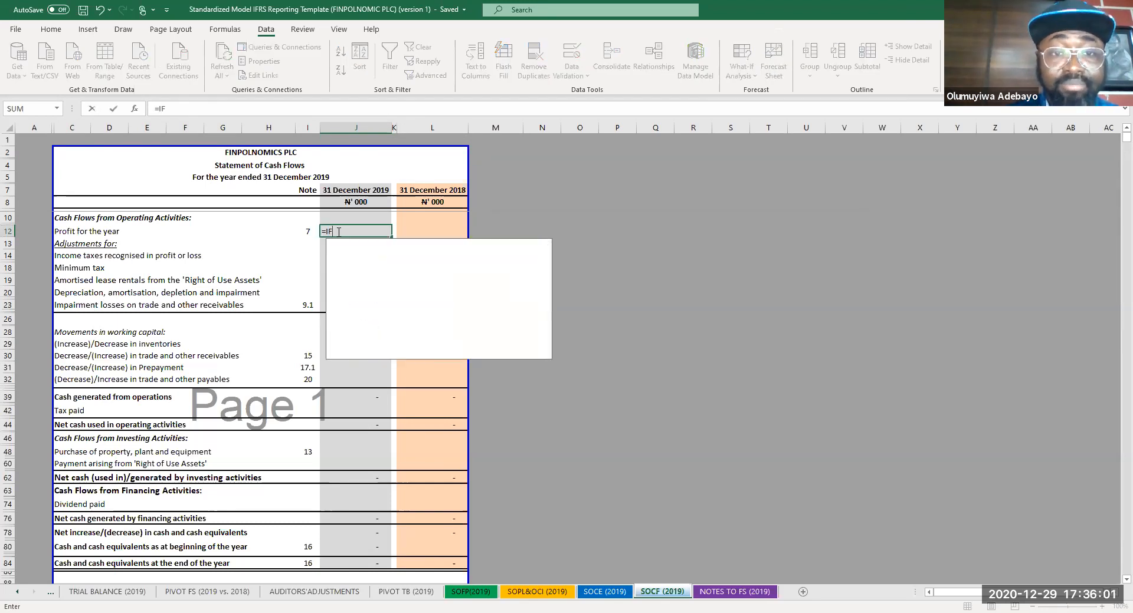
type("ERROR")
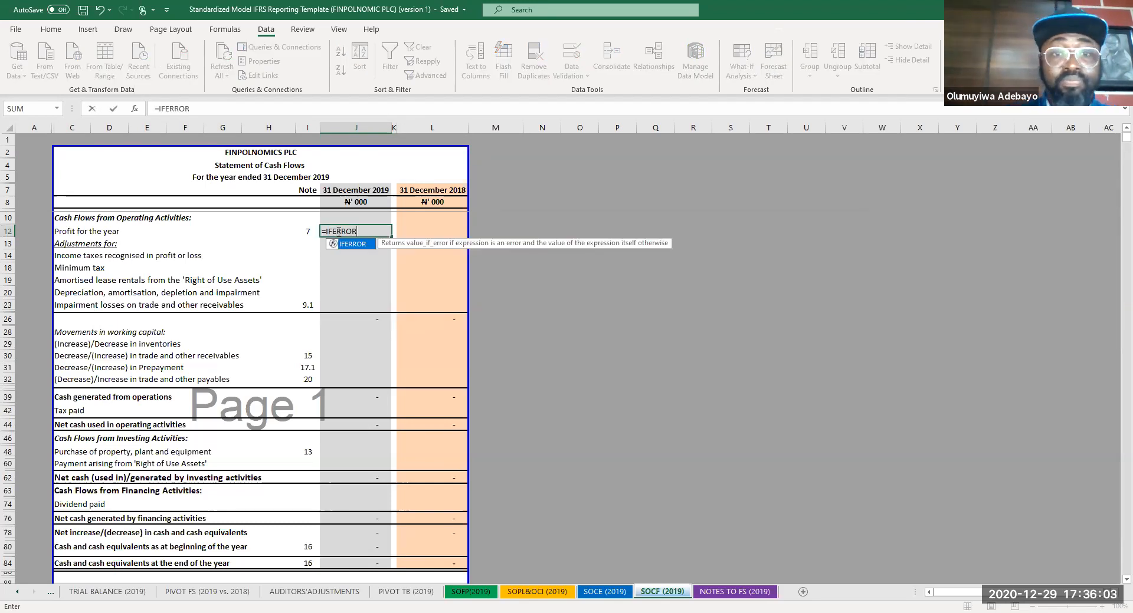
type("(")
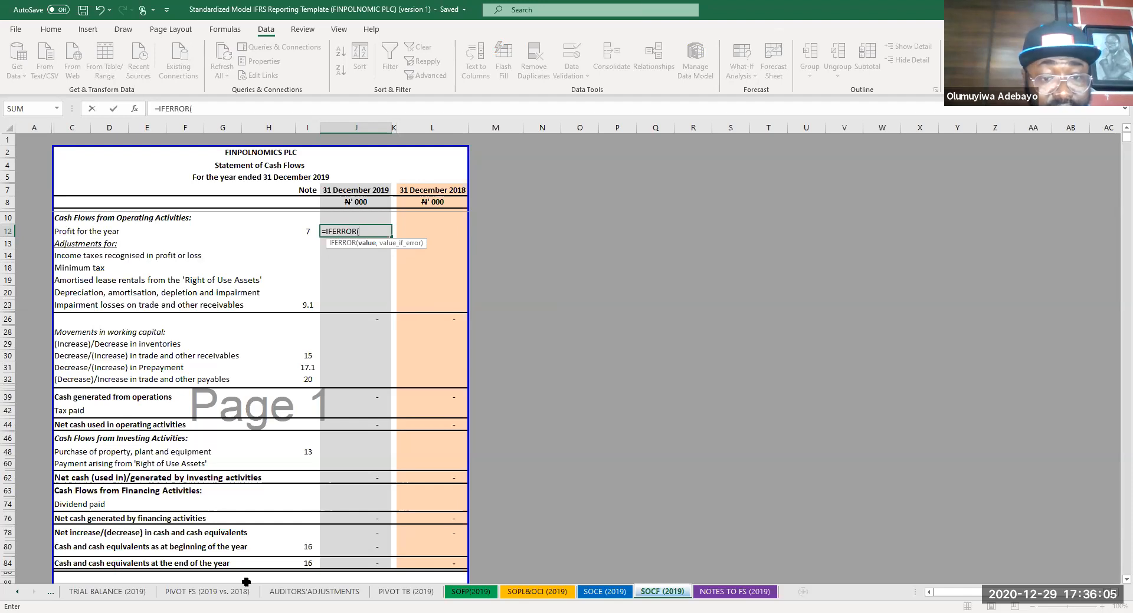
left_click(537, 592)
left_click(387, 417)
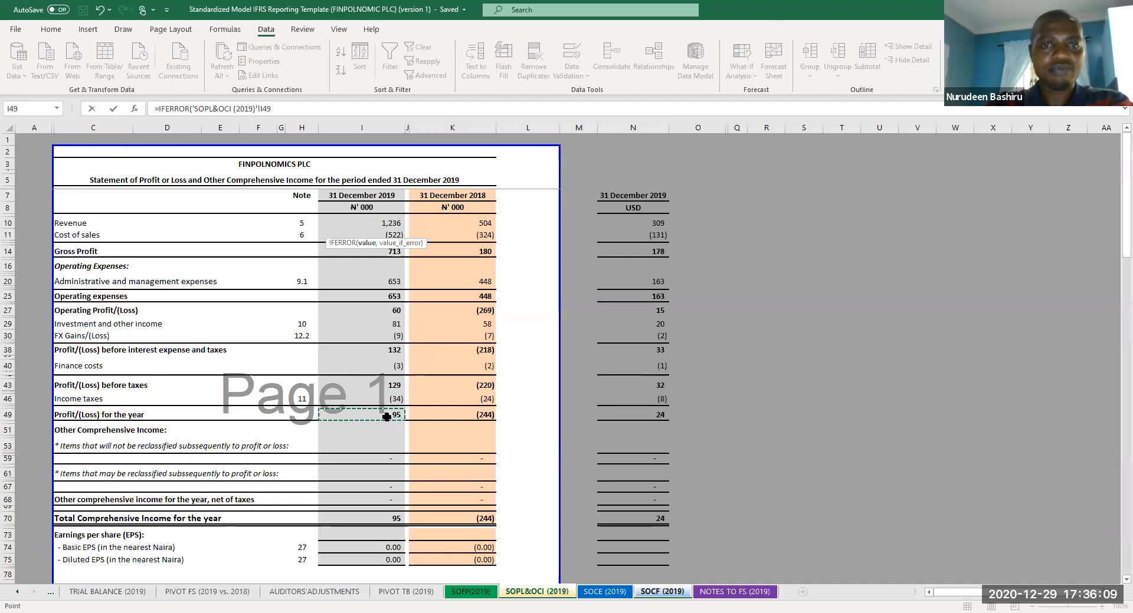
type(",\"\")")
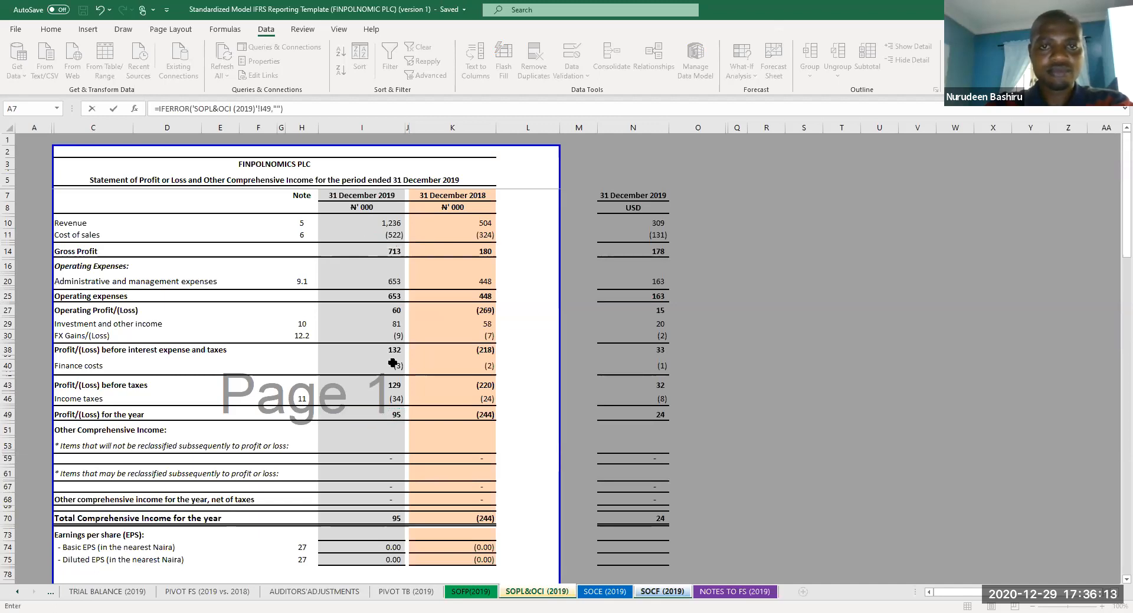
key("Return")
- Copy the Profit for the year formula from J12 to L12 in the 31 December 2018 column
left_click(364, 233)
key("ctrl+c")
left_click(422, 232)
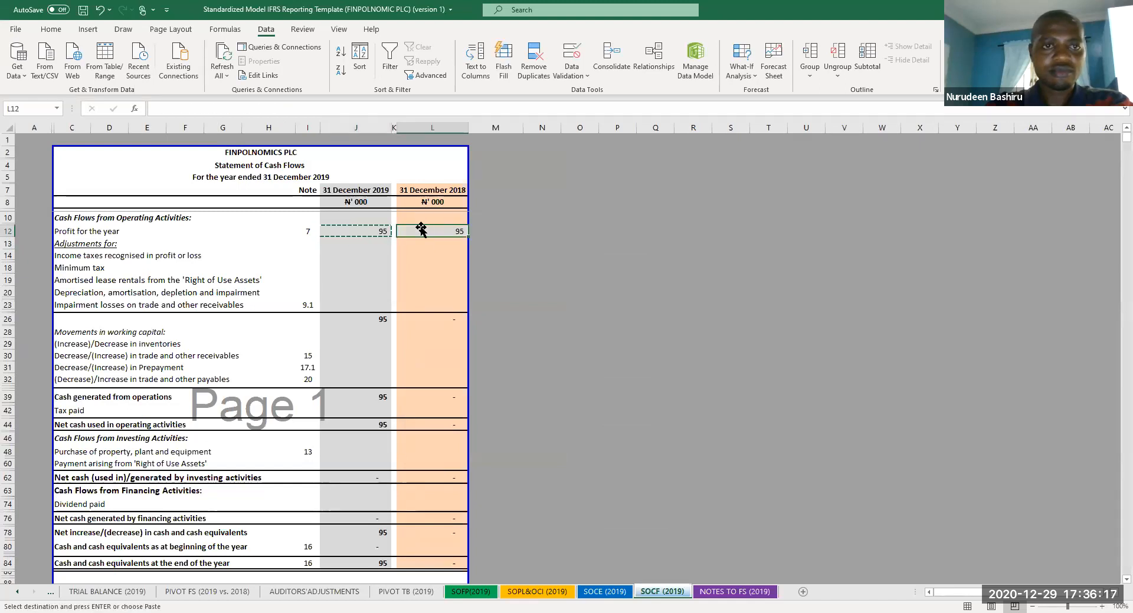
key("ctrl+v")
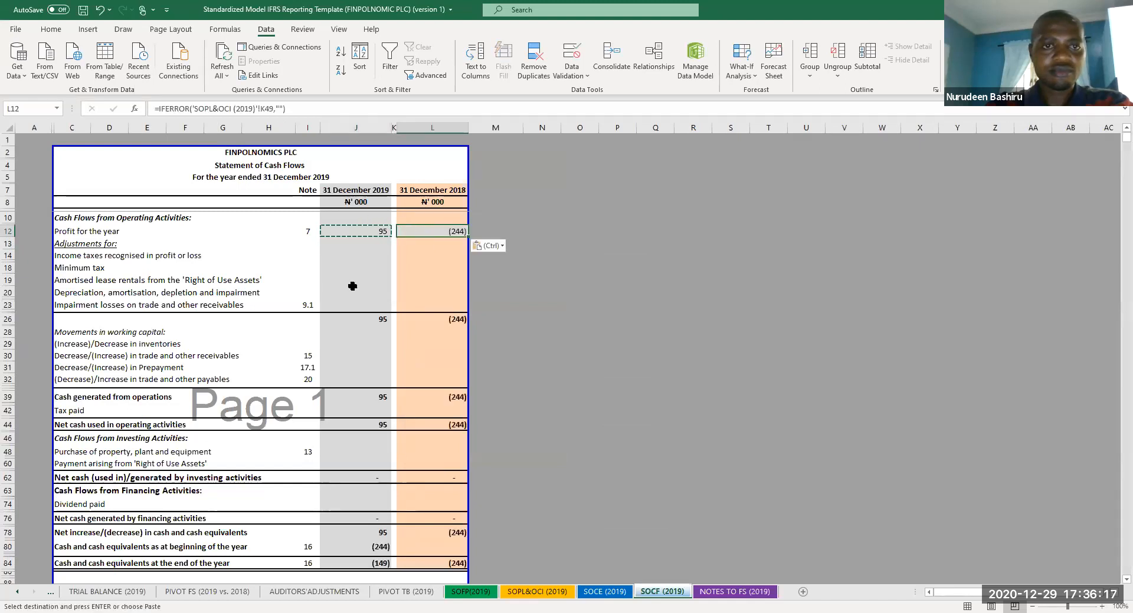
- In J14, link the 2019 income taxes with reversed sign using =IFERROR(-'SOPL&OCI (2019)'!I46,"")
left_click(344, 254)
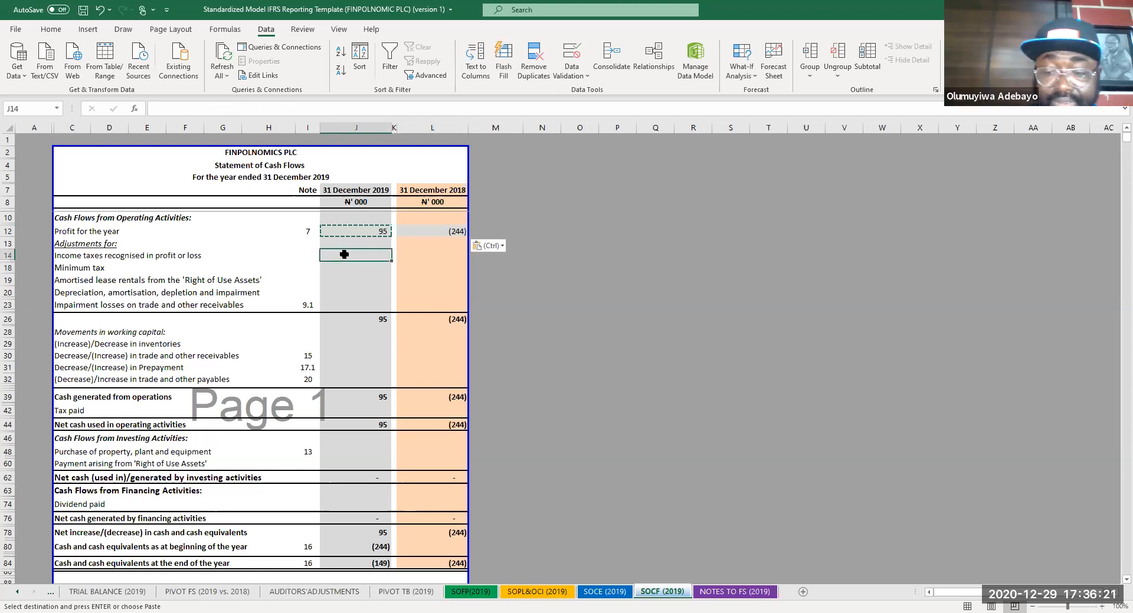
type("=IF")
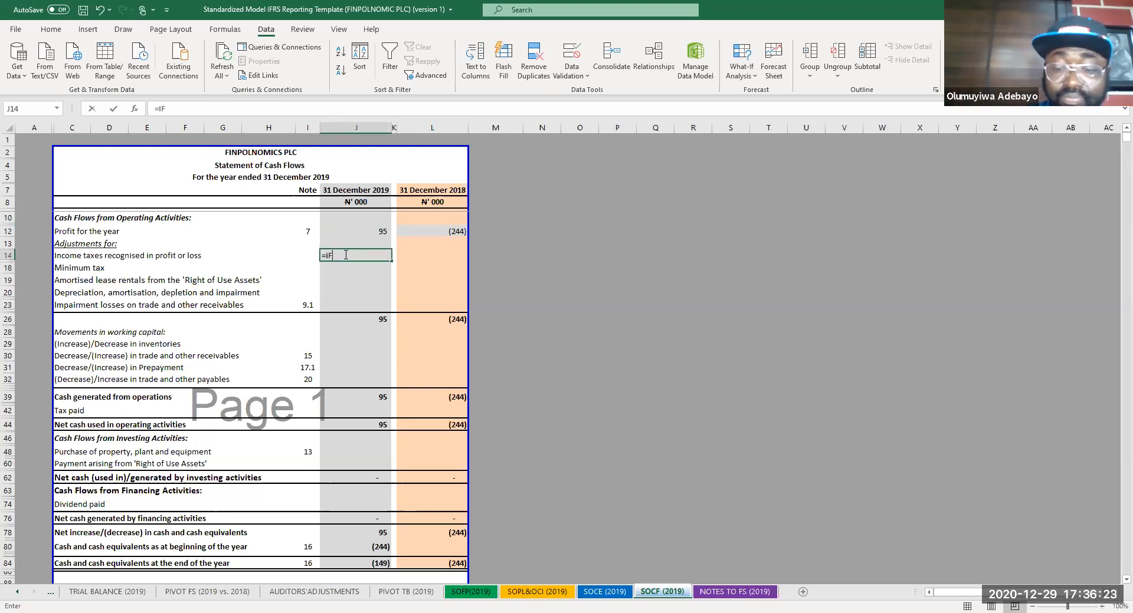
type("ERROR")
key("Tab")
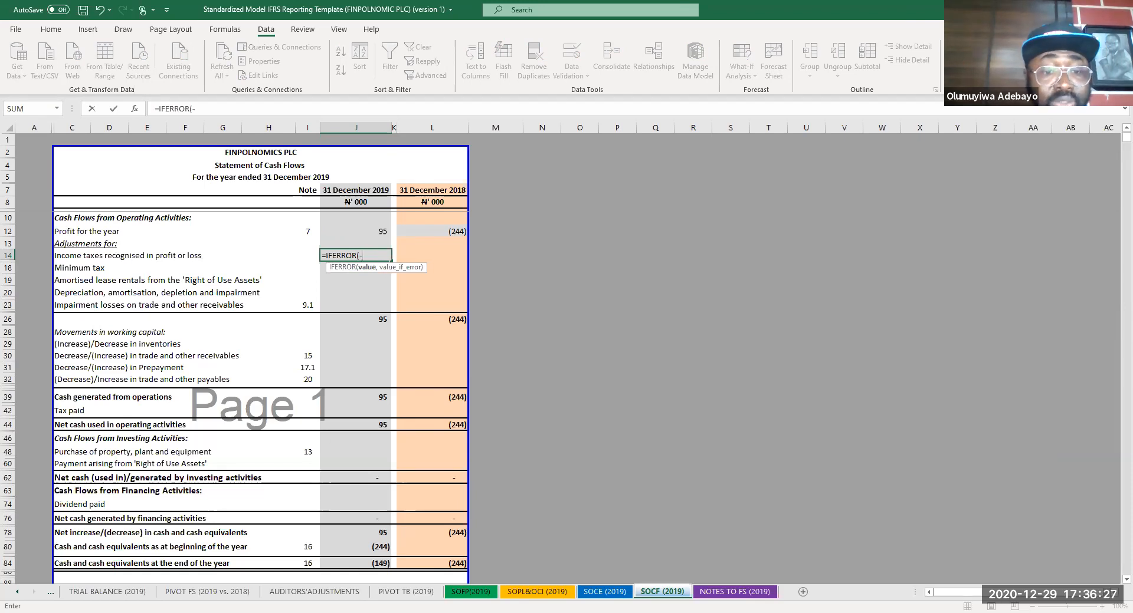
left_click(560, 594)
left_click(393, 400)
type(",")
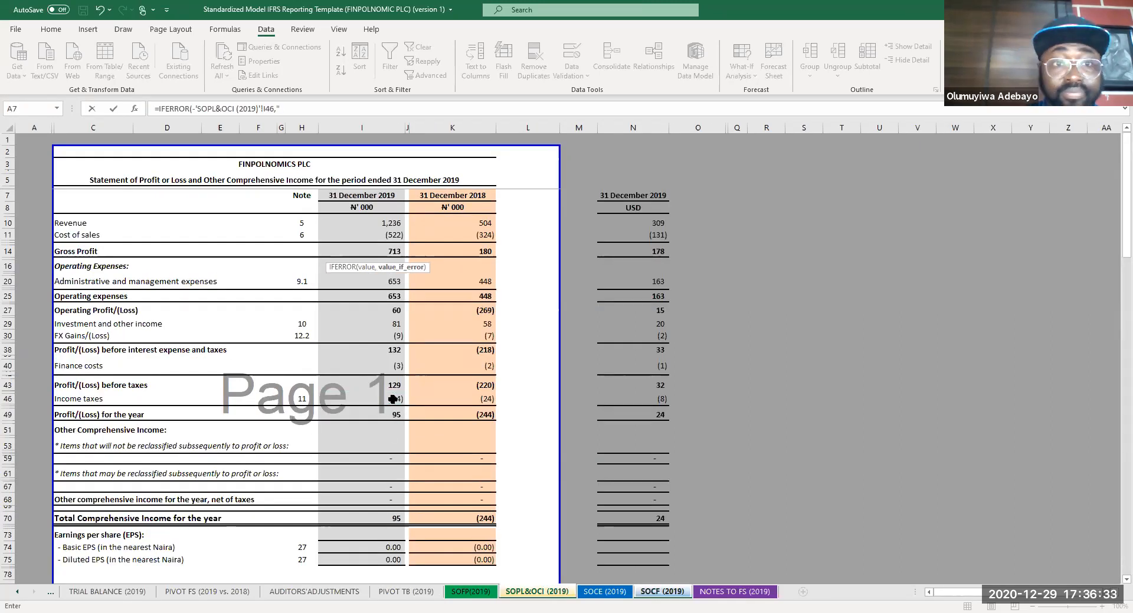
type("\"\")")
key("Return")
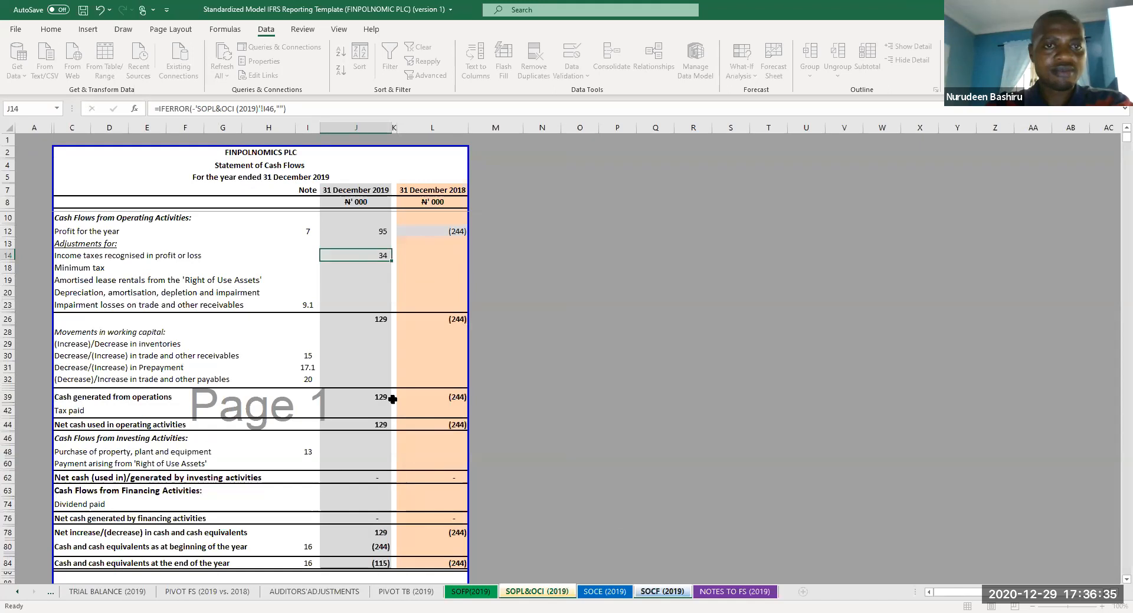
- Copy the income taxes formula from J14 to L14 in the 31 December 2018 column
key("ctrl+c")
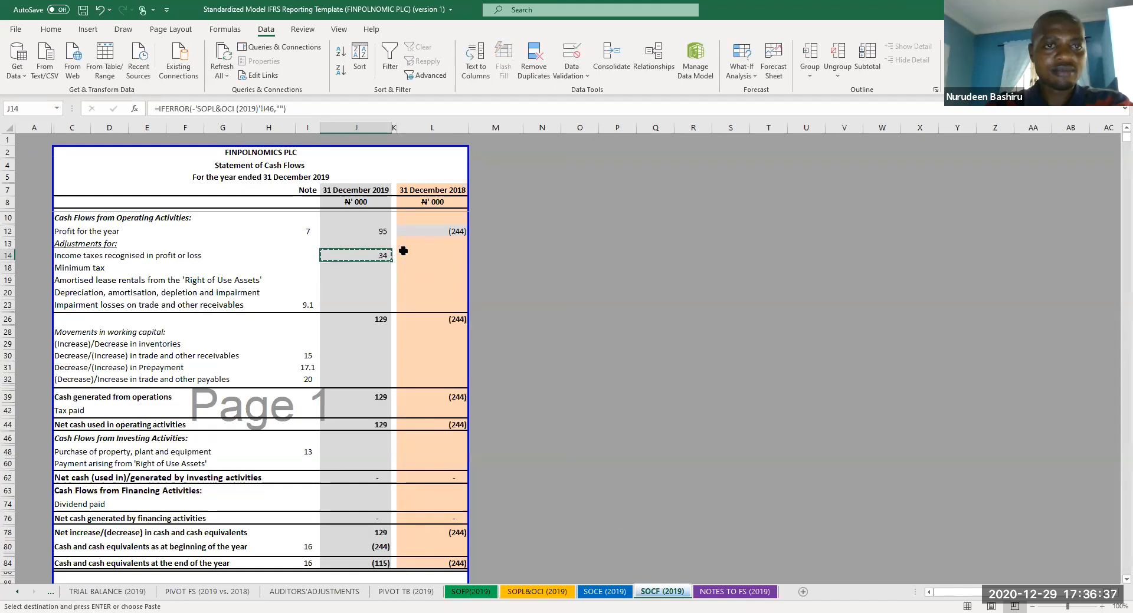
left_click(437, 254)
key("ctrl+v")
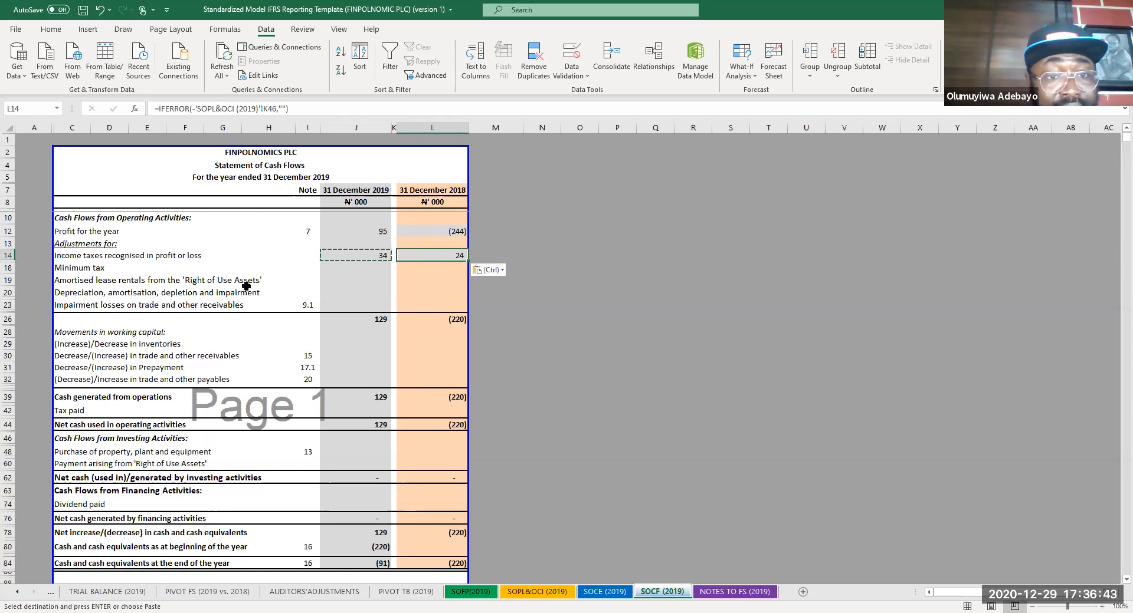
- In J19 of SOCF (2019), link the 2019 amortised lease rentals to note 9.1 Amortization with =IFERROR('NOTES TO FS (2019)'!J931,"")
left_click(353, 282)
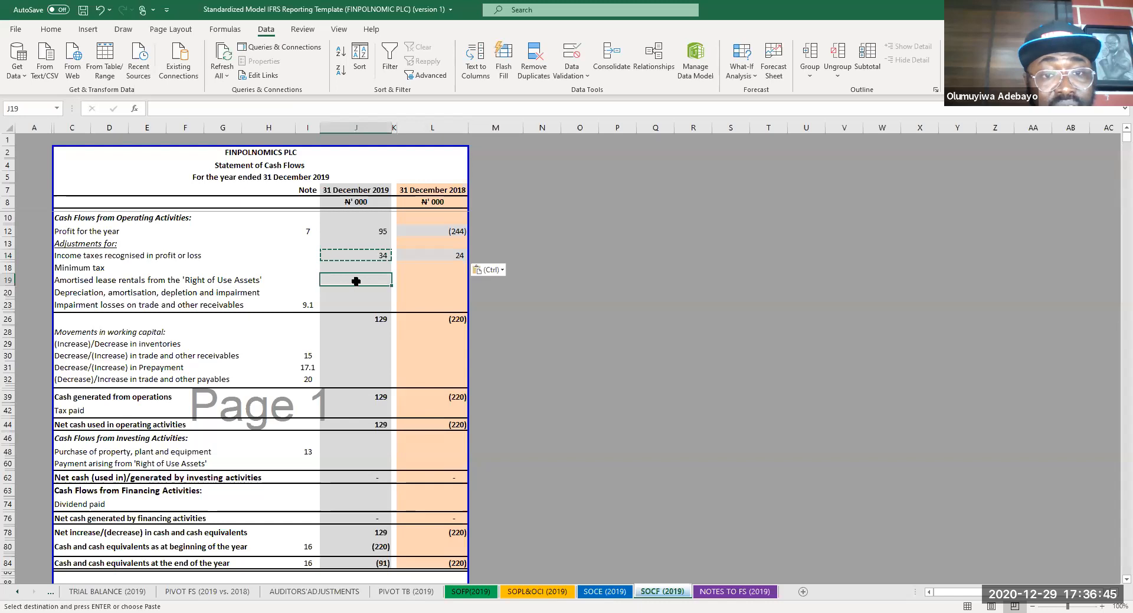
type("=IF")
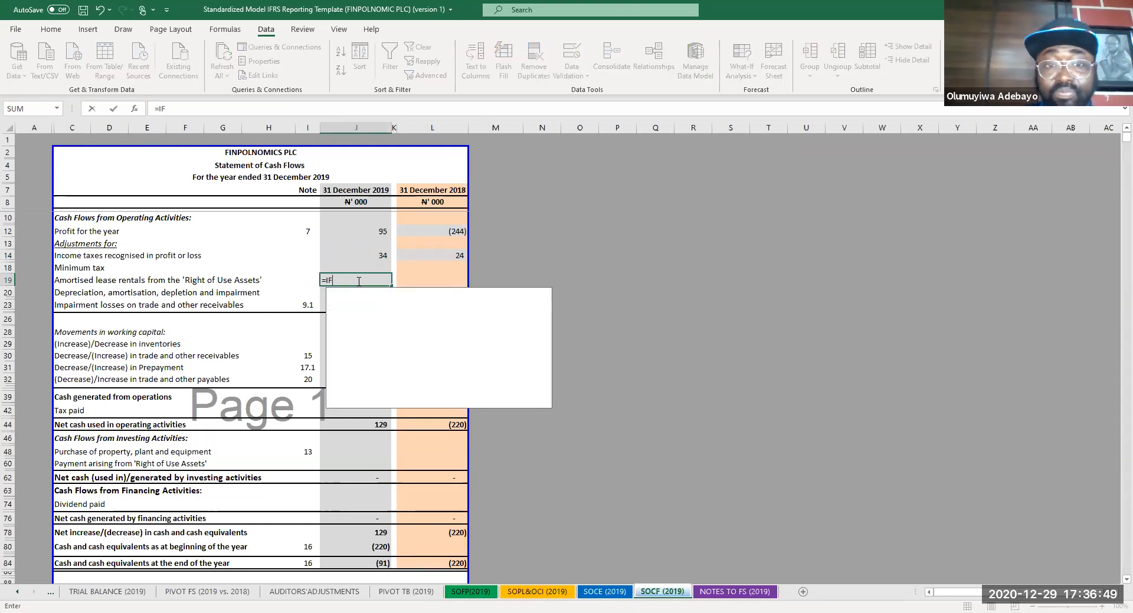
key("Down")
key("Tab")
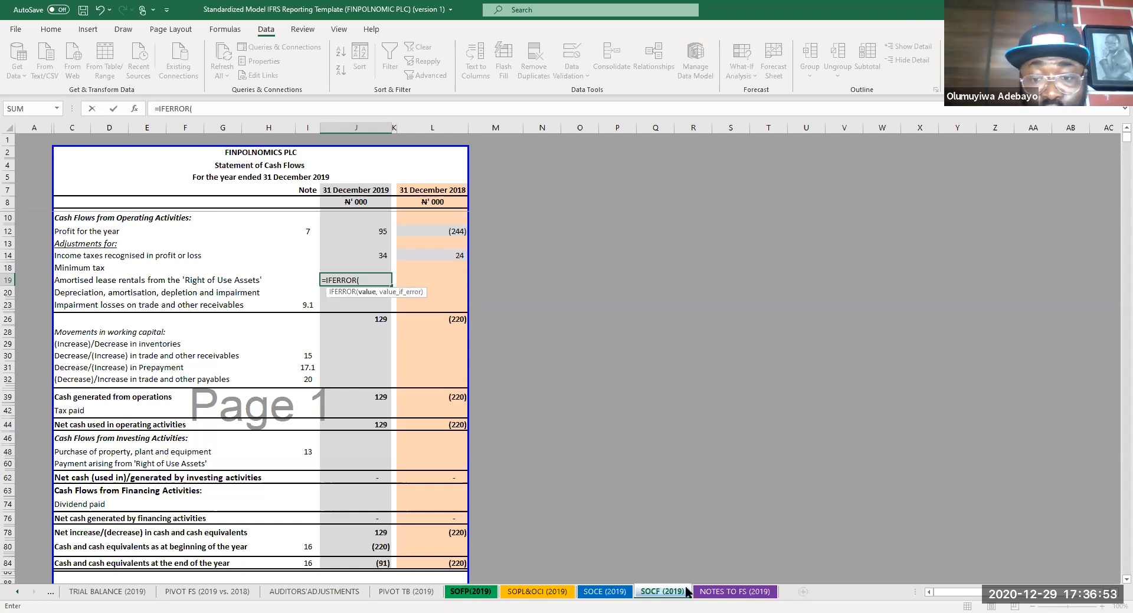
left_click(746, 594)
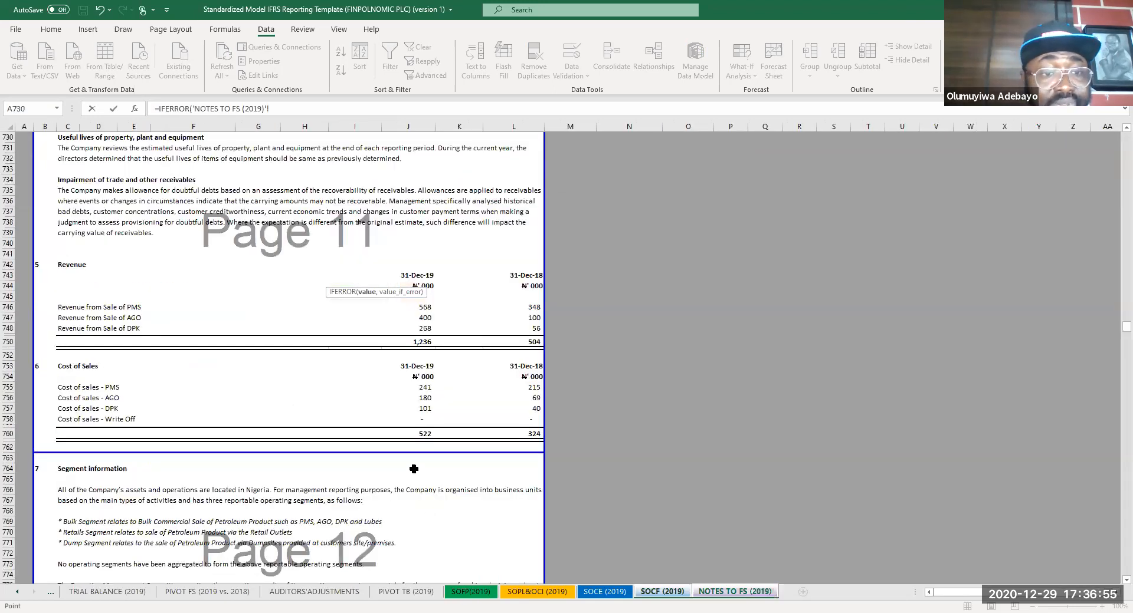
scroll(414, 469, "down", 8)
scroll(413, 468, "down", 15)
left_click(434, 417)
type(",\"\")")
key("Return")
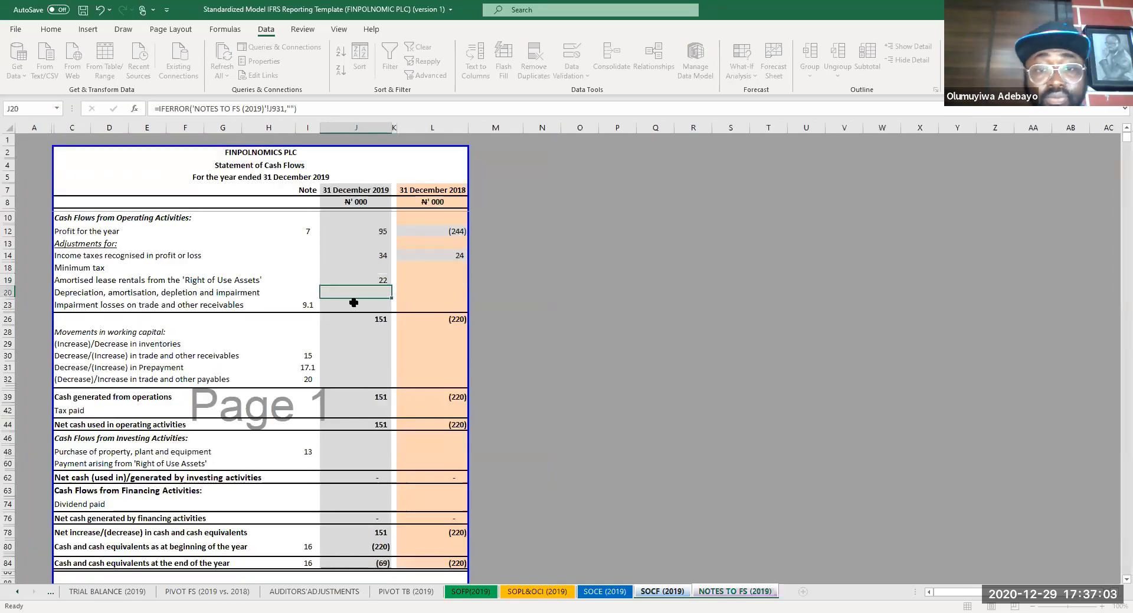
- Copy the amortised lease rentals formula from J19 to L19 in the 31 December 2018 column
left_click(369, 277)
key("ctrl+c")
left_click(431, 279)
key("ctrl+v")
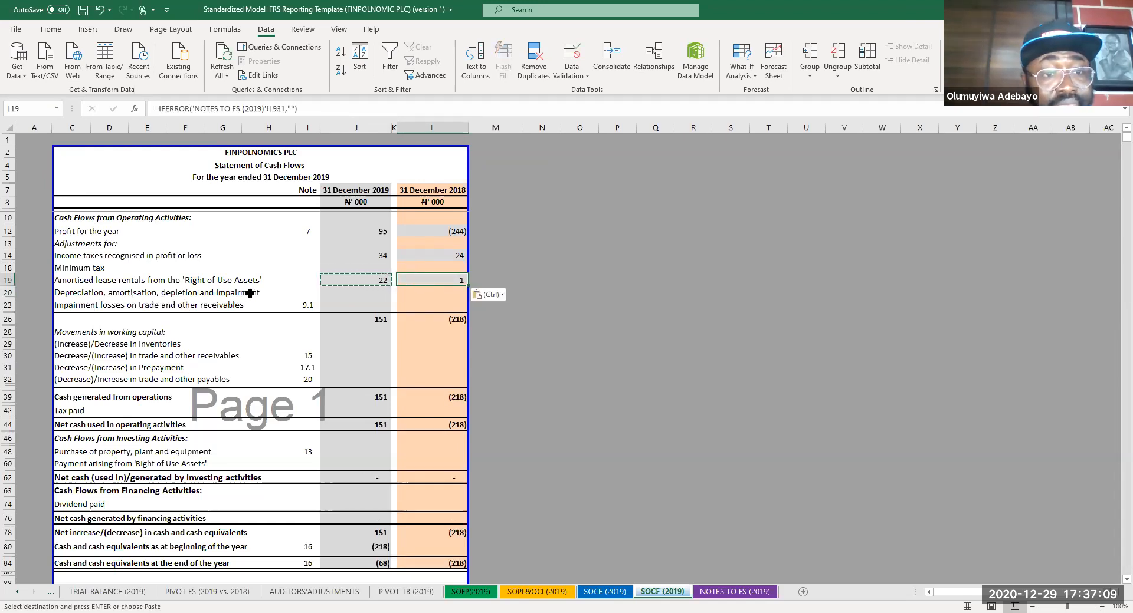
- In J20, link the 2019 depreciation line to note 9.1 Depreciation with =IFERROR('NOTES TO FS (2019)'!J934,"")
left_click(348, 292)
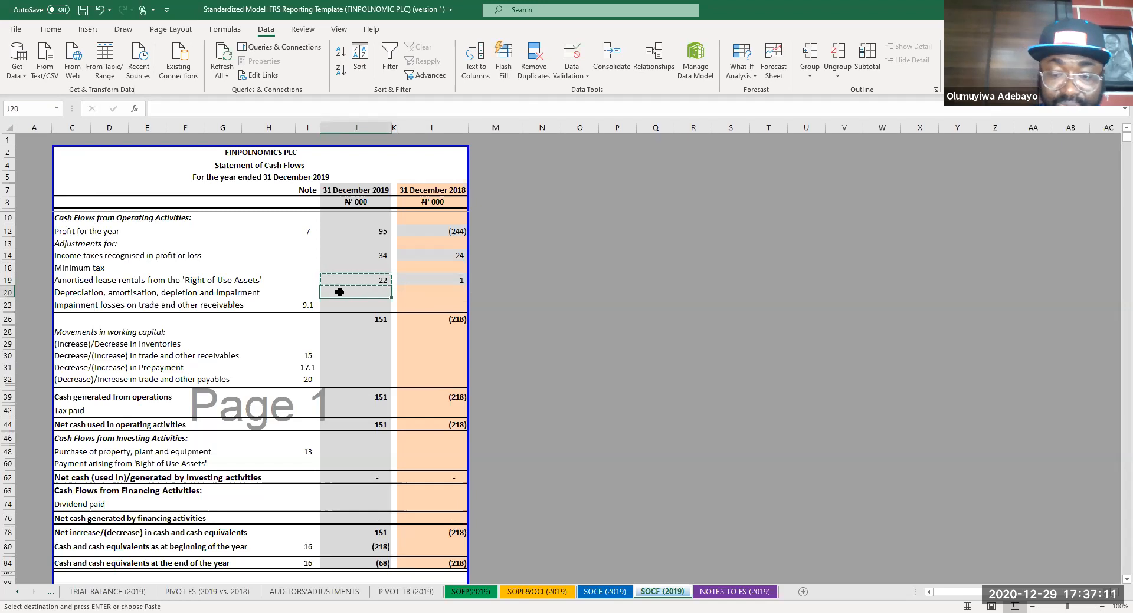
type("=IFE")
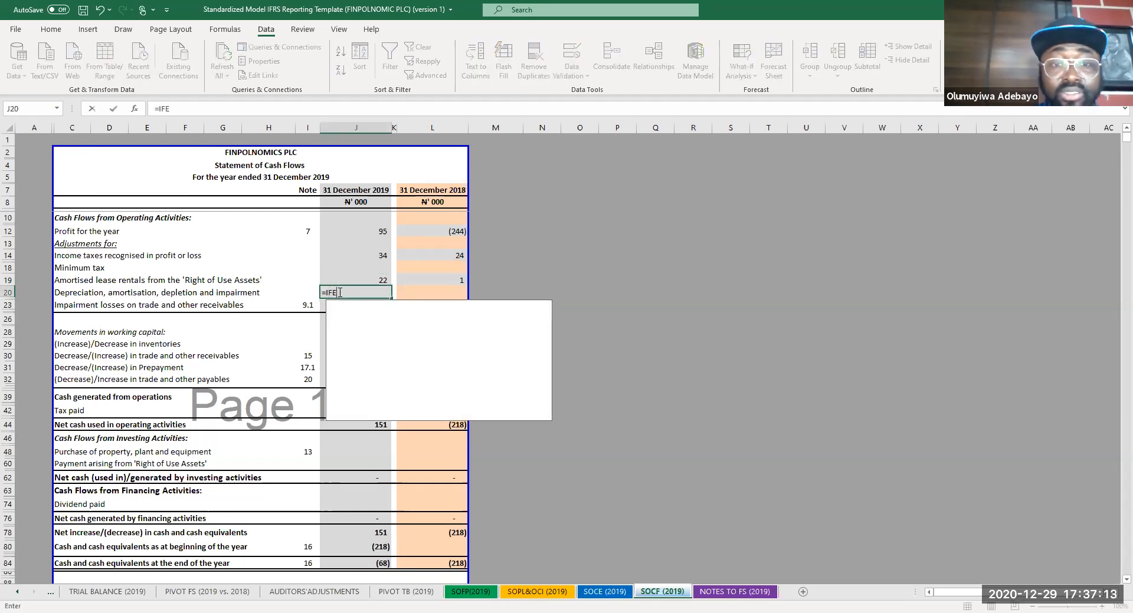
key("Tab")
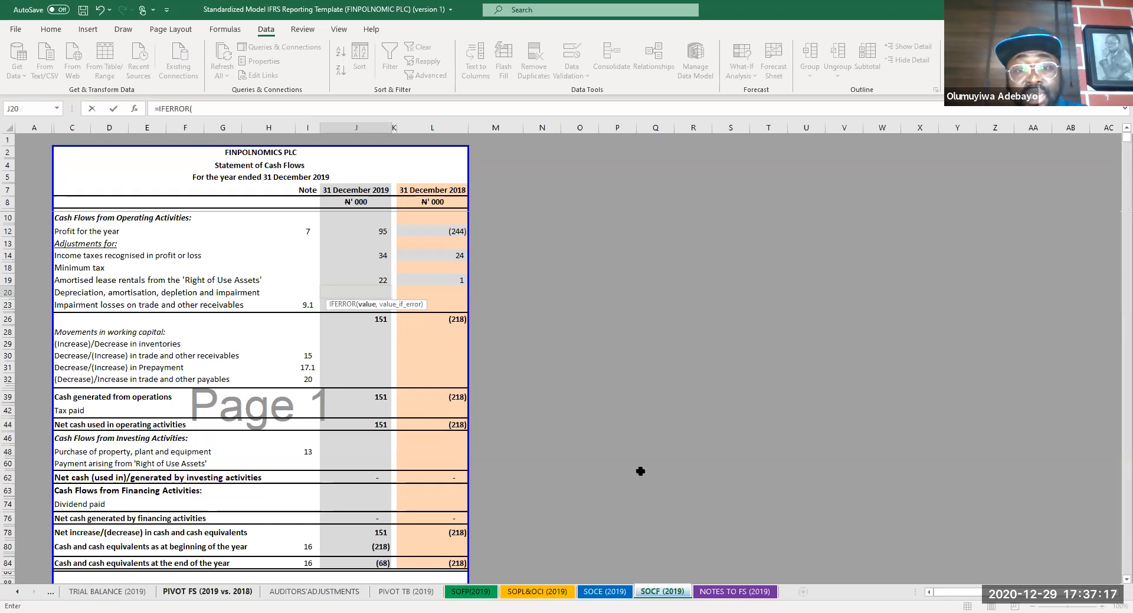
scroll(628, 472, "up", 5)
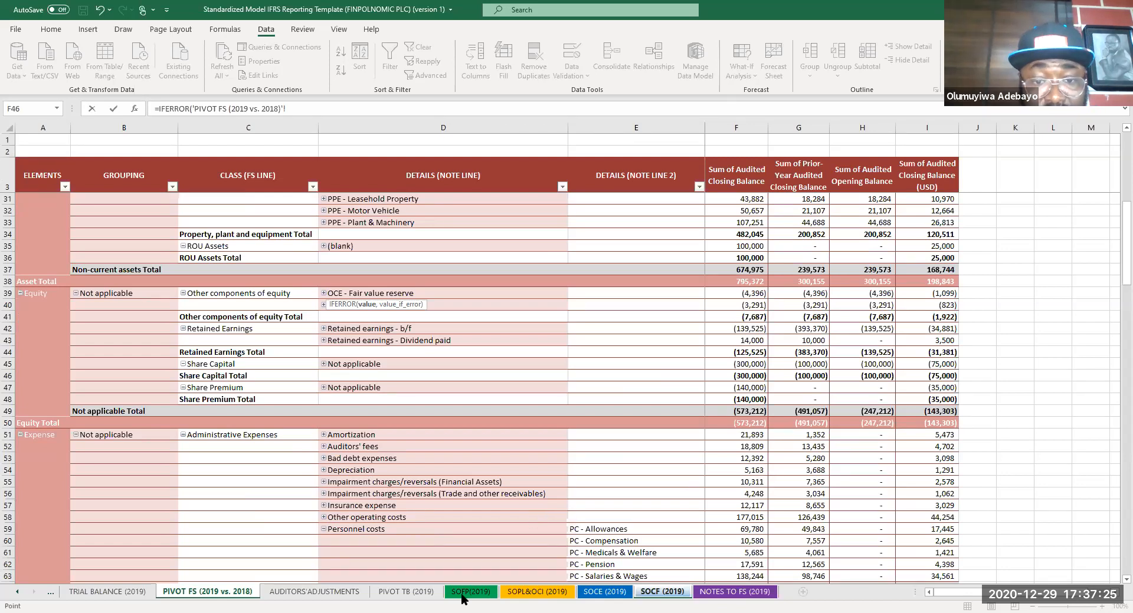
left_click(738, 592)
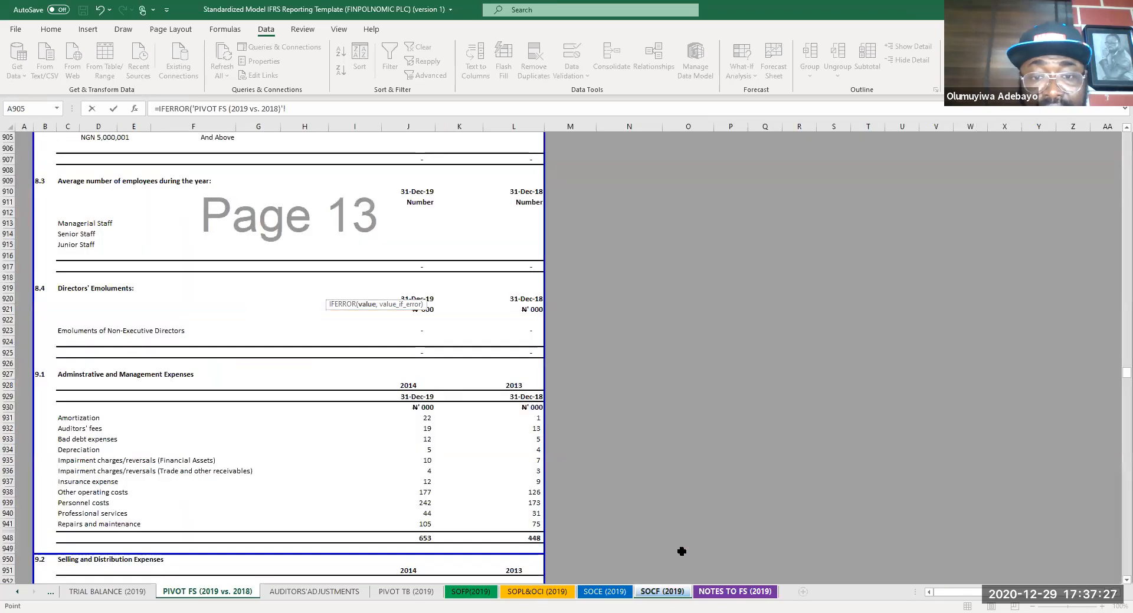
scroll(681, 551, "down", 5)
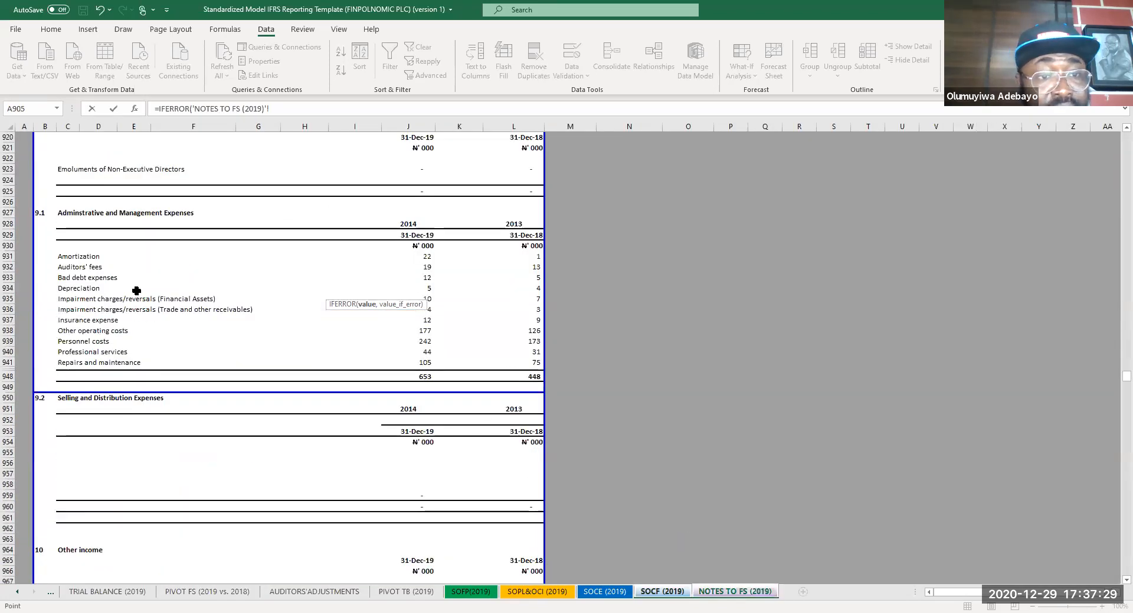
left_click(428, 290)
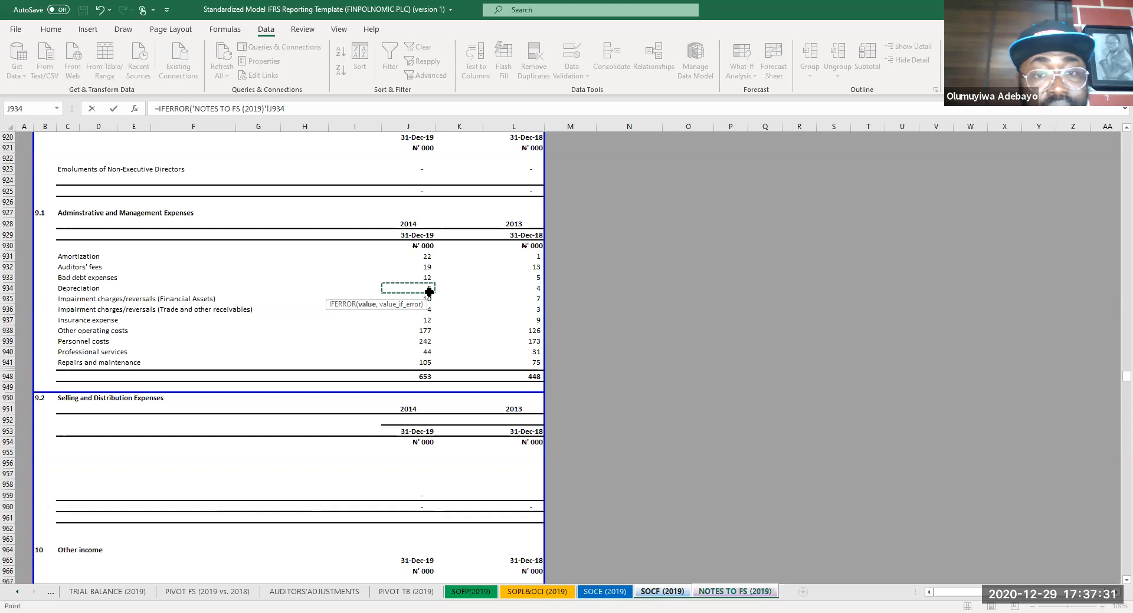
type(",\"\")")
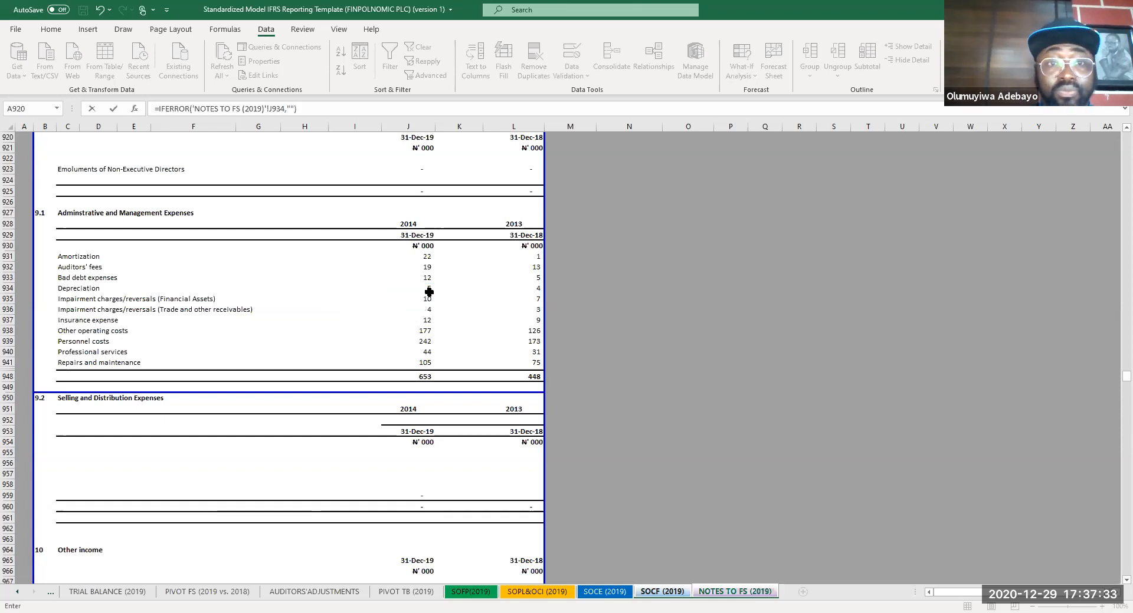
key("Return")
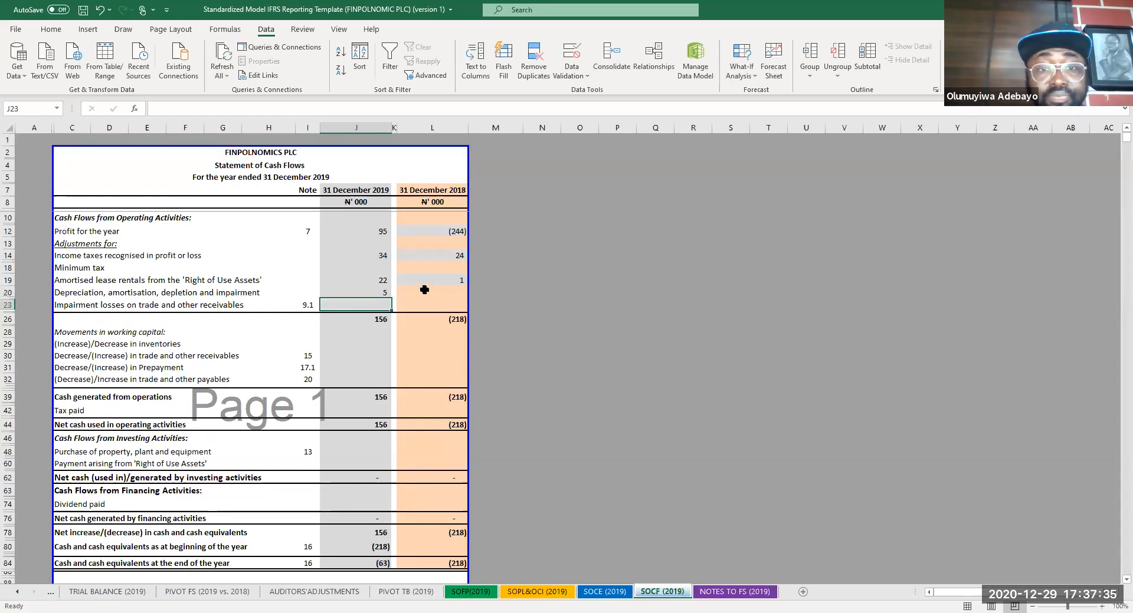
- Copy the depreciation formula from J20 to L20 in the 31 December 2018 column
left_click(372, 292)
key("ctrl+c")
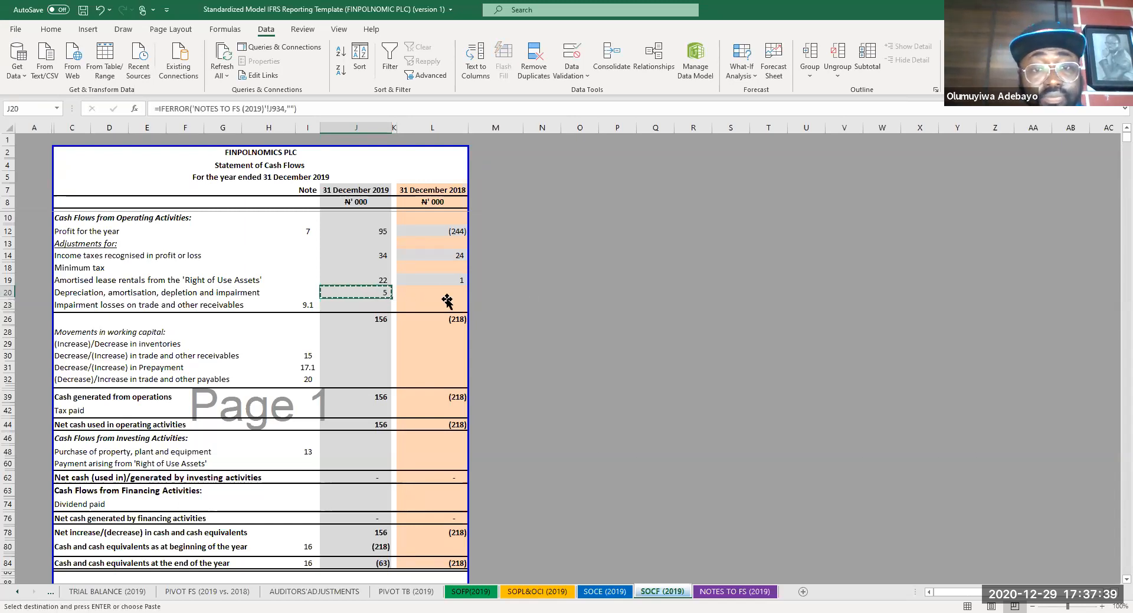
left_click(447, 301)
left_click(446, 290)
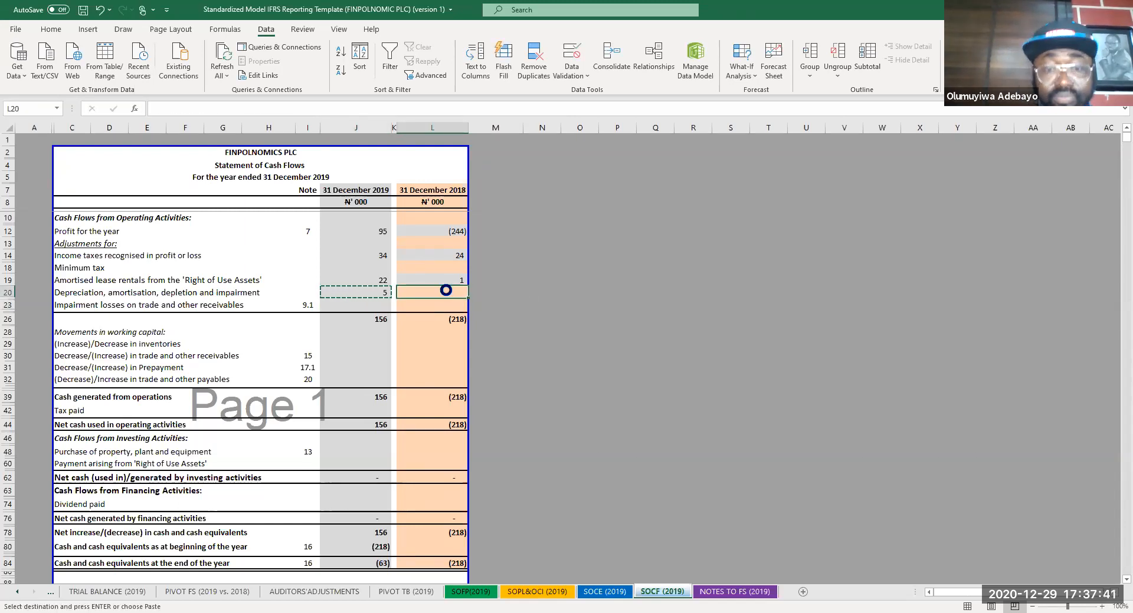
key("ctrl+v")
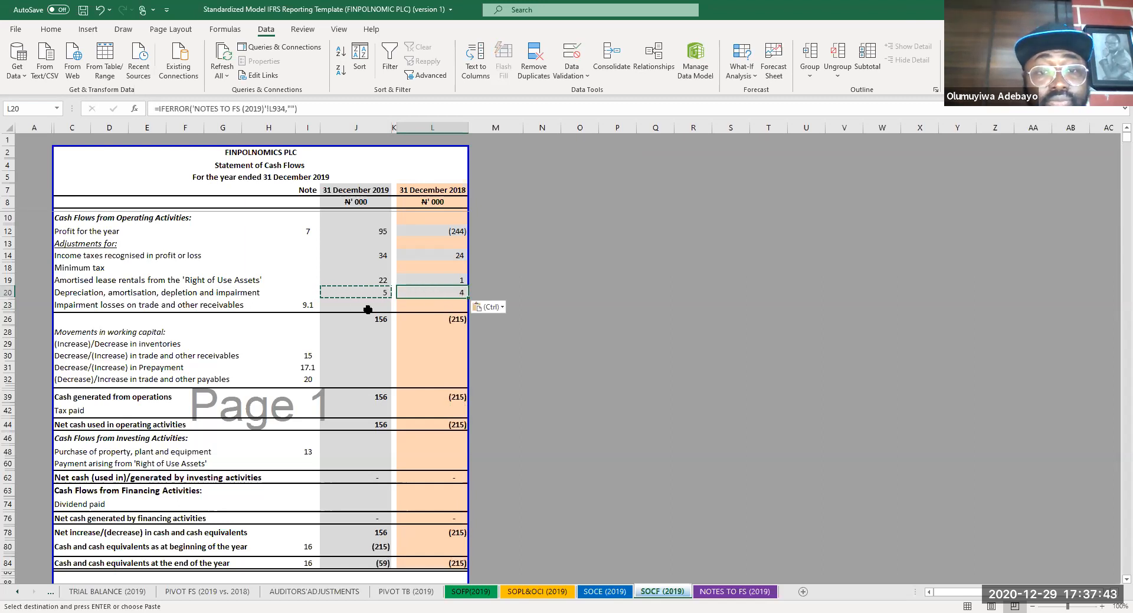
- In J23, enter an IFERROR formula adding the note 9.1 impairment charges J935 and J936 and bad debt expenses J933 from NOTES TO FS (2019)
left_click(365, 306)
type("=IFERROR")
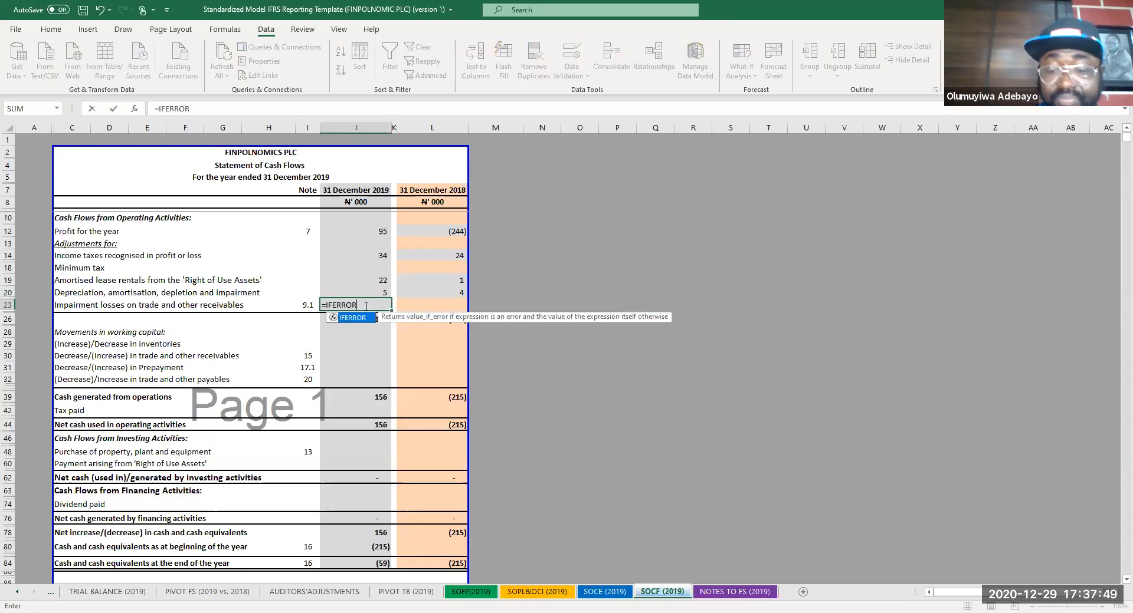
type("(")
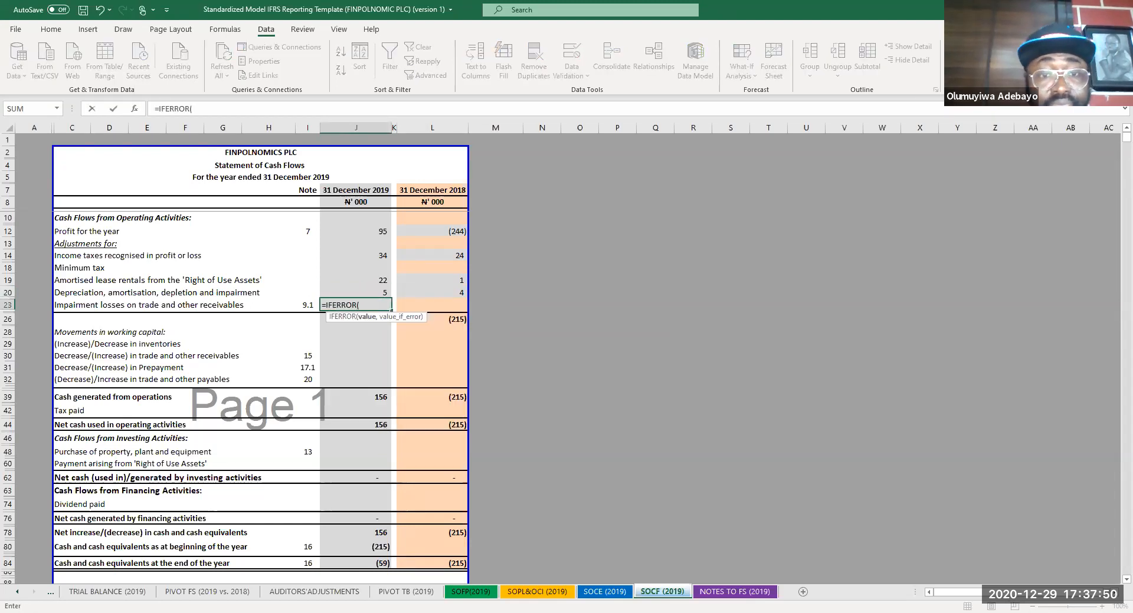
left_click(210, 593)
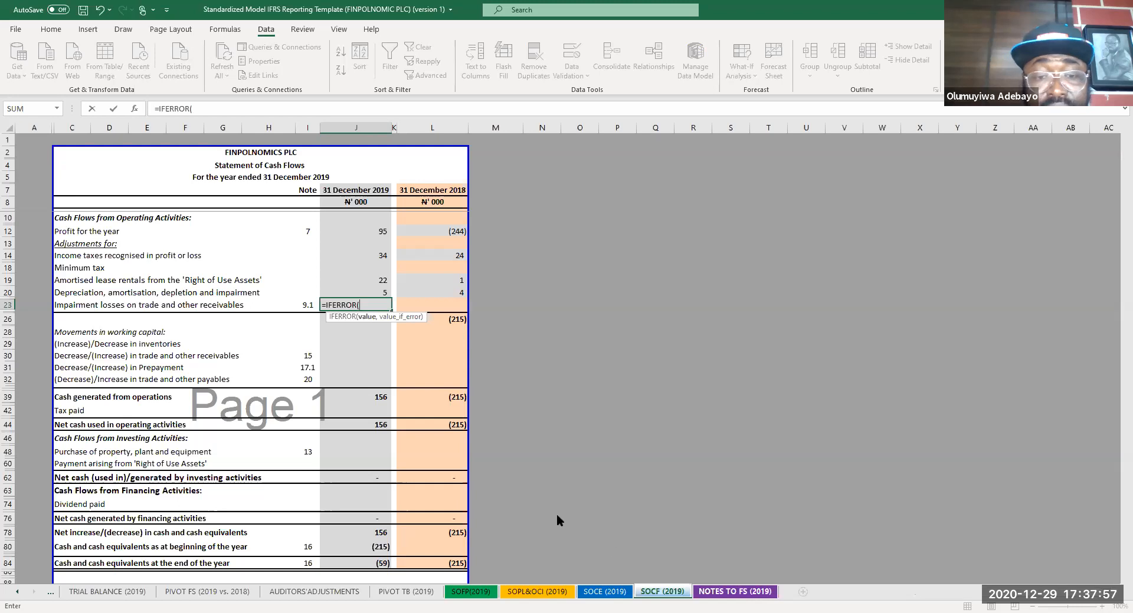
left_click(733, 593)
scroll(526, 460, "down", 2)
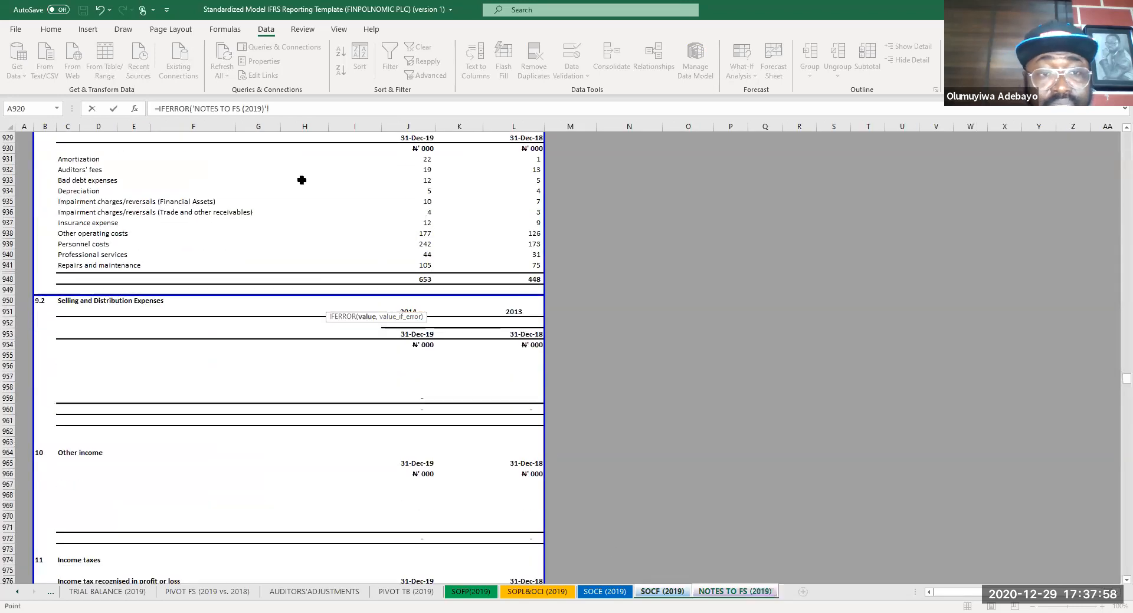
left_click(429, 202)
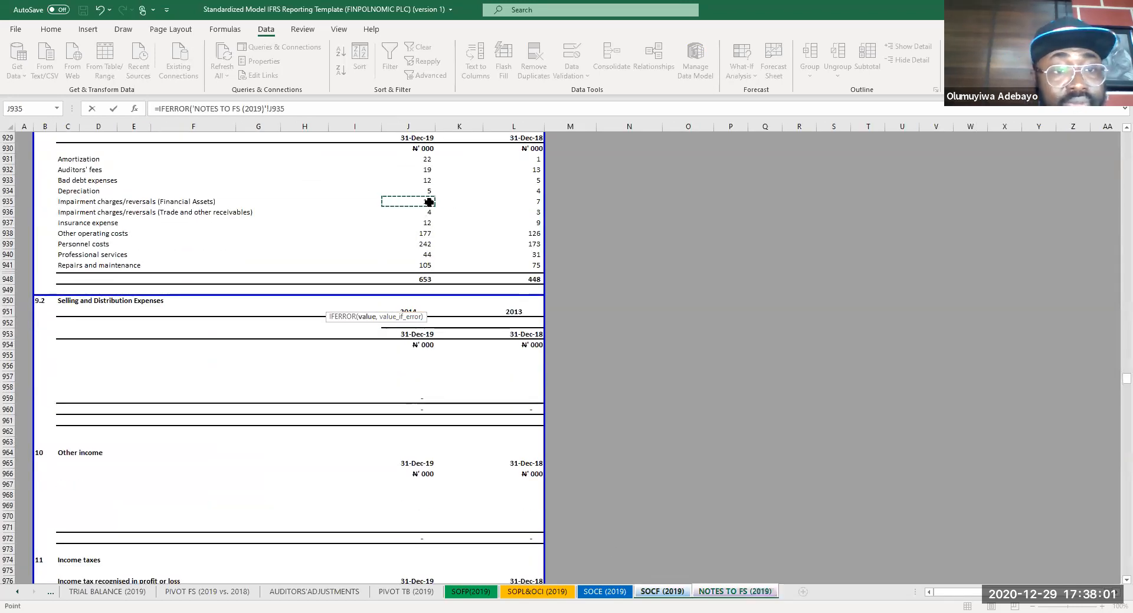
type("+")
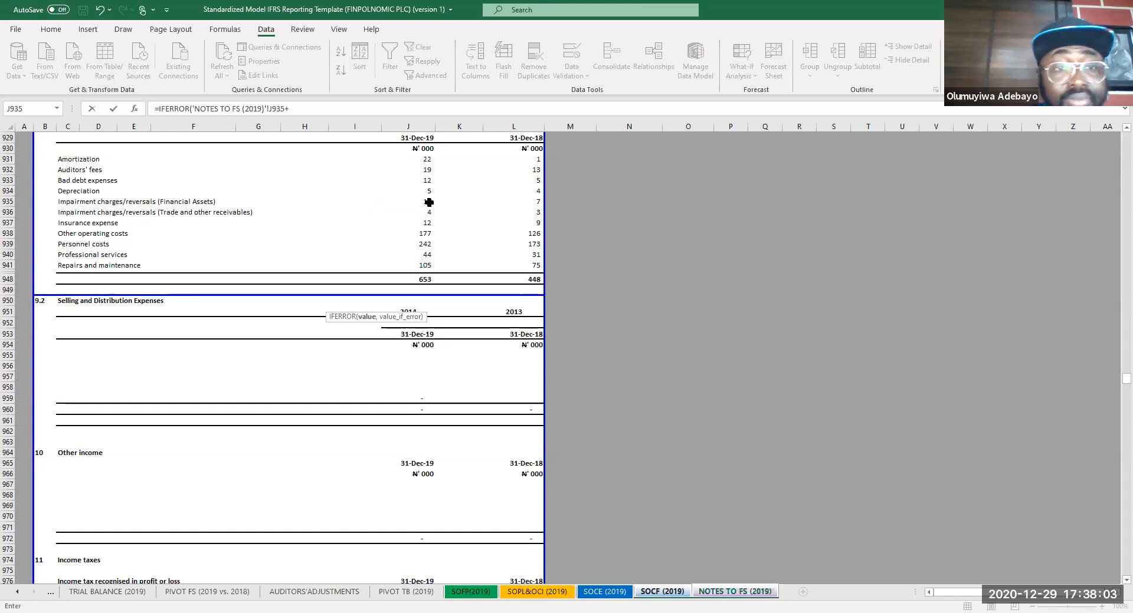
left_click(428, 212)
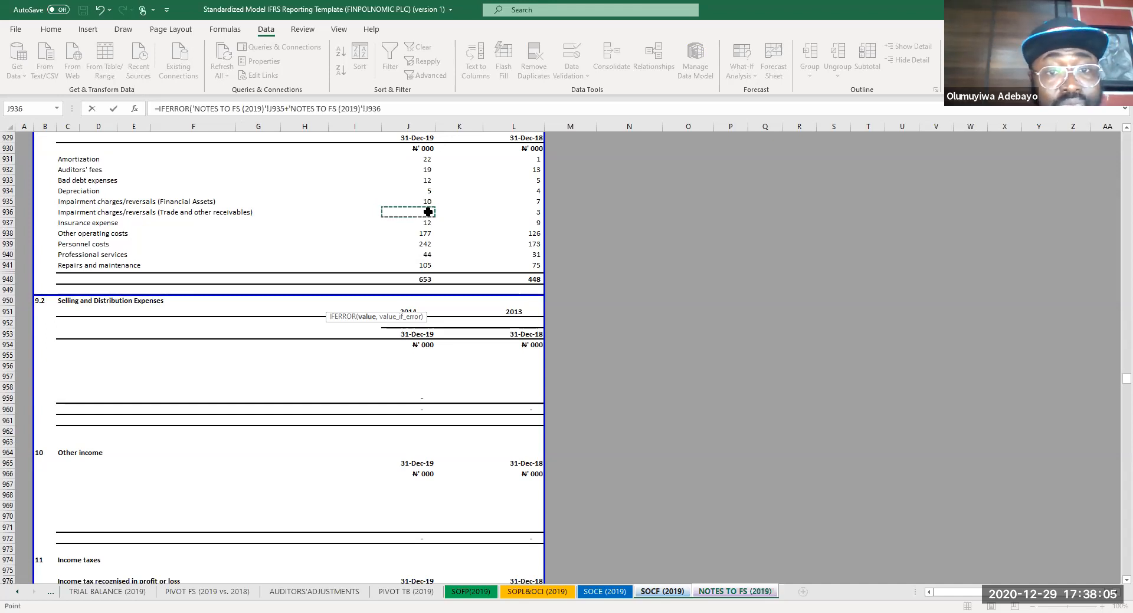
type("+")
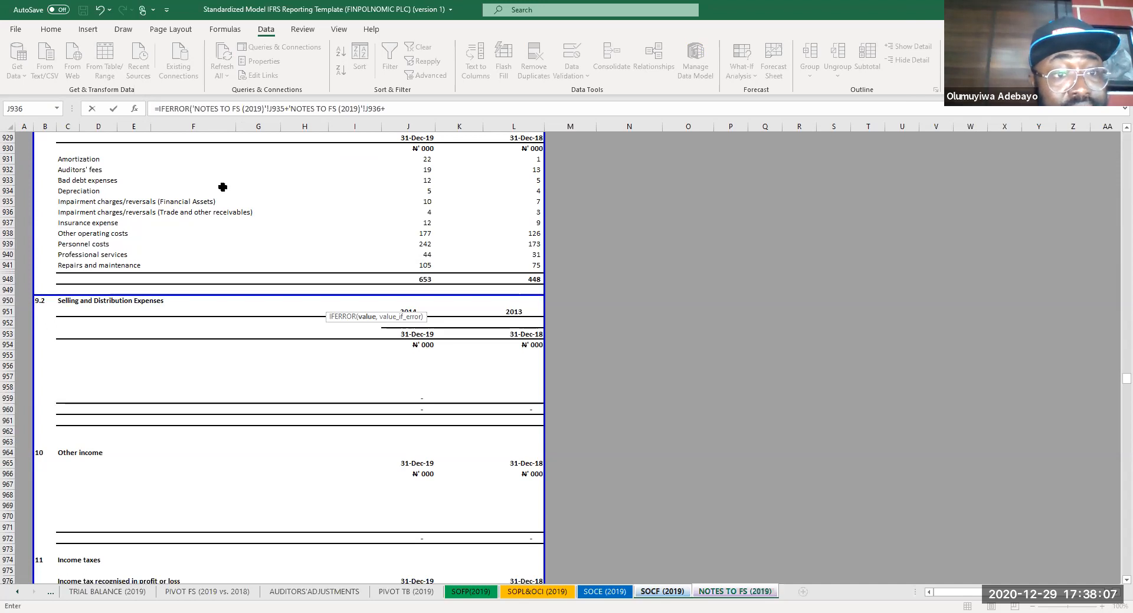
left_click(425, 180)
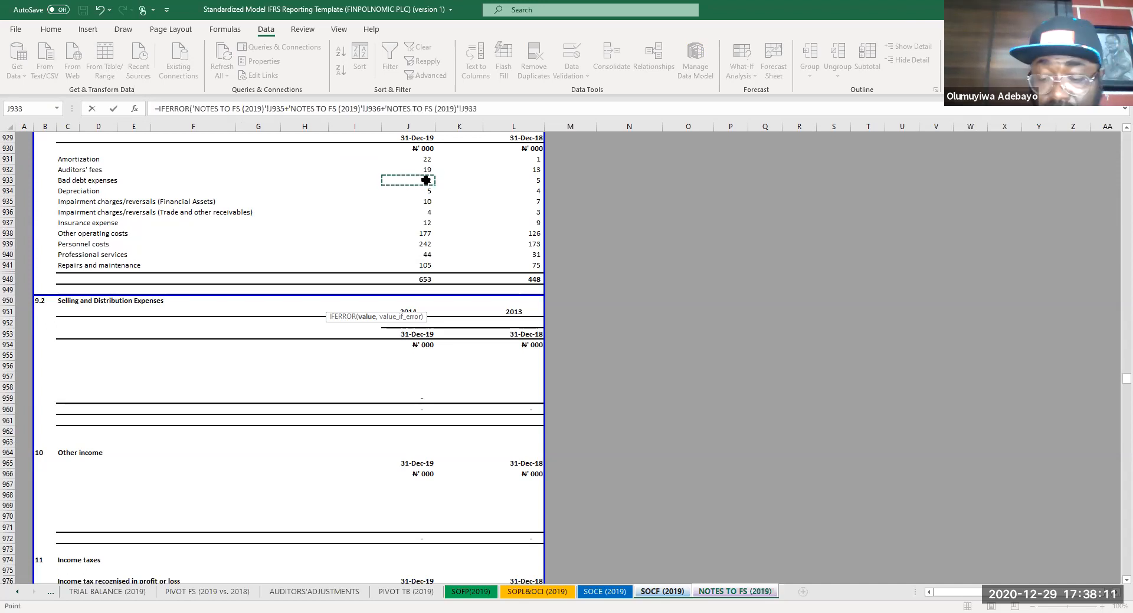
type(")")
key("Return")
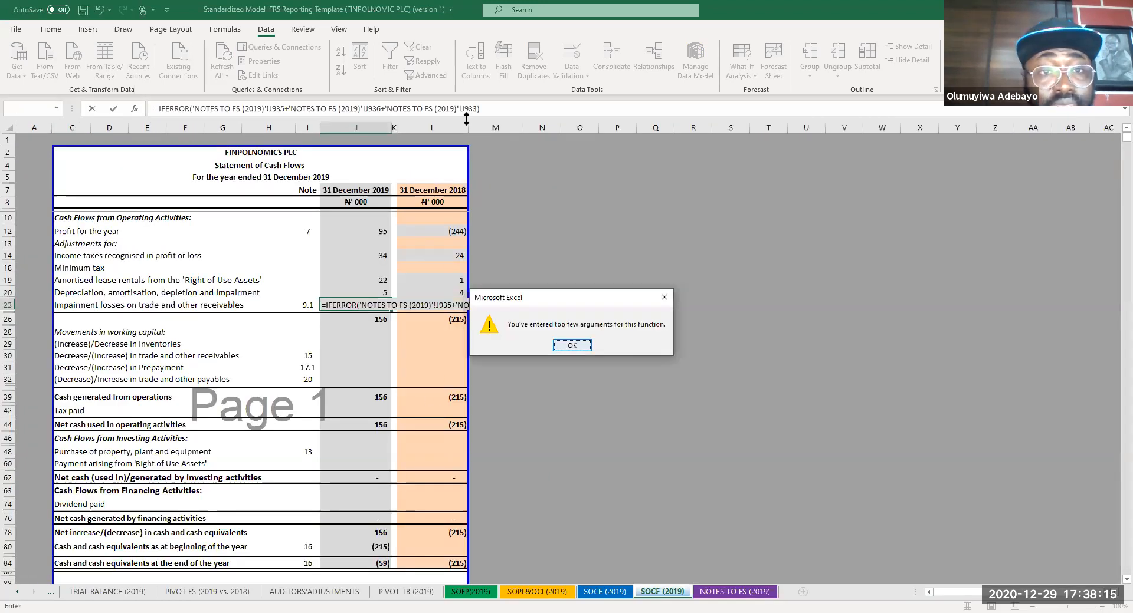
key("Return")
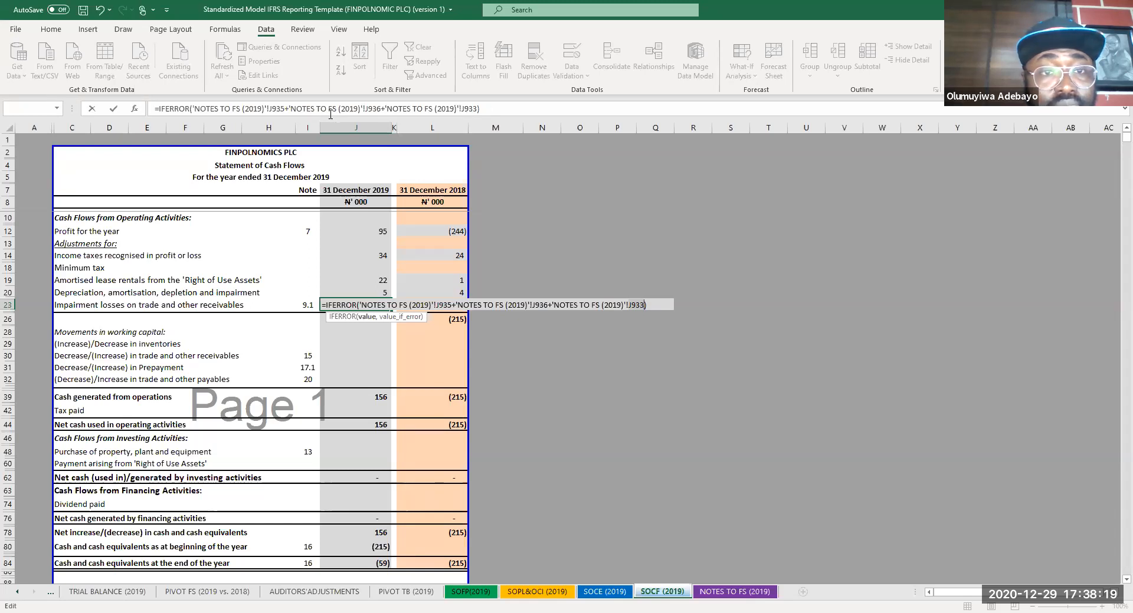
- Correct the J23 formula by enclosing the three-note sum in its own parentheses and adding "" as the value if error
left_click(512, 108)
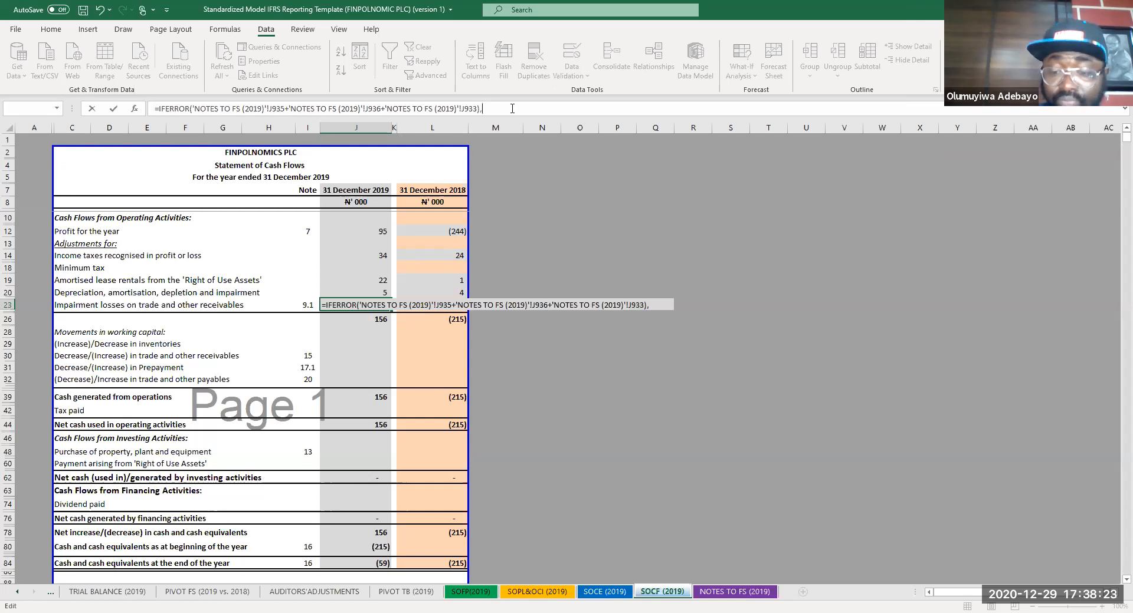
type(")")
key("Return")
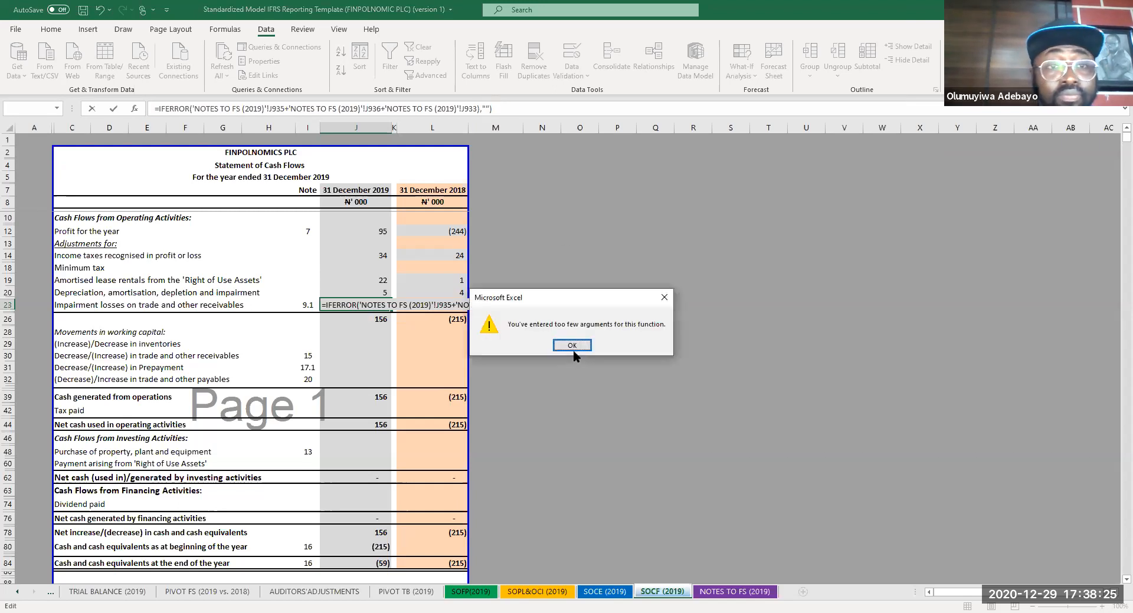
key("Return")
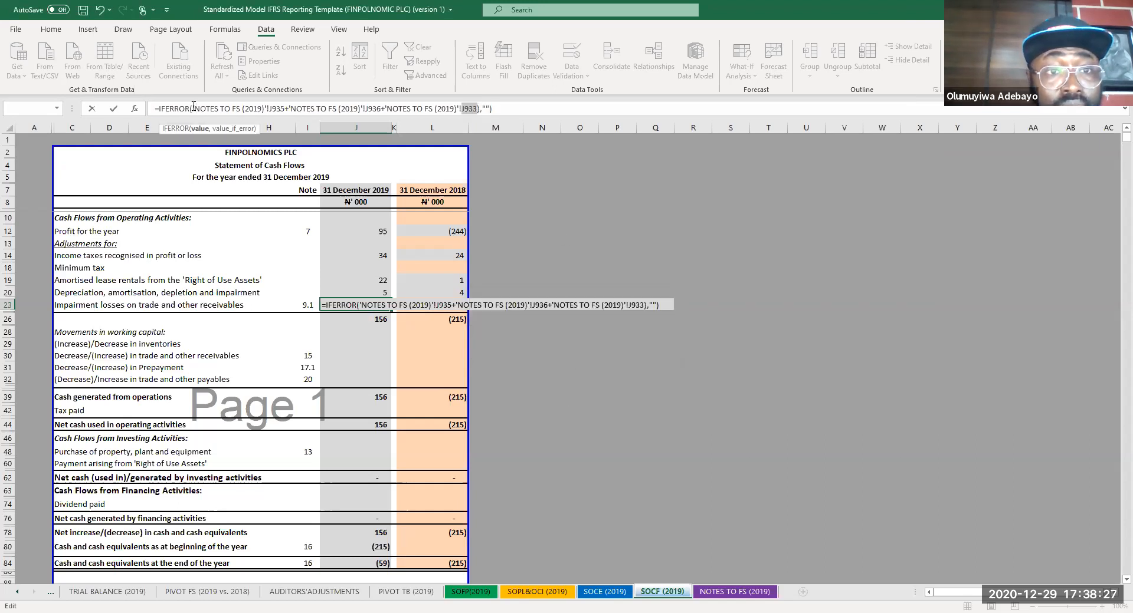
left_click(193, 108)
type("(")
key("Return")
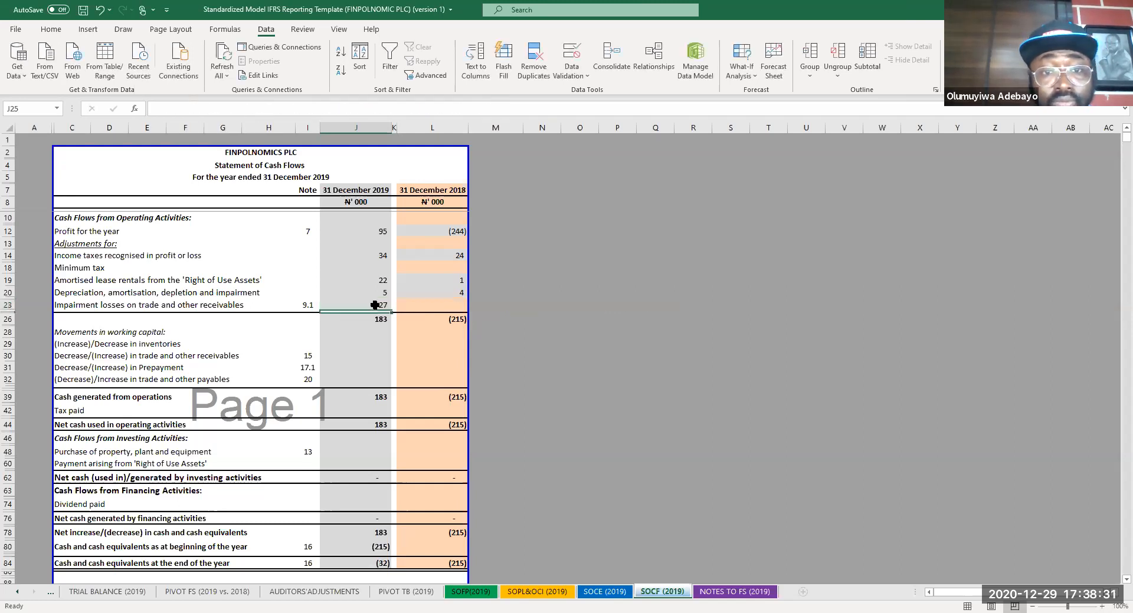
- Copy the impairment losses formula from J23 to L23 in the 31 December 2018 column
left_click(376, 306)
key("ctrl+c")
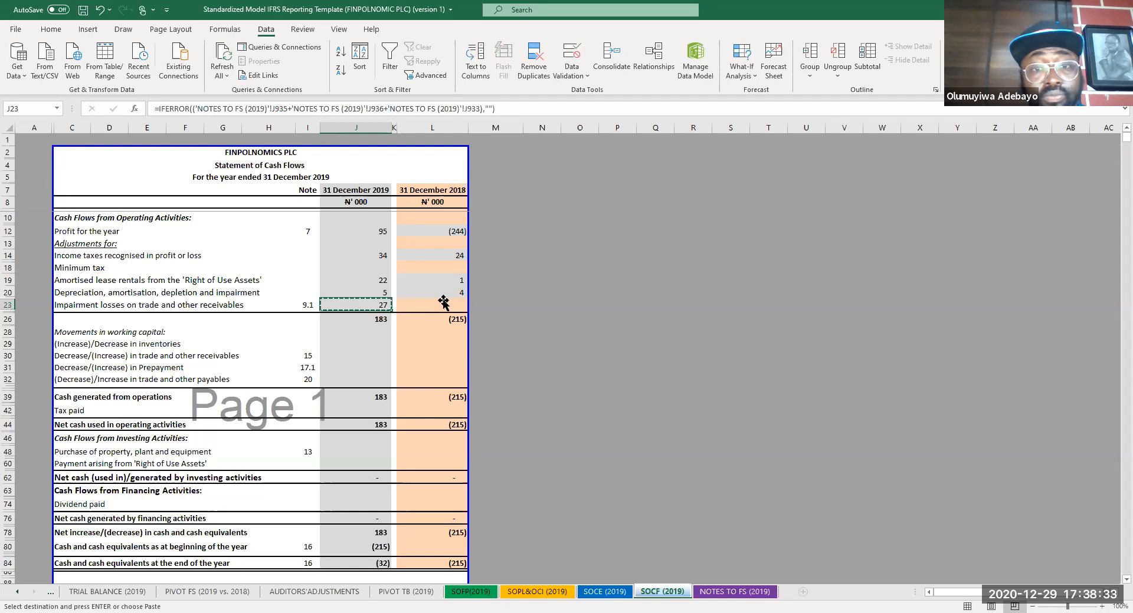
left_click(444, 300)
key("ctrl+v")
- Copy the formatting of blank cell L13 onto L12:L23 in the 31 December 2018 column
left_click(433, 243)
left_click(51, 29)
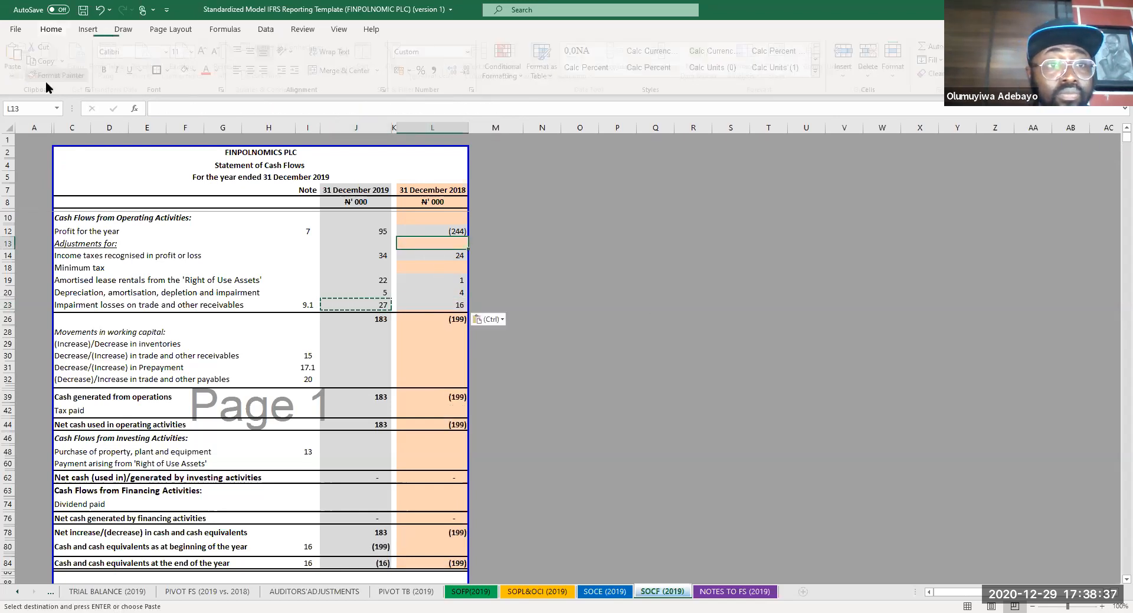
left_click(48, 76)
left_click_drag(448, 232, 454, 306)
left_click(535, 321)
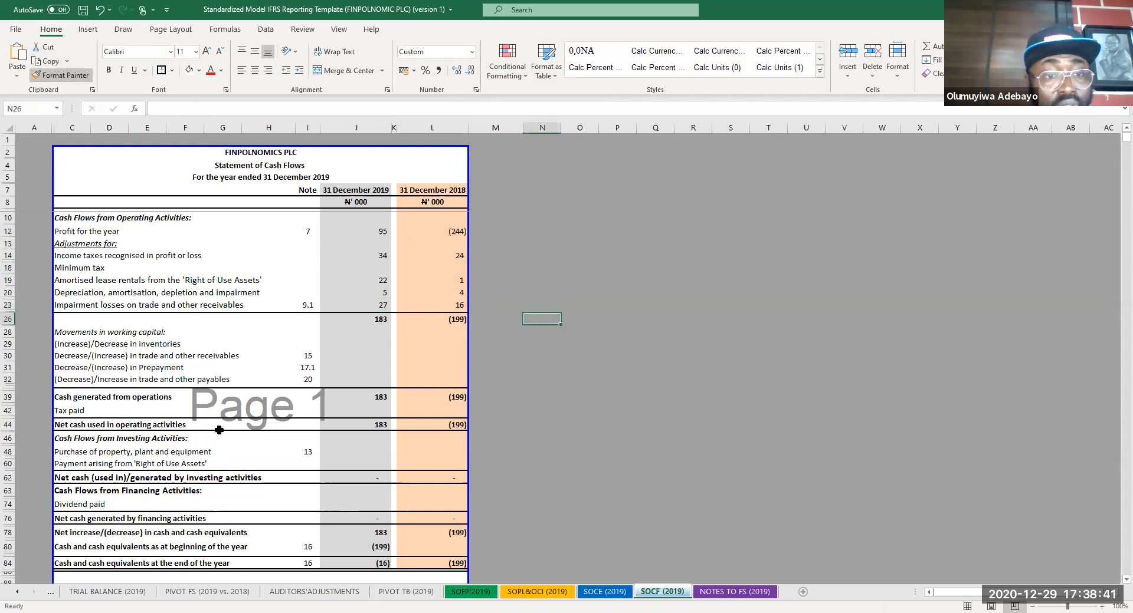
- In J29, enter an IFERROR formula for the negative of SOFP(2019) inventories K26 minus M26, with "" as the value if error
left_click(347, 347)
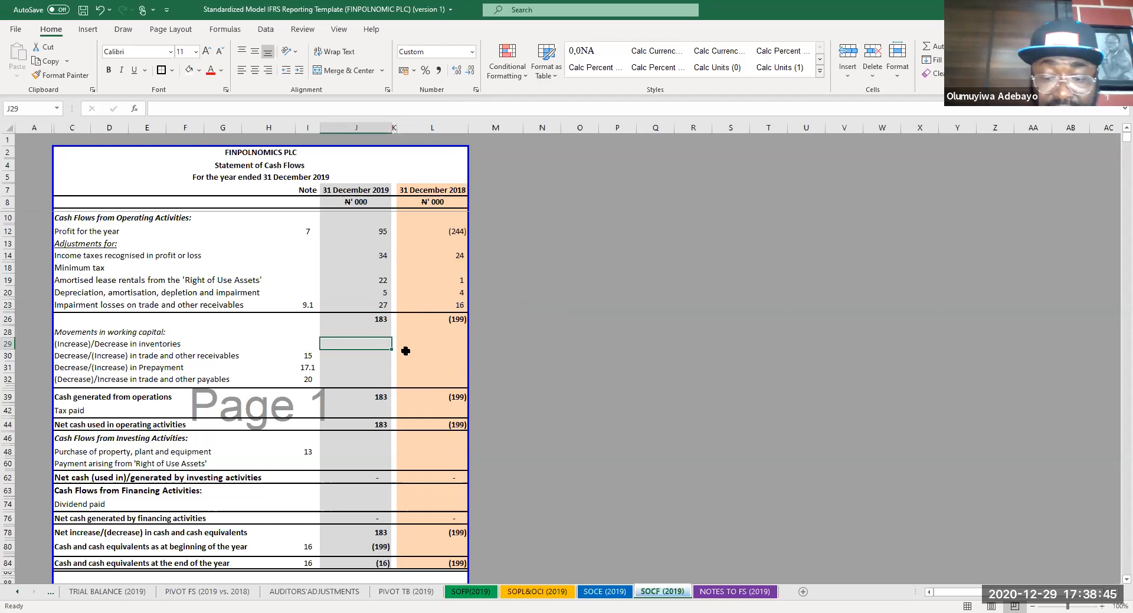
type("=IF")
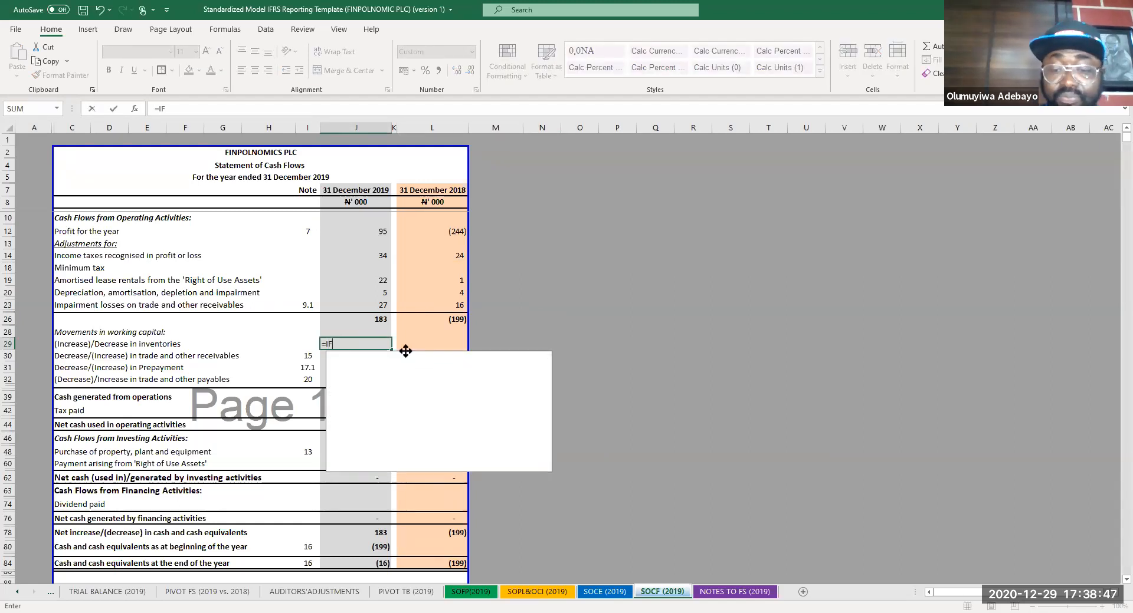
type("ERROR(-(")
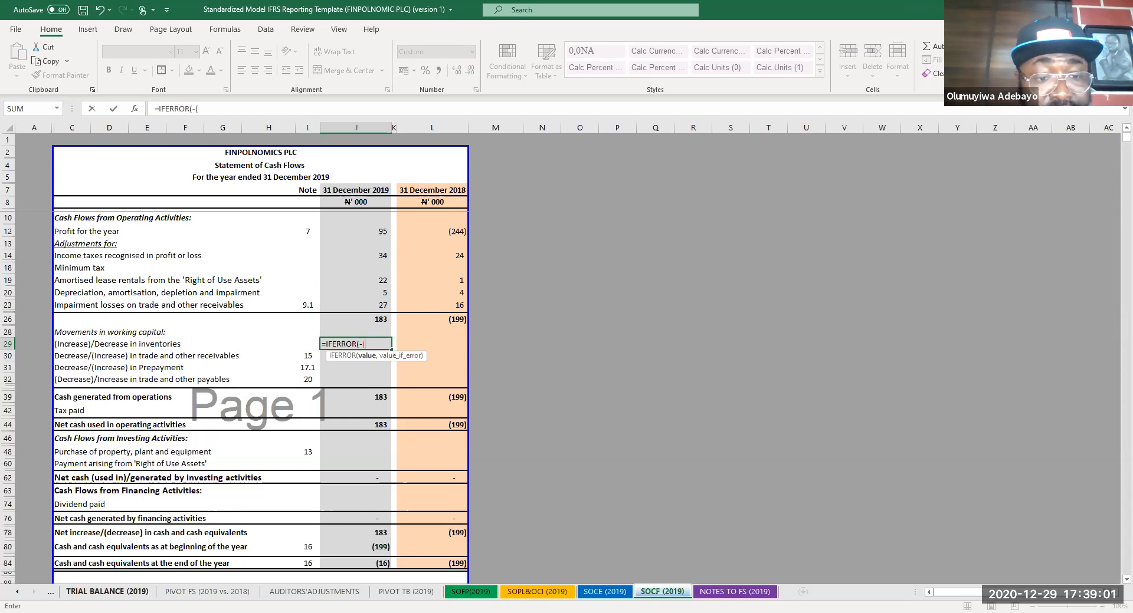
left_click(472, 594)
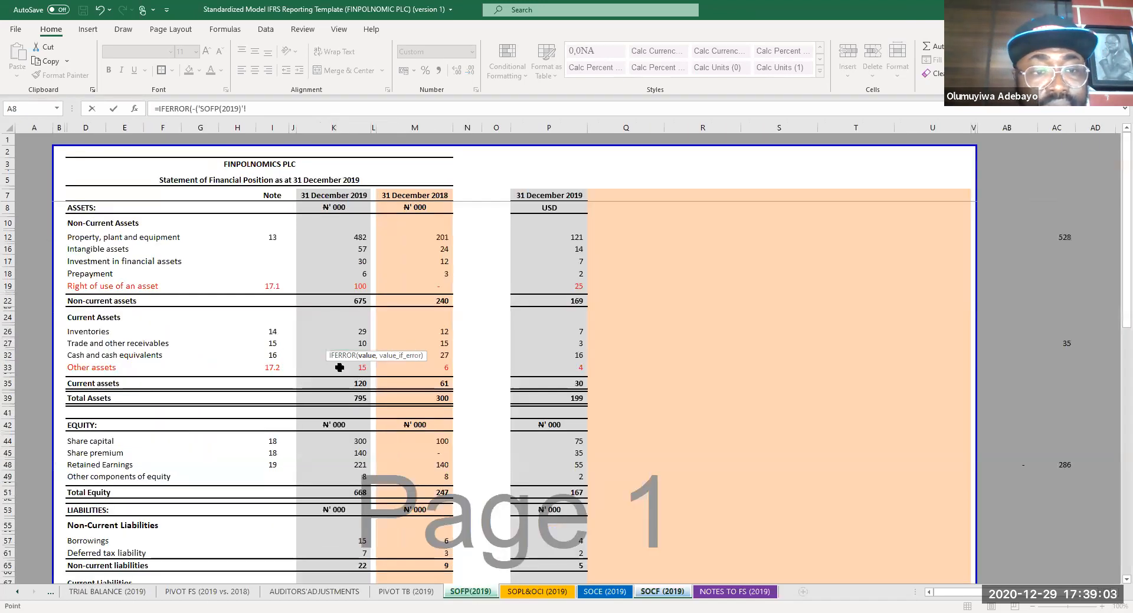
left_click(342, 330)
type("-")
left_click(445, 329)
type(",")
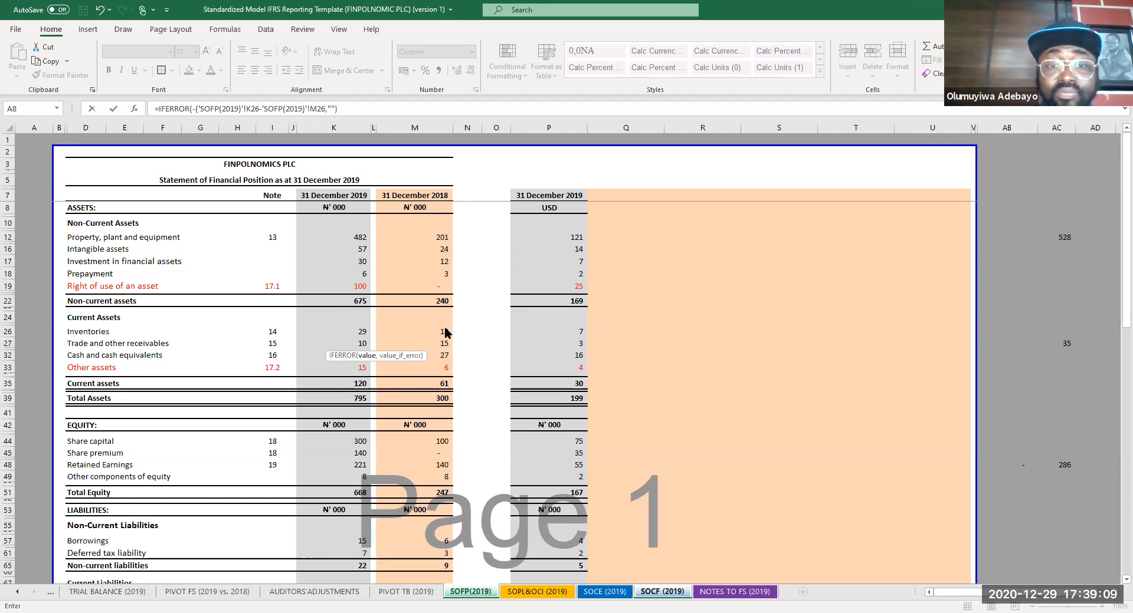
type("\"\")")
key("Return")
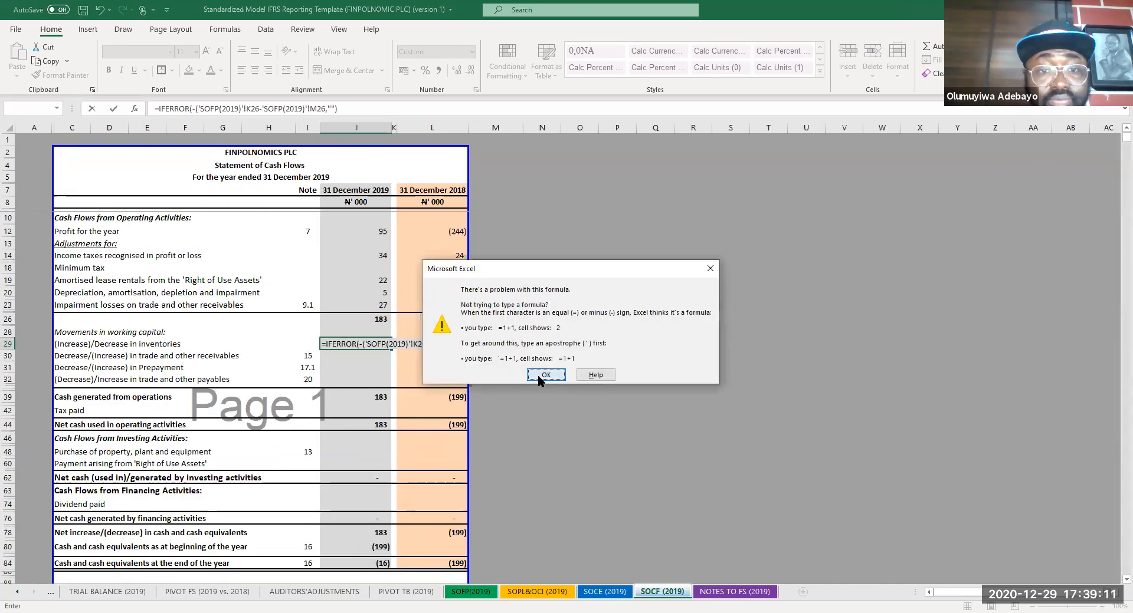
- Correct the J29 formula by closing the inner parenthesis after M26, and fill it down to the trade receivables and prepayment rows, J30:J31
key("Return")
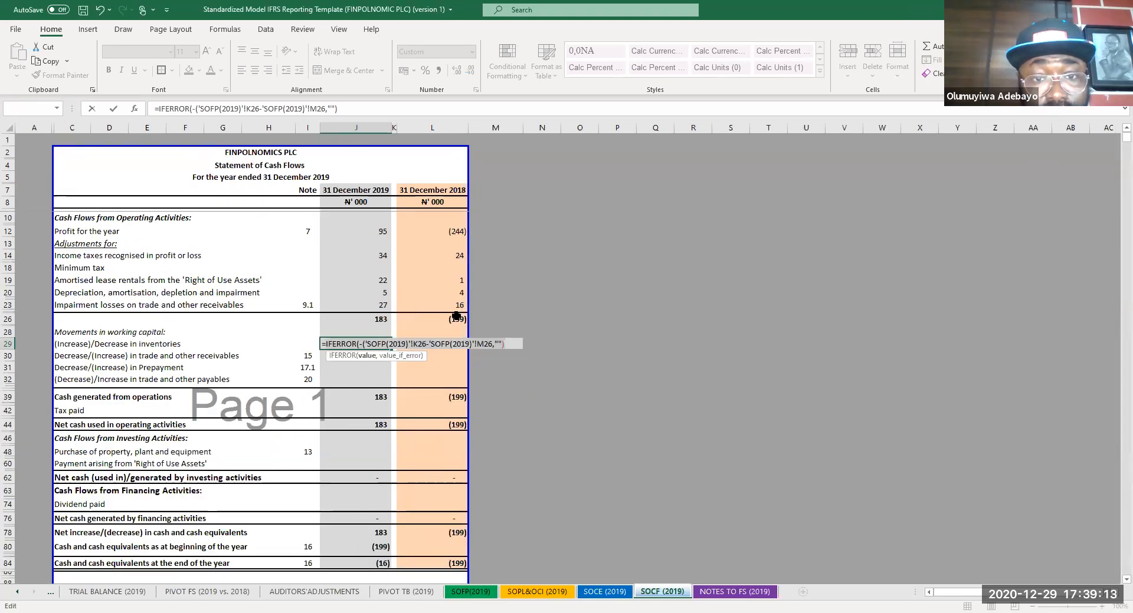
left_click(325, 108)
type(")")
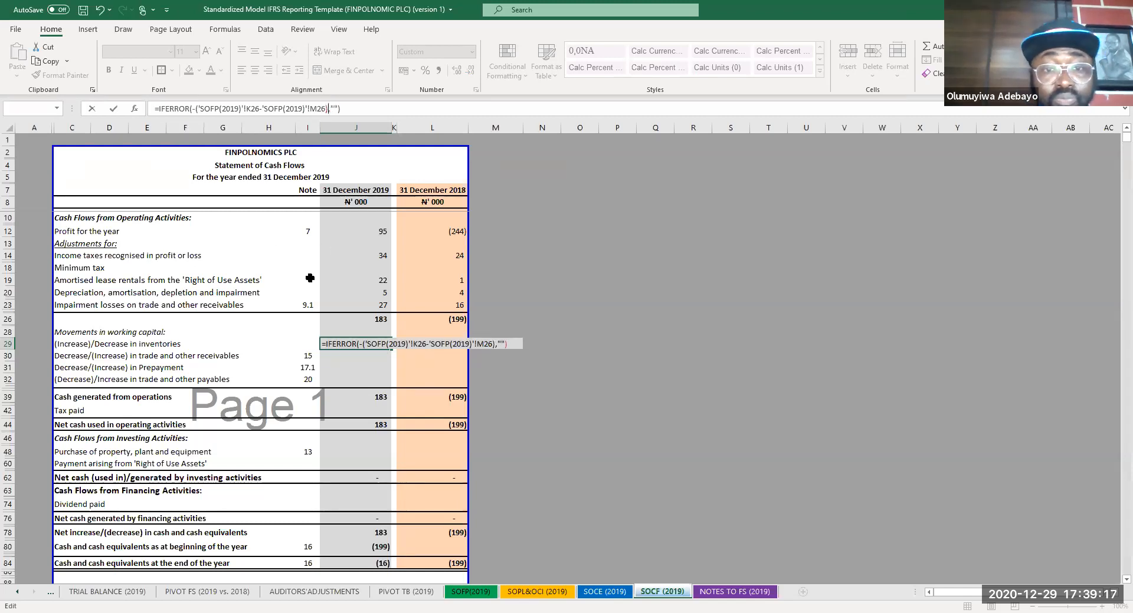
key("Return")
left_click(383, 345)
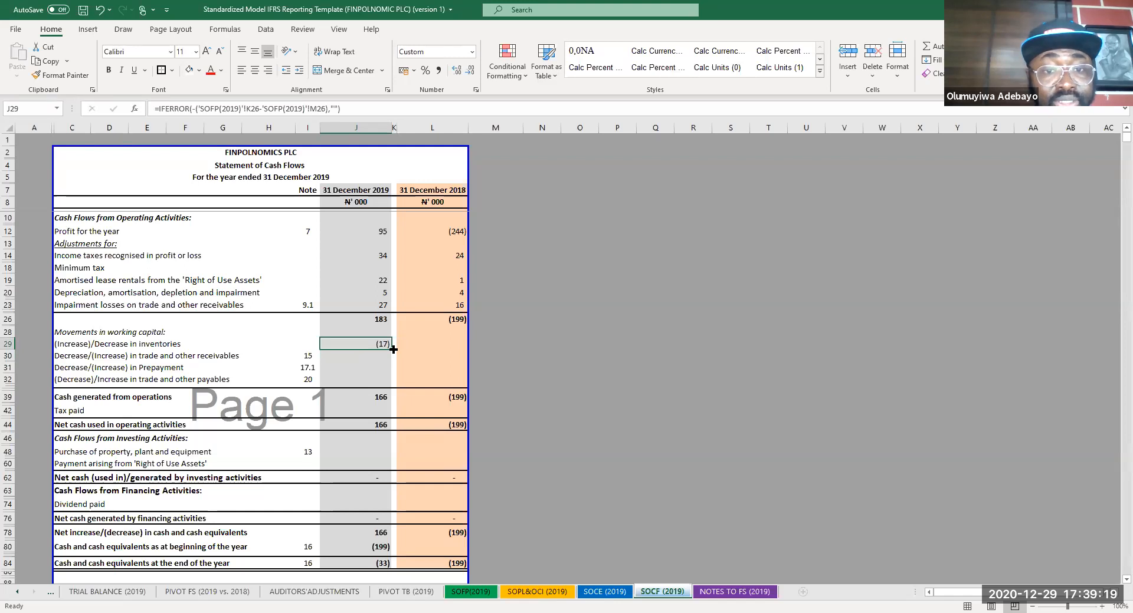
left_click_drag(393, 371, 392, 373)
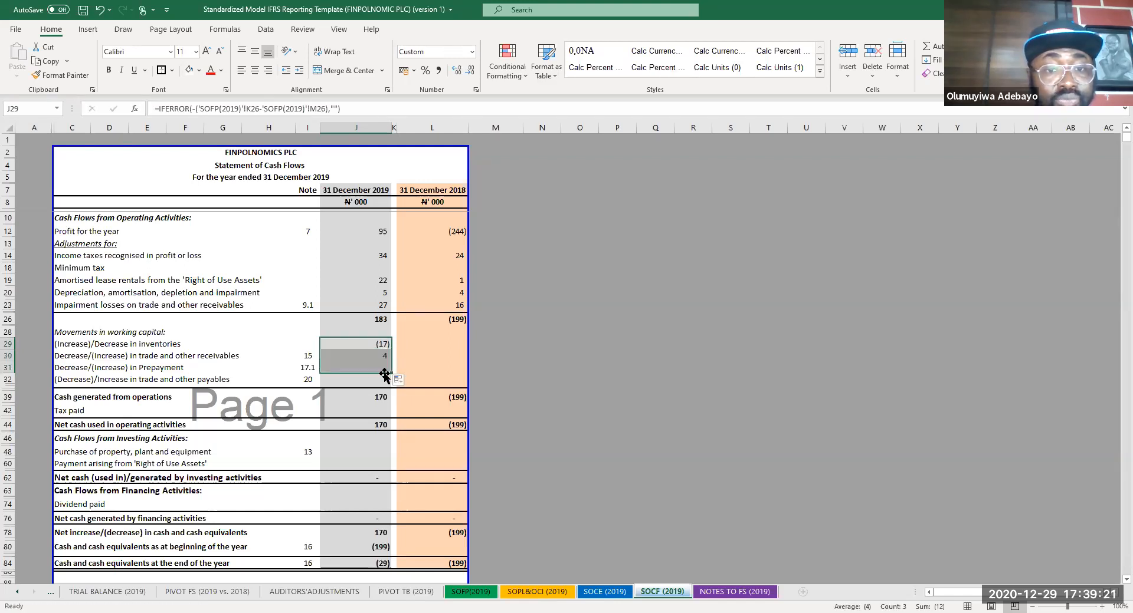
- In J32, enter an IFERROR formula subtracting trade payables M69 from K69 on the SOFP(2019) sheet
left_click(372, 380)
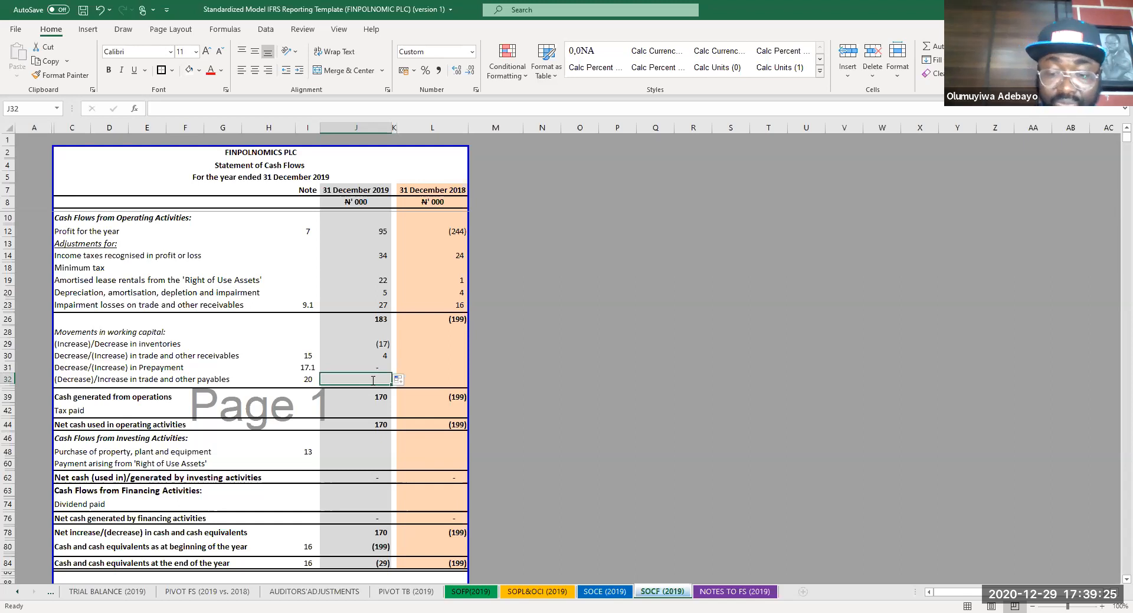
type("=IF")
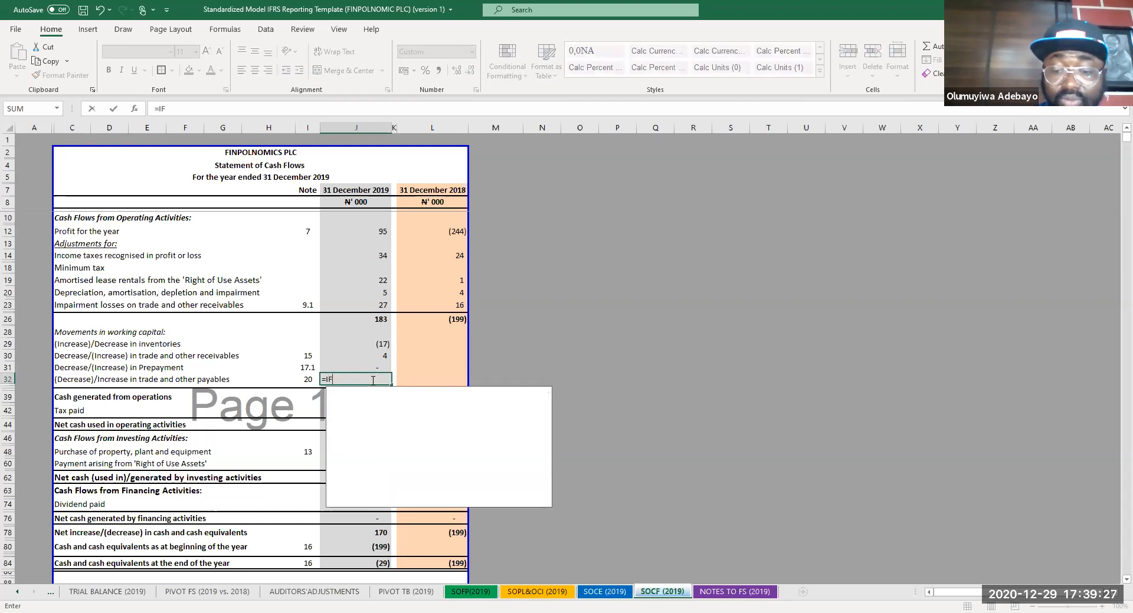
type("ERROR(")
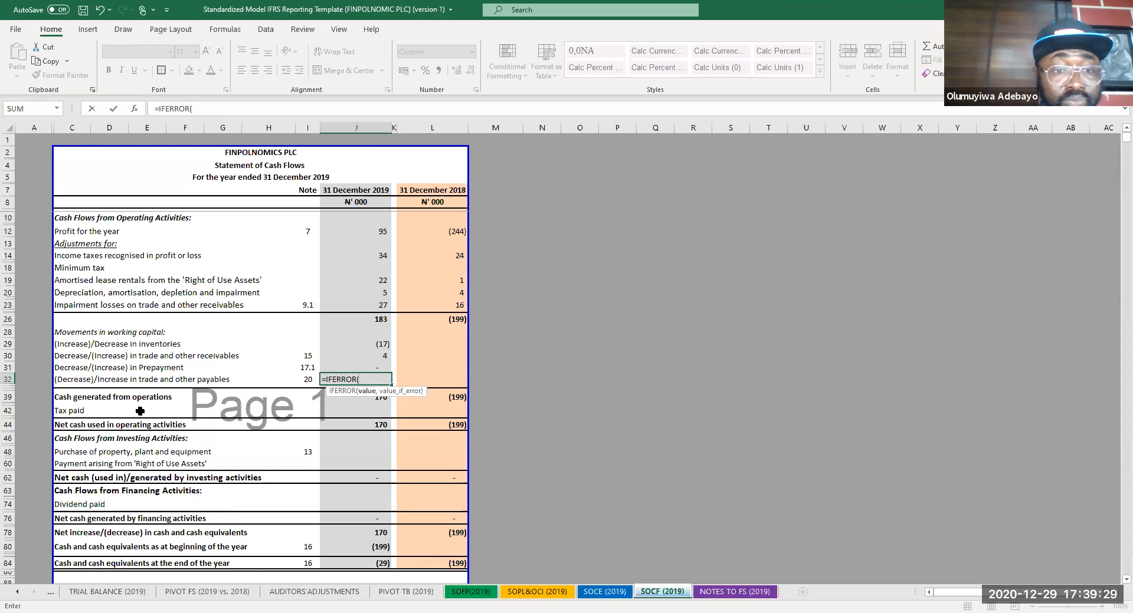
left_click(471, 592)
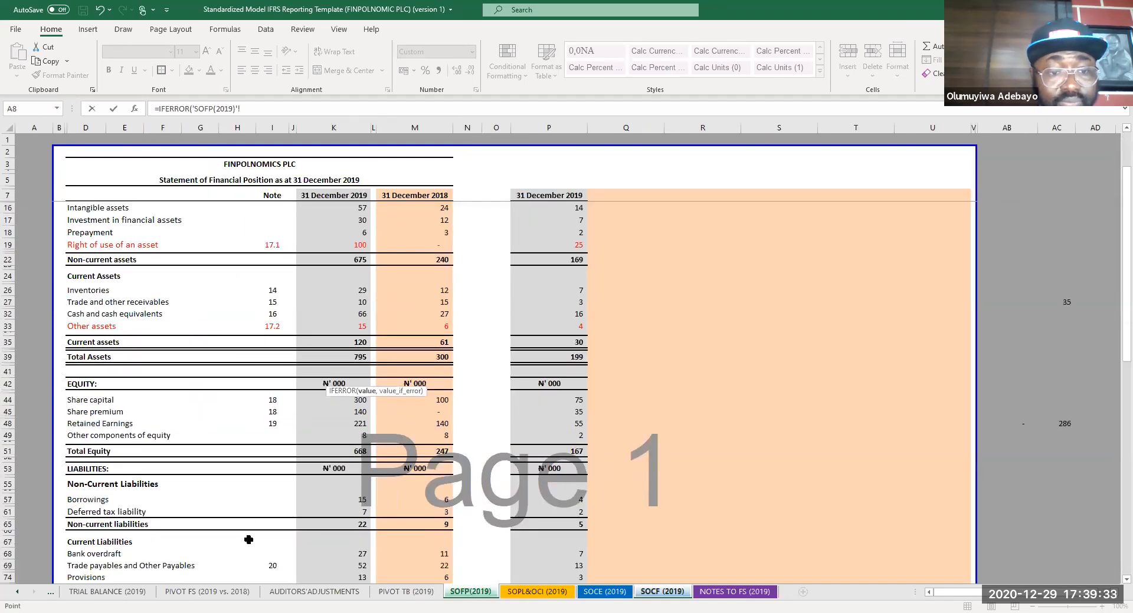
scroll(248, 539, "down", 2)
left_click(348, 485)
type("-")
left_click(411, 483)
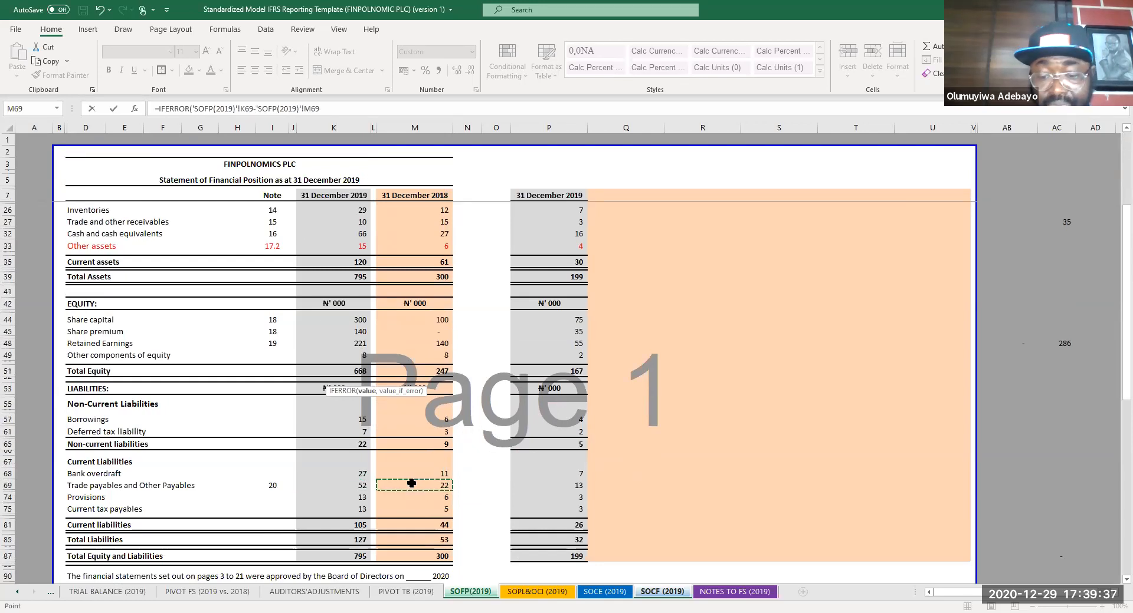
key("Return")
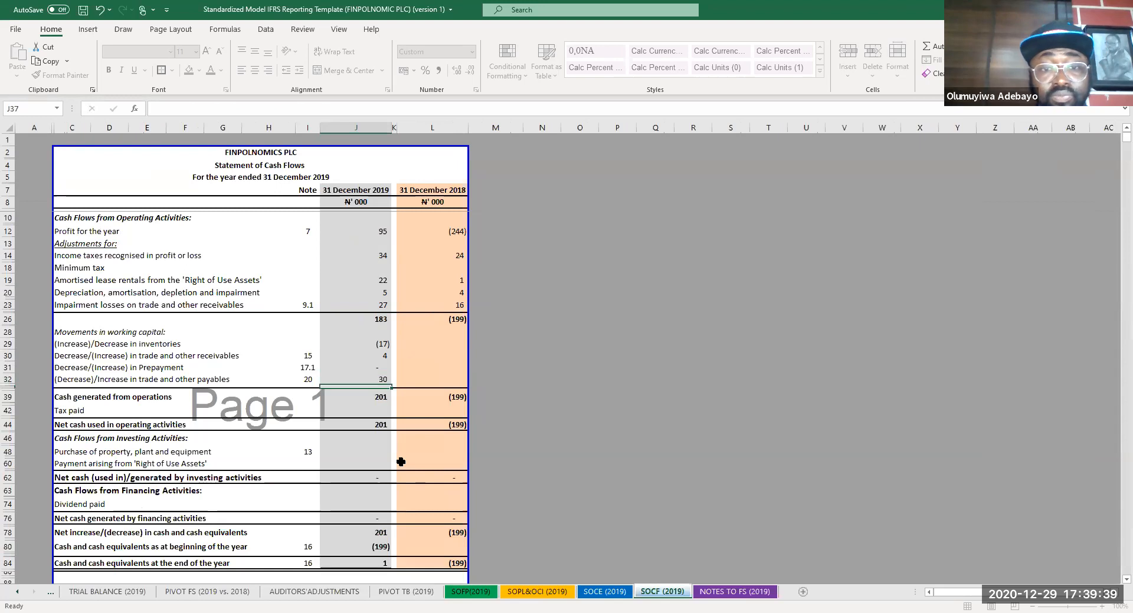
- Examine the income taxes note 11 in NOTES TO FS (2019) for the tax paid line, and save the workbook
left_click_drag(414, 338, 423, 381)
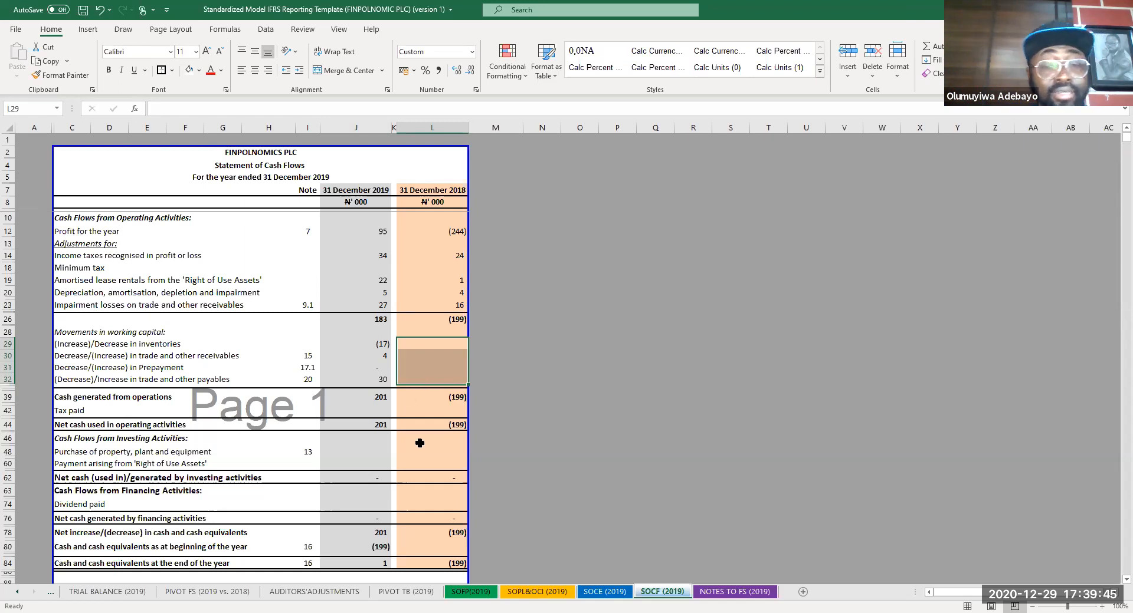
scroll(381, 395, "down", 1)
left_click(383, 383)
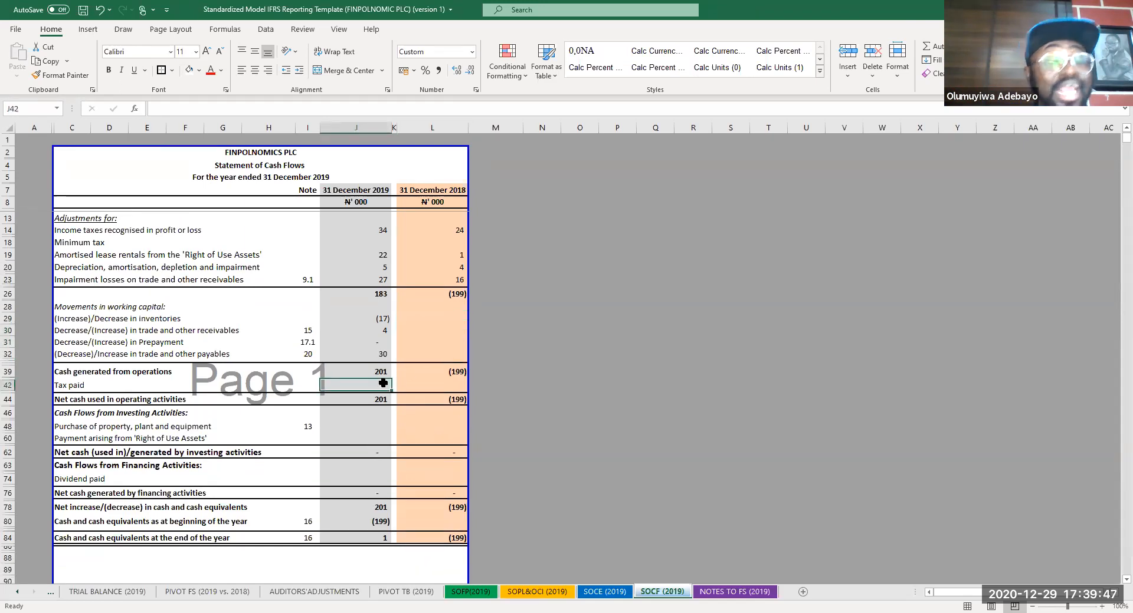
key("ctrl+Page_Down")
scroll(623, 509, "down", 4)
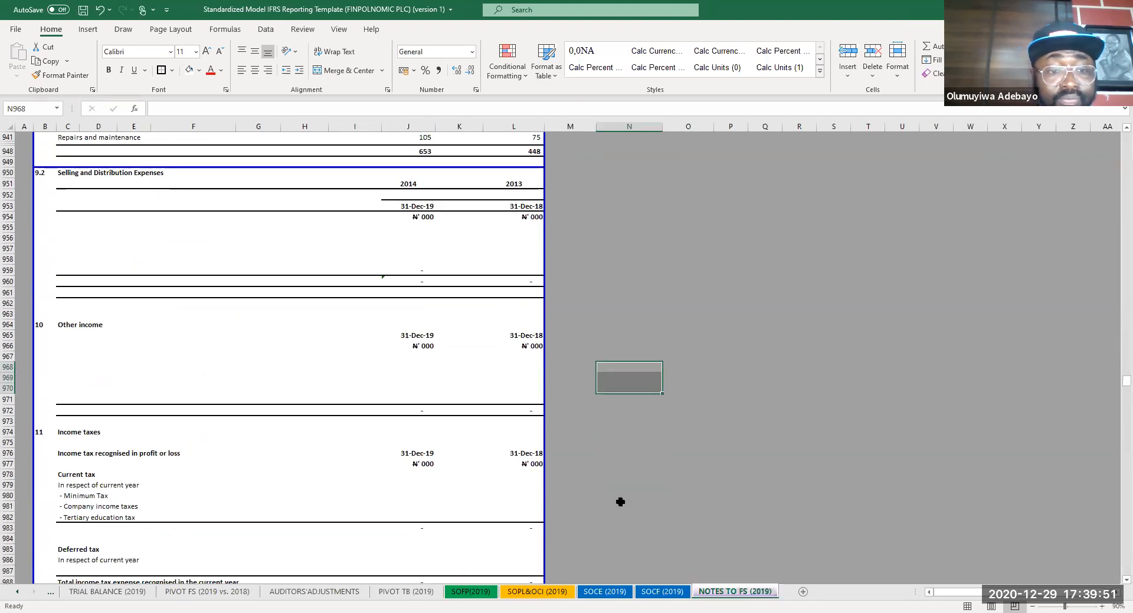
left_click(419, 478)
key("ctrl+s")
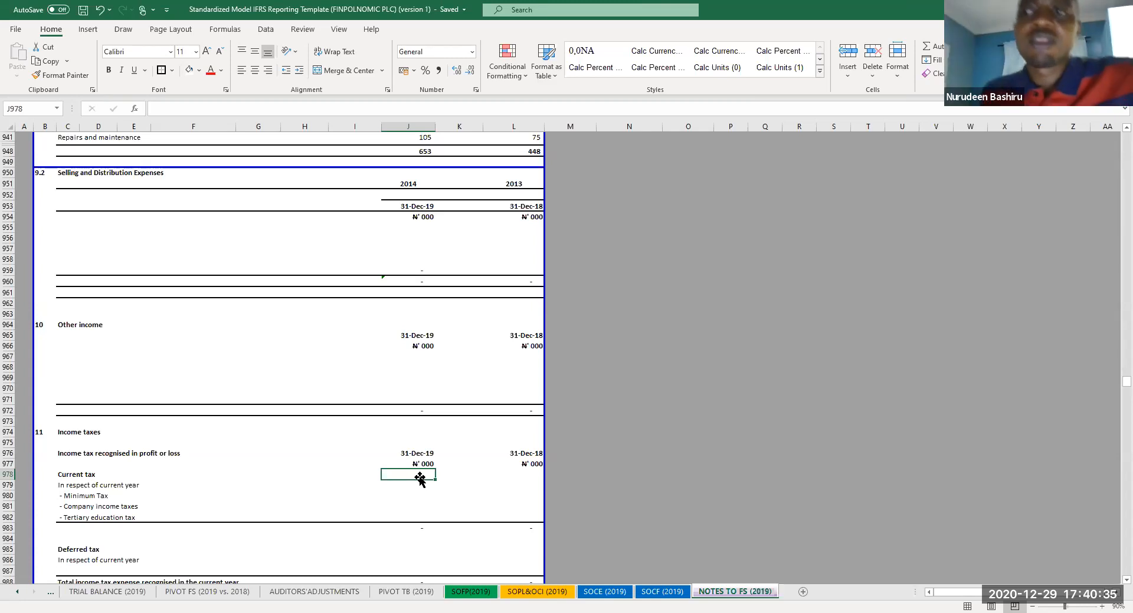
- Return from the notes to the SOCF (2019) statement and save the workbook
left_click(736, 444)
scroll(743, 409, "up", 8)
scroll(742, 409, "up", 6)
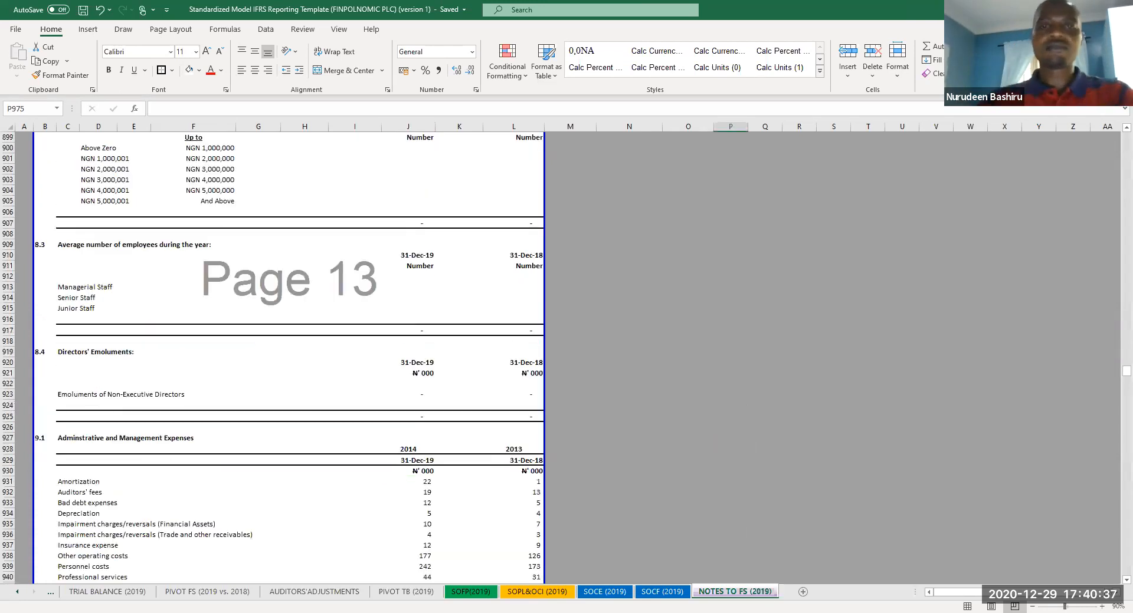
scroll(677, 502, "up", 4)
left_click(654, 593)
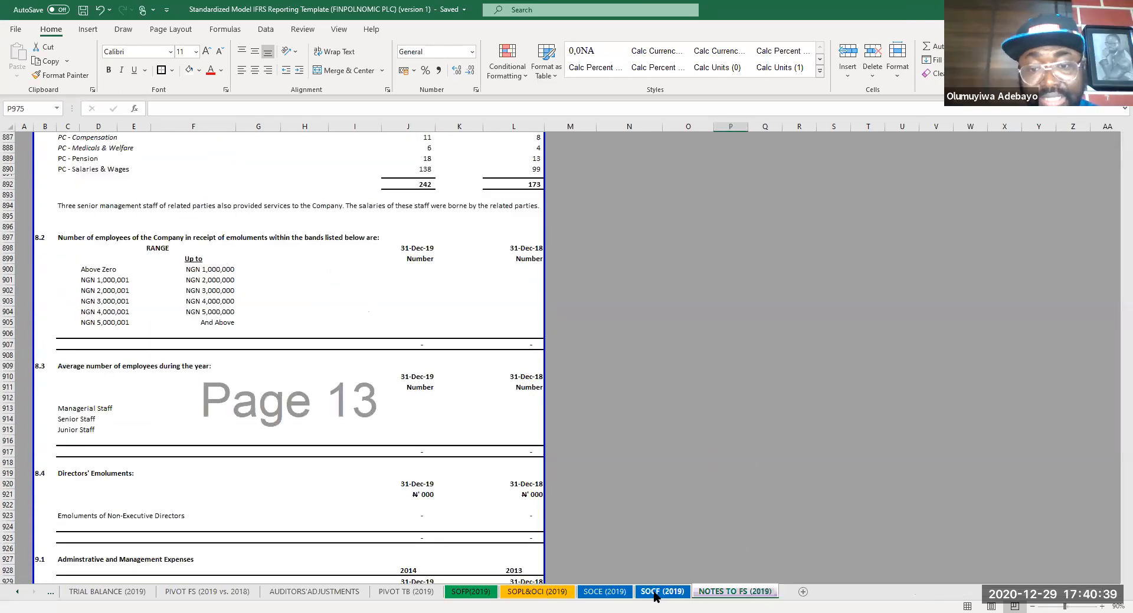
left_click(566, 431)
key("ctrl+s")
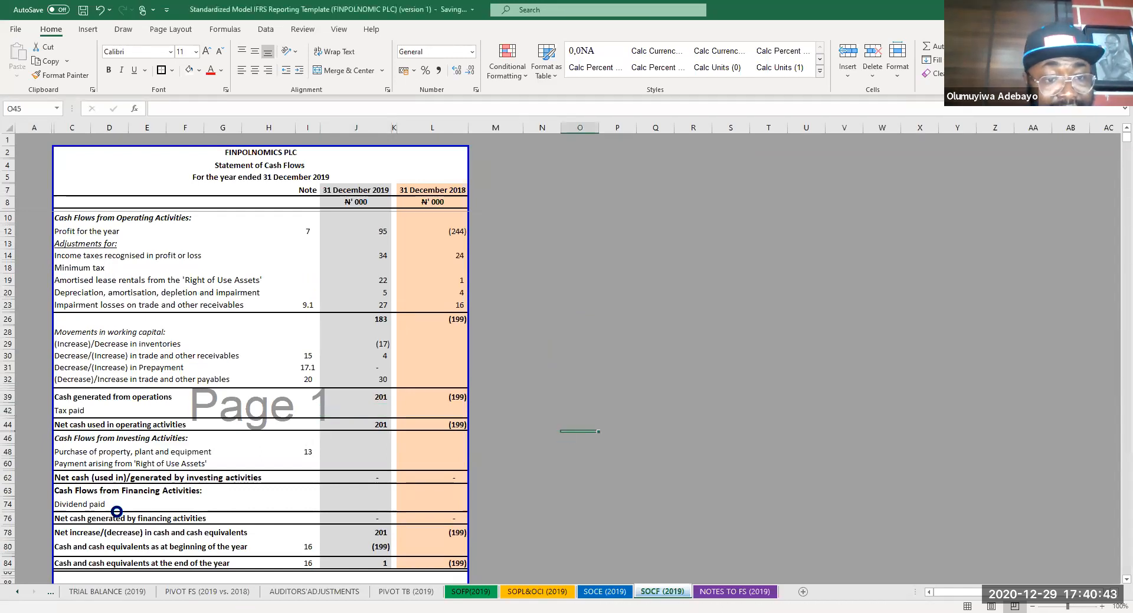
- In J74, enter an IFERROR formula linking dividend paid to K33 on the SOCE (2019) sheet, with "" as the value if error
left_click(358, 503)
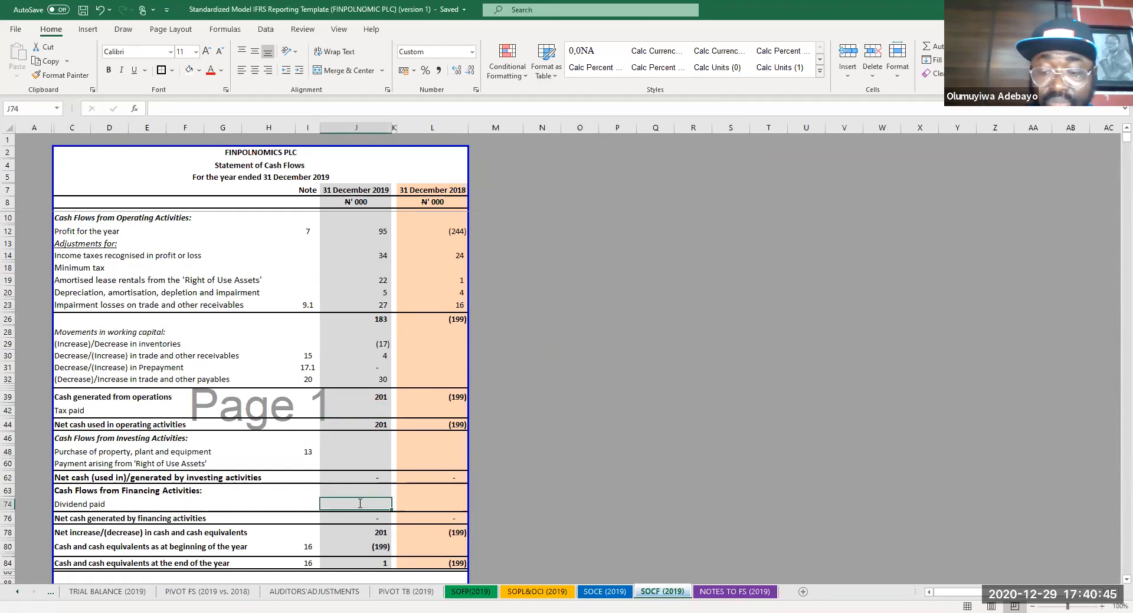
type("=IF")
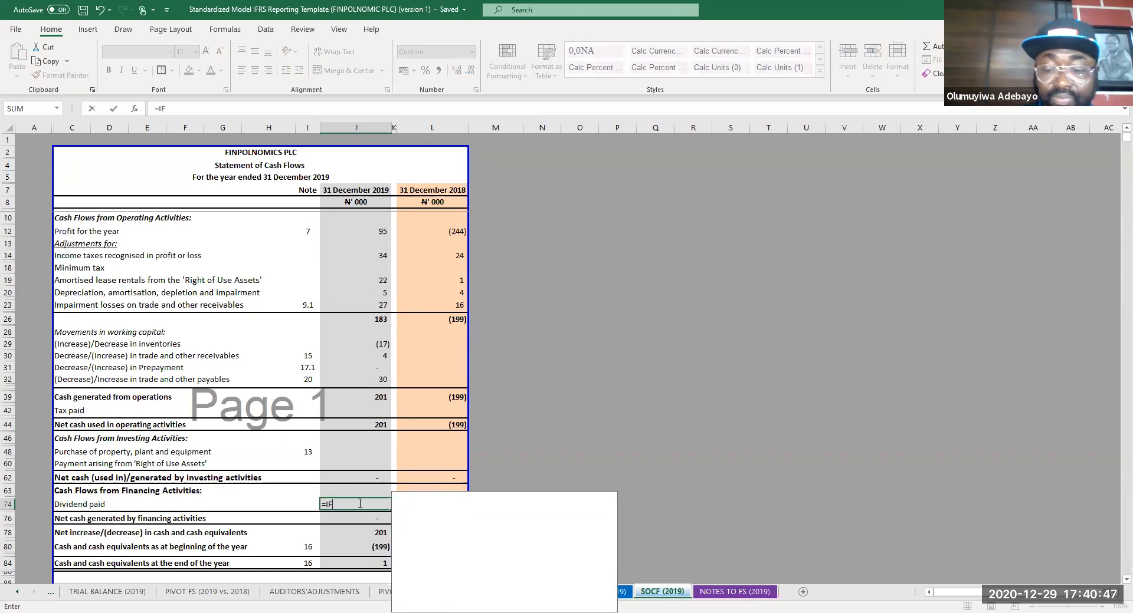
key("Down")
key("Tab")
left_click(623, 595)
scroll(584, 483, "down", 3)
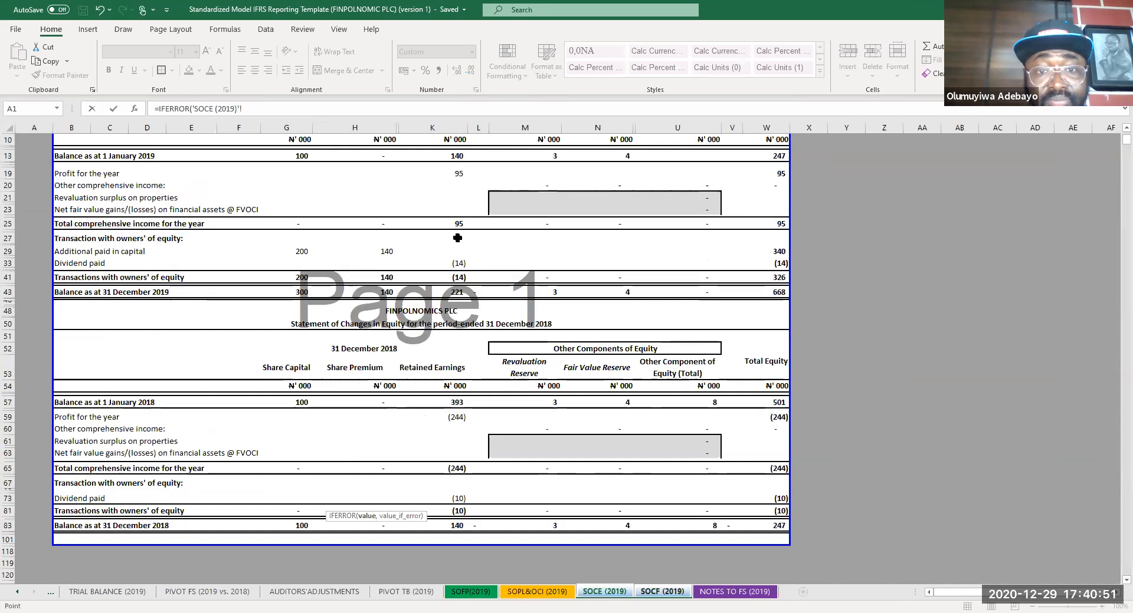
left_click(454, 265)
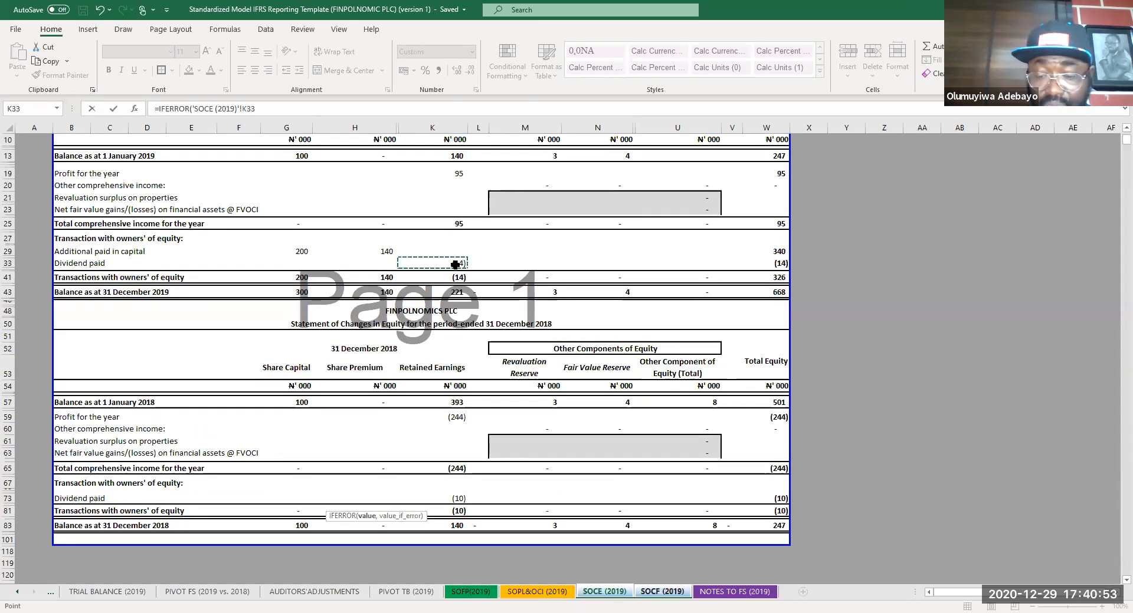
type(",0)")
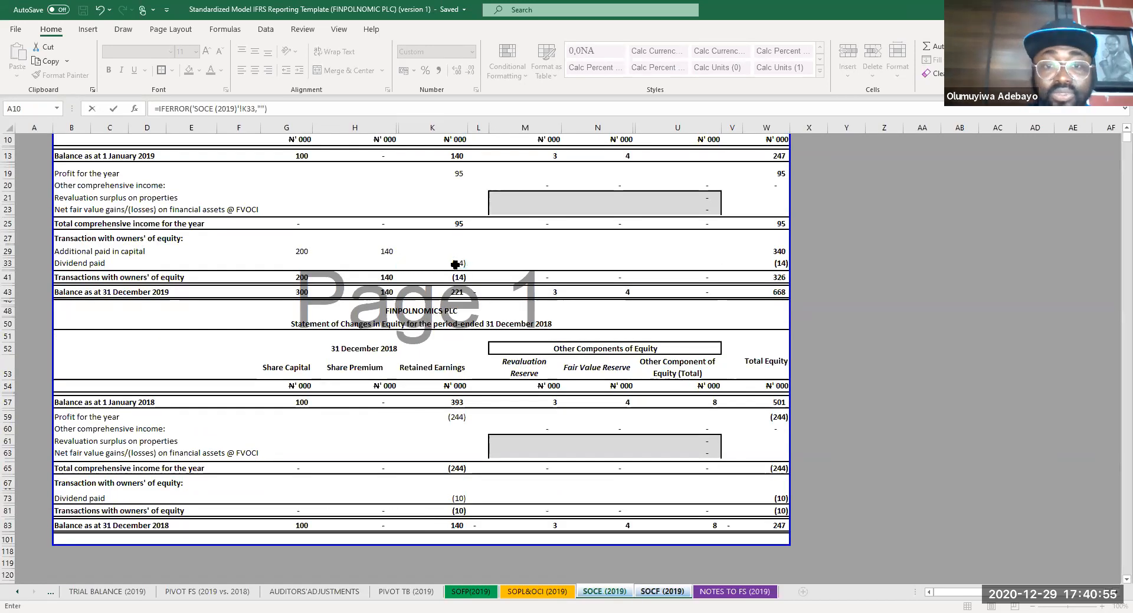
key("Return")
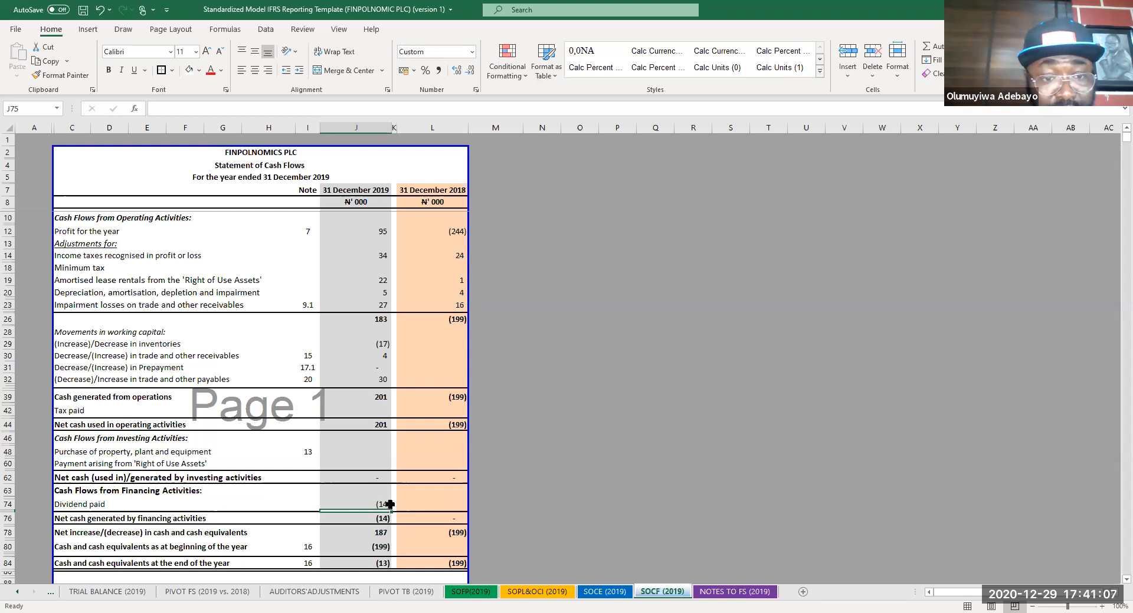
- In L74, enter an IFERROR formula linking the 2018 dividend paid to the negative of K73 on the SOCE (2019) sheet, and save the workbook
left_click(426, 504)
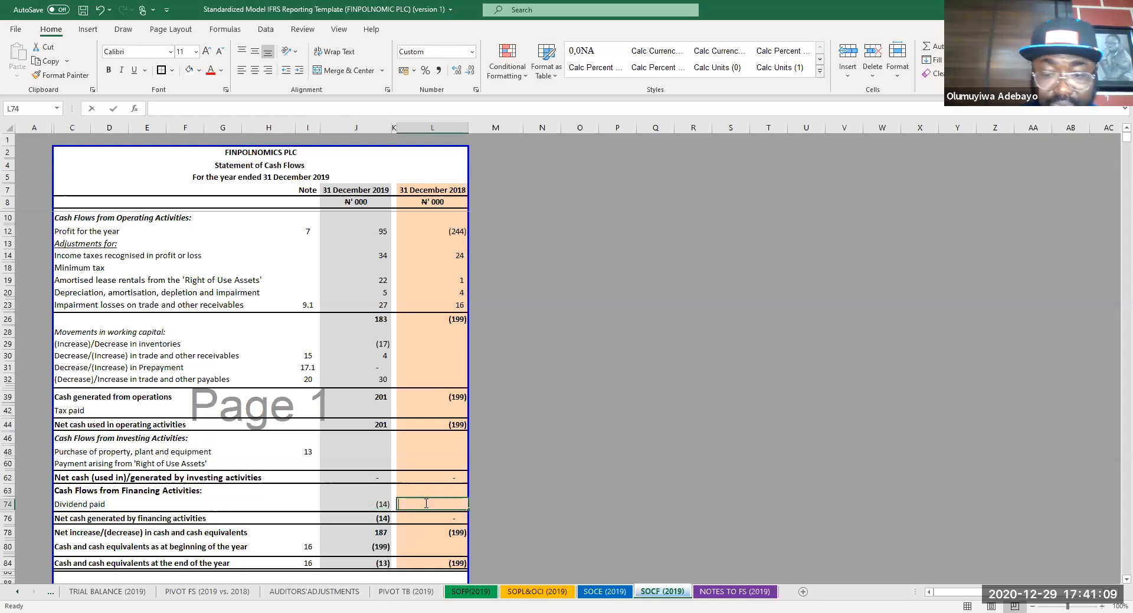
type("=IF")
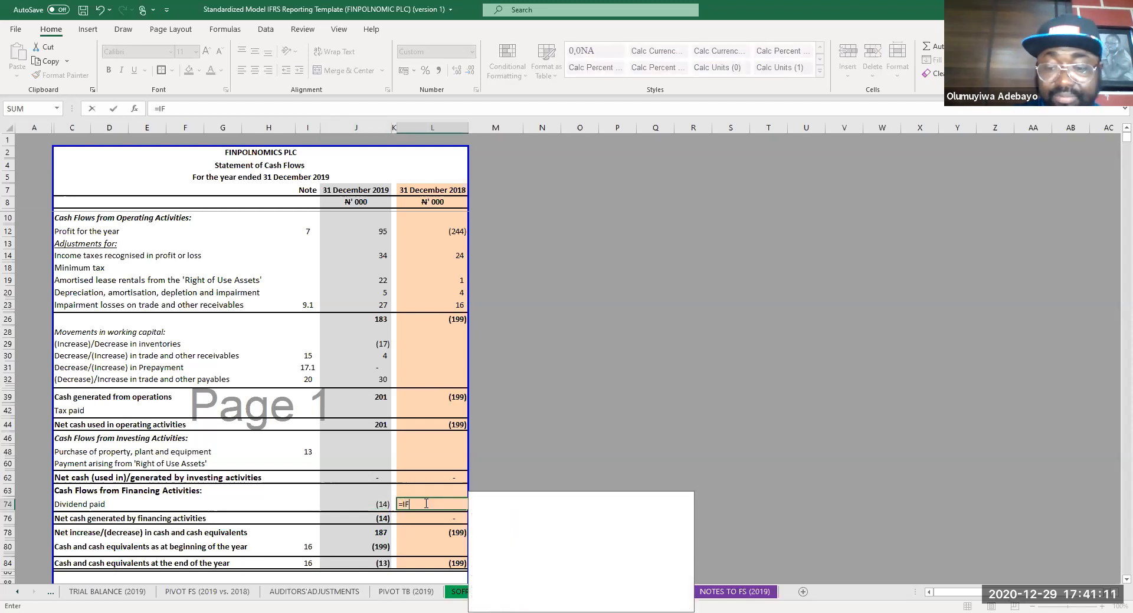
type("ERROR(-")
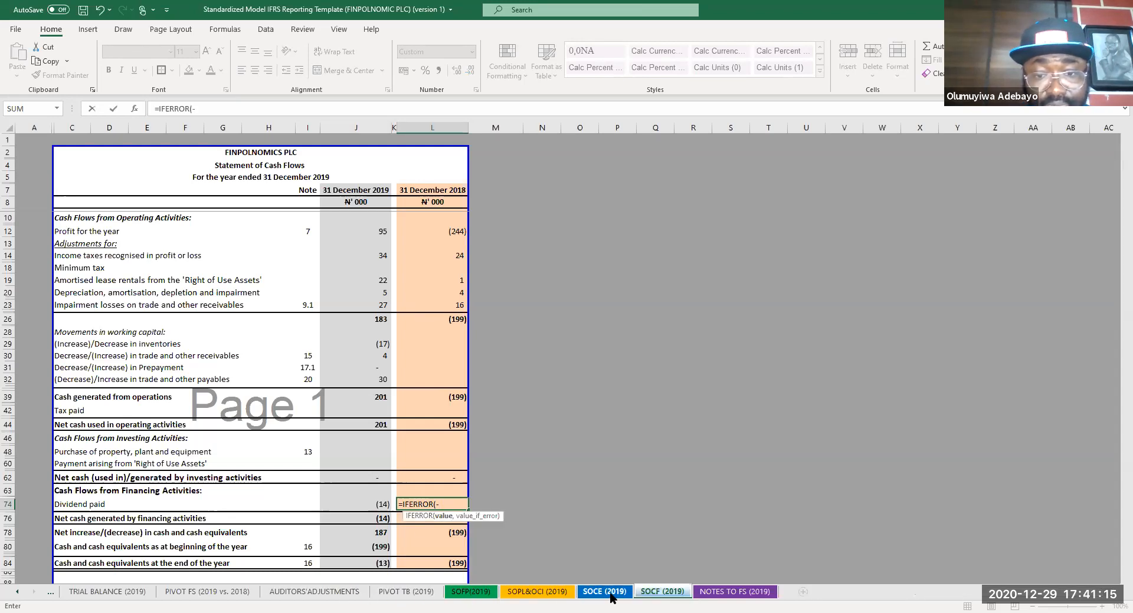
key("ctrl+Page_Up")
left_click(459, 497)
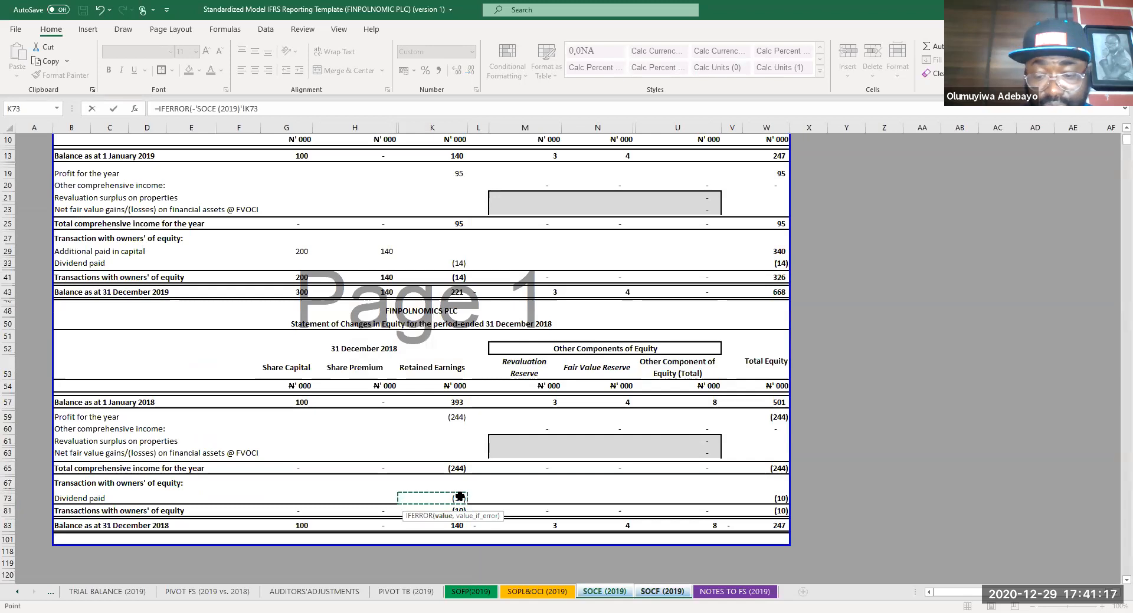
key("Return")
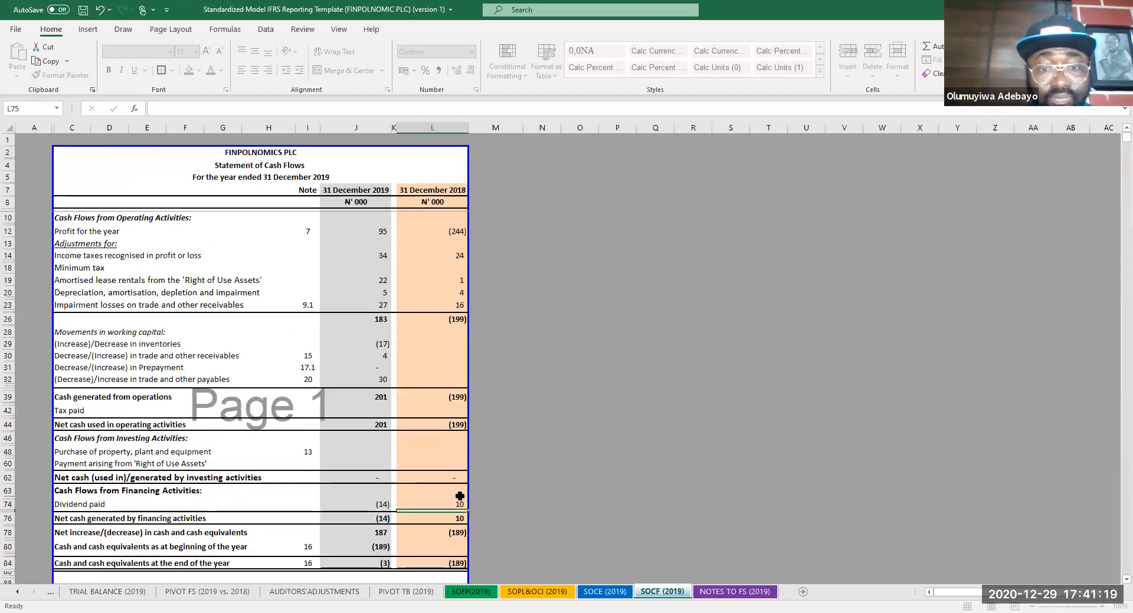
left_click(522, 471)
key("ctrl+s")
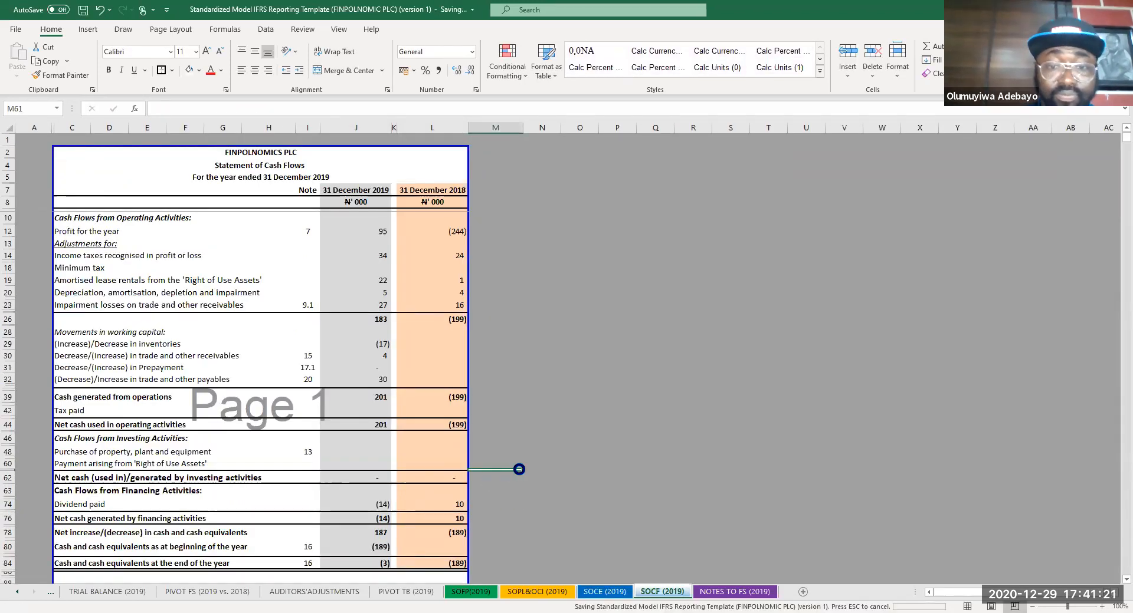
- Edit the L74 formula to remove the minus sign before the SOCE (2019) K73 reference
left_click(443, 503)
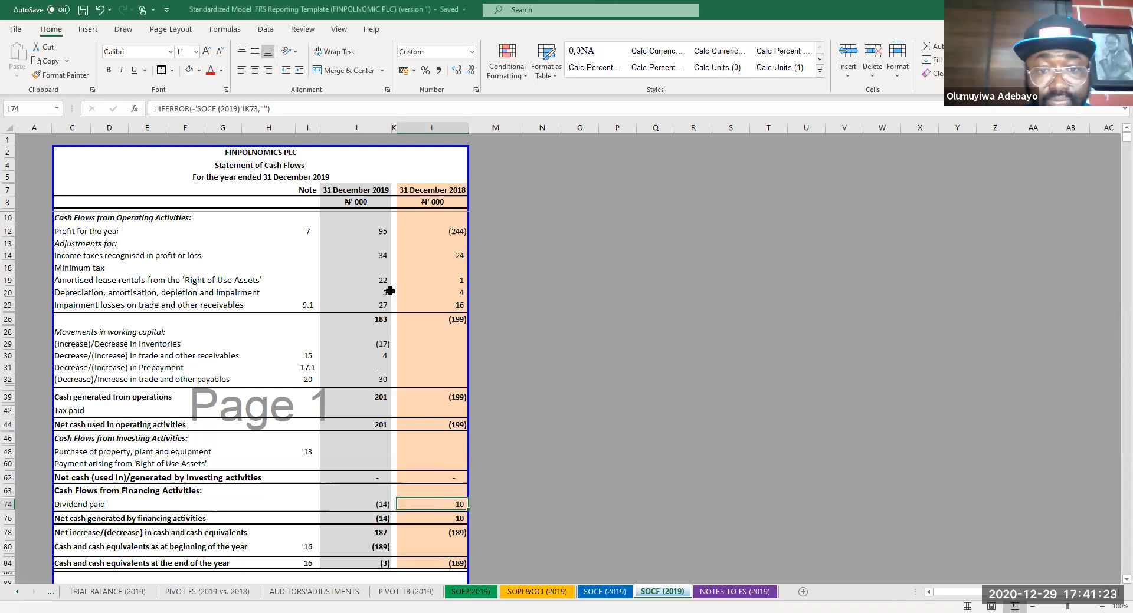
left_click(197, 109)
key("BackSpace")
key("Return")
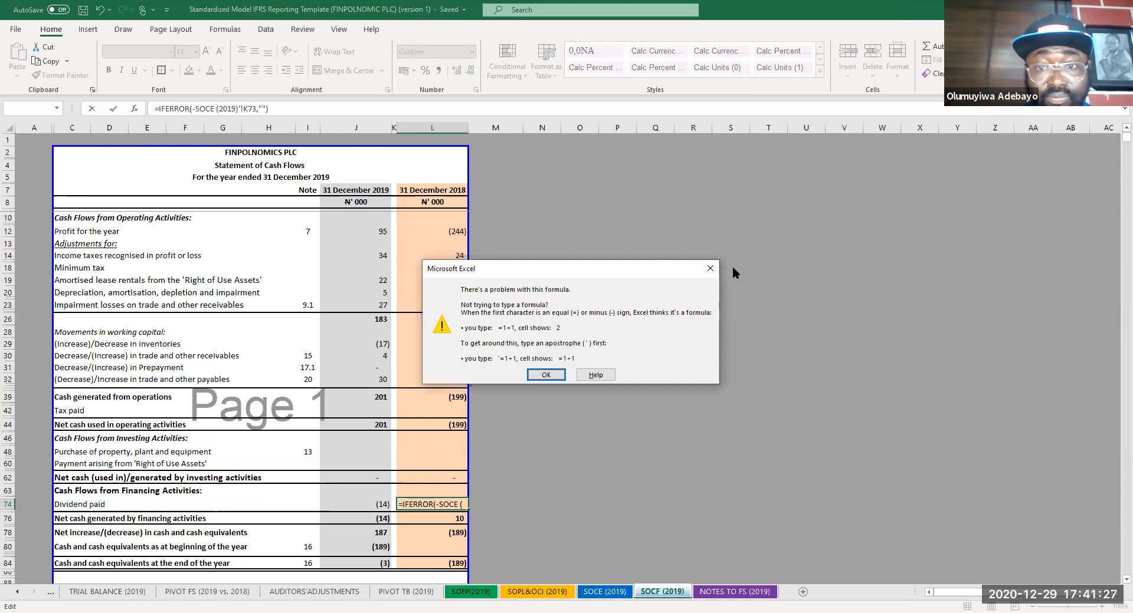
key("Return")
left_click(196, 109)
type("'")
key("Return")
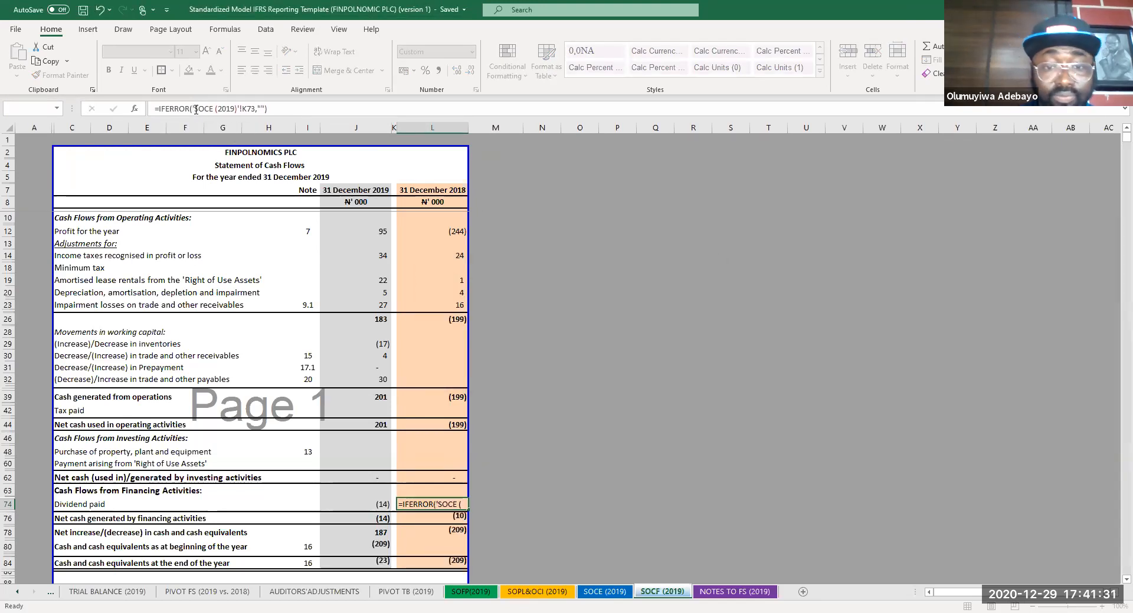
- Reveal the hidden rows between the financing activities heading in row 63 and the dividend paid line in row 74
left_click_drag(7, 490, 7, 497)
double_click(7, 498)
left_click(19, 509)
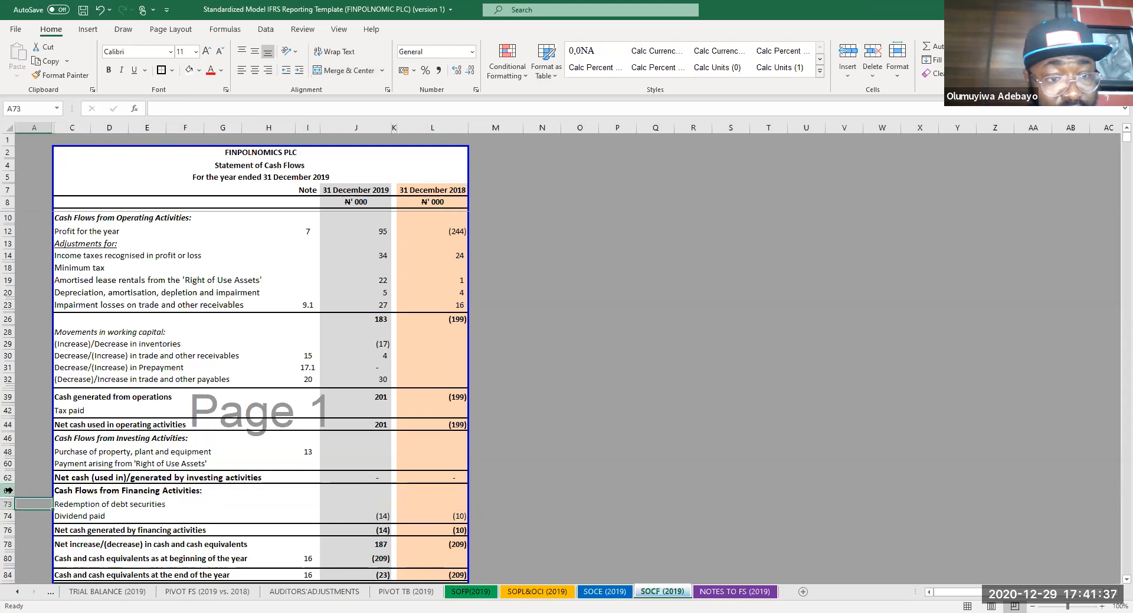
left_click(7, 495)
left_click_drag(7, 501, 6, 499)
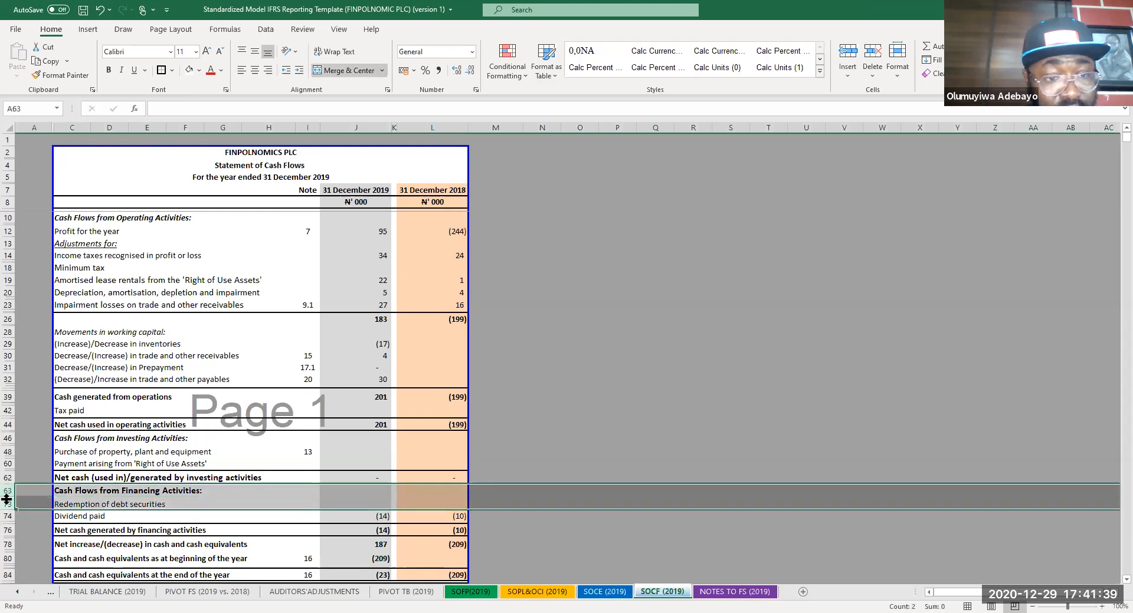
double_click(6, 500)
left_click(6, 505)
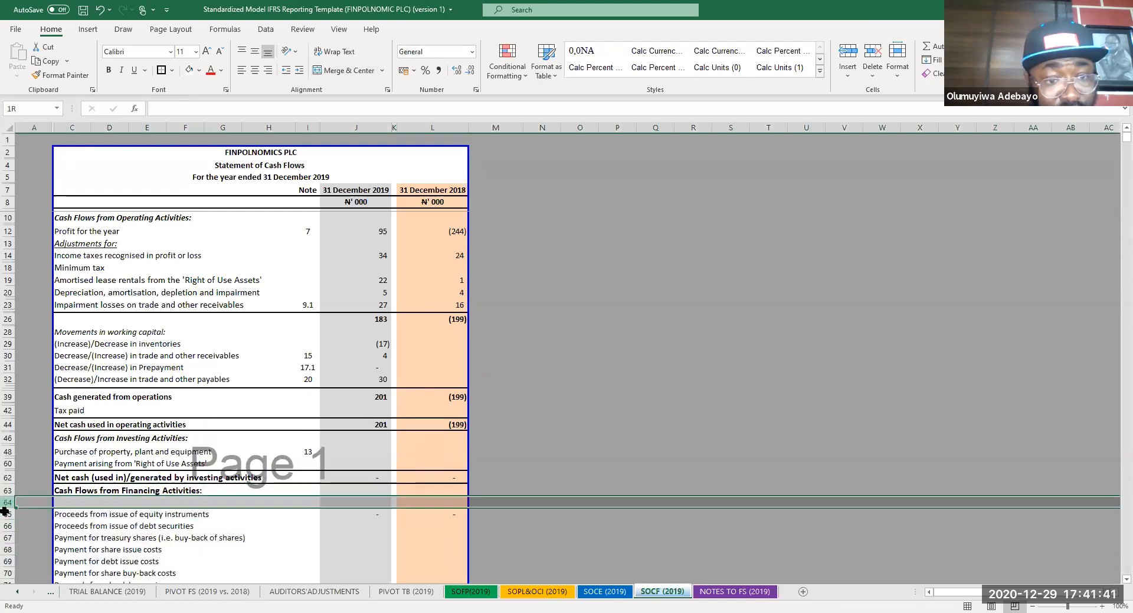
- Hide rows 64 and 66 to 73 together, keeping the proceeds from issue of equity instruments line in row 65
left_click_drag(7, 523, 5, 502)
left_click(5, 502)
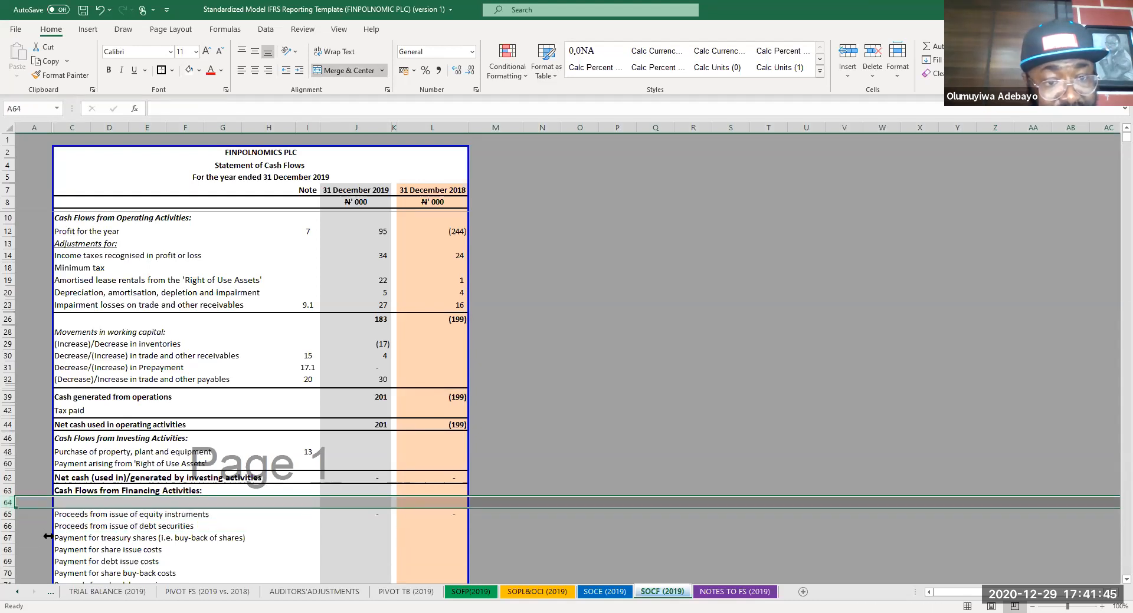
left_click(6, 526, "ctrl")
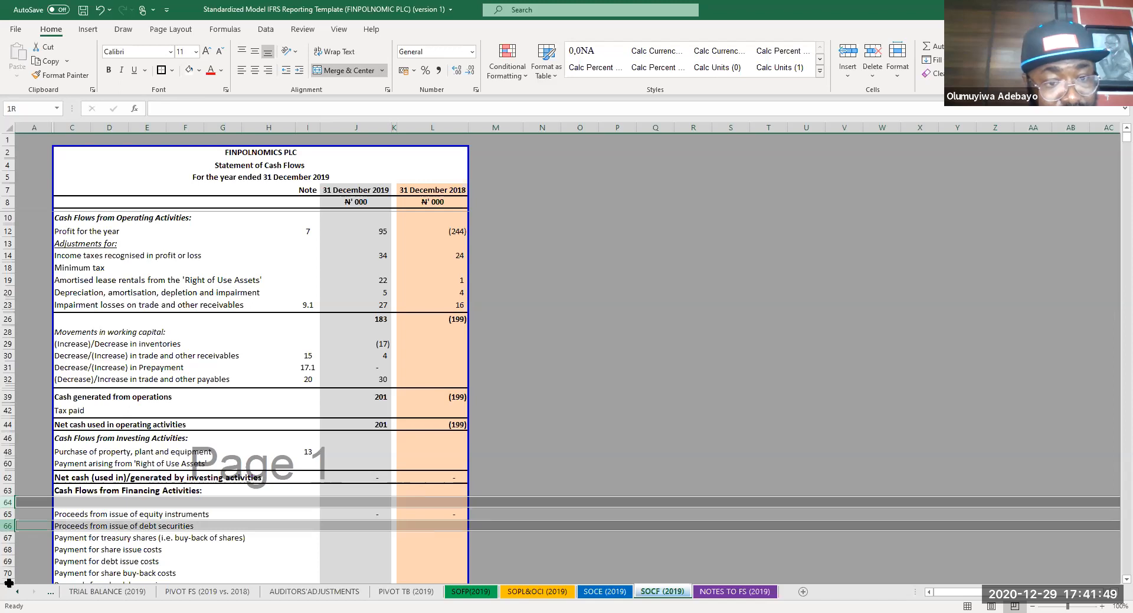
left_click_drag(6, 526, 15, 540)
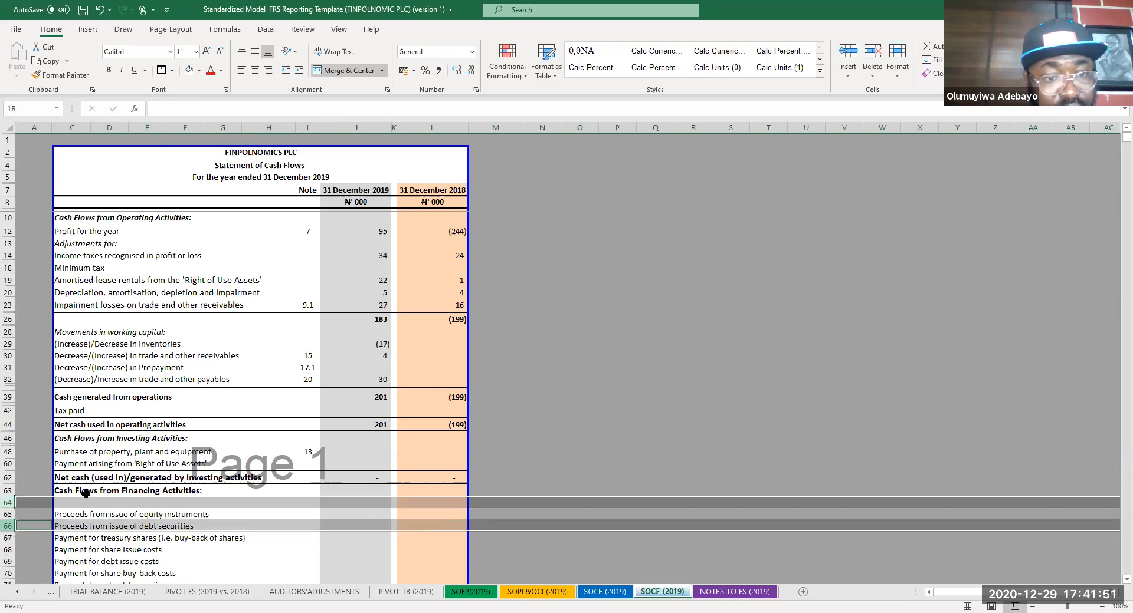
right_click(86, 499)
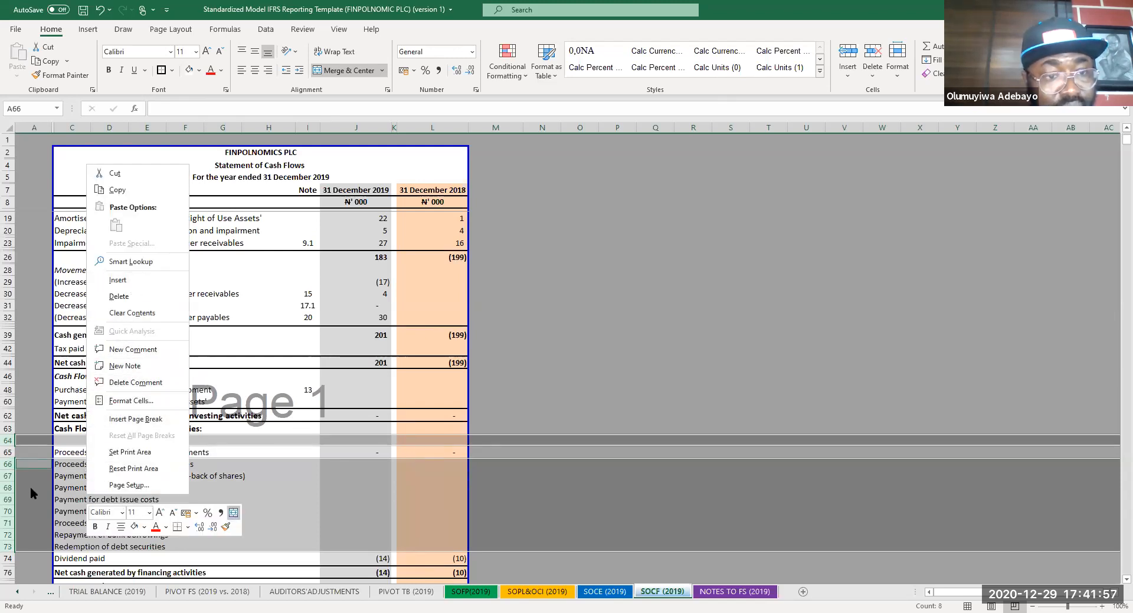
key("Escape")
right_click(3, 487)
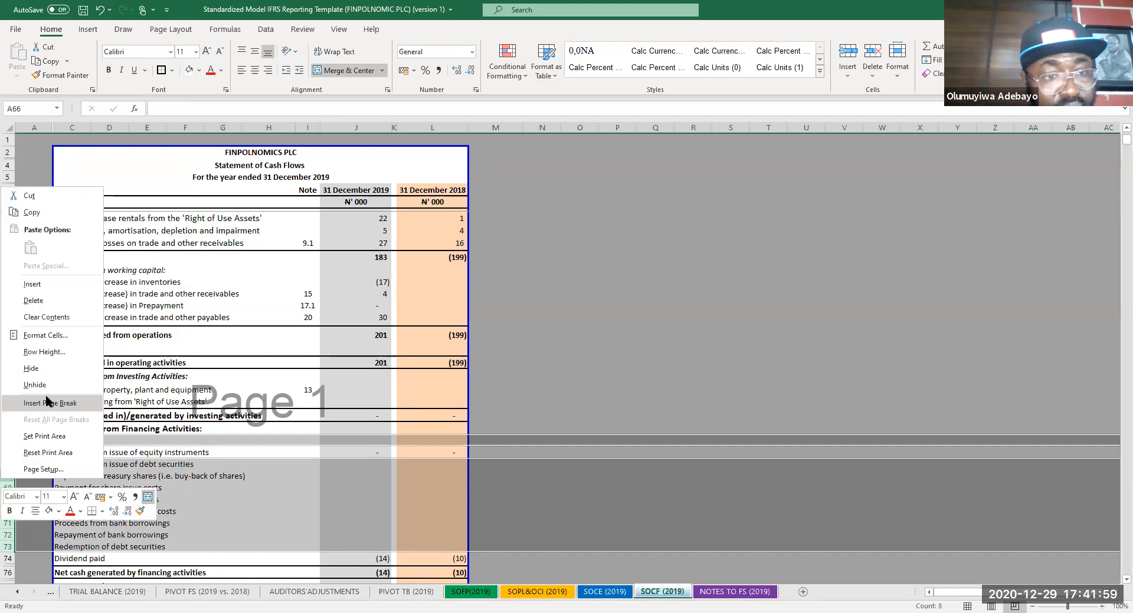
left_click(35, 368)
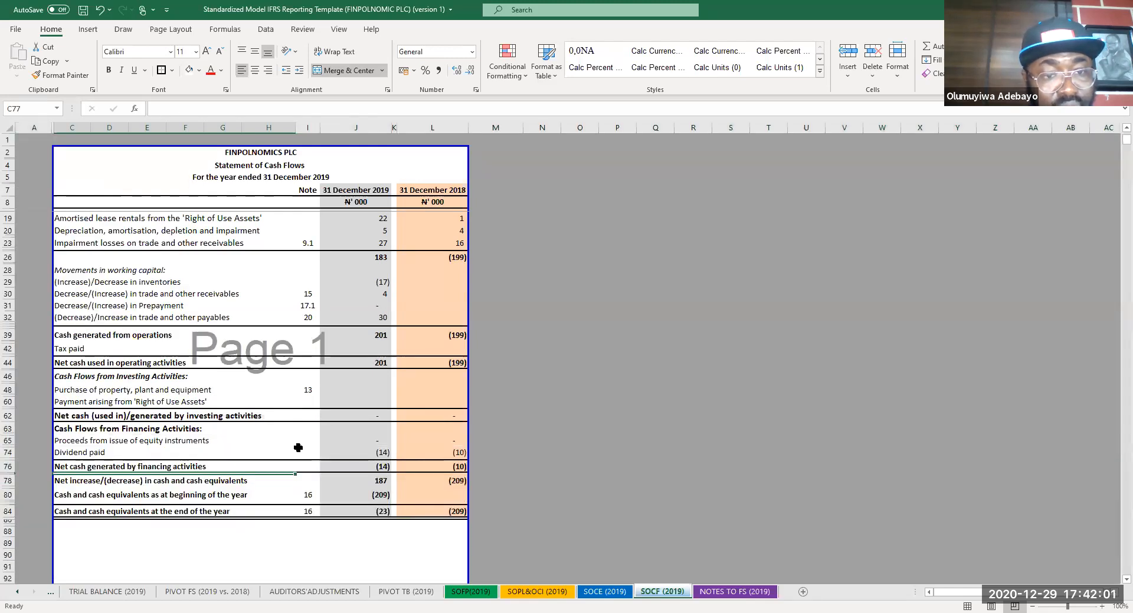
- In J65, enter an IFERROR formula adding additional paid in capital G29 and H29 from the SOCE (2019) sheet, with "" as the value if error
left_click(380, 439)
type("=IF")
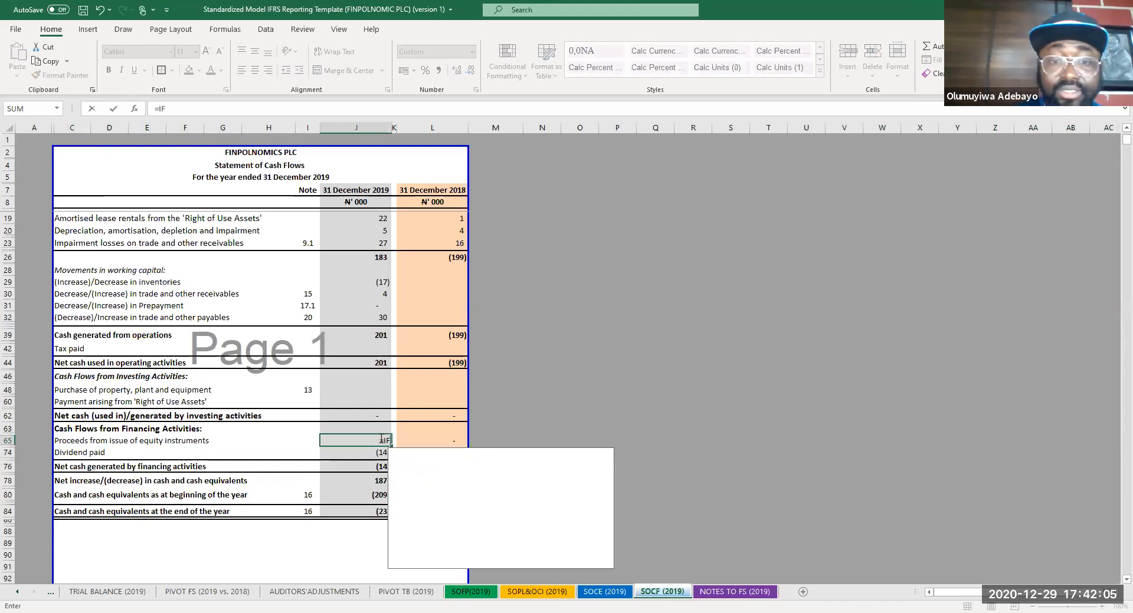
key("Tab")
left_click(605, 592)
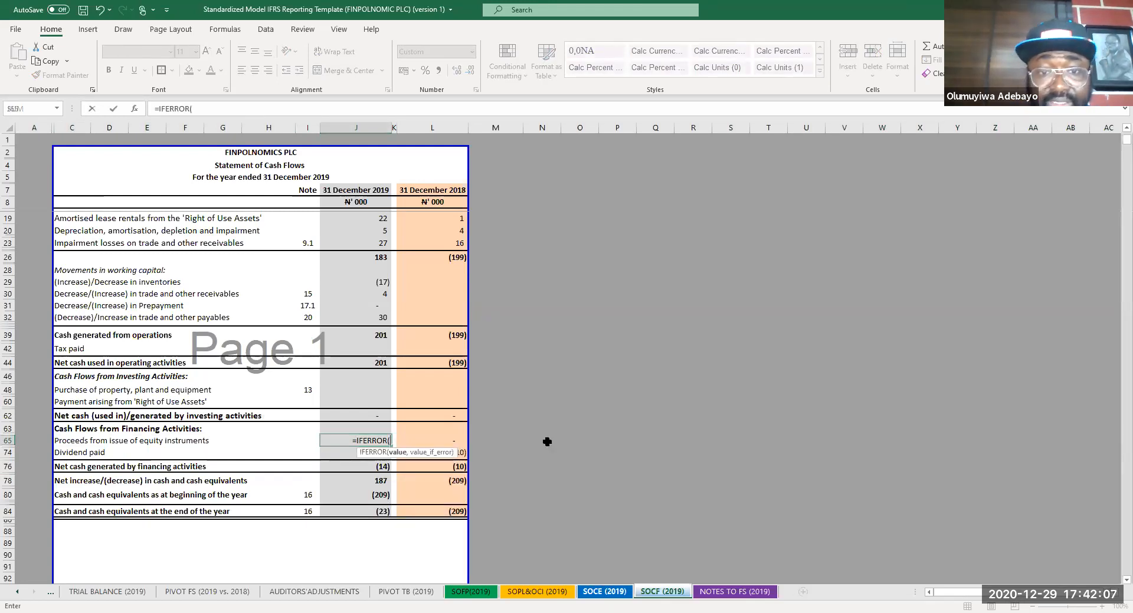
left_click(298, 251)
type("+")
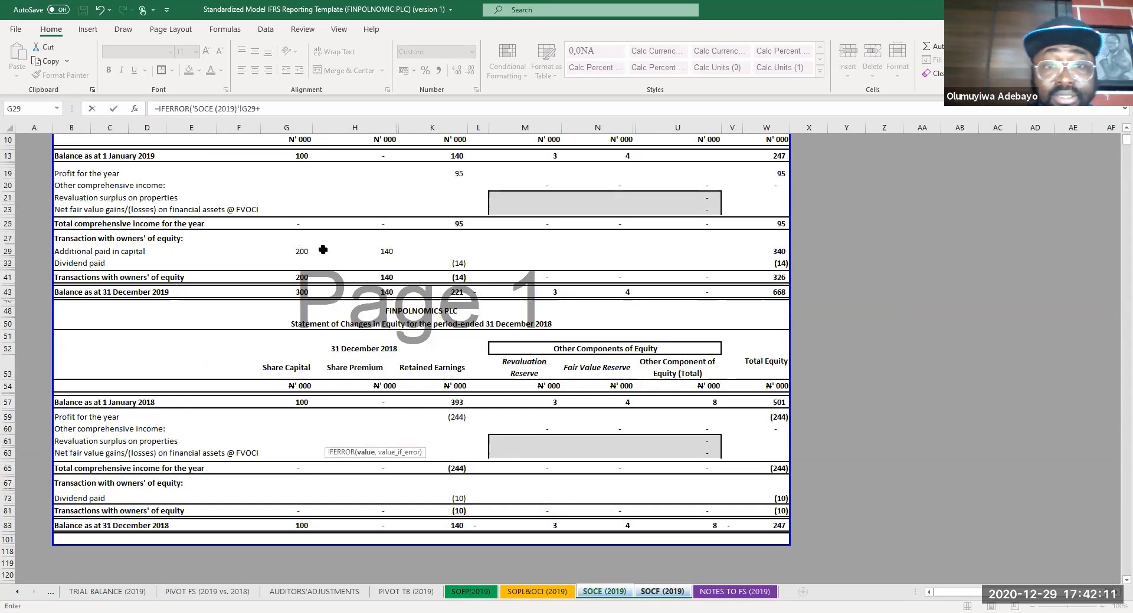
left_click(374, 248)
type(")'!H29")
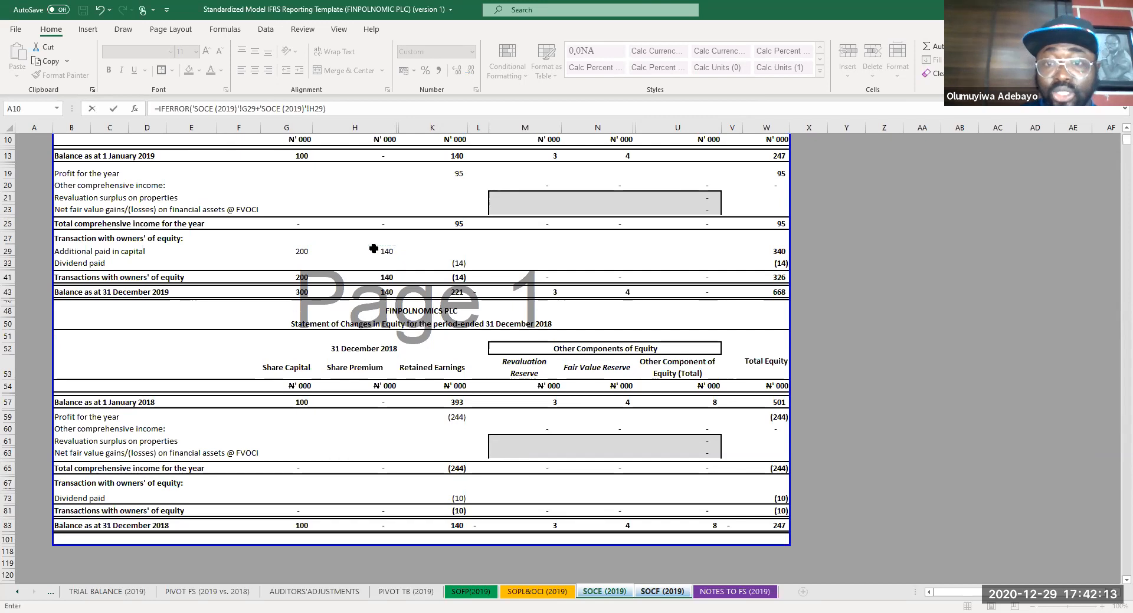
type(",\"\")")
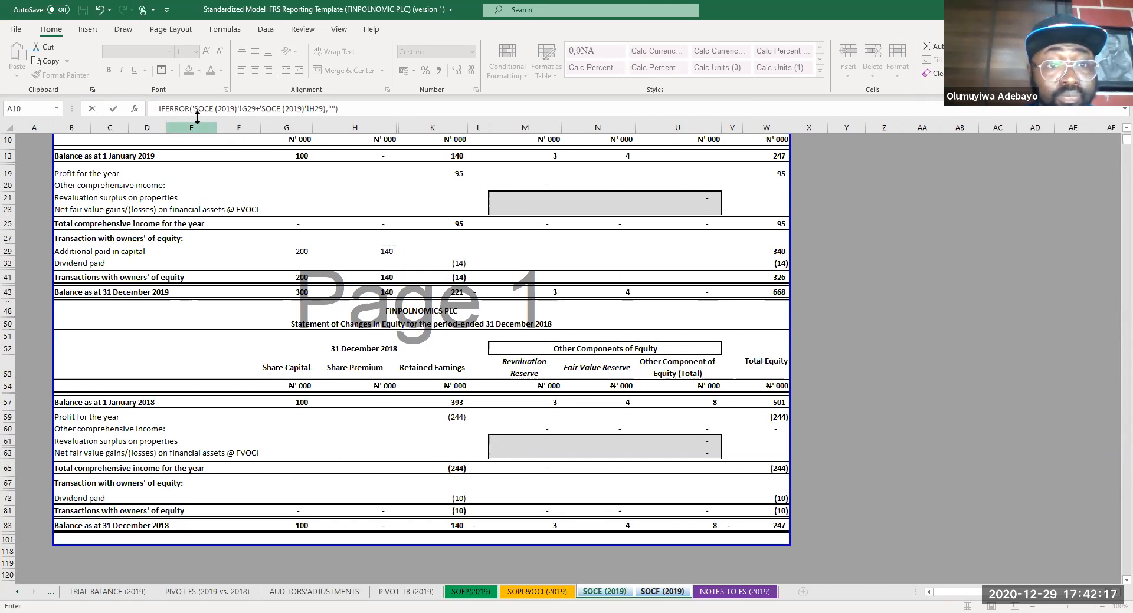
left_click(188, 110)
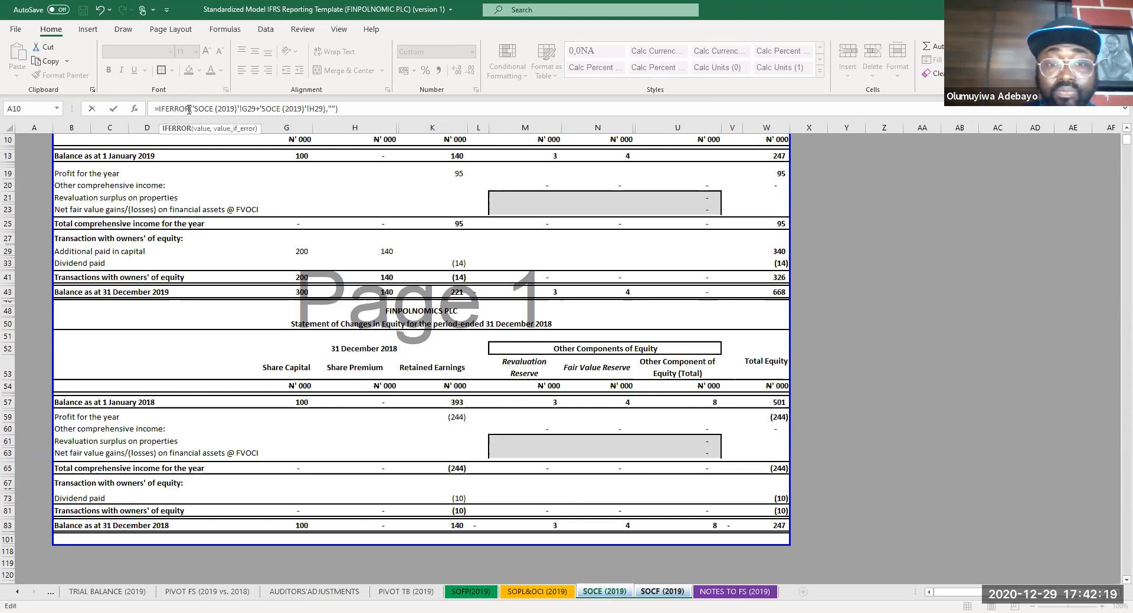
key("Return")
left_click(349, 429)
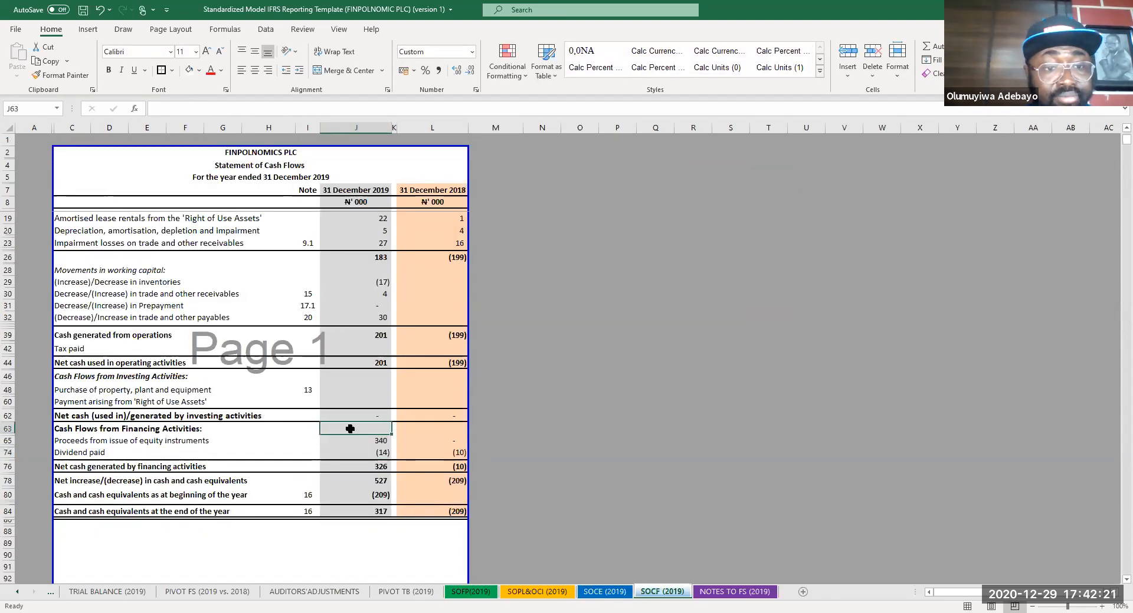
- In note 13 of NOTES TO FS (2019), enter an IFERROR formula in J1101 dividing the pivot's PPE - Leasehold Property audited closing balance by 1000, else ""
left_click(350, 402)
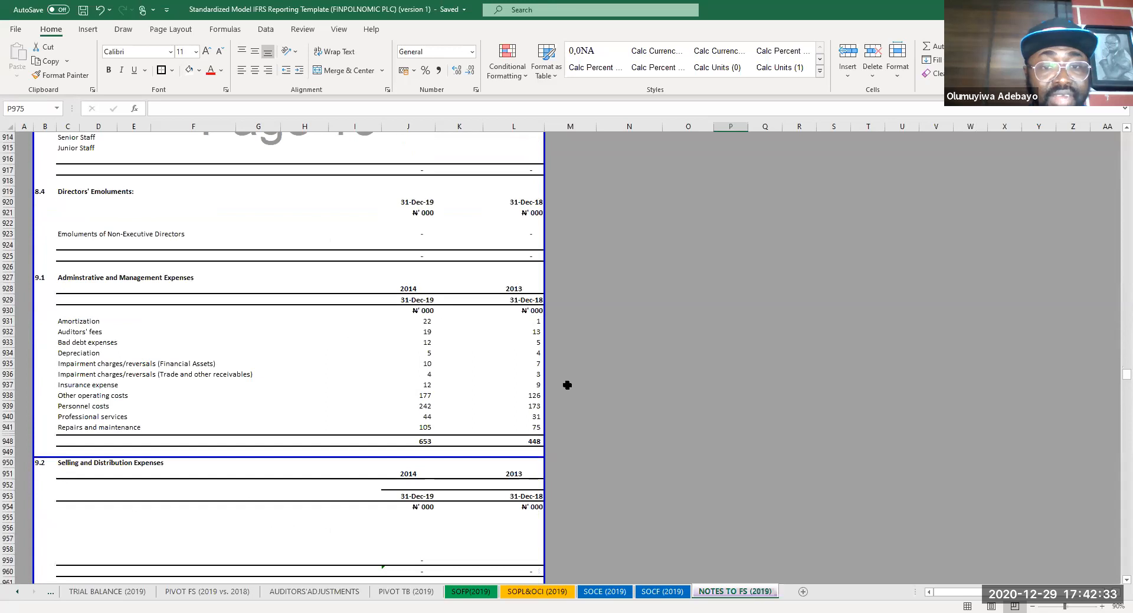
scroll(567, 385, "down", 5)
scroll(567, 385, "down", 20)
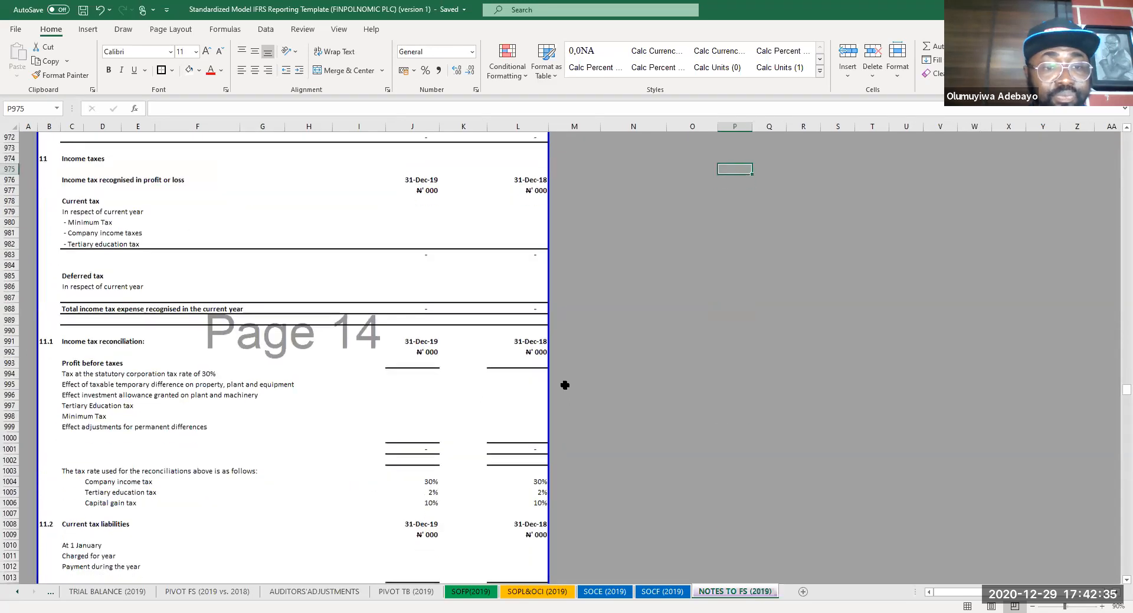
scroll(560, 386, "down", 20)
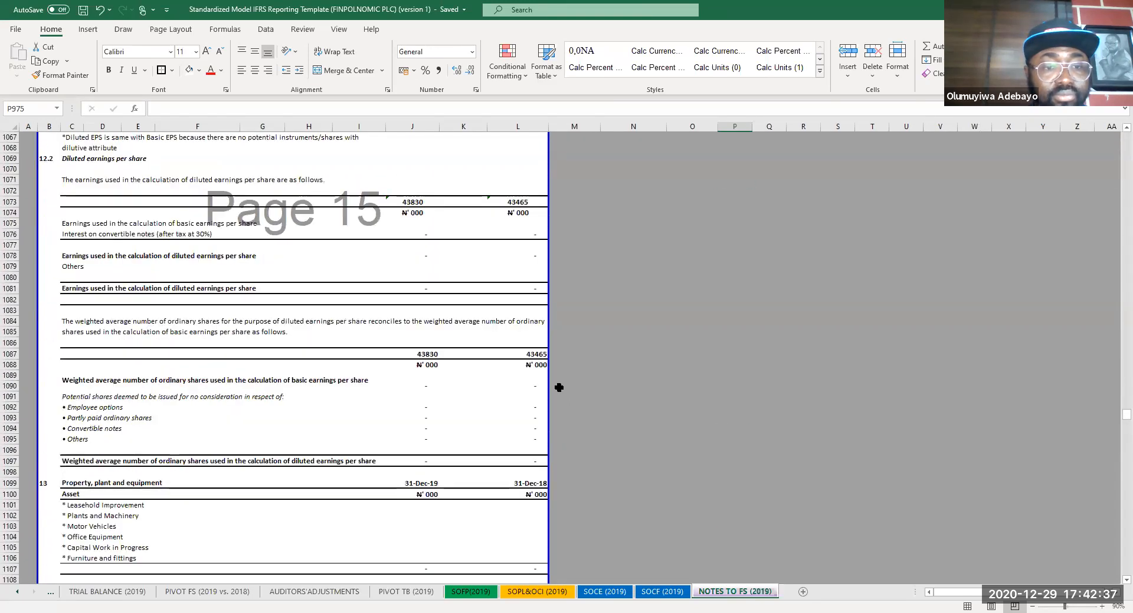
scroll(554, 389, "down", 1)
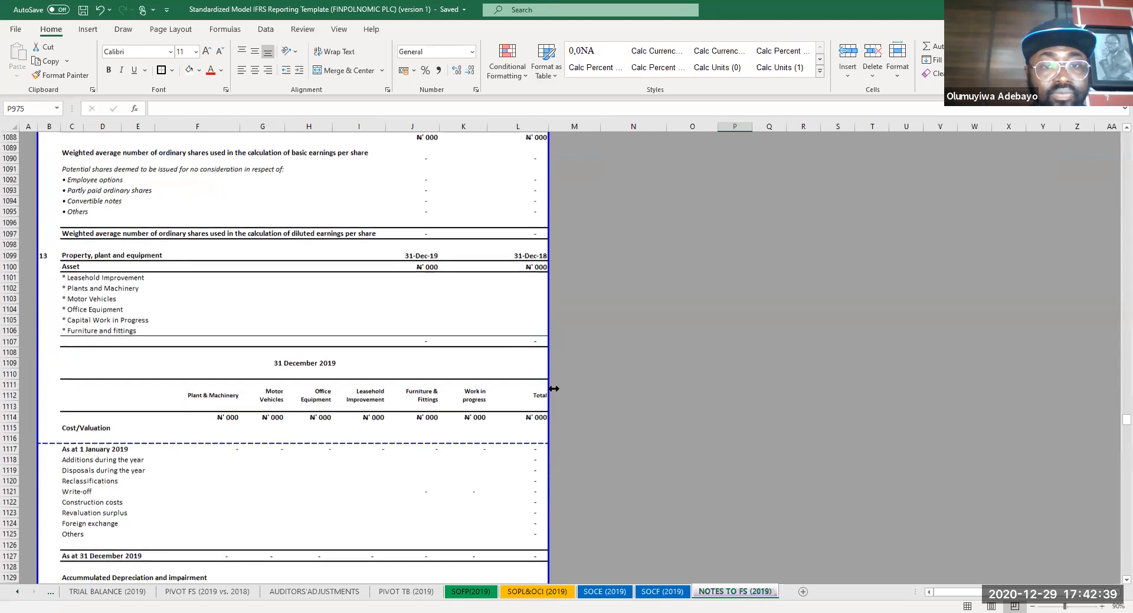
left_click(413, 289)
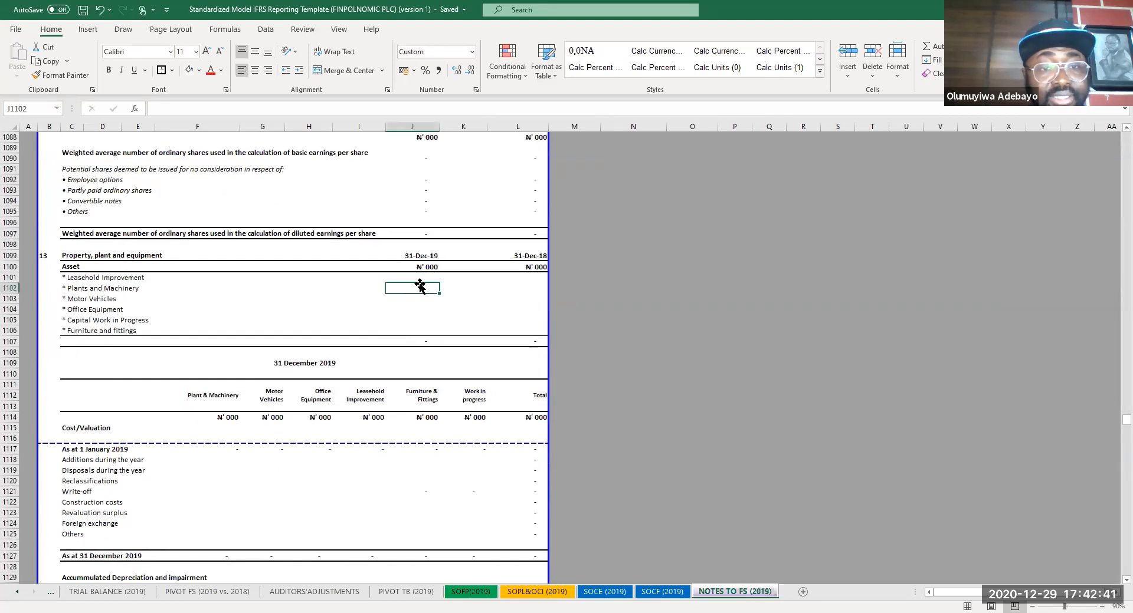
left_click(419, 278)
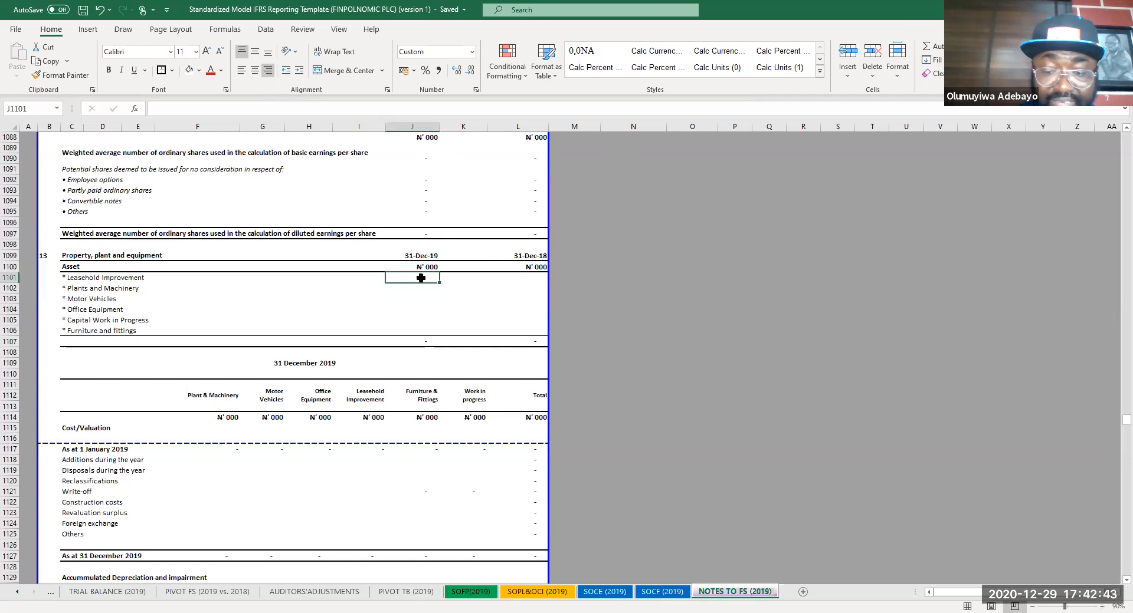
type("=IF")
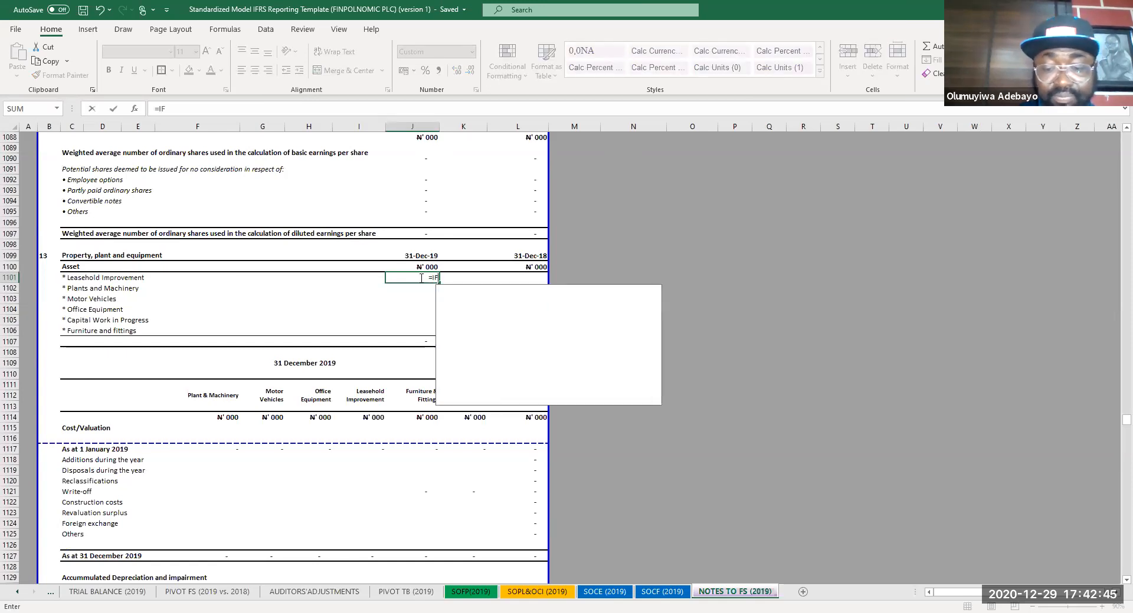
type("ERROR(")
left_click(193, 594)
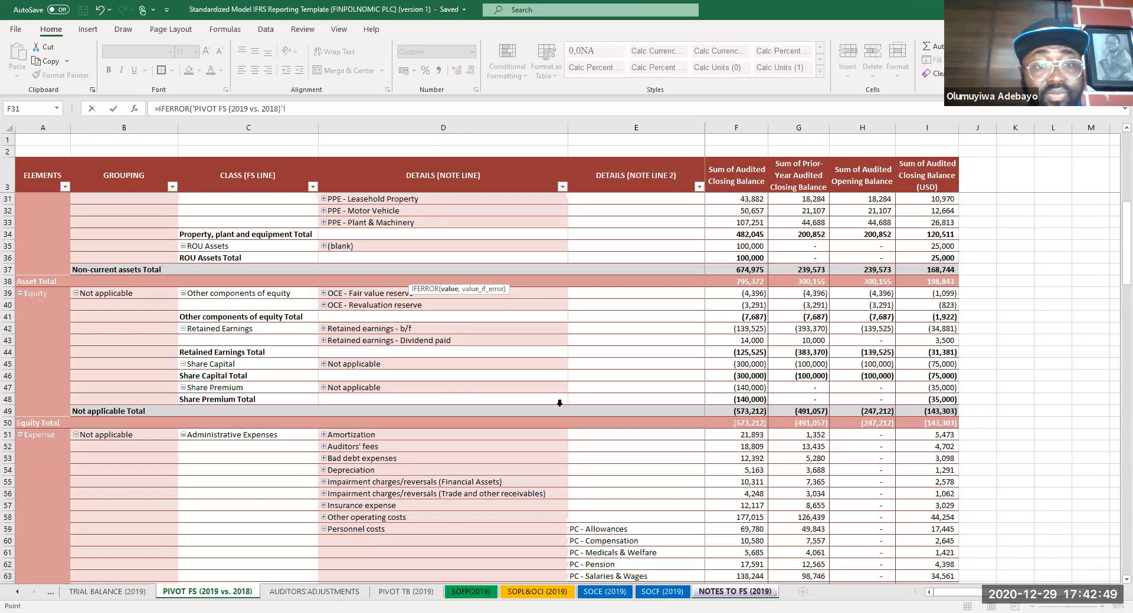
scroll(592, 370, "up", 6)
scroll(592, 370, "up", 3)
scroll(752, 446, "down", 2)
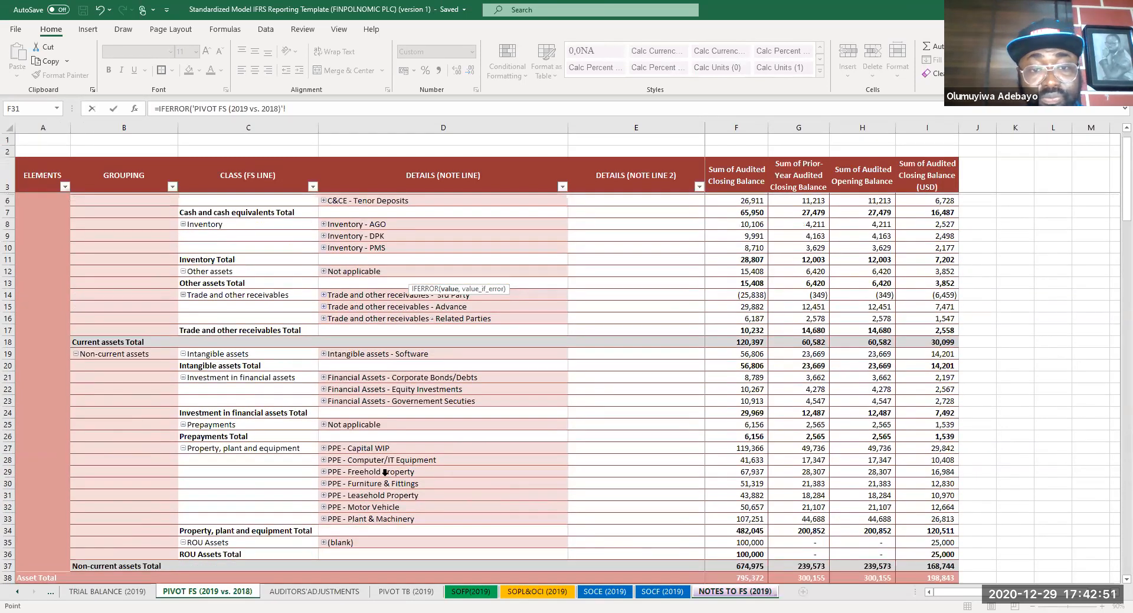
left_click(752, 445)
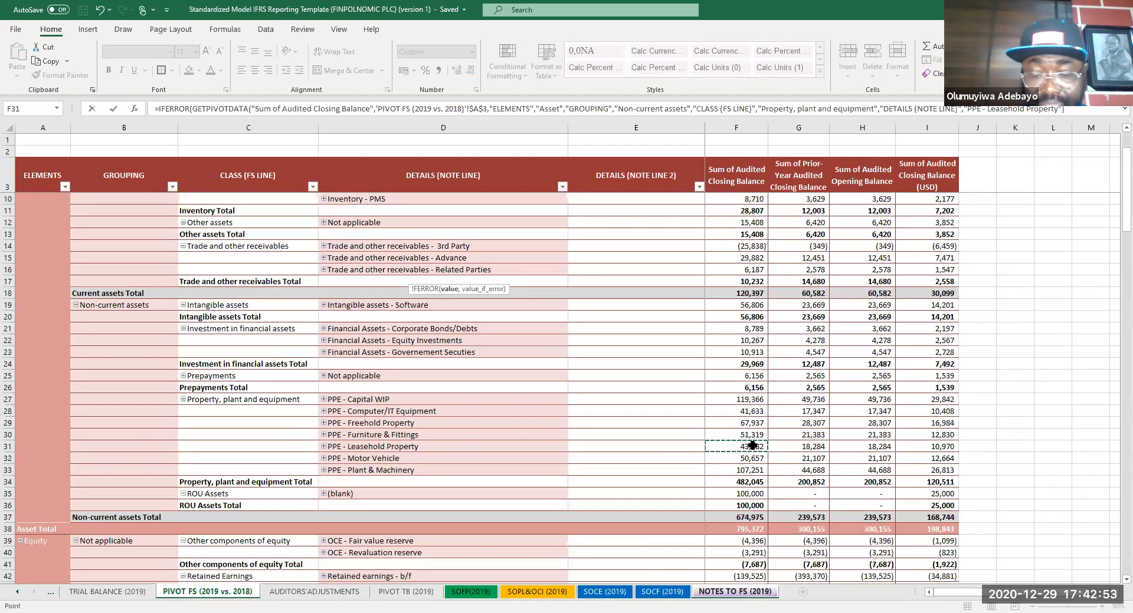
key("BackSpace")
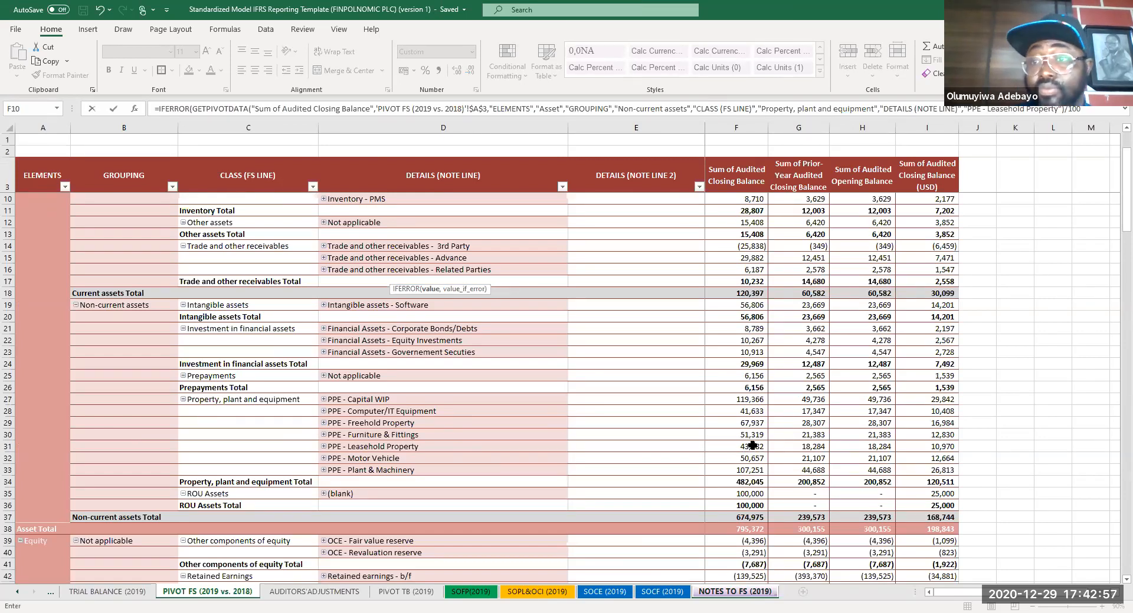
type("/1000,\"")
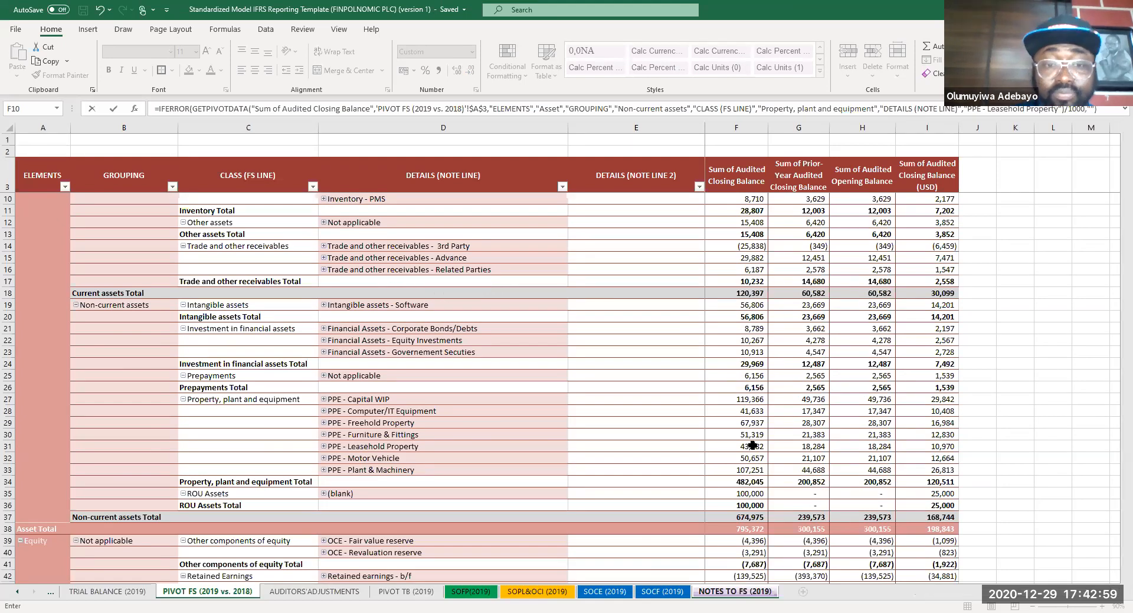
key("Return")
- In J1102 for plants and machinery, enter an IFERROR formula dividing the PPE - Freehold Property audited closing balance from PIVOT FS (2019 vs. 2018) by 1000
type("=IF")
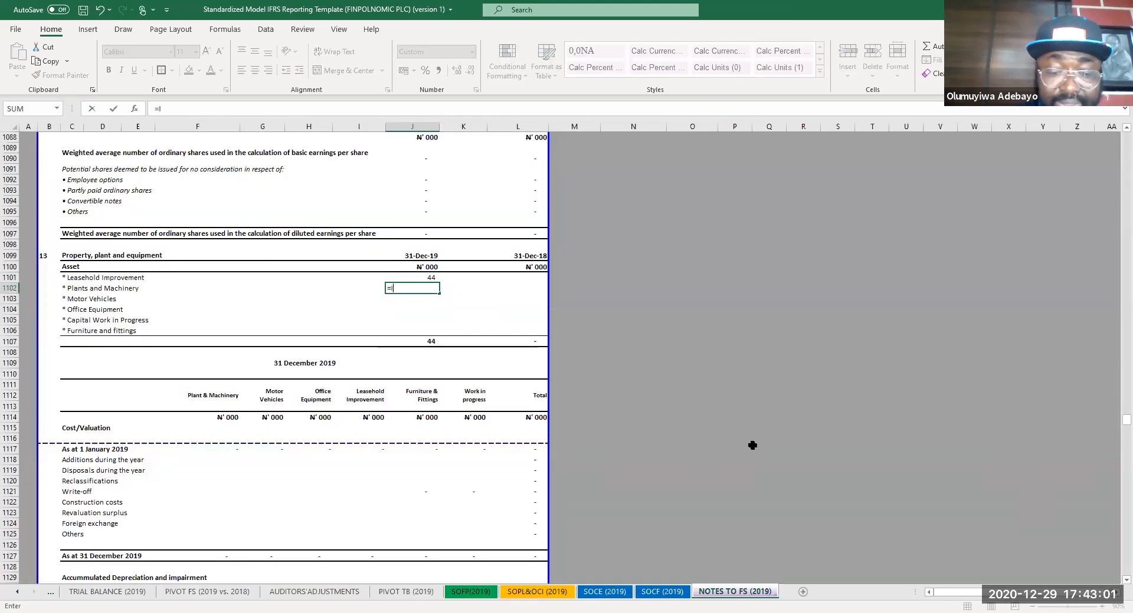
type("ERROR")
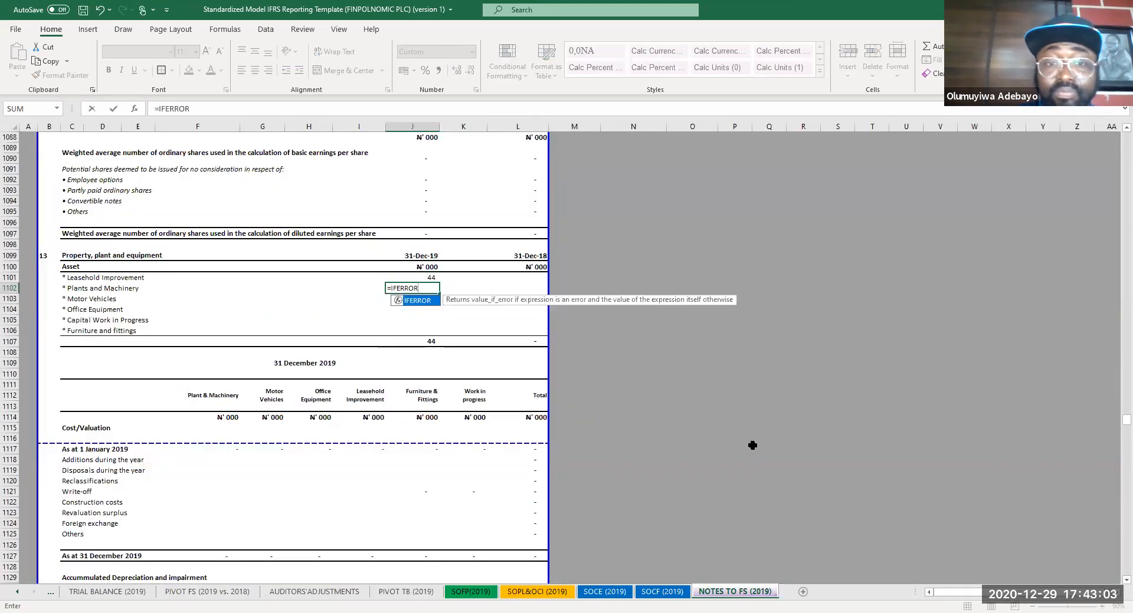
type("(")
left_click(180, 595)
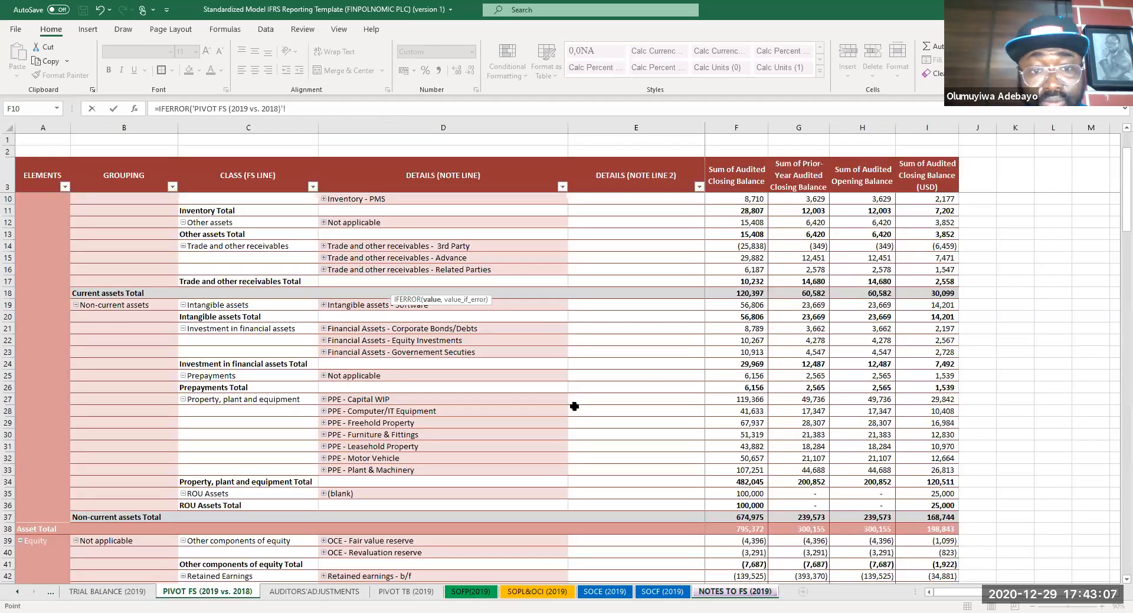
left_click(744, 423)
type("/1000")
key("Return")
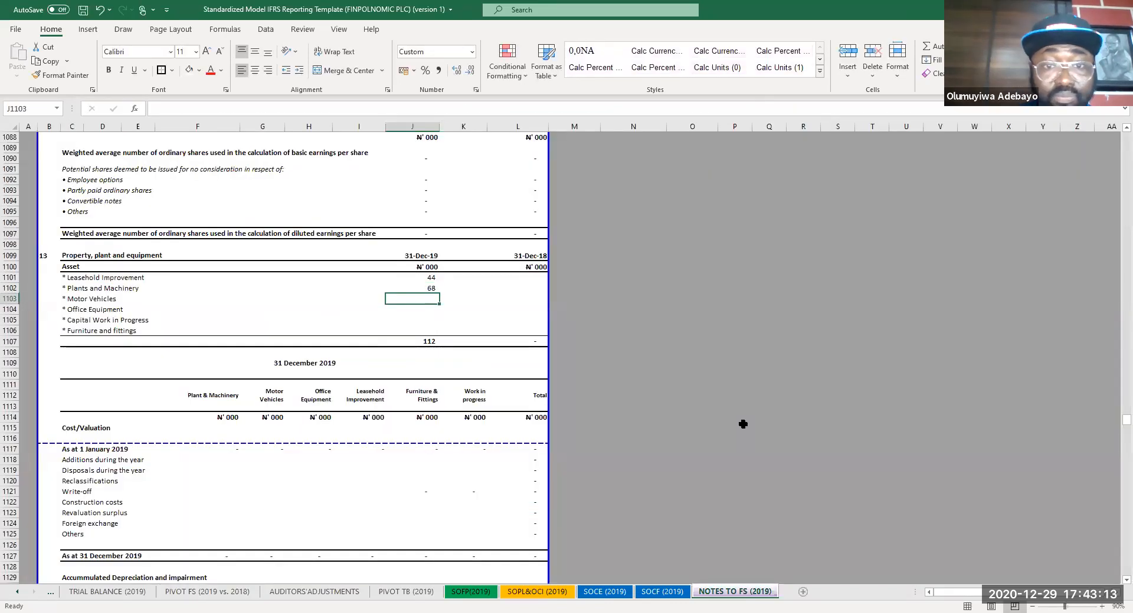
- In J1103, enter an IFERROR formula dividing the pivot's PPE - Motor Vehicle audited closing balance by 1000, with "" as the value if error
type("=IF")
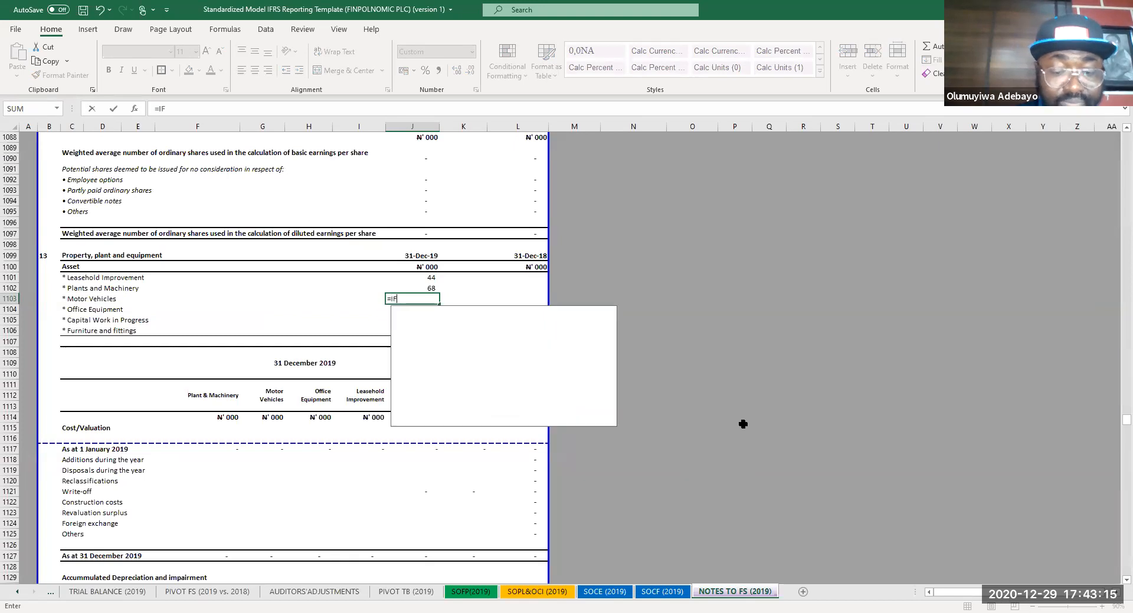
type("ERROR")
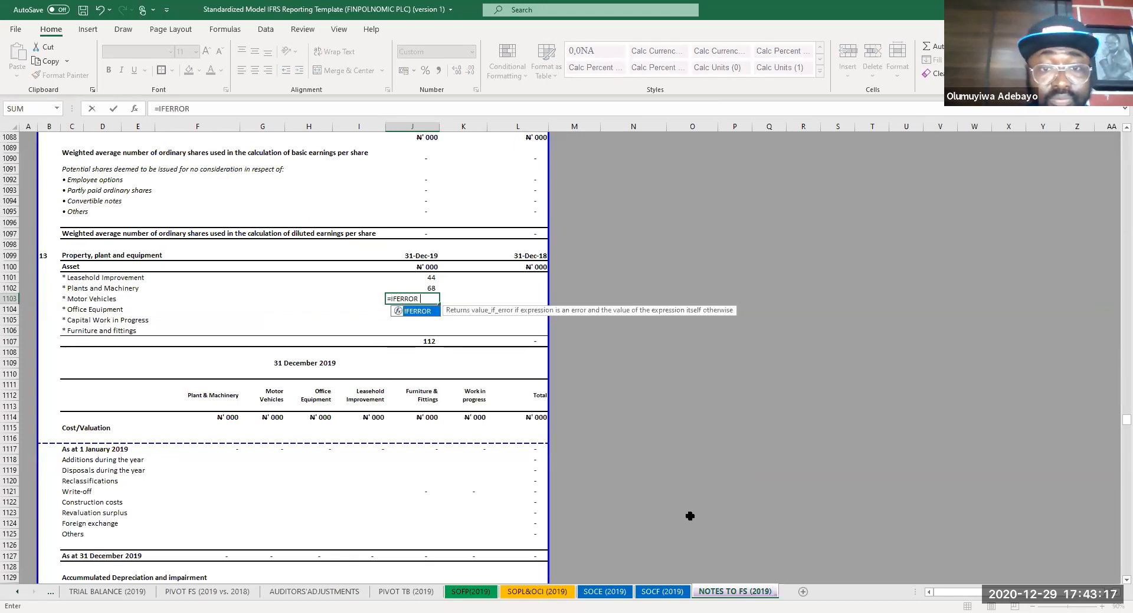
key("Tab")
left_click(221, 593)
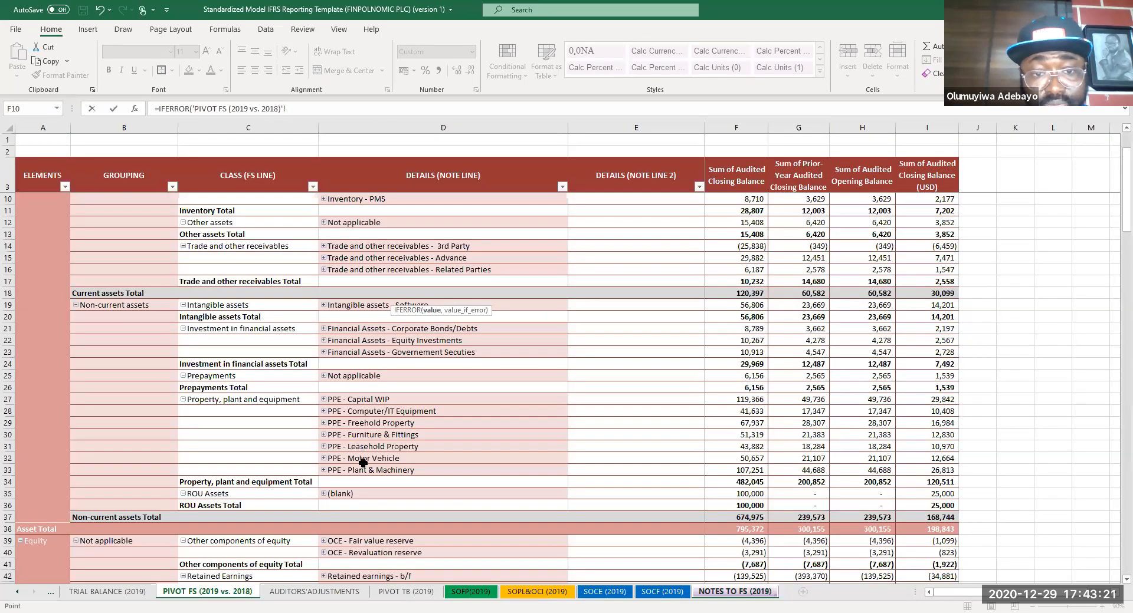
left_click(763, 460)
type("/1000,\"")
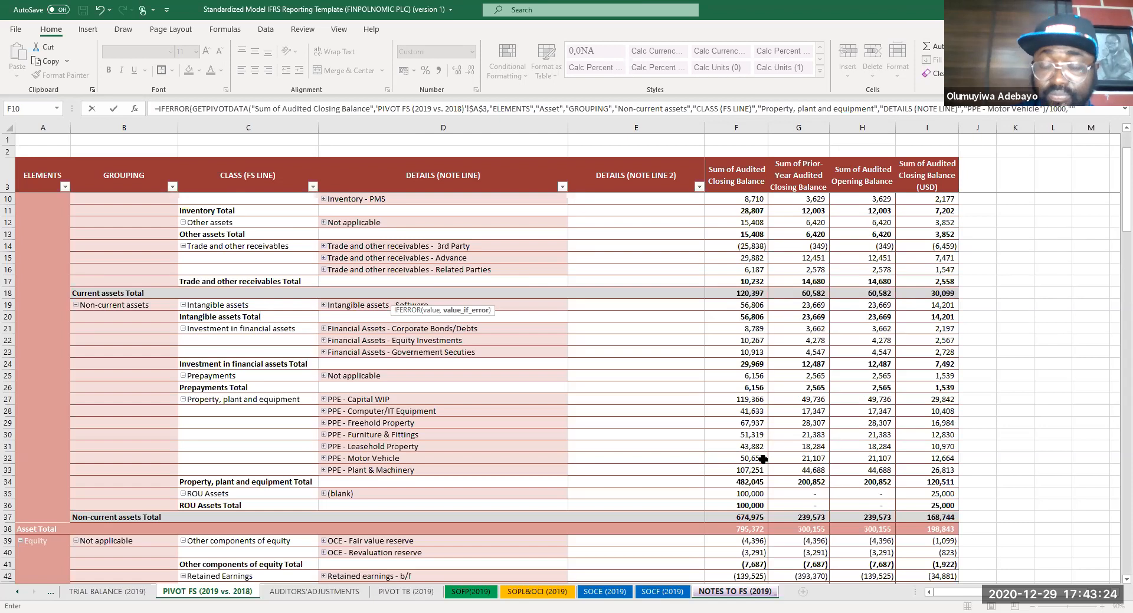
key("Return")
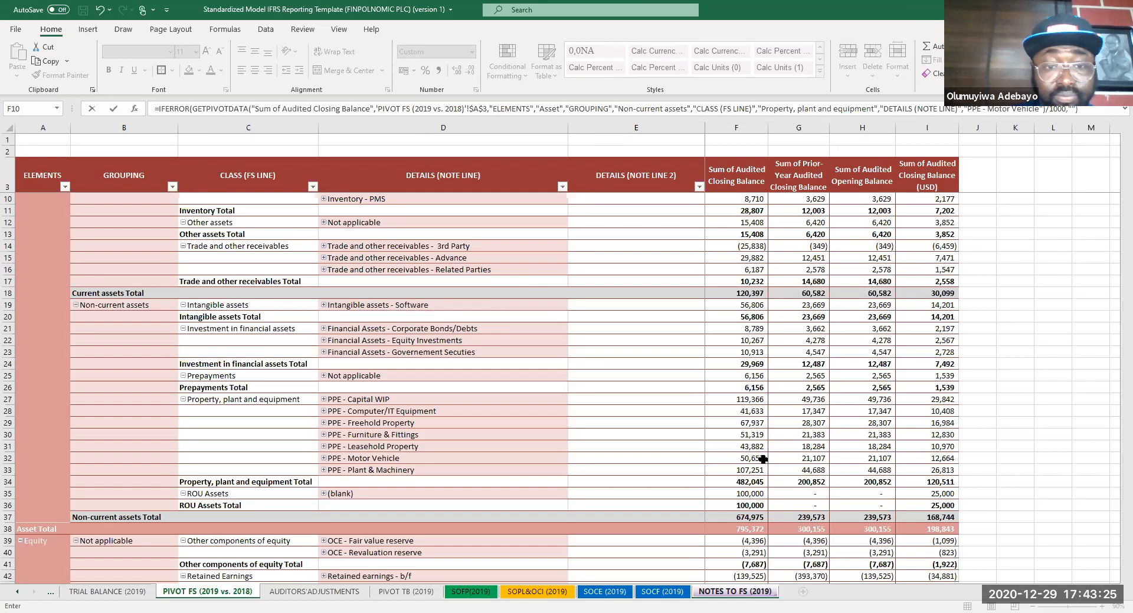
- In J1104 for office equipment, enter an IFERROR formula dividing the pivot's PPE - Computer/IT Equipment audited closing balance by 1000, with "" as the value if error
type("=IF")
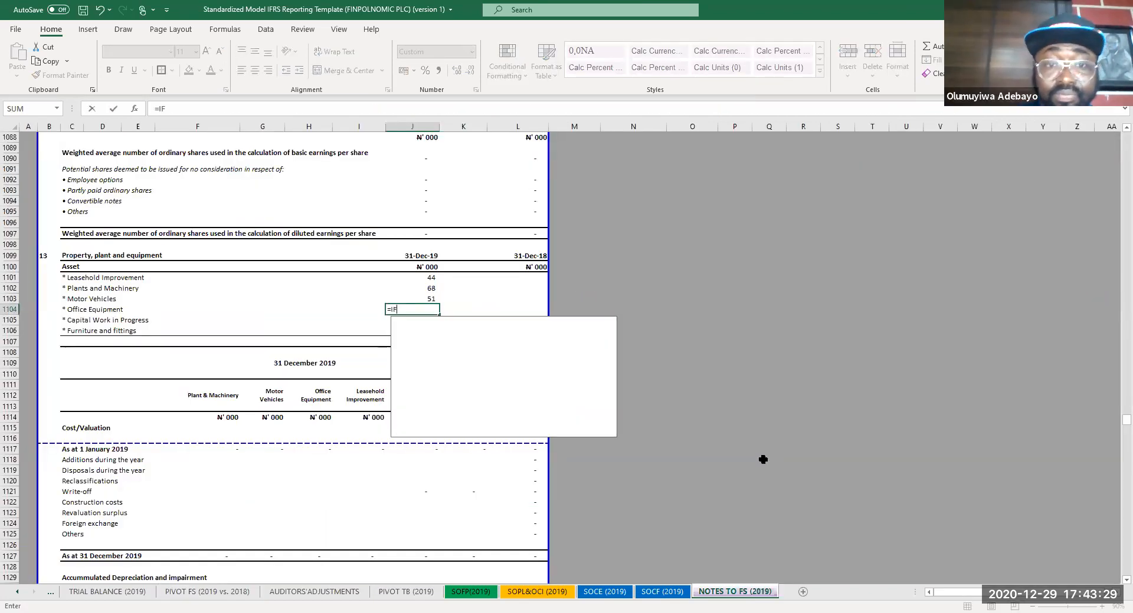
key("Tab")
left_click(470, 592)
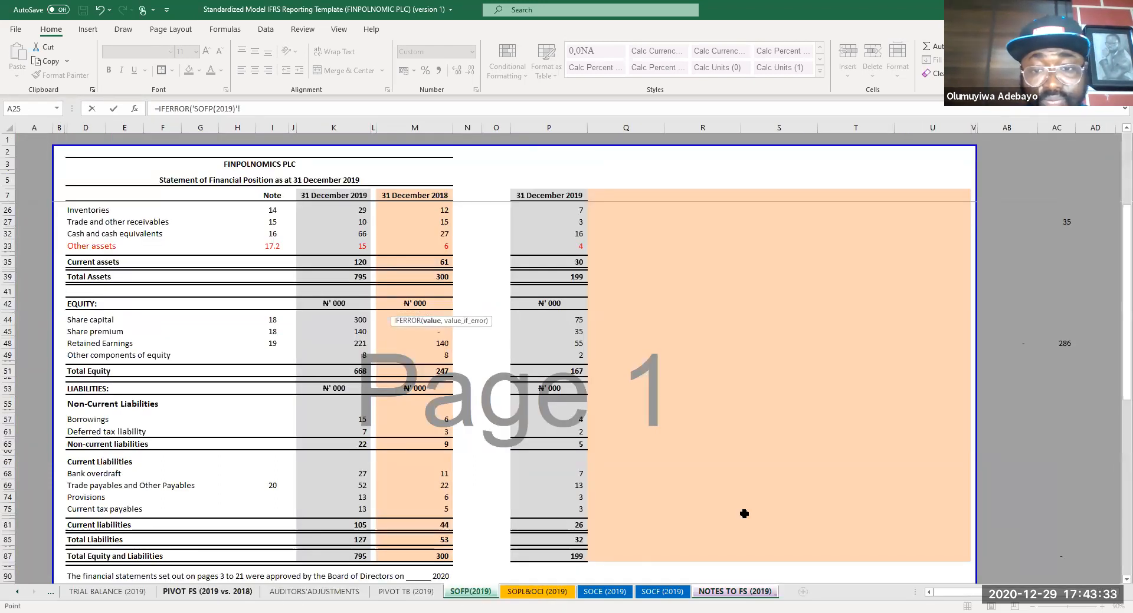
key("ctrl+Page_Up")
key("ctrl+Page_Up")
key("ctrl+Page_Up")
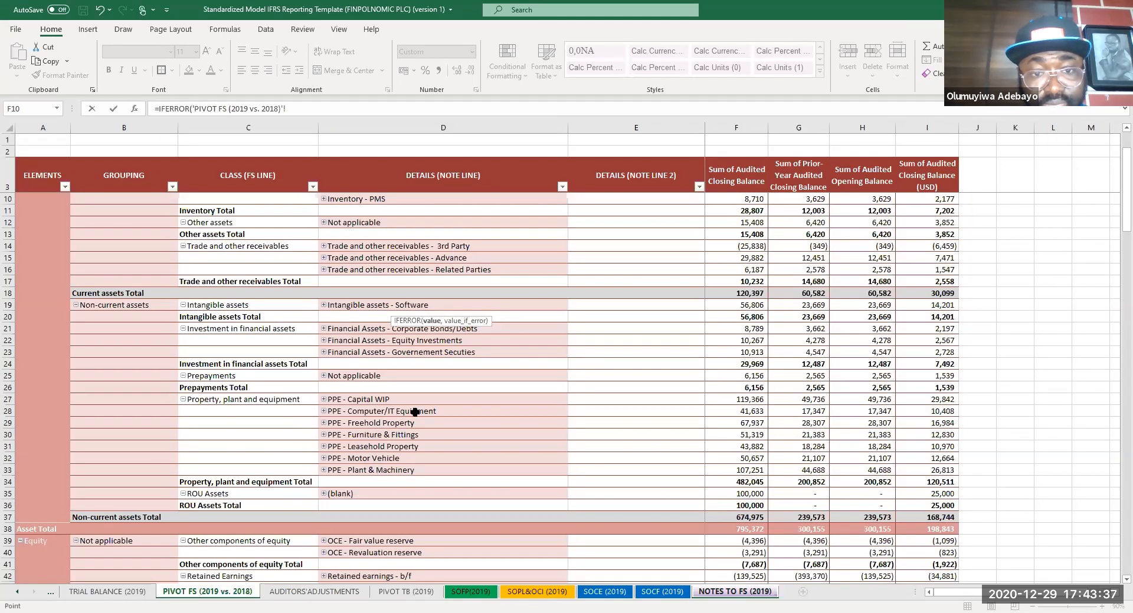
left_click(753, 410)
type("/1000,\"")
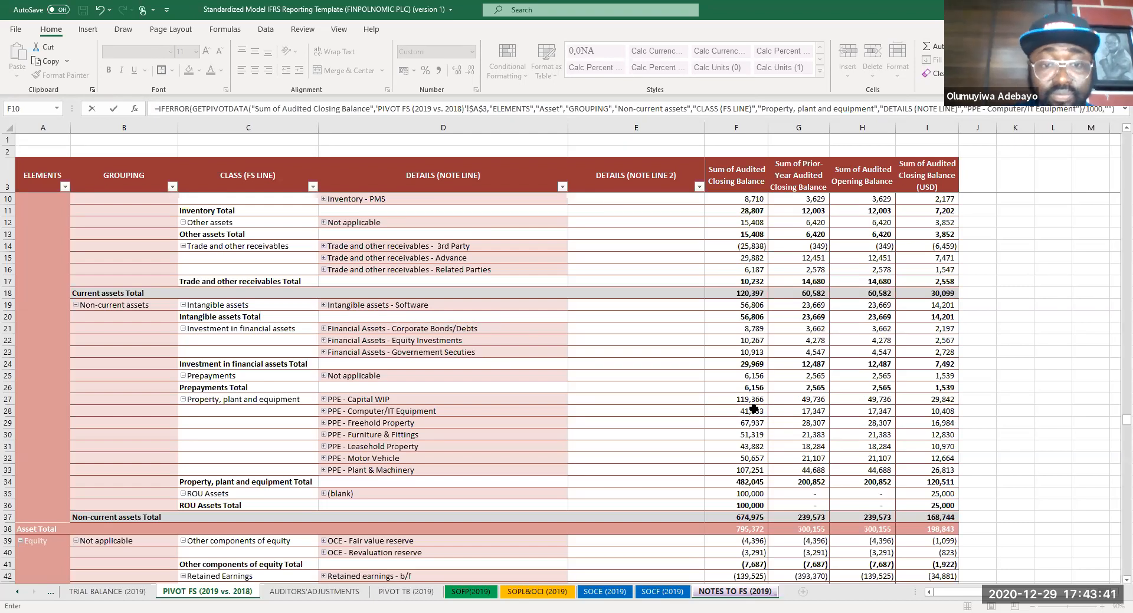
key("Escape")
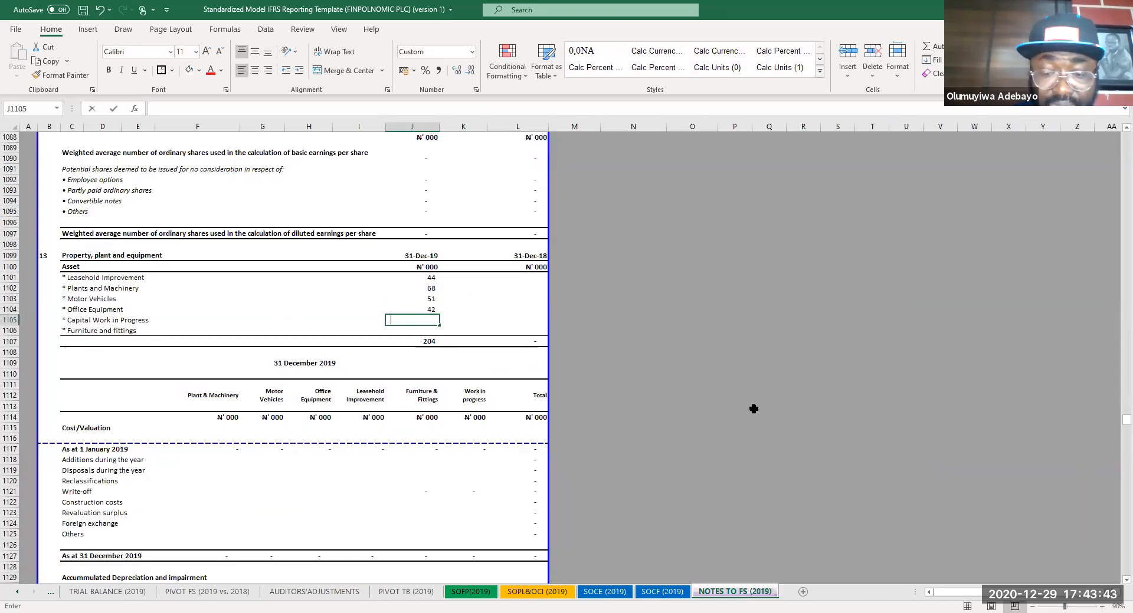
- In J1105 for capital work in progress, enter an IFERROR formula dividing the PPE - Capital WIP audited closing balance from PIVOT FS (2019 vs. 2018) by 1000
type("=IF")
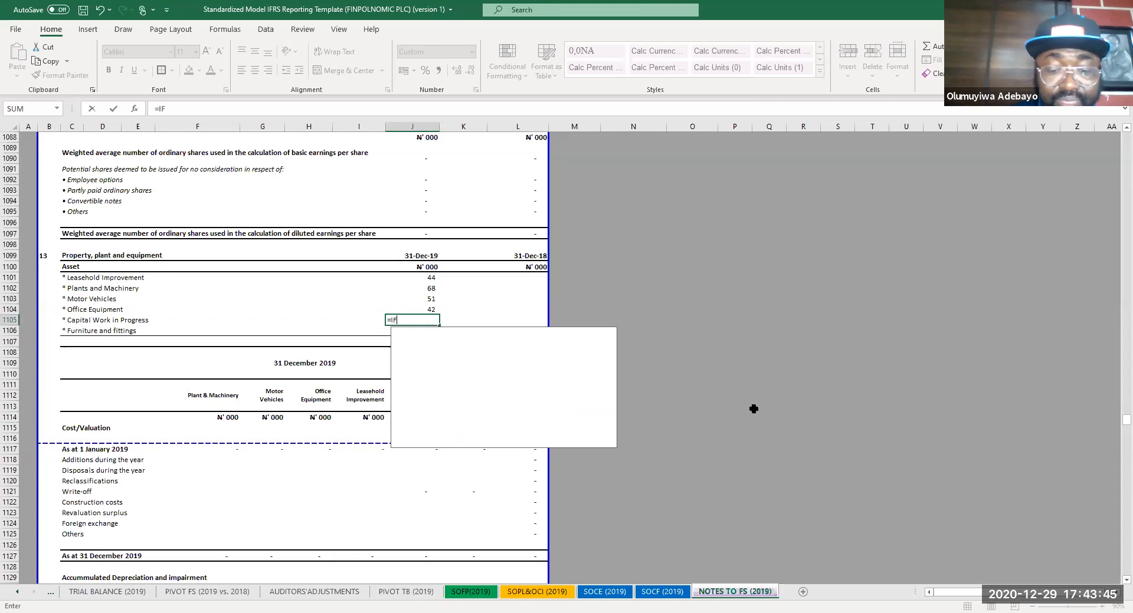
type("ERROR(")
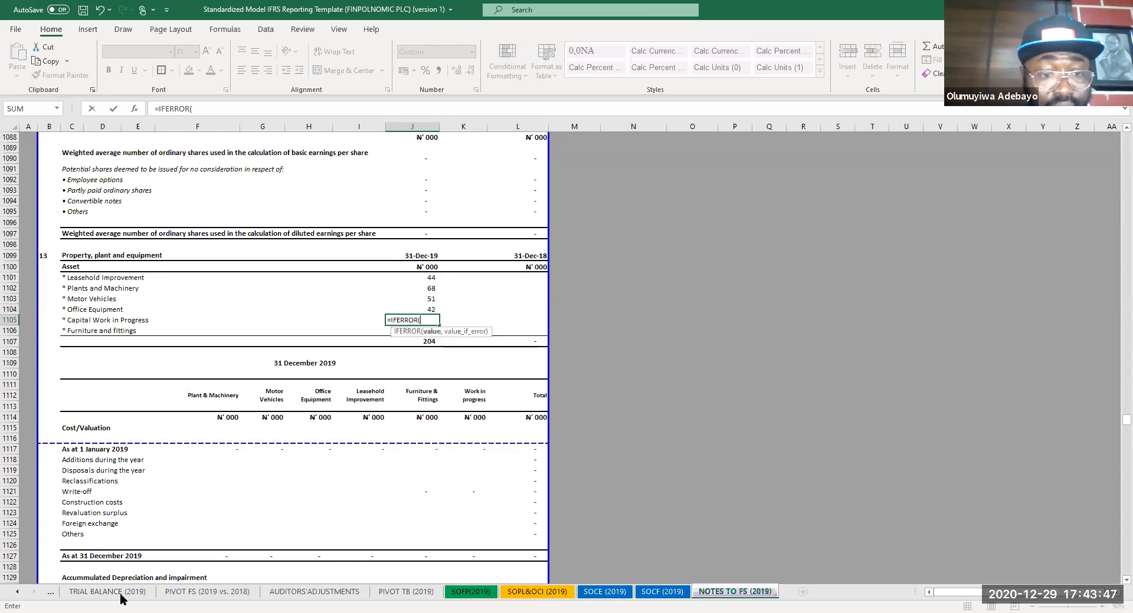
left_click(207, 592)
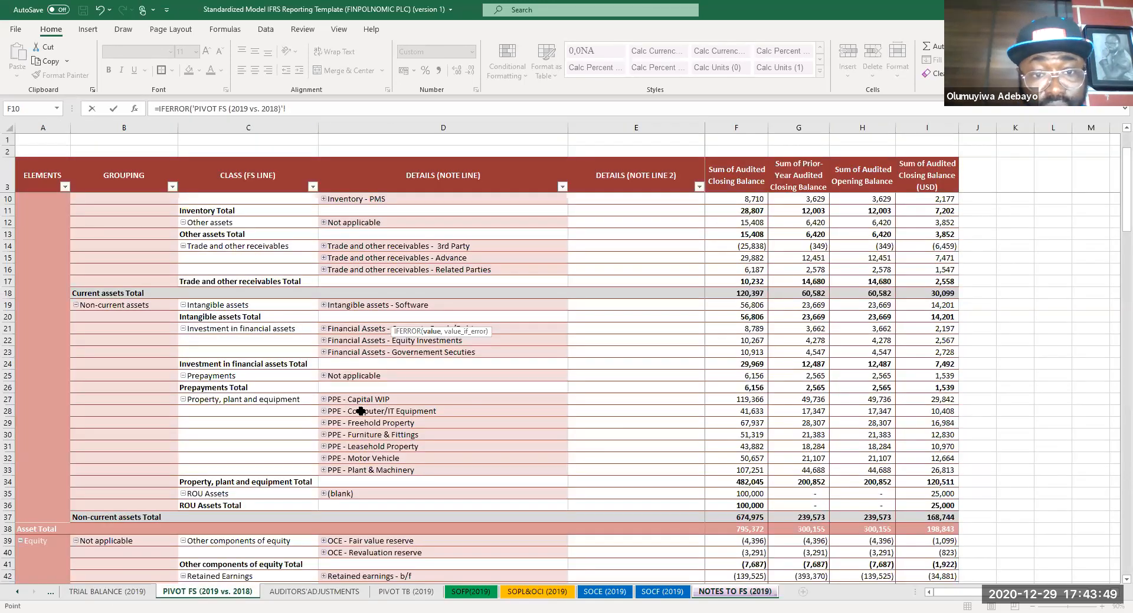
left_click(748, 401)
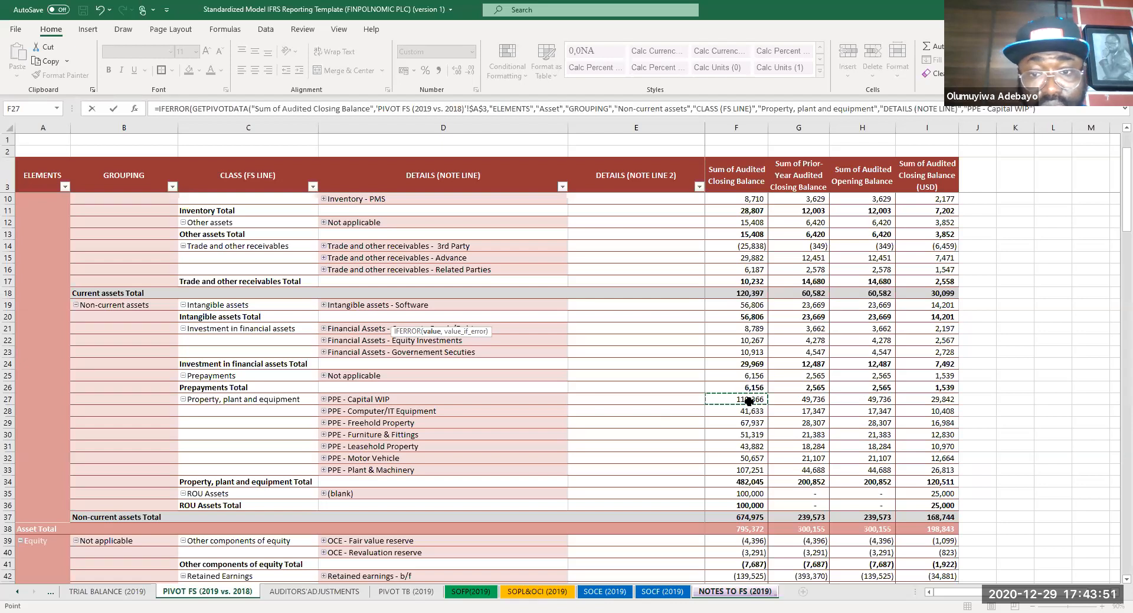
type("/1")
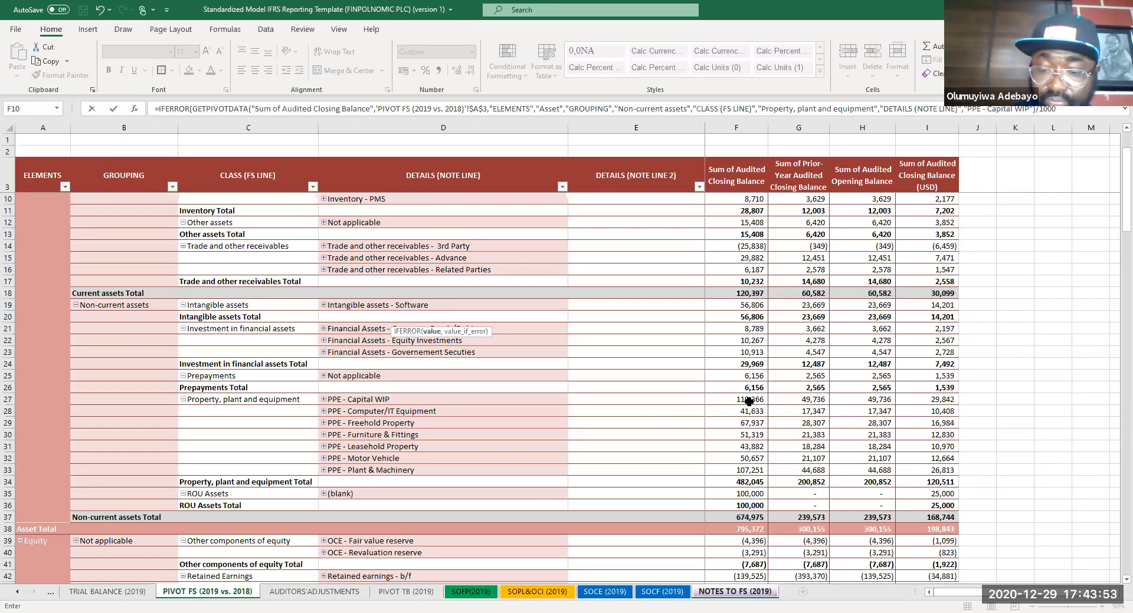
type("000")
key("Return")
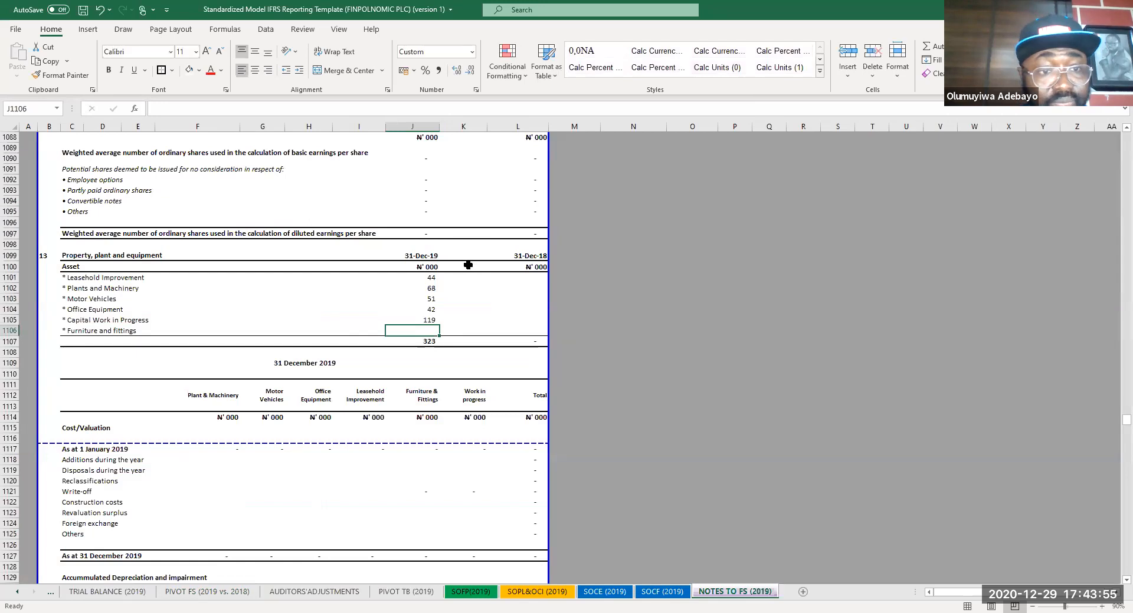
- In J1106 for furniture and fittings, enter an IFERROR formula dividing the pivot's PPE - Furniture & Fittings audited closing balance by 1000, with "" as the value if error
type("=IF")
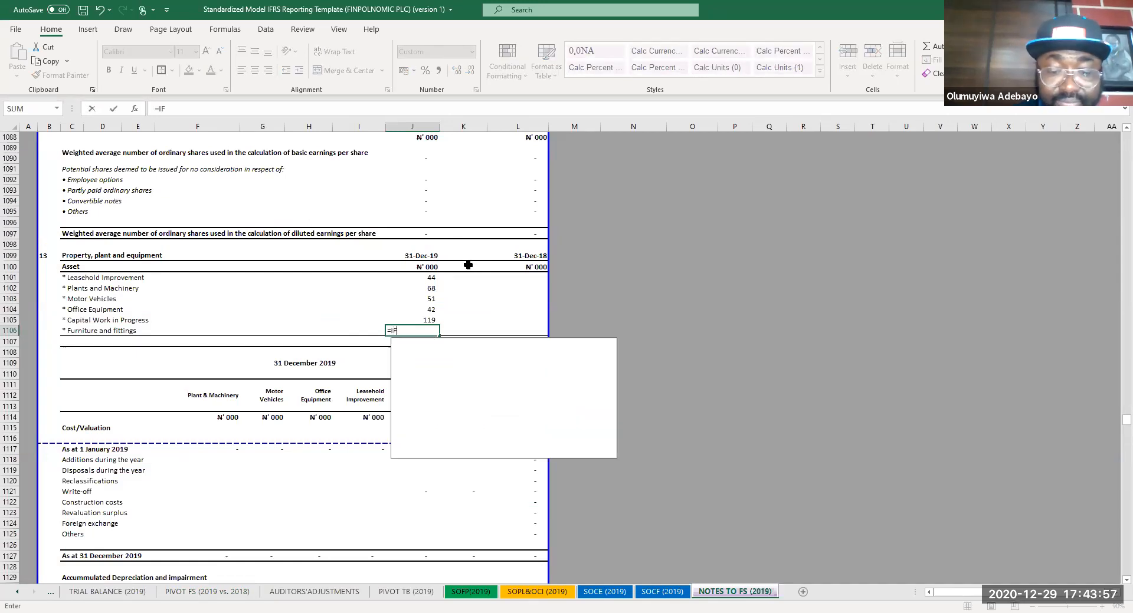
type("ERROR(")
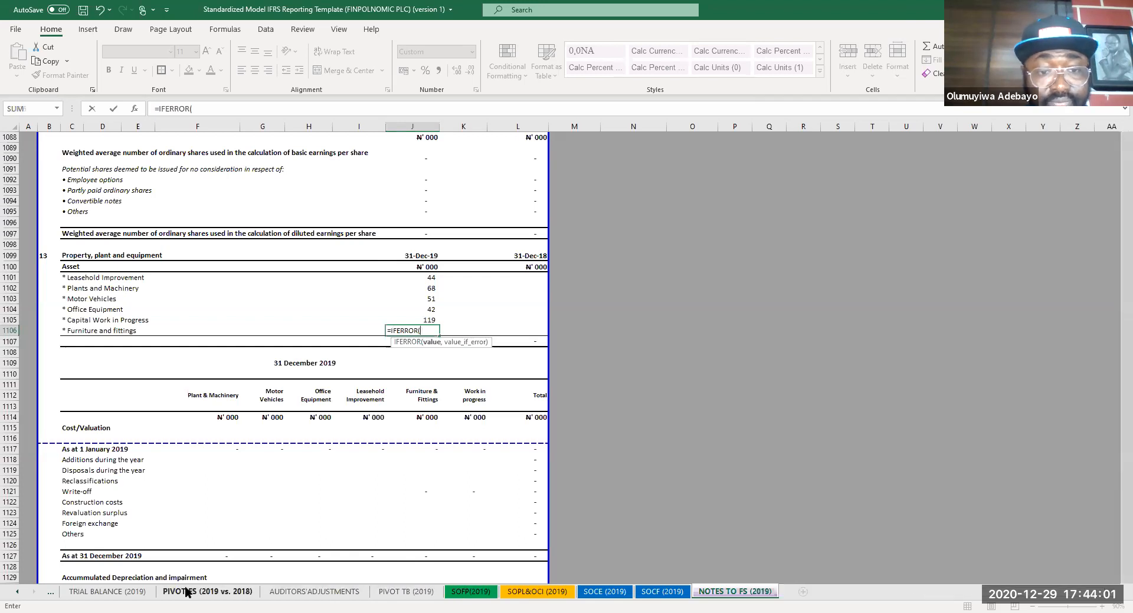
left_click(207, 592)
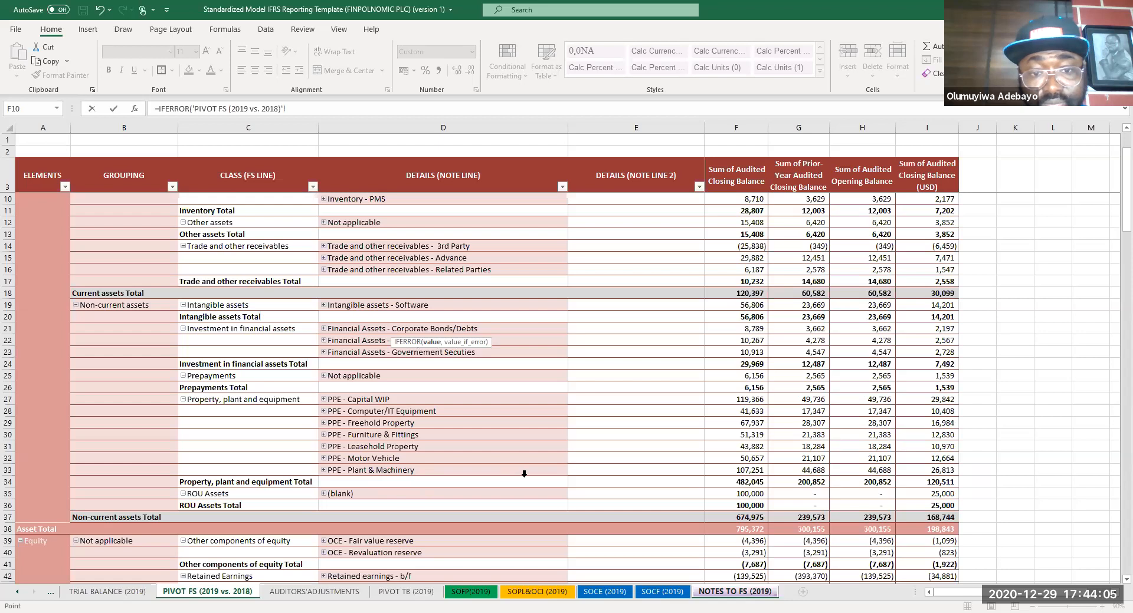
left_click(730, 436)
type("/1000,\"")
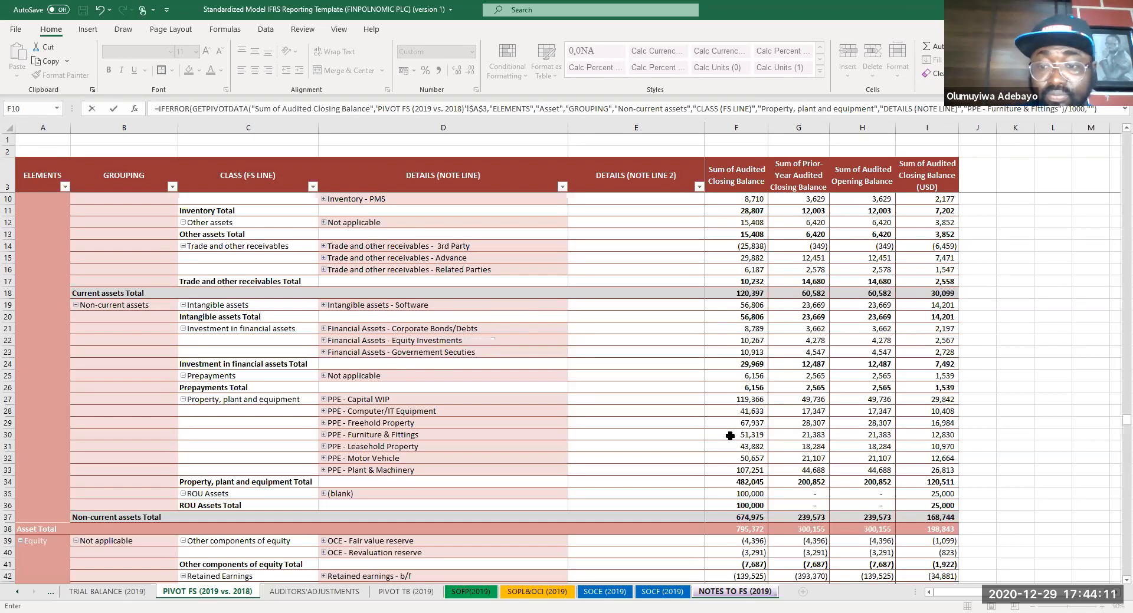
key("Return")
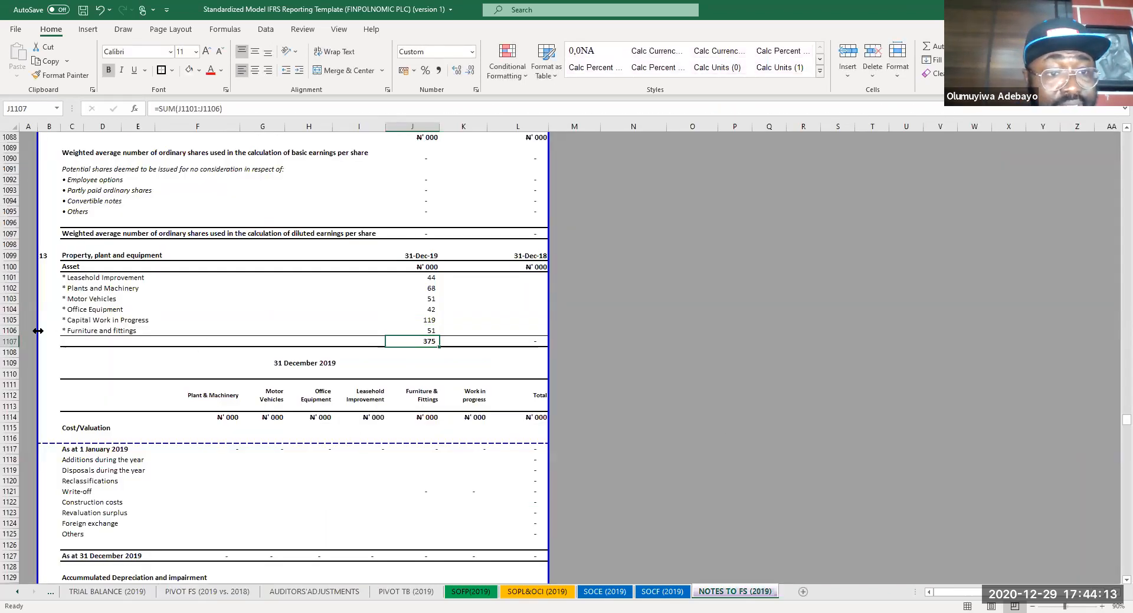
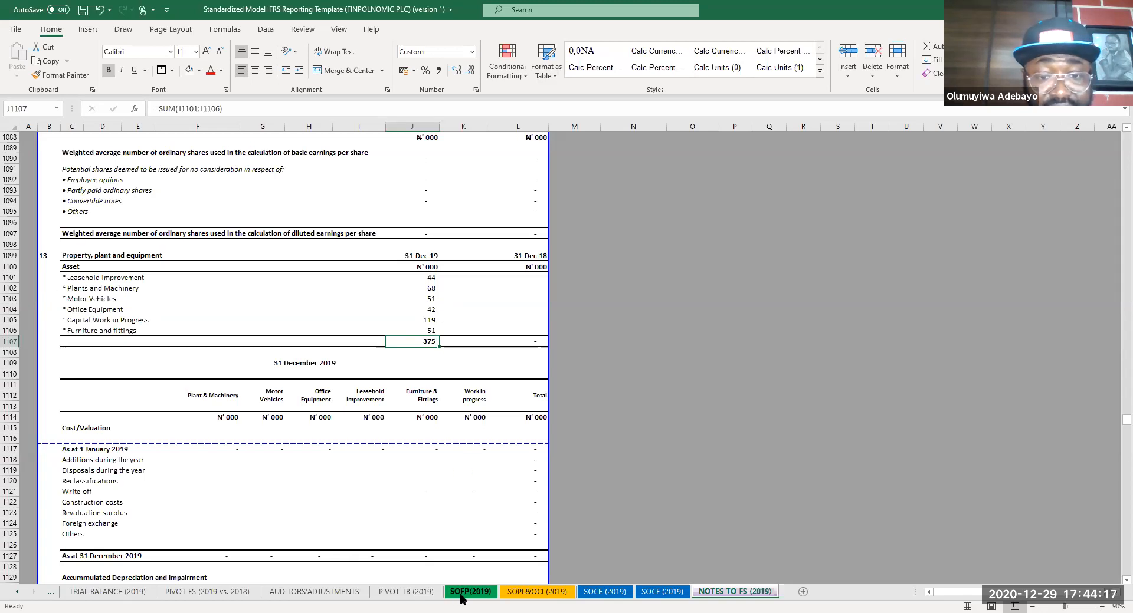
- Check the PPE lines in PIVOT FS (2019 vs. 2018), and insert a blank row above Plants and Machinery in note 13
left_click(210, 593)
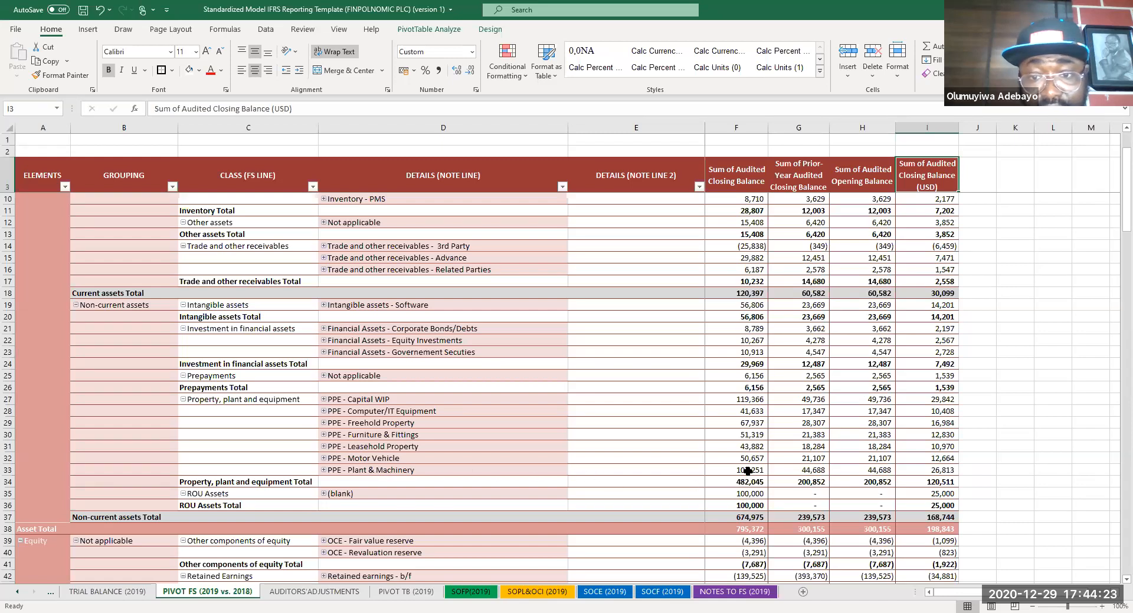
mouse_move(748, 471)
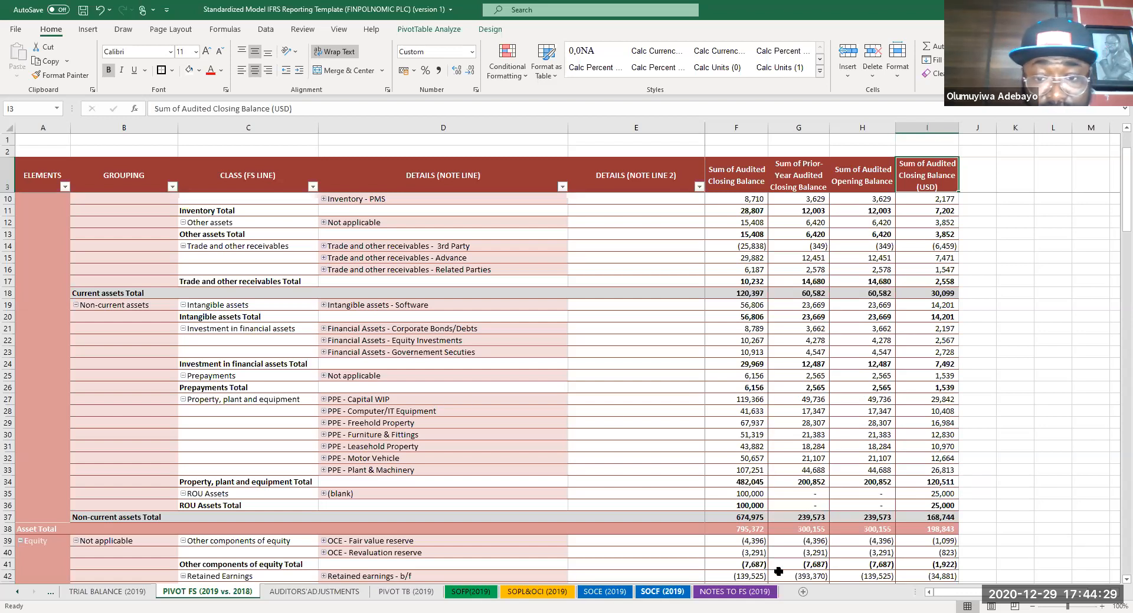
left_click(735, 592)
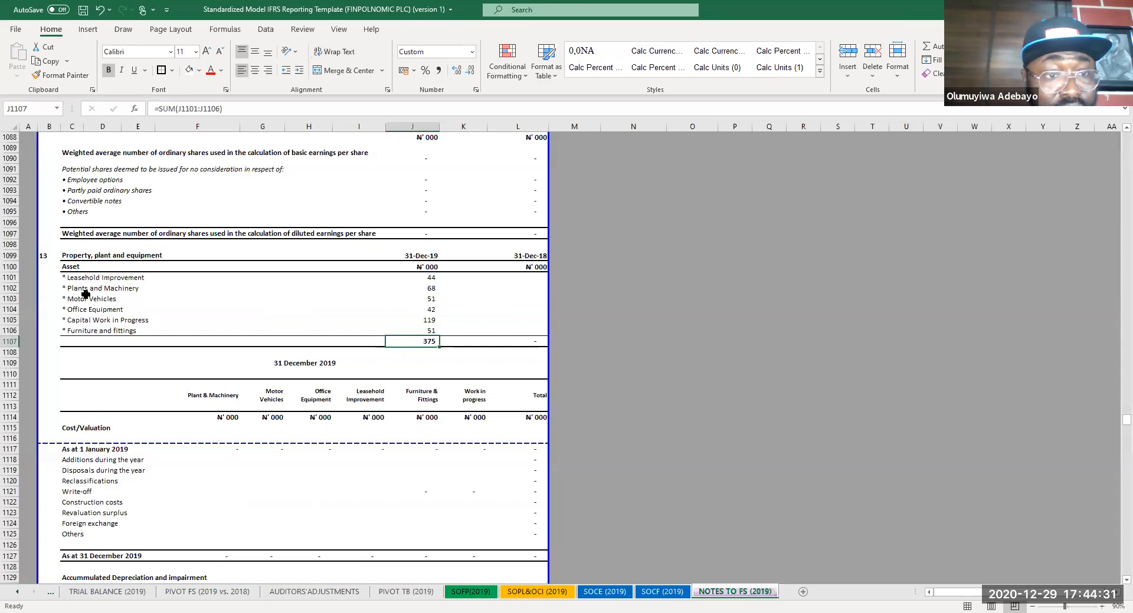
left_click(77, 288)
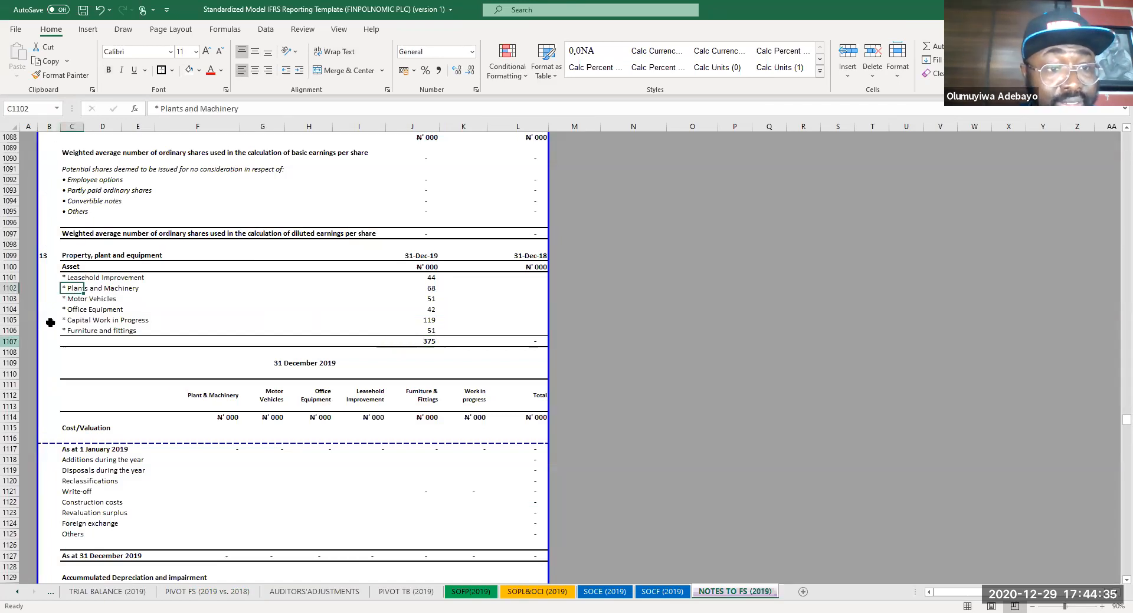
left_click(9, 289)
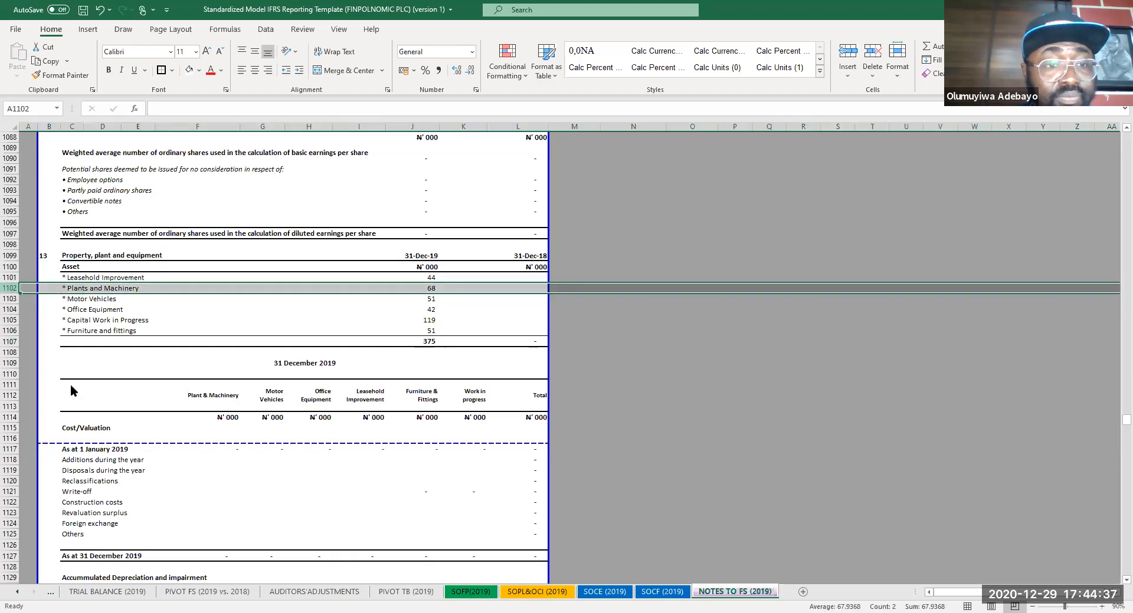
right_click(56, 389)
left_click(55, 387)
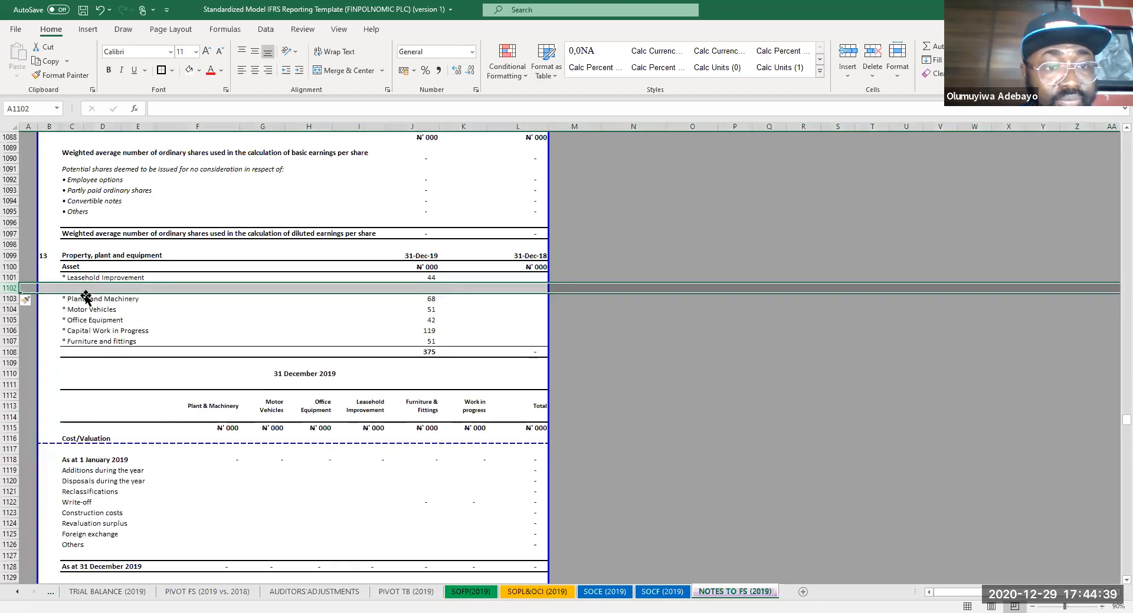
- Move the PPE - Freehold Property formula from J1103 up to the blank row's cell J1102
left_click(86, 298)
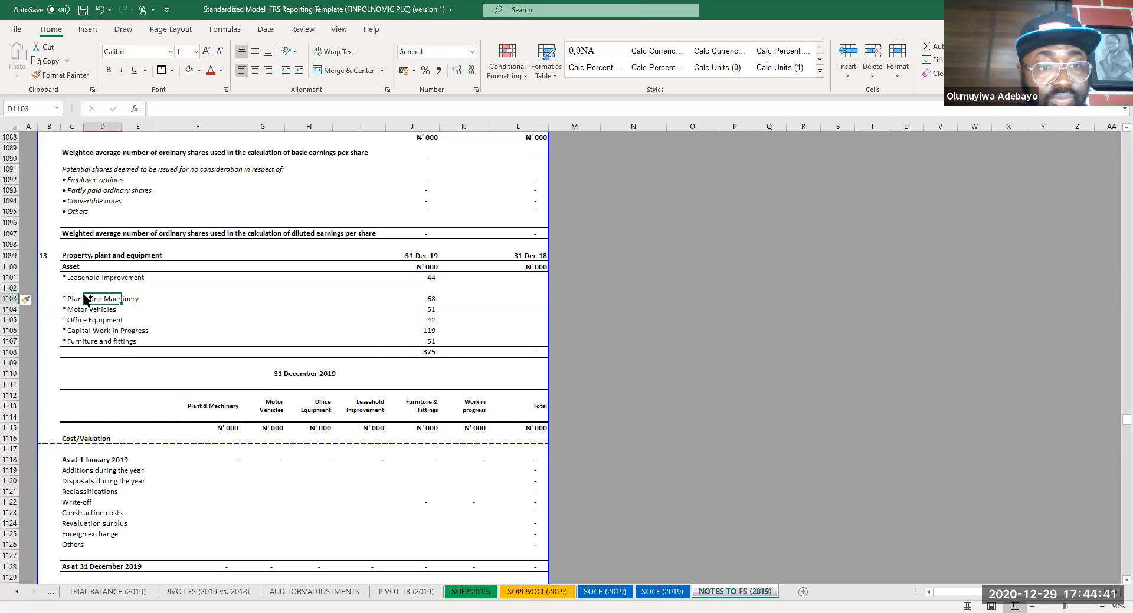
left_click(69, 298)
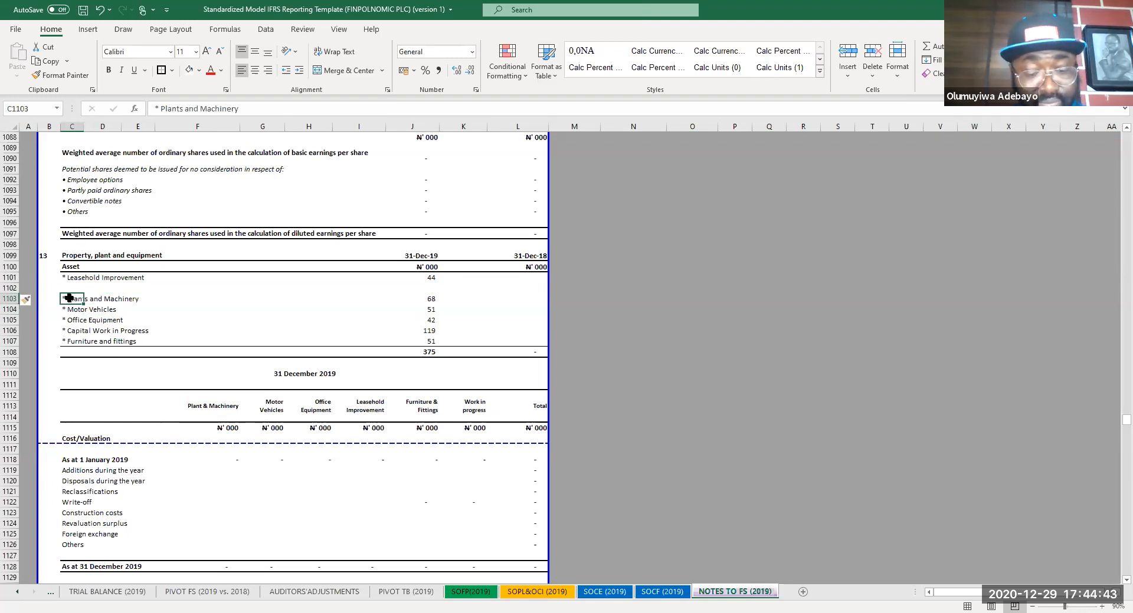
left_click(429, 297)
left_click(429, 294)
left_click_drag(429, 293, 428, 289)
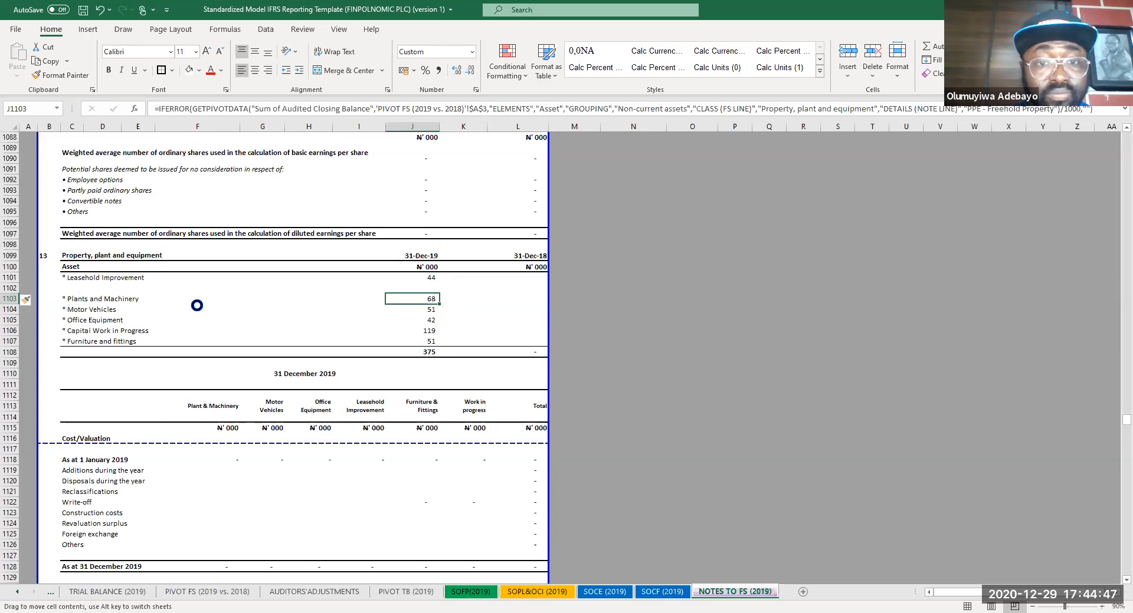
- Fill the Leasehold Improvement label from C1101 down into C1102
left_click(103, 285)
left_click(73, 278)
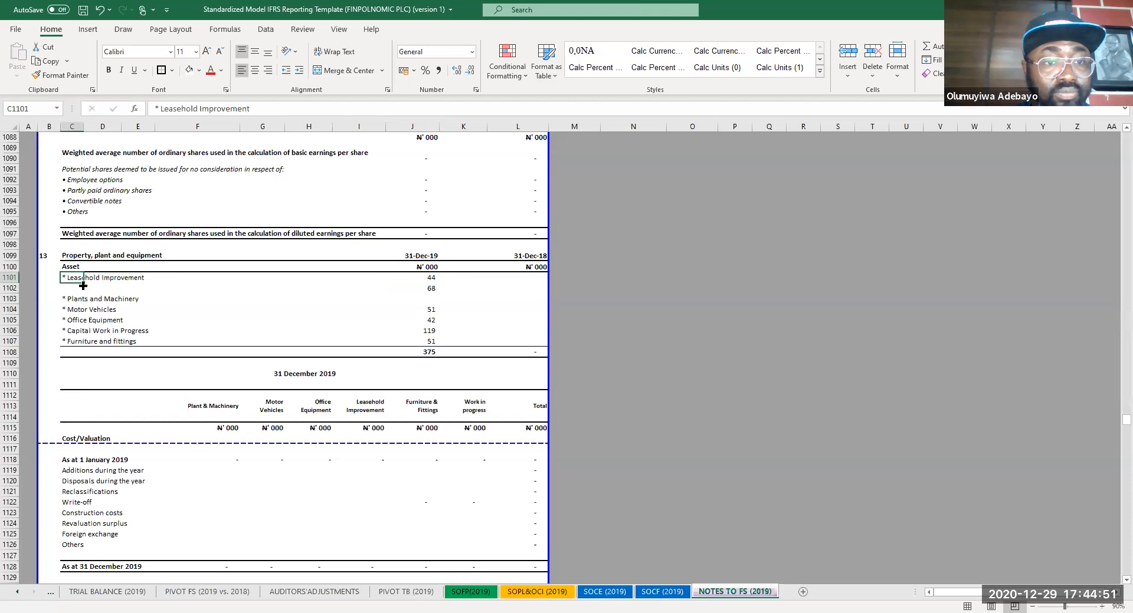
left_click_drag(84, 287, 84, 289)
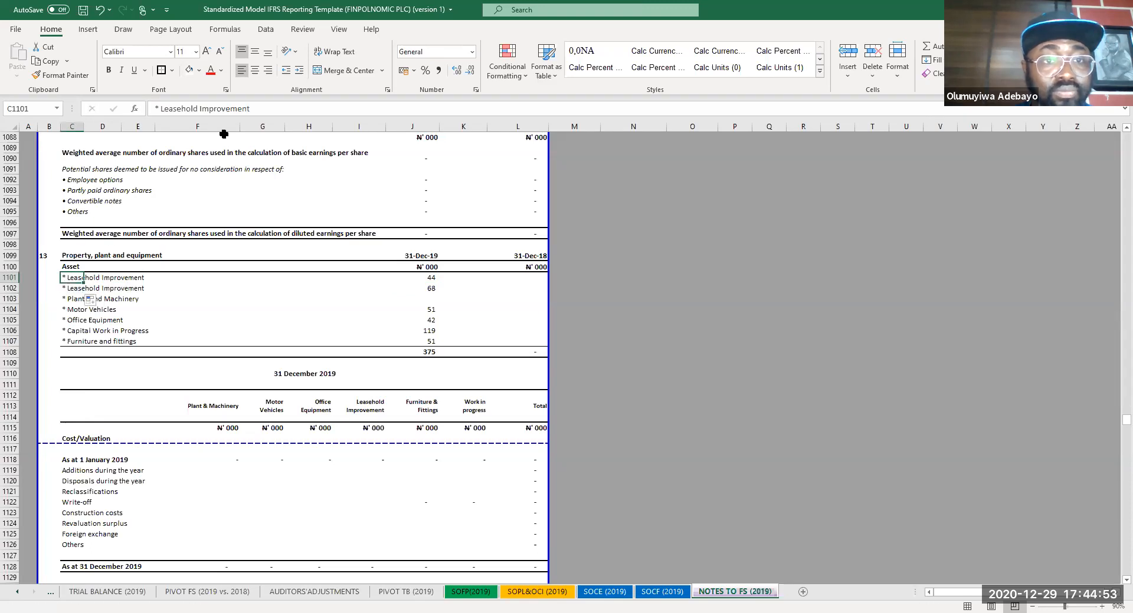
- Change the asset label in C1101 to "* Leasehold Property"
left_click_drag(247, 109, 205, 110)
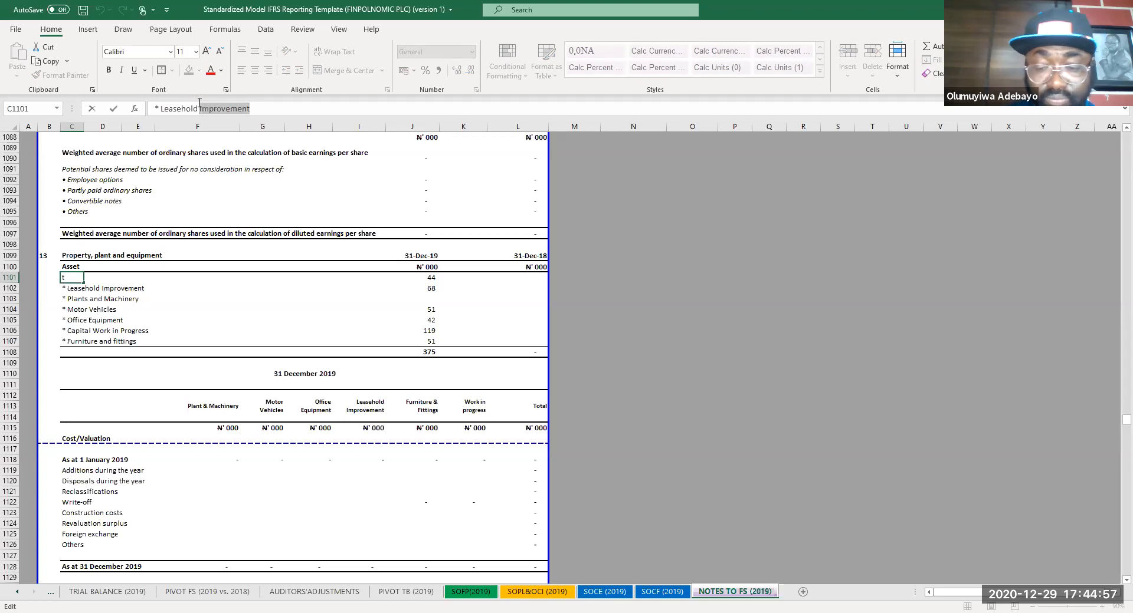
type("pROPERTT")
key("Return")
left_click(92, 277)
left_click(238, 112)
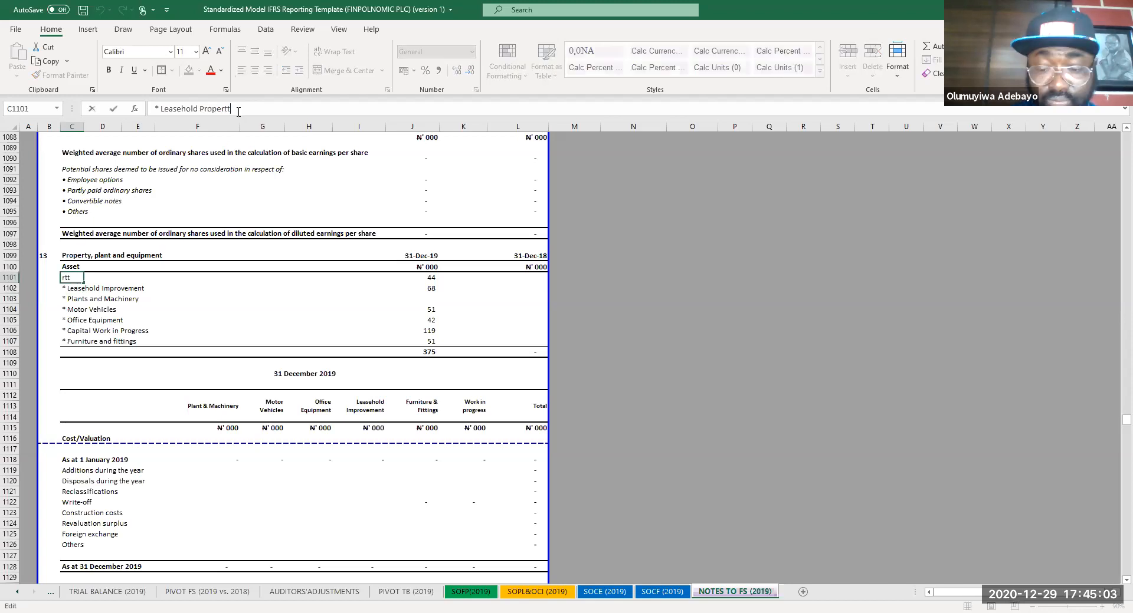
type("y")
key("Return")
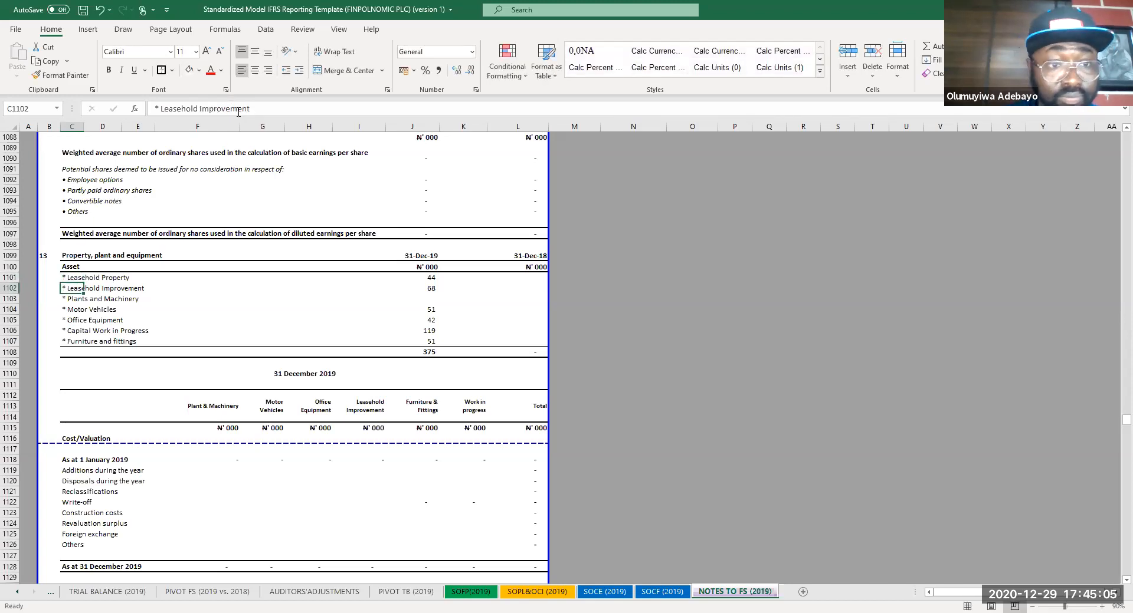
- Replace the asset label in C1102 with "* Freehold Property"
left_click_drag(277, 109, 118, 108)
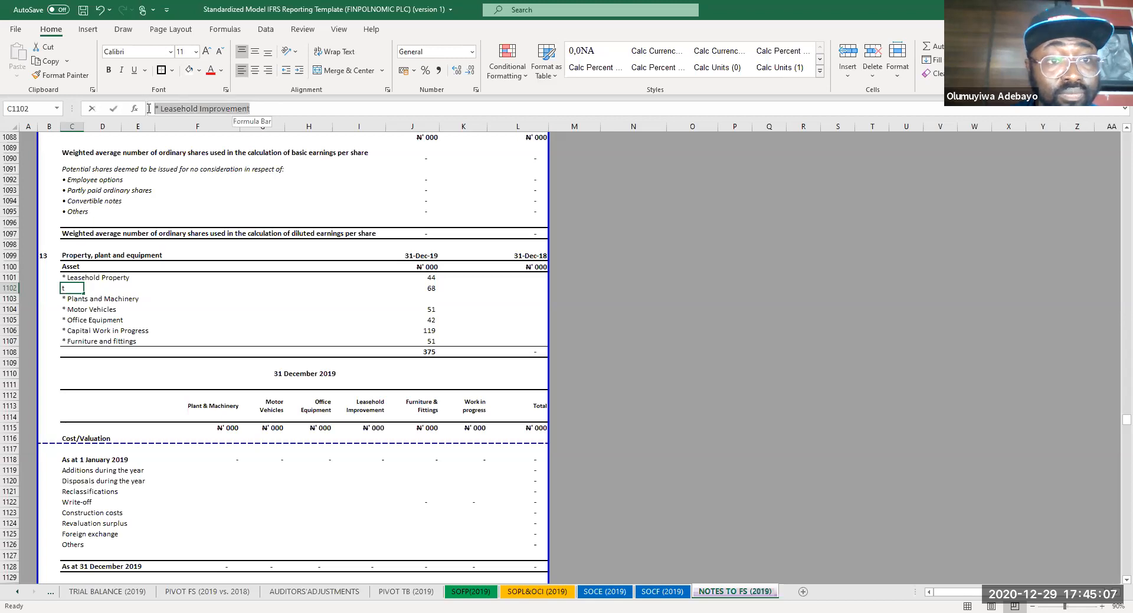
type("Fre")
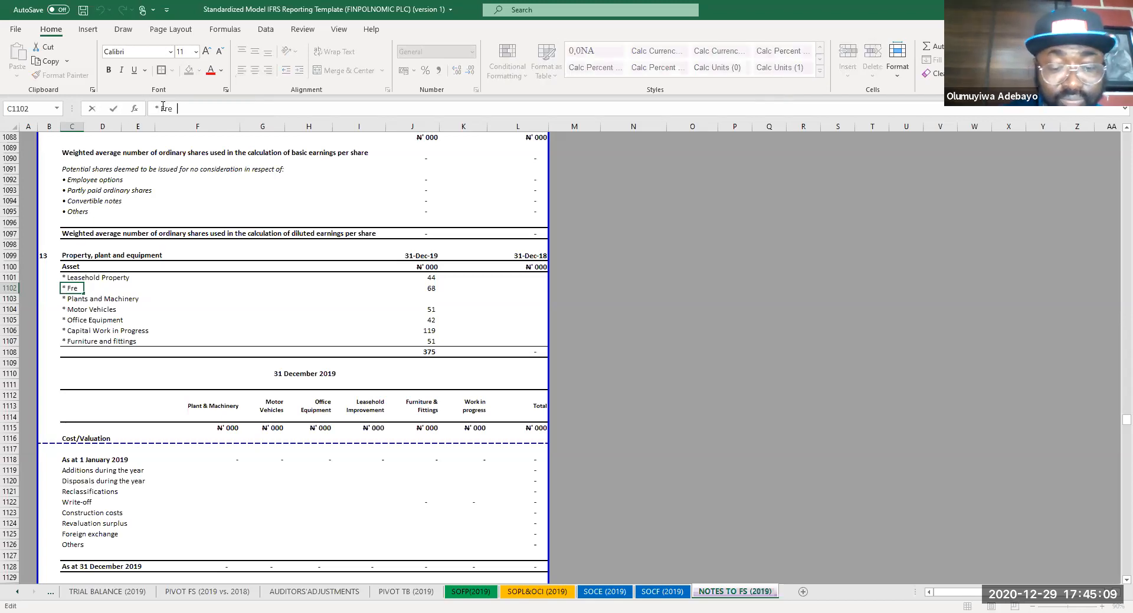
type("ehold Property")
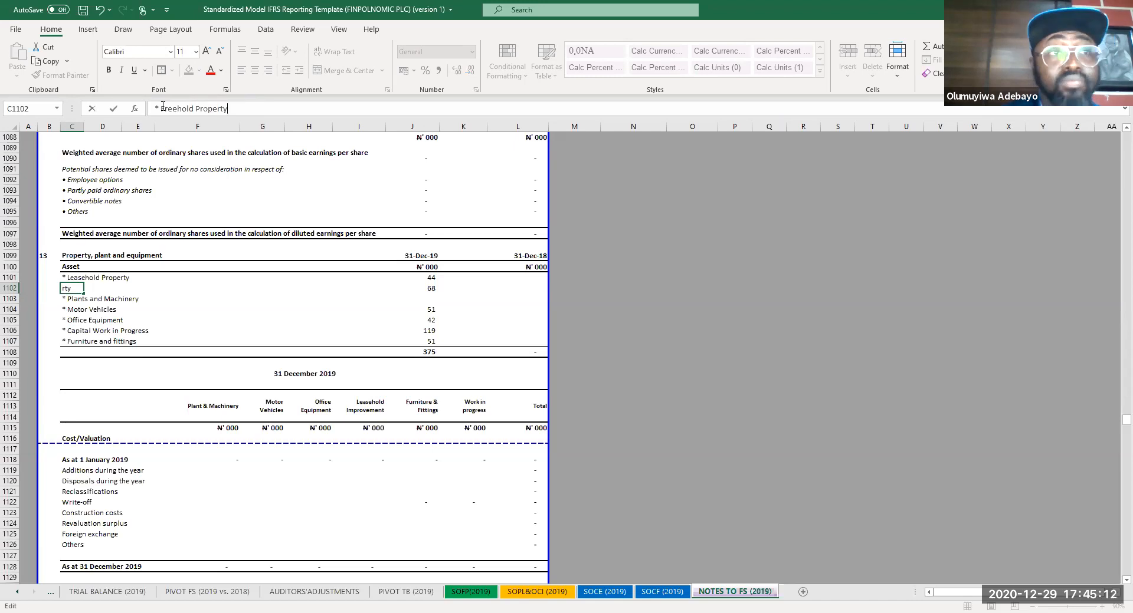
key("Return")
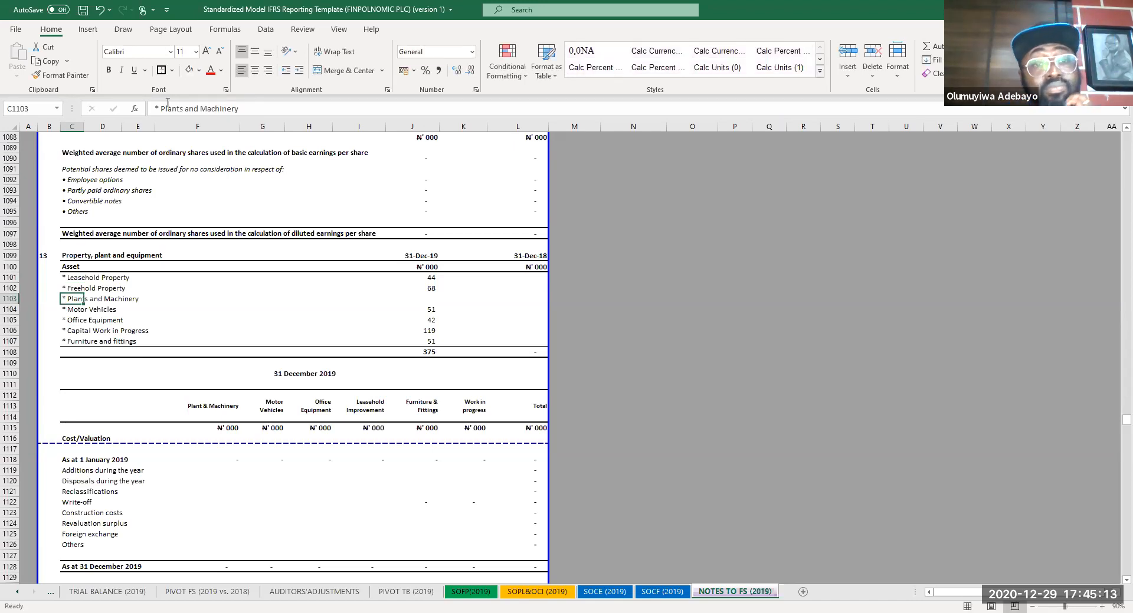
left_click(252, 344)
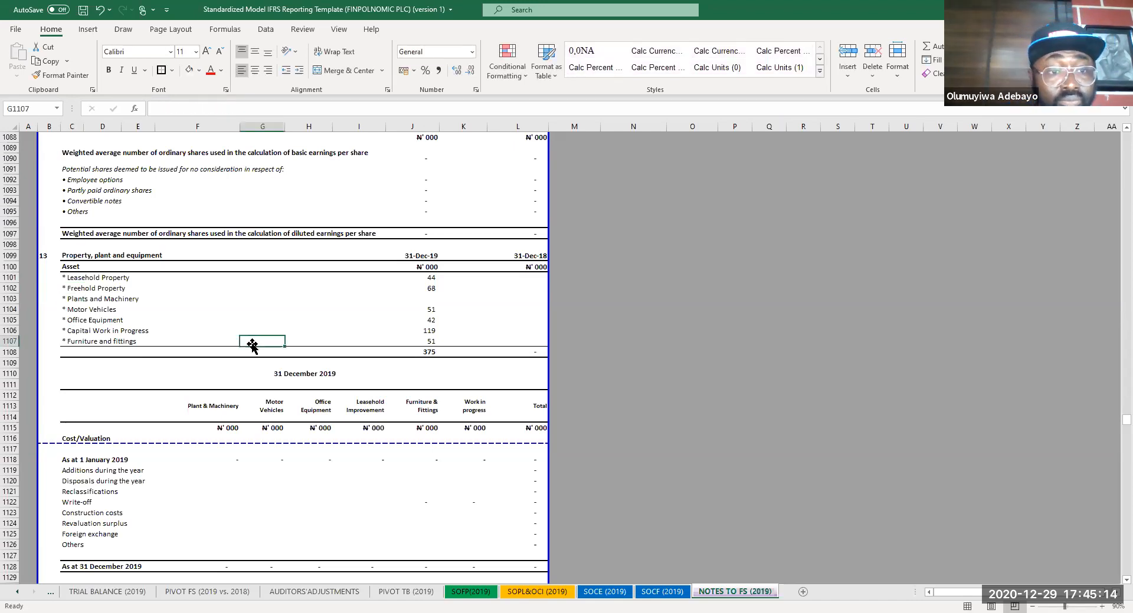
- In J1103 for plants and machinery, enter an IFERROR formula dividing the pivot's PPE - Plant & Machinery audited closing balance by 1000, accepting the proposed formula correction
left_click(432, 297)
type("=i")
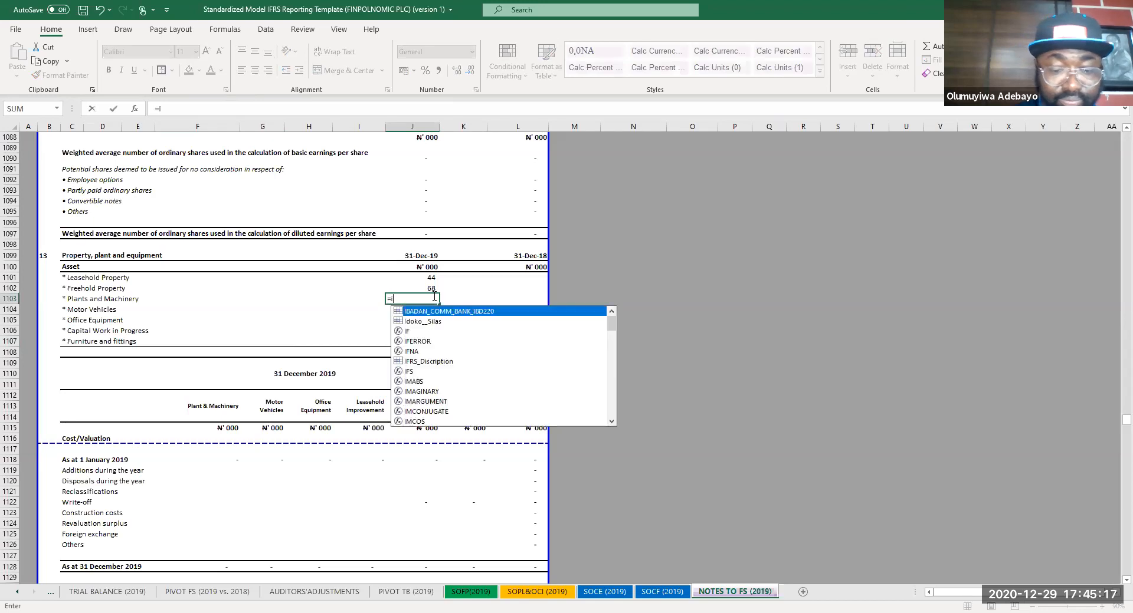
type("ferro")
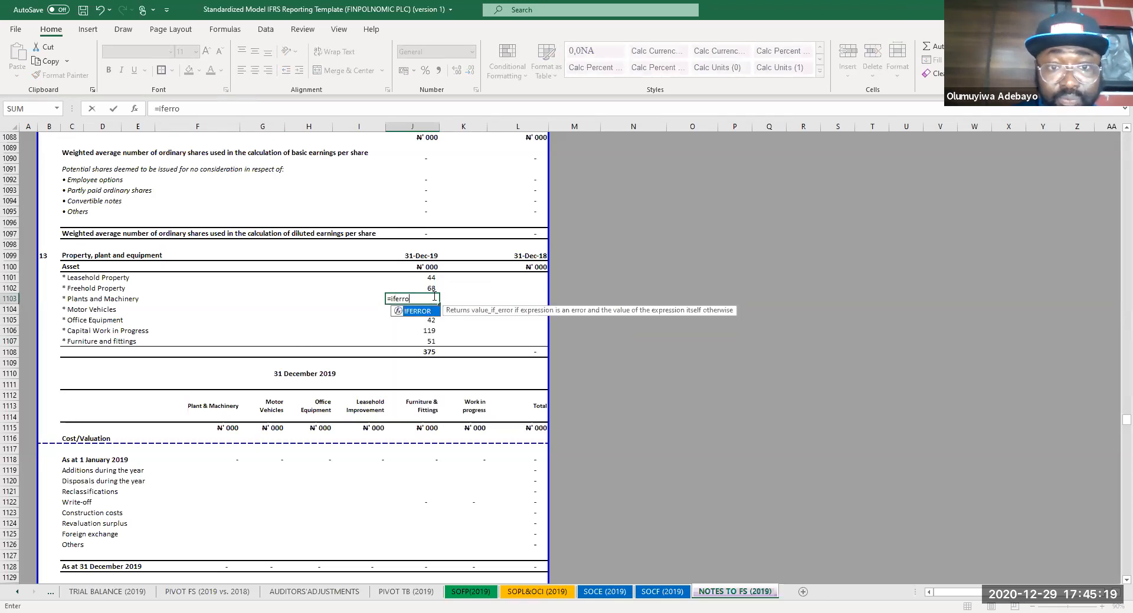
type("r(")
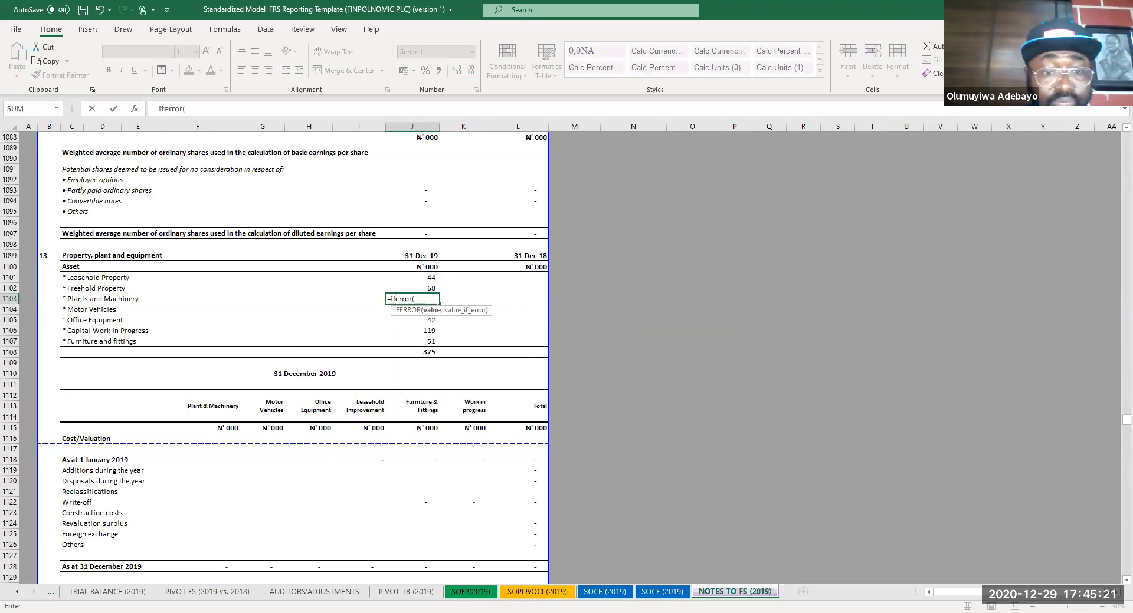
left_click(193, 595)
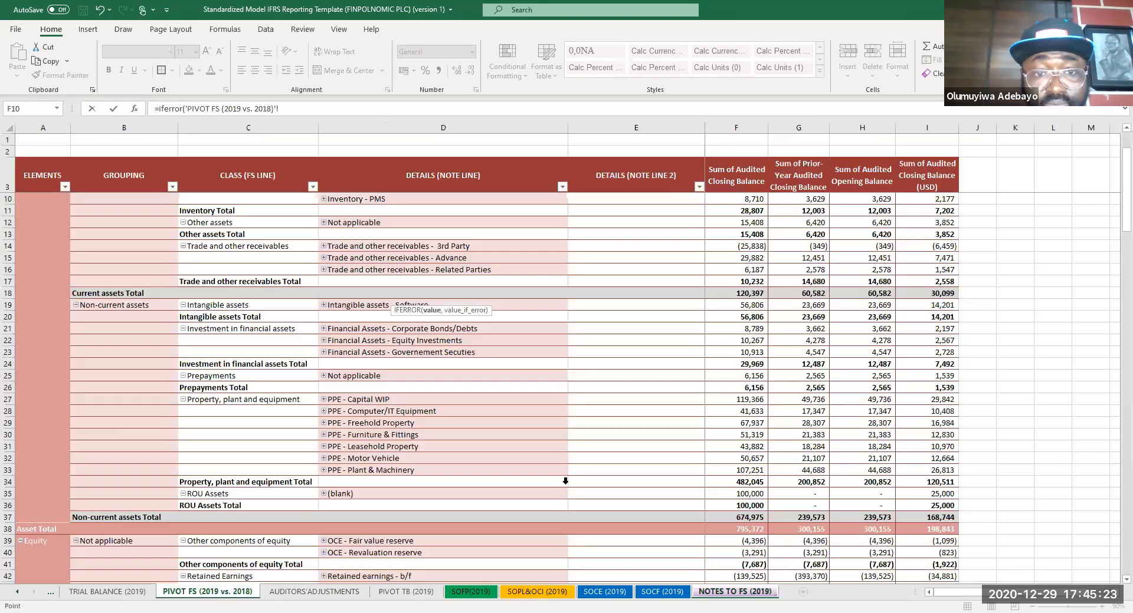
left_click(738, 470)
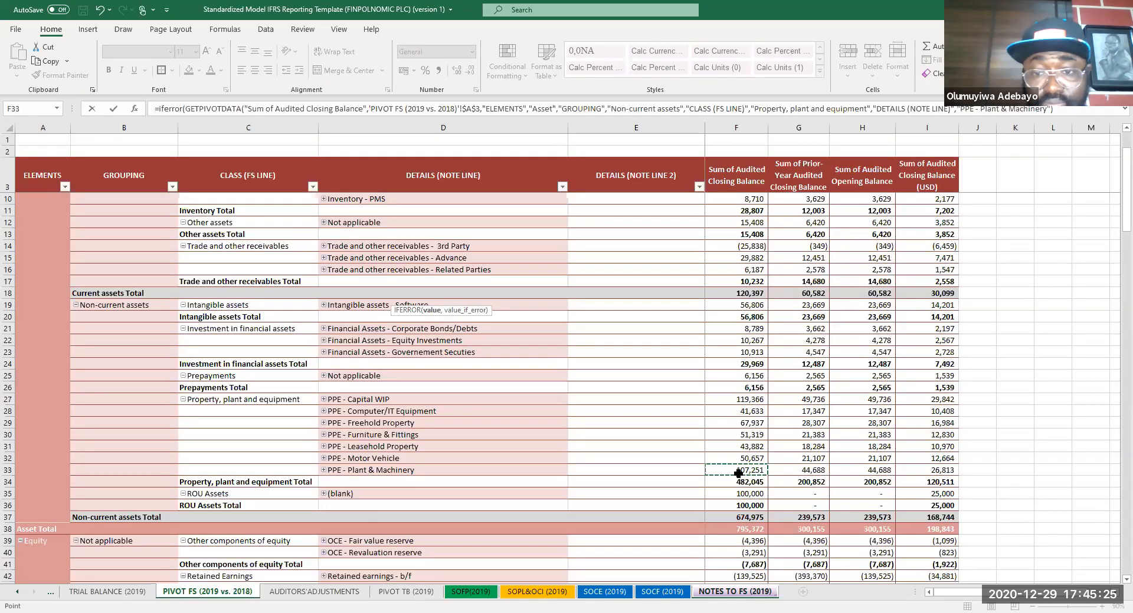
type("/1000,")
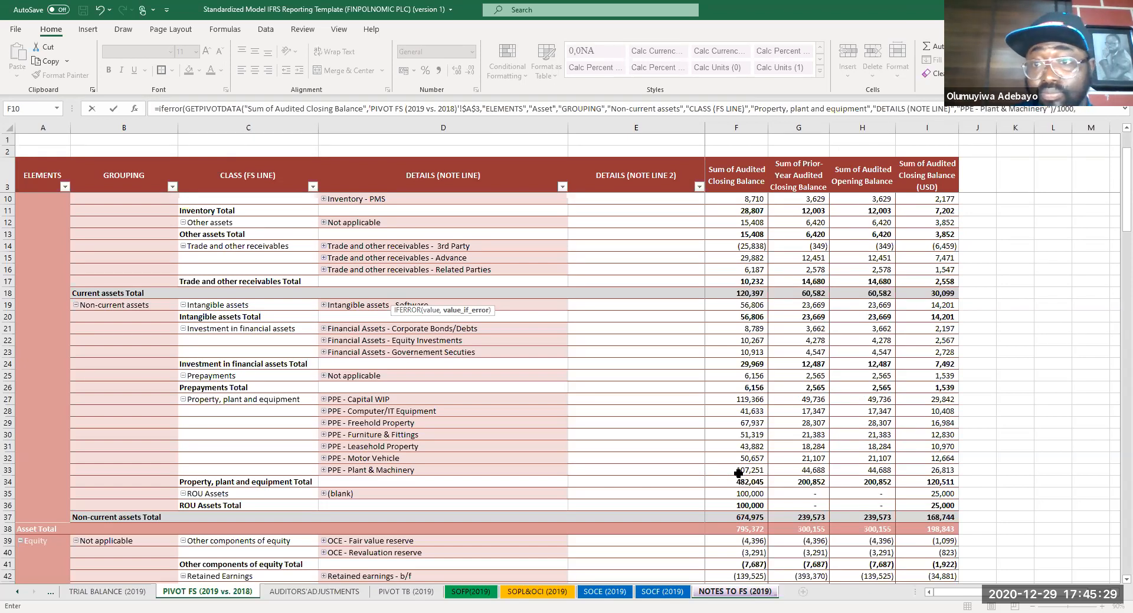
key("Return")
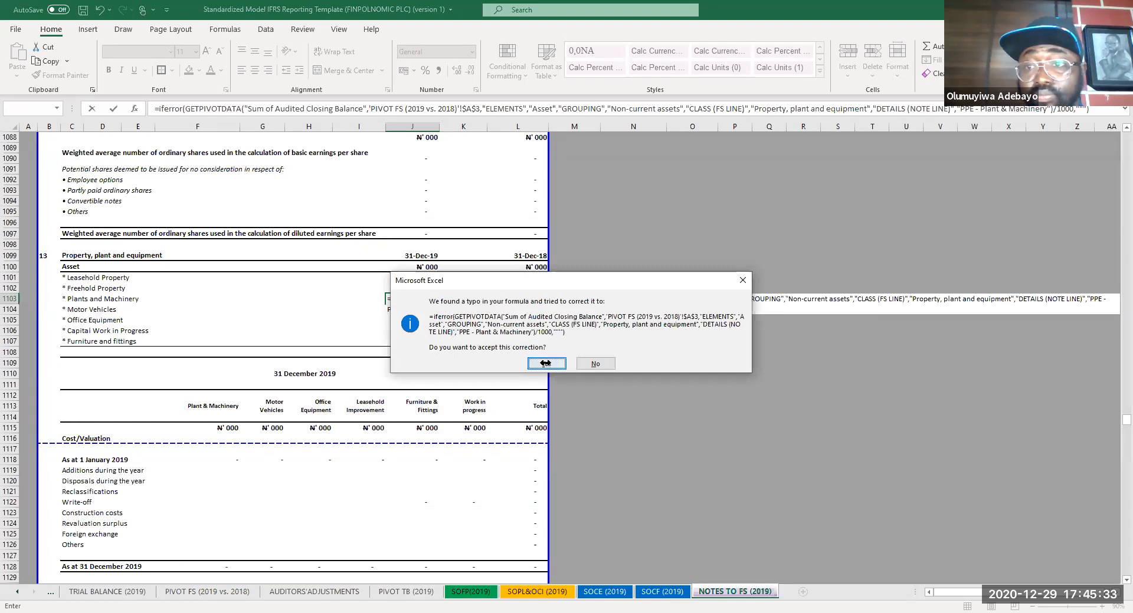
left_click(545, 363)
left_click_drag(444, 382, 443, 375)
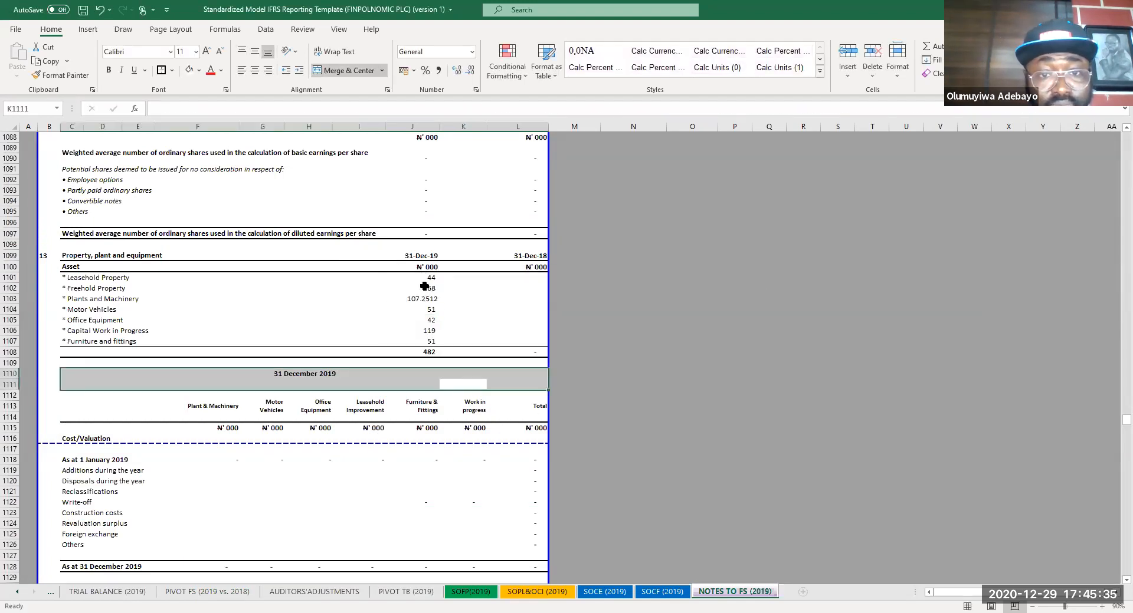
- Copy the number format of J1102 onto the plants and machinery amount in J1103, and save the workbook
left_click(424, 286)
double_click(65, 75)
left_click(425, 299)
key("ctrl+s")
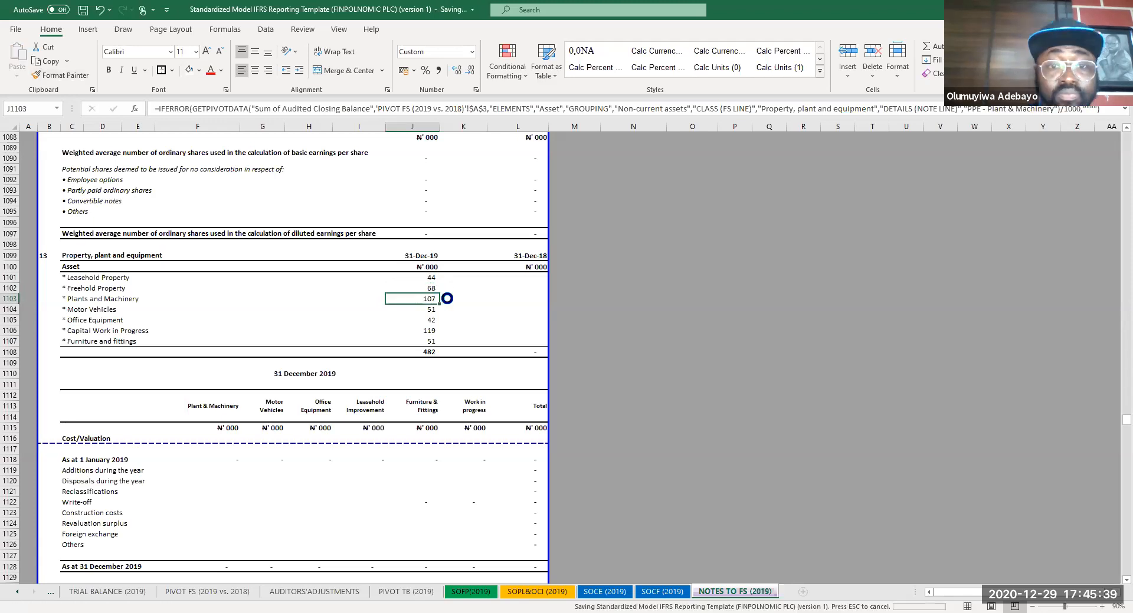
- Copy the 2019 asset formulas in J1101:J1107 of the property, plant and equipment note into the 2018 cells L1101:L1107
left_click_drag(420, 276, 435, 343)
key("ctrl+c")
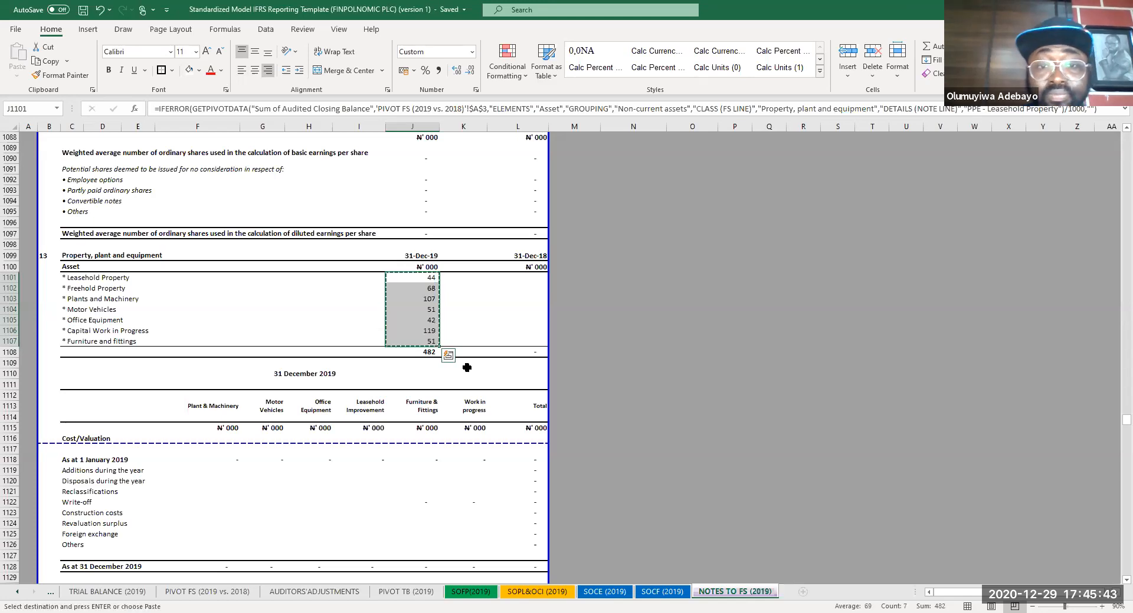
left_click(509, 277)
left_click_drag(510, 277, 509, 341)
key("ctrl+v")
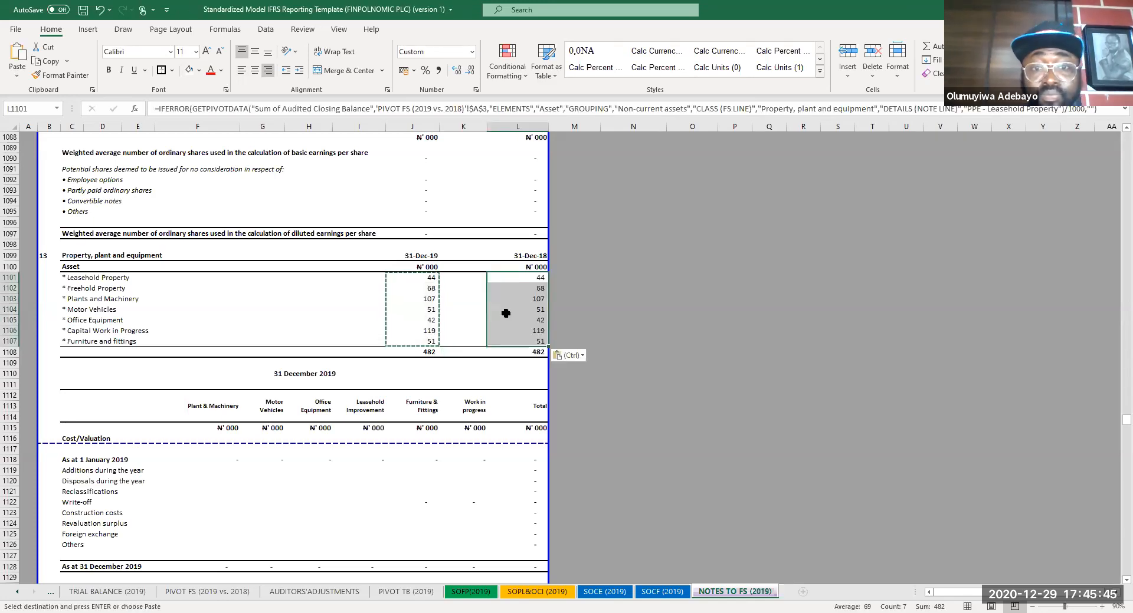
- For L1101:L1107, set up a replacement of "Audited Closing Balance" with "Prior-Year Audited Closing Balance", copying the new text from the pivot's G3 header
left_click(528, 319)
left_click_drag(519, 277, 526, 340)
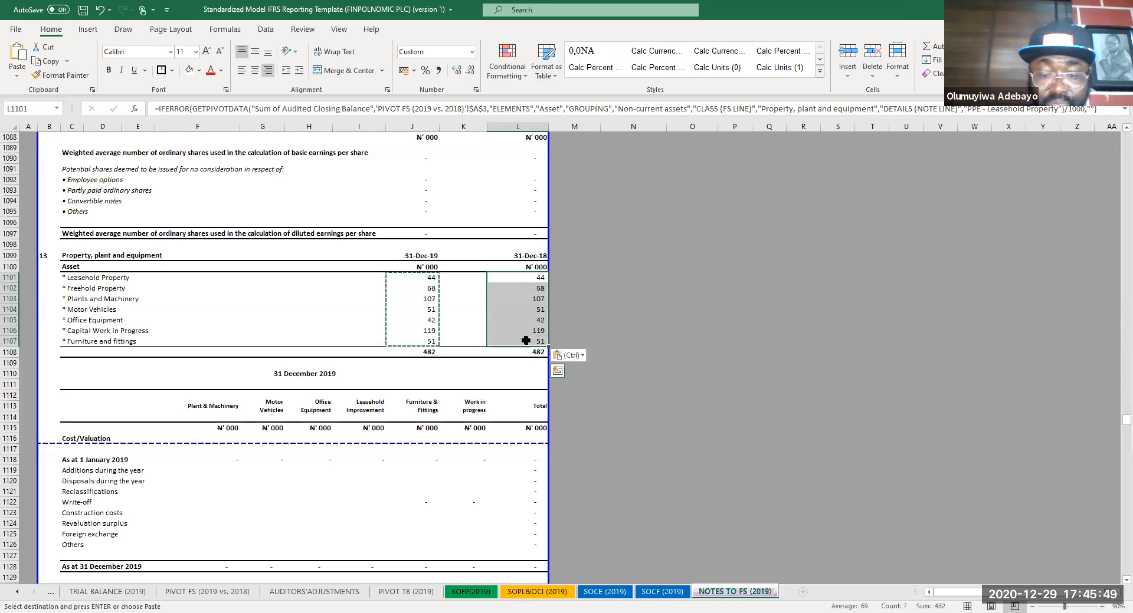
key("ctrl+h")
left_click_drag(749, 470, 528, 465)
key("BackSpace")
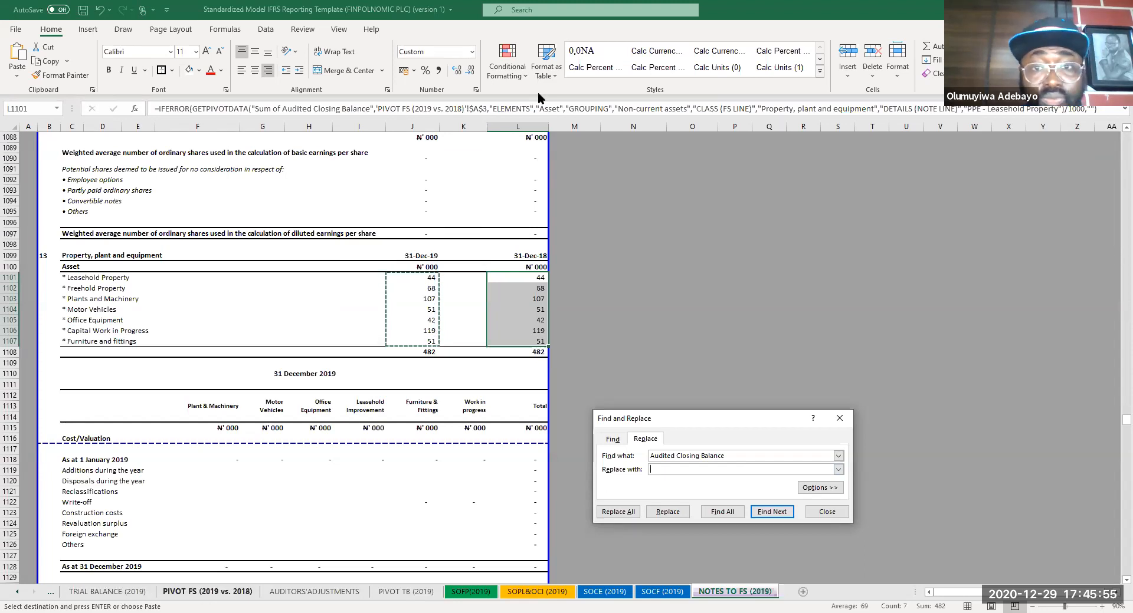
left_click(207, 592)
left_click(790, 175)
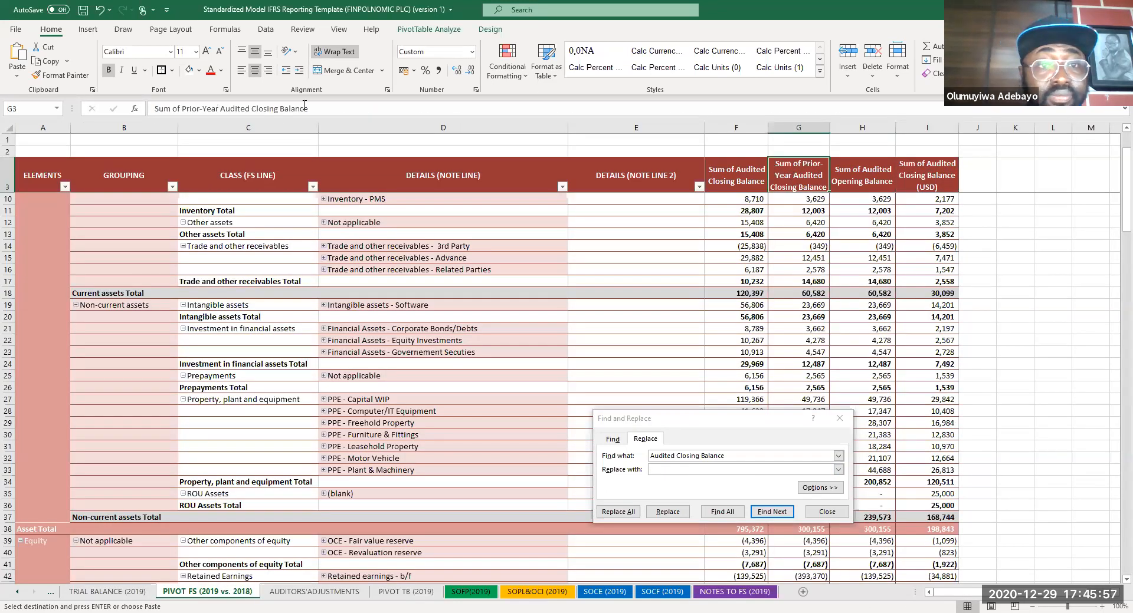
left_click_drag(310, 109, 187, 109)
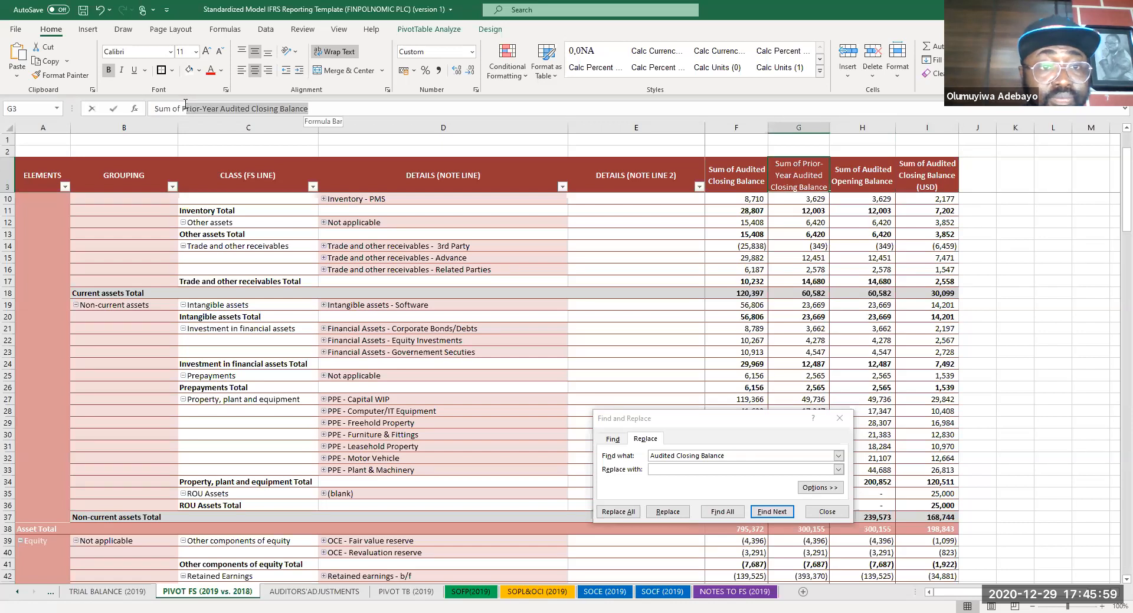
left_click(694, 470)
key("ctrl+v")
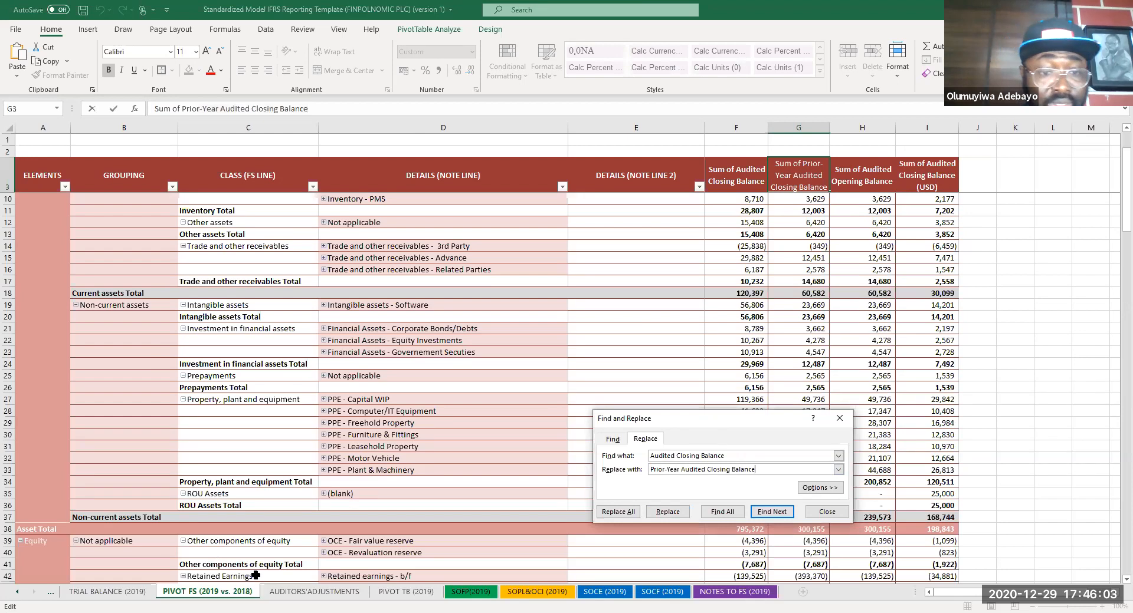
- Replace all matches in L1101:L1107 of the notes sheet, close the replacement dialog, and save the workbook
left_click(734, 591)
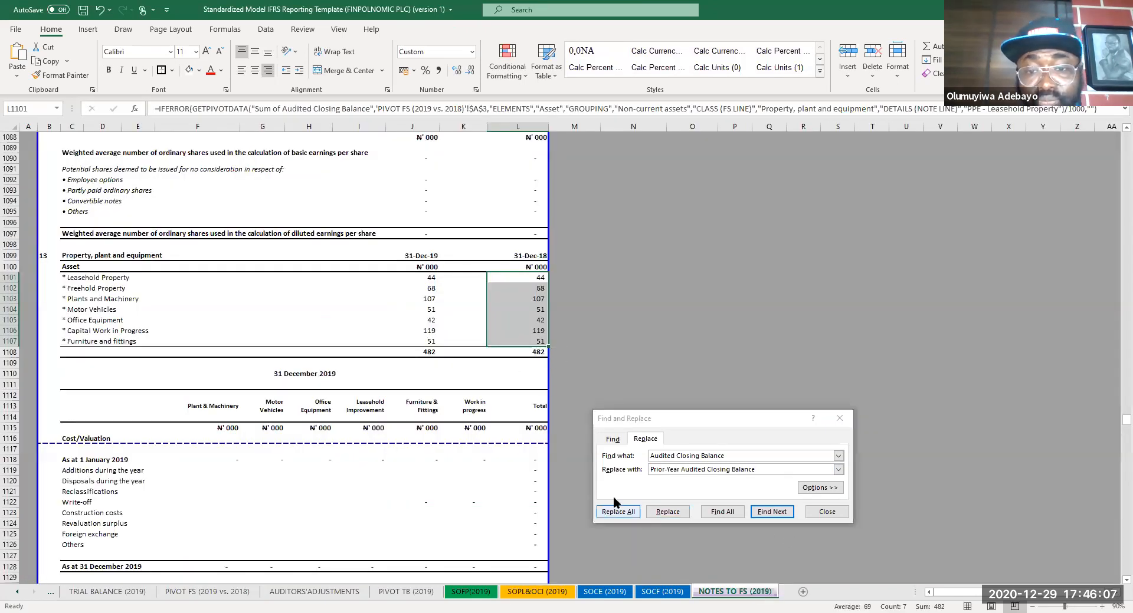
left_click(613, 511)
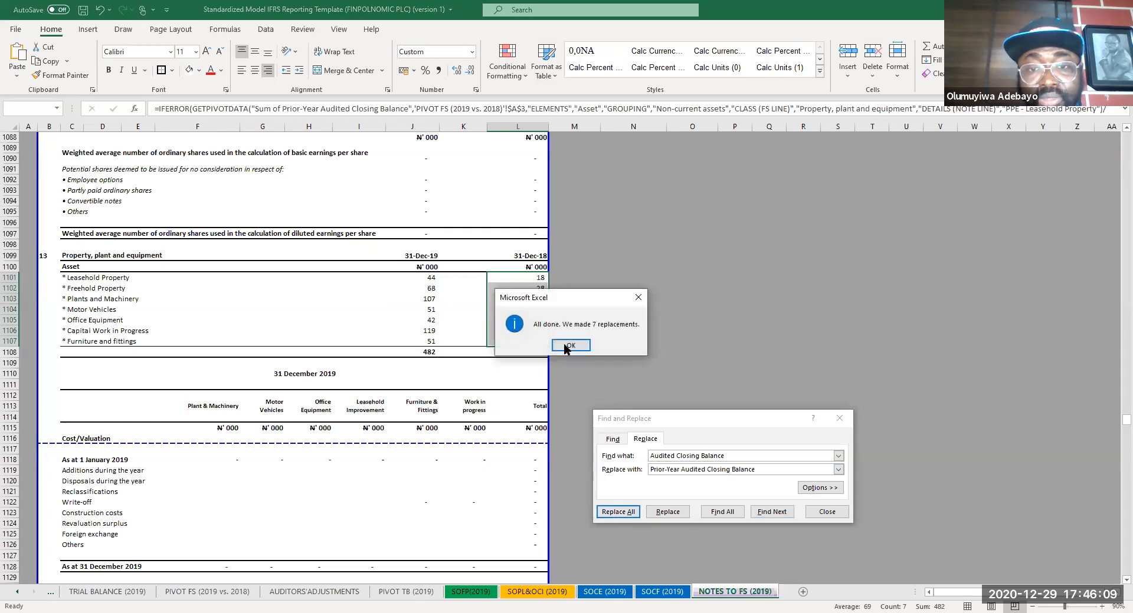
left_click(584, 348)
left_click(848, 417)
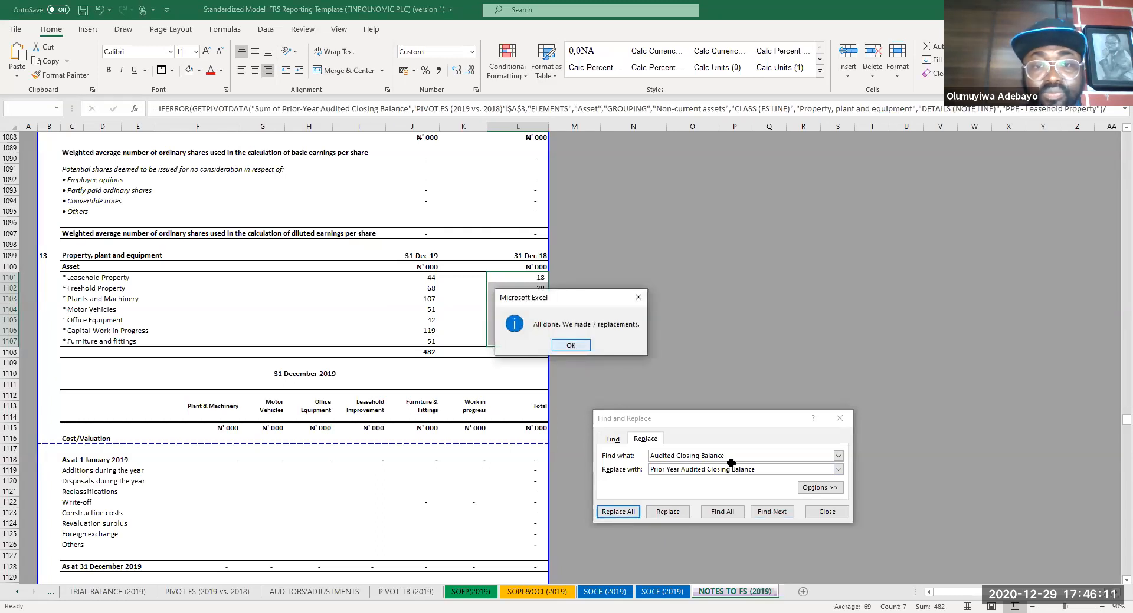
left_click(695, 364)
key("ctrl+s")
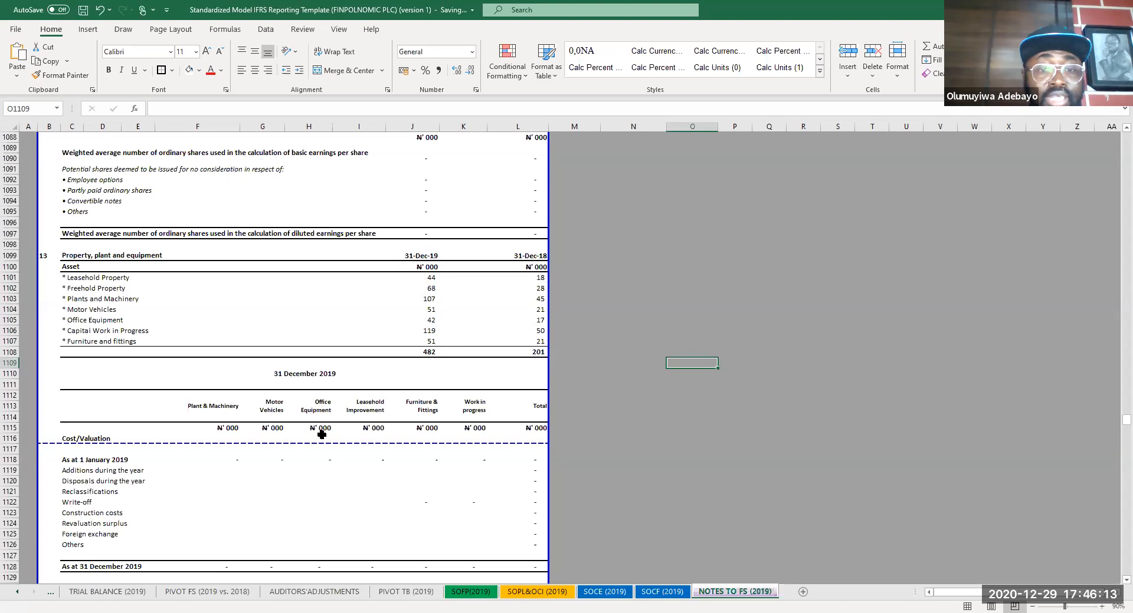
- Review the property, plant and equipment movement schedule and the earnings per share notes above it
scroll(322, 434, "down", 2)
scroll(321, 435, "down", 1)
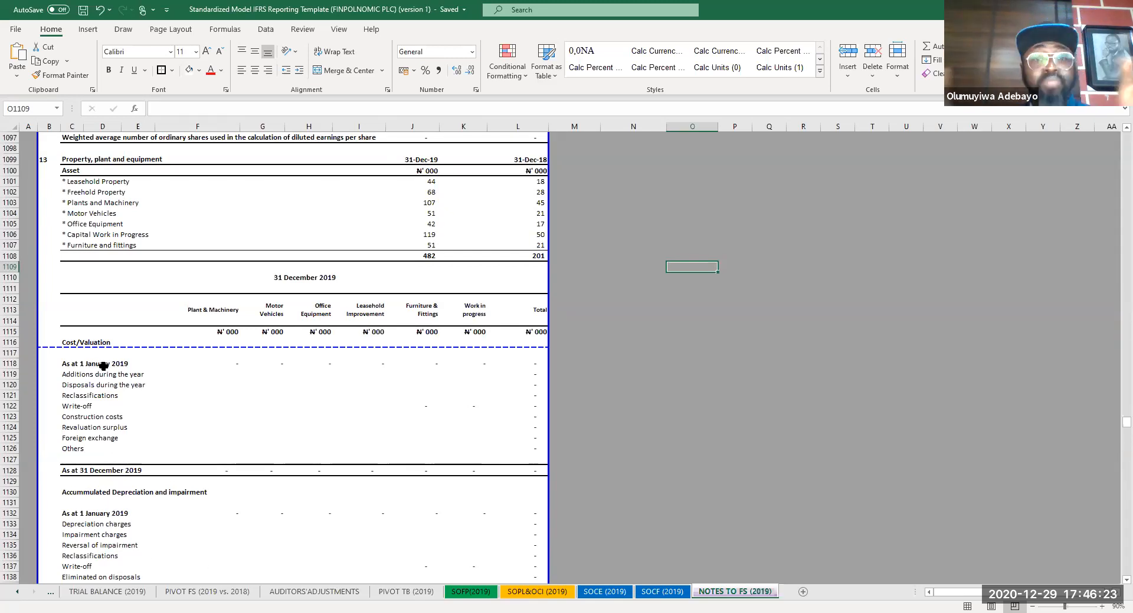
scroll(459, 353, "up", 10)
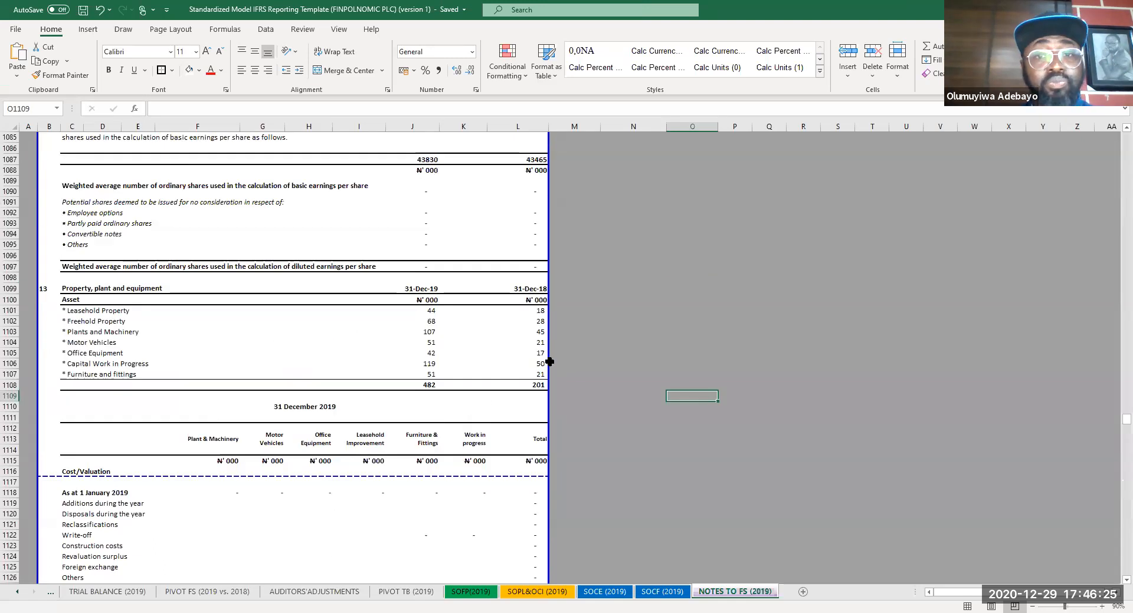
scroll(586, 351, "up", 12)
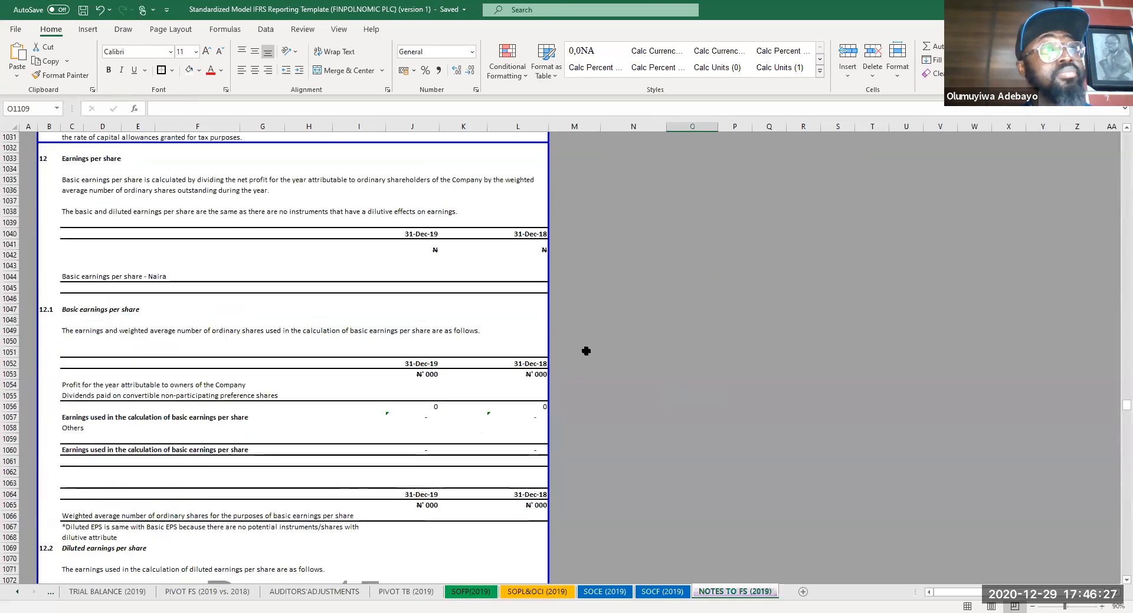
scroll(587, 354, "down", 15)
scroll(229, 506, "down", 4)
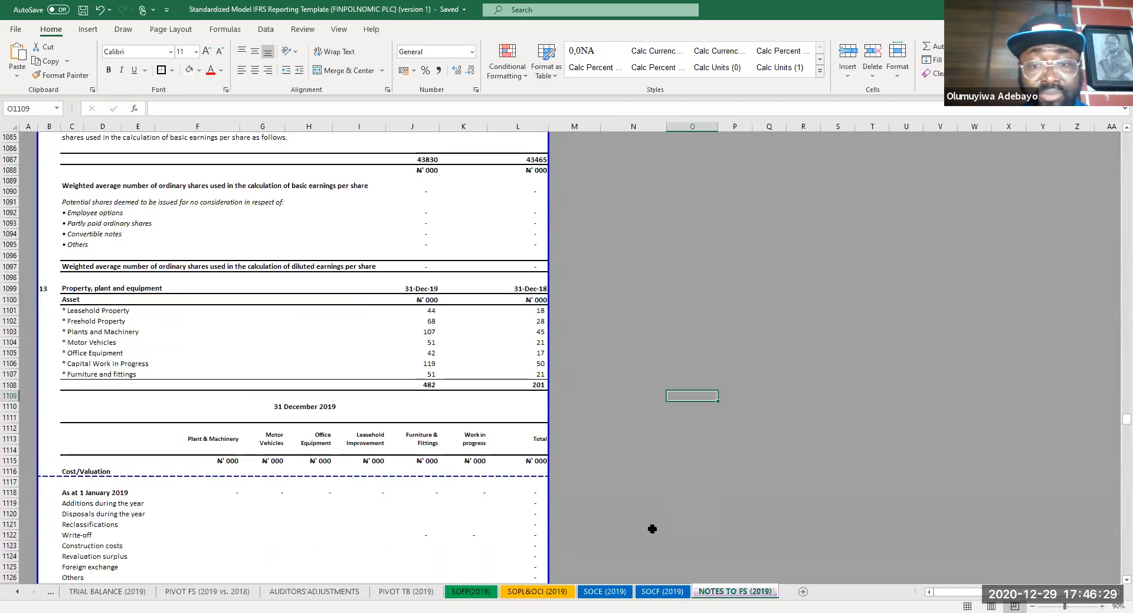
scroll(247, 485, "down", 3)
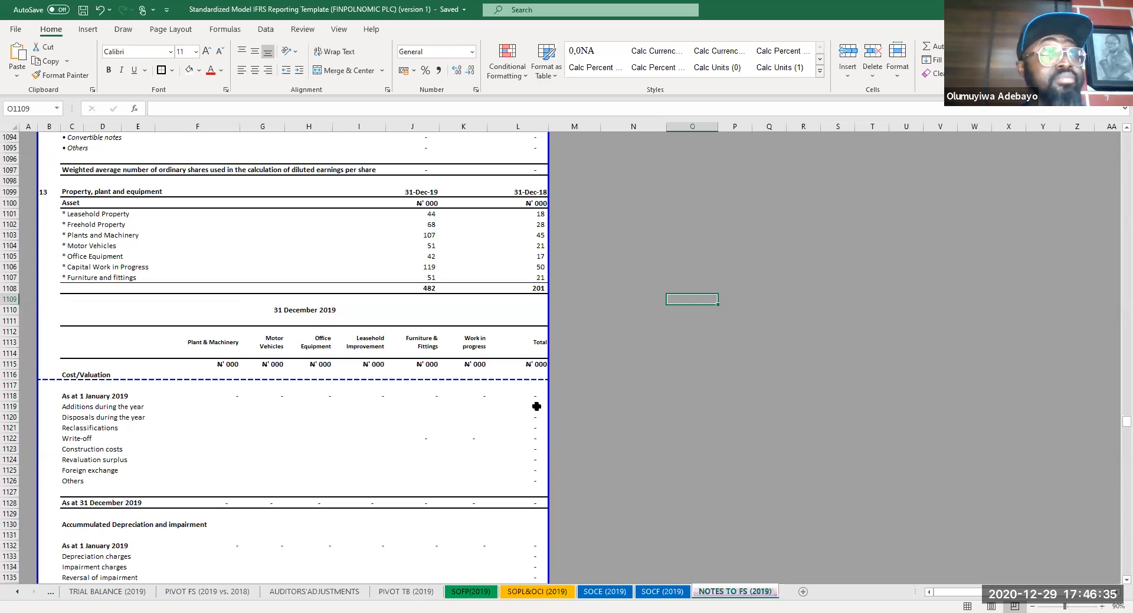
scroll(123, 490, "down", 1)
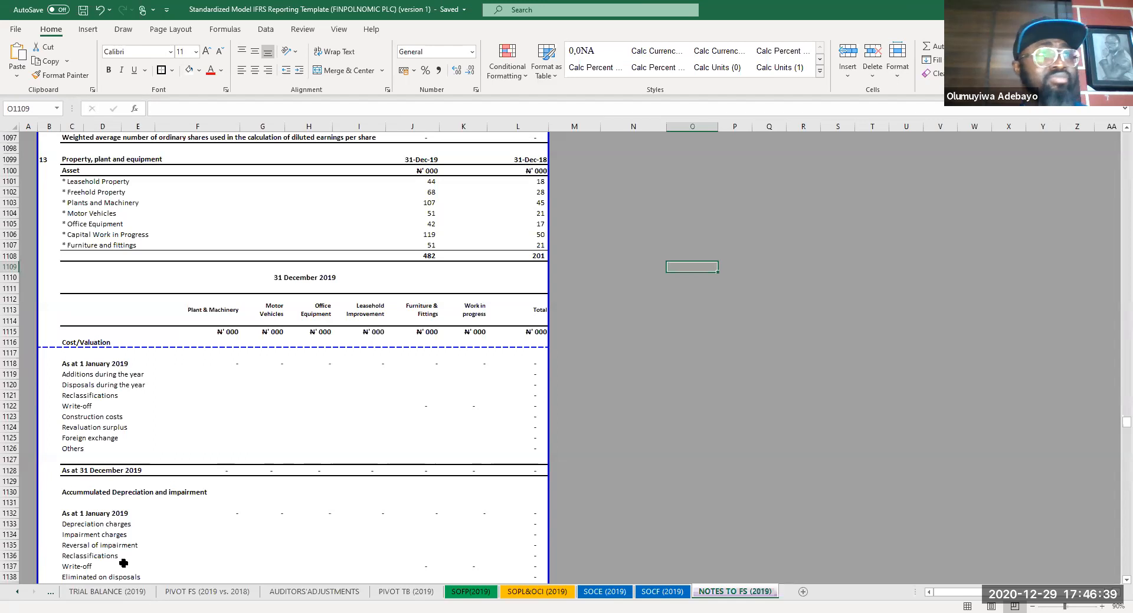
scroll(401, 522, "up", 3)
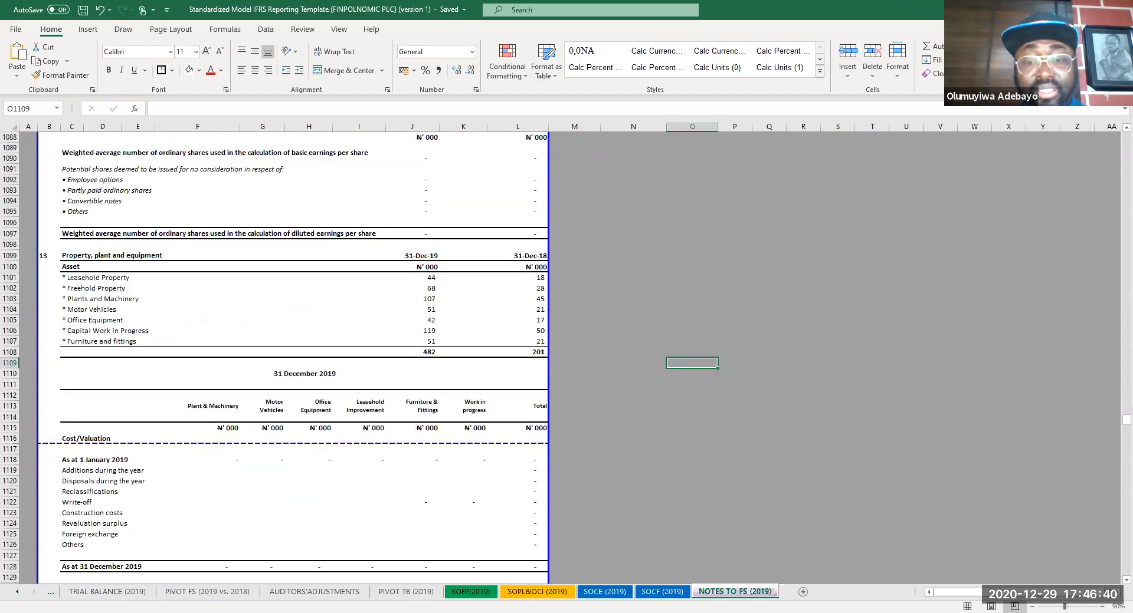
- In J80 of the cash flow statement, enter =IFERROR('NOTES TO FS (2019)'!J1257,"") for cash and cash equivalents at the beginning of the year
left_click(653, 592)
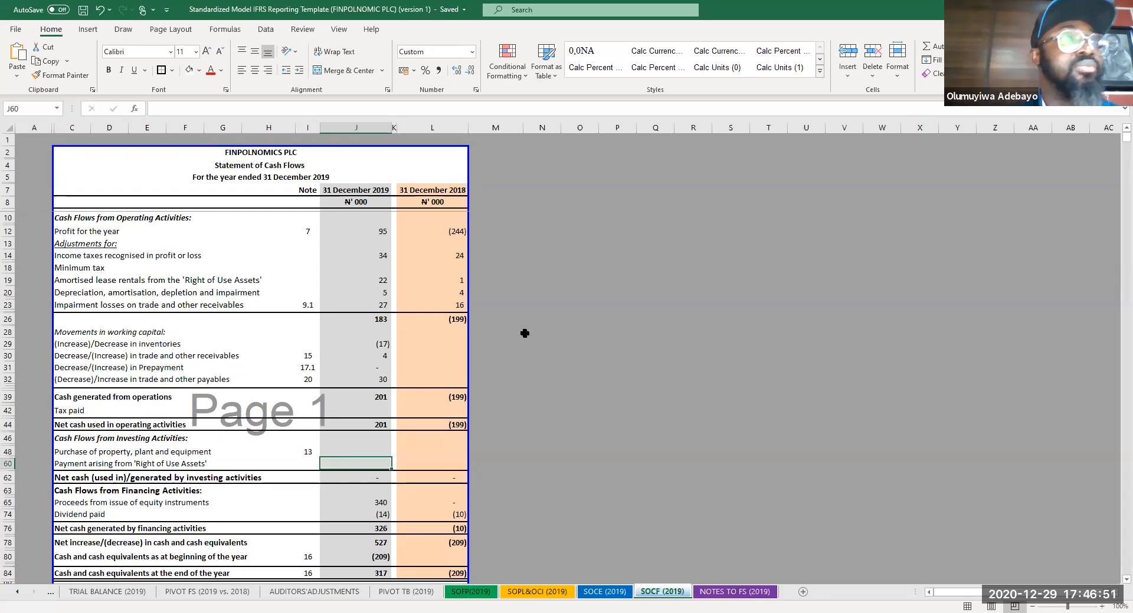
scroll(448, 366, "down", 3)
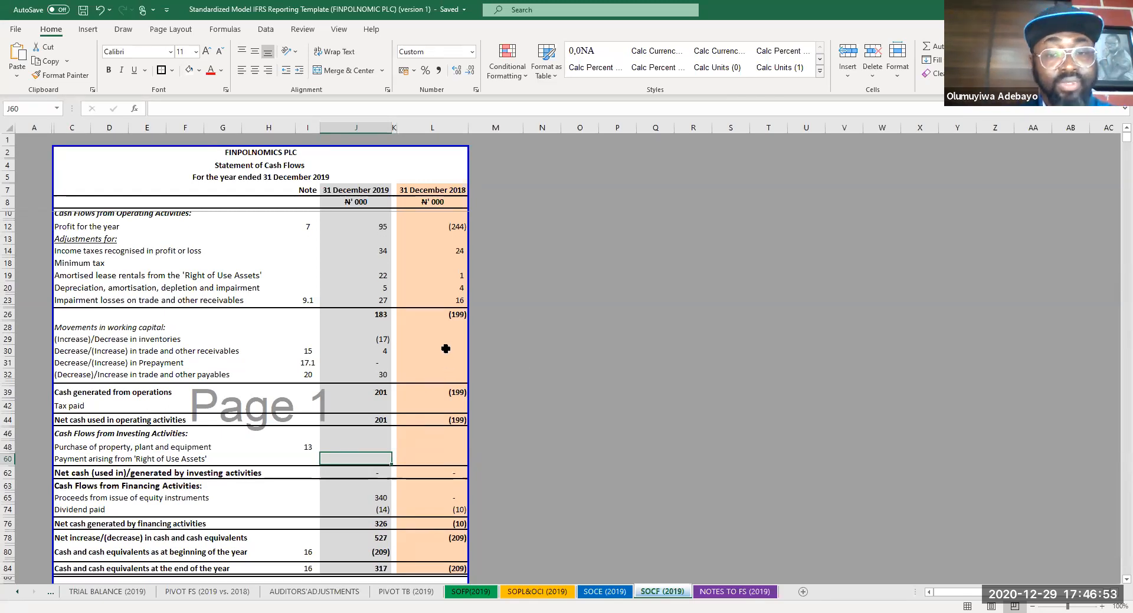
left_click(379, 455)
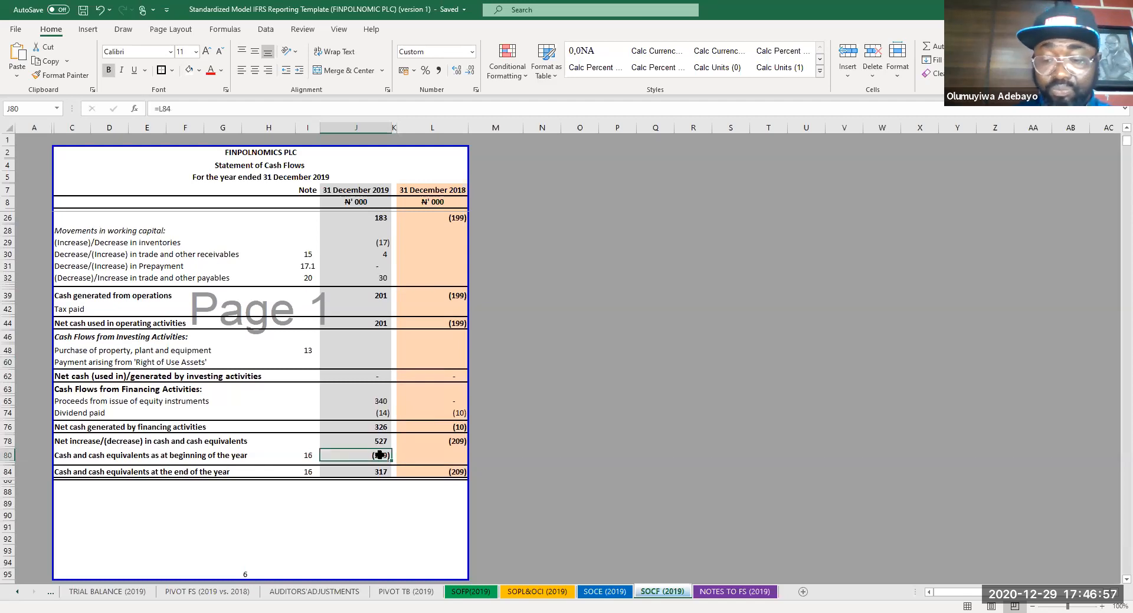
type("=if")
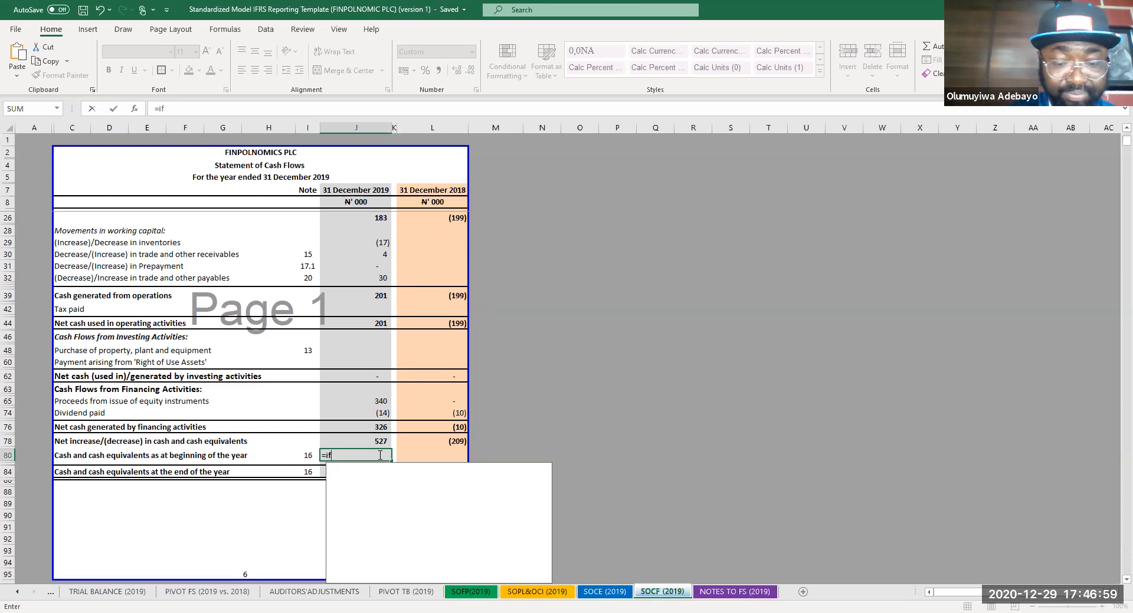
type("error(")
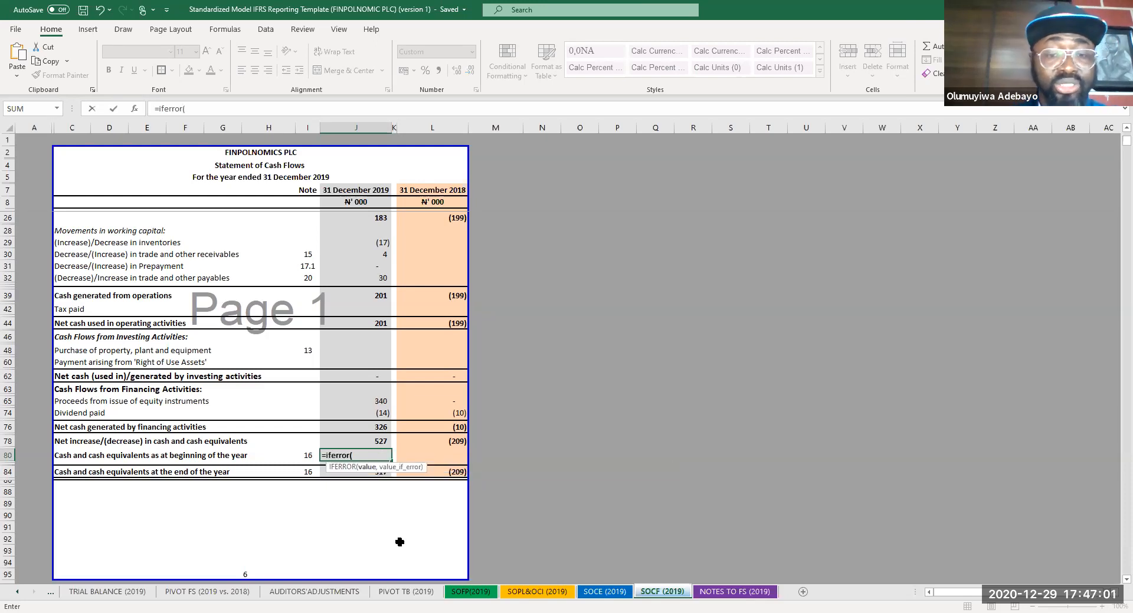
left_click(704, 593)
scroll(671, 450, "down", 5)
scroll(671, 450, "down", 20)
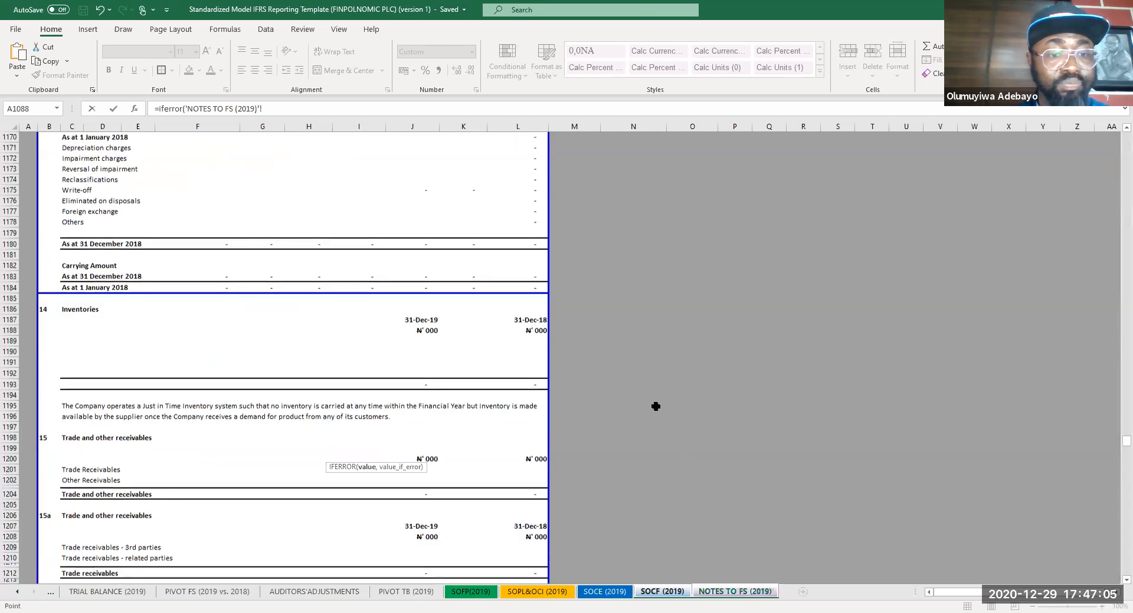
scroll(654, 404, "down", 17)
scroll(98, 430, "up", 7)
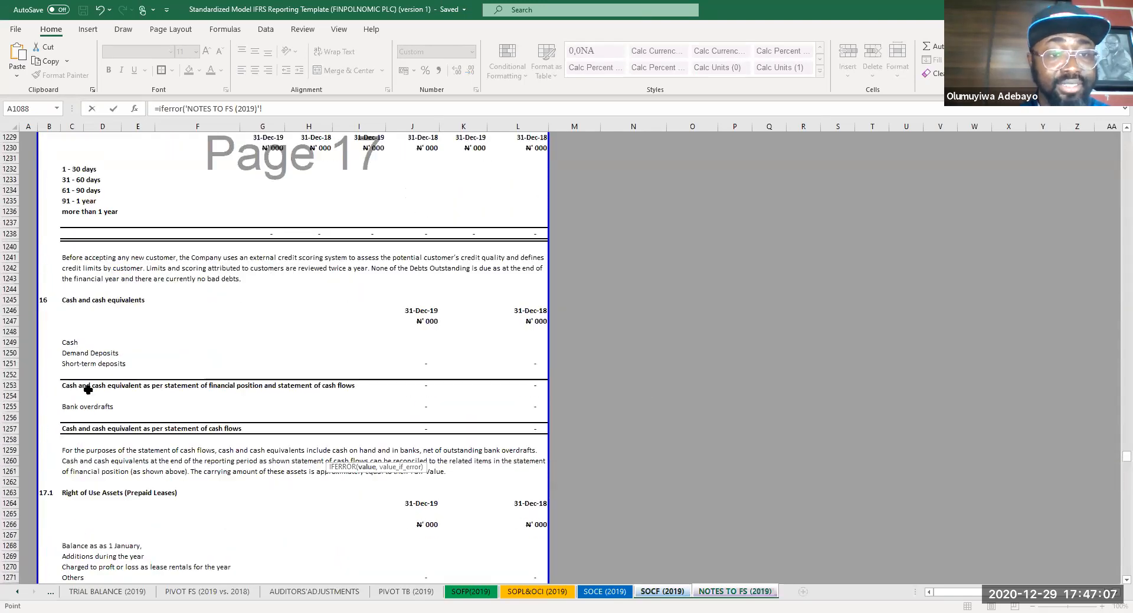
left_click(417, 428)
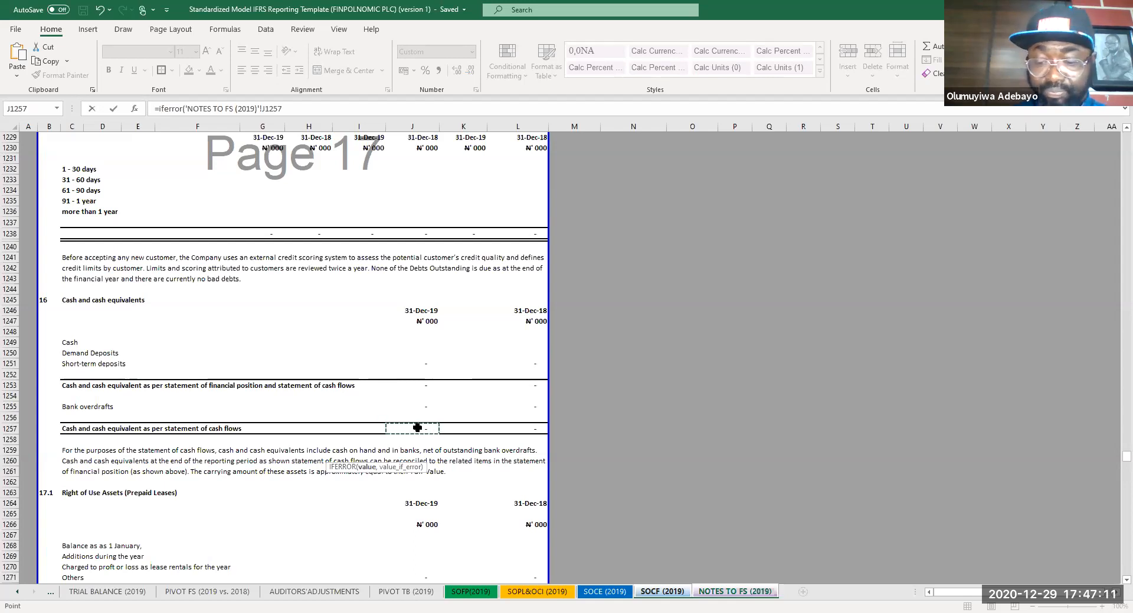
type(",")
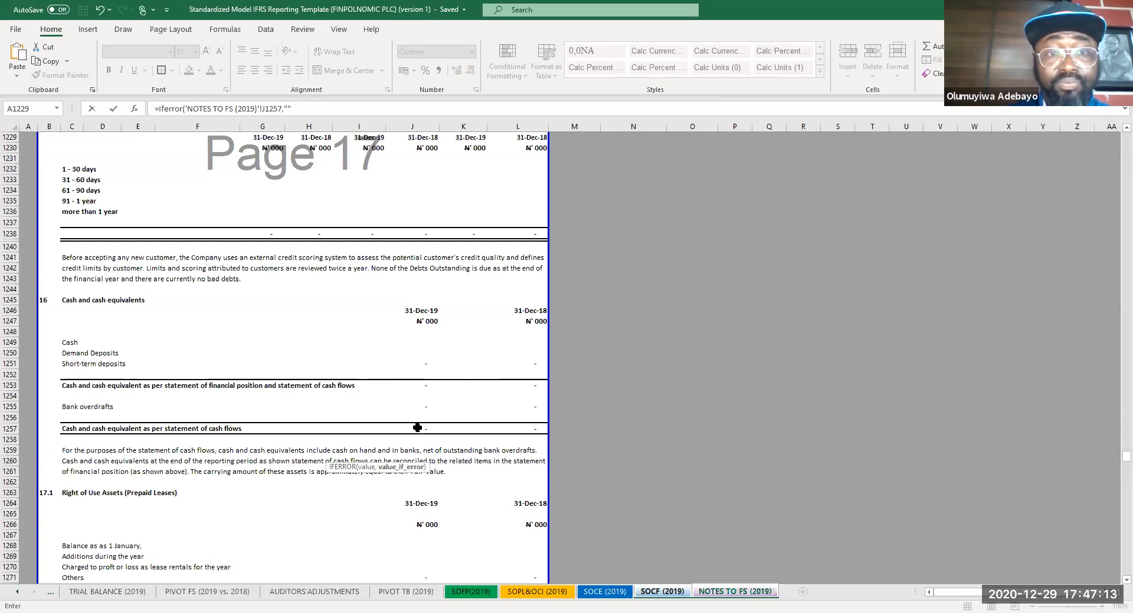
type("\"\"")
key("Return")
- Copy J80's opening cash formula to the 2018 cell L80, apply L74's formatting to it, and save the workbook
left_click(372, 455)
key("ctrl+c")
left_click(451, 455)
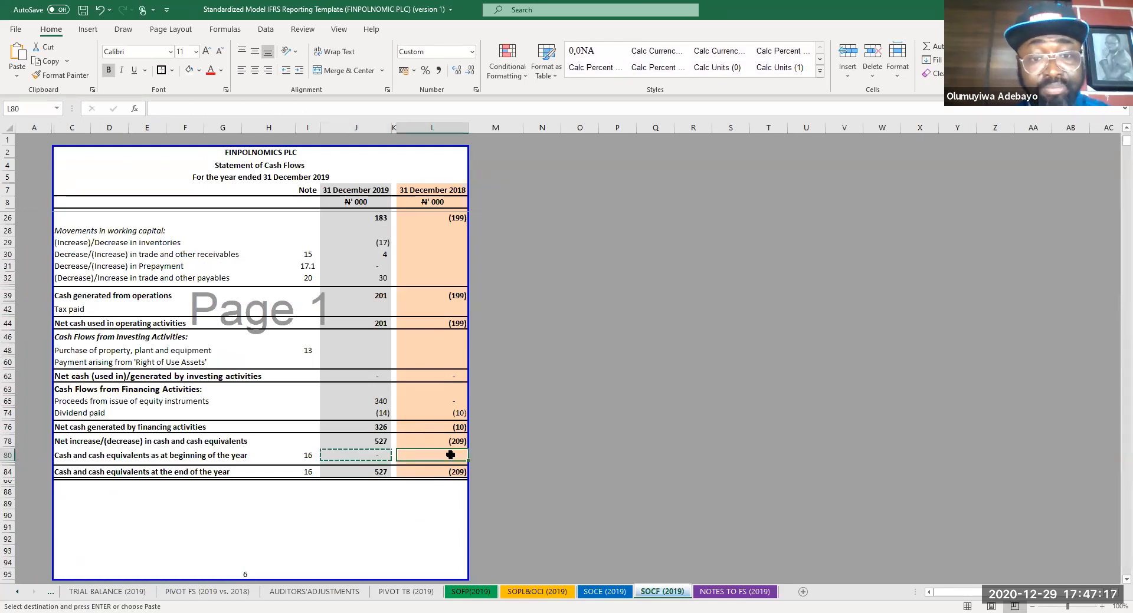
key("ctrl+v")
left_click(436, 415)
left_click(61, 75)
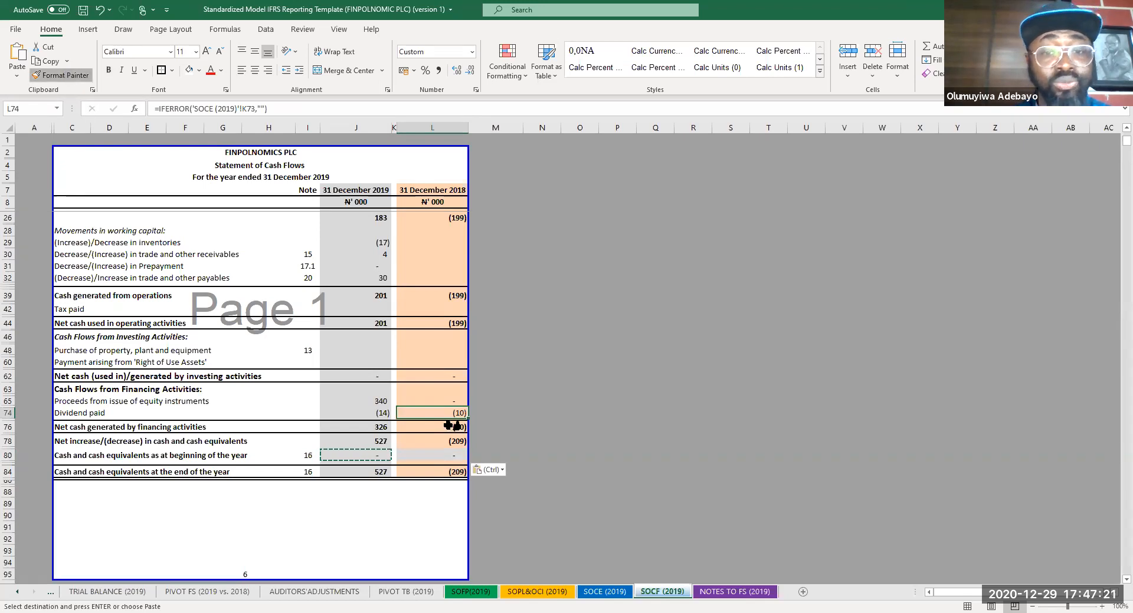
left_click(447, 456)
left_click(433, 514)
key("ctrl+s")
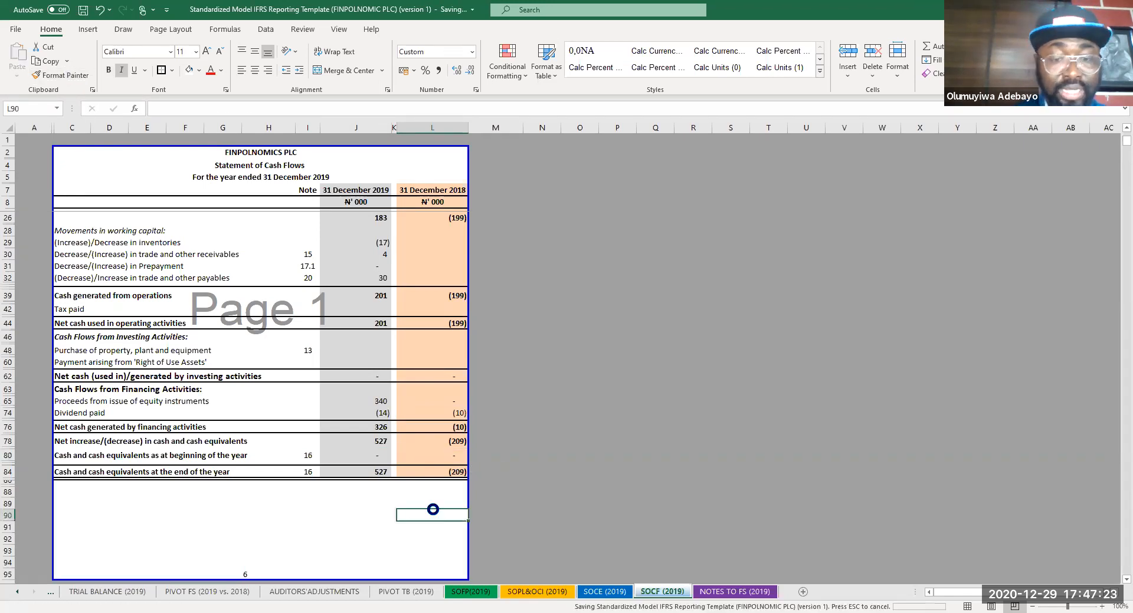
- In J1249 of the notes sheet, enter an IFERROR formula returning the pivot's 2019 audited closing balance for Cash in Hand divided by 1000, else ""
left_click(376, 454)
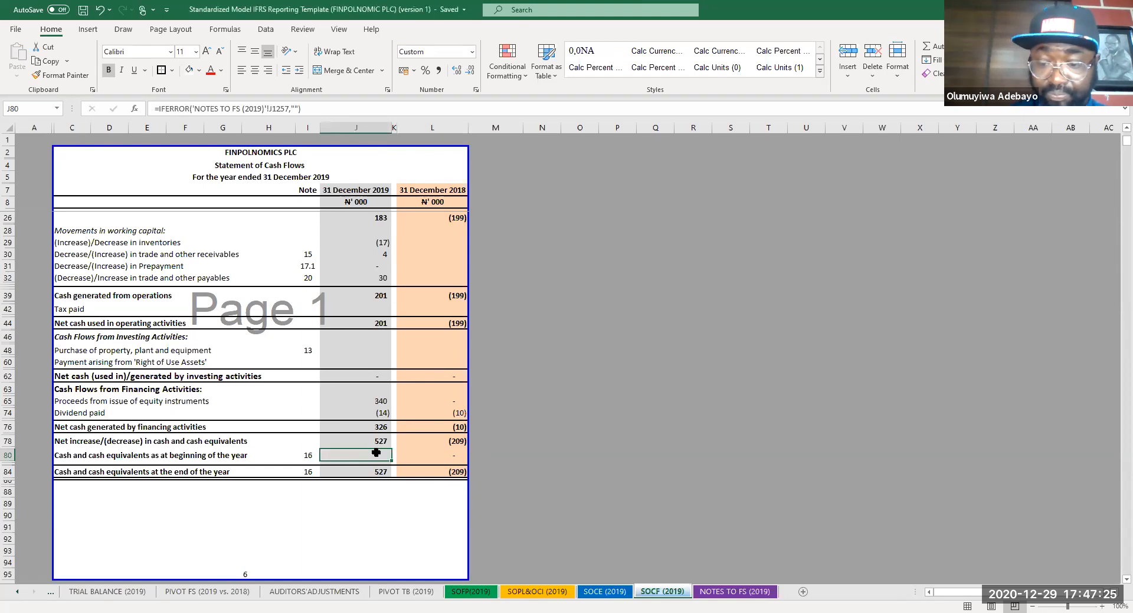
key("ctrl+bracketleft")
left_click(427, 343)
type("=i")
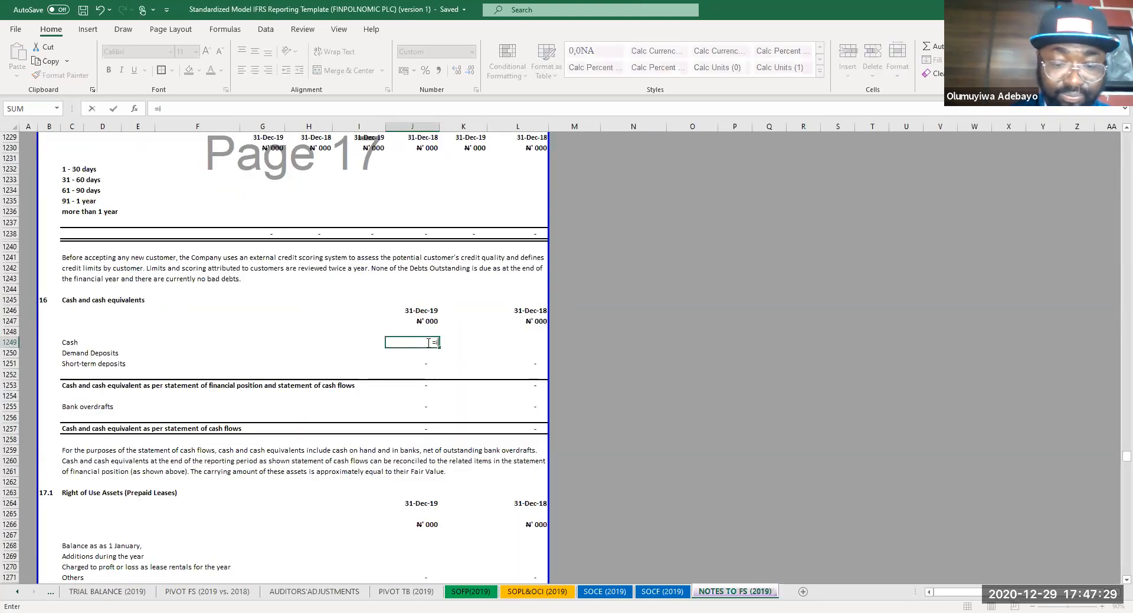
type("f")
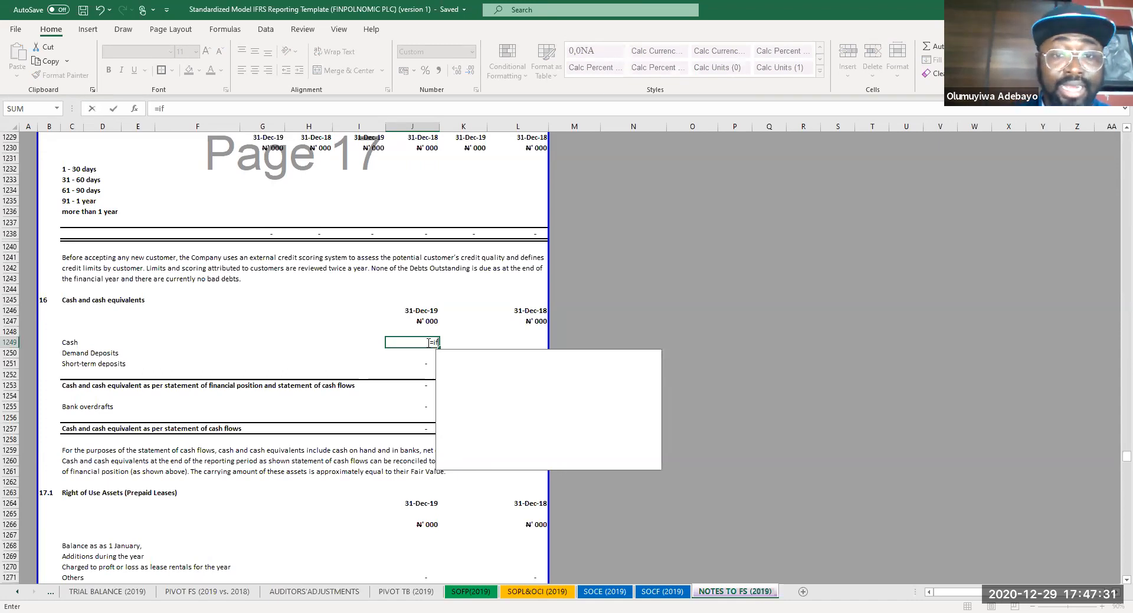
type("error(")
left_click(194, 592)
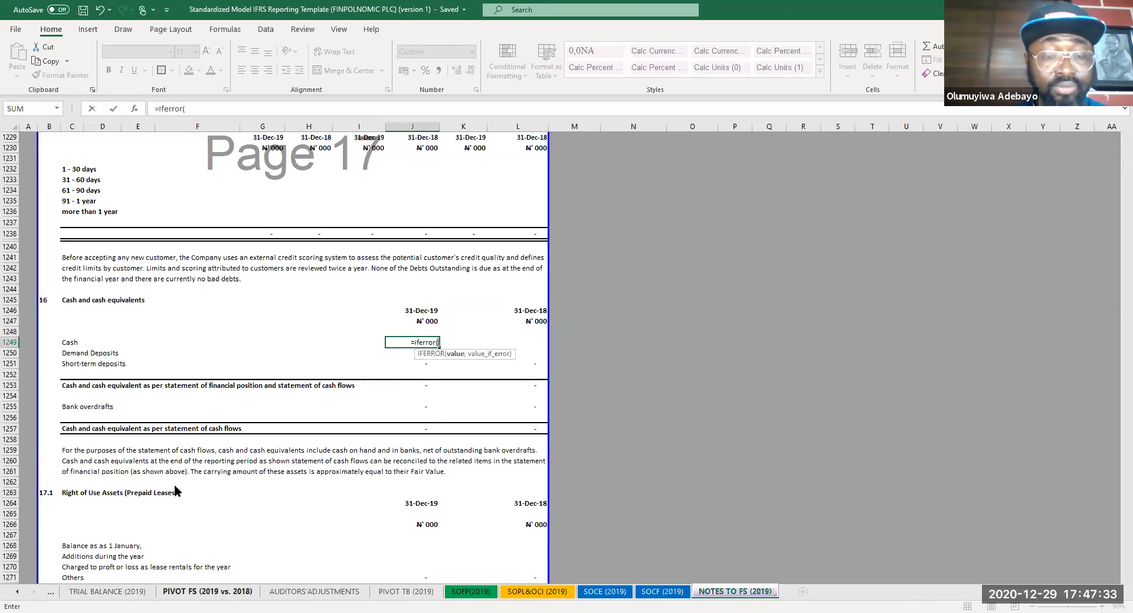
scroll(481, 251, "up", 2)
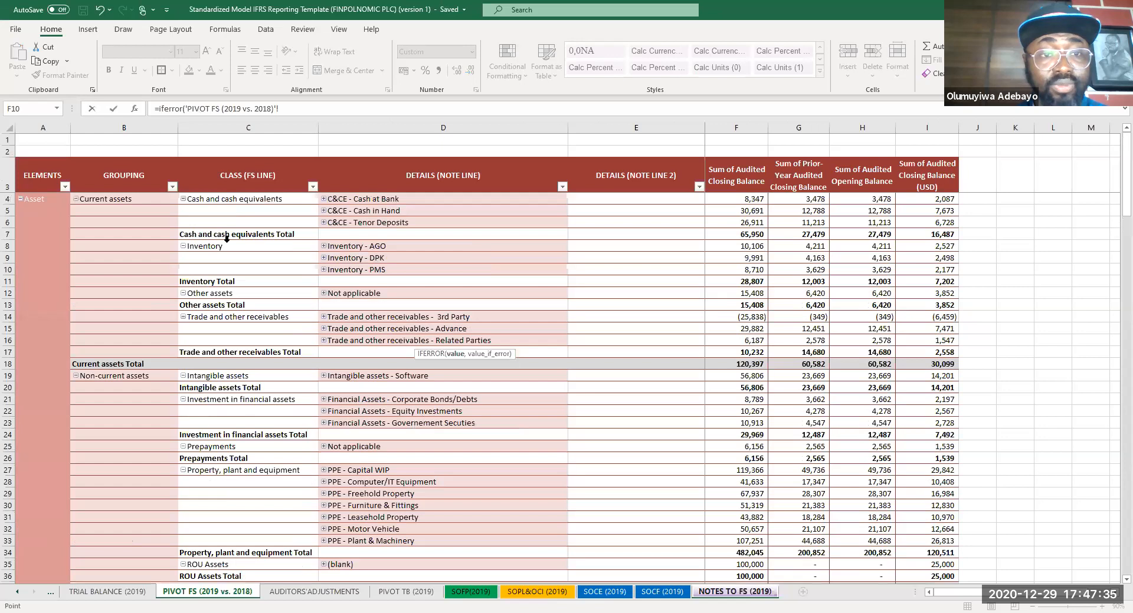
left_click(751, 211)
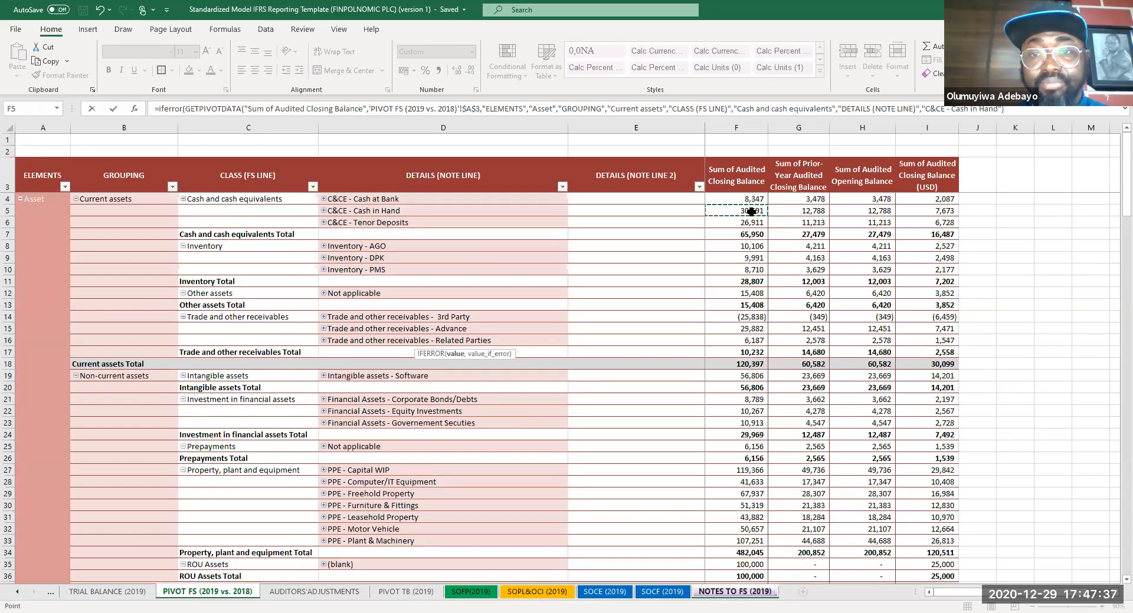
type("/1000,\"")
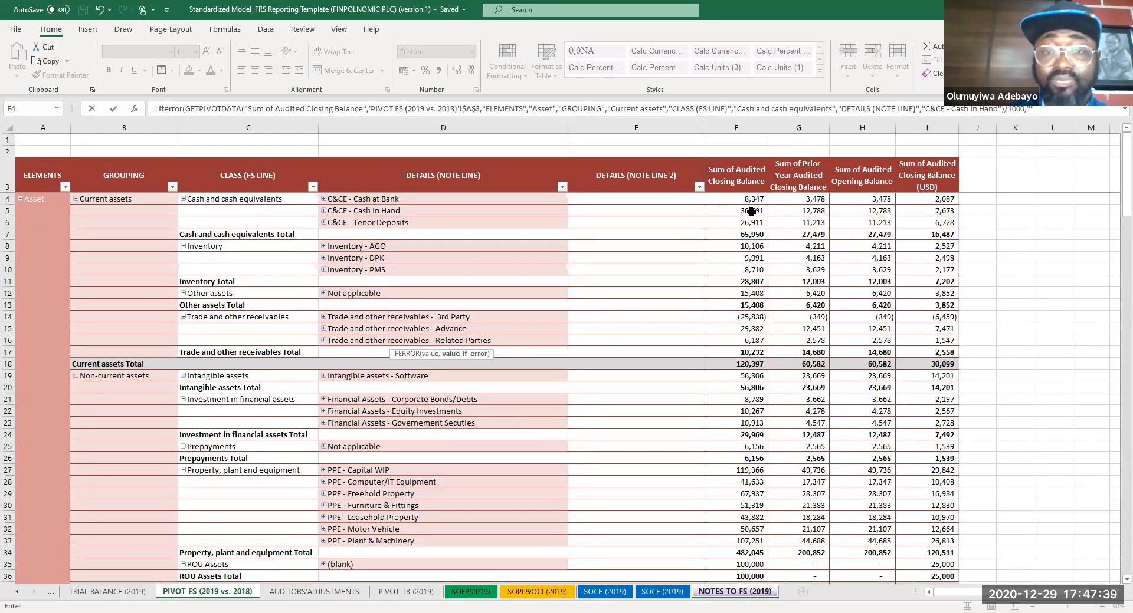
key("Return")
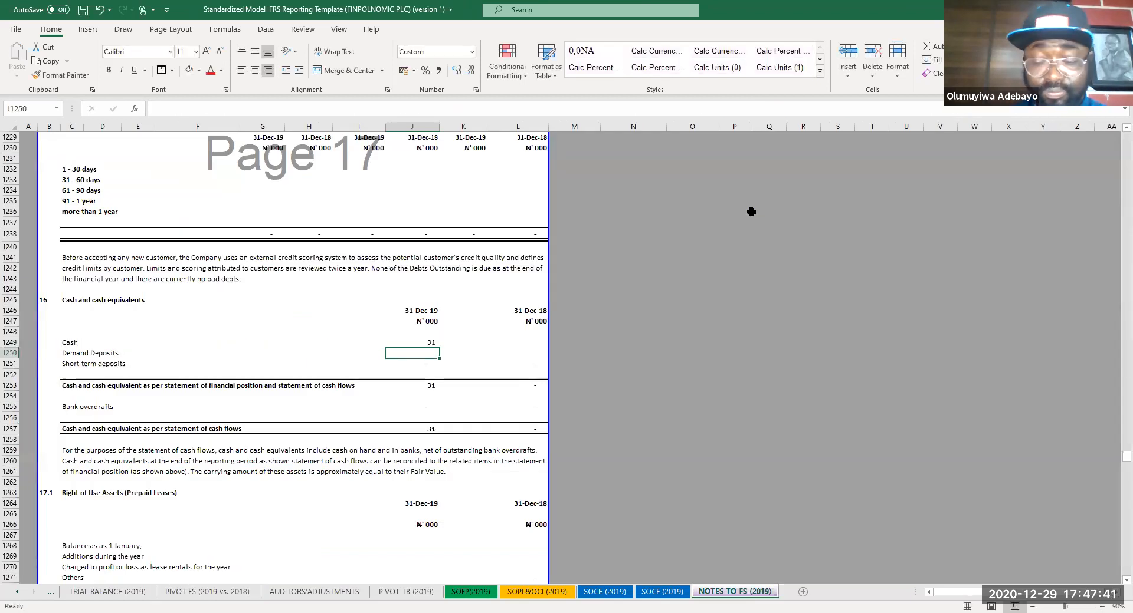
- In J1250, enter an IFERROR formula for demand deposits using the pivot's 2019 audited closing balance for Cash at Bank in thousands
type("=if")
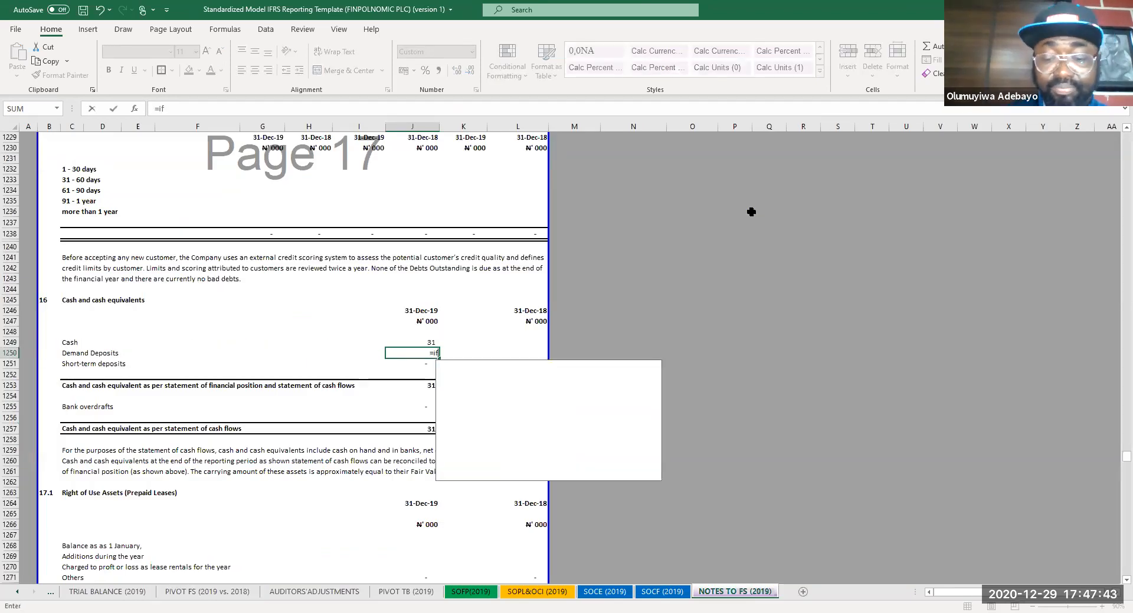
type("error(")
left_click(207, 592)
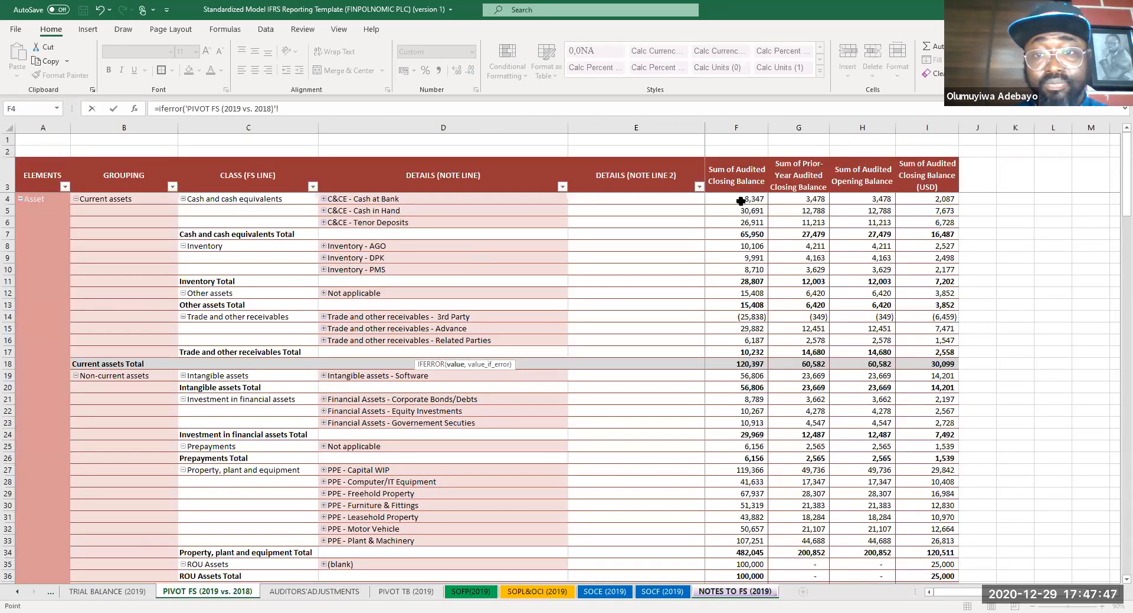
left_click(741, 200)
type(",0)")
key("Return")
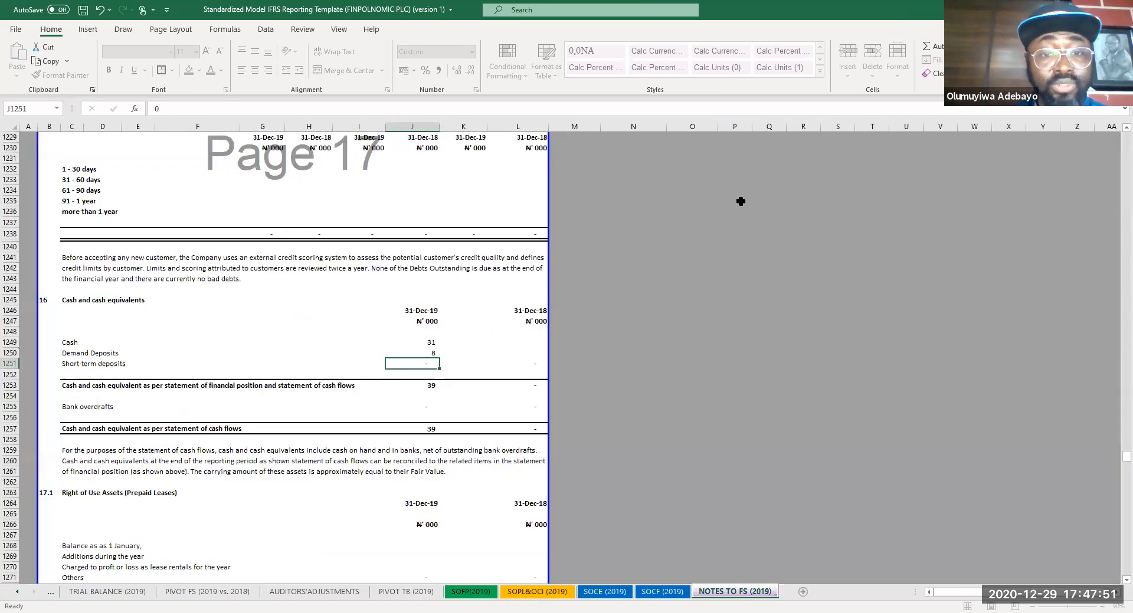
- In J1251, enter an IFERROR formula for short-term deposits: the pivot's 2019 closing balance for Tenor Deposits divided by 1000, else ""
type("=if")
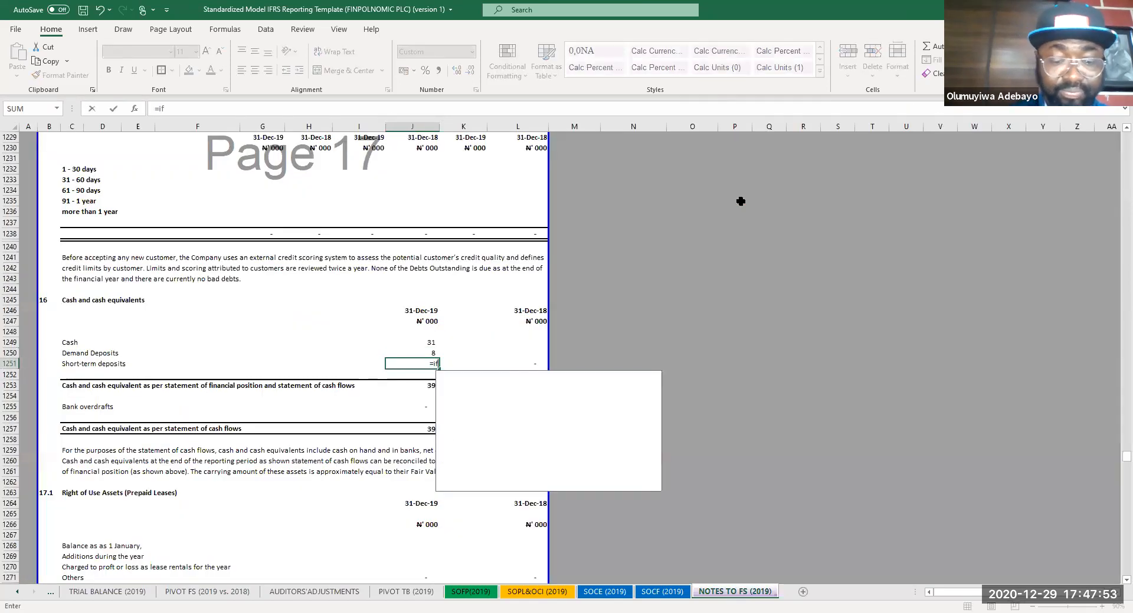
type("error(")
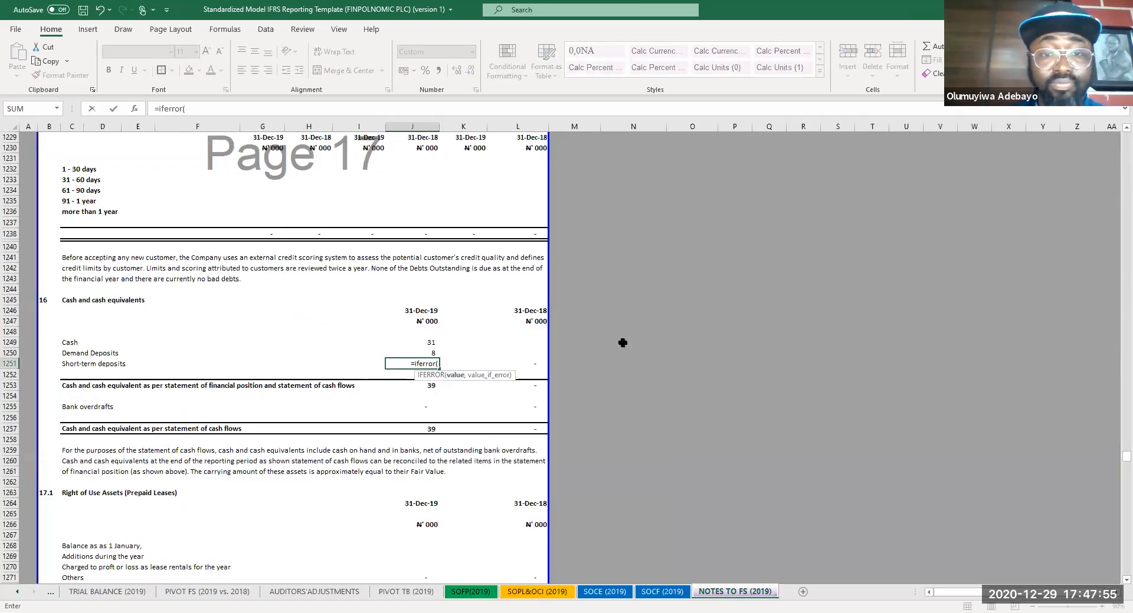
left_click(205, 591)
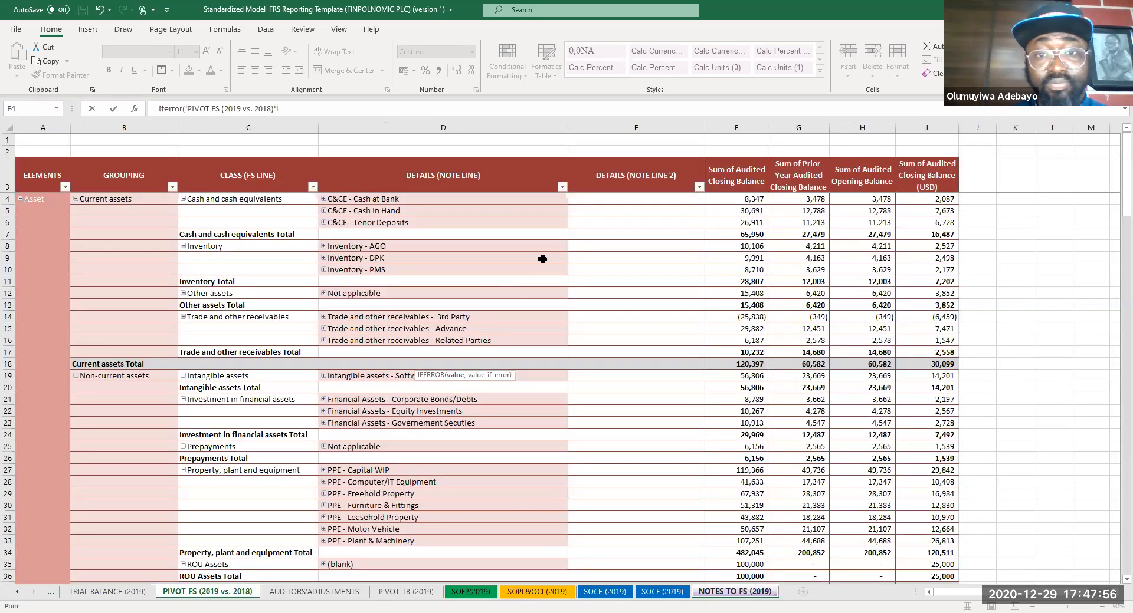
left_click(758, 223)
type("/1000")
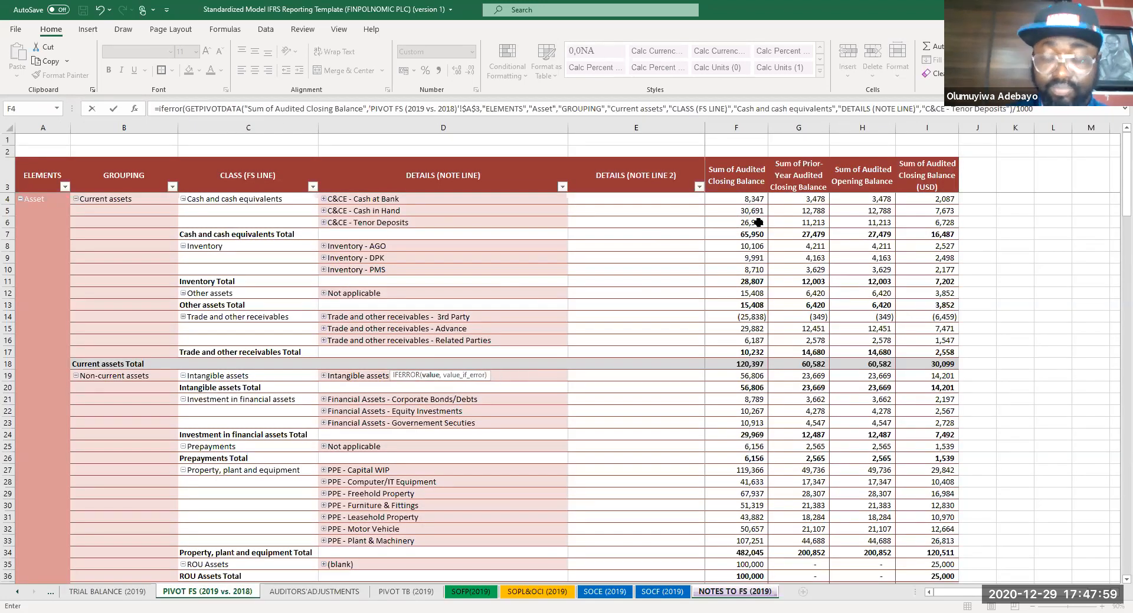
type(",\"\")")
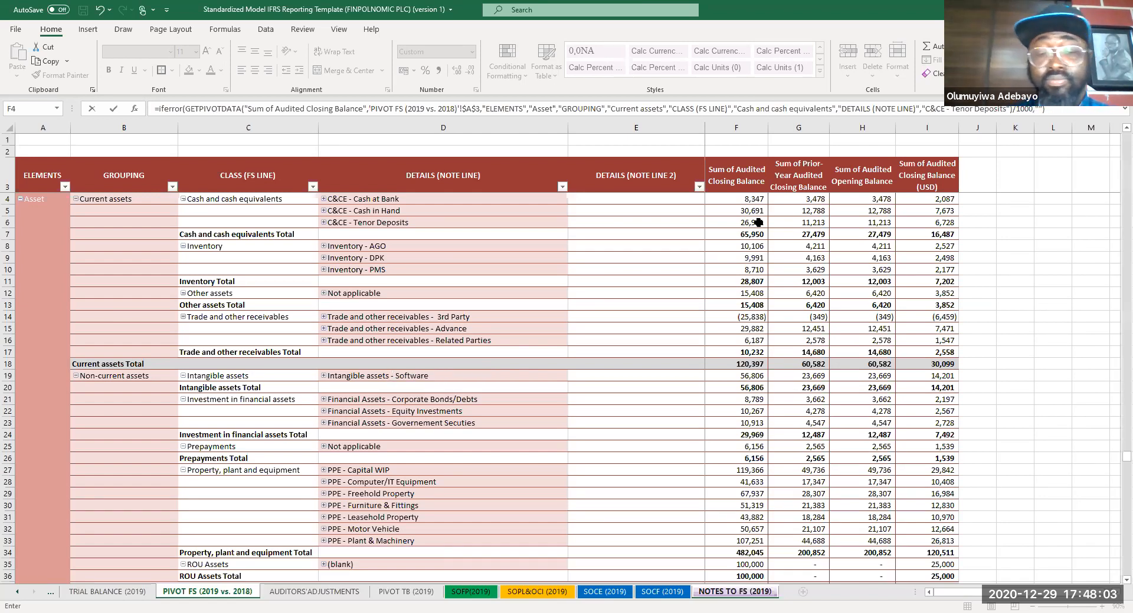
key("Return")
- In J1255, enter an IFERROR formula for bank overdrafts: the pivot's 2019 closing Borrowings total under current liabilities divided by 1000, else ""
left_click(437, 405)
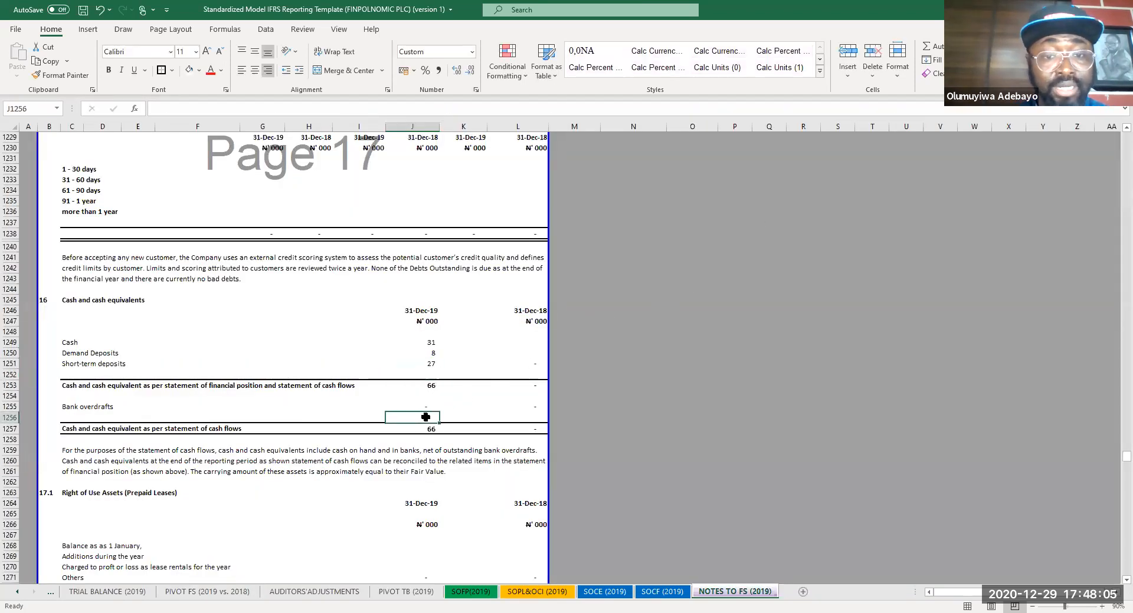
type("=if")
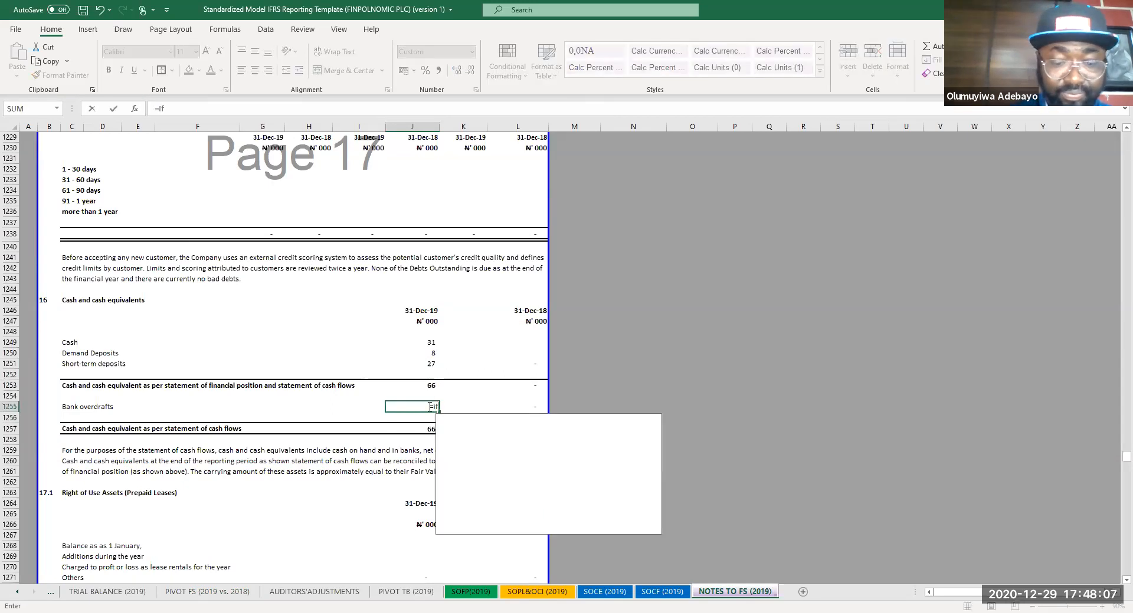
type("error(")
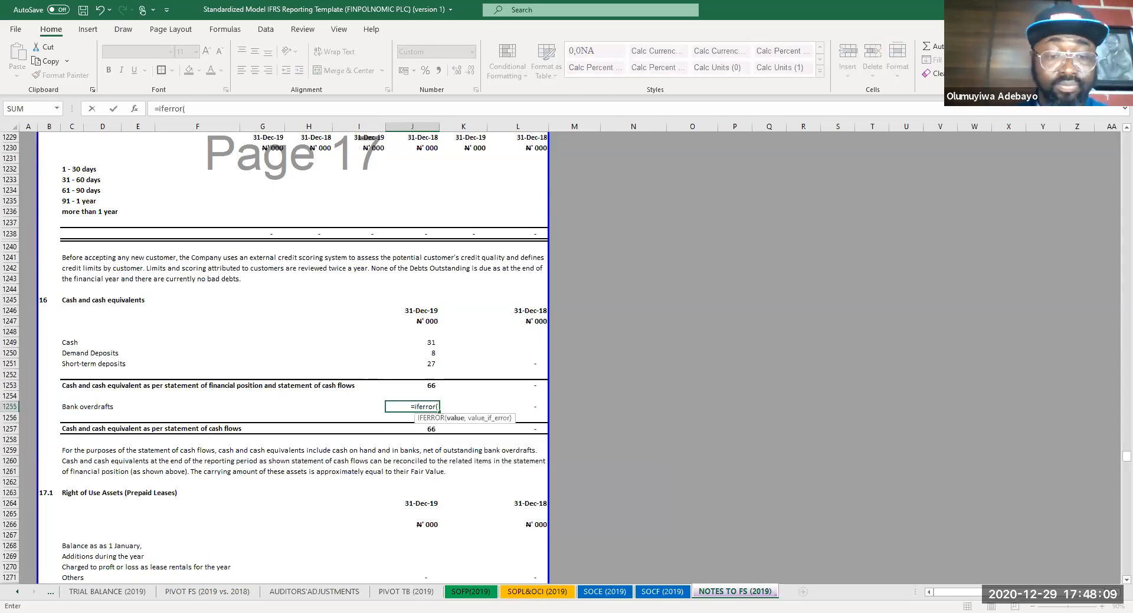
left_click(207, 592)
scroll(498, 419, "down", 15)
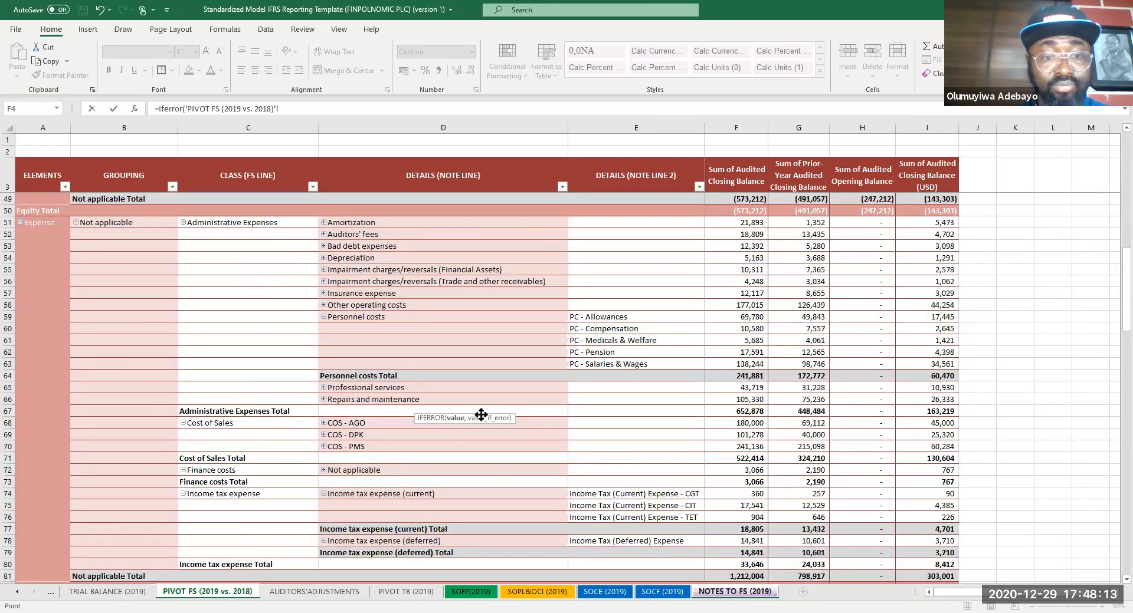
scroll(479, 469, "down", 5)
scroll(480, 469, "down", 4)
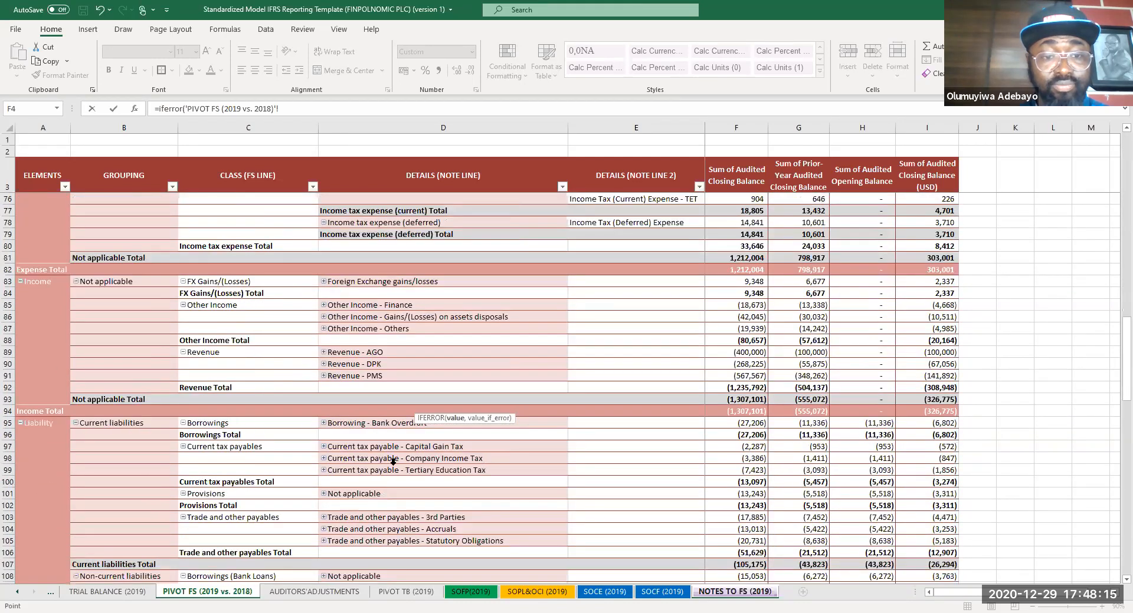
left_click(753, 432)
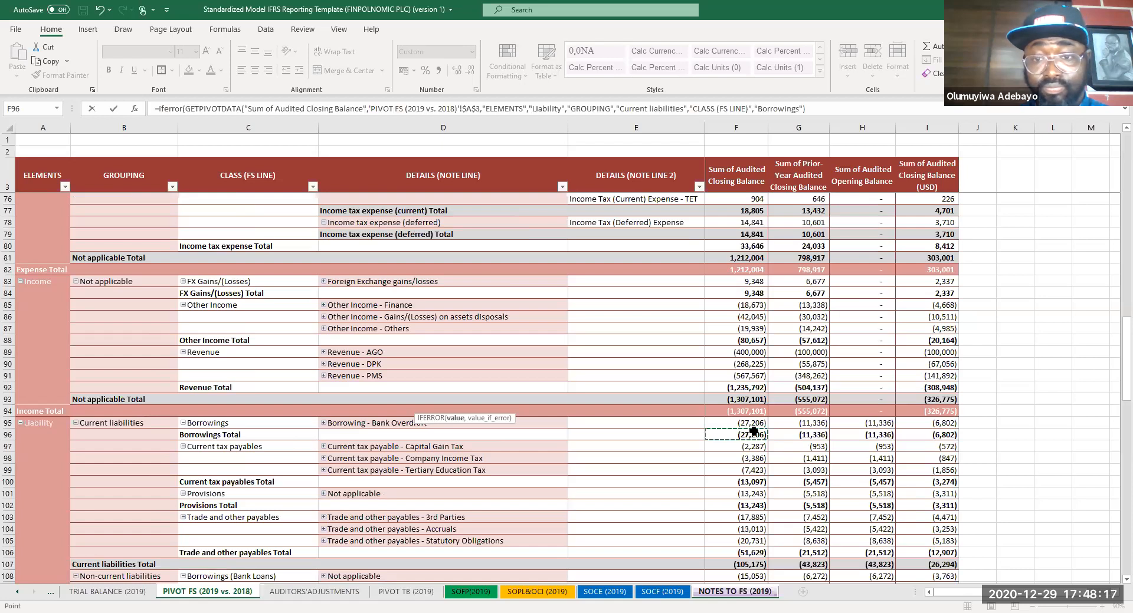
type("/1000,\"")
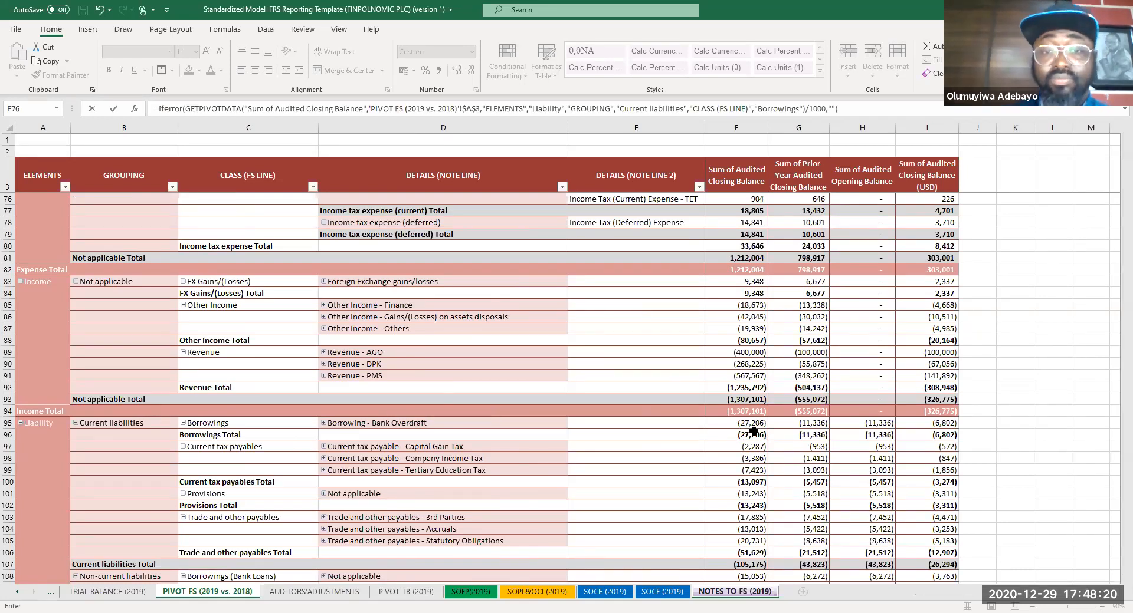
key("Return")
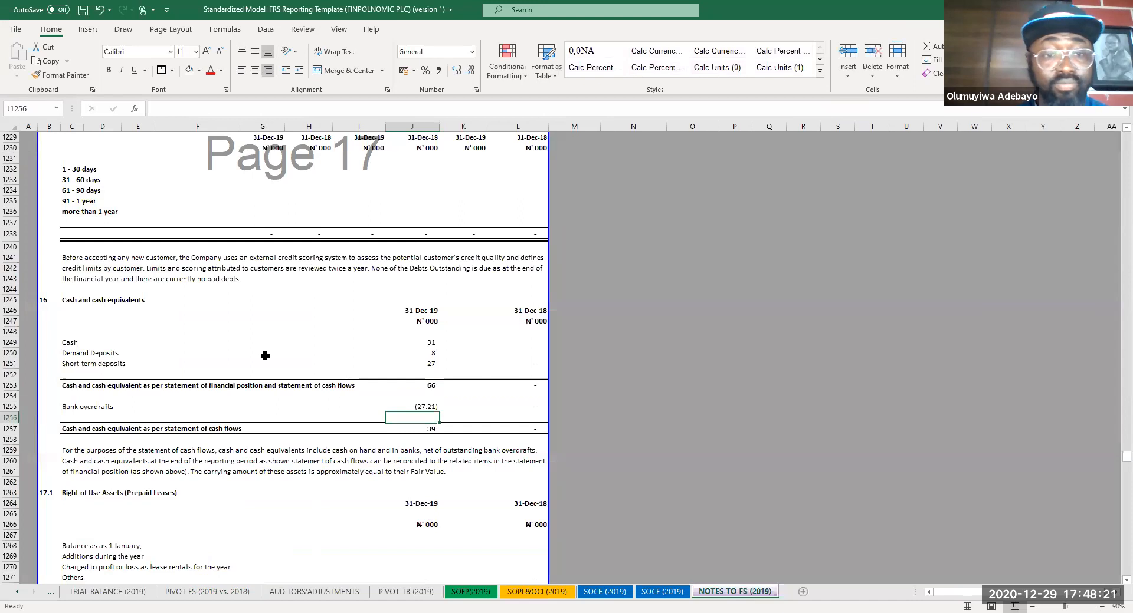
- Narrow the blank spacer rows 1254 and 1256 around the bank overdrafts line
left_click(11, 397)
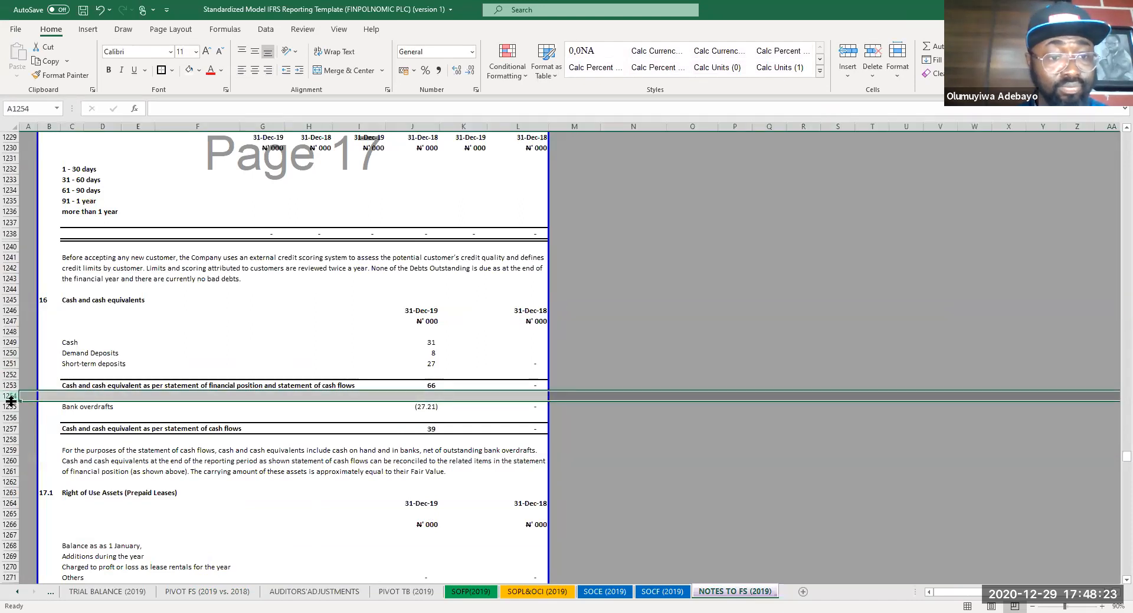
left_click_drag(11, 402, 12, 406)
left_click(354, 424)
- Apply the number formatting of short-term deposits cell J1251 to the bank overdrafts cell J1255
left_click(433, 361)
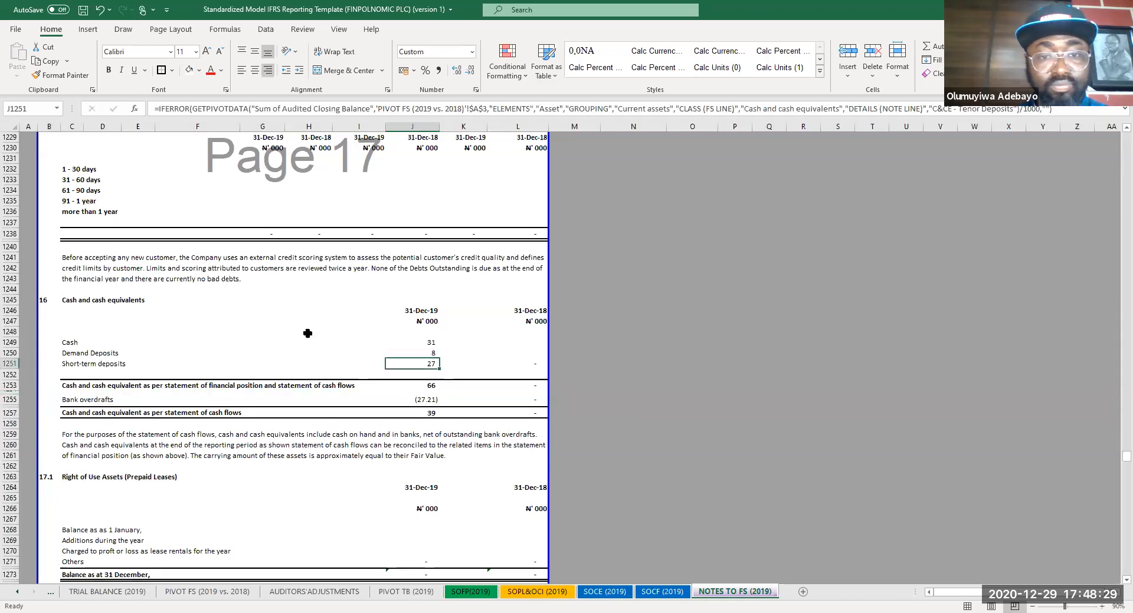
left_click(77, 75)
left_click(429, 399)
key("Escape")
- Narrow the blank row 1252 above the cash and cash equivalents total and save the workbook
left_click_drag(13, 382, 11, 370)
left_click(185, 436)
left_click(435, 404)
key("ctrl+s")
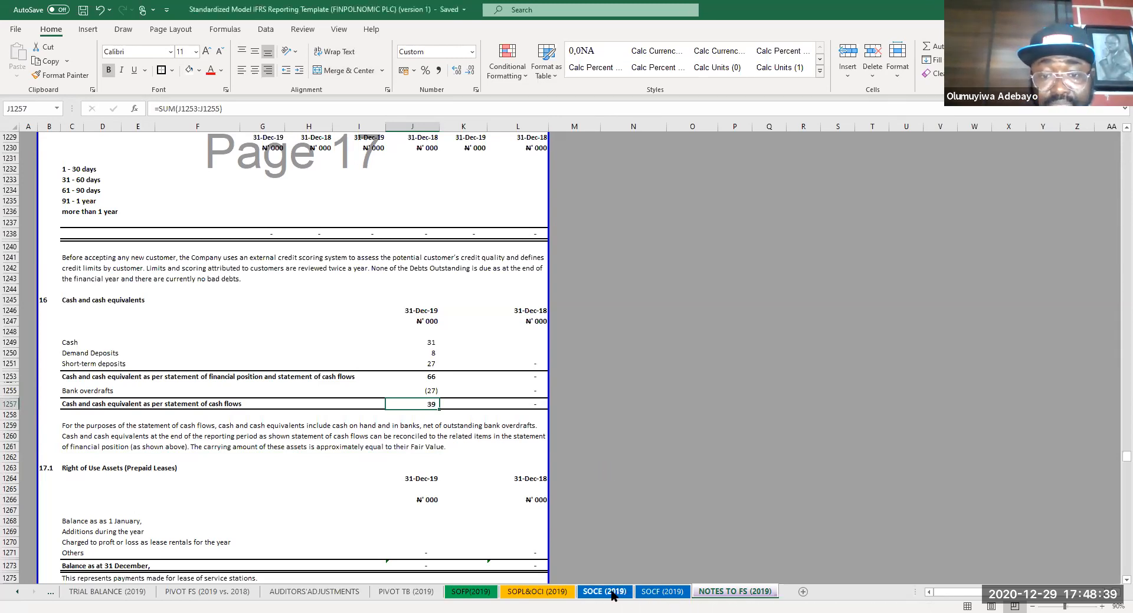
- Check the opening cash and cash equivalents line on the SOCF (2019) sheet
left_click(611, 593)
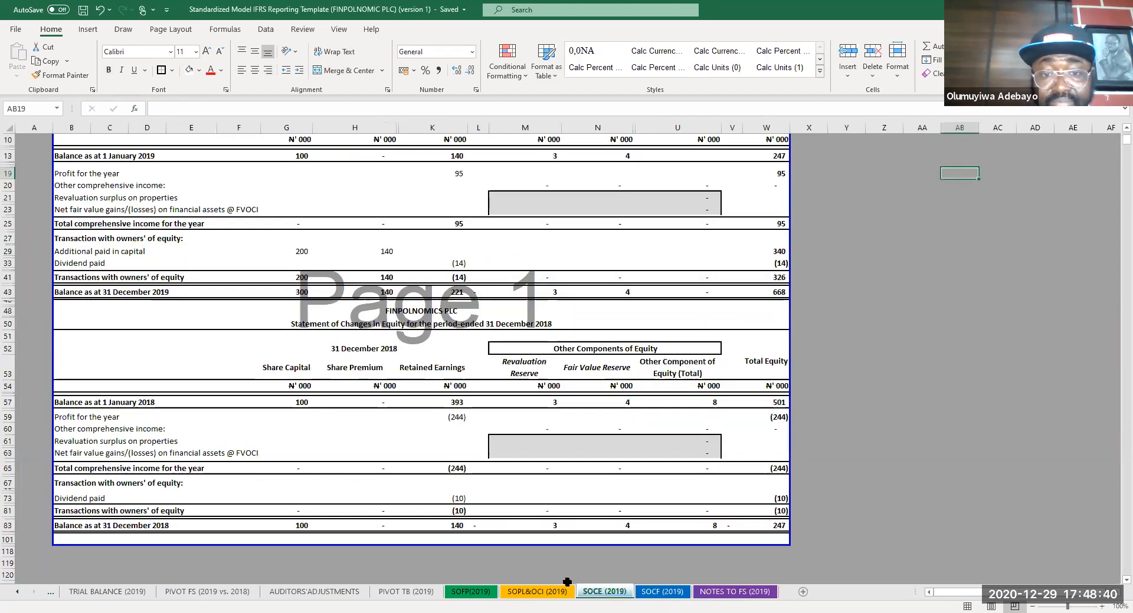
left_click(732, 593)
left_click(663, 592)
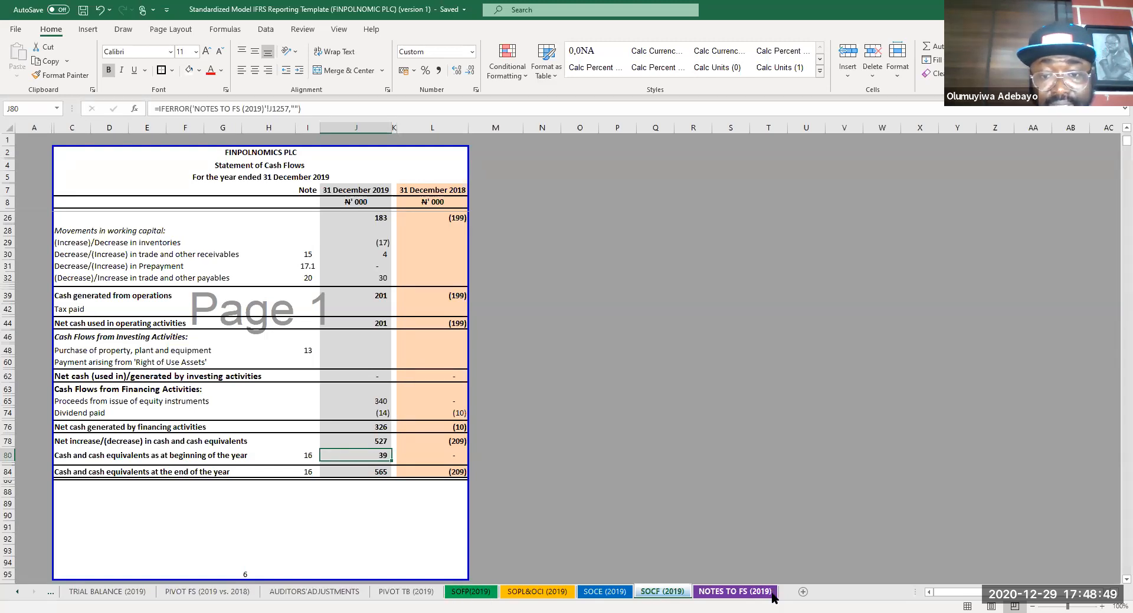
- Copy the 2019 cash note formulas in J1249:J1257 to the 2018 column starting at L1249
left_click(734, 592)
left_click_drag(425, 344, 424, 403)
key("ctrl+c")
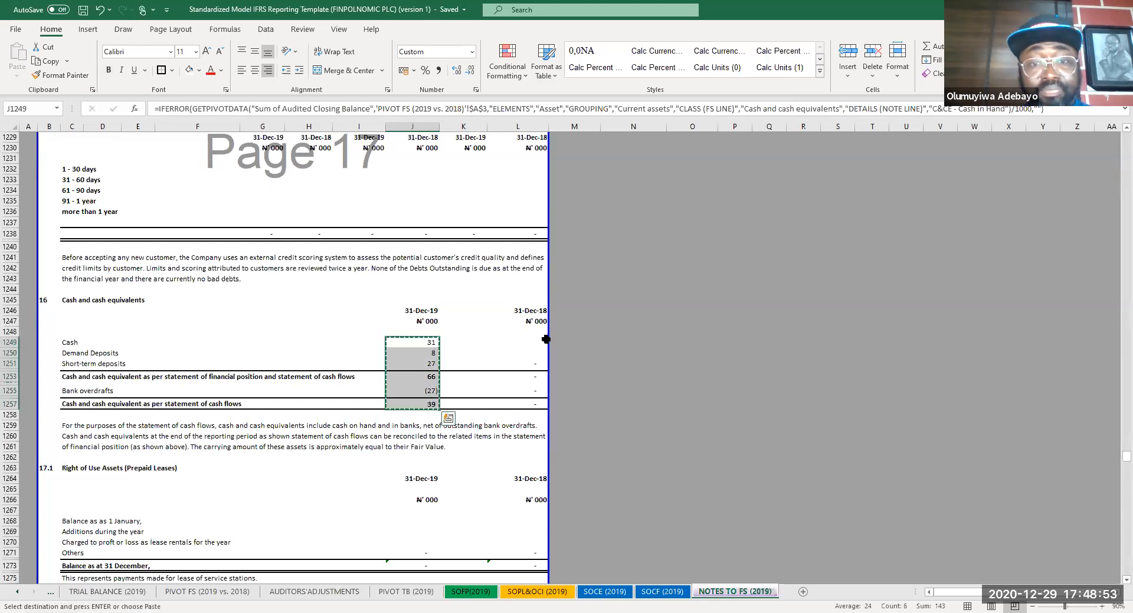
left_click(531, 341)
key("ctrl+v")
- Replace "Audited Closing Balance" with "Prior-Year Audited Closing Balance" throughout L1249:L1257, save the workbook, and return to the cash flow statement
left_click_drag(531, 341, 535, 403)
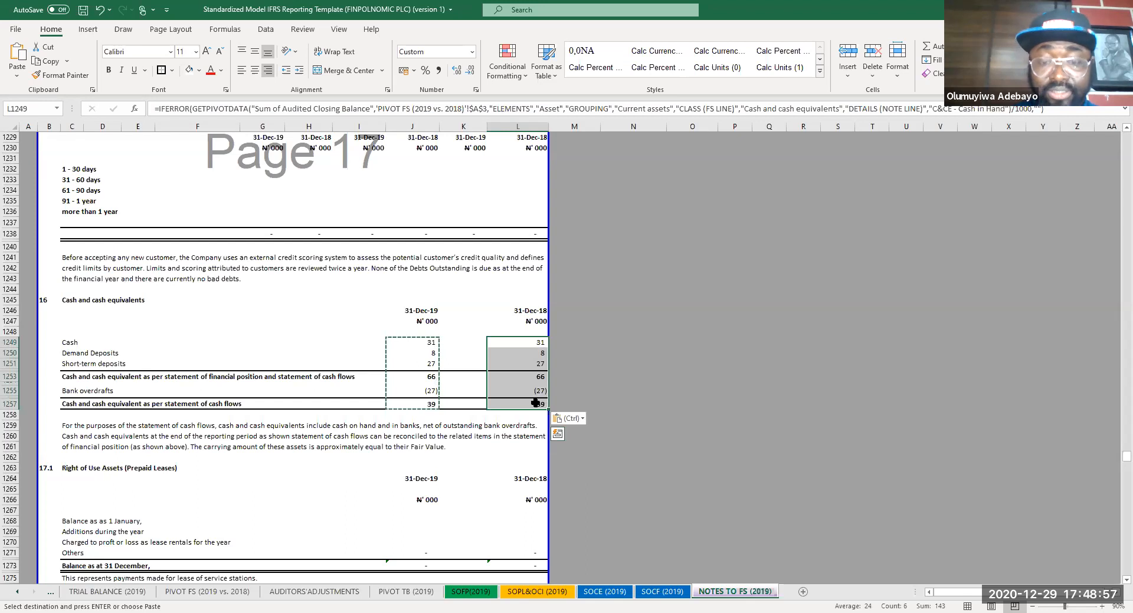
key("ctrl+h")
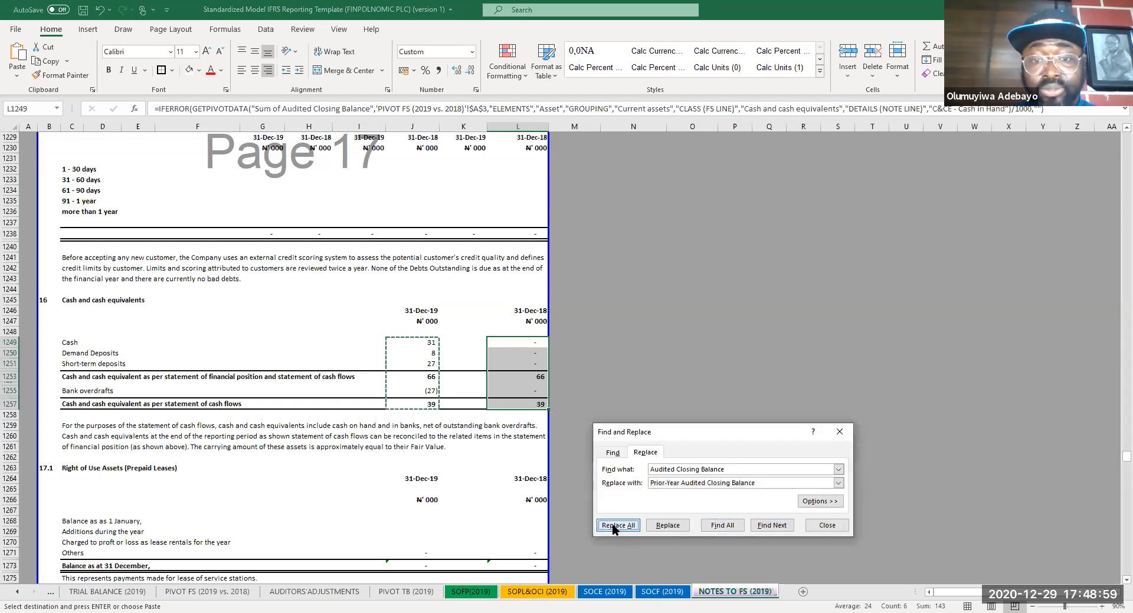
left_click(618, 525)
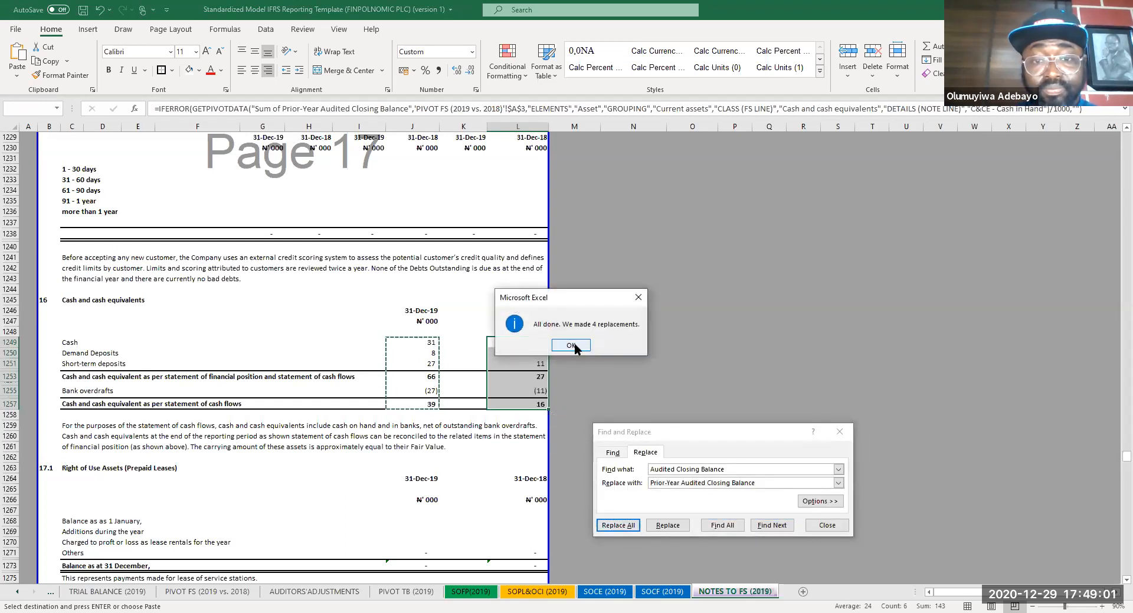
key("Return")
left_click(838, 432)
left_click(726, 365)
key("ctrl+s")
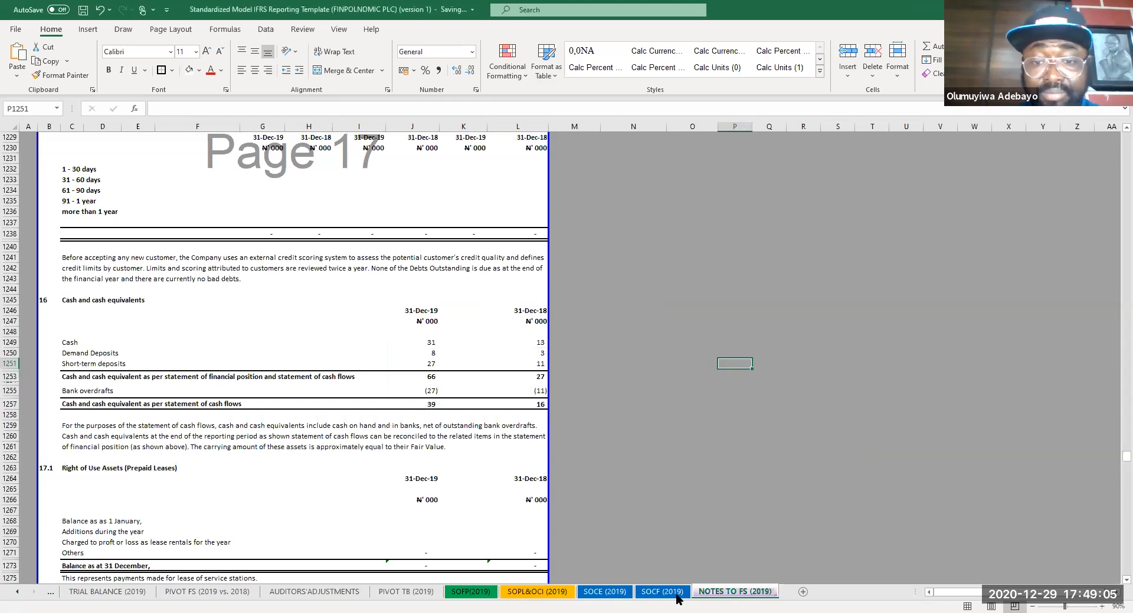
left_click(676, 595)
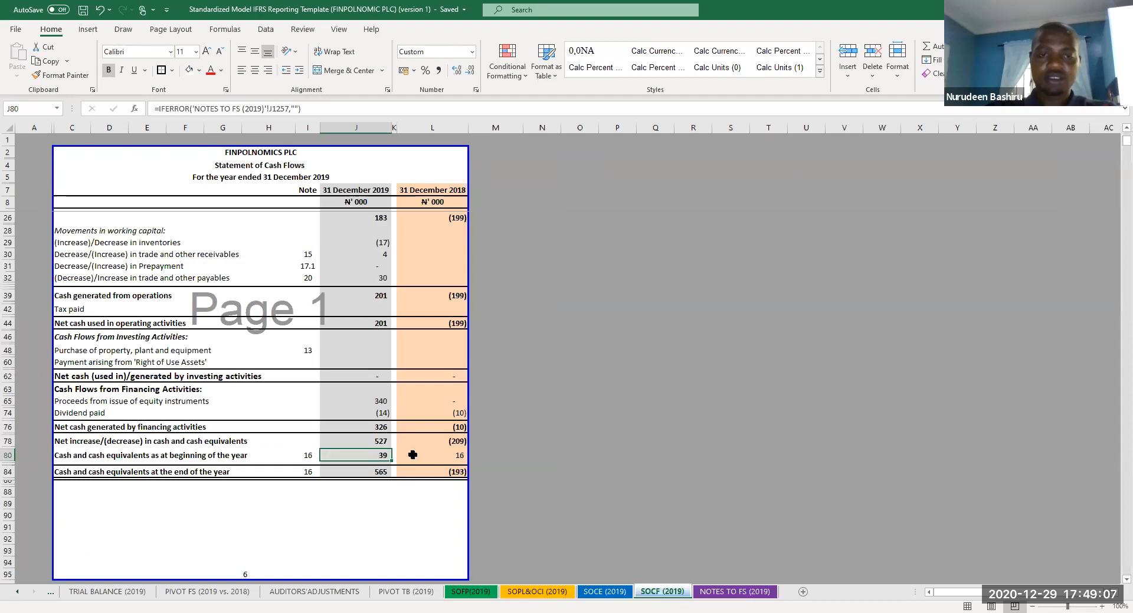
- Bold the 2018 cash and cash equivalents at beginning of the year in L80 and save the workbook
left_click(733, 386)
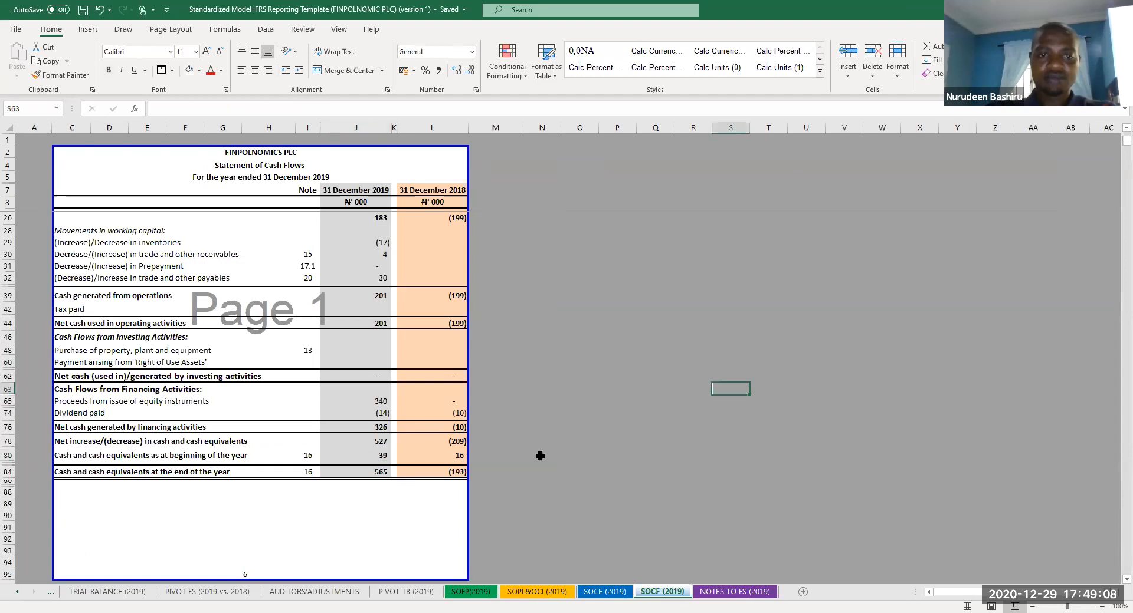
left_click(454, 455)
left_click(534, 438)
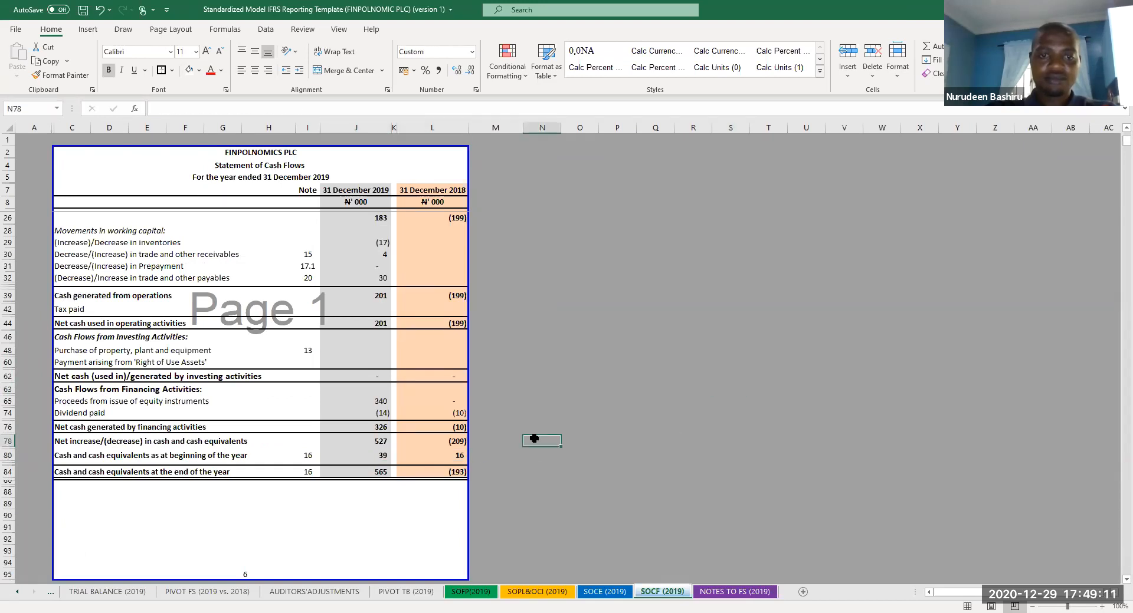
key("ctrl+s")
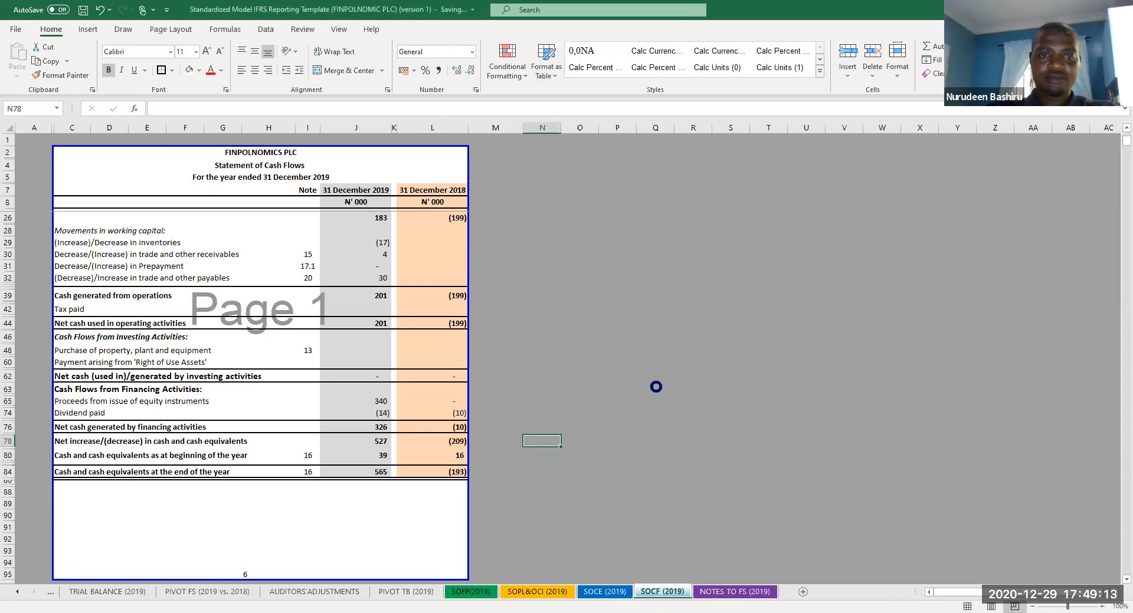
scroll(416, 464, "up", 3)
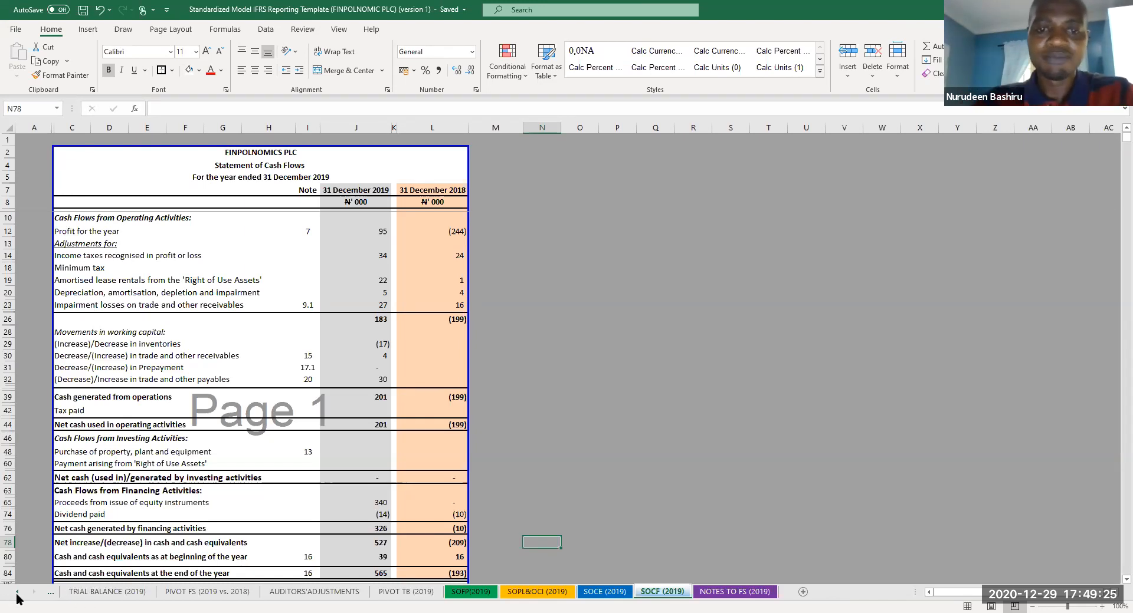
left_click(503, 487)
key("ctrl+s")
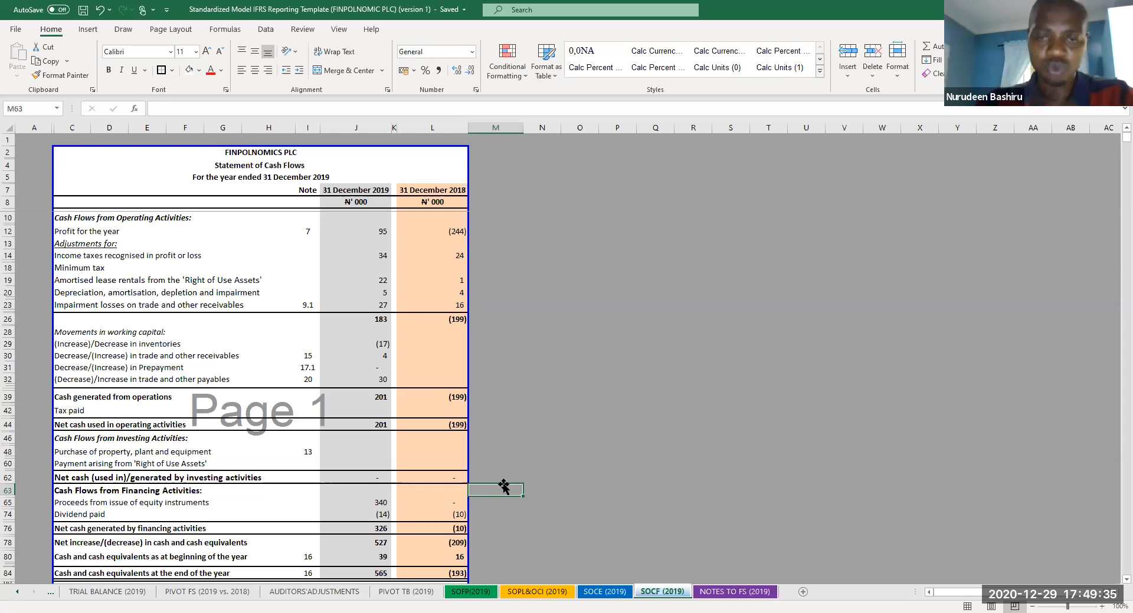
left_click(576, 446)
key("ctrl+s")
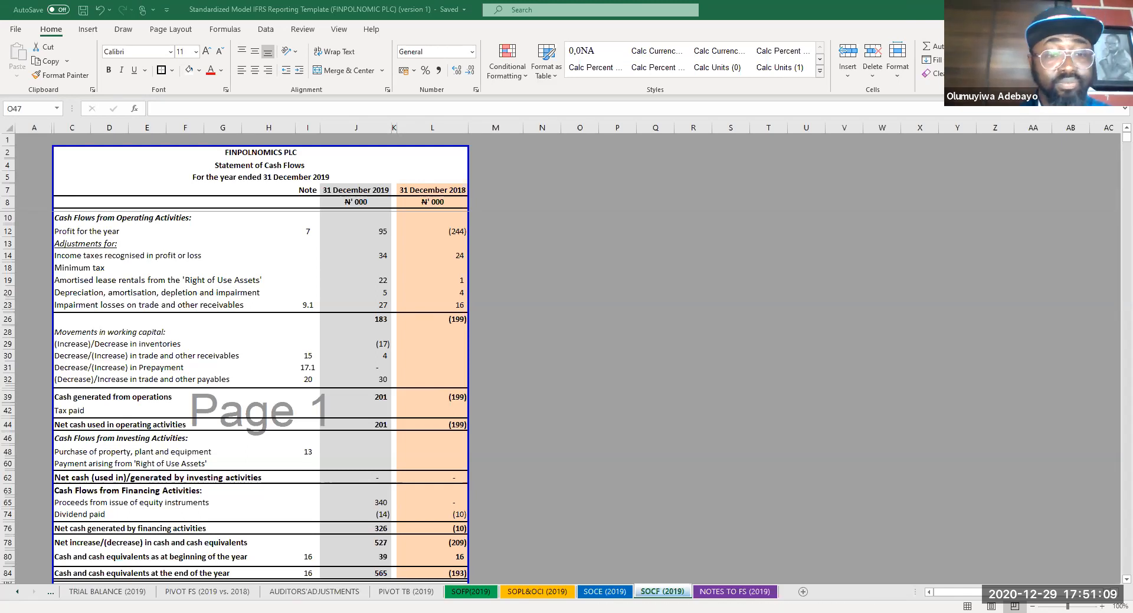
- Show the statement of financial position on the SOFP(2019) sheet from its assets section and save the workbook
left_click(626, 380)
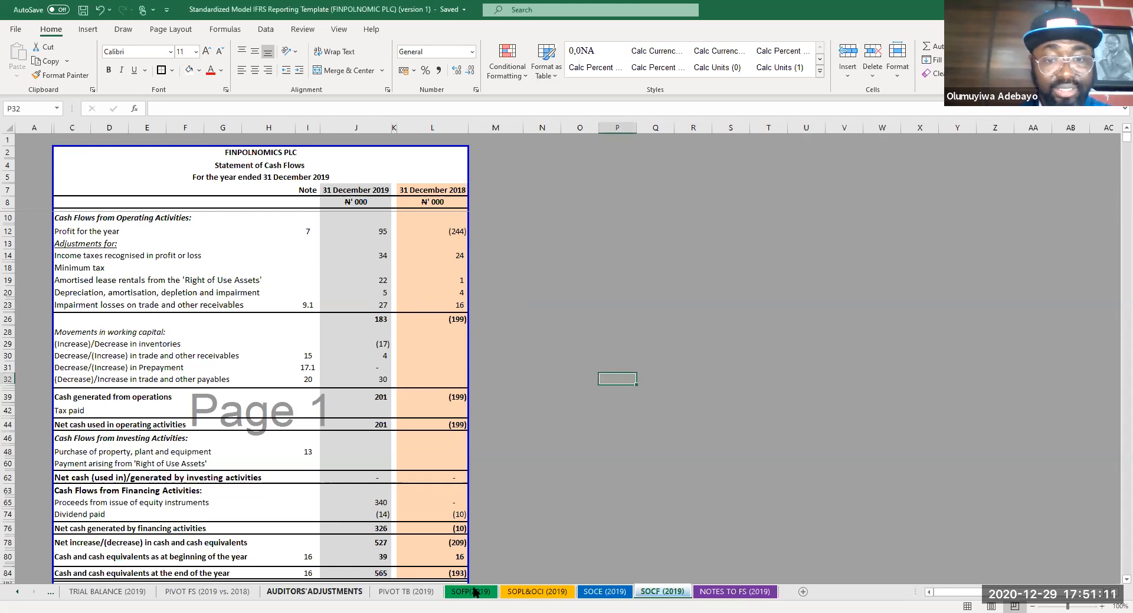
left_click(469, 592)
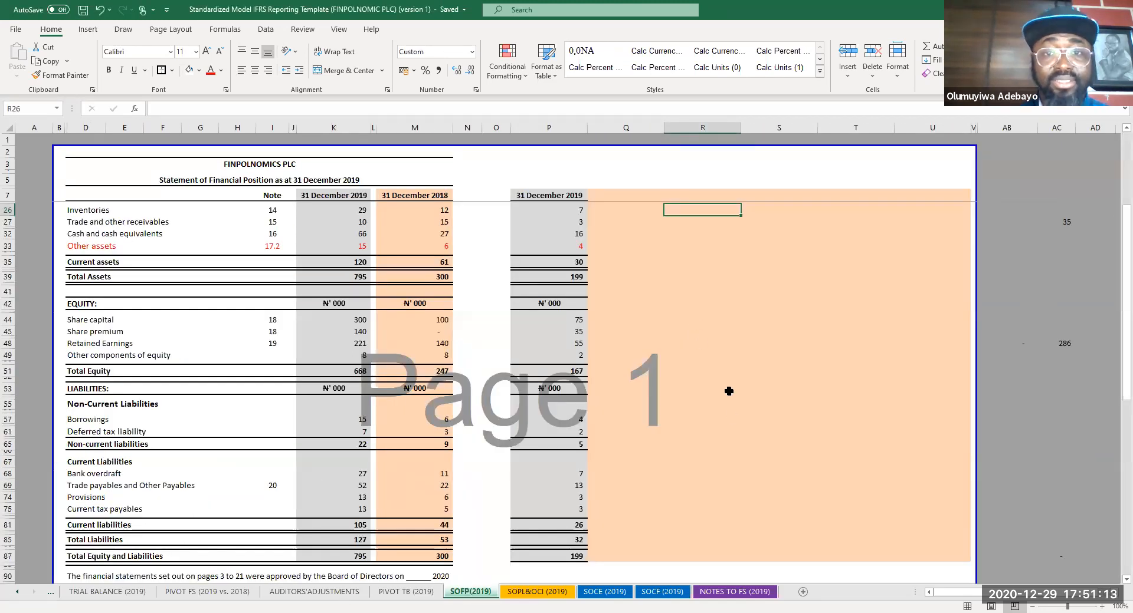
scroll(729, 391, "up", 3)
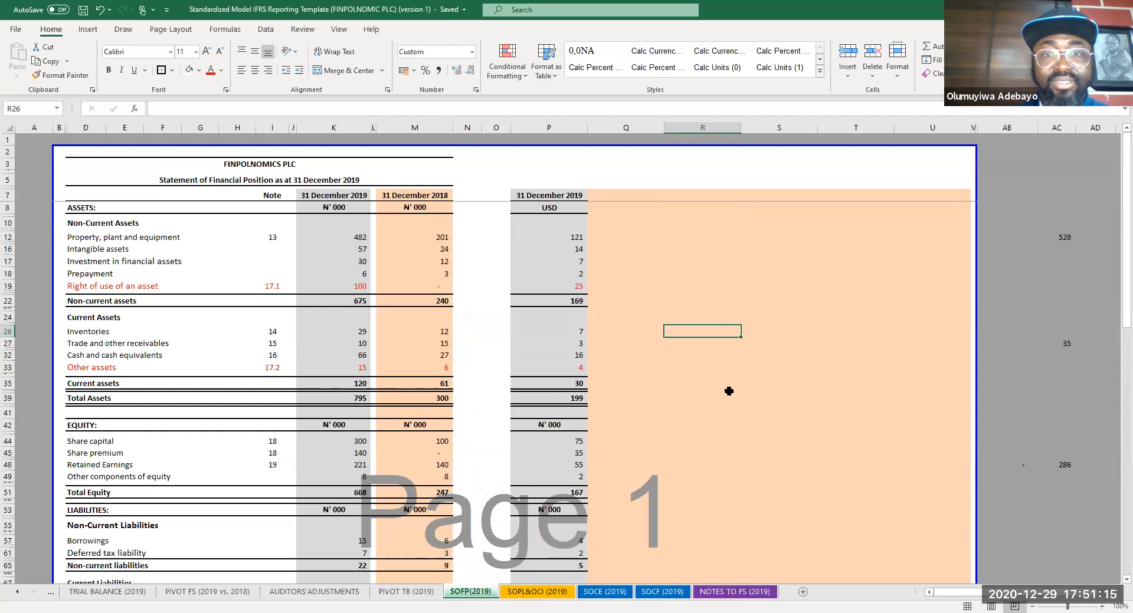
left_click(729, 391)
key("ctrl+s")
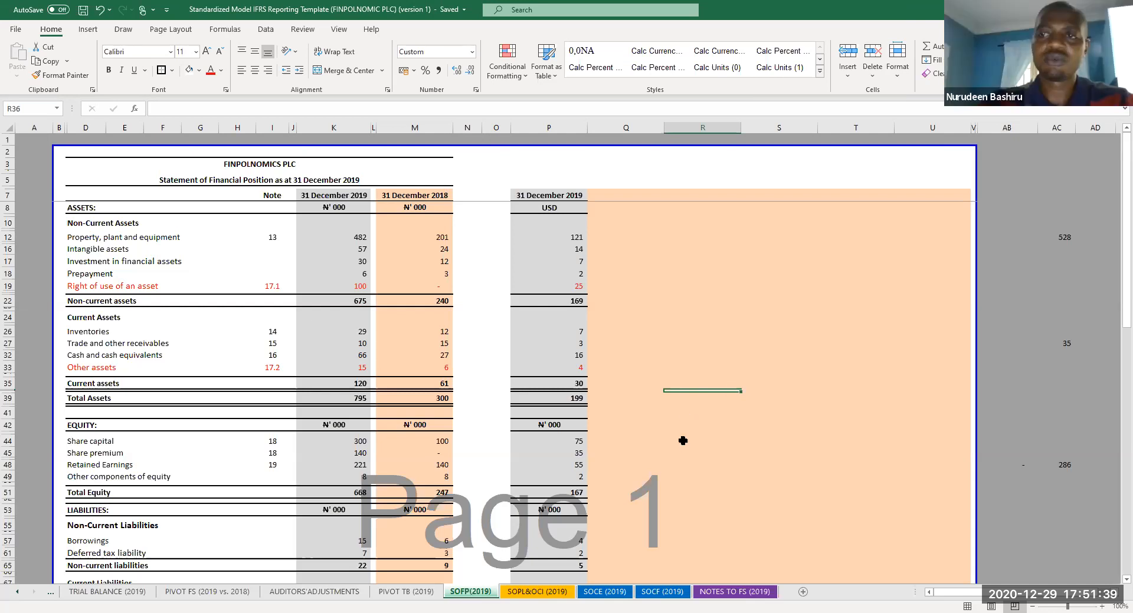
- Switch to the IFRS financial statements presentation in PowerPoint and show the Statement of Cash Flows on slide 11
left_click(676, 424)
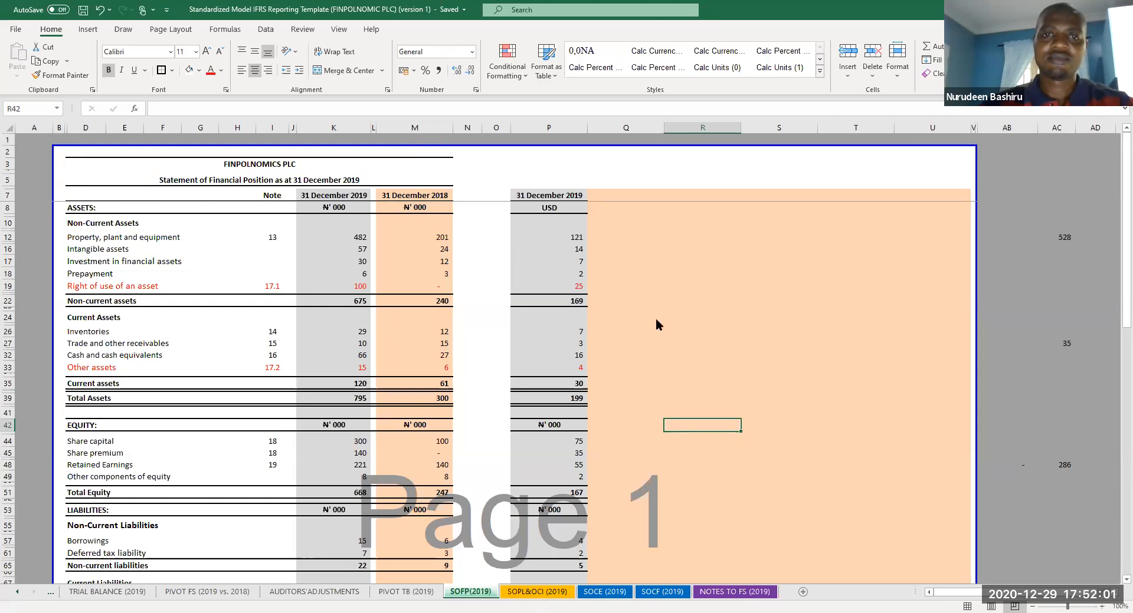
key("alt+Tab")
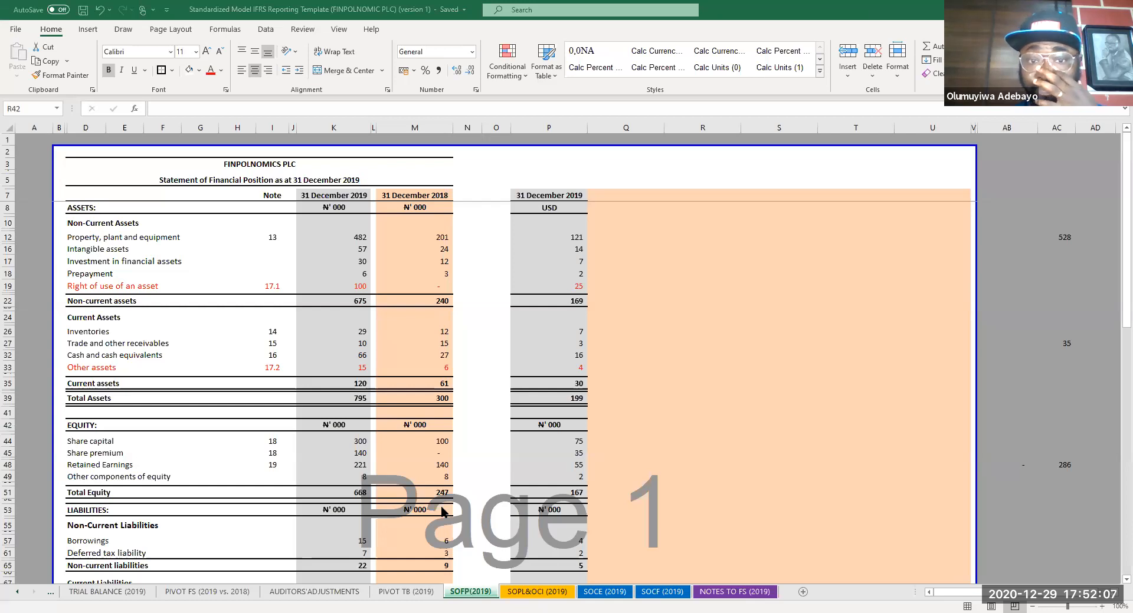
key("alt+Tab")
scroll(384, 330, "down", 8)
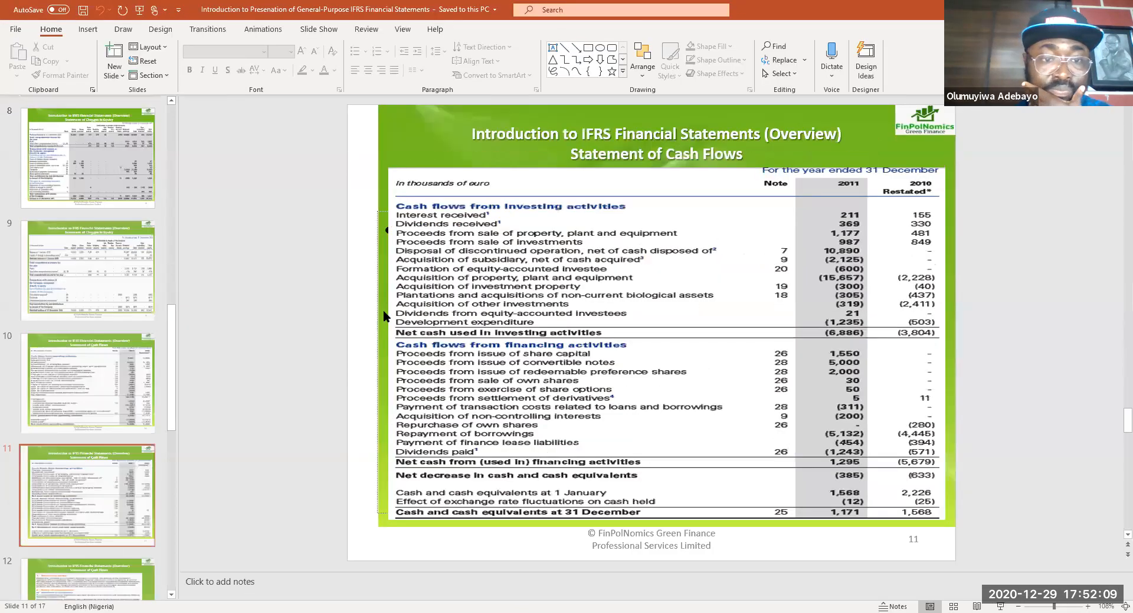